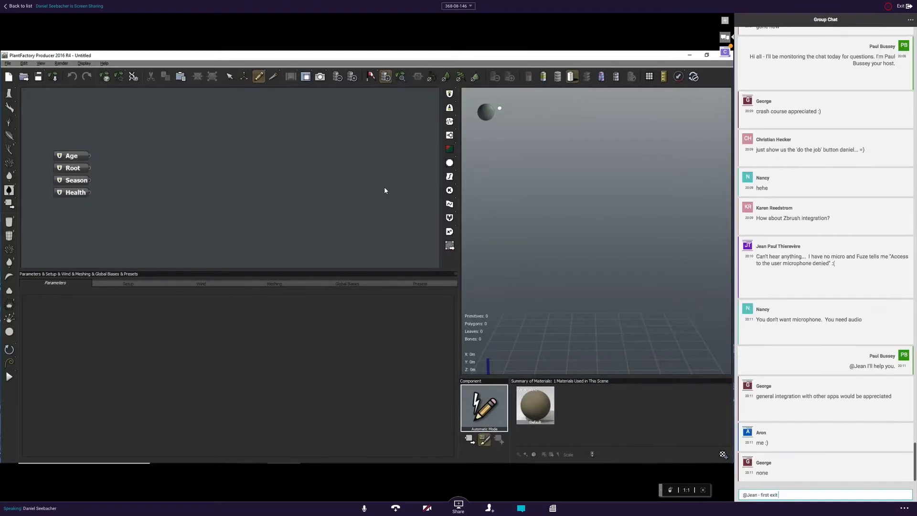
Send chat advice to re-enter the room, then check audio settings via the "..." settings button so the microphone is picked up.
{"action": "type", "text": "the ro"}
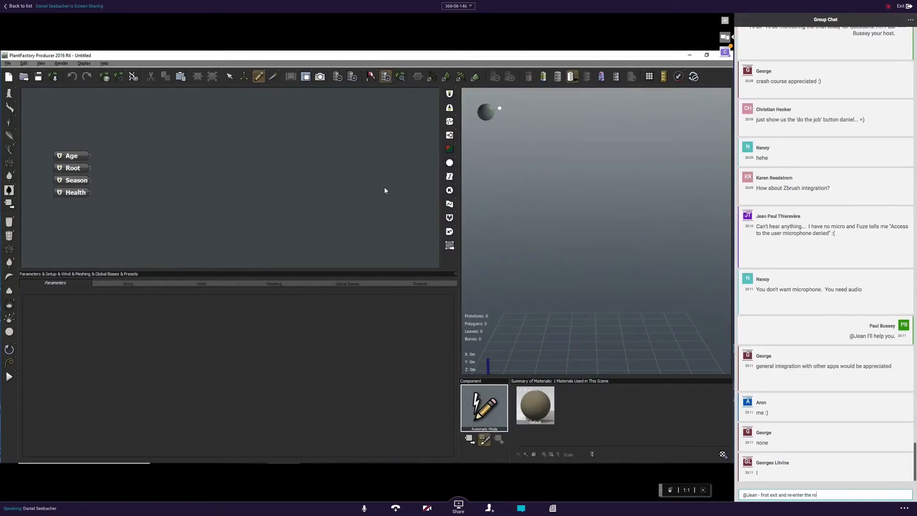
{"action": "type", "text": "om"}
{"action": "key", "text": "Return"}
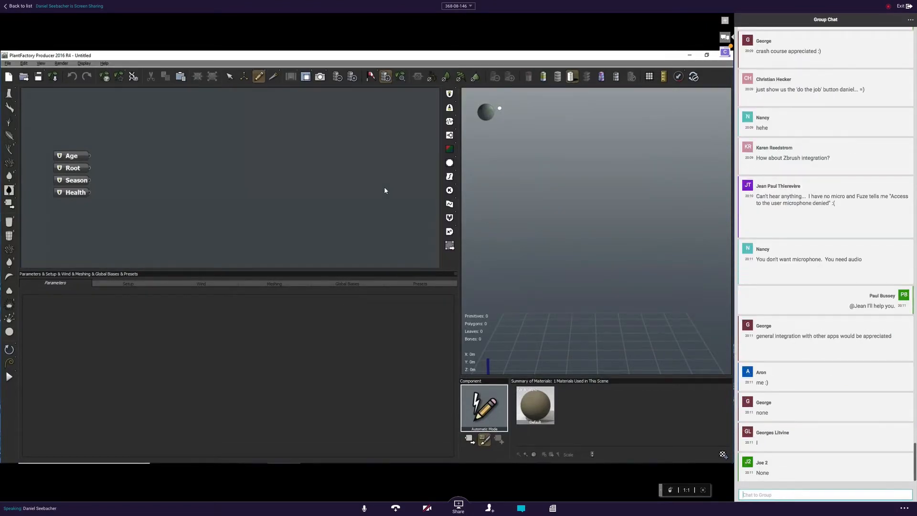
{"action": "type", "text": "@Jean - then"}
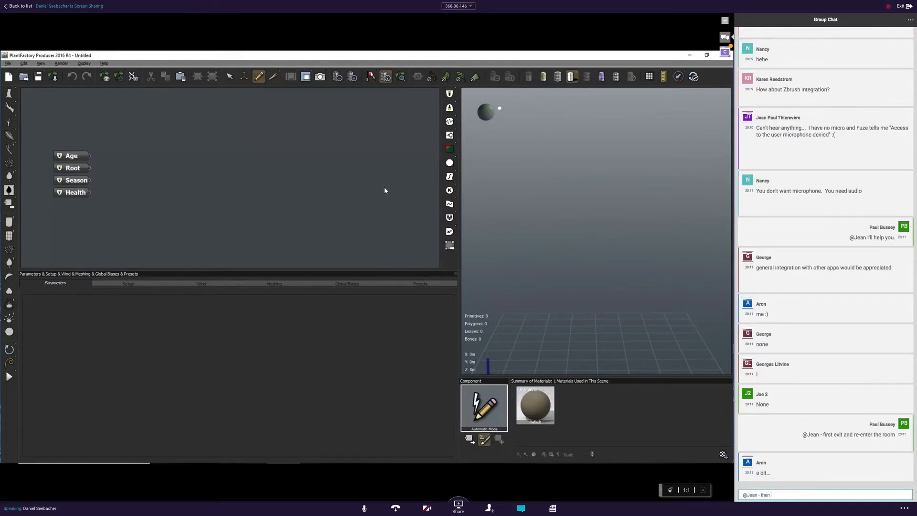
{"action": "type", "text": " check your audio settings"}
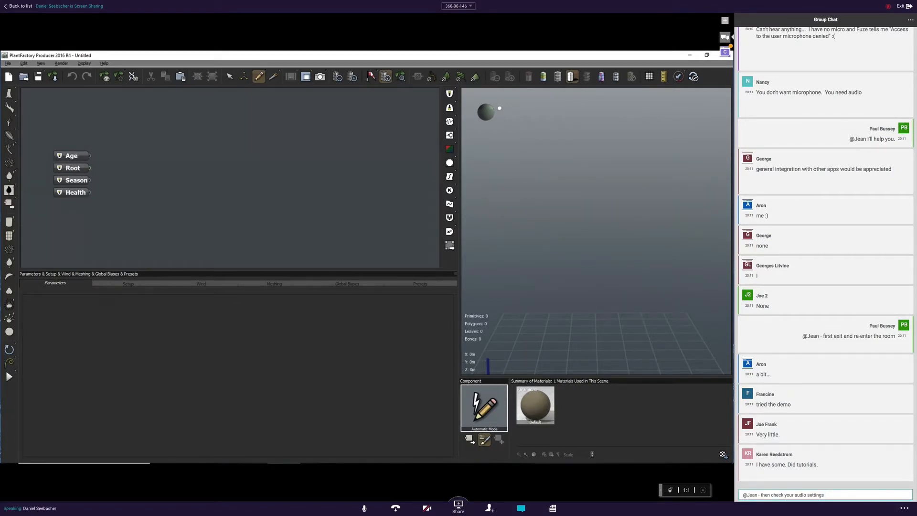
{"action": "type", "text": "using the \"...\""}
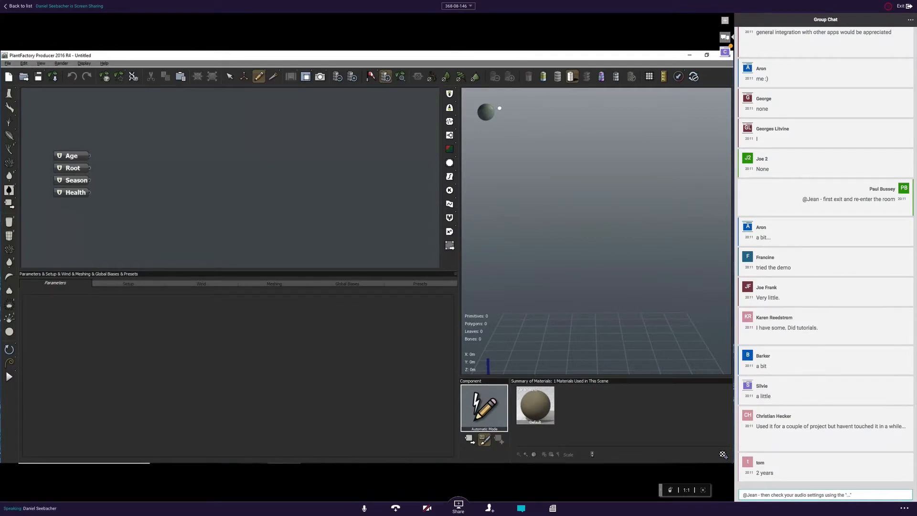
{"action": "type", "text": "settings"}
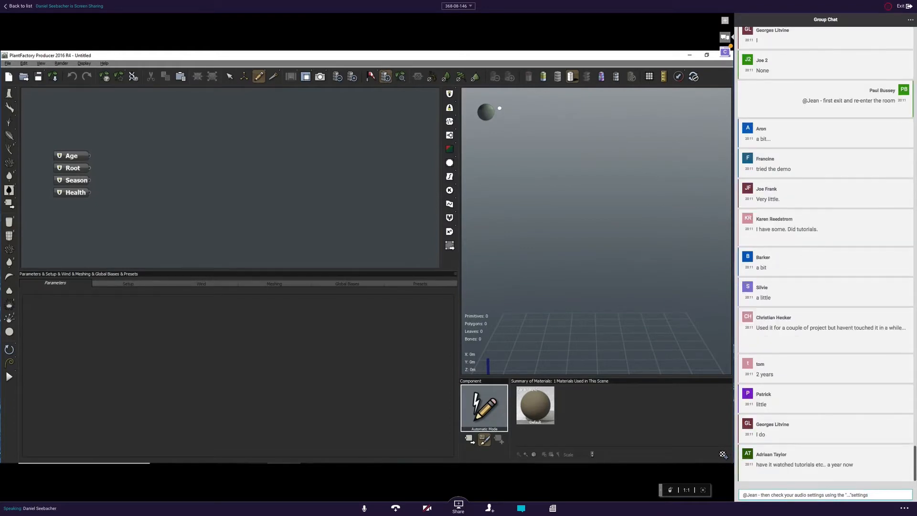
{"action": "key", "text": "BackSpace"}
{"action": "key", "text": "BackSpace"}
{"action": "key", "text": "BackSpace"}
{"action": "key", "text": "BackSpace"}
{"action": "key", "text": "BackSpace"}
{"action": "key", "text": "BackSpace"}
{"action": "key", "text": "BackSpace"}
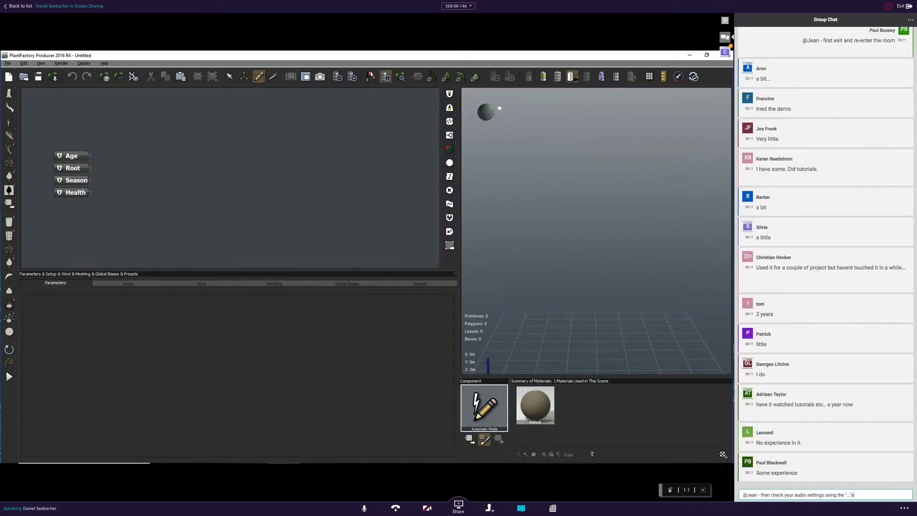
{"action": "type", "text": "button"}
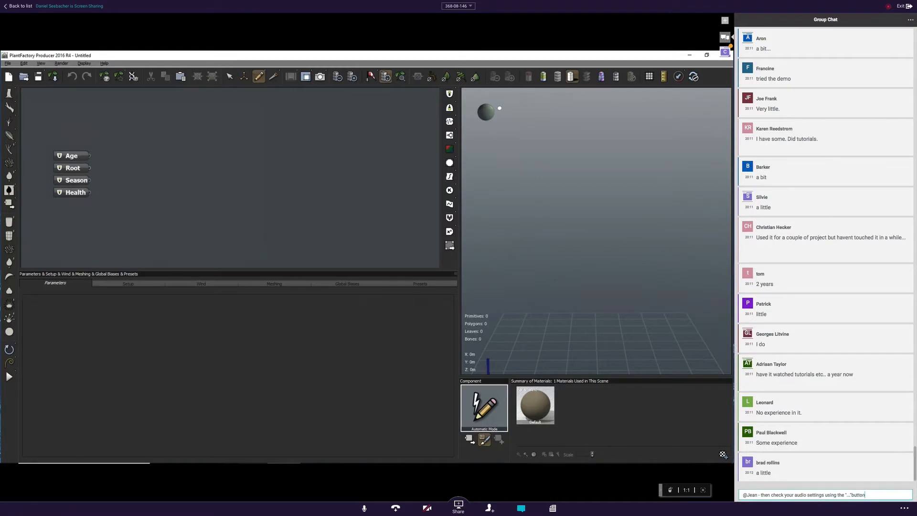
{"action": "type", "text": " to ensure your"}
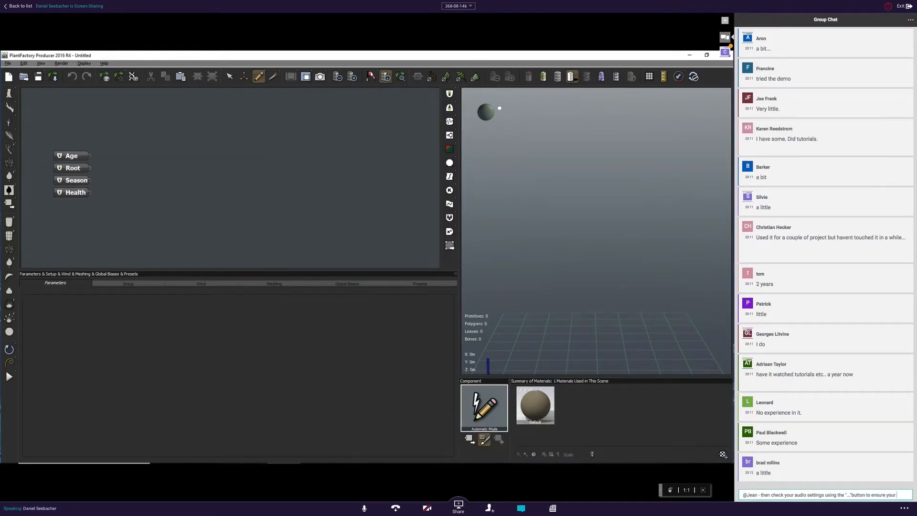
{"action": "type", "text": " microphhone is"}
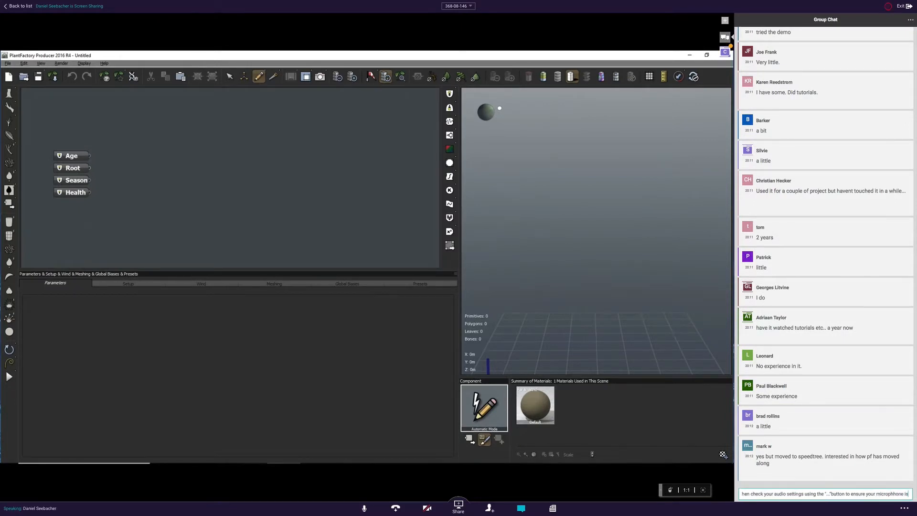
{"action": "type", "text": " being picke"}
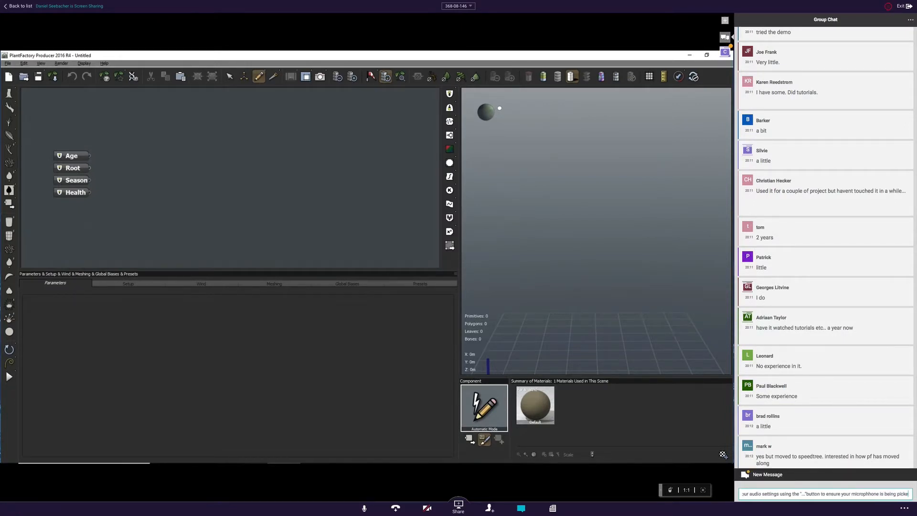
{"action": "type", "text": "d up"}
{"action": "key", "text": "Return"}
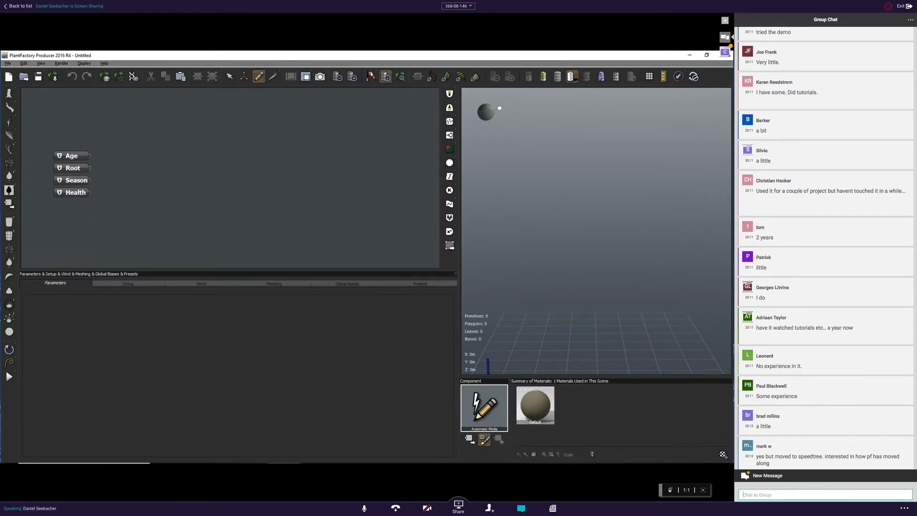
Copy the earlier audio-settings message and paste it into the chat box.
{"action": "scroll", "coordinate": [786, 453], "scroll_direction": "down", "scroll_amount": 4}
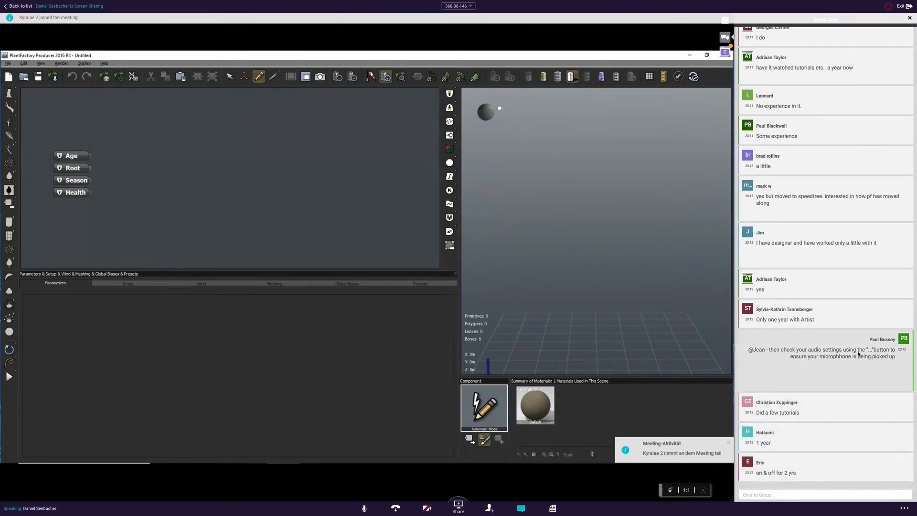
{"action": "left_click_drag", "start_coordinate": [746, 351], "coordinate": [901, 358]}
{"action": "key", "text": "ctrl+c"}
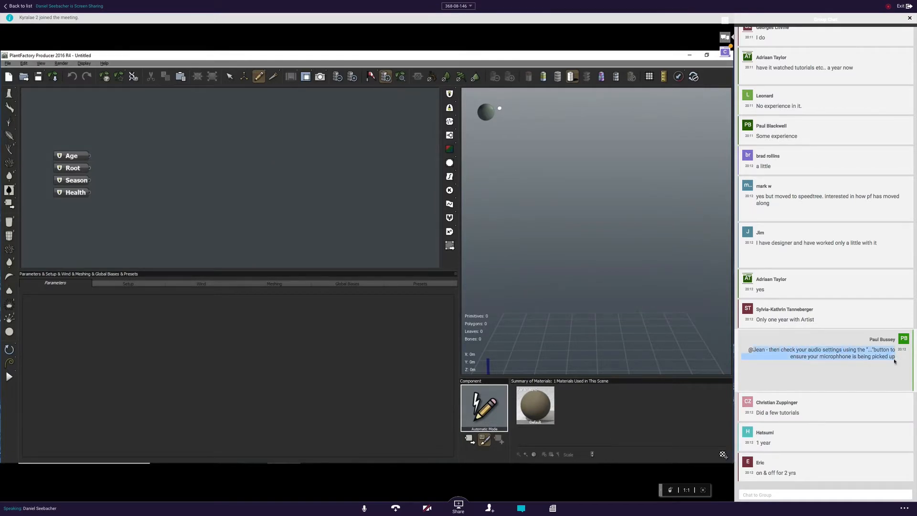
{"action": "left_click", "coordinate": [787, 494]}
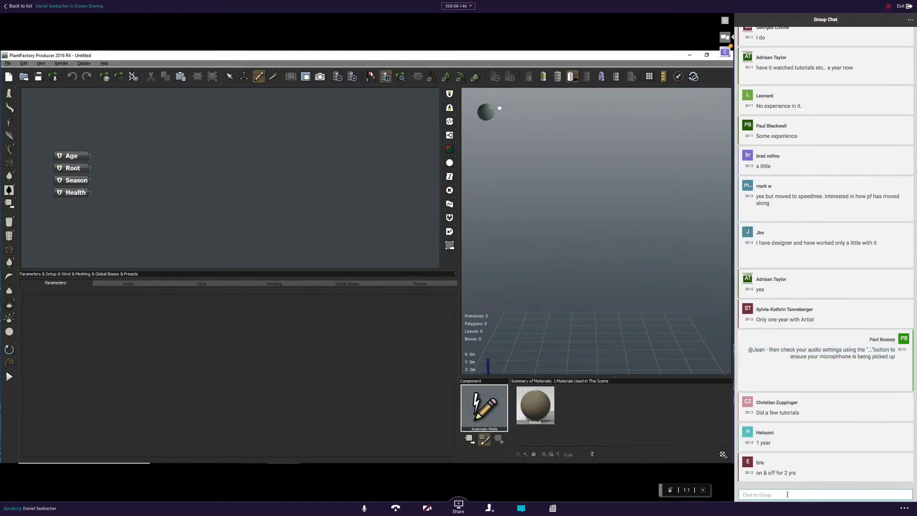
{"action": "key", "text": "ctrl+v"}
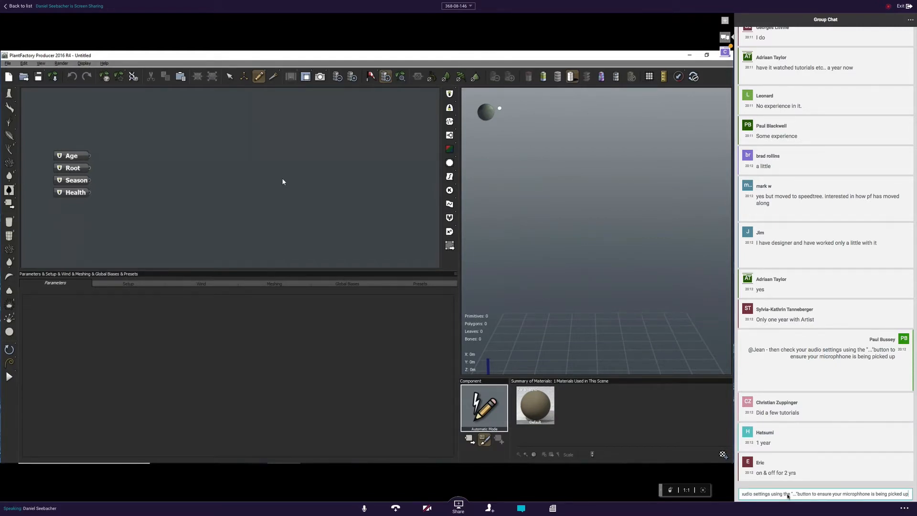
Edit the pasted text into a follow-up asking "how is your audio now? Otherwise" and remove the word "then".
{"action": "key", "text": "shift+Left"}
{"action": "key", "text": "shift+Left"}
{"action": "key", "text": "shift+Left"}
{"action": "key", "text": "shift+Left"}
{"action": "key", "text": "shift+Left"}
{"action": "key", "text": "shift+Left"}
{"action": "key", "text": "shift+Left"}
{"action": "key", "text": "shift+Left"}
{"action": "key", "text": "shift+Left"}
{"action": "left_click", "coordinate": [753, 494]}
{"action": "key", "text": "Left"}
{"action": "key", "text": "Left"}
{"action": "key", "text": "Left"}
{"action": "key", "text": "Left"}
{"action": "key", "text": "Left"}
{"action": "key", "text": "Left"}
{"action": "key", "text": "Left"}
{"action": "key", "text": "Left"}
{"action": "key", "text": "Left"}
{"action": "key", "text": "Left"}
{"action": "key", "text": "Left"}
{"action": "key", "text": "Left"}
{"action": "key", "text": "Left"}
{"action": "key", "text": "Left"}
{"action": "key", "text": "Left"}
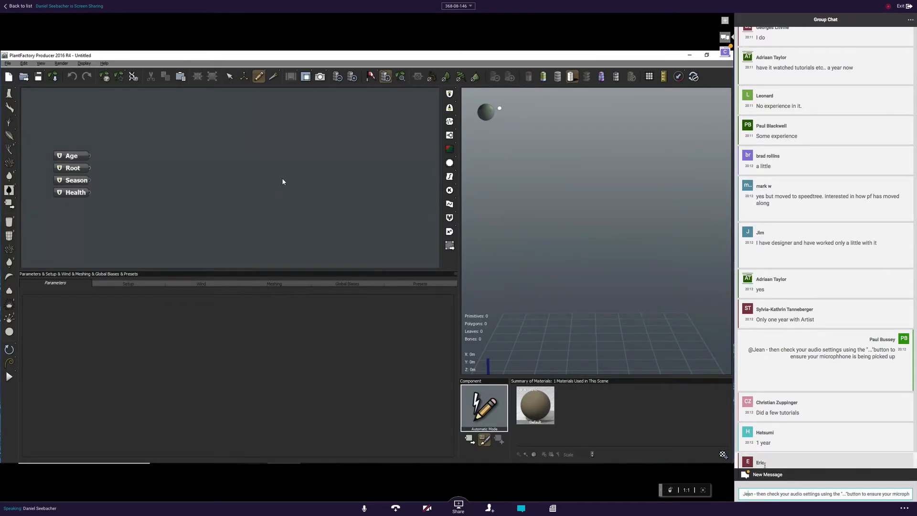
{"action": "scroll", "coordinate": [764, 464], "scroll_direction": "down", "scroll_amount": 2}
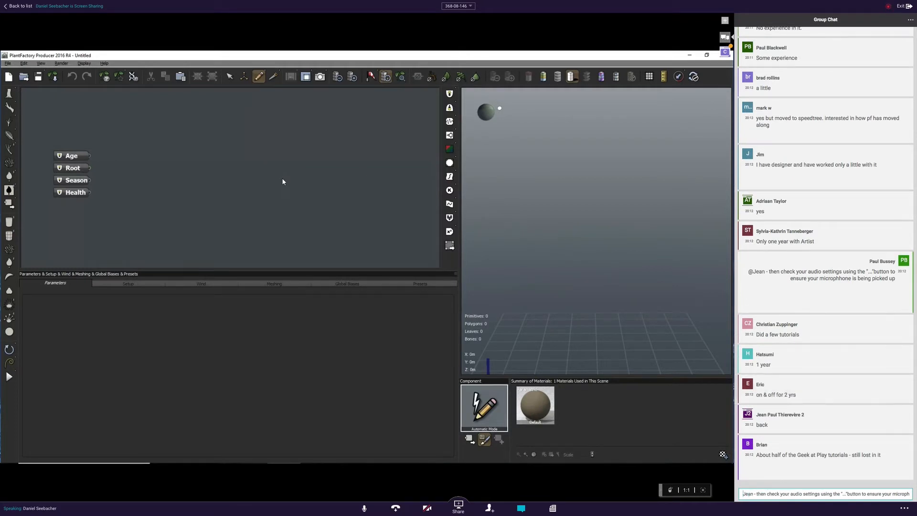
{"action": "key", "text": "Left"}
{"action": "key", "text": "Right"}
{"action": "key", "text": "Right"}
{"action": "key", "text": "Right"}
{"action": "key", "text": "Right"}
{"action": "key", "text": "Right"}
{"action": "key", "text": "Right"}
{"action": "key", "text": "Right"}
{"action": "key", "text": "Right"}
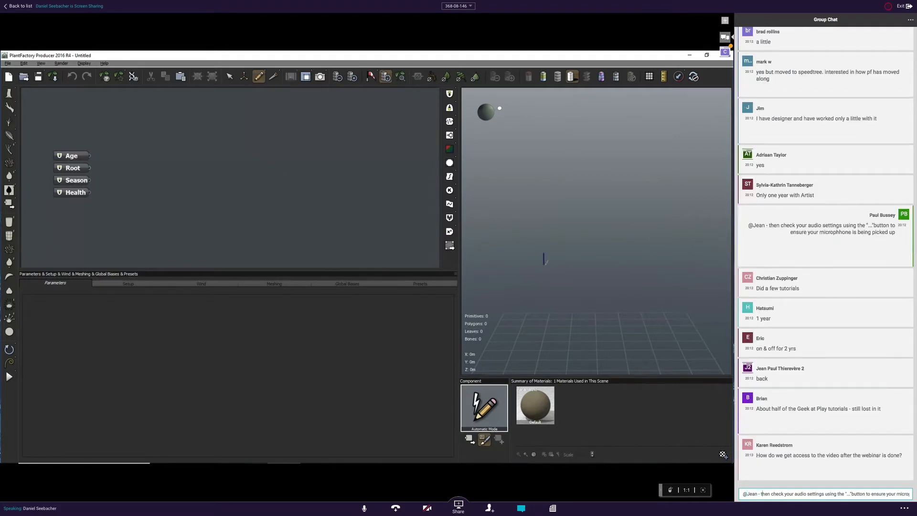
{"action": "type", "text": "how is your audio now? Otherwise"}
{"action": "key", "text": "shift+Right"}
{"action": "key", "text": "shift+Right"}
{"action": "key", "text": "shift+Right"}
{"action": "key", "text": "shift+Right"}
{"action": "key", "text": "shift+Right"}
{"action": "key", "text": "Delete"}
{"action": "key", "text": "Right"}
{"action": "key", "text": "Right"}
{"action": "key", "text": "Right"}
{"action": "key", "text": "Right"}
{"action": "key", "text": "Right"}
{"action": "key", "text": "Right"}
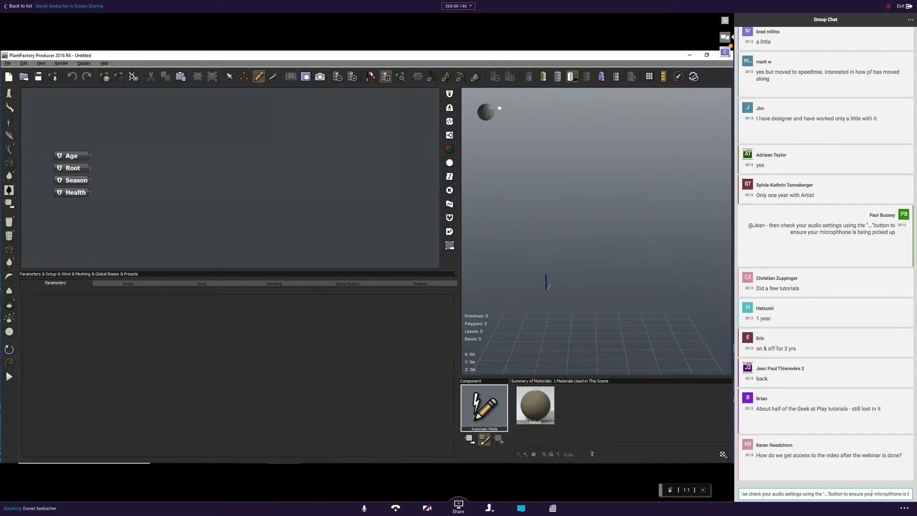
{"action": "key", "text": "ctrl+Right"}
{"action": "key", "text": "ctrl+Left"}
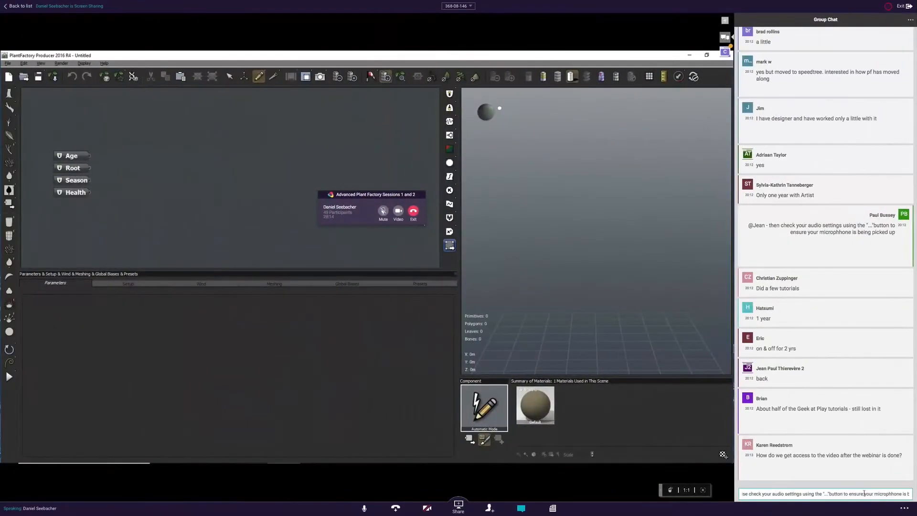
Send the revised audio follow-up question to the attendee.
{"action": "key", "text": "Right"}
{"action": "key", "text": "Right"}
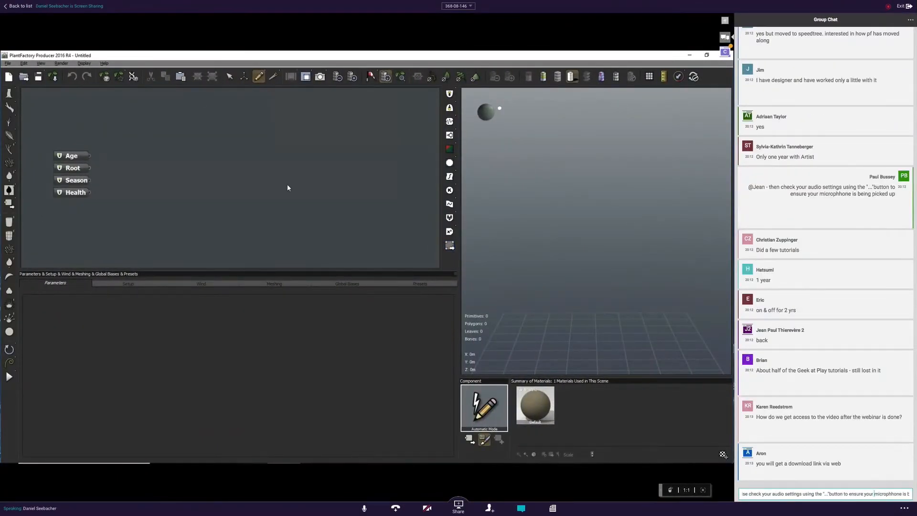
{"action": "key", "text": "Right"}
{"action": "key", "text": "Right"}
{"action": "key", "text": "Right"}
{"action": "key", "text": "Right"}
{"action": "key", "text": "Right"}
{"action": "key", "text": "Right"}
{"action": "key", "text": "Right"}
{"action": "key", "text": "Right"}
{"action": "key", "text": "Right"}
{"action": "key", "text": "Right"}
{"action": "key", "text": "Right"}
{"action": "key", "text": "Right"}
{"action": "key", "text": "Return"}
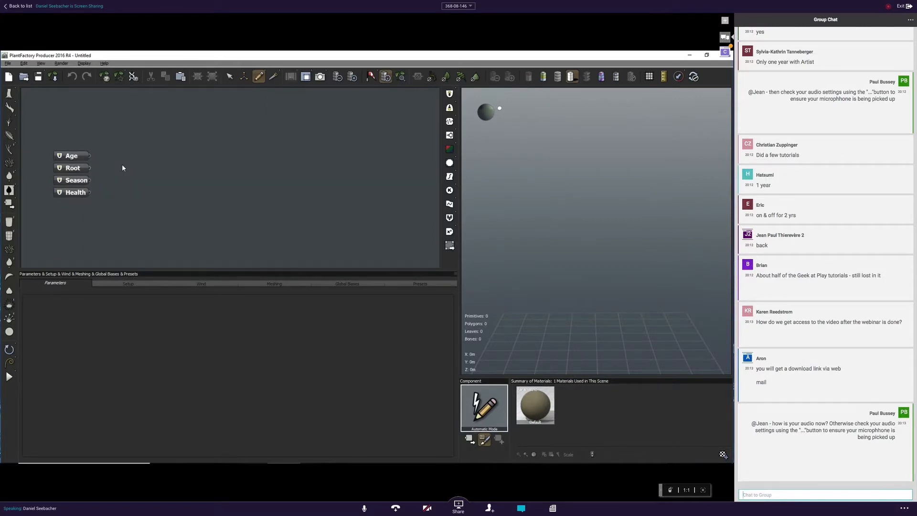
Reply that what another attendee said about the download link is correct, then start a reply about the meeting entry audio signal.
{"action": "type", "text": "@Karen - yes"}
{"action": "type", "text": "- what Aron said is correct"}
{"action": "key", "text": "Return"}
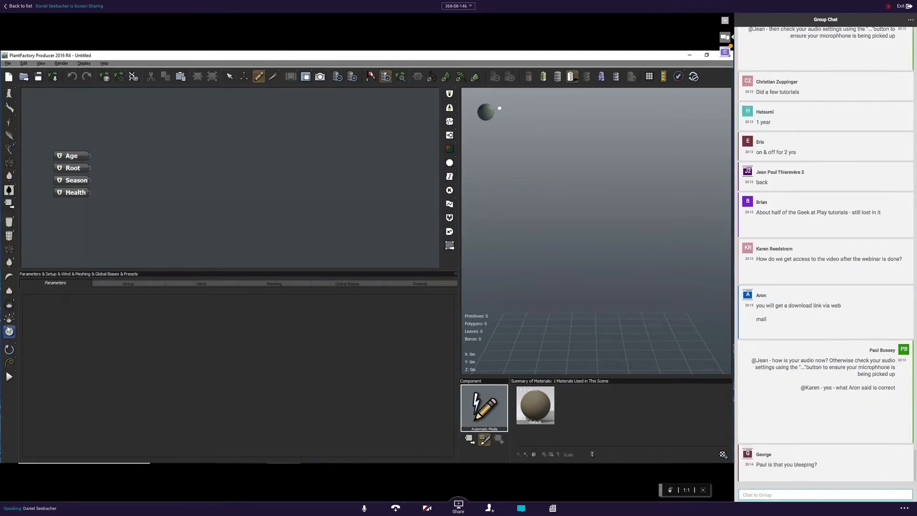
{"action": "type", "text": "@George - no."}
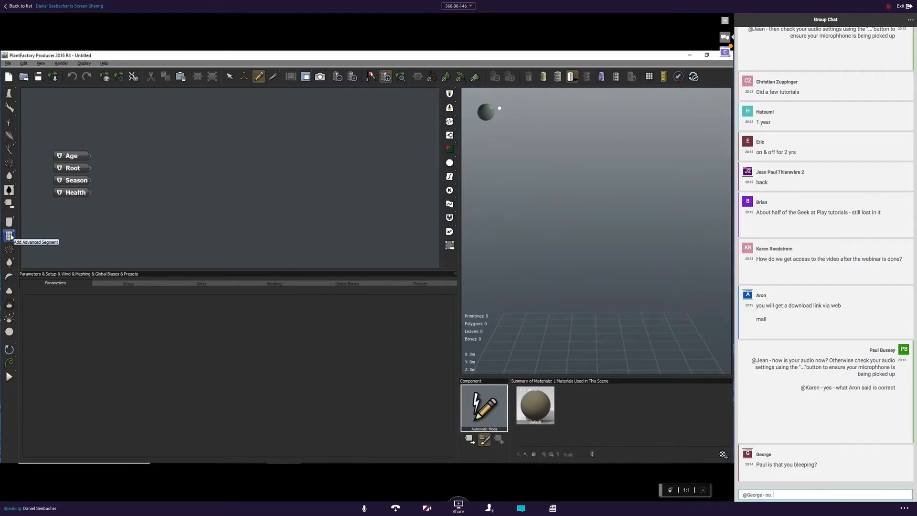
{"action": "type", "text": " It's a Fuze"}
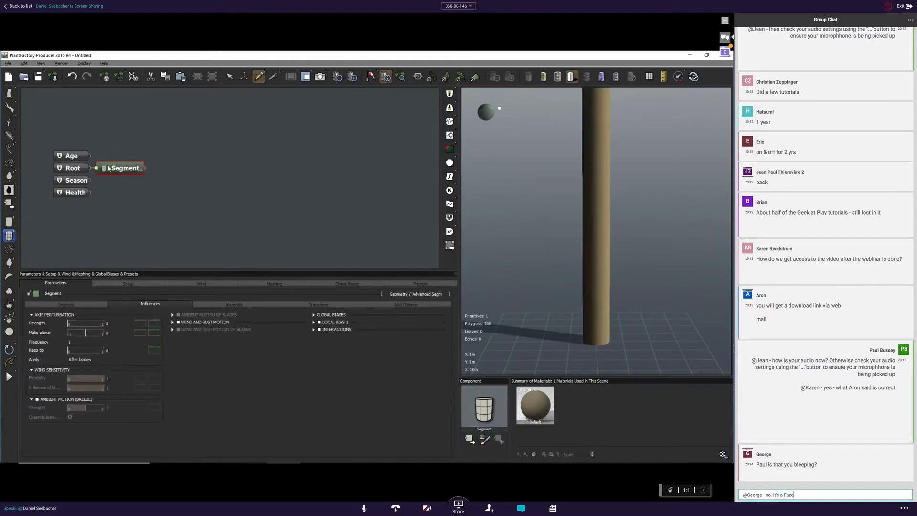
{"action": "type", "text": " meeting entr"}
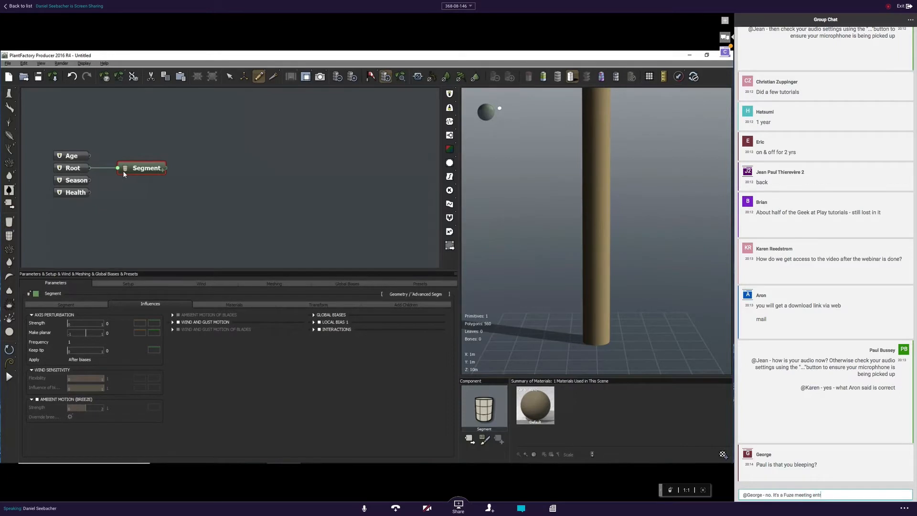
{"action": "type", "text": "y audio signal"}
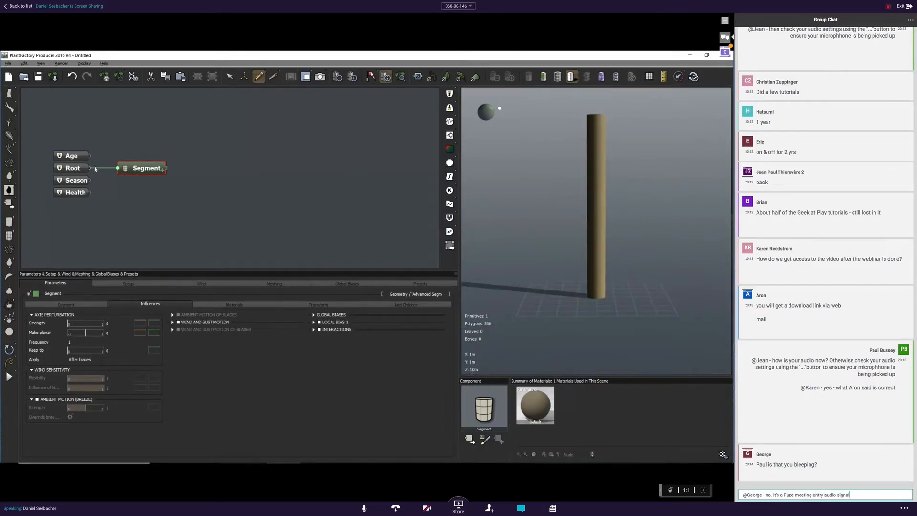
{"action": "type", "text": ", which I"}
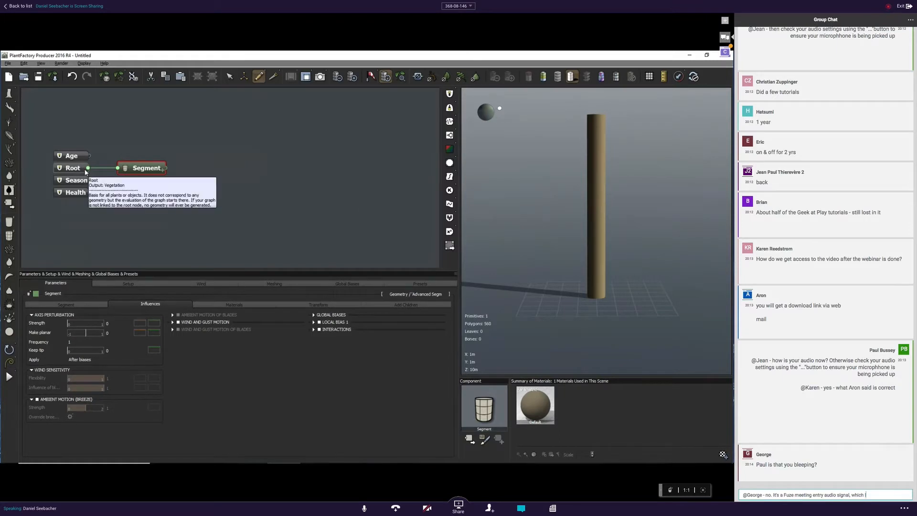
Continue the chat reply: the entry audio signal was suppressed but has come back.
{"action": "key", "text": "BackSpace"}
{"action": "key", "text": "BackSpace"}
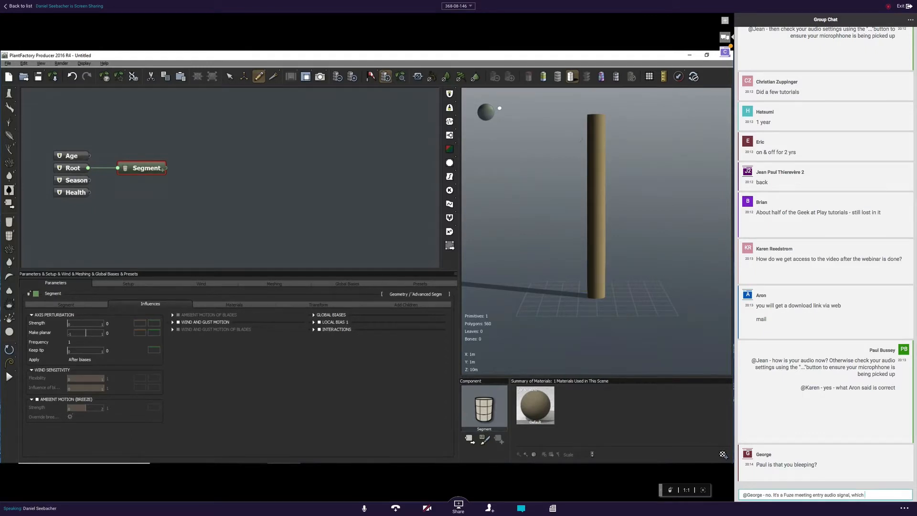
{"action": "type", "text": "was suprressed"}
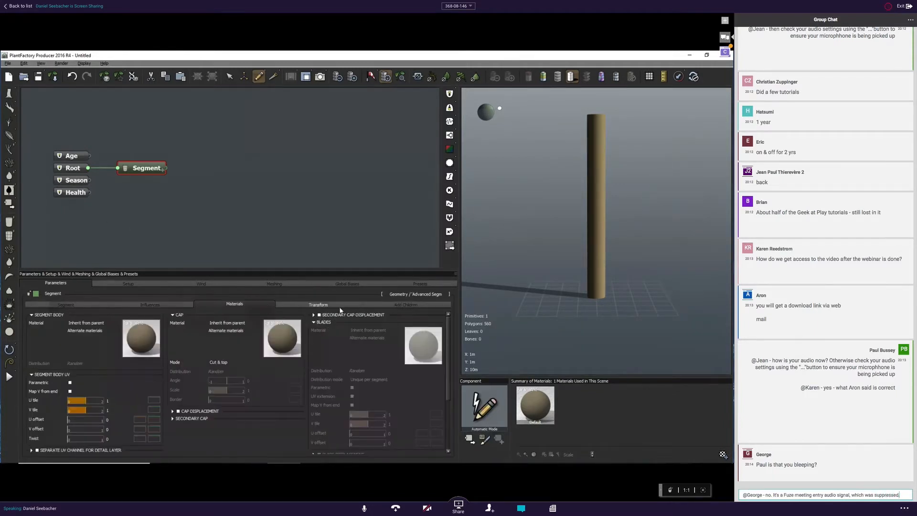
{"action": "type", "text": ", but has come back"}
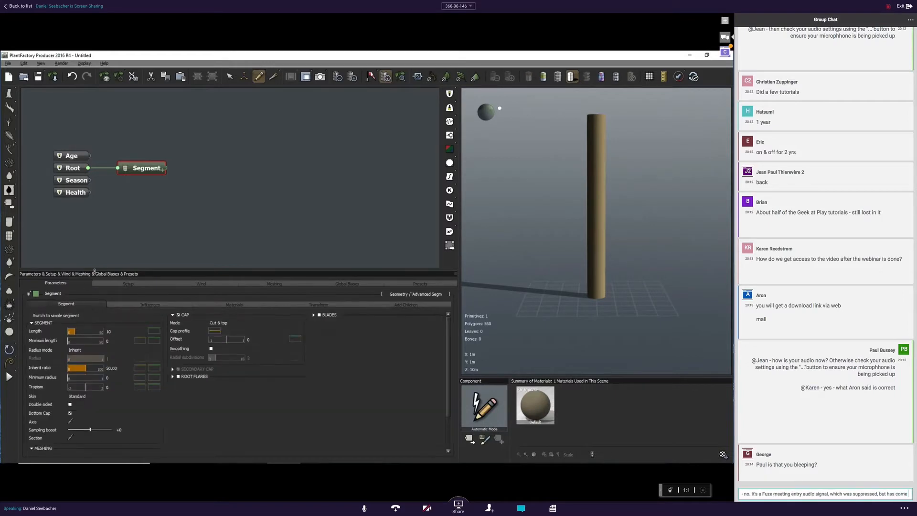
Send the chat reply about trying to re-suppress the signal, then open File > Options.
{"action": "type", "text": ". ("}
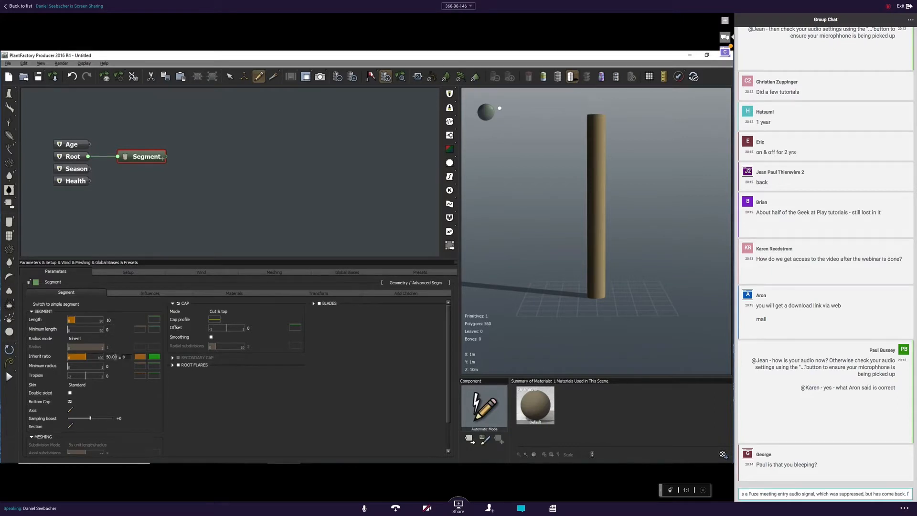
{"action": "type", "text": "m"}
{"action": "type", "text": " tr"}
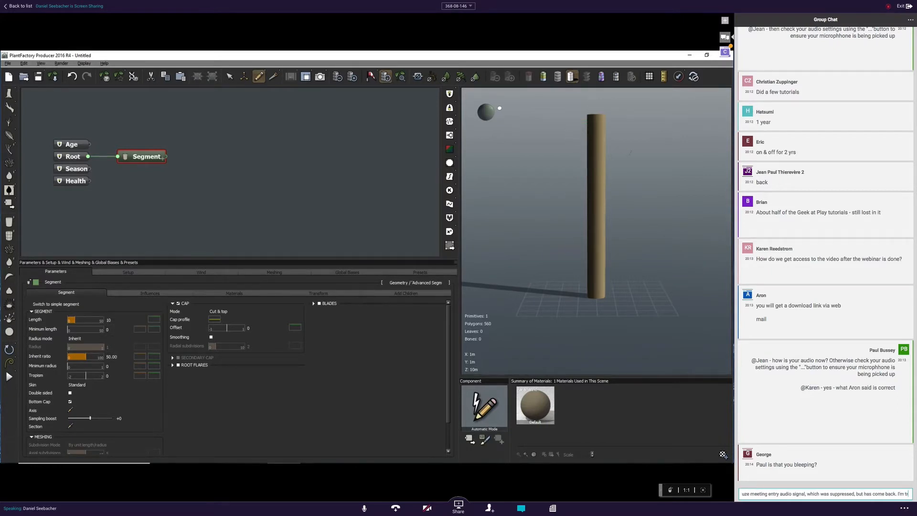
{"action": "type", "text": "ying to re-supress it :"}
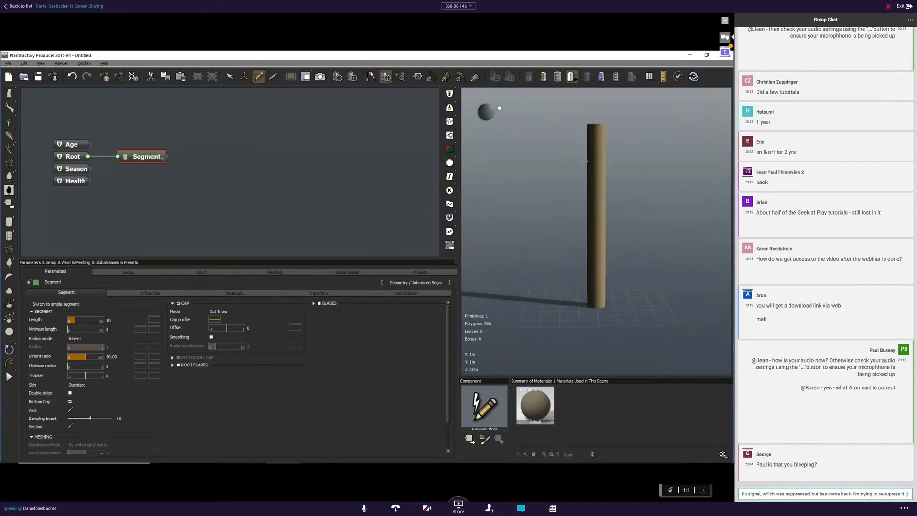
{"action": "key", "text": "Return"}
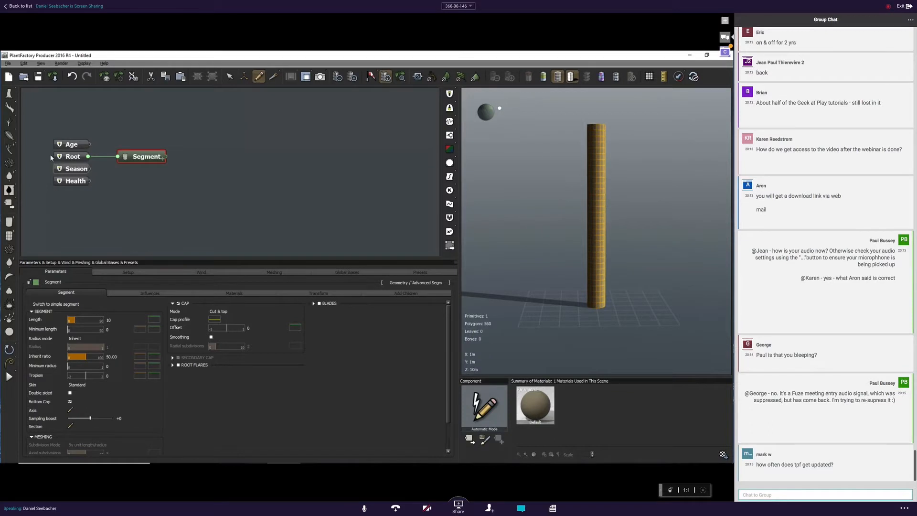
{"action": "left_click", "coordinate": [8, 64]}
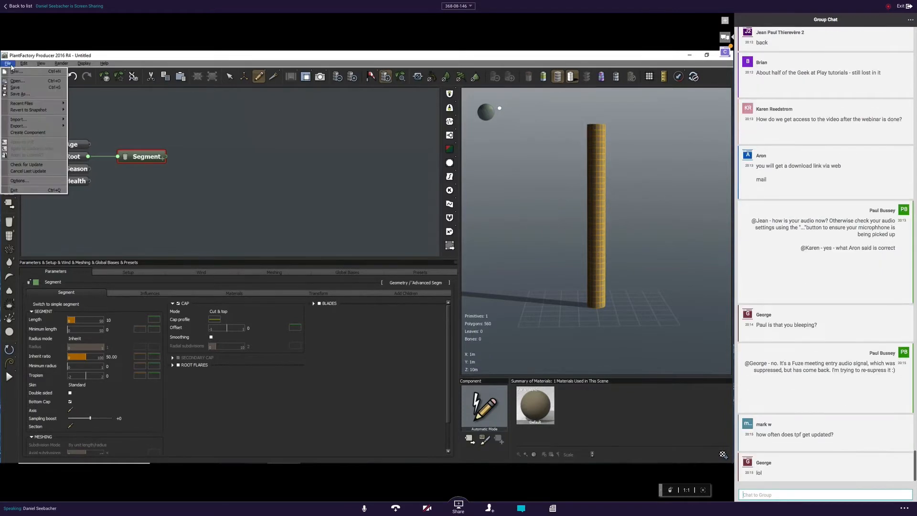
{"action": "left_click", "coordinate": [19, 180]}
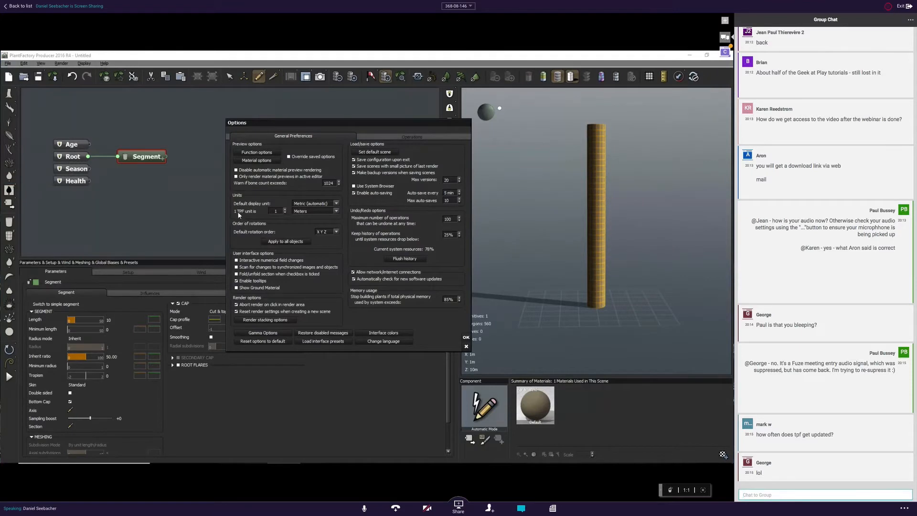
{"action": "left_click", "coordinate": [315, 211]}
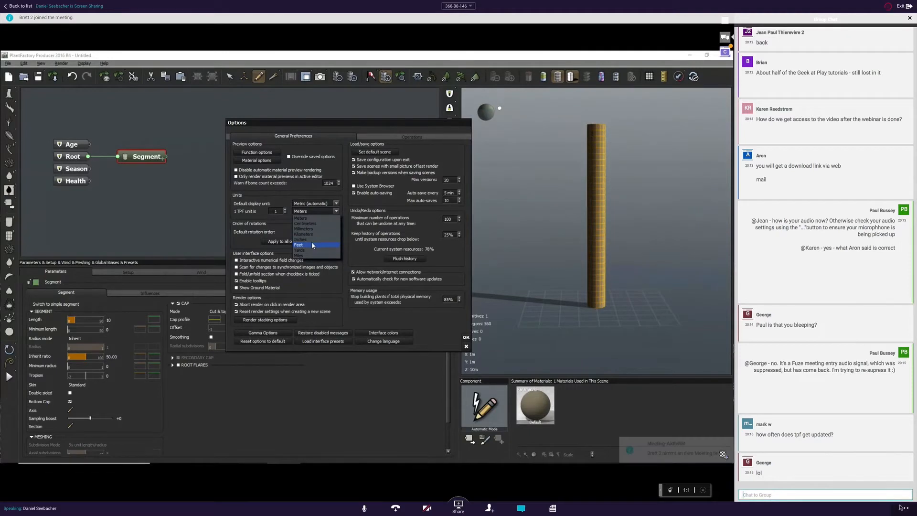
{"action": "left_click", "coordinate": [903, 508]}
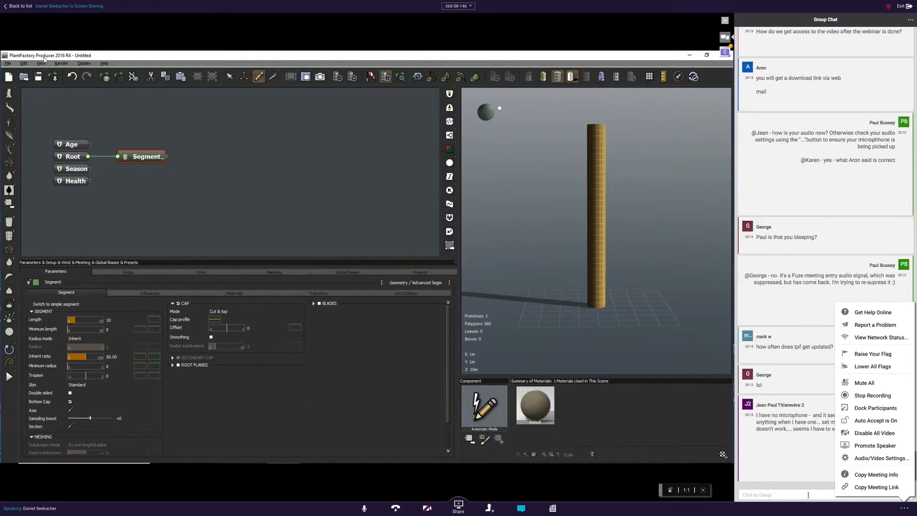
{"action": "left_click", "coordinate": [807, 495]}
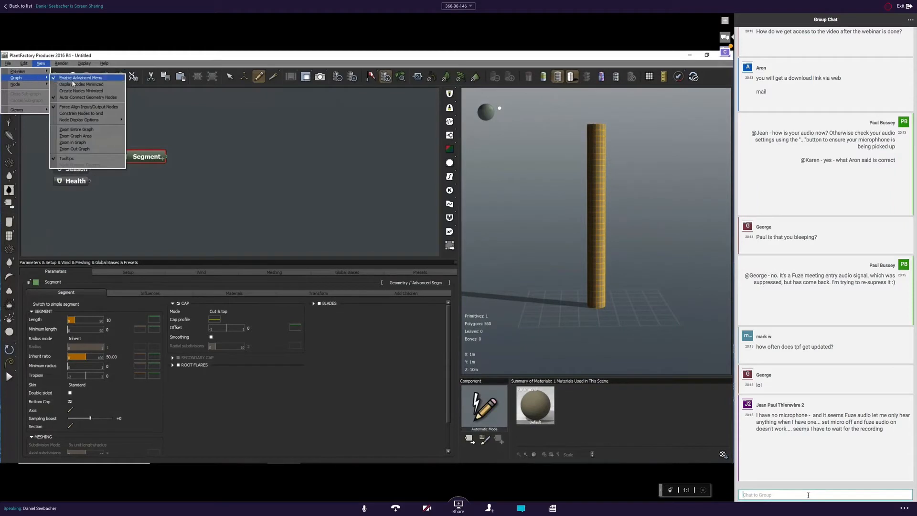
Ask an attendee whether they use the Fuze application, then move the Segment node up-right and select it.
{"action": "type", "text": "@Jean - are you using"}
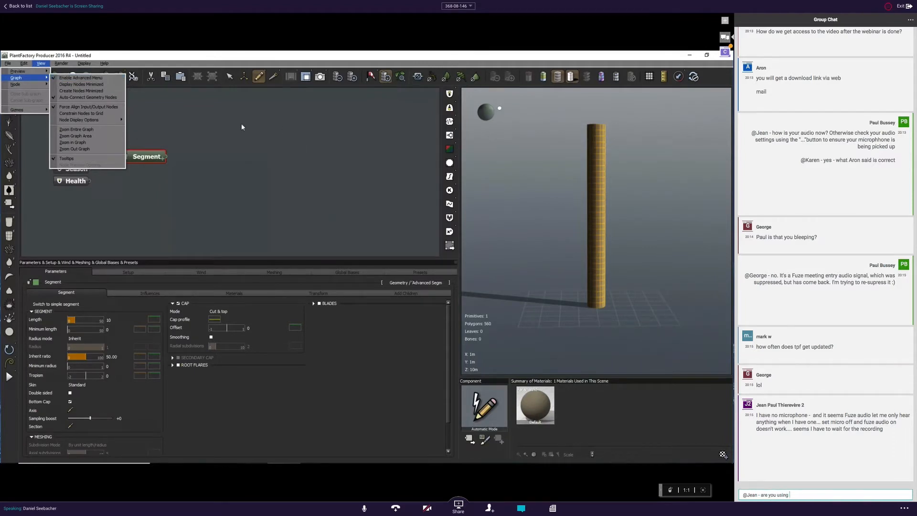
{"action": "type", "text": " the Fuze ap"}
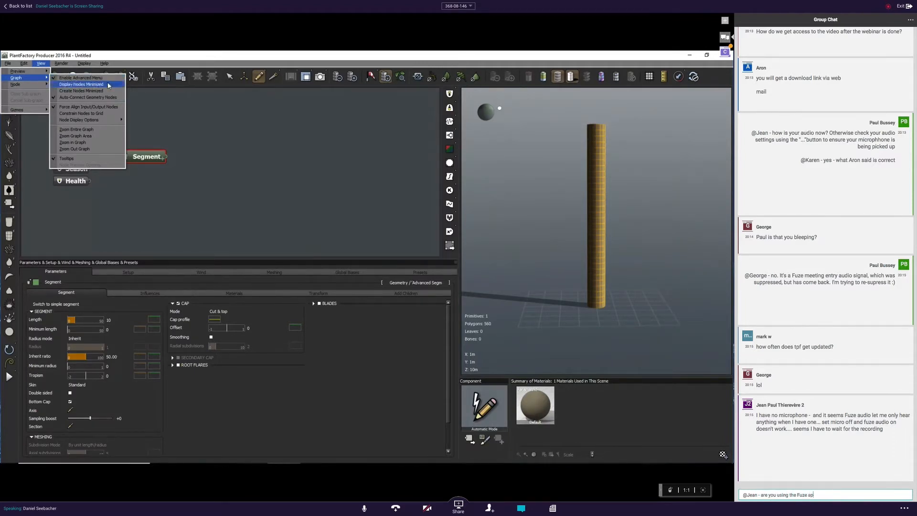
{"action": "type", "text": "plication?"}
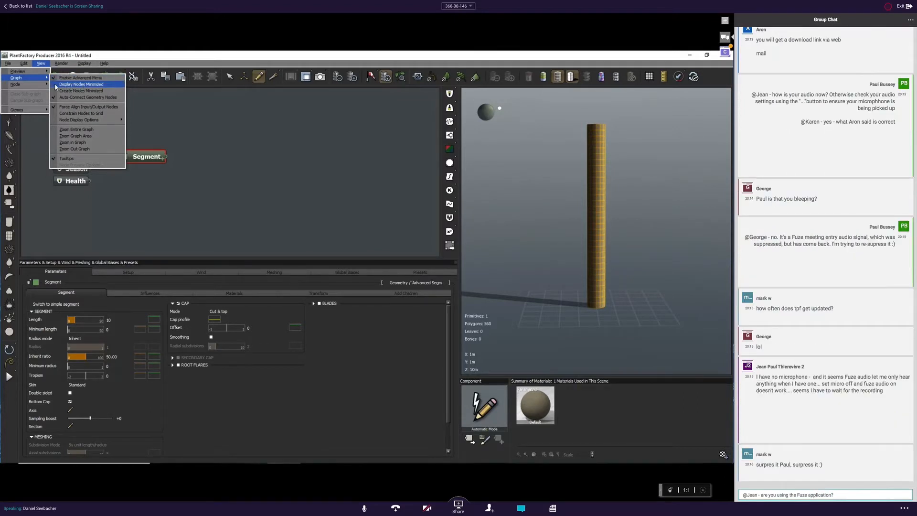
{"action": "key", "text": "Return"}
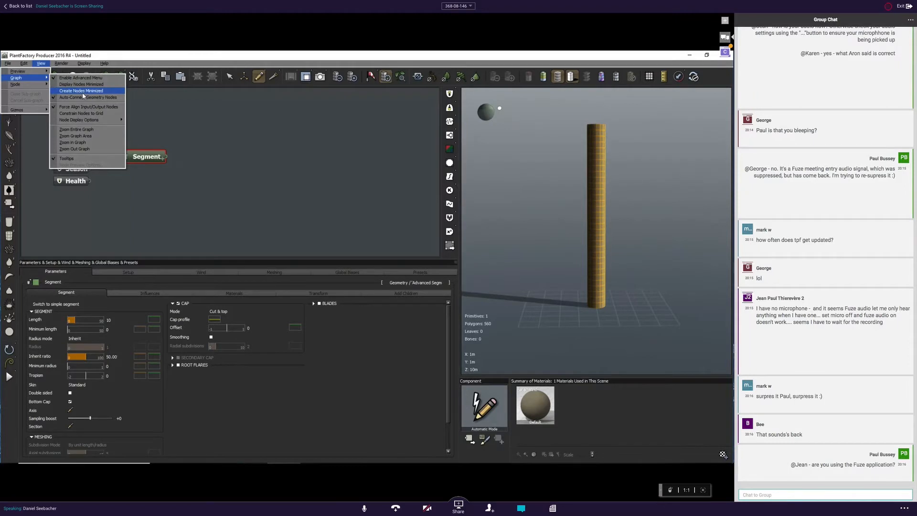
{"action": "mouse_move", "coordinate": [81, 123]}
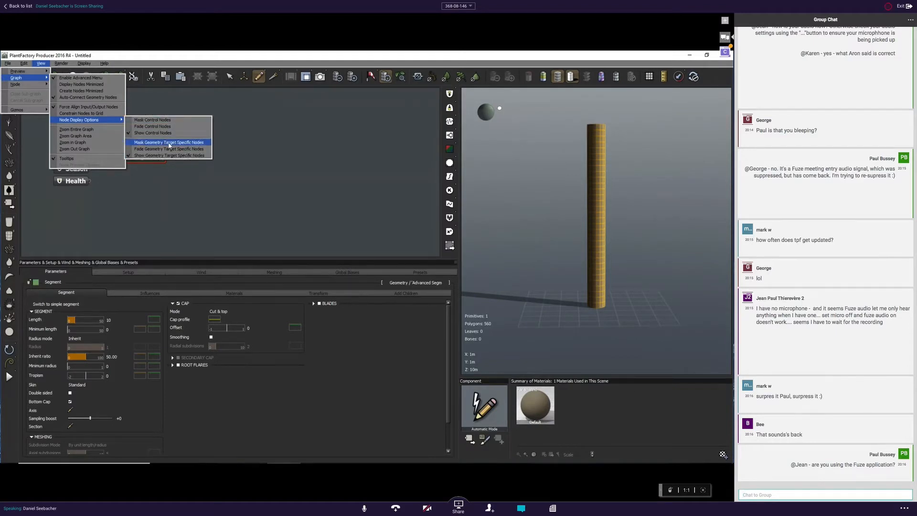
{"action": "left_click", "coordinate": [175, 175]}
{"action": "left_click_drag", "start_coordinate": [140, 157], "coordinate": [153, 149]}
{"action": "left_click", "coordinate": [154, 152]}
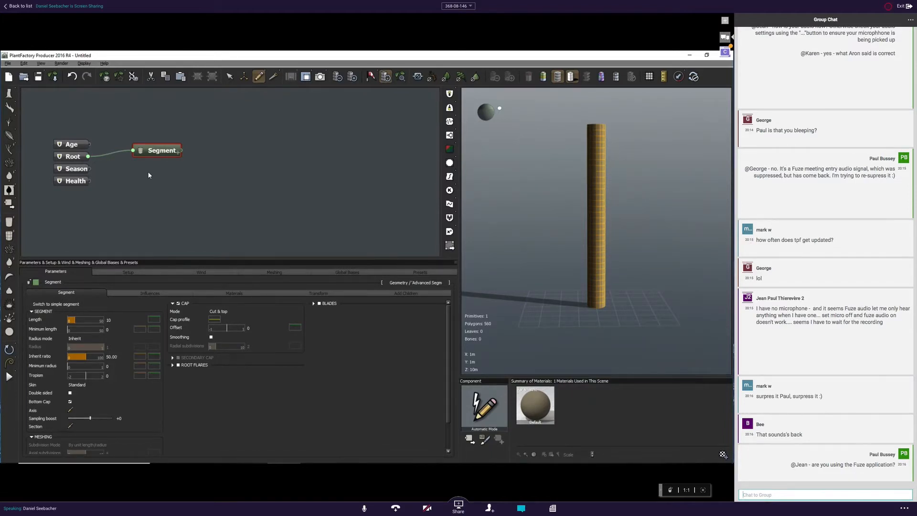
Advise attendees in chat to google "Fuze Software download" and use it instead of the browser.
{"action": "type", "text": "@Bee/George"}
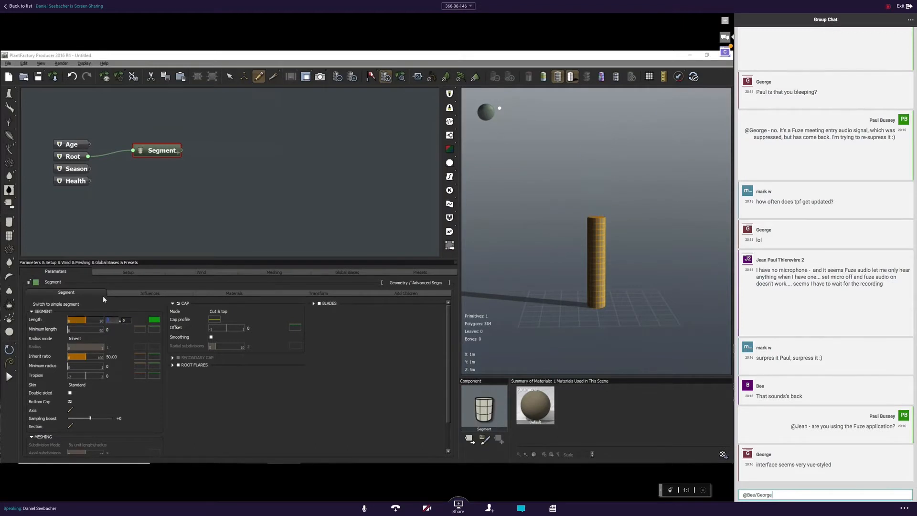
{"action": "type", "text": ". I"}
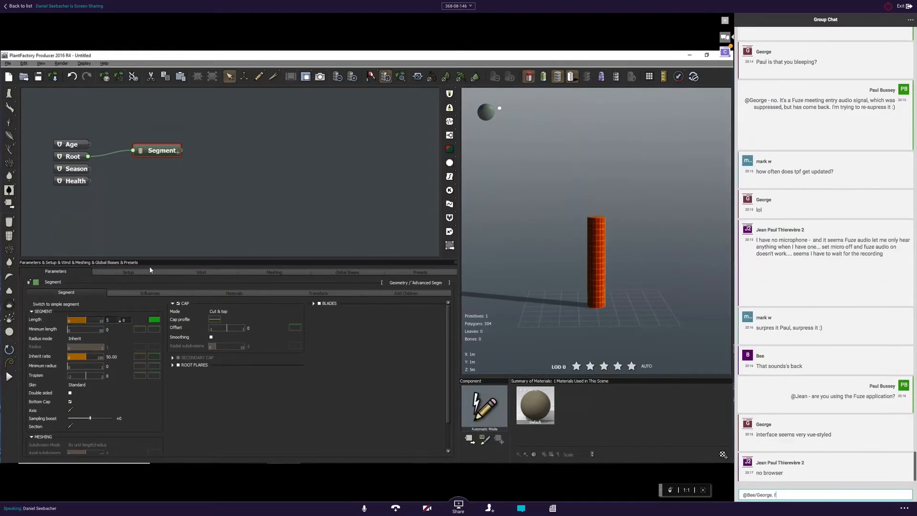
{"action": "key", "text": "BackSpace"}
{"action": "key", "text": "BackSpace"}
{"action": "key", "text": "BackSpace"}
{"action": "key", "text": "BackSpace"}
{"action": "key", "text": "BackSpace"}
{"action": "key", "text": "BackSpace"}
{"action": "key", "text": "BackSpace"}
{"action": "key", "text": "BackSpace"}
{"action": "key", "text": "BackSpace"}
{"action": "key", "text": "BackSpace"}
{"action": "key", "text": "BackSpace"}
{"action": "key", "text": "BackSpace"}
{"action": "key", "text": "BackSpace"}
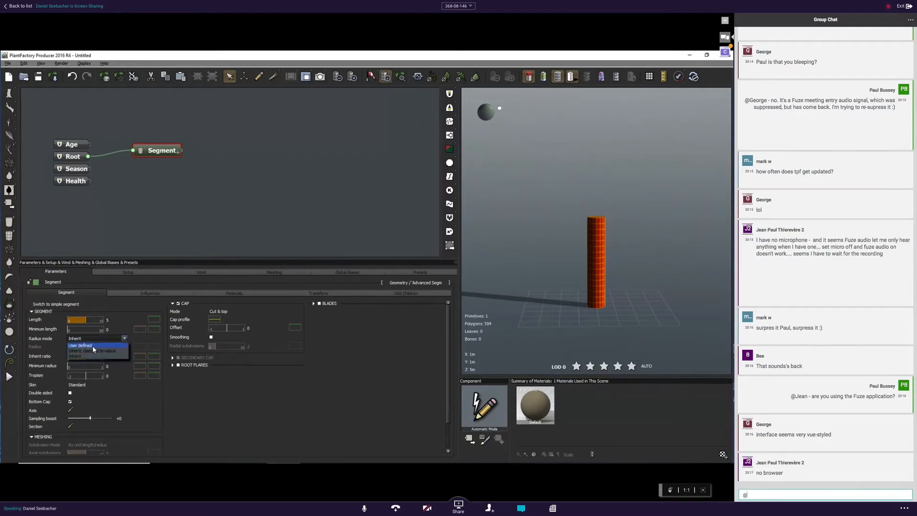
{"action": "type", "text": "Jean Paul"}
{"action": "type", "text": " - try dow"}
{"action": "key", "text": "BackSpace"}
{"action": "key", "text": "BackSpace"}
{"action": "key", "text": "BackSpace"}
{"action": "key", "text": "BackSpace"}
{"action": "key", "text": "BackSpace"}
{"action": "key", "text": "BackSpace"}
{"action": "key", "text": "BackSpace"}
{"action": "type", "text": "google \"Fuze Soft"}
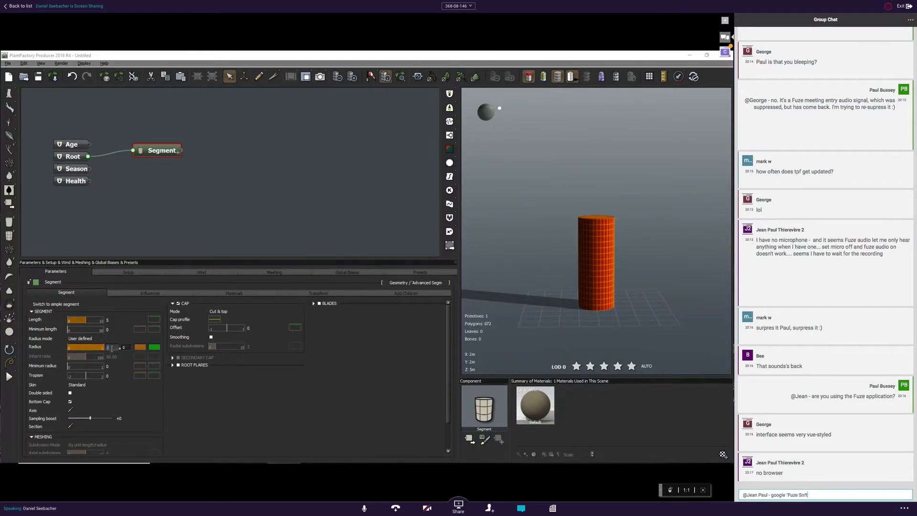
{"action": "type", "text": "ware download\" and use this inste"}
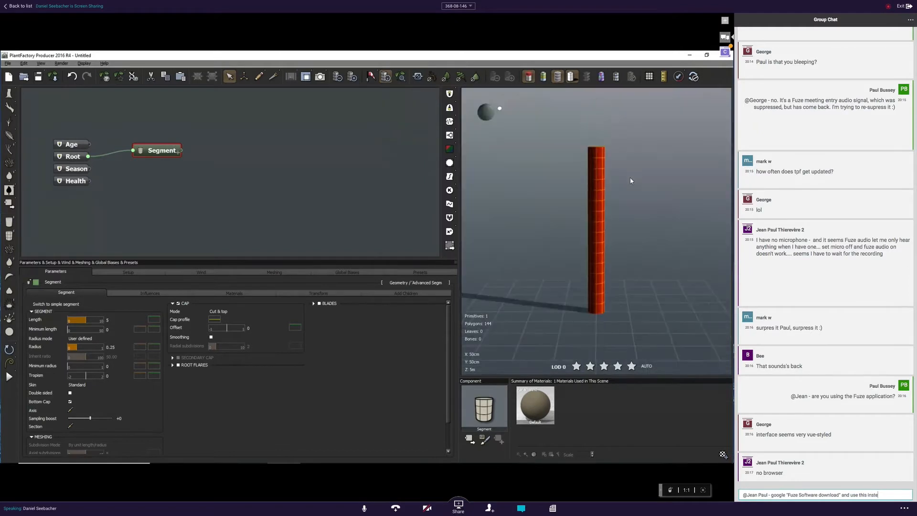
{"action": "type", "text": "ad"}
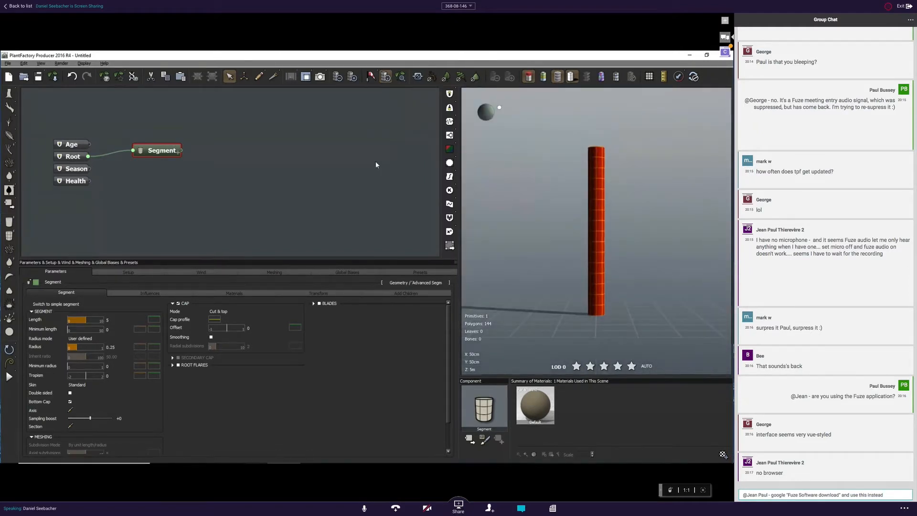
{"action": "type", "text": " of the browser."}
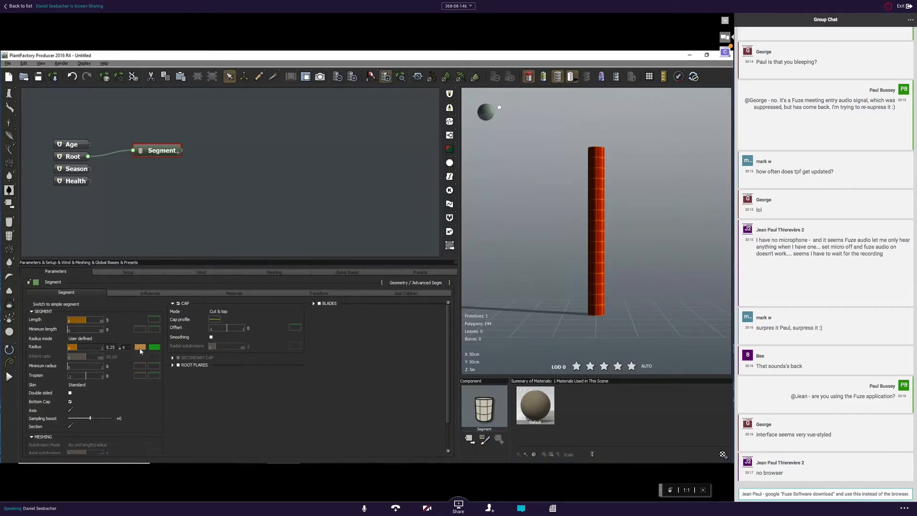
{"action": "key", "text": "Return"}
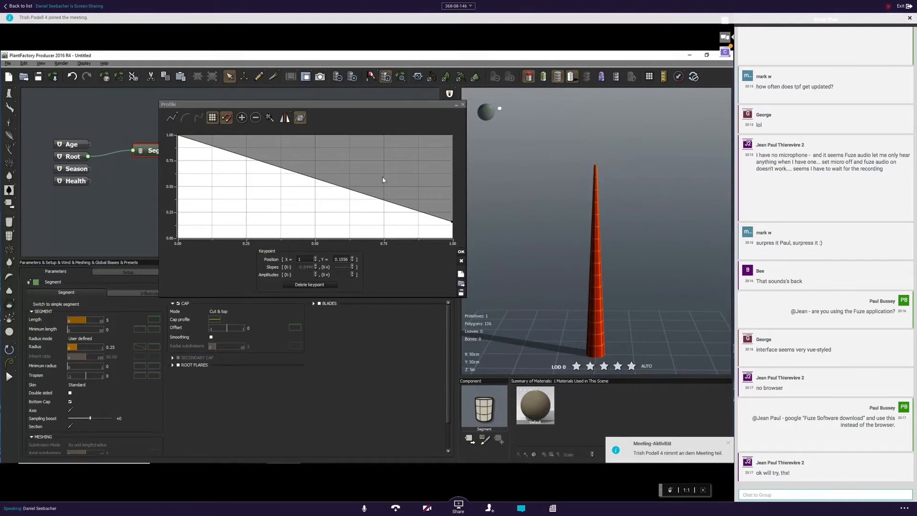
Reshape the radius profile with a dip at 0.25, a peak near 0.47/0.81 and a keypoint at 0.68/0.3.
{"action": "left_click", "coordinate": [244, 228]}
{"action": "left_click", "coordinate": [307, 154]}
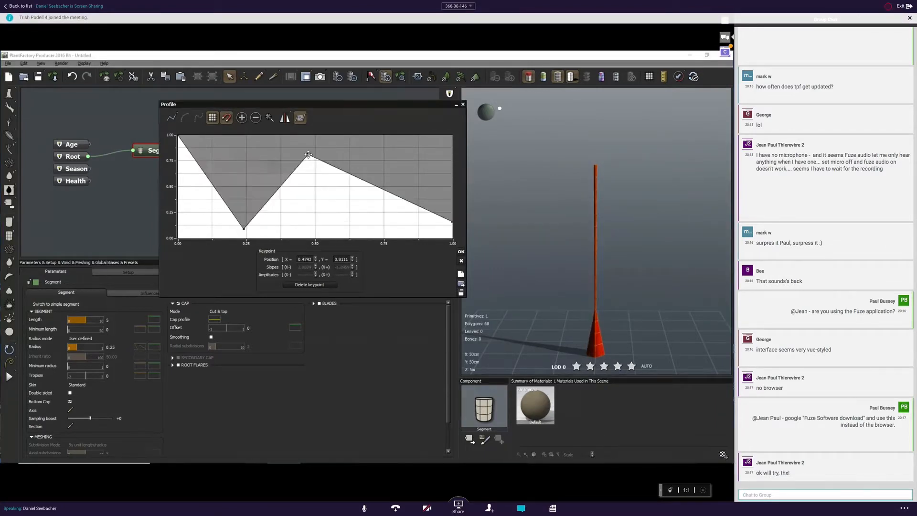
{"action": "left_click_drag", "start_coordinate": [385, 199], "coordinate": [364, 207]}
{"action": "right_click_drag", "start_coordinate": [644, 237], "coordinate": [574, 241]}
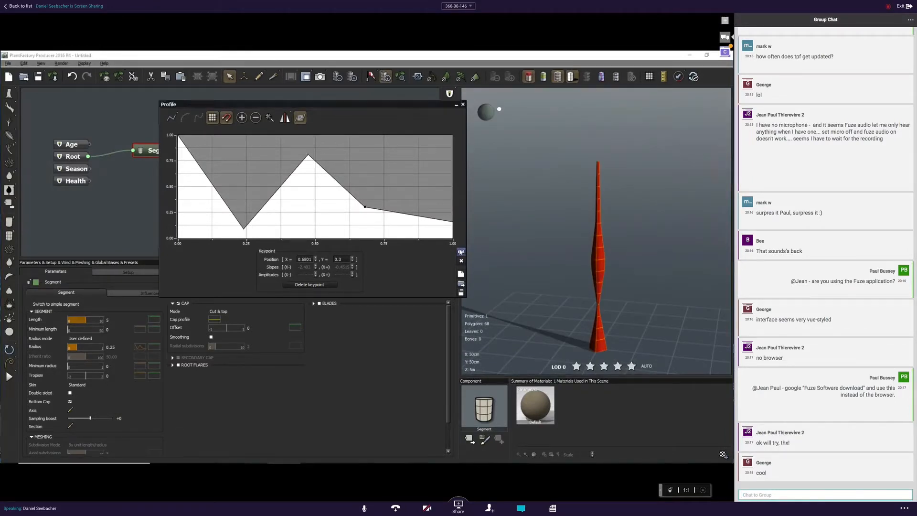
{"action": "left_click", "coordinate": [462, 251]}
{"action": "right_click_drag", "start_coordinate": [599, 174], "coordinate": [608, 191]}
{"action": "scroll", "coordinate": [609, 252], "scroll_direction": "up", "scroll_amount": 4}
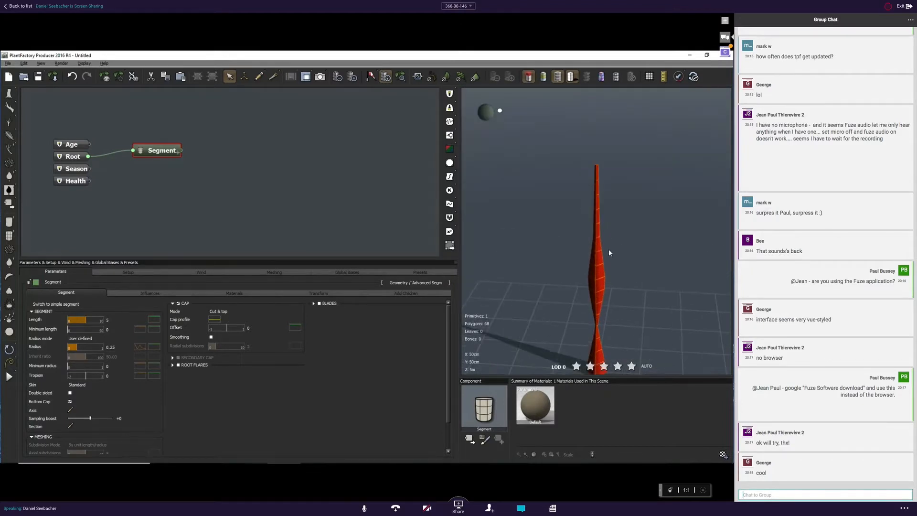
{"action": "scroll", "coordinate": [612, 253], "scroll_direction": "down", "scroll_amount": 4}
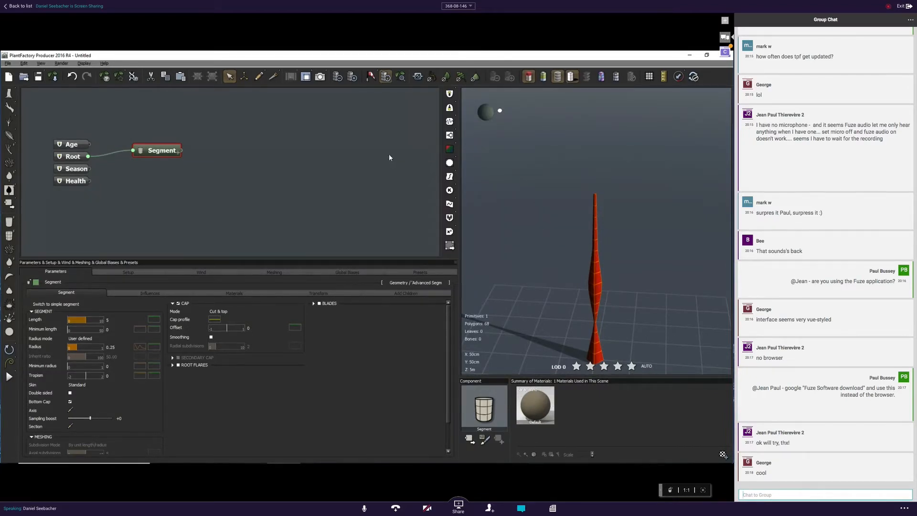
Subdivide the trunk mesh three times to 4160 polygons and turn off the wireframe overlay.
{"action": "left_click", "coordinate": [351, 77]}
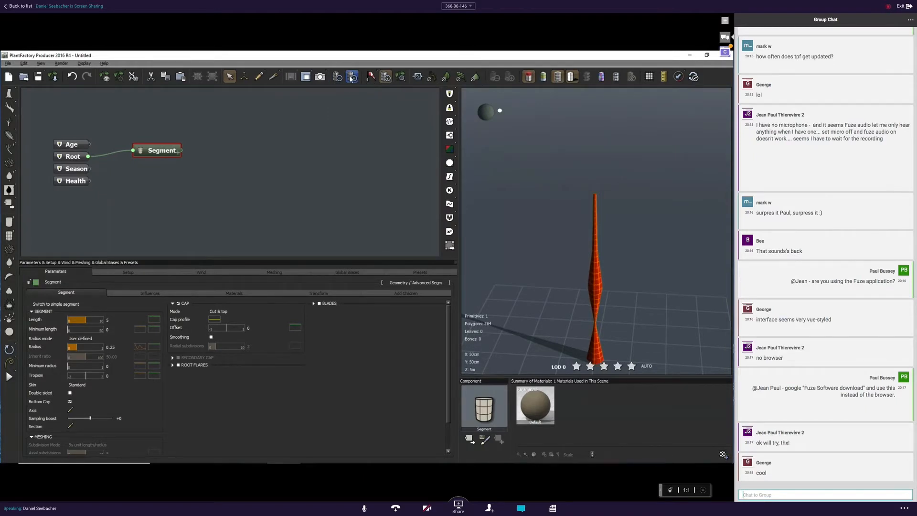
{"action": "left_click", "coordinate": [351, 78]}
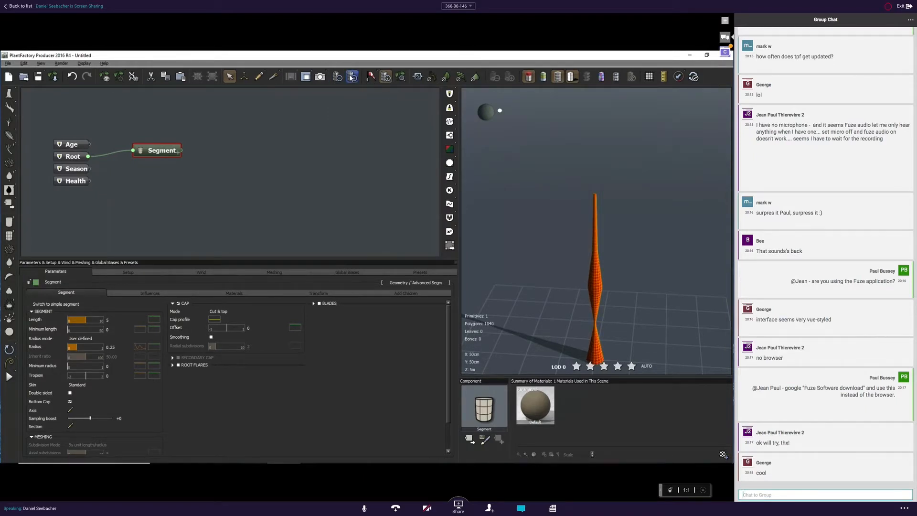
{"action": "left_click", "coordinate": [350, 76]}
{"action": "right_click_drag", "start_coordinate": [577, 297], "coordinate": [575, 278]}
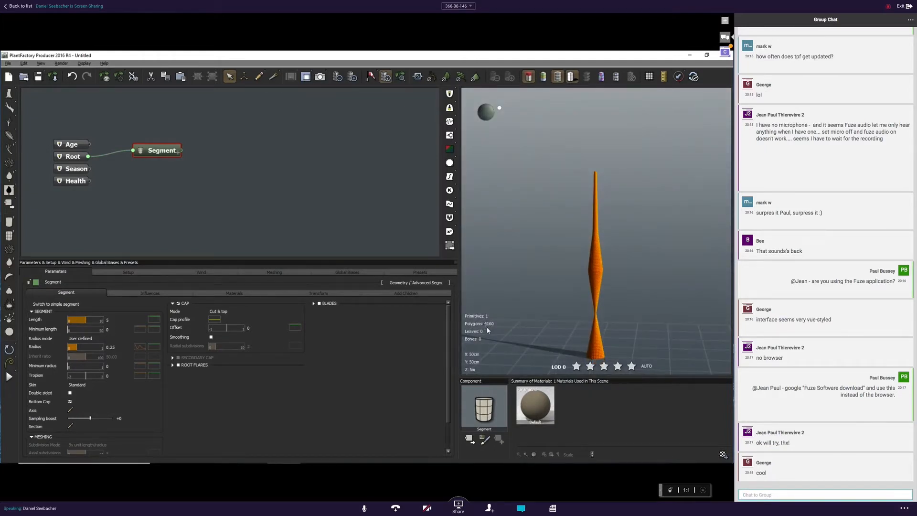
{"action": "left_click", "coordinate": [557, 76]}
{"action": "right_click_drag", "start_coordinate": [599, 205], "coordinate": [609, 269]}
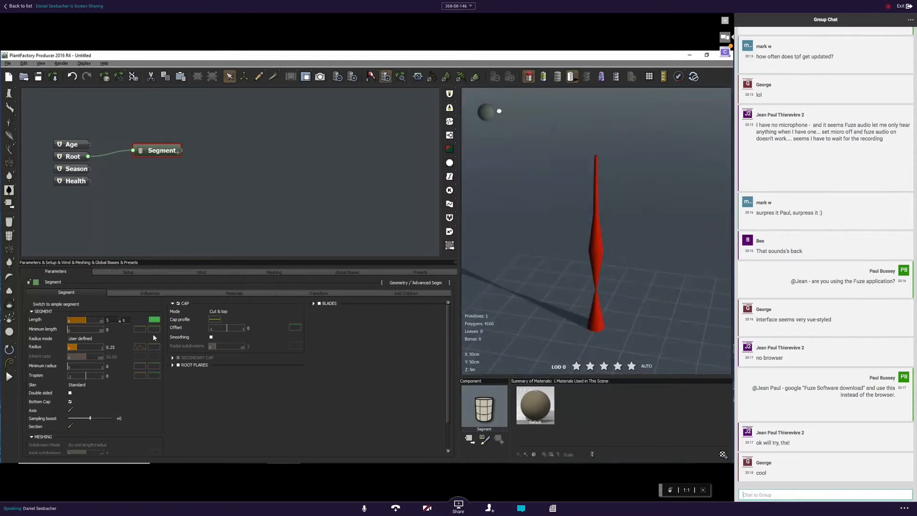
Switch the Radius filter curve to smooth curve type and display the trunk textured.
{"action": "right_click", "coordinate": [142, 348]}
{"action": "left_click", "coordinate": [149, 353]}
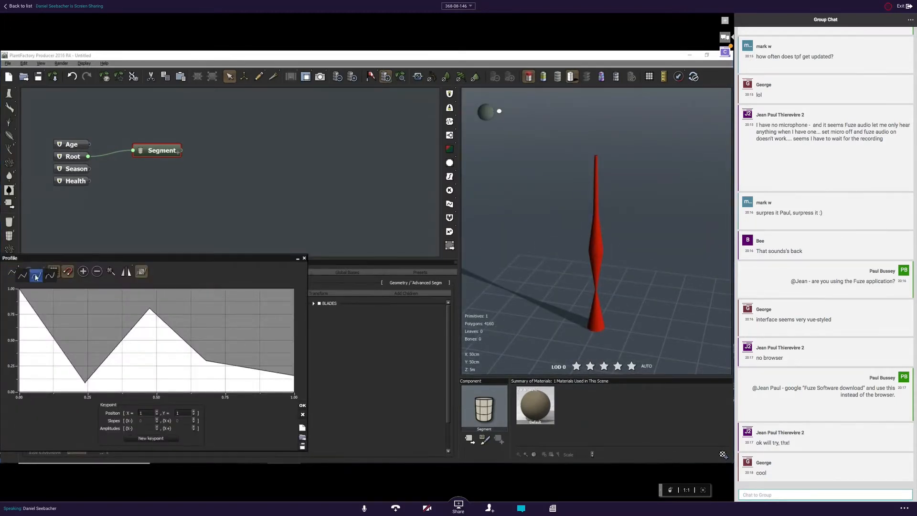
{"action": "left_click", "coordinate": [36, 275]}
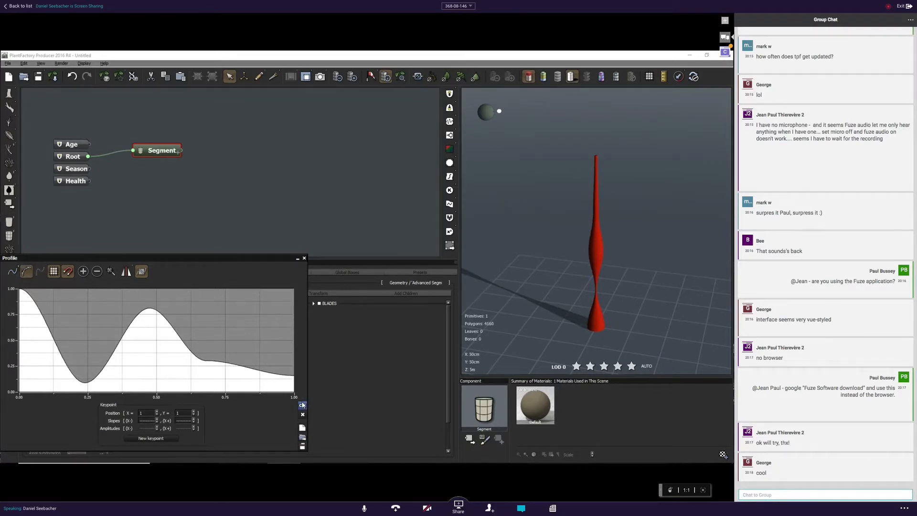
{"action": "left_click", "coordinate": [302, 405]}
{"action": "right_click_drag", "start_coordinate": [573, 325], "coordinate": [595, 296]}
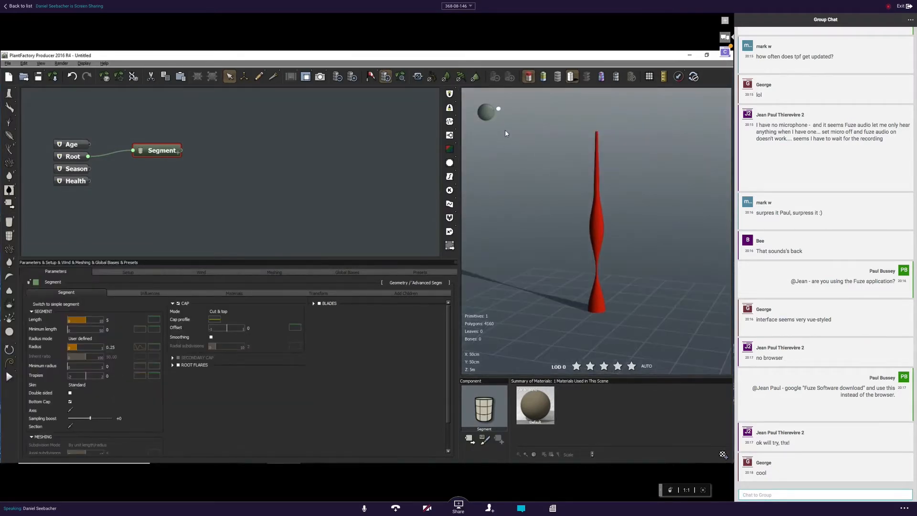
{"action": "left_click", "coordinate": [529, 77]}
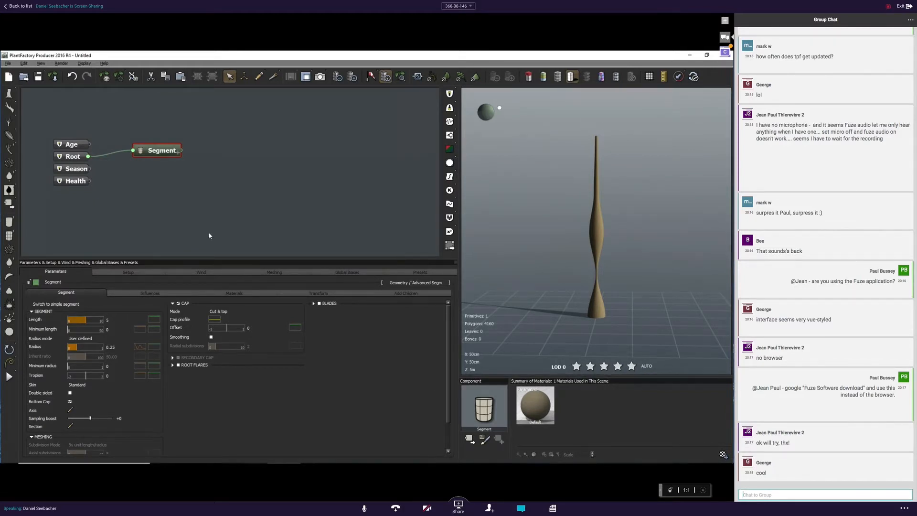
Reset the Radius filter to a uniform cylinder and rename the Segment node to Trunk.
{"action": "right_click", "coordinate": [137, 347]}
{"action": "left_click", "coordinate": [160, 380]}
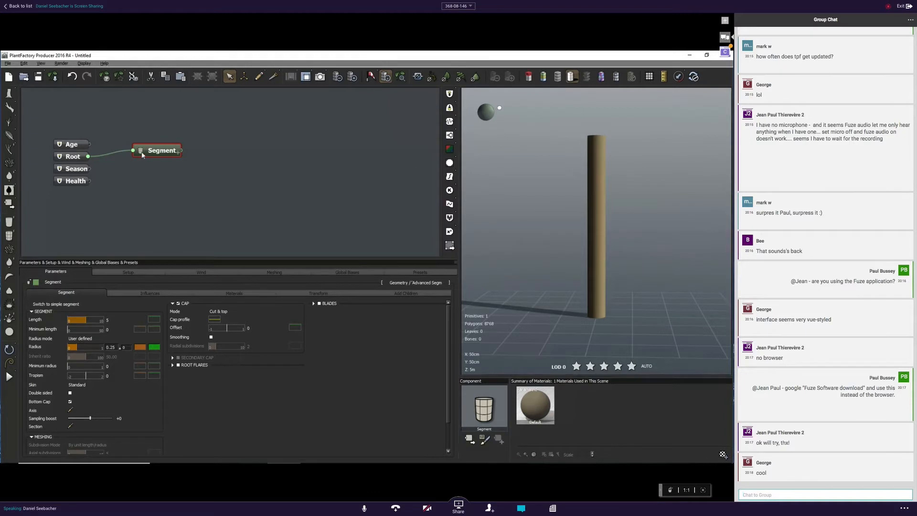
{"action": "double_click", "coordinate": [158, 150]}
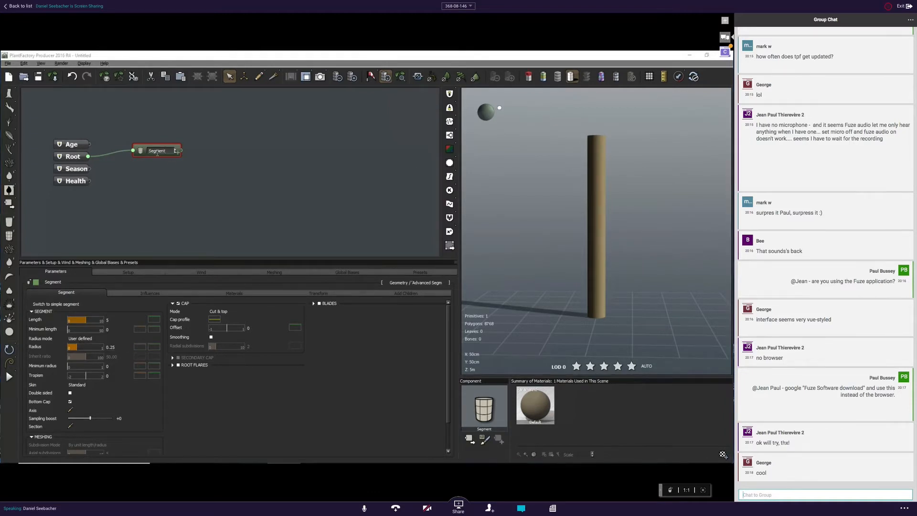
{"action": "type", "text": "Trunk"}
{"action": "key", "text": "Return"}
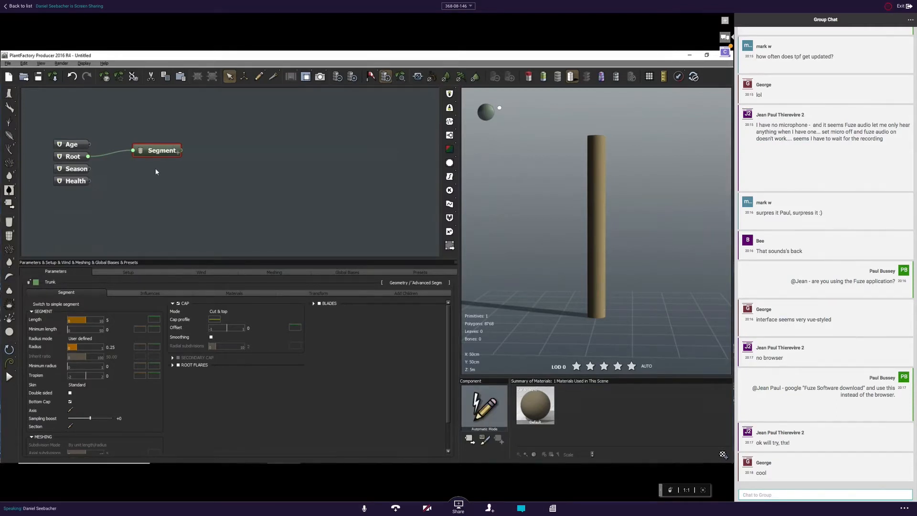
{"action": "left_click", "coordinate": [148, 167]}
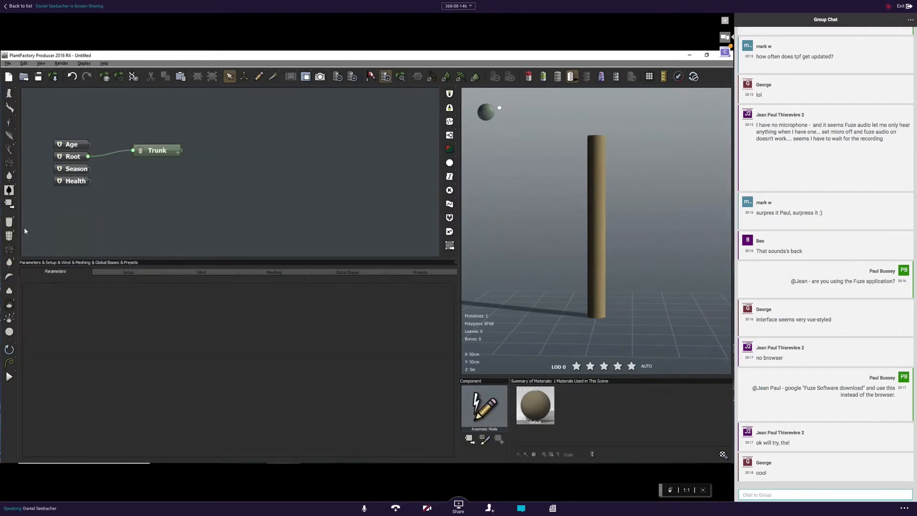
Attach a new segment node after Trunk, place it to the right, and name it Branches.
{"action": "left_click", "coordinate": [9, 236]}
{"action": "left_click", "coordinate": [195, 158]}
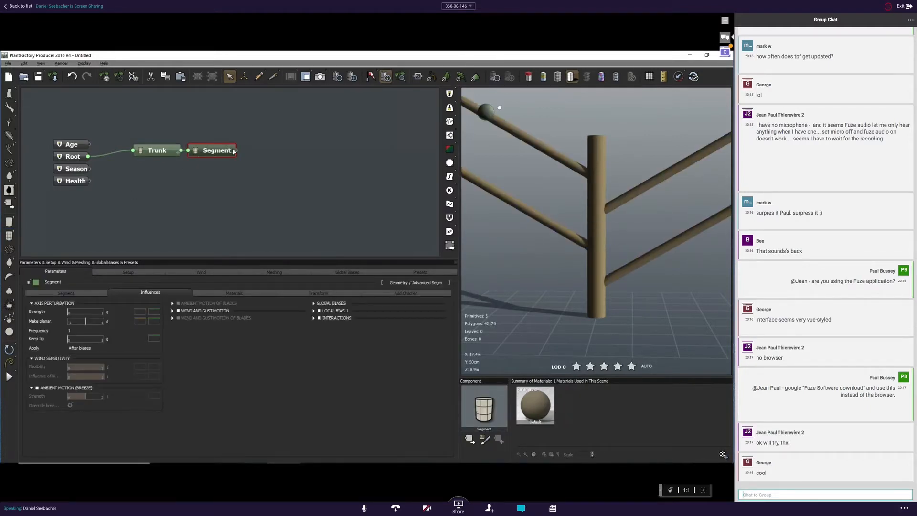
{"action": "scroll", "coordinate": [596, 196], "scroll_direction": "down", "scroll_amount": 2}
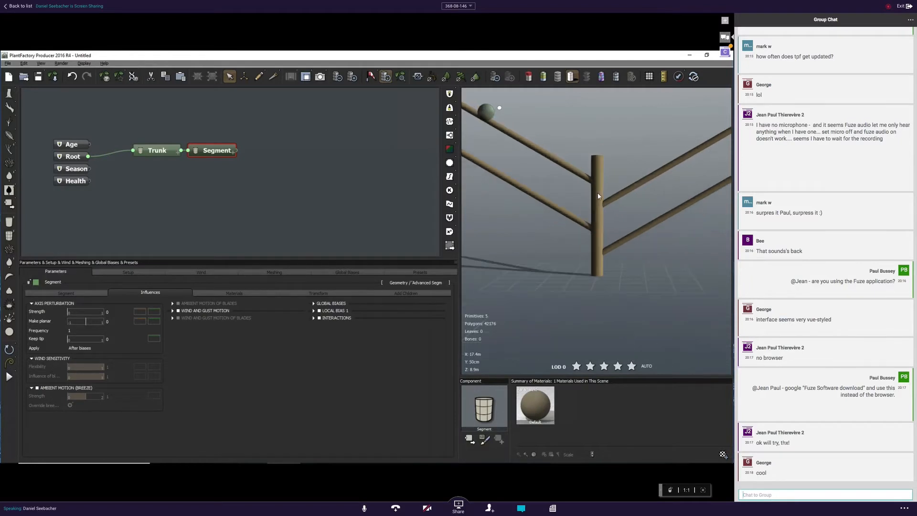
{"action": "scroll", "coordinate": [598, 196], "scroll_direction": "down", "scroll_amount": 1}
{"action": "left_click_drag", "start_coordinate": [191, 152], "coordinate": [225, 149]}
{"action": "double_click", "coordinate": [239, 151]}
{"action": "type", "text": "Branches"}
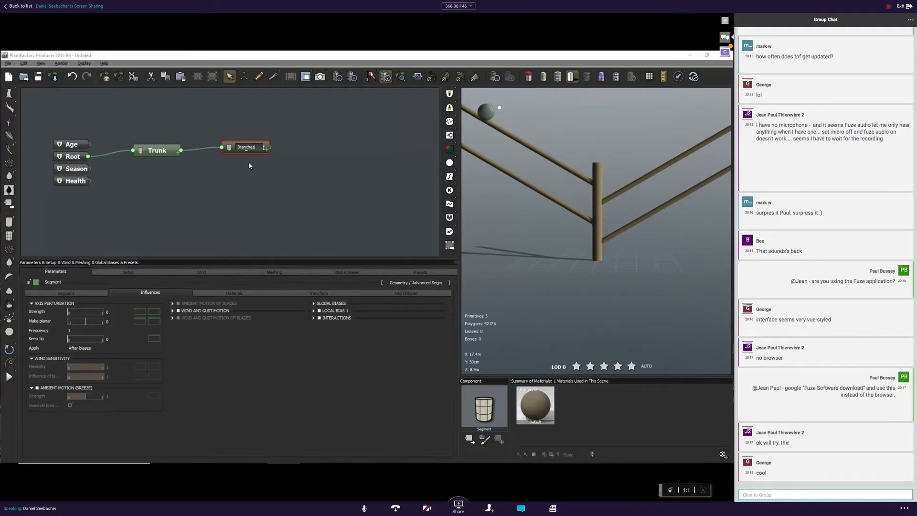
{"action": "key", "text": "Return"}
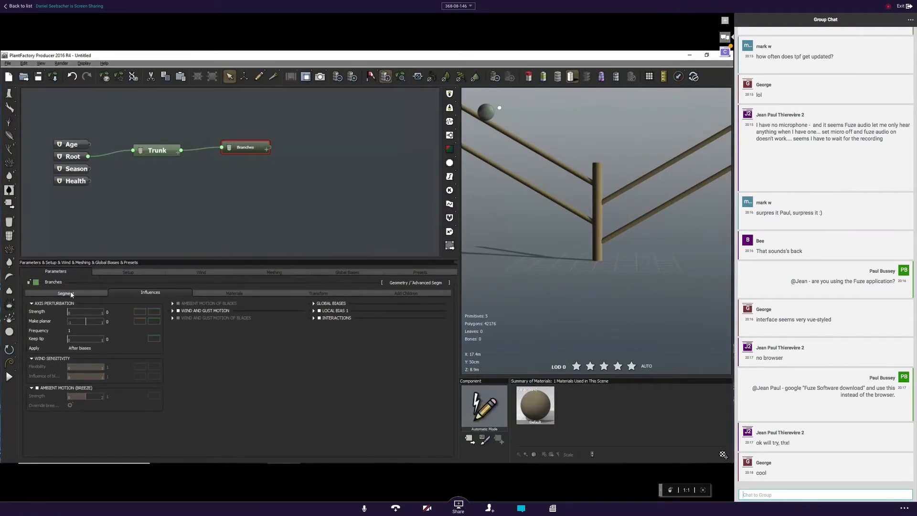
{"action": "left_click", "coordinate": [67, 293]}
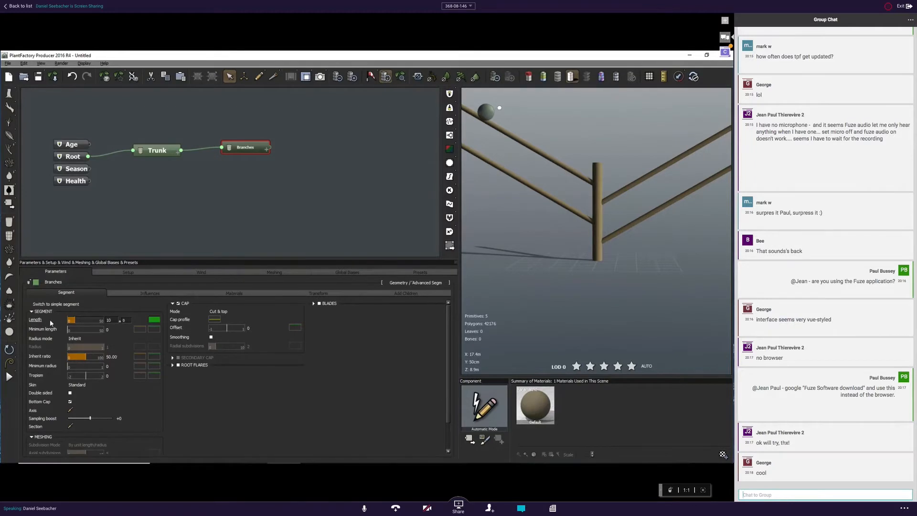
Change the Branches segment Length value from 10 to 5.
{"action": "left_click", "coordinate": [112, 319]}
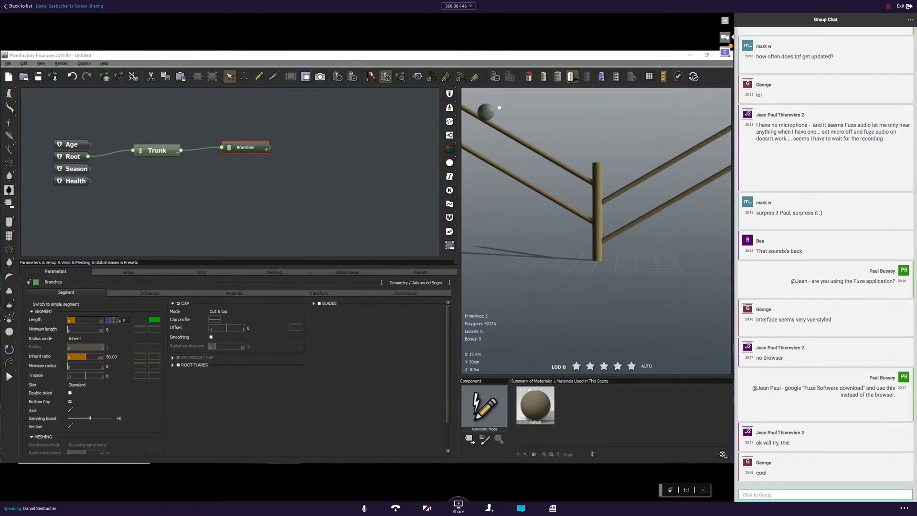
{"action": "type", "text": "5"}
{"action": "key", "text": "Return"}
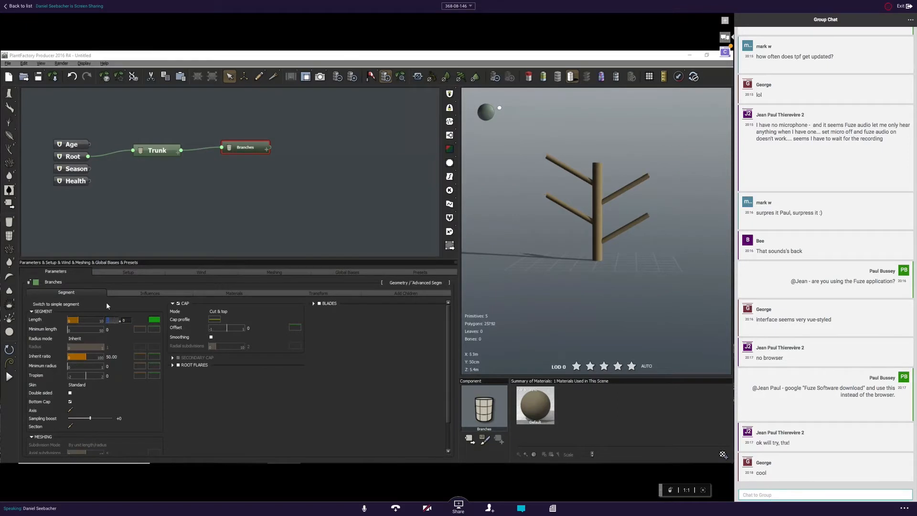
Set the Trunk's 1. Branches Distribution Number to 8 branches.
{"action": "left_click", "coordinate": [150, 151]}
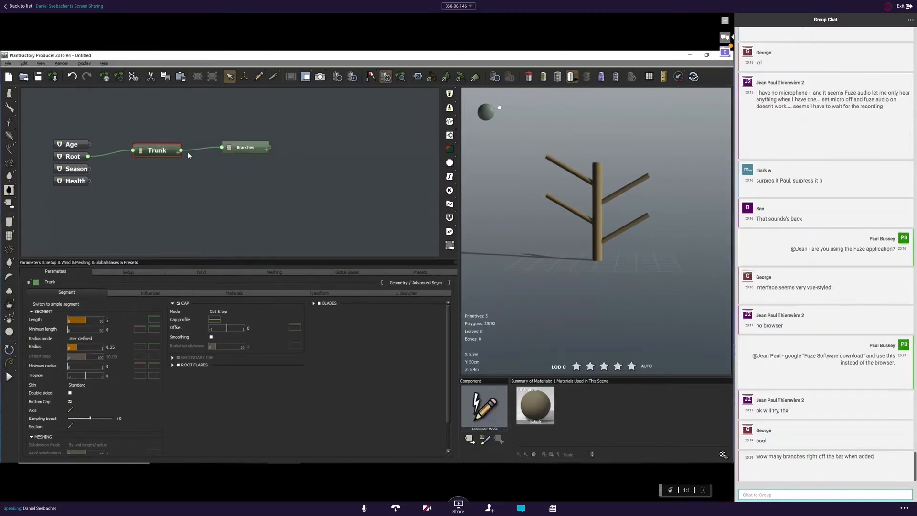
{"action": "left_click", "coordinate": [409, 294]}
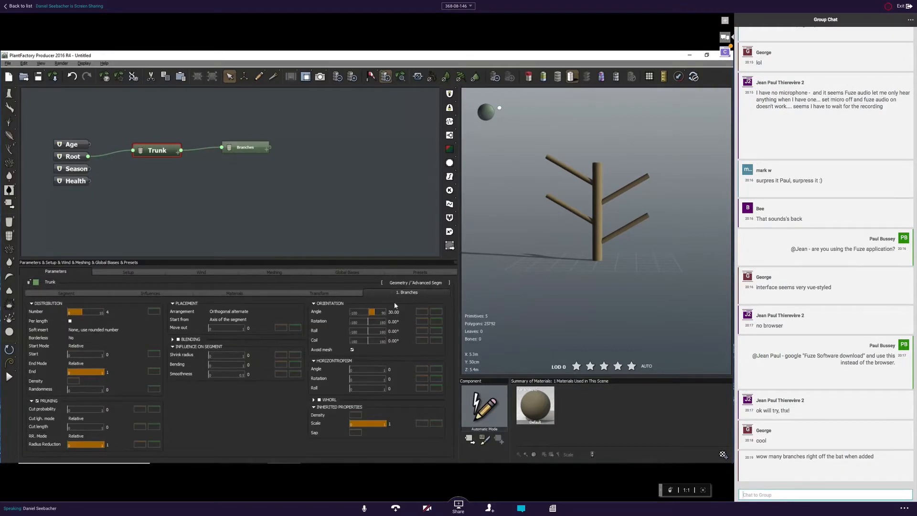
{"action": "left_click_drag", "start_coordinate": [246, 149], "coordinate": [243, 152]}
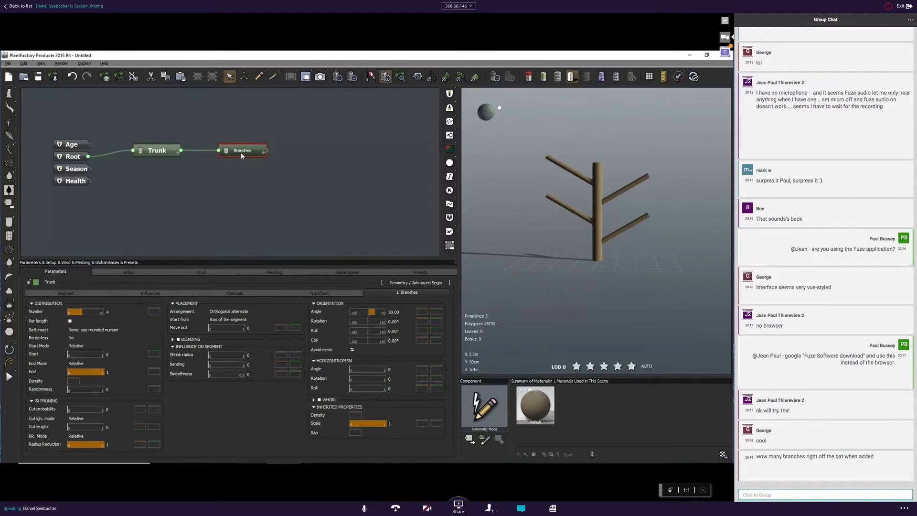
{"action": "left_click", "coordinate": [164, 150]}
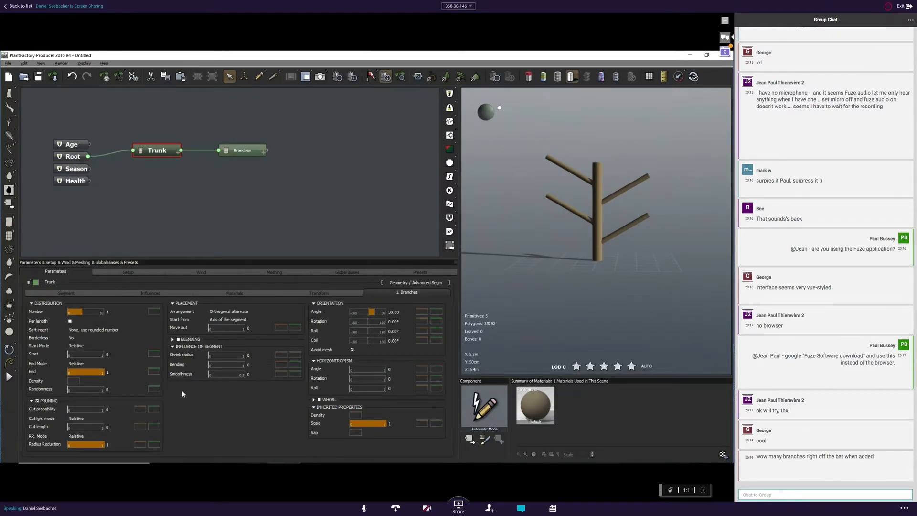
{"action": "scroll", "coordinate": [581, 205], "scroll_direction": "up", "scroll_amount": 3}
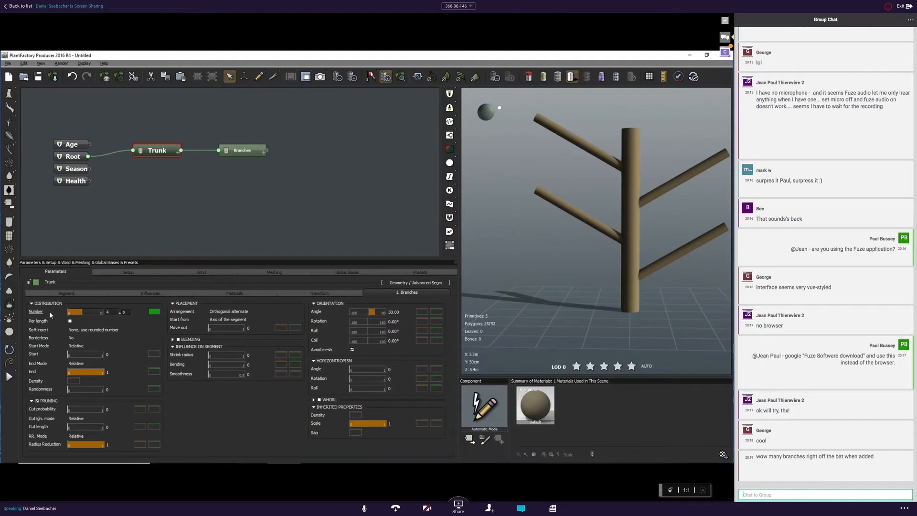
{"action": "left_click", "coordinate": [113, 312]}
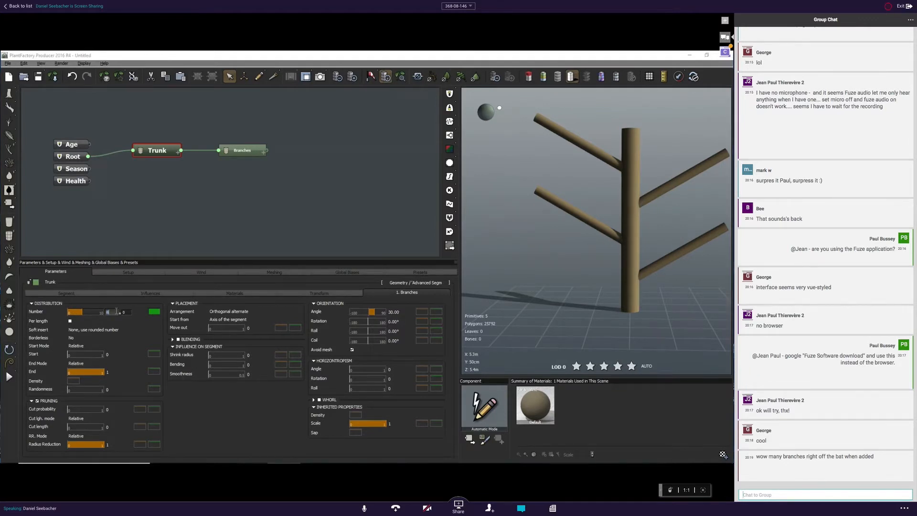
{"action": "type", "text": "8"}
{"action": "key", "text": "Return"}
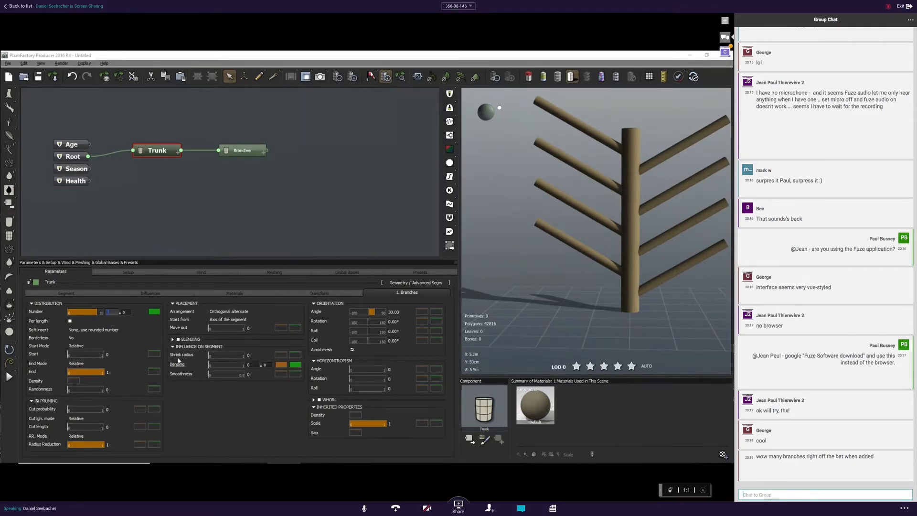
{"action": "left_click", "coordinate": [34, 401]}
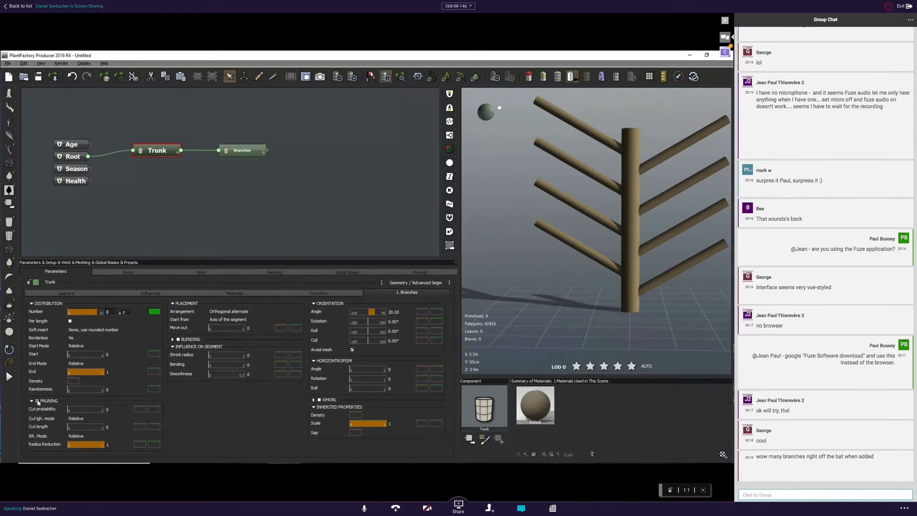
{"action": "right_click_drag", "start_coordinate": [641, 216], "coordinate": [647, 255]}
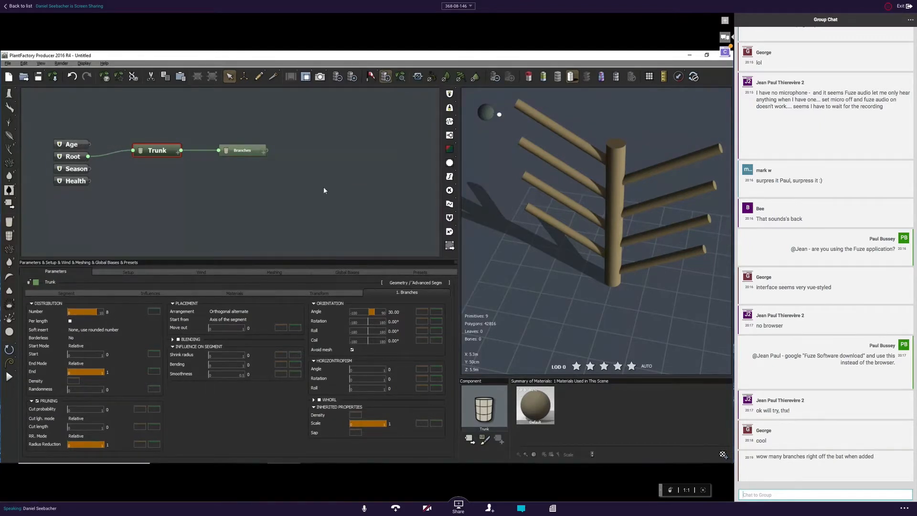
Orbit the preview and select the Branches node to show its Segment parameters.
{"action": "left_click_drag", "start_coordinate": [596, 266], "coordinate": [621, 243]}
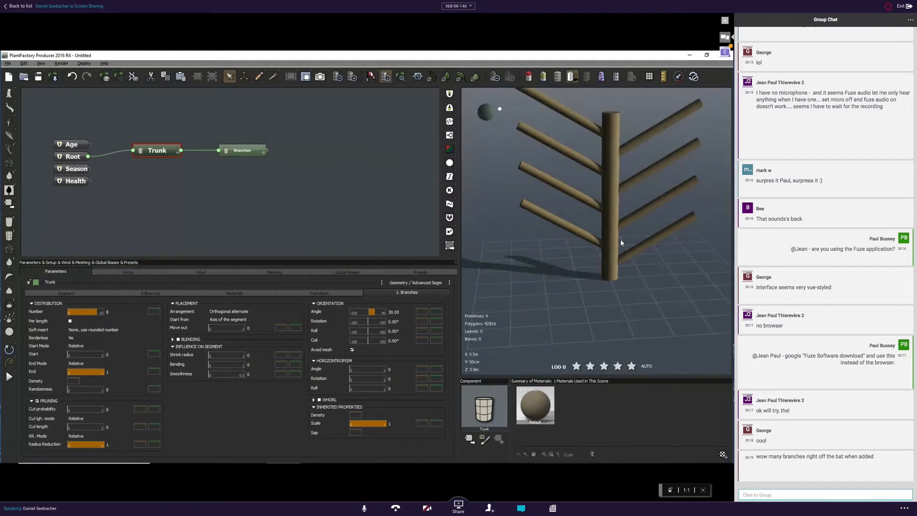
{"action": "left_click", "coordinate": [235, 153]}
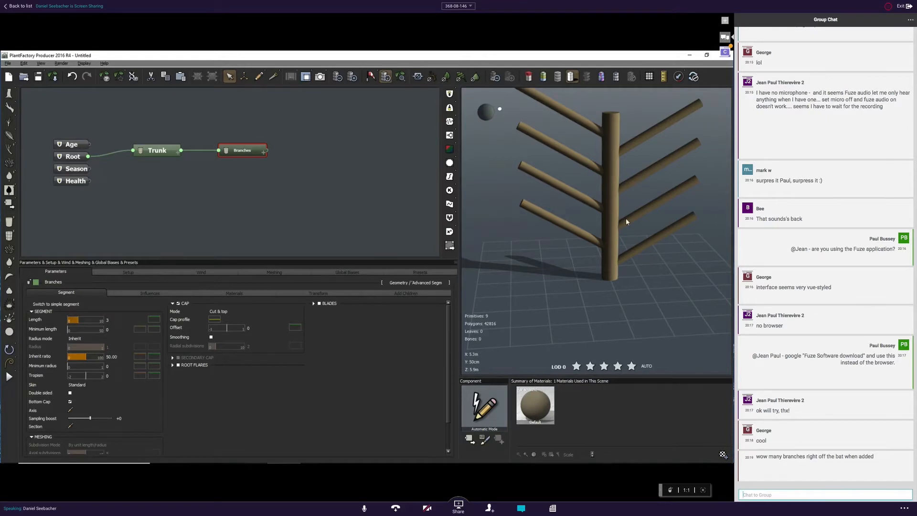
Make branch Length a Function of Parent, lowering the curve end from 1 to 0.2963.
{"action": "right_click_drag", "start_coordinate": [660, 260], "coordinate": [657, 247]}
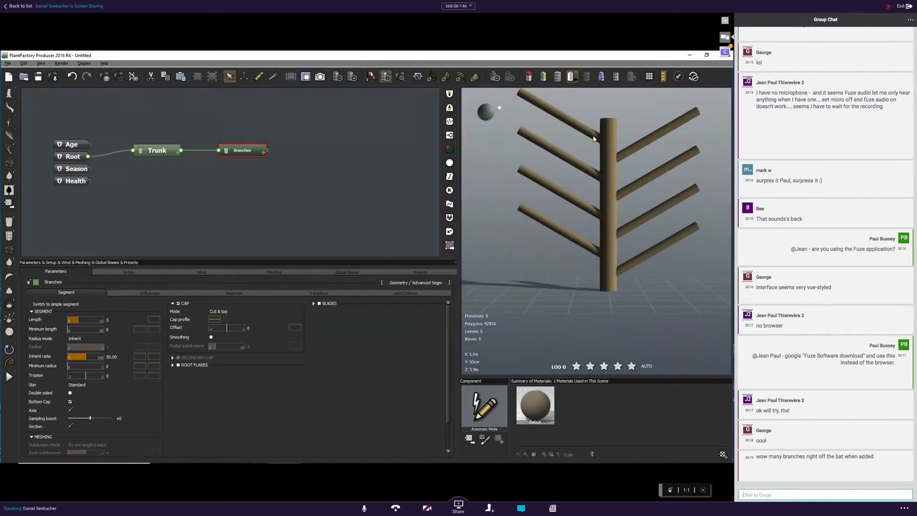
{"action": "left_click", "coordinate": [158, 320]}
{"action": "type", "text": "An"}
{"action": "left_click", "coordinate": [174, 321]}
{"action": "left_click_drag", "start_coordinate": [305, 249], "coordinate": [308, 321]}
{"action": "key", "text": "BackSpace"}
{"action": "key", "text": "BackSpace"}
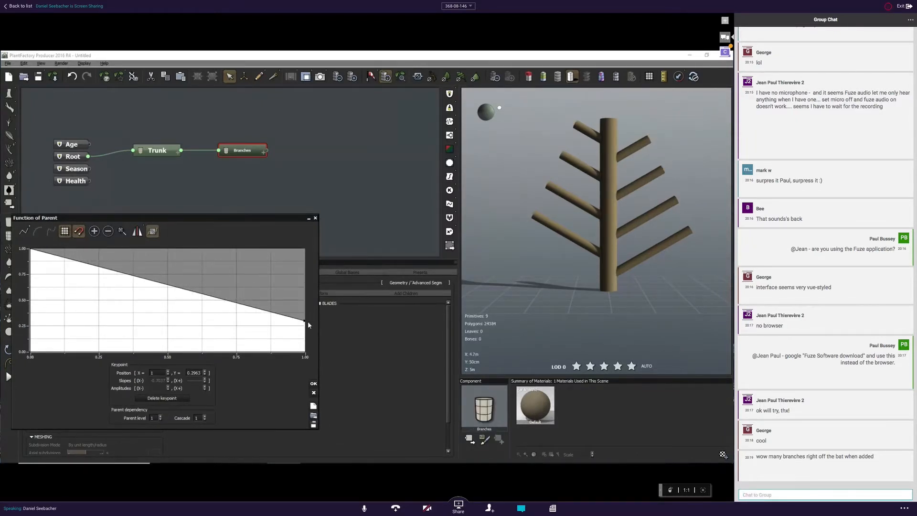
{"action": "mouse_move", "coordinate": [597, 176]}
{"action": "right_mouse_down"}
{"action": "mouse_move", "coordinate": [580, 194]}
{"action": "mouse_move", "coordinate": [602, 202]}
{"action": "mouse_move", "coordinate": [598, 161]}
{"action": "right_mouse_up"}
{"action": "left_click", "coordinate": [315, 386]}
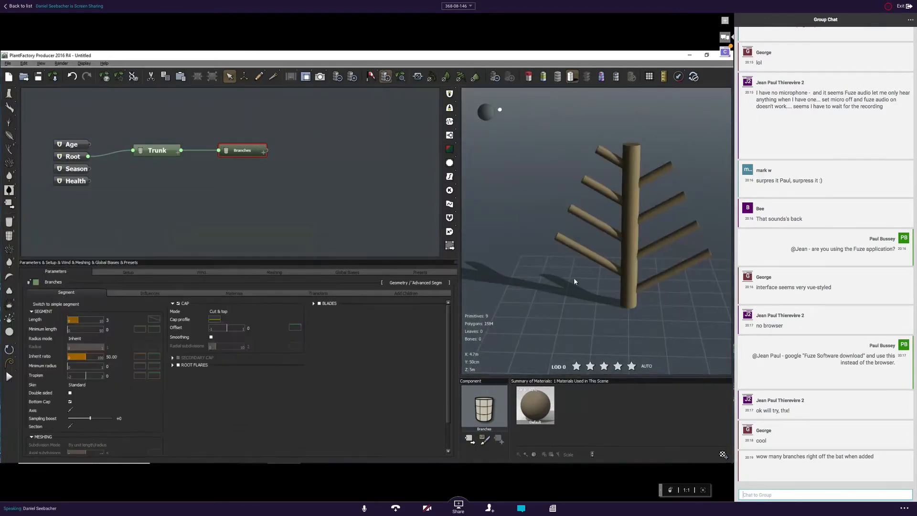
Enter a random variation amount in the ± field beside the branch Length.
{"action": "right_click_drag", "start_coordinate": [553, 270], "coordinate": [559, 274]}
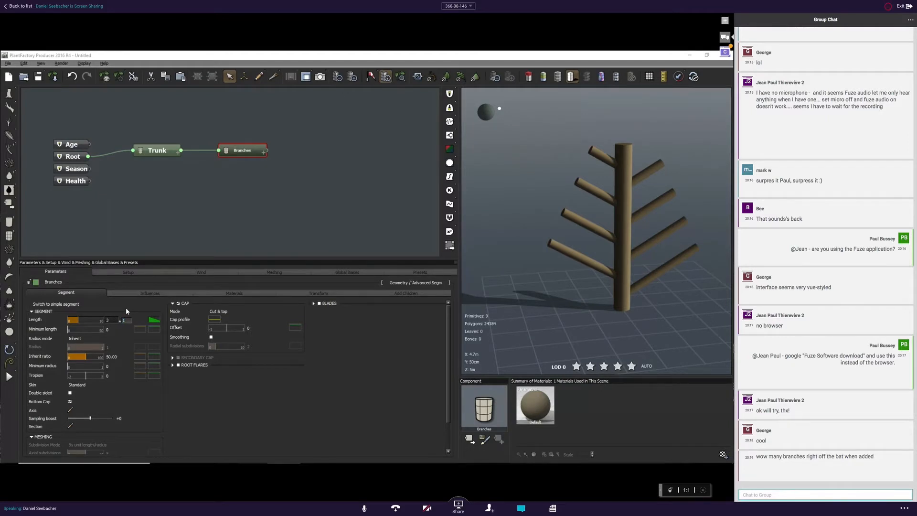
{"action": "key", "text": "Return"}
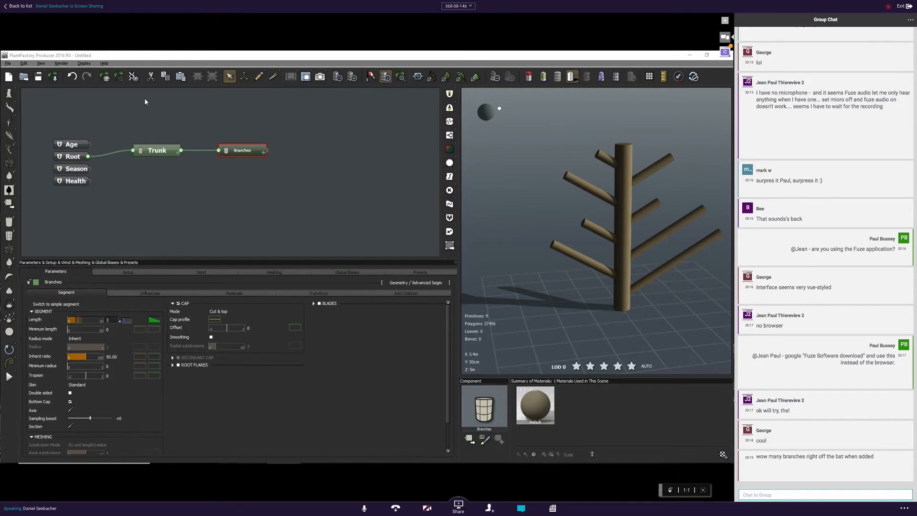
Re-roll the random seed repeatedly until settling on a new eight-branch arrangement.
{"action": "left_click", "coordinate": [104, 77]}
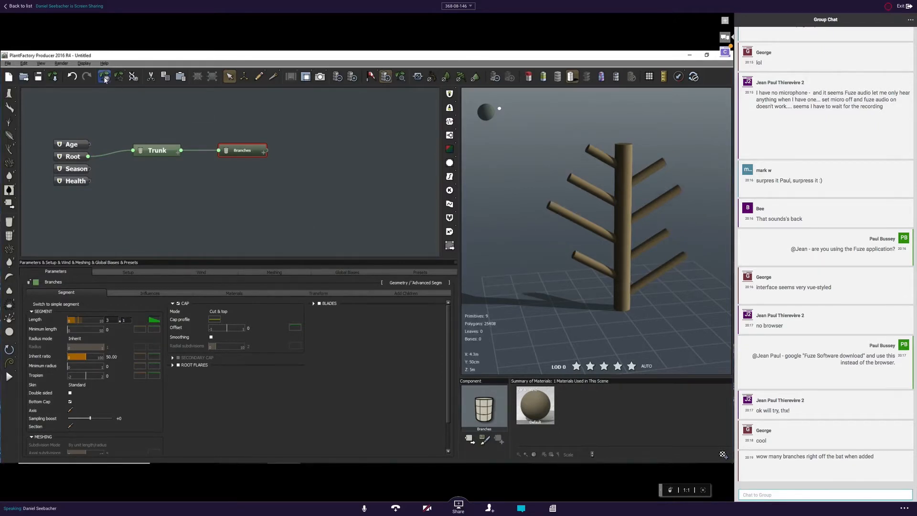
{"action": "left_click", "coordinate": [104, 77]}
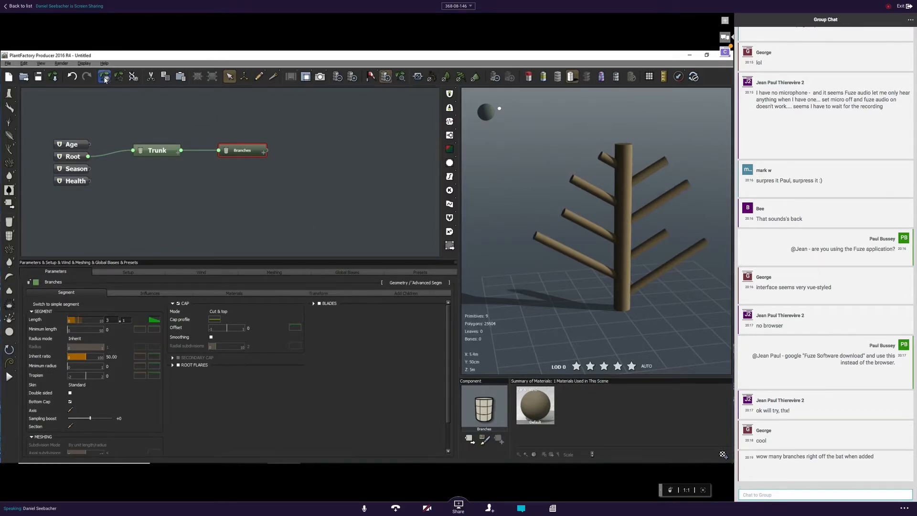
{"action": "left_click", "coordinate": [104, 77]}
{"action": "left_click", "coordinate": [104, 77]}
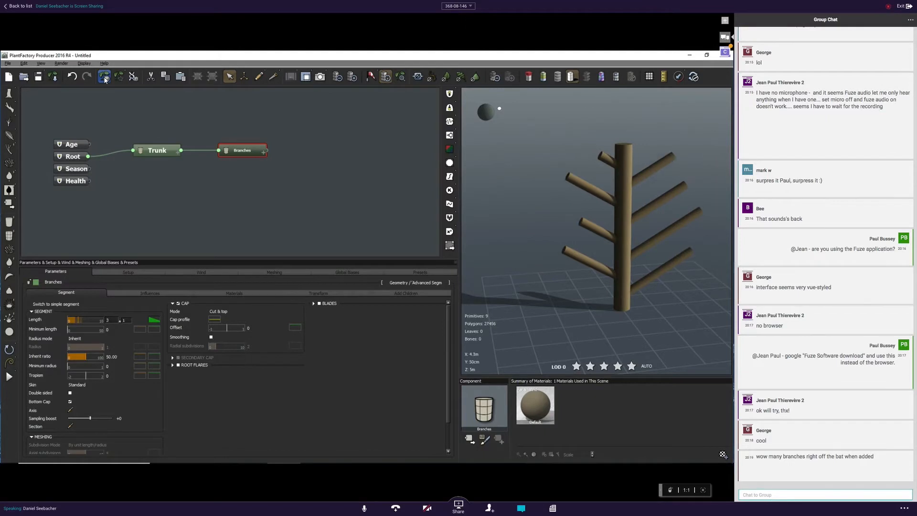
{"action": "left_click", "coordinate": [105, 77]}
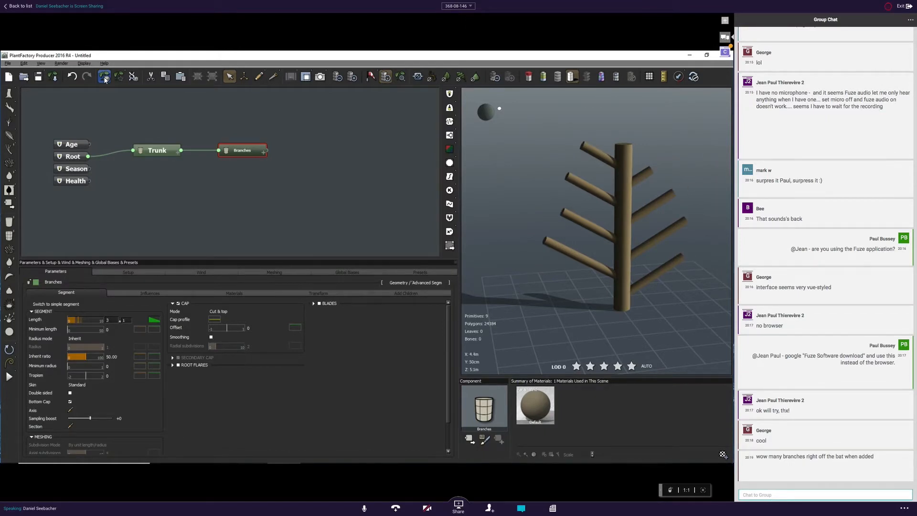
{"action": "left_click", "coordinate": [104, 77]}
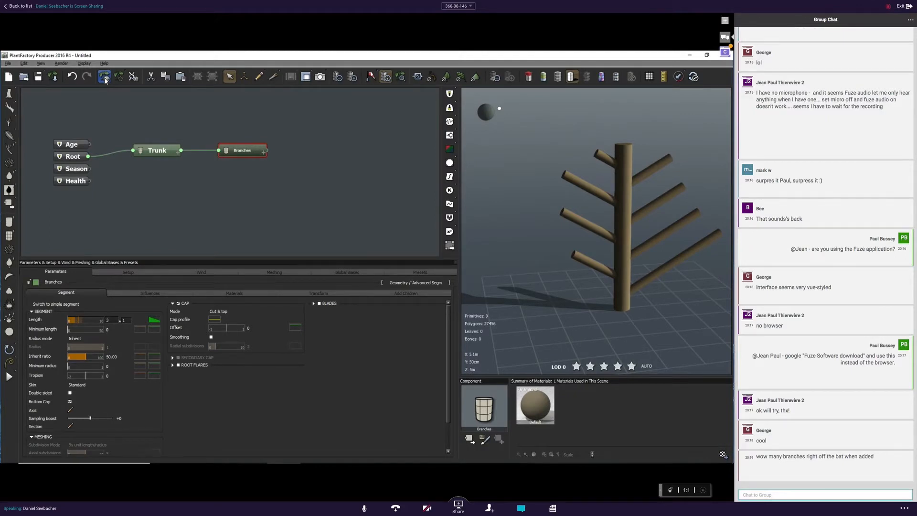
{"action": "left_click", "coordinate": [105, 77]}
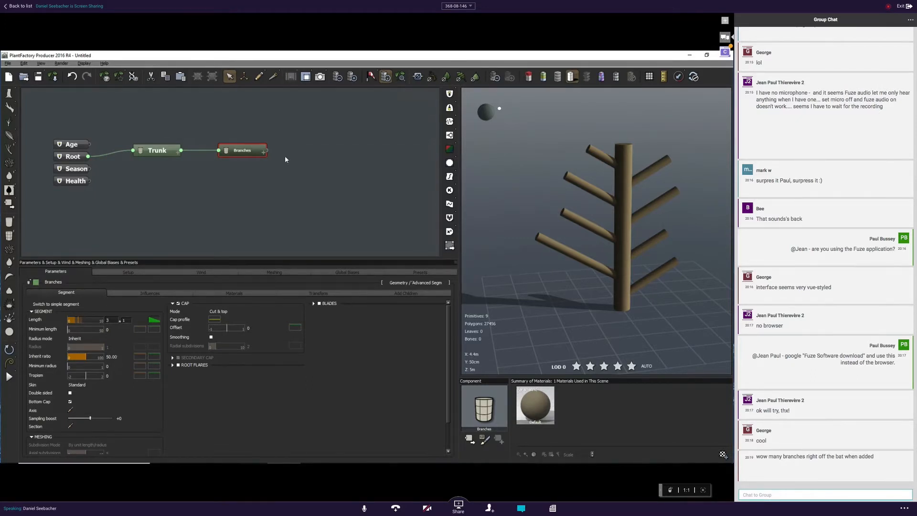
Box-select the Trunk and Branches nodes and group them into one MetaNode.
{"action": "left_click_drag", "start_coordinate": [290, 178], "coordinate": [153, 127]}
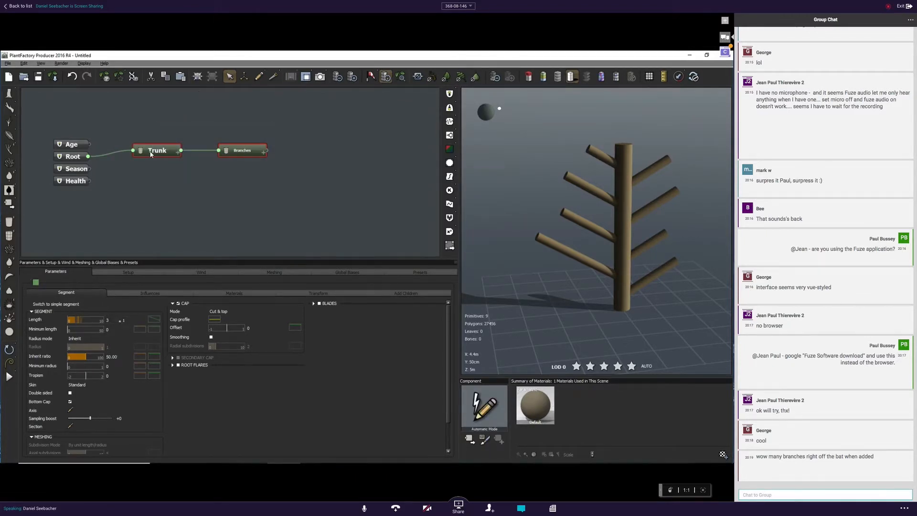
{"action": "left_click", "coordinate": [198, 76]}
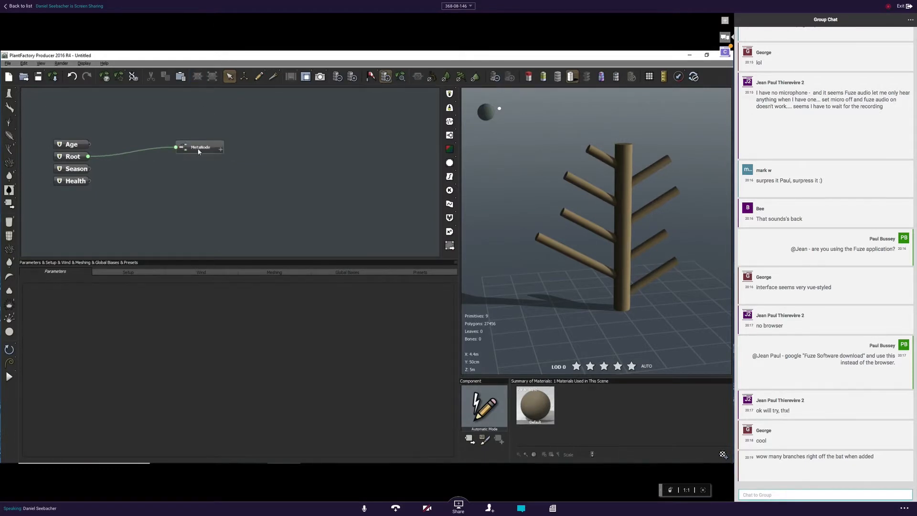
{"action": "left_click", "coordinate": [199, 150]}
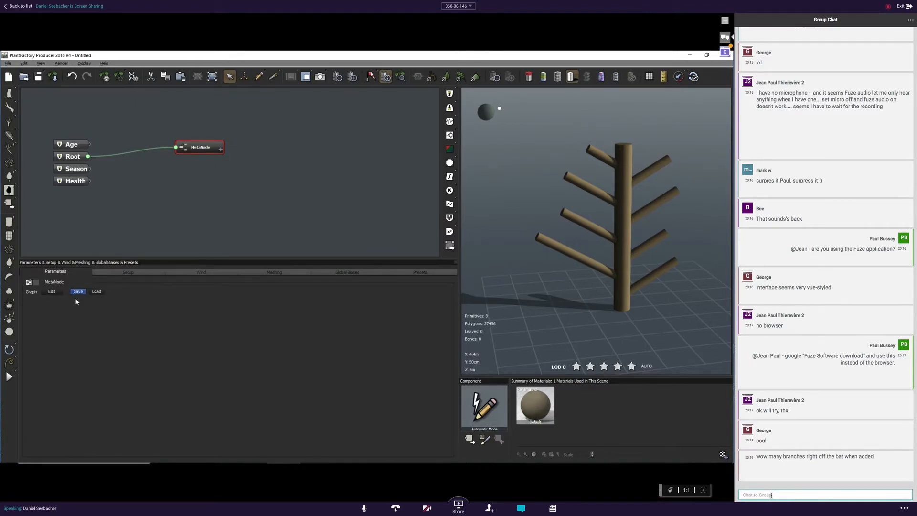
{"action": "left_click", "coordinate": [226, 180]}
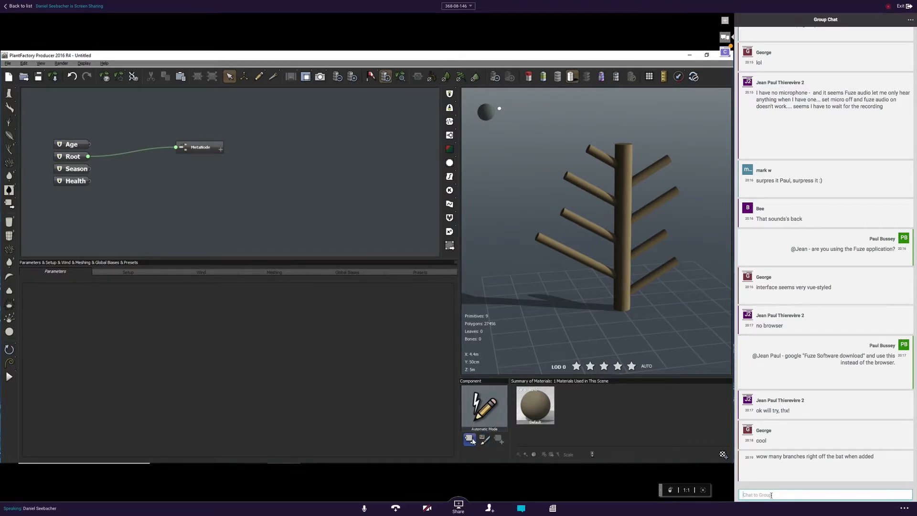
Delete the MetaNode and add the Trunk preset from the Components browser.
{"action": "left_click_drag", "start_coordinate": [254, 167], "coordinate": [184, 128]}
{"action": "key", "text": "Delete"}
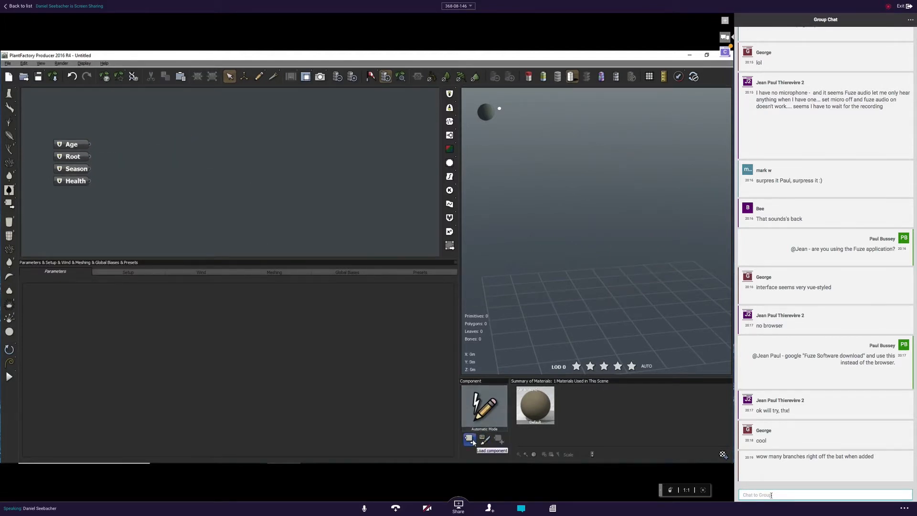
{"action": "left_click", "coordinate": [471, 440]}
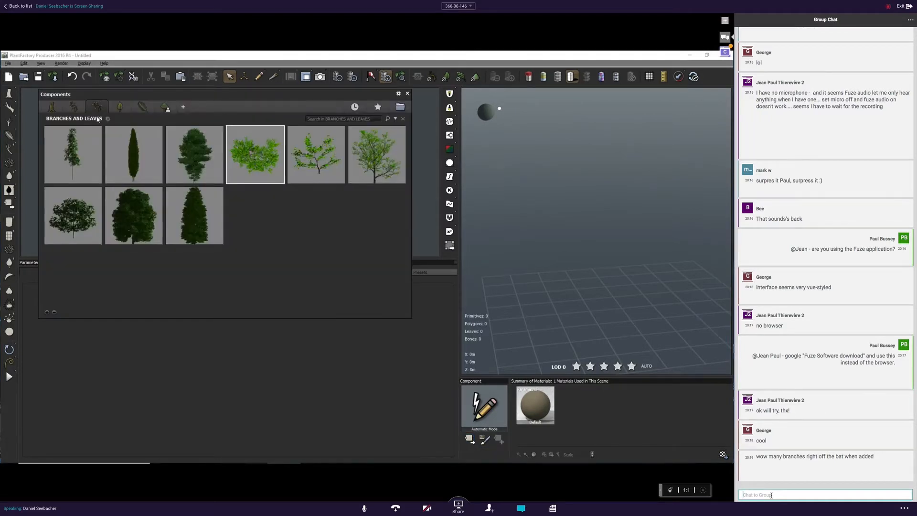
{"action": "left_click", "coordinate": [53, 108]}
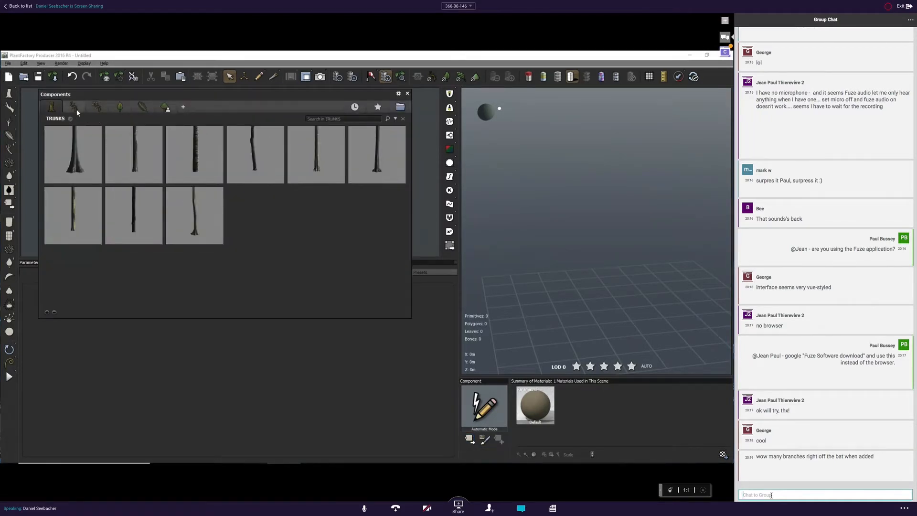
{"action": "left_click", "coordinate": [76, 109]}
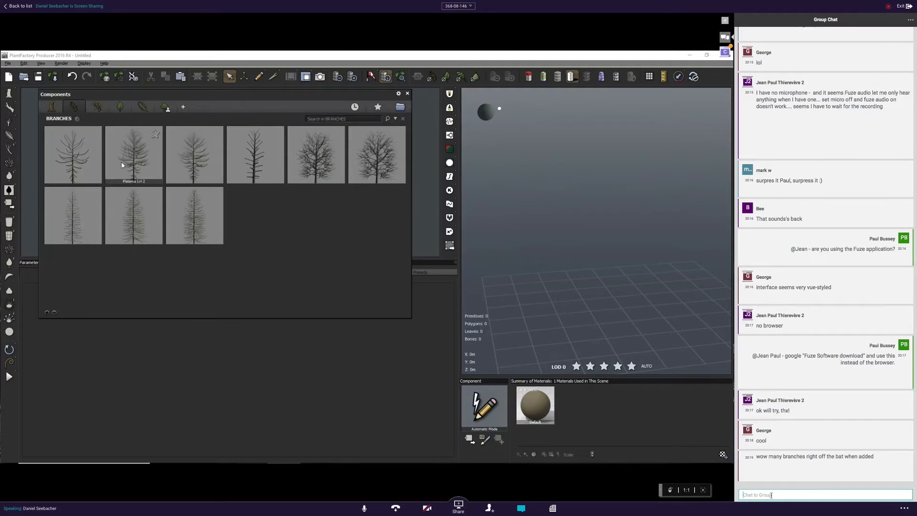
{"action": "left_click", "coordinate": [52, 108]}
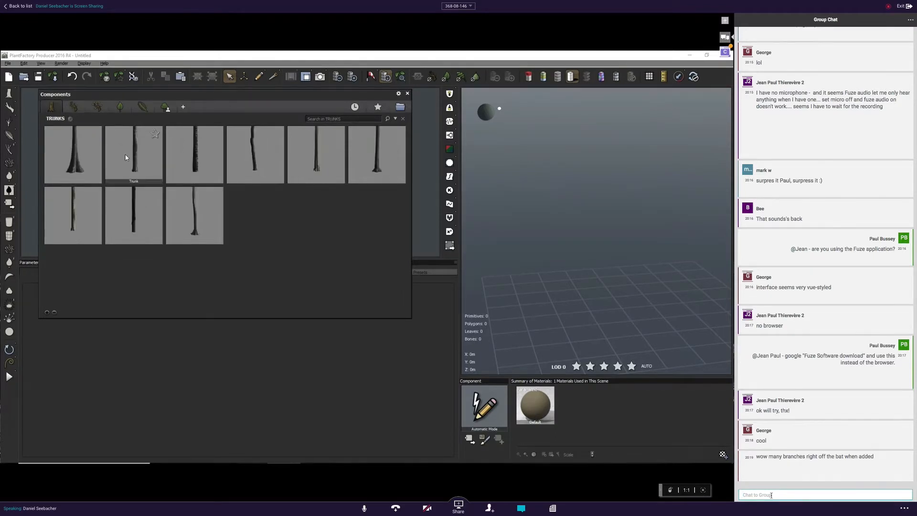
{"action": "left_click", "coordinate": [430, 221]}
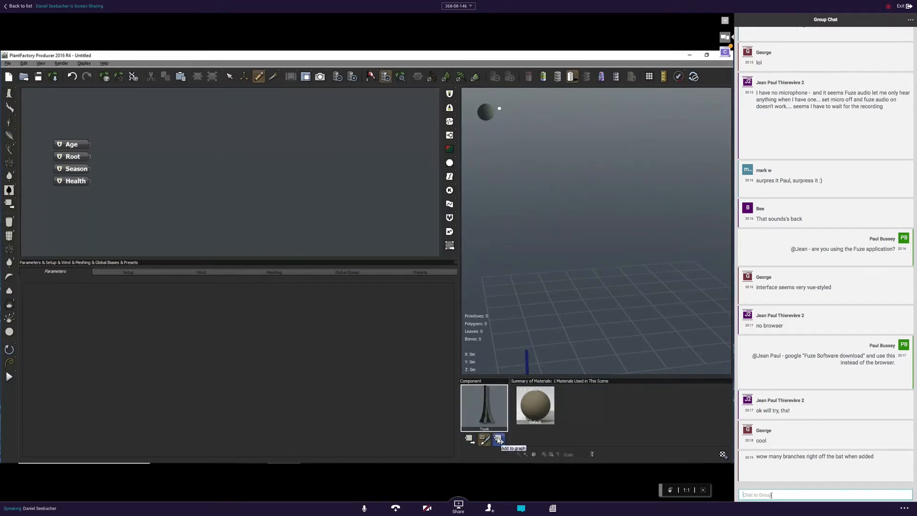
{"action": "left_click", "coordinate": [498, 439]}
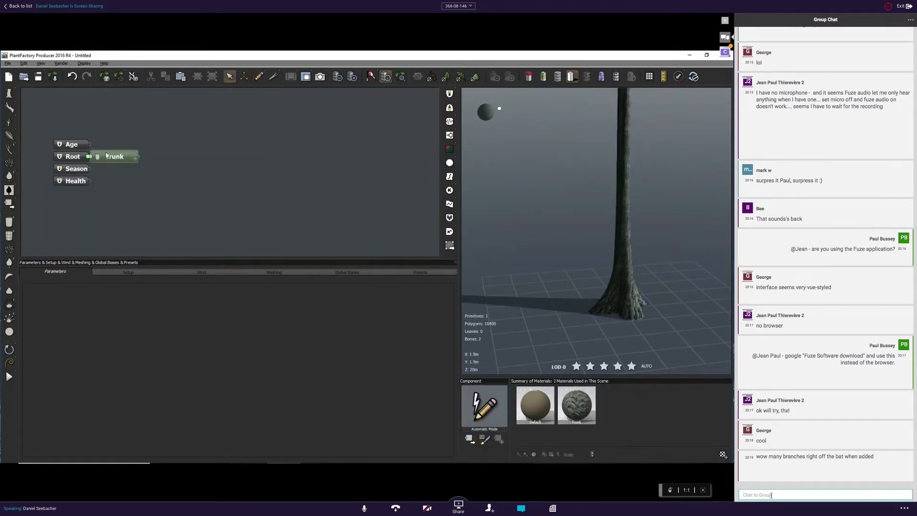
Undo the added trunk and instead paint a tall upward trunk with the Trunk preset.
{"action": "left_click_drag", "start_coordinate": [107, 155], "coordinate": [142, 161]}
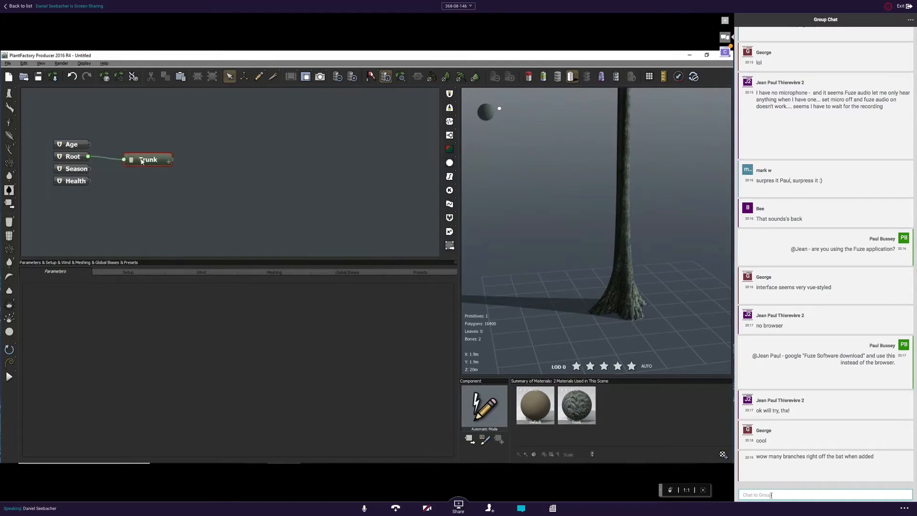
{"action": "left_click", "coordinate": [401, 75]}
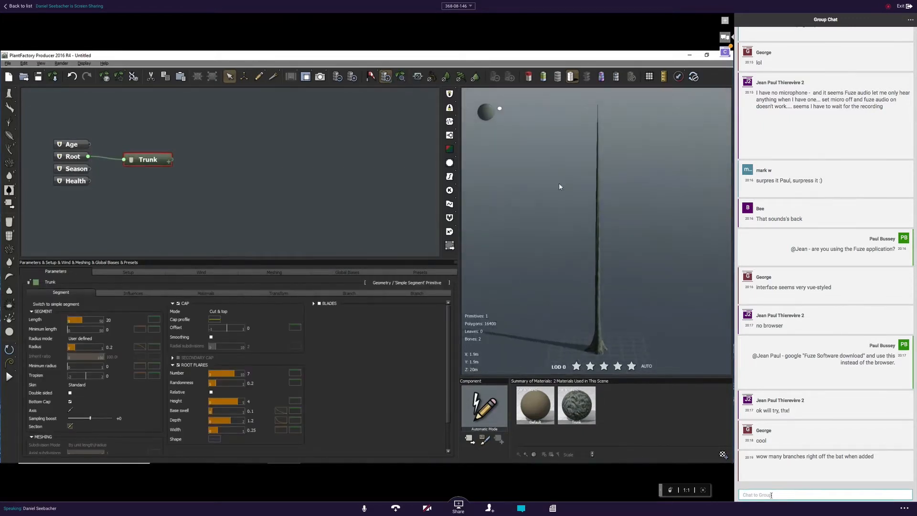
{"action": "left_click", "coordinate": [72, 76]}
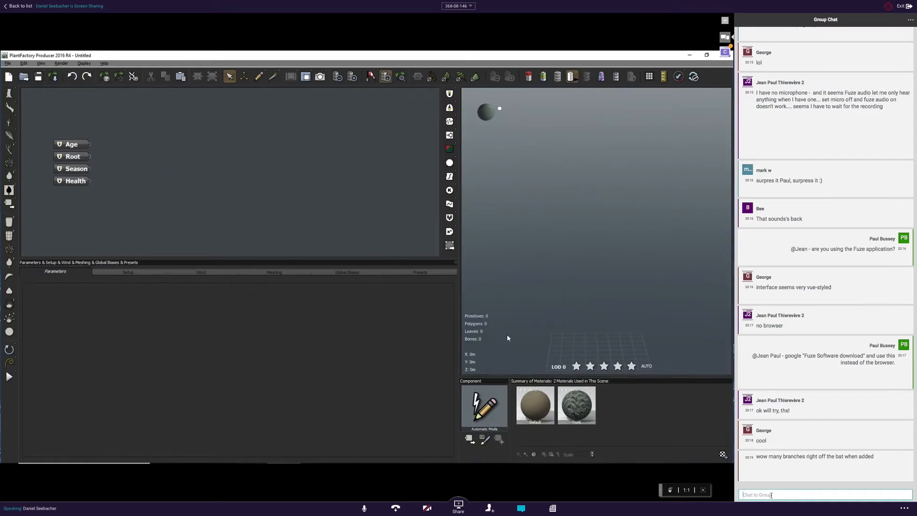
{"action": "left_click", "coordinate": [469, 437]}
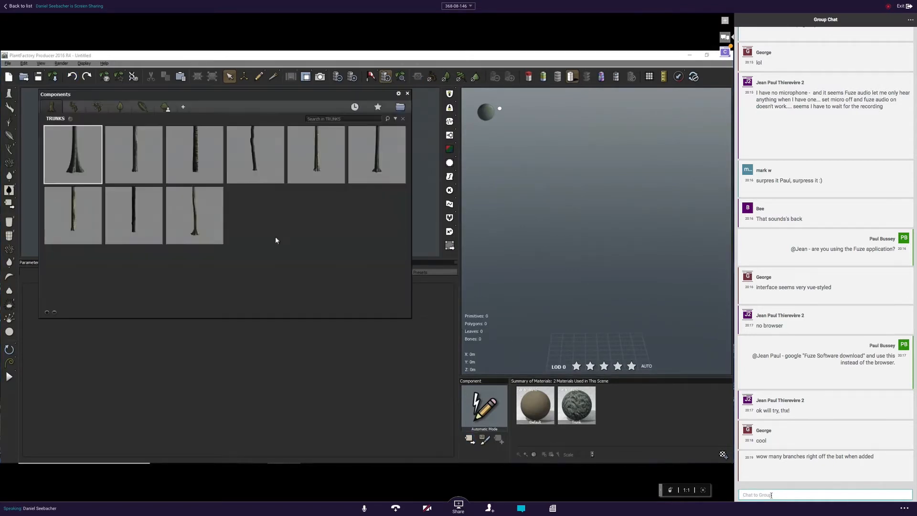
{"action": "left_click", "coordinate": [84, 145]}
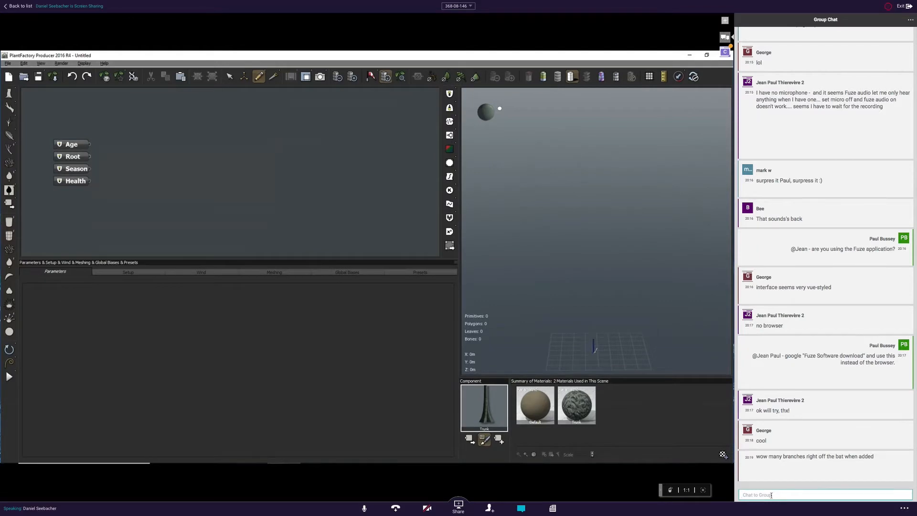
{"action": "mouse_move", "coordinate": [592, 353]}
{"action": "left_mouse_down"}
{"action": "mouse_move", "coordinate": [604, 292]}
{"action": "mouse_move", "coordinate": [640, 215]}
{"action": "mouse_move", "coordinate": [625, 140]}
{"action": "left_mouse_up"}
Draft a chat message saying you love the interactive painting.
{"action": "type", "text": "Love"}
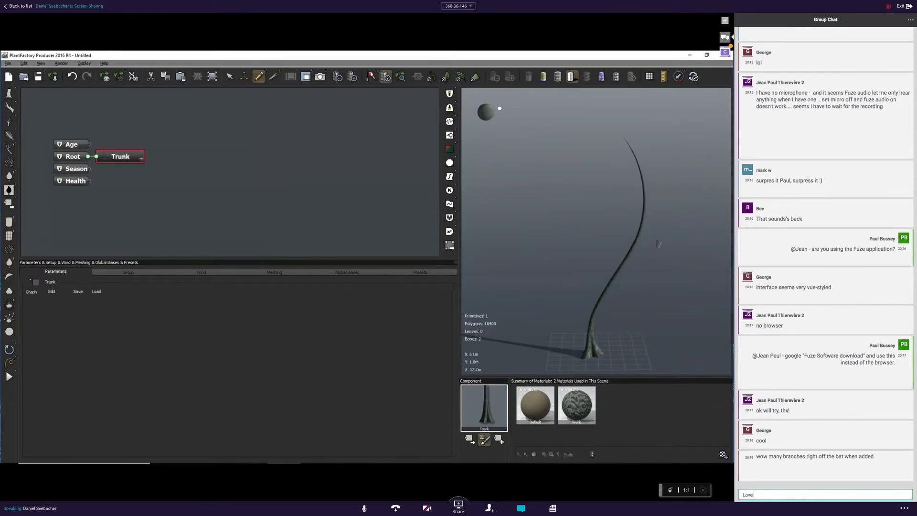
{"action": "type", "text": " this pain"}
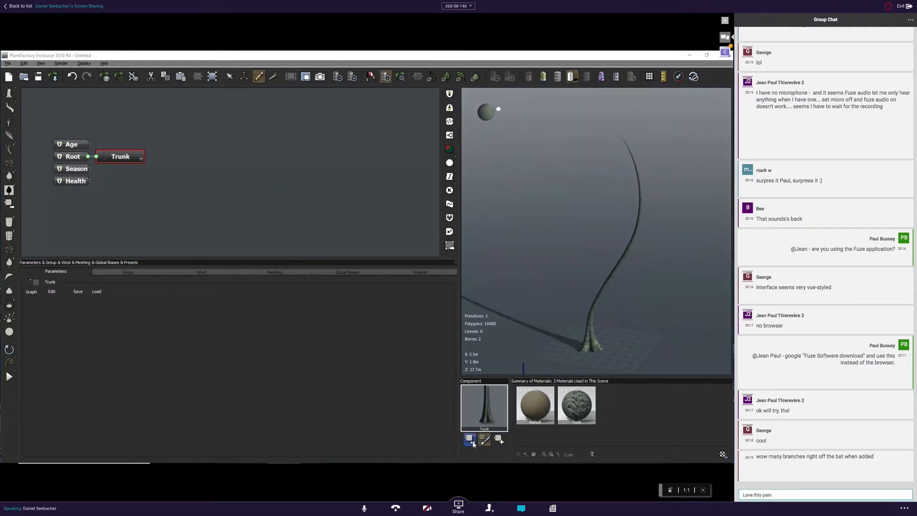
{"action": "key", "text": "BackSpace"}
{"action": "key", "text": "BackSpace"}
{"action": "key", "text": "BackSpace"}
{"action": "key", "text": "BackSpace"}
{"action": "type", "text": "interactive painting"}
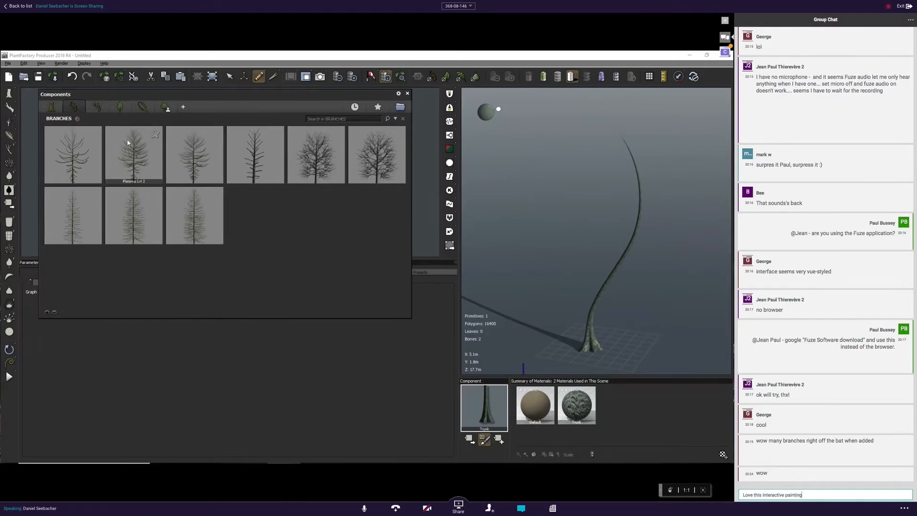
{"action": "type", "text": " :-)"}
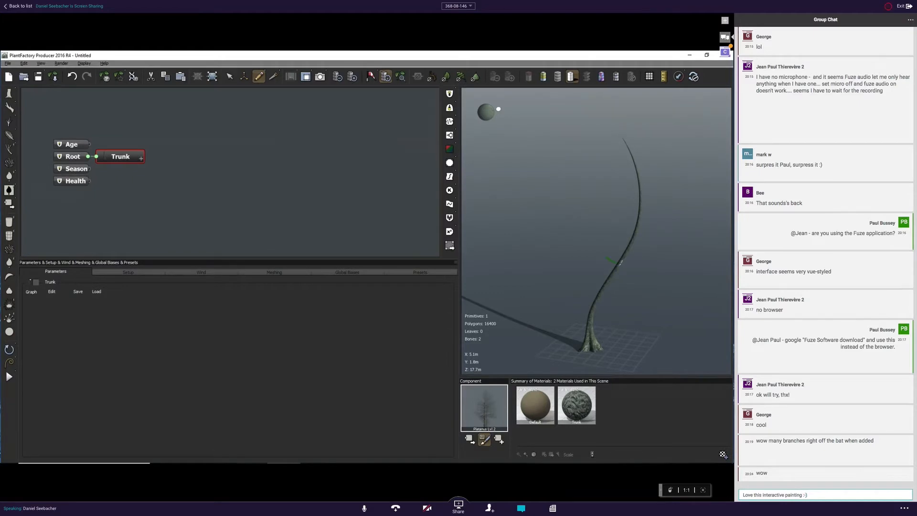
Send the chat message, then post 'Any questions so far?' to the group.
{"action": "key", "text": "Return"}
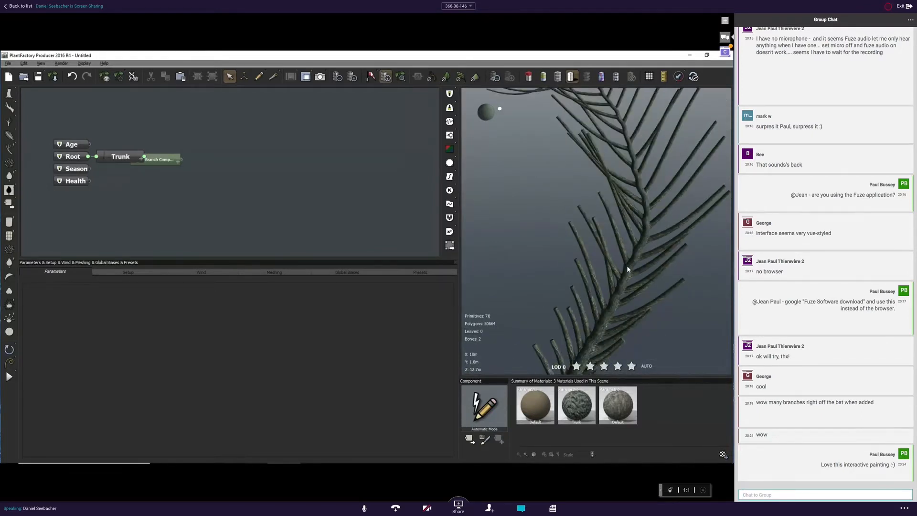
{"action": "type", "text": "Any q"}
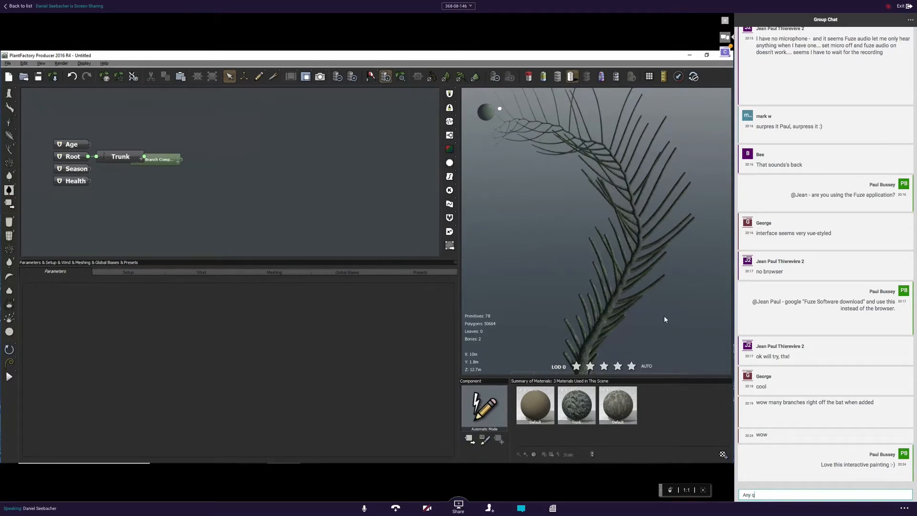
{"action": "type", "text": "uestions so far?"}
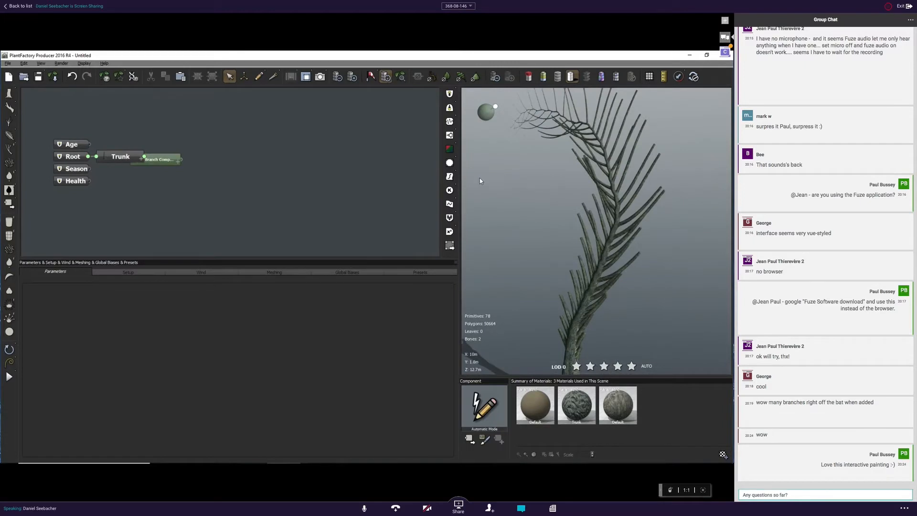
{"action": "key", "text": "Return"}
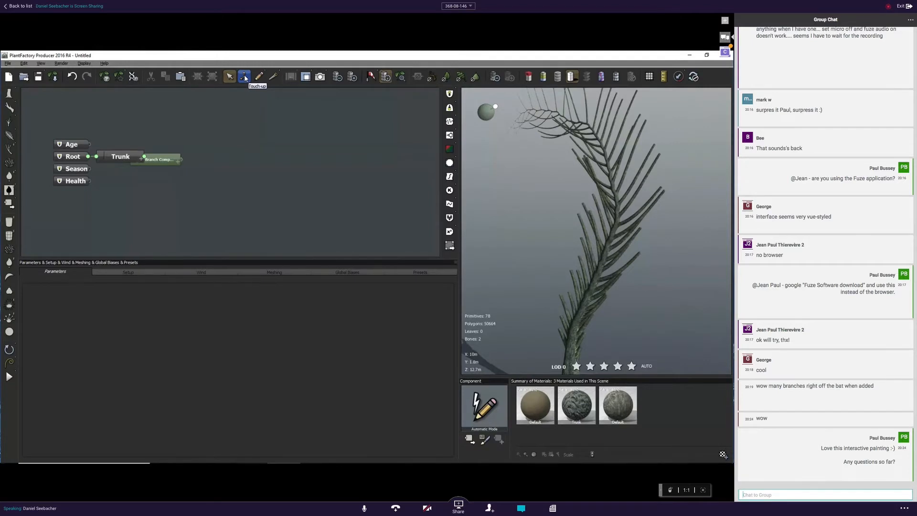
With Touch-up in cylinder display, move one fern branch lower, rotate it and lengthen it.
{"action": "left_click", "coordinate": [244, 77]}
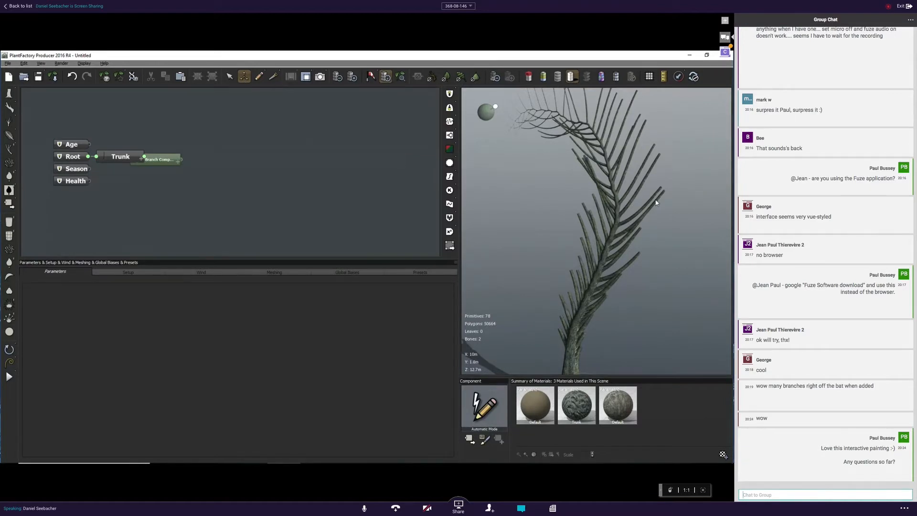
{"action": "left_click", "coordinate": [528, 77]}
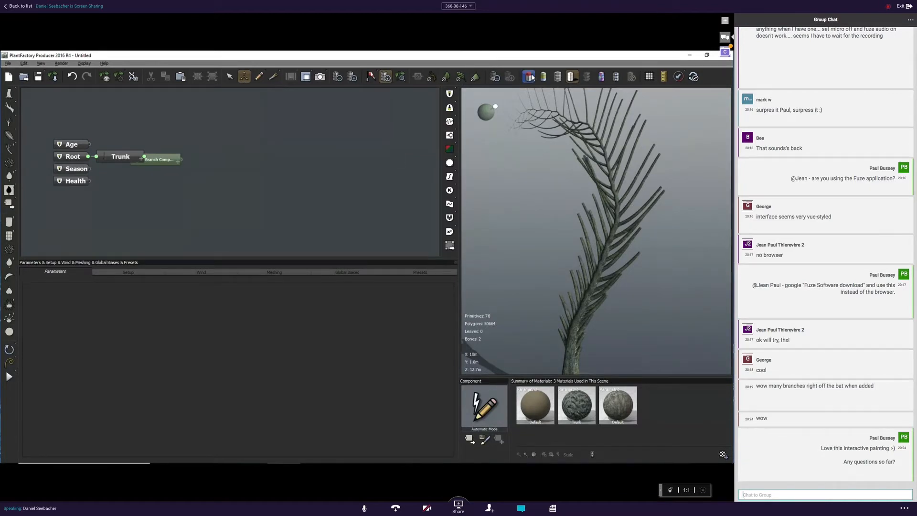
{"action": "left_click", "coordinate": [639, 191]}
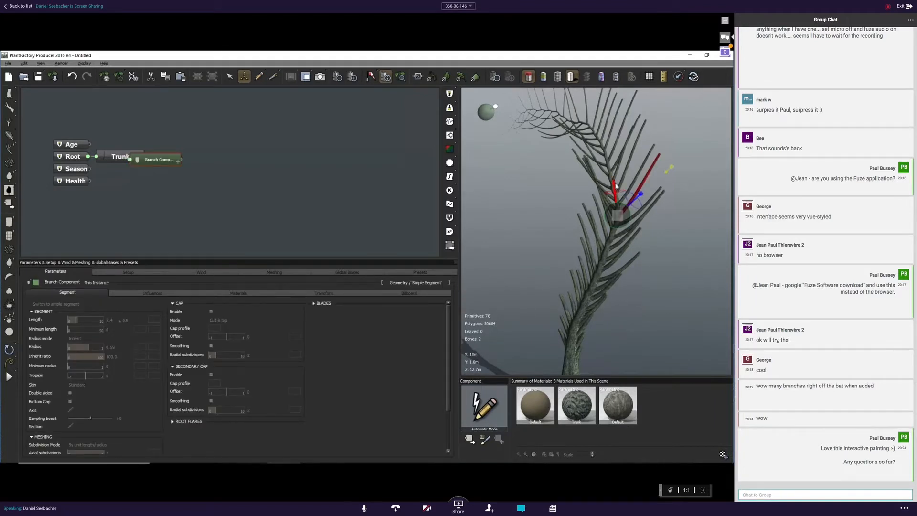
{"action": "mouse_move", "coordinate": [615, 186]}
{"action": "left_mouse_down"}
{"action": "mouse_move", "coordinate": [618, 213]}
{"action": "mouse_move", "coordinate": [630, 175]}
{"action": "mouse_move", "coordinate": [617, 200]}
{"action": "left_mouse_up"}
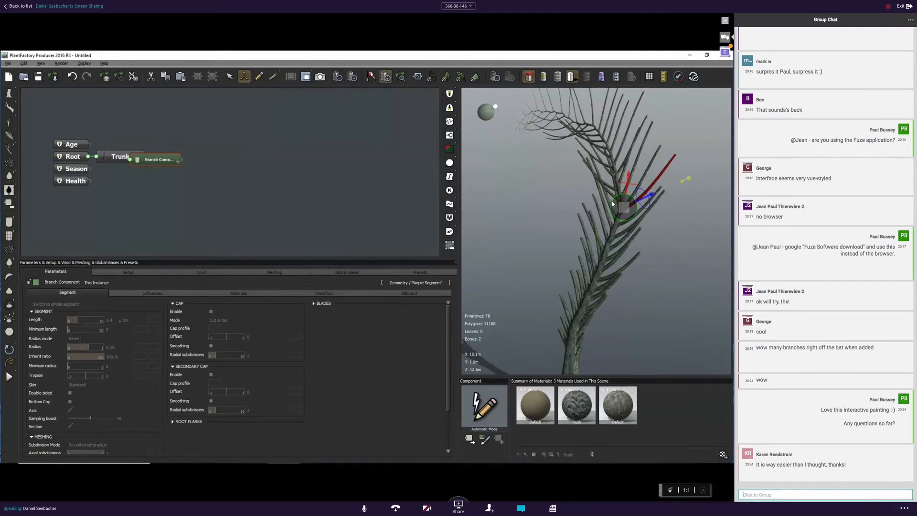
{"action": "left_click_drag", "start_coordinate": [614, 216], "coordinate": [622, 219]}
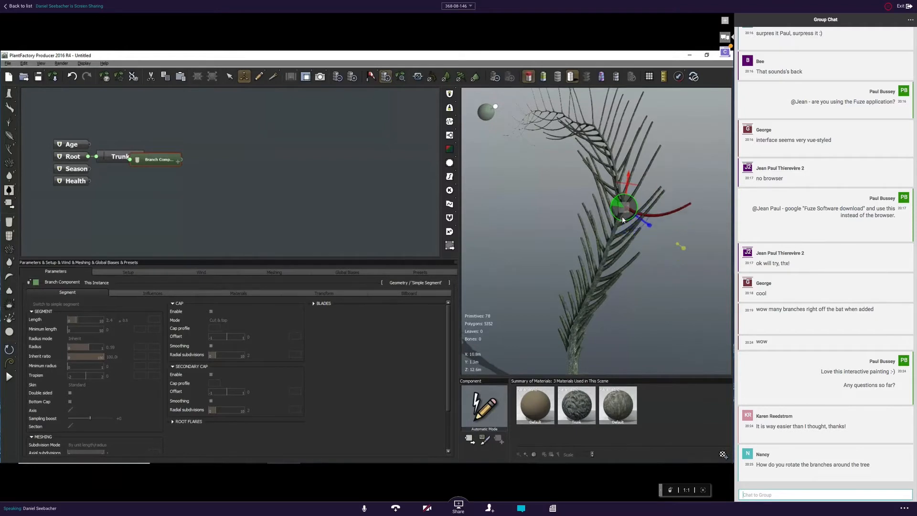
{"action": "left_click_drag", "start_coordinate": [683, 247], "coordinate": [690, 150]}
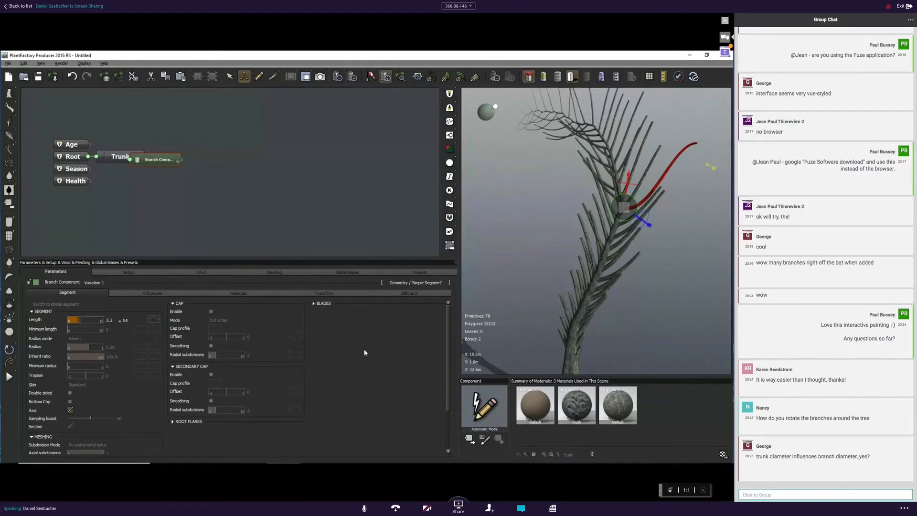
{"action": "left_click_drag", "start_coordinate": [163, 161], "coordinate": [129, 139]}
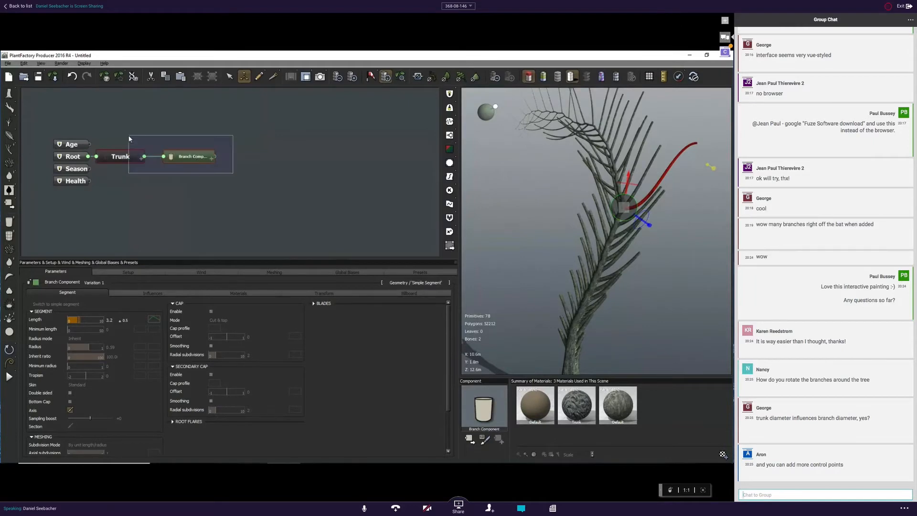
{"action": "key", "text": "Delete"}
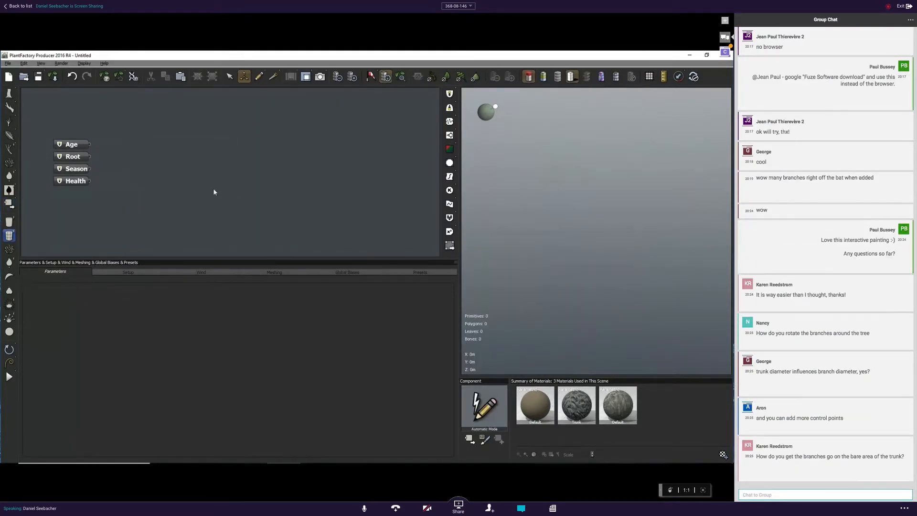
{"action": "scroll", "coordinate": [547, 211], "scroll_direction": "down", "scroll_amount": 3}
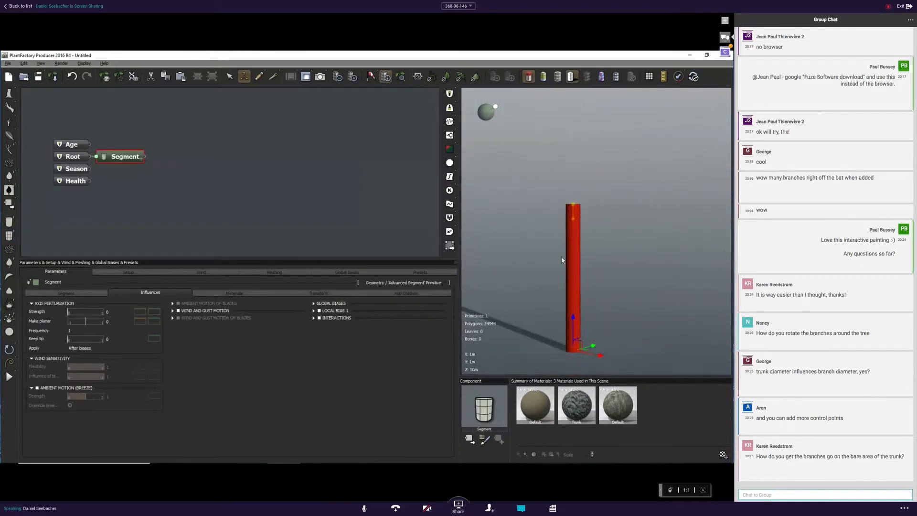
{"action": "left_click", "coordinate": [88, 295]}
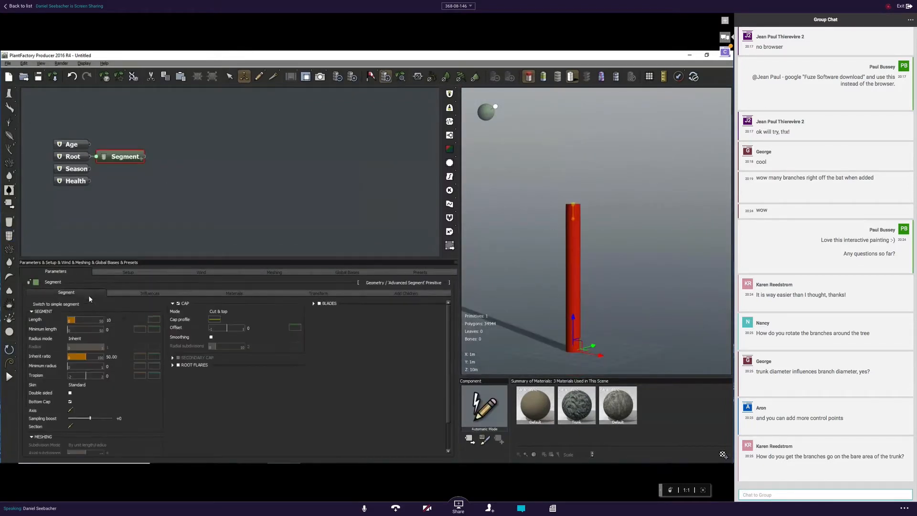
{"action": "left_click", "coordinate": [178, 364]}
{"action": "right_click_drag", "start_coordinate": [550, 323], "coordinate": [588, 305]}
{"action": "scroll", "coordinate": [586, 301], "scroll_direction": "up", "scroll_amount": 3}
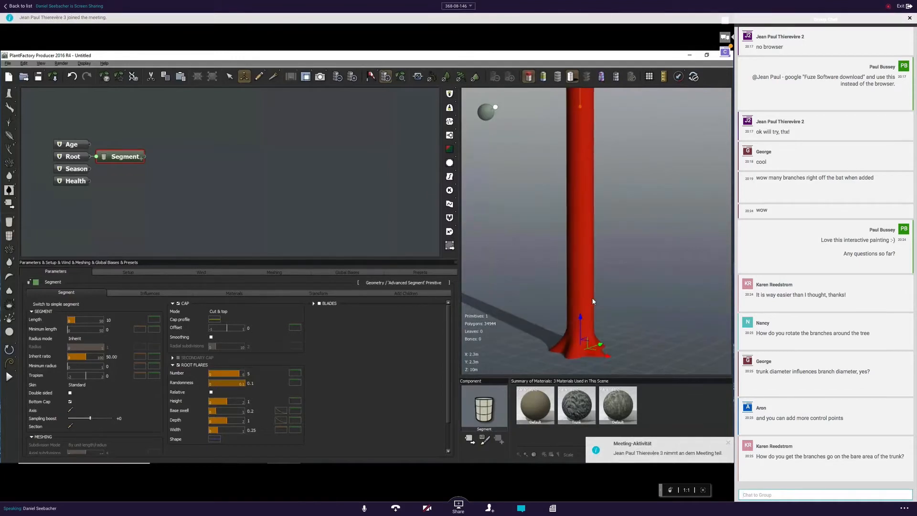
{"action": "right_click", "coordinate": [578, 203]}
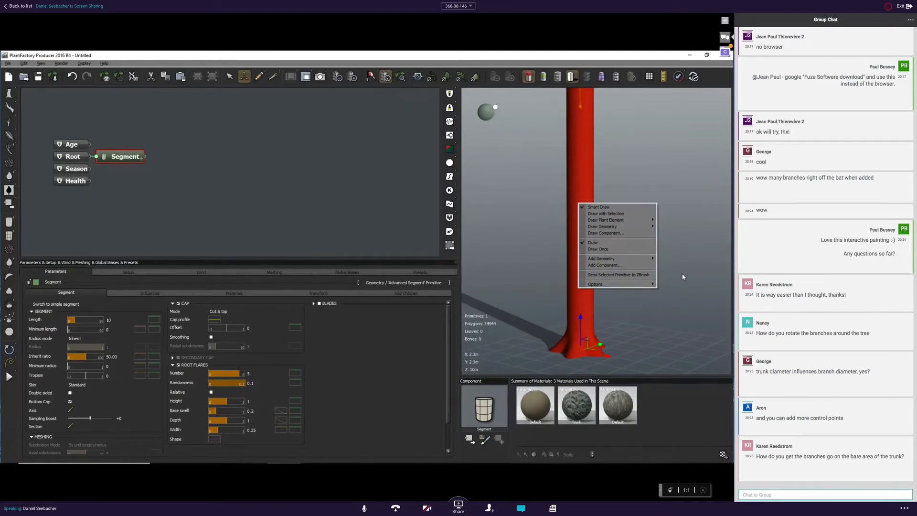
{"action": "left_click", "coordinate": [543, 58]}
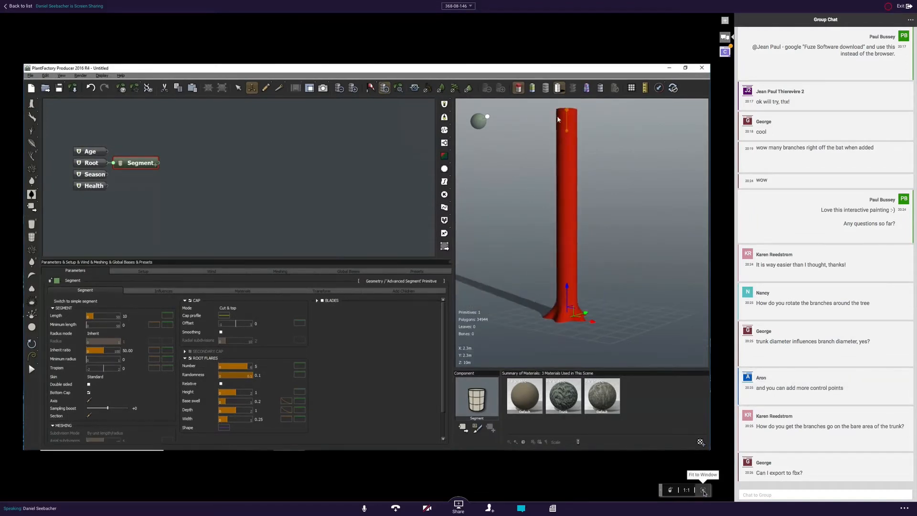
Add two control points to the red trunk's axis in the viewport.
{"action": "left_click", "coordinate": [703, 490]}
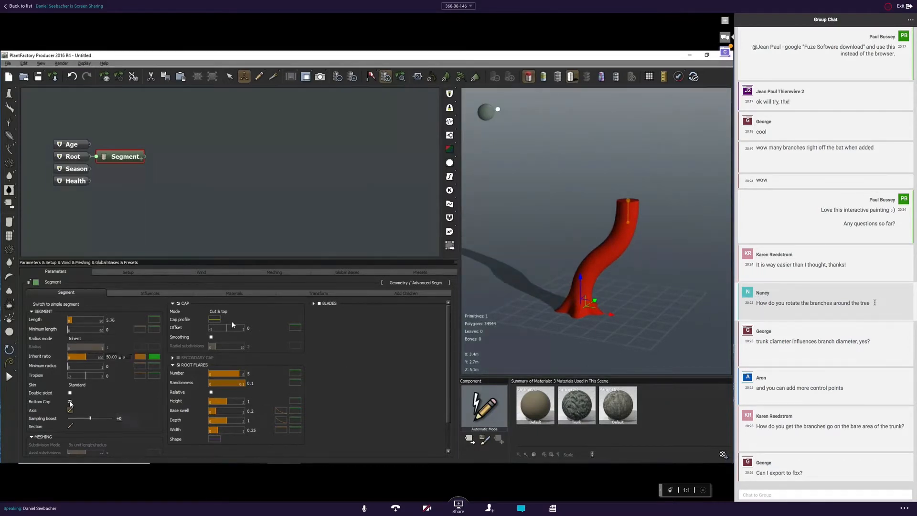
{"action": "left_click_drag", "start_coordinate": [864, 303], "coordinate": [749, 302]}
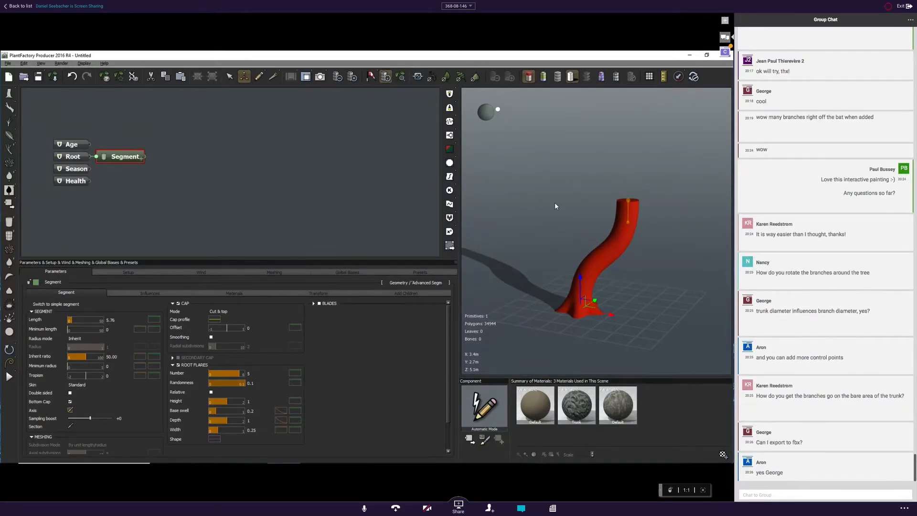
{"action": "left_click", "coordinate": [610, 251]}
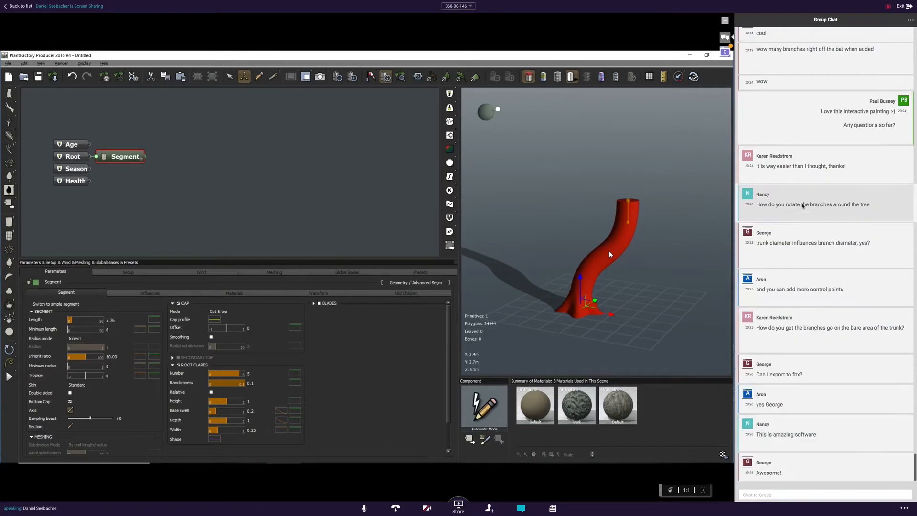
{"action": "left_click", "coordinate": [592, 267]}
Drag a new control point's handle to bend the trunk into a wavy curve.
{"action": "scroll", "coordinate": [802, 206], "scroll_direction": "up", "scroll_amount": 1}
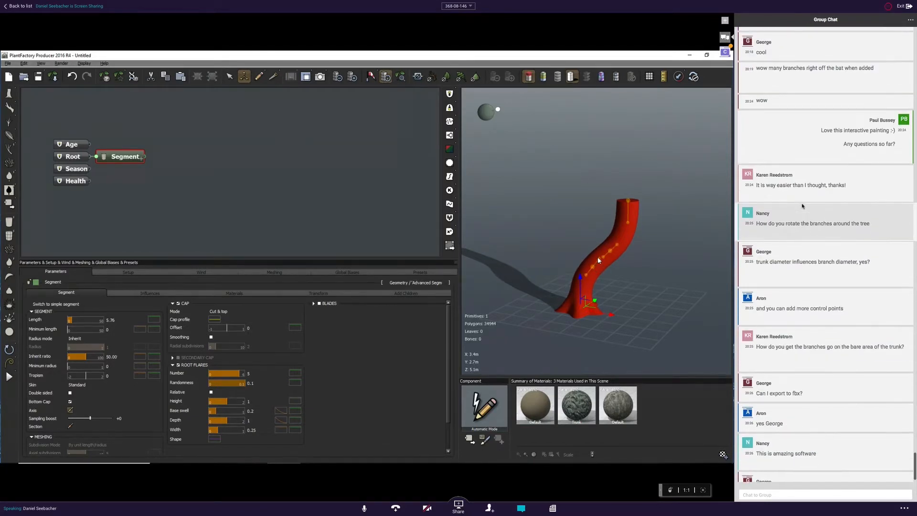
{"action": "scroll", "coordinate": [803, 206], "scroll_direction": "up", "scroll_amount": 1}
{"action": "scroll", "coordinate": [802, 206], "scroll_direction": "up", "scroll_amount": 2}
{"action": "left_click_drag", "start_coordinate": [599, 259], "coordinate": [616, 232]}
{"action": "scroll", "coordinate": [803, 206], "scroll_direction": "up", "scroll_amount": 2}
{"action": "scroll", "coordinate": [804, 300], "scroll_direction": "down", "scroll_amount": 3}
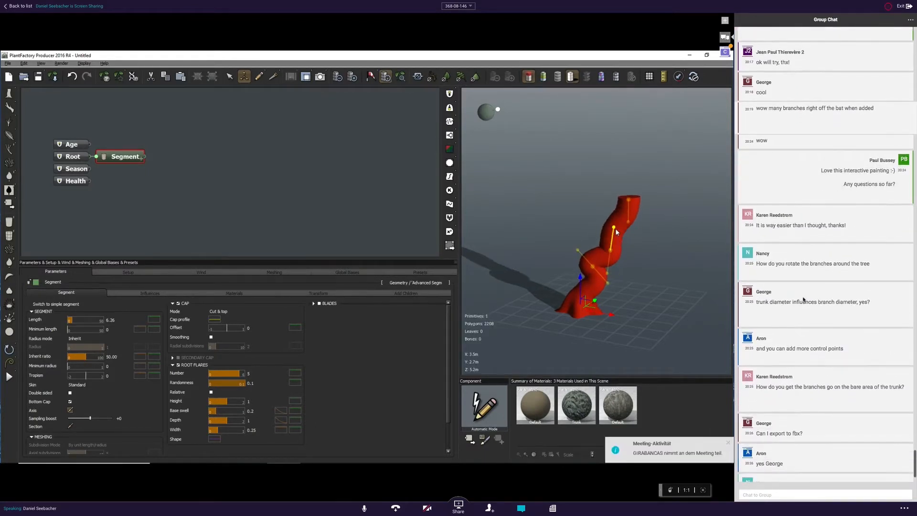
{"action": "scroll", "coordinate": [803, 299], "scroll_direction": "down", "scroll_amount": 3}
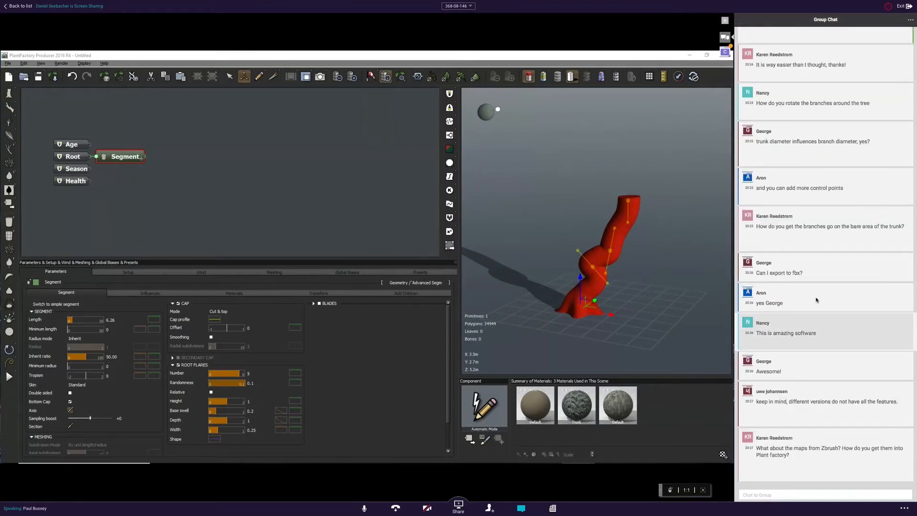
{"action": "scroll", "coordinate": [816, 300], "scroll_direction": "up", "scroll_amount": 3}
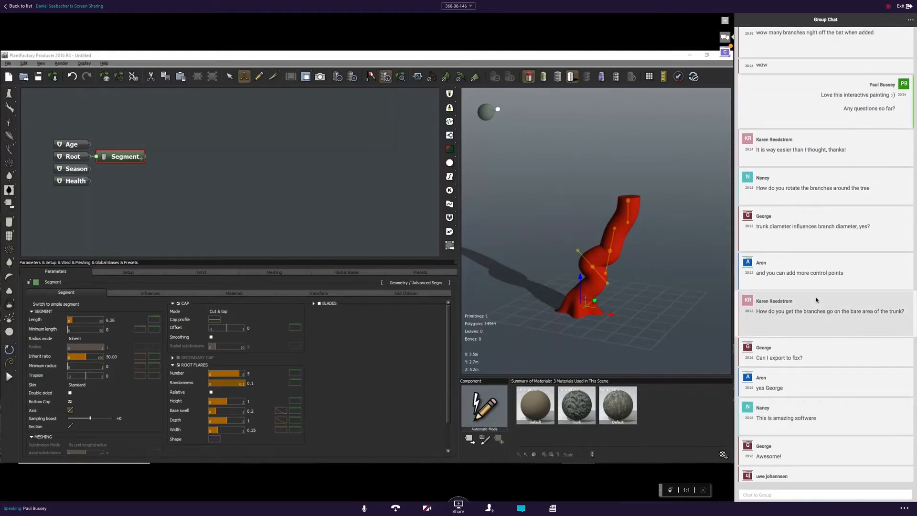
{"action": "scroll", "coordinate": [816, 300], "scroll_direction": "up", "scroll_amount": 3}
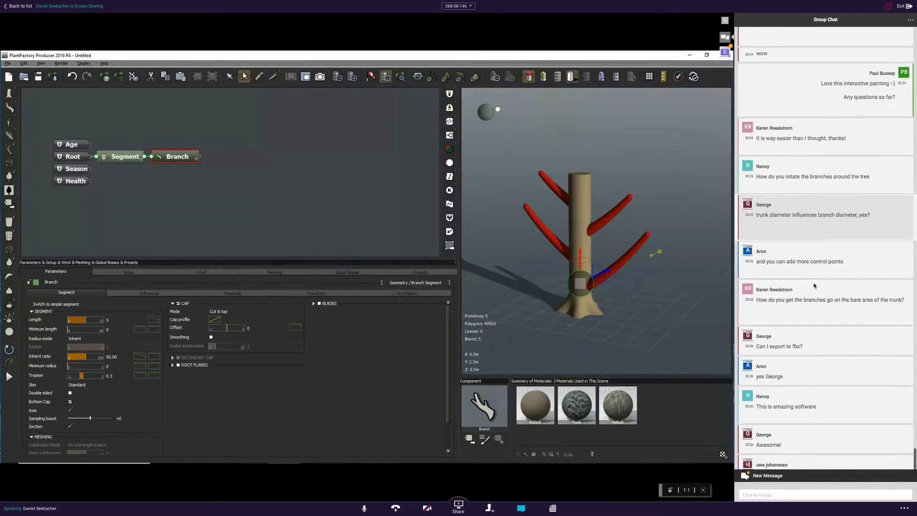
Zoom the viewport in and out to inspect the tan branches on the red trunk.
{"action": "scroll", "coordinate": [814, 286], "scroll_direction": "up", "scroll_amount": 1}
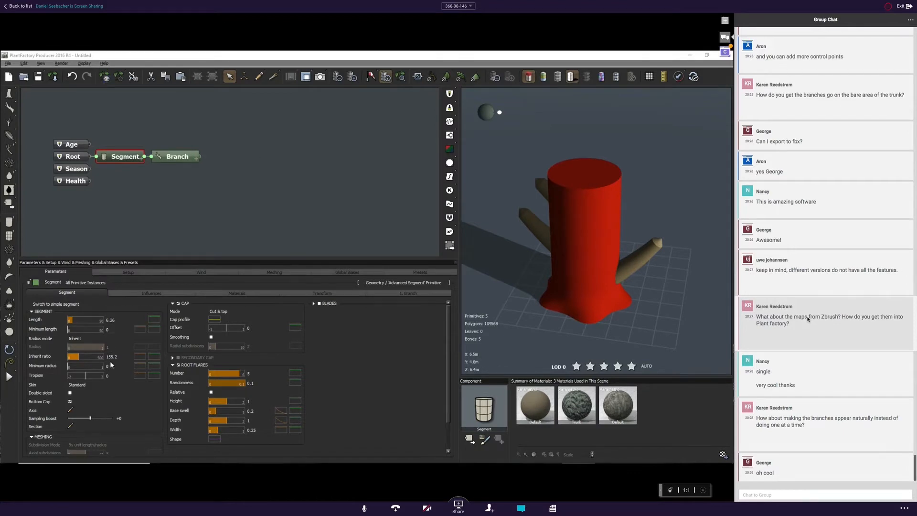
{"action": "scroll", "coordinate": [807, 319], "scroll_direction": "up", "scroll_amount": 1}
{"action": "scroll", "coordinate": [807, 319], "scroll_direction": "down", "scroll_amount": 1}
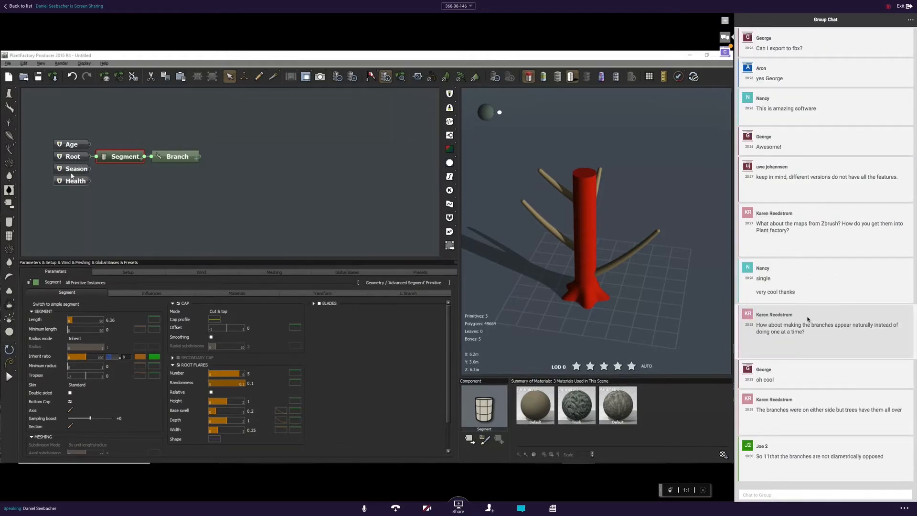
{"action": "scroll", "coordinate": [808, 319], "scroll_direction": "up", "scroll_amount": 2}
{"action": "scroll", "coordinate": [808, 319], "scroll_direction": "up", "scroll_amount": 4}
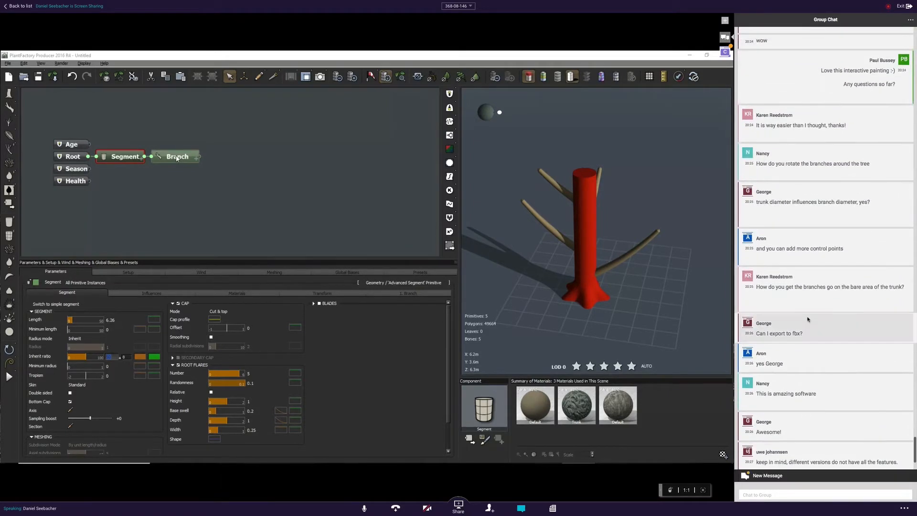
Zoom around the tree to inspect the blue branch pairs coiled 60° around the trunk.
{"action": "scroll", "coordinate": [808, 319], "scroll_direction": "down", "scroll_amount": 2}
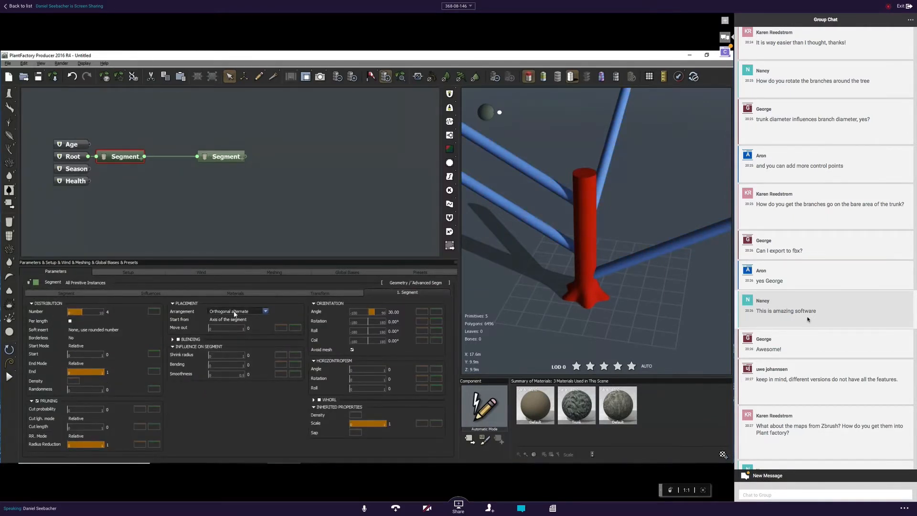
{"action": "scroll", "coordinate": [807, 319], "scroll_direction": "down", "scroll_amount": 5}
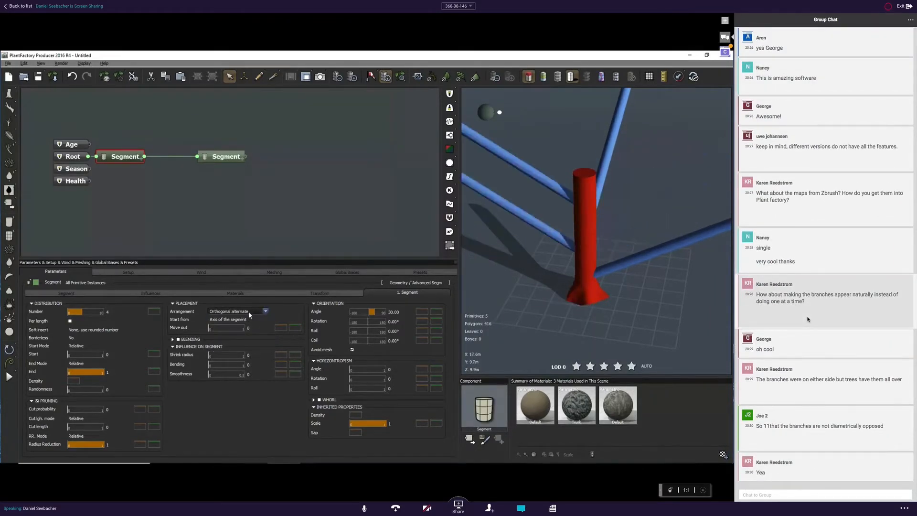
{"action": "scroll", "coordinate": [807, 319], "scroll_direction": "up", "scroll_amount": 2}
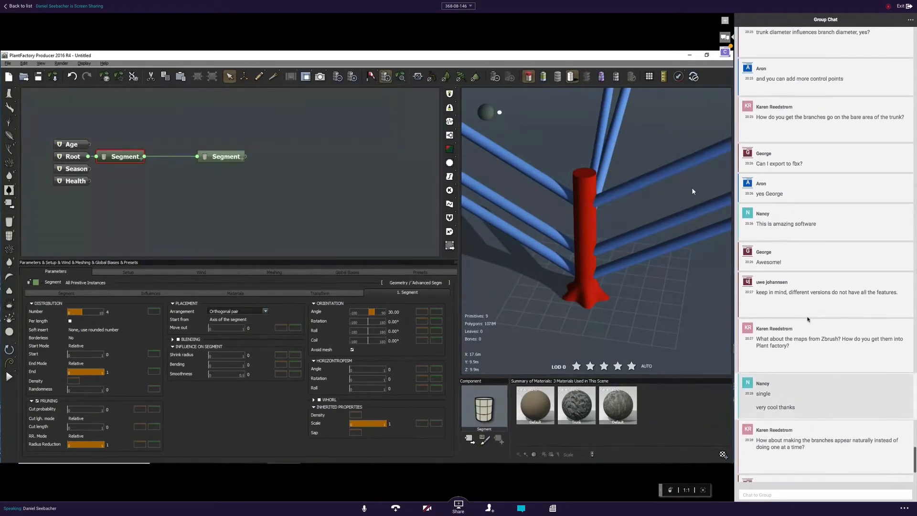
{"action": "scroll", "coordinate": [807, 319], "scroll_direction": "up", "scroll_amount": 4}
{"action": "scroll", "coordinate": [807, 319], "scroll_direction": "up", "scroll_amount": 1}
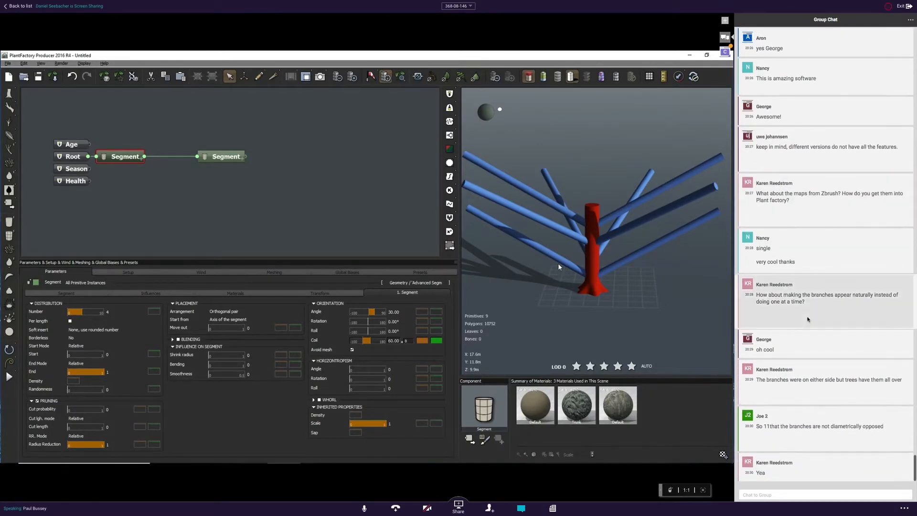
{"action": "scroll", "coordinate": [807, 319], "scroll_direction": "up", "scroll_amount": 3}
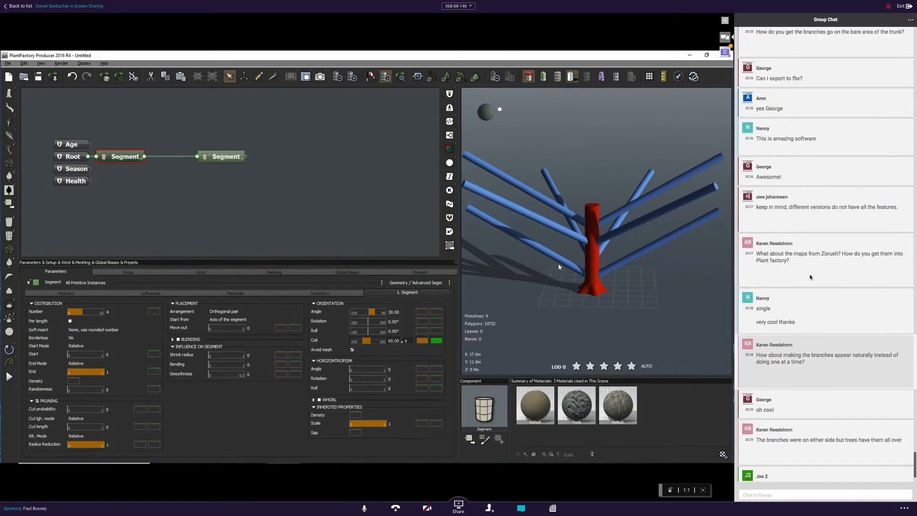
{"action": "scroll", "coordinate": [809, 277], "scroll_direction": "up", "scroll_amount": 3}
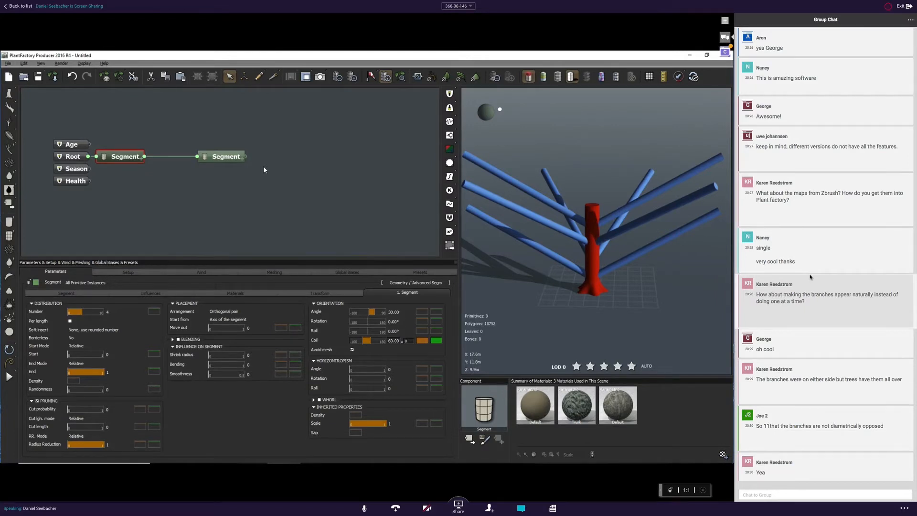
Bring up the viewport's drawing options, dismiss them unchanged, and zoom in on the red-and-blue tree.
{"action": "right_click", "coordinate": [590, 264]}
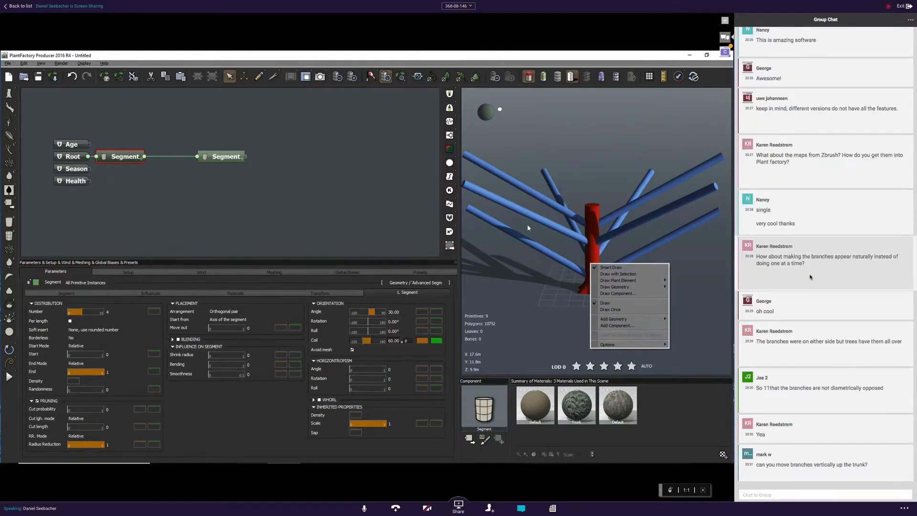
{"action": "left_click", "coordinate": [388, 54]}
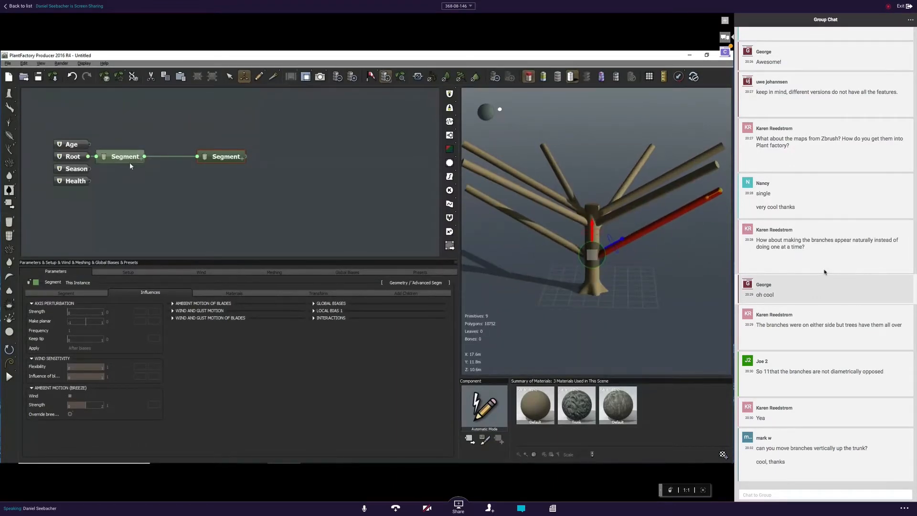
{"action": "scroll", "coordinate": [824, 272], "scroll_direction": "up", "scroll_amount": 2}
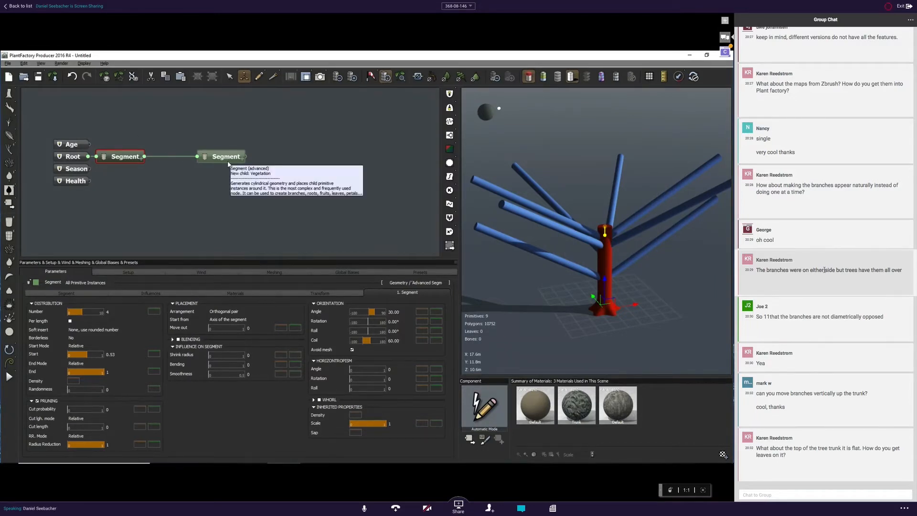
{"action": "scroll", "coordinate": [845, 249], "scroll_direction": "up", "scroll_amount": 4}
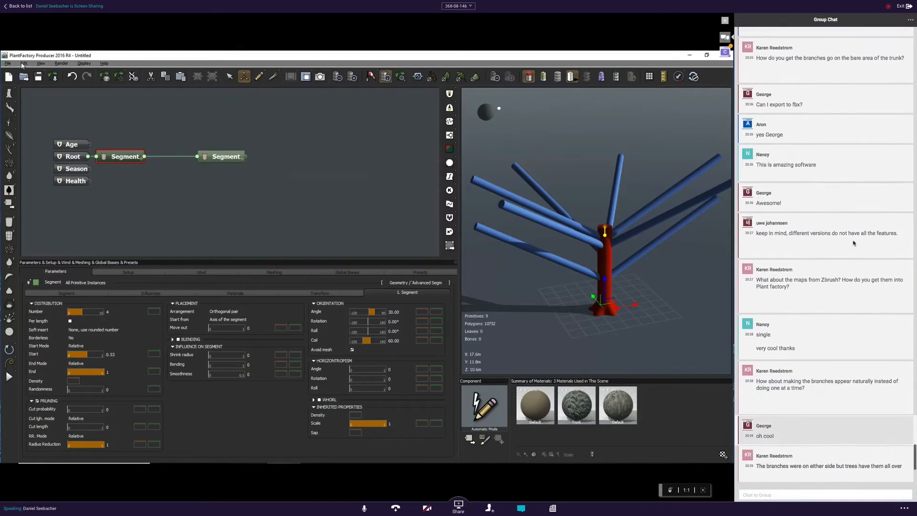
Scroll through the chat participants and open a private chat with one of them.
{"action": "scroll", "coordinate": [853, 243], "scroll_direction": "up", "scroll_amount": 3}
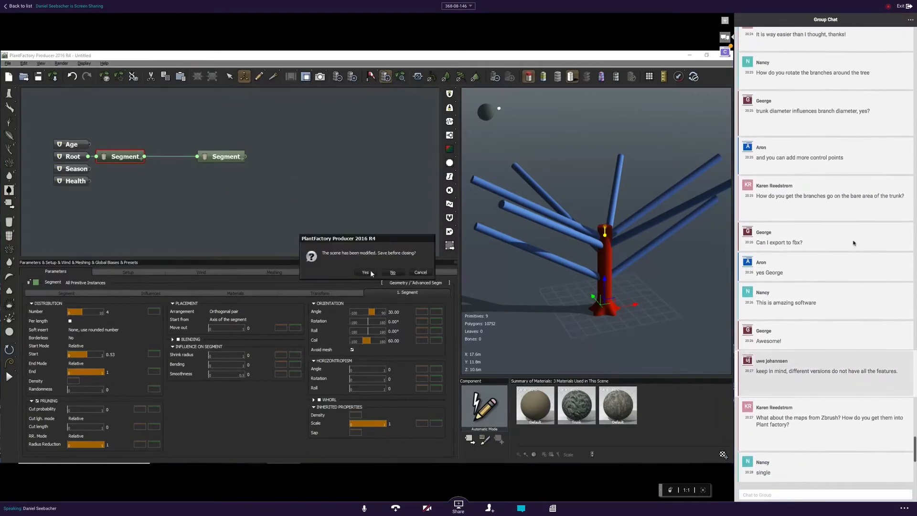
{"action": "scroll", "coordinate": [854, 243], "scroll_direction": "up", "scroll_amount": 1}
{"action": "scroll", "coordinate": [853, 241], "scroll_direction": "up", "scroll_amount": 2}
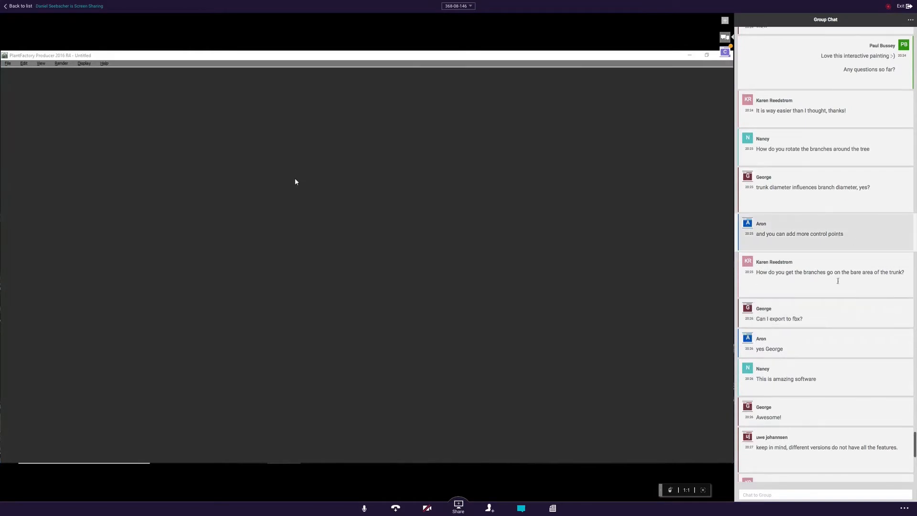
{"action": "scroll", "coordinate": [822, 296], "scroll_direction": "down", "scroll_amount": 1}
{"action": "left_click_drag", "start_coordinate": [807, 319], "coordinate": [755, 319]}
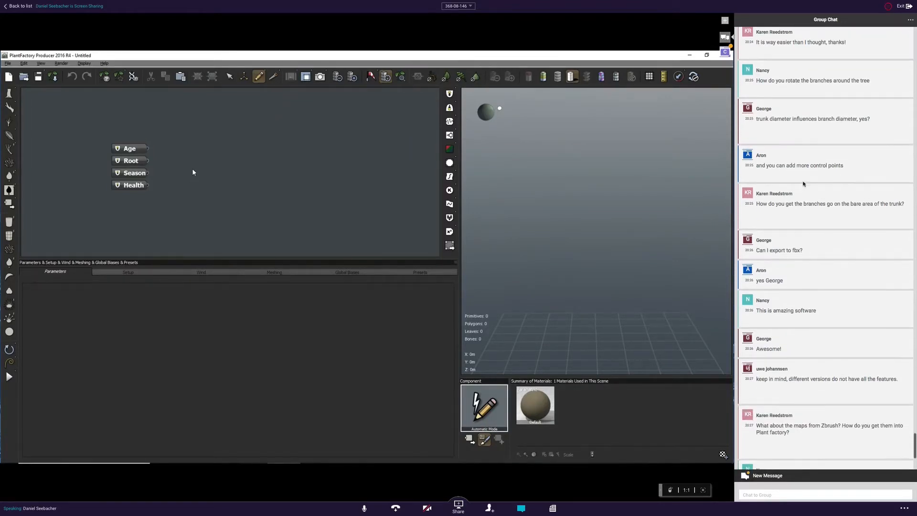
{"action": "left_click", "coordinate": [794, 273]}
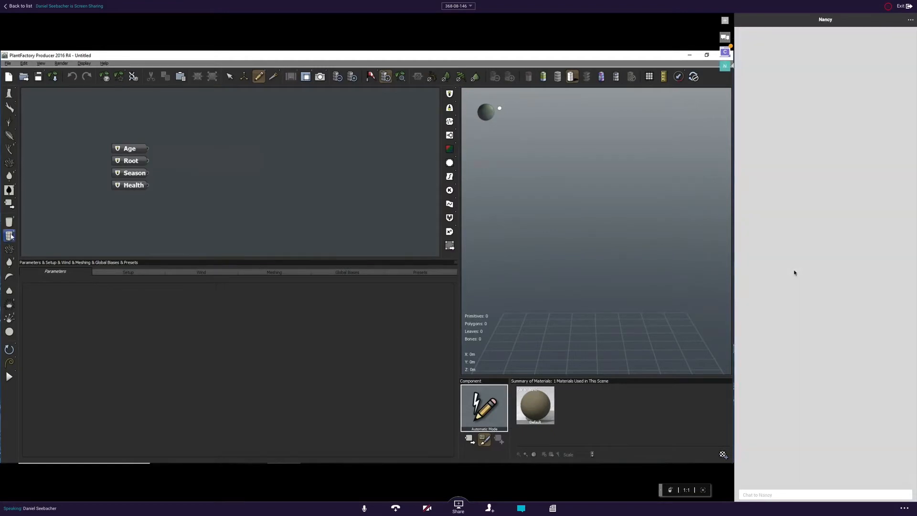
In the group chat, select the question about Zbrush maps, then show the Stump's Segment settings.
{"action": "left_click", "coordinate": [724, 37]}
{"action": "scroll", "coordinate": [802, 96], "scroll_direction": "up", "scroll_amount": 3}
{"action": "scroll", "coordinate": [804, 124], "scroll_direction": "up", "scroll_amount": 2}
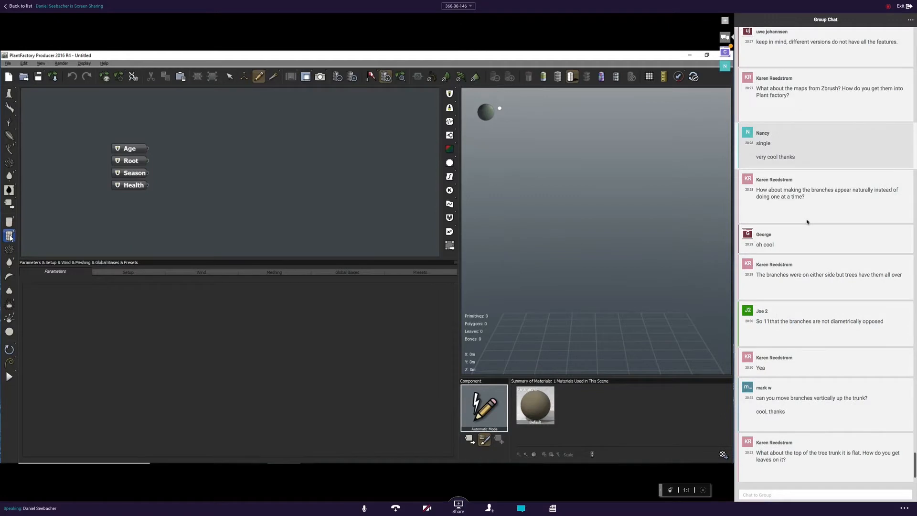
{"action": "scroll", "coordinate": [806, 222], "scroll_direction": "up", "scroll_amount": 2}
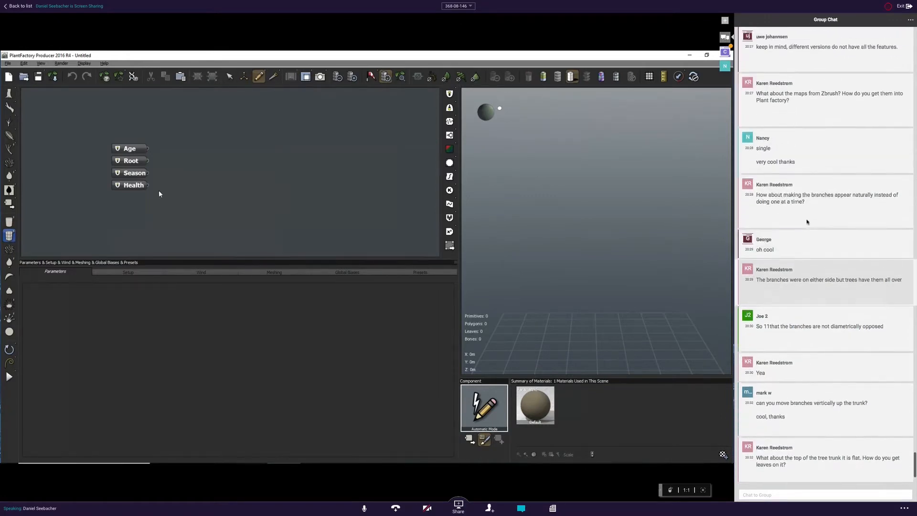
{"action": "scroll", "coordinate": [811, 141], "scroll_direction": "up", "scroll_amount": 1}
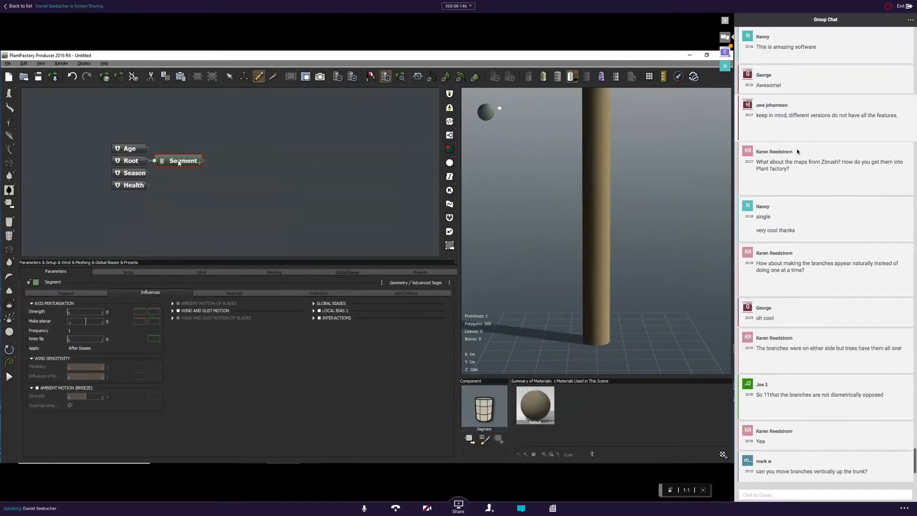
{"action": "left_click_drag", "start_coordinate": [795, 171], "coordinate": [756, 162]}
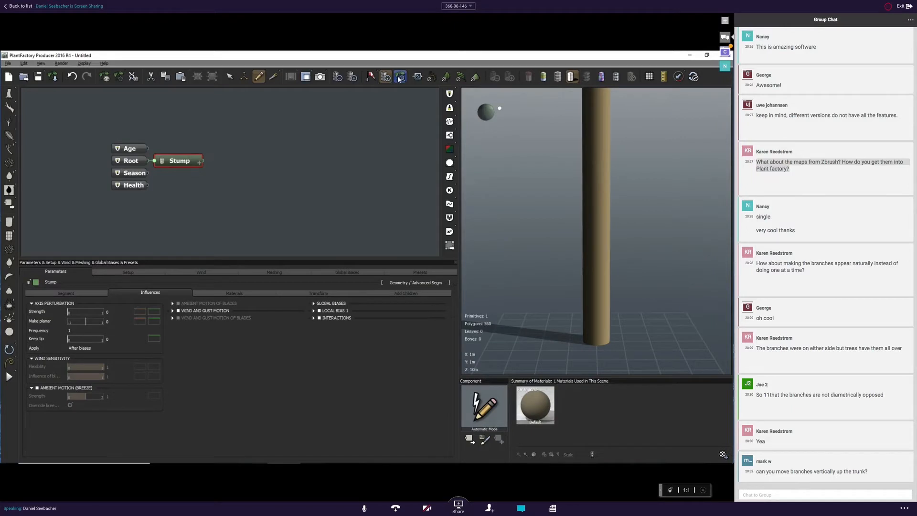
{"action": "left_click", "coordinate": [71, 293]}
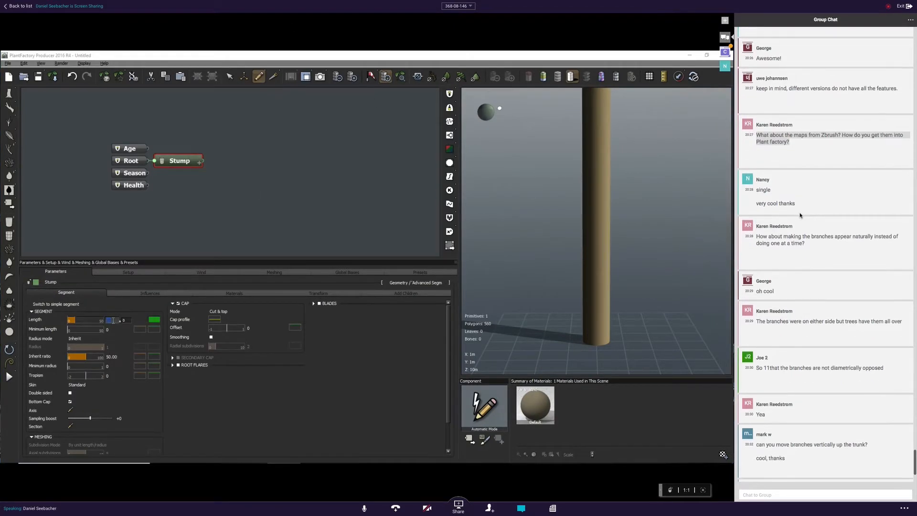
Select the chat questions about natural-looking branches and about alternate objects.
{"action": "scroll", "coordinate": [818, 244], "scroll_direction": "up", "scroll_amount": 1}
{"action": "scroll", "coordinate": [816, 191], "scroll_direction": "down", "scroll_amount": 1}
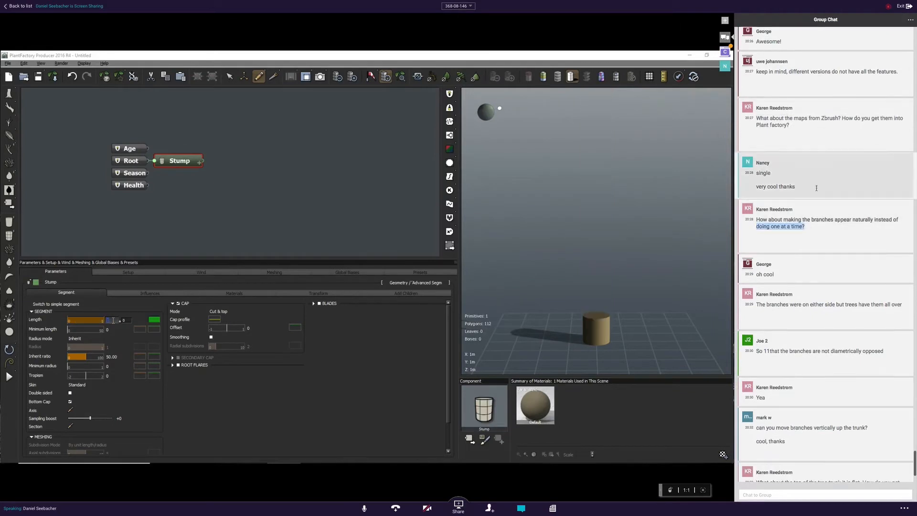
{"action": "left_click_drag", "start_coordinate": [806, 225], "coordinate": [756, 220]}
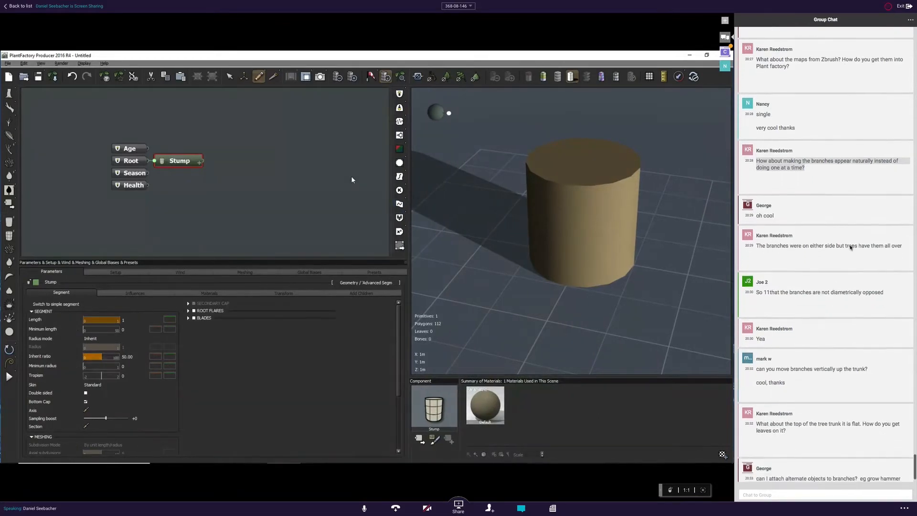
{"action": "scroll", "coordinate": [837, 301], "scroll_direction": "up", "scroll_amount": 1}
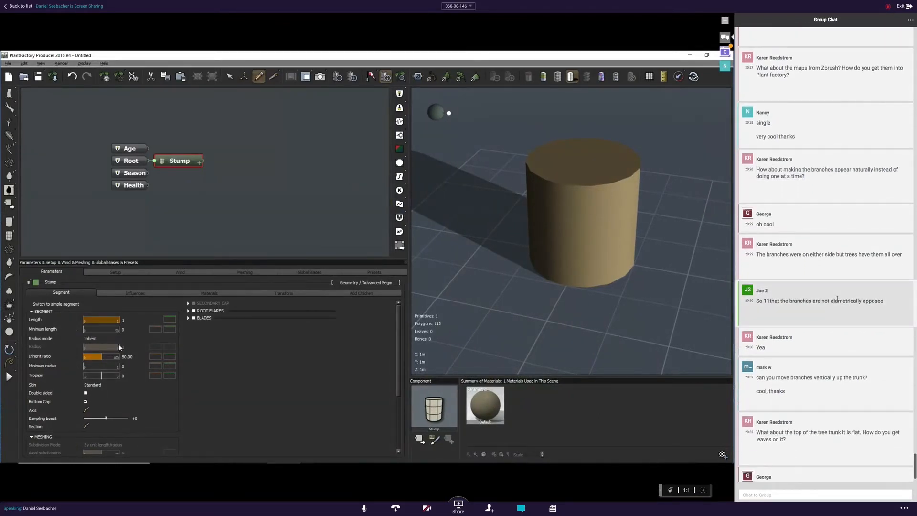
{"action": "scroll", "coordinate": [837, 299], "scroll_direction": "down", "scroll_amount": 4}
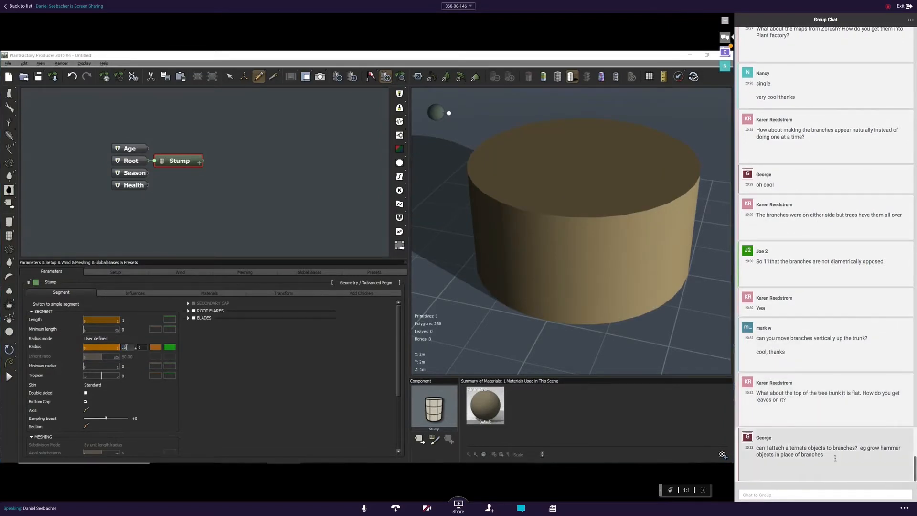
{"action": "left_click_drag", "start_coordinate": [824, 456], "coordinate": [755, 448]}
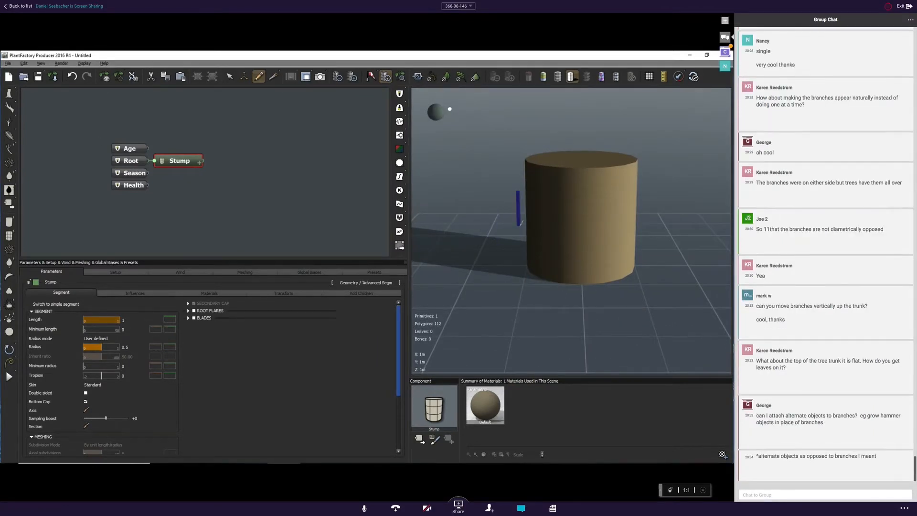
Open the Stump's Radius curve in the profile editor and move the editor clear of the parameters.
{"action": "left_click", "coordinate": [156, 351]}
{"action": "left_click", "coordinate": [170, 351]}
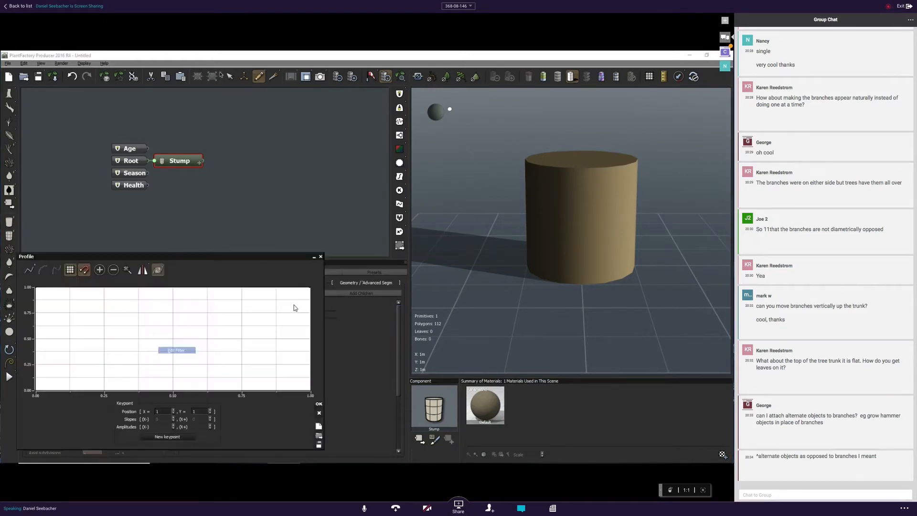
{"action": "left_click_drag", "start_coordinate": [284, 263], "coordinate": [367, 191]}
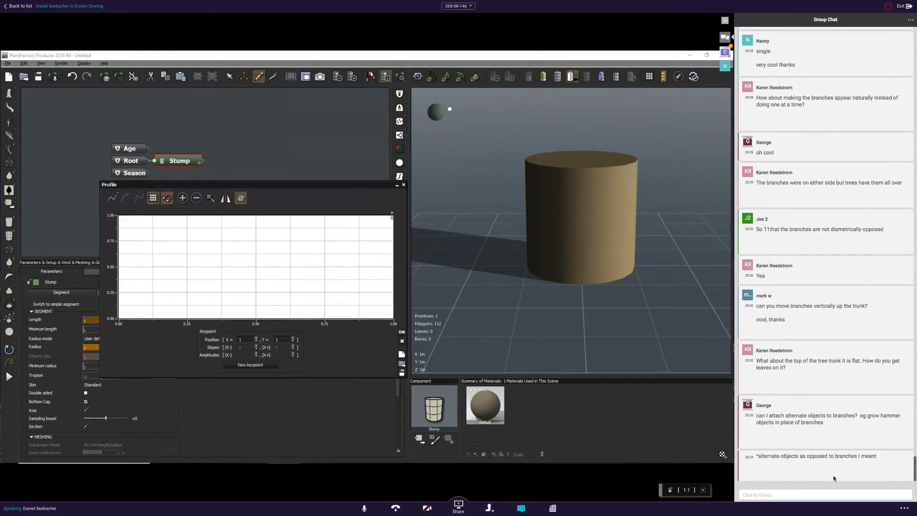
{"action": "left_click_drag", "start_coordinate": [877, 456], "coordinate": [748, 453]}
{"action": "left_click_drag", "start_coordinate": [256, 184], "coordinate": [335, 127]}
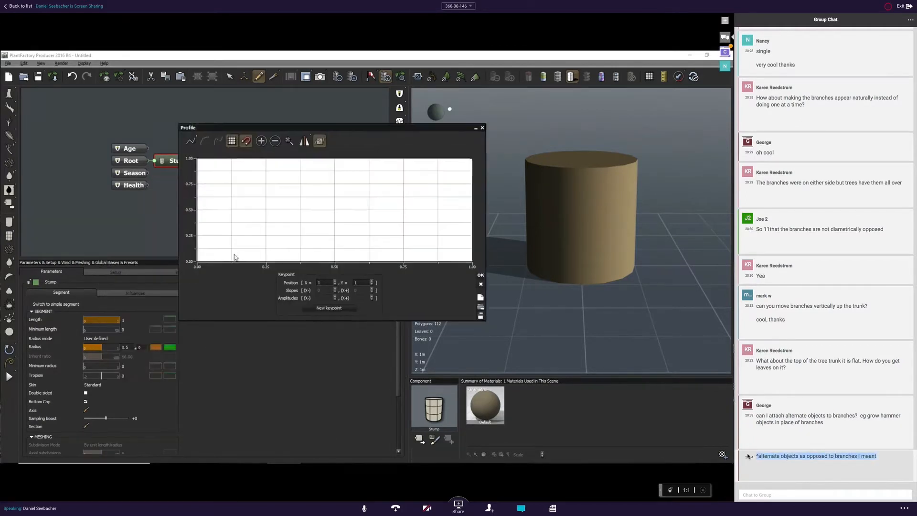
{"action": "right_click", "coordinate": [155, 349]}
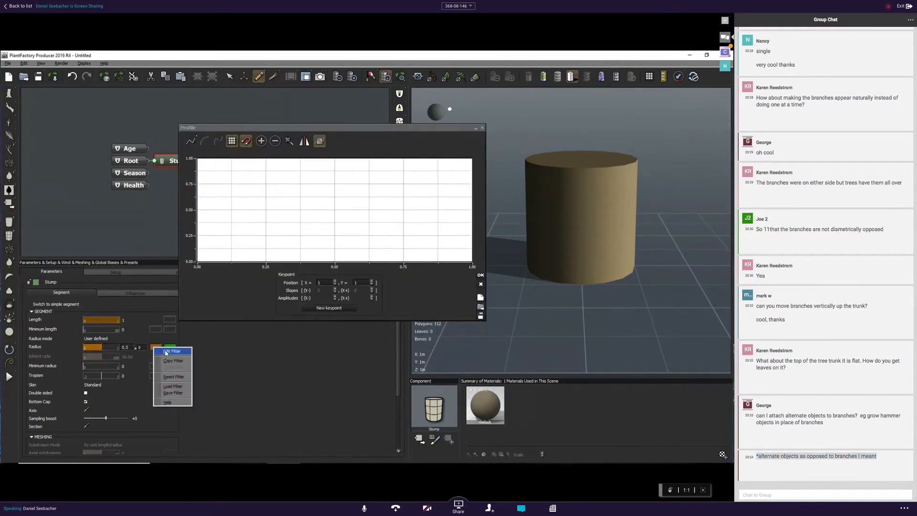
{"action": "left_click", "coordinate": [169, 352]}
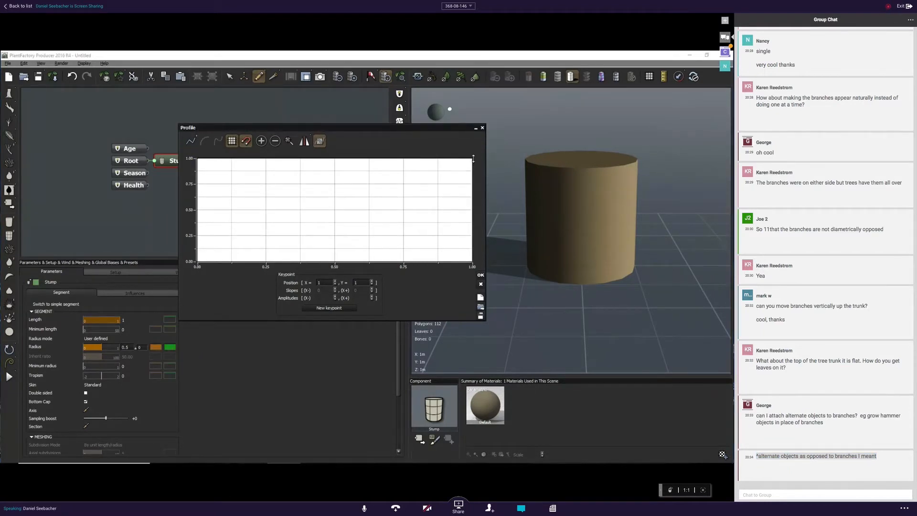
Draft a group-chat reply to two attendees about their remaining questions and confirm the tapered radius profile.
{"action": "left_click", "coordinate": [803, 495]}
{"action": "type", "text": "@"}
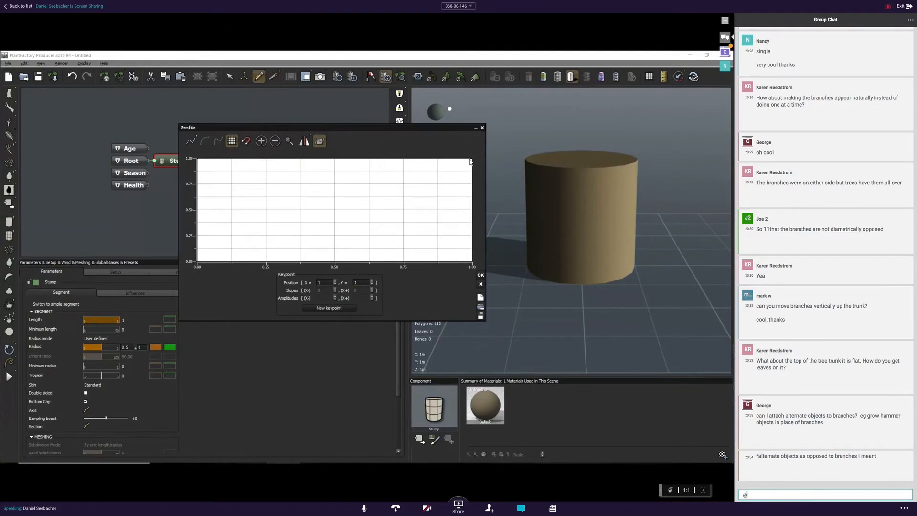
{"action": "type", "text": "George and"}
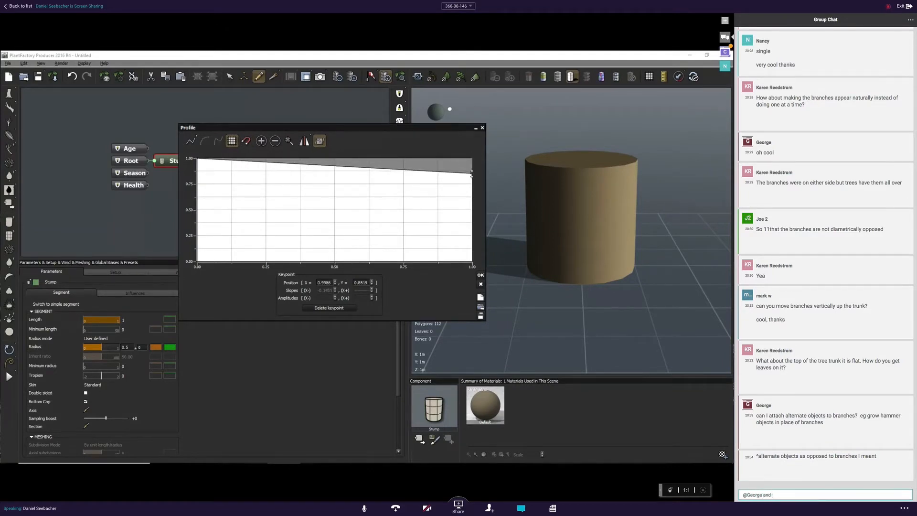
{"action": "type", "text": " Karen - I've captured your re"}
{"action": "type", "text": "mar"}
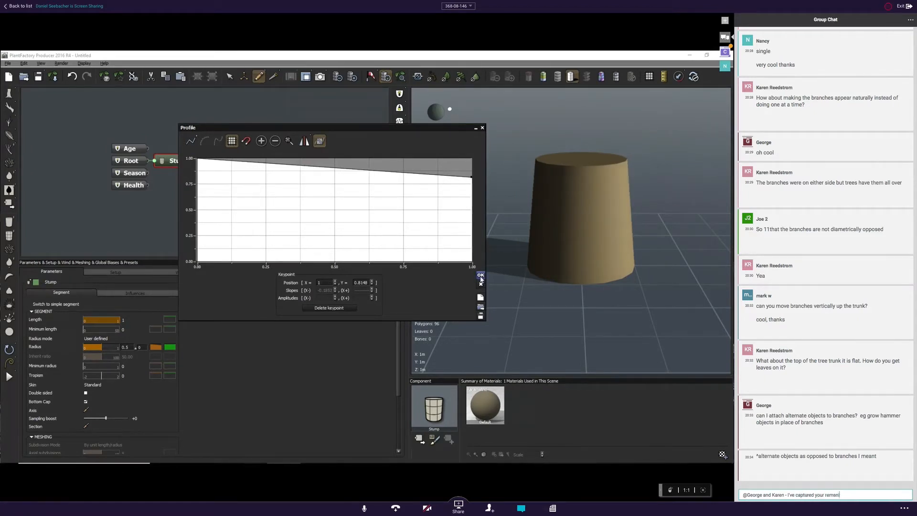
{"action": "left_click", "coordinate": [480, 276]}
{"action": "type", "text": "ining questions"}
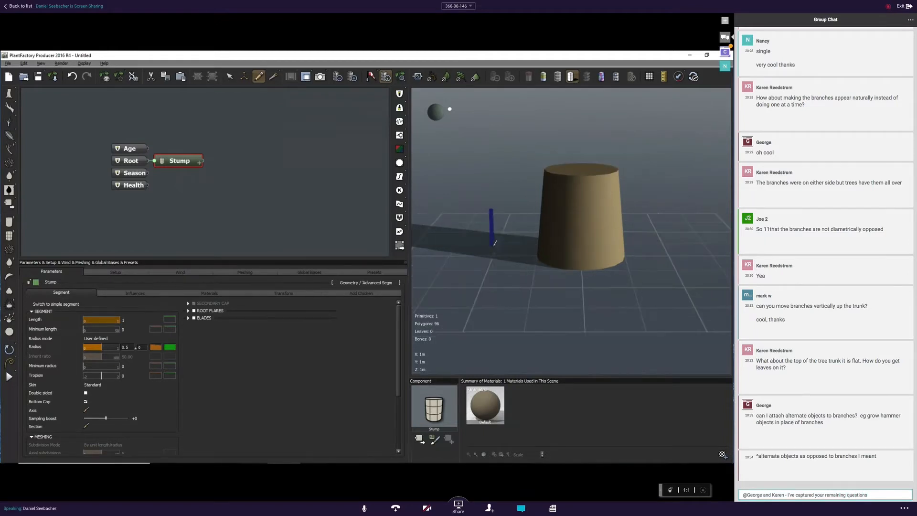
Edit the chat reply, changing 'remaining' to 'outstanding' and 'captured' to 'recorded'.
{"action": "double_click", "coordinate": [835, 495]}
{"action": "type", "text": "oustanding"}
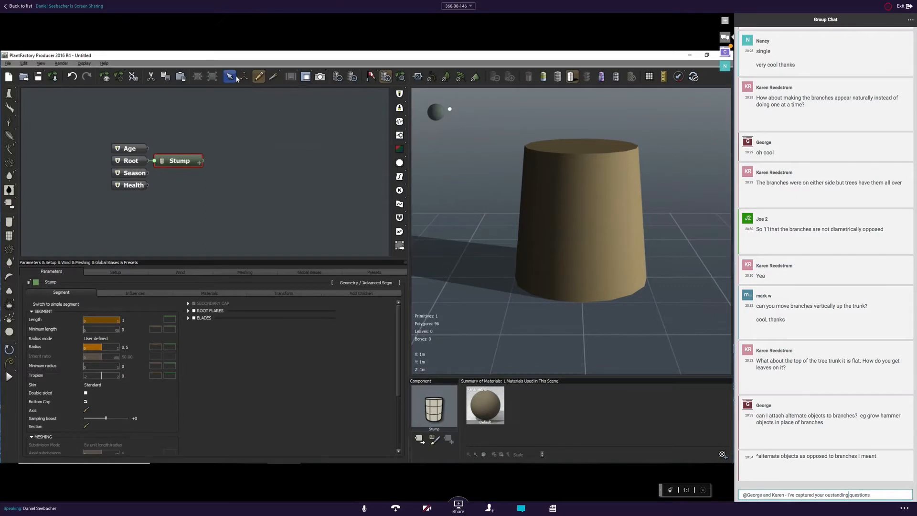
{"action": "left_click", "coordinate": [881, 495]}
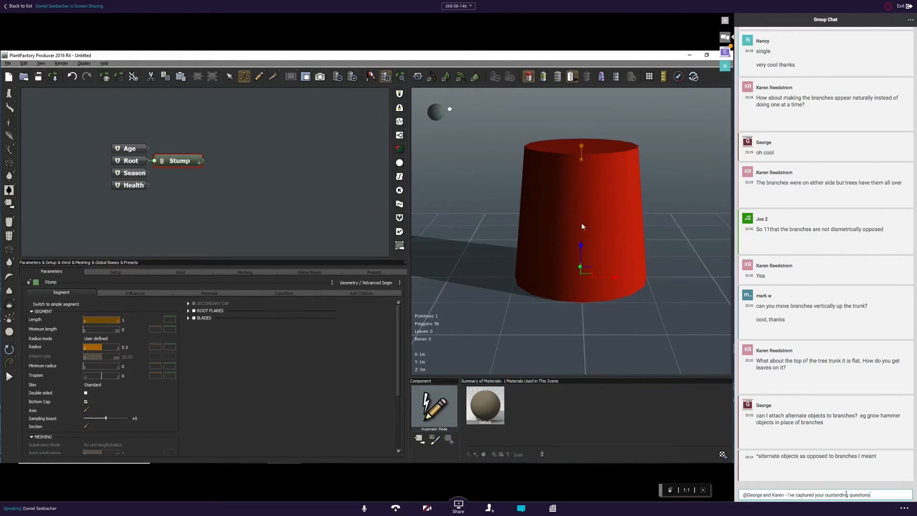
{"action": "double_click", "coordinate": [842, 494]}
{"action": "type", "text": "outstanding"}
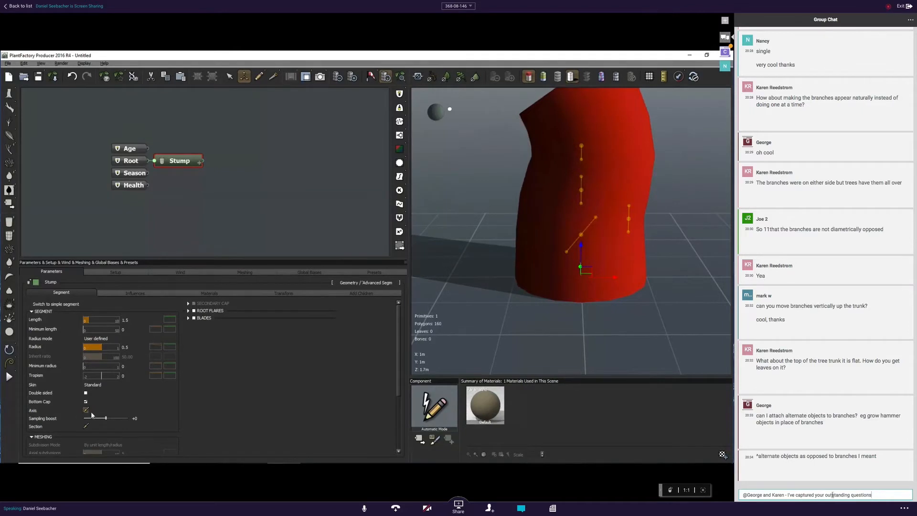
{"action": "double_click", "coordinate": [806, 494]}
{"action": "type", "text": "recorded"}
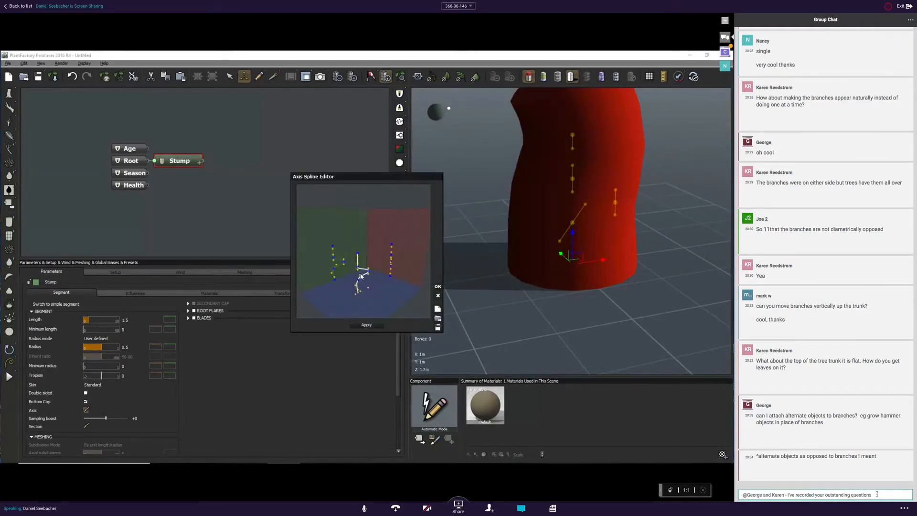
End the reply with '...' and send it to the group chat.
{"action": "type", "text": "..."}
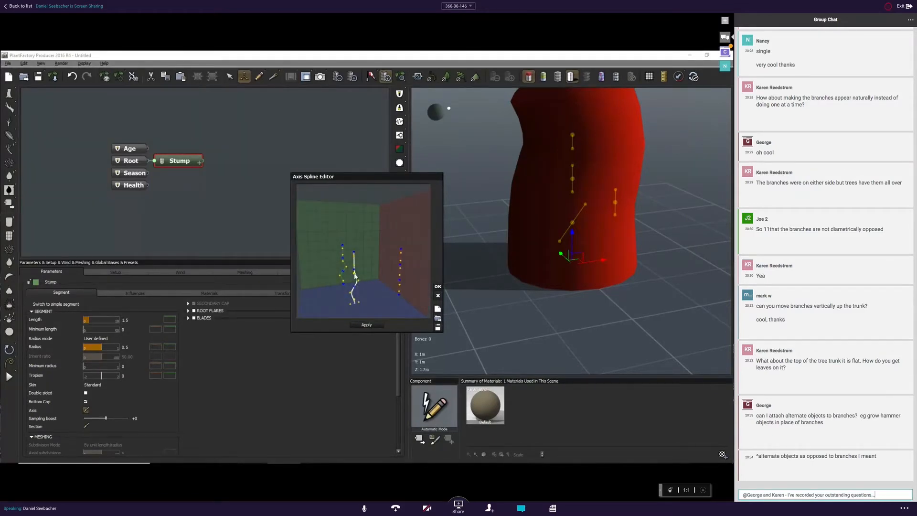
{"action": "key", "text": "Return"}
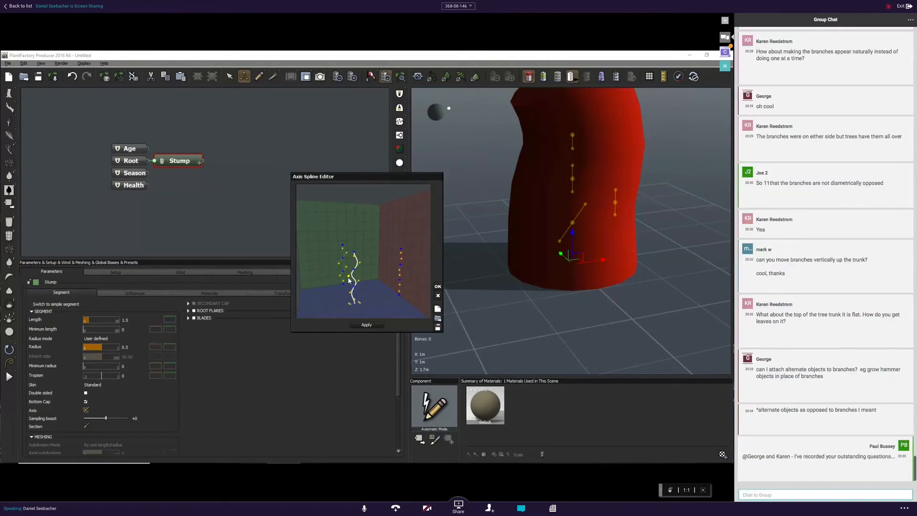
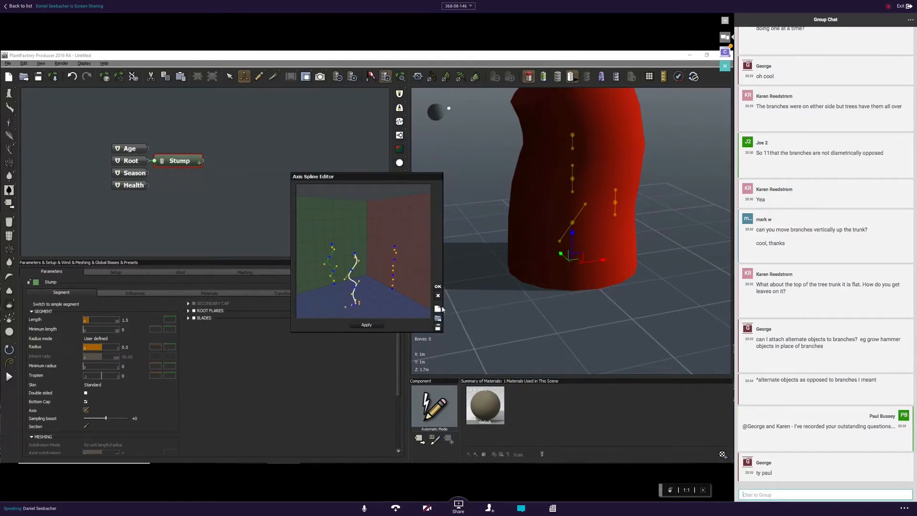
Reset the Stump's axis curve to a straight trunk and frame the stump in the viewport.
{"action": "left_click", "coordinate": [438, 286]}
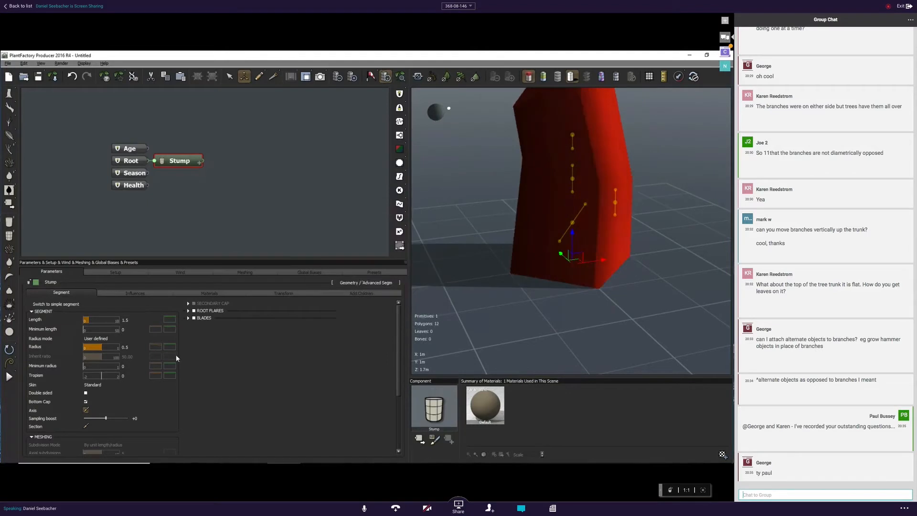
{"action": "right_click", "coordinate": [87, 414]}
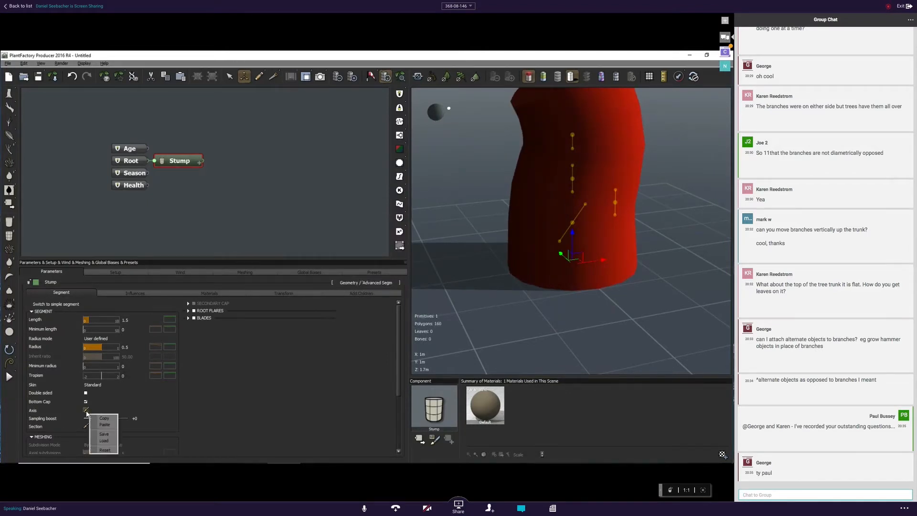
{"action": "left_click", "coordinate": [104, 450]}
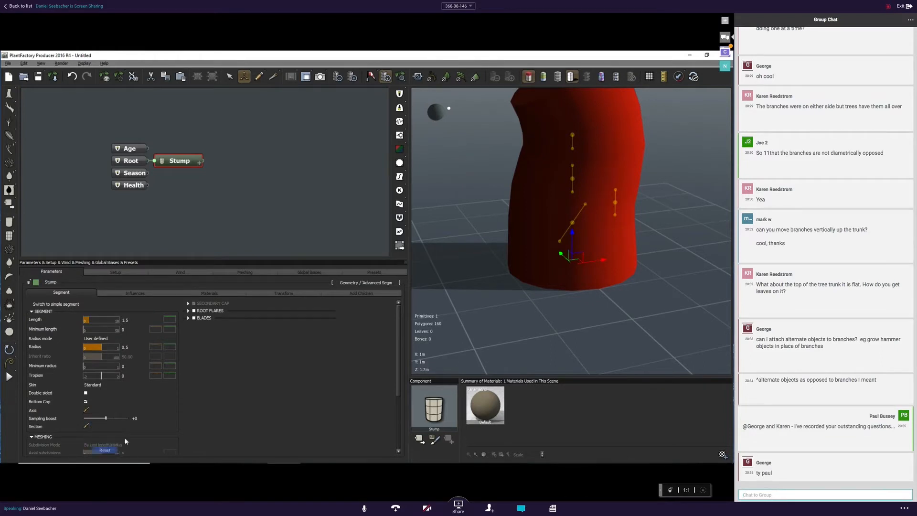
{"action": "left_click", "coordinate": [403, 78]}
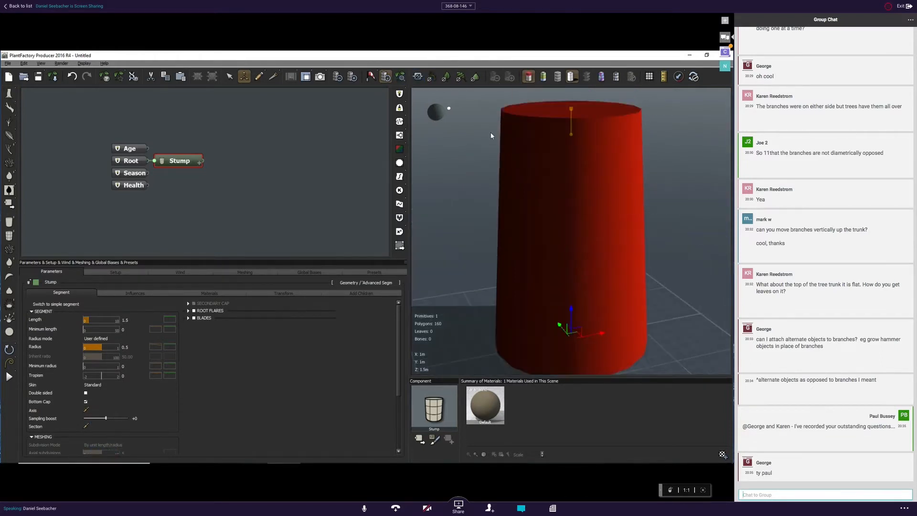
{"action": "scroll", "coordinate": [524, 181], "scroll_direction": "down", "scroll_amount": 2}
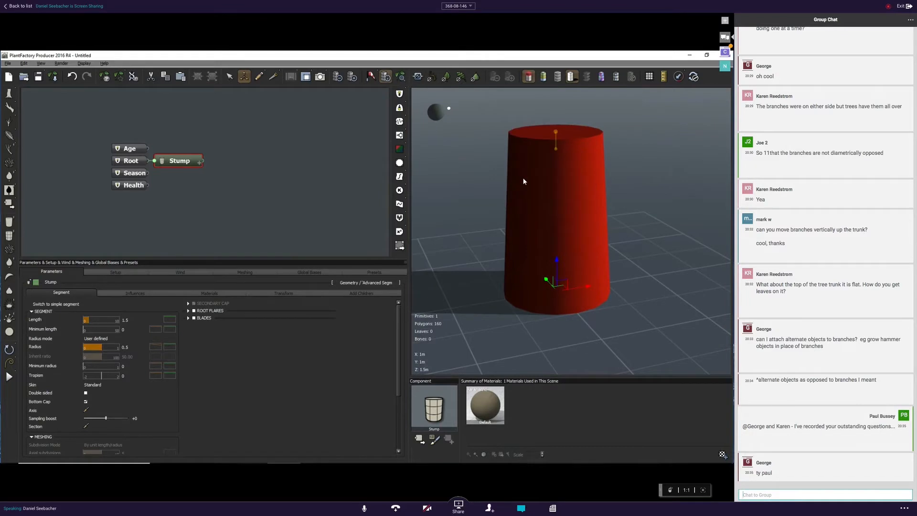
Open the Stump's Section Splines Set Editor and add a section line along its length.
{"action": "left_click", "coordinate": [85, 427]}
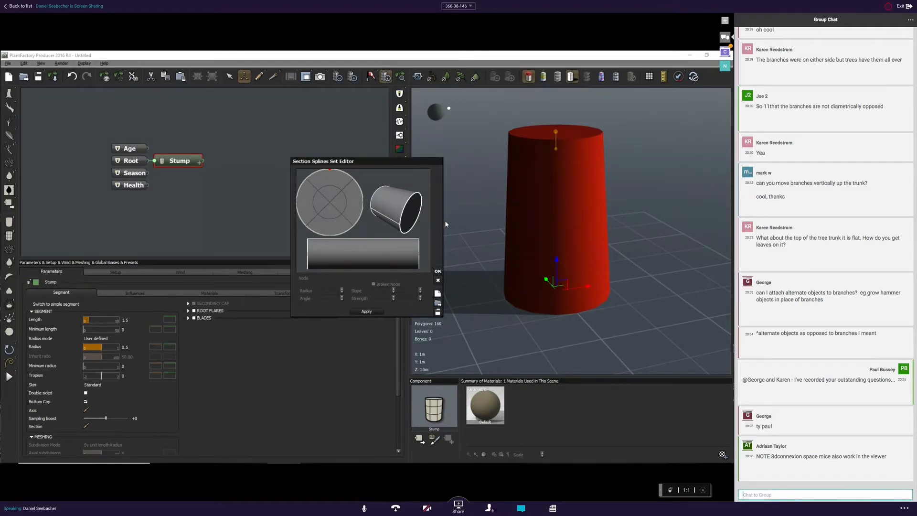
{"action": "left_click", "coordinate": [328, 247]}
{"action": "left_click", "coordinate": [328, 248]}
{"action": "left_click", "coordinate": [307, 248]}
Add nodes at the section circle's lower left, bottom, lower right, right edge and upper right.
{"action": "left_click", "coordinate": [296, 200]}
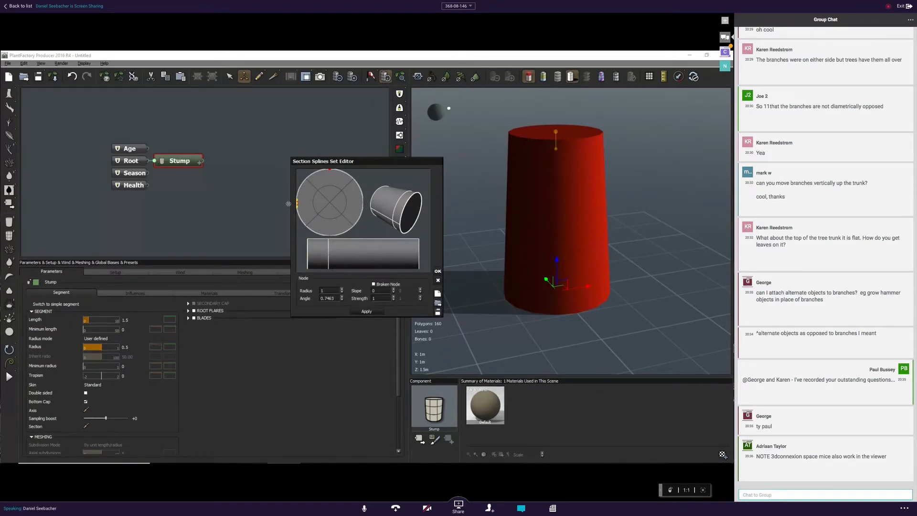
{"action": "left_click", "coordinate": [313, 232]}
{"action": "left_click", "coordinate": [330, 234]}
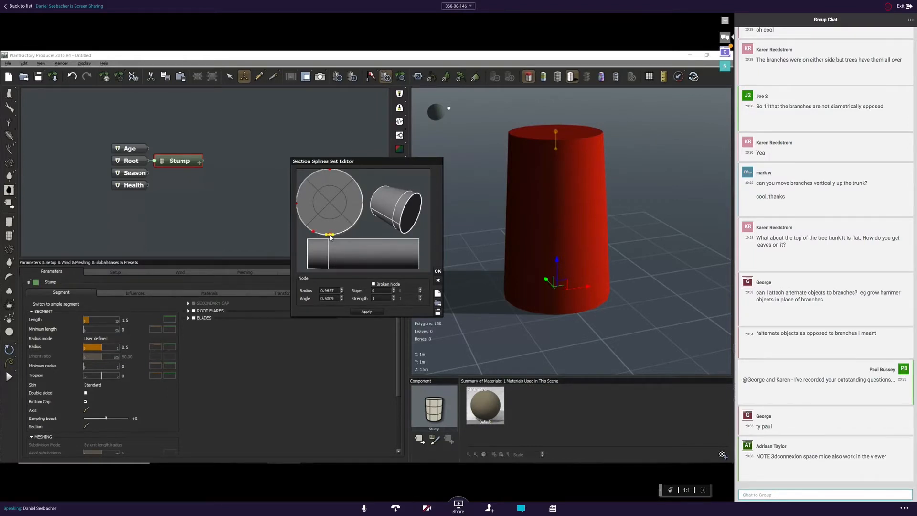
{"action": "left_click", "coordinate": [352, 224]}
{"action": "left_click", "coordinate": [330, 234]}
{"action": "left_click", "coordinate": [353, 225]}
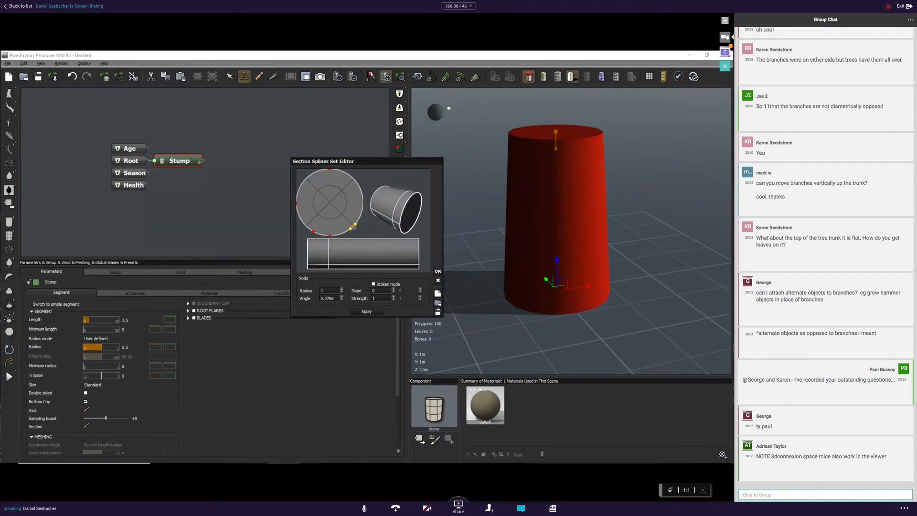
{"action": "left_click", "coordinate": [362, 205]}
{"action": "left_click_drag", "start_coordinate": [362, 202], "coordinate": [369, 202]}
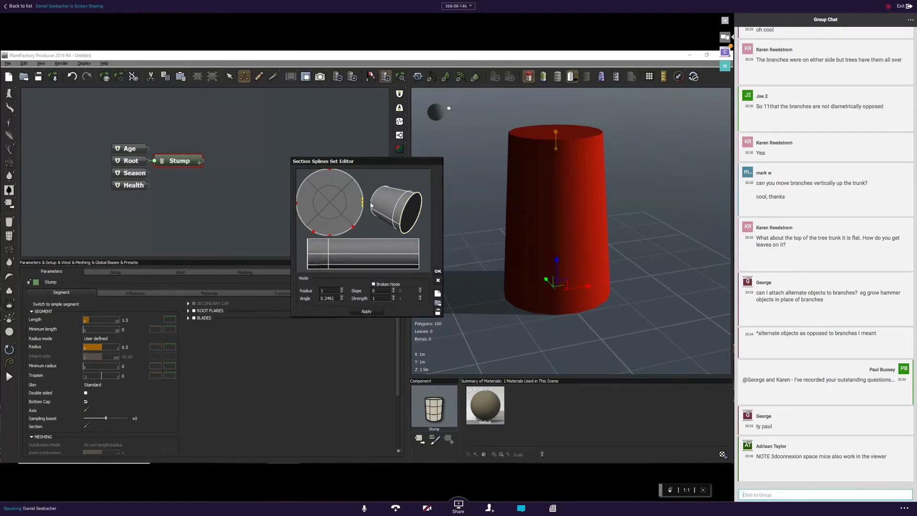
{"action": "left_click", "coordinate": [350, 177]}
{"action": "left_click", "coordinate": [329, 249]}
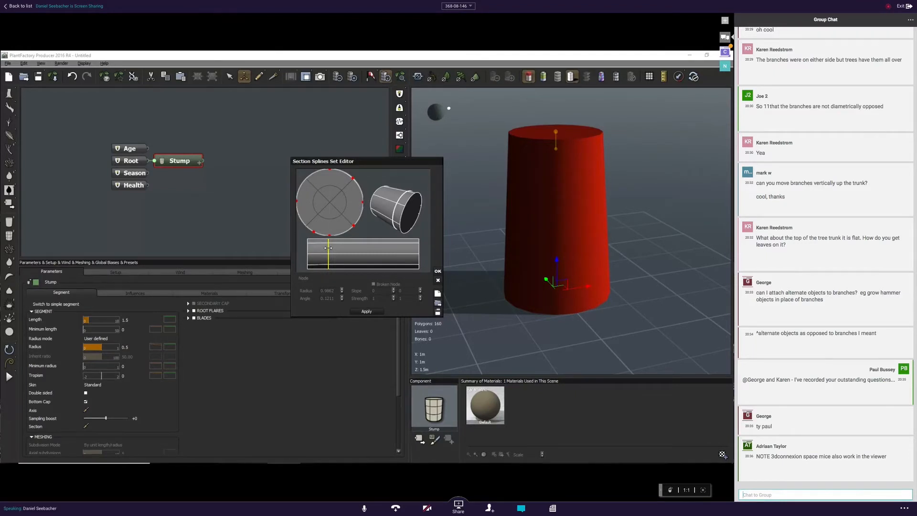
Pull the bottom, left and upper-right cross-section nodes inward to dent the outline.
{"action": "left_click_drag", "start_coordinate": [329, 235], "coordinate": [329, 226]}
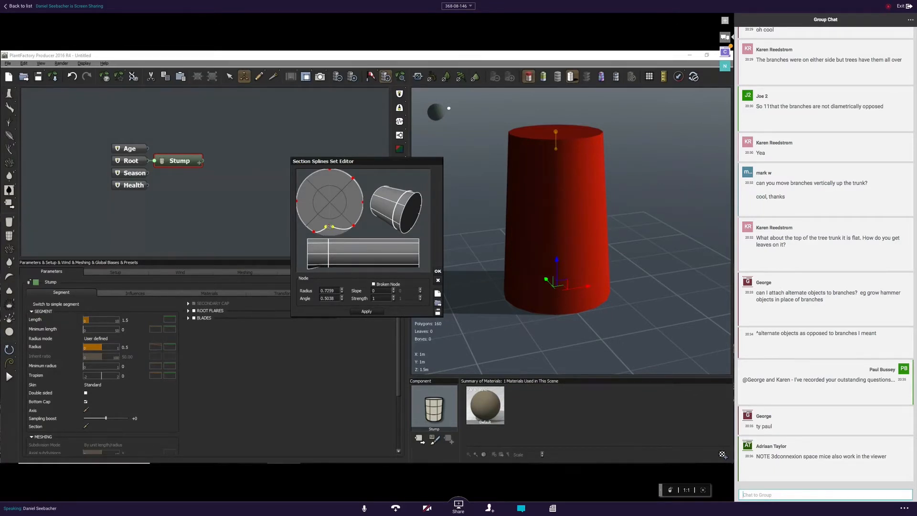
{"action": "left_click_drag", "start_coordinate": [297, 201], "coordinate": [306, 208]}
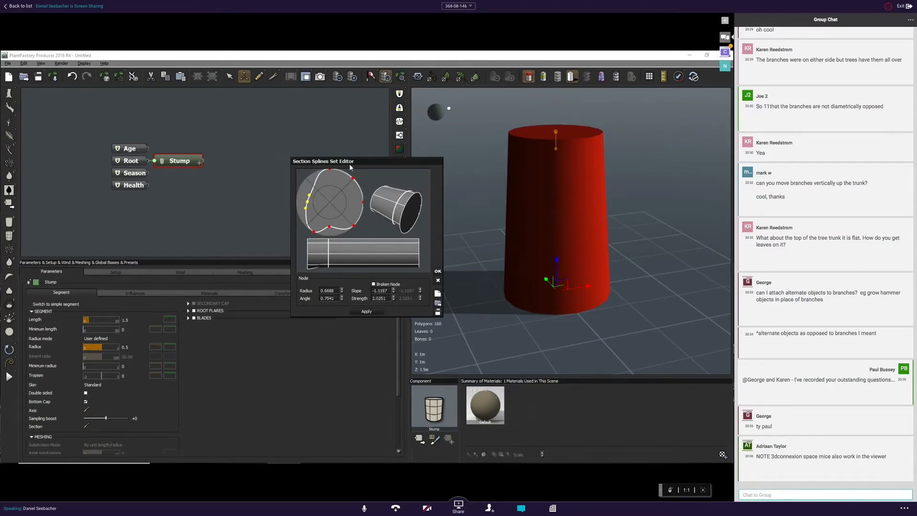
{"action": "left_click", "coordinate": [352, 179]}
{"action": "left_click_drag", "start_coordinate": [352, 180], "coordinate": [357, 202]}
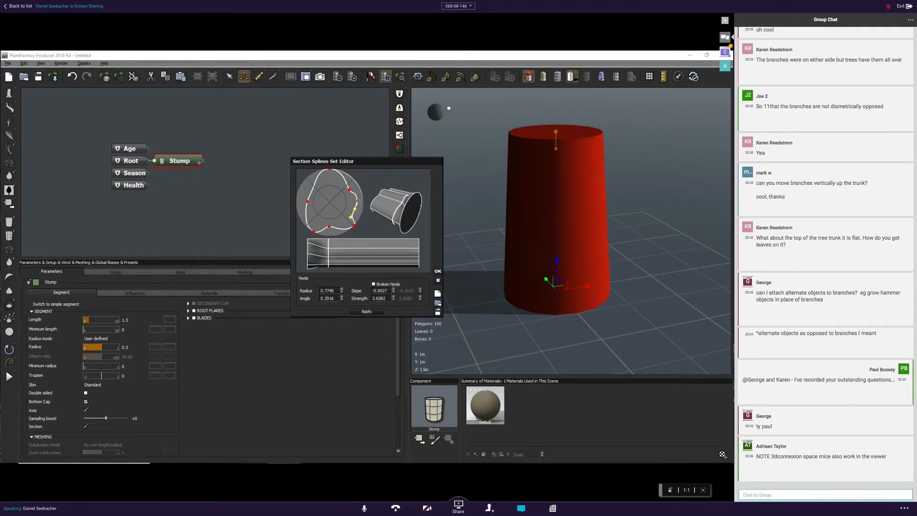
{"action": "left_click", "coordinate": [349, 189]}
{"action": "left_click_drag", "start_coordinate": [347, 185], "coordinate": [349, 182]}
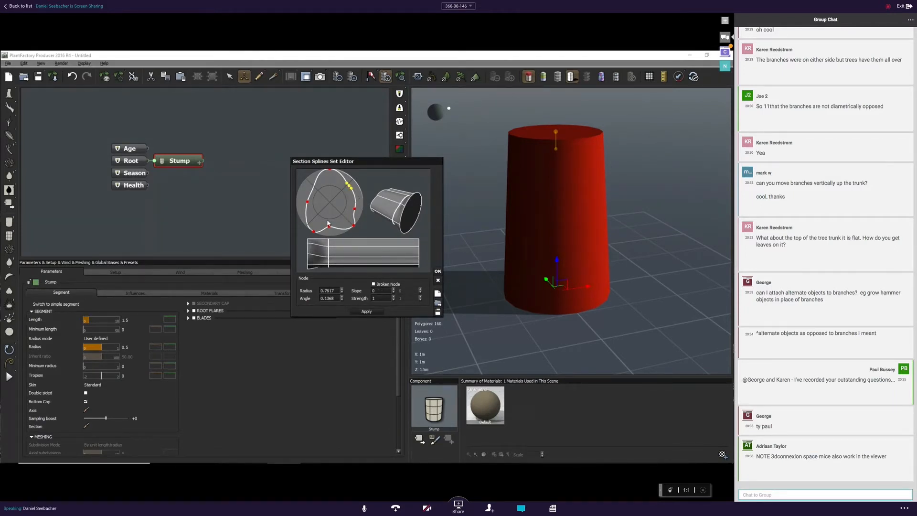
{"action": "left_click", "coordinate": [341, 262]}
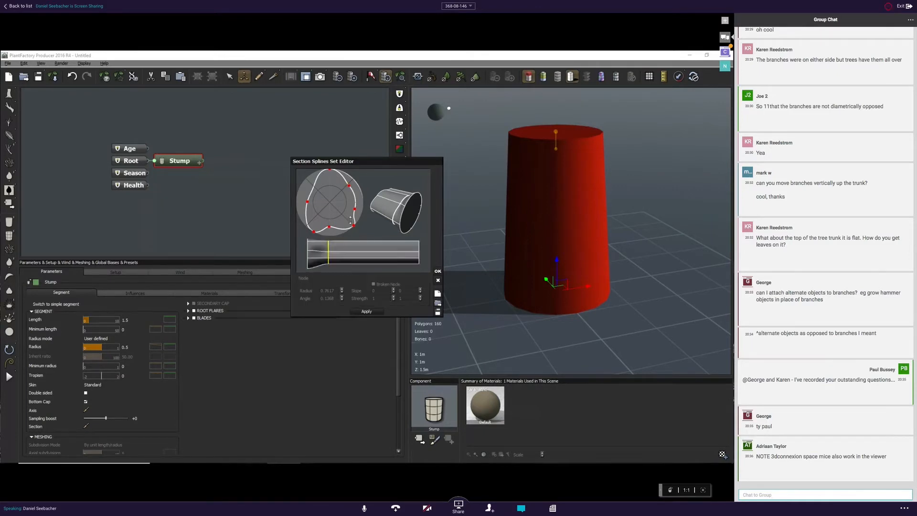
{"action": "left_click_drag", "start_coordinate": [349, 274], "coordinate": [356, 249]}
{"action": "mouse_move", "coordinate": [390, 210]}
{"action": "left_mouse_down"}
{"action": "mouse_move", "coordinate": [382, 222]}
{"action": "mouse_move", "coordinate": [377, 212]}
{"action": "mouse_move", "coordinate": [382, 221]}
{"action": "left_mouse_up"}
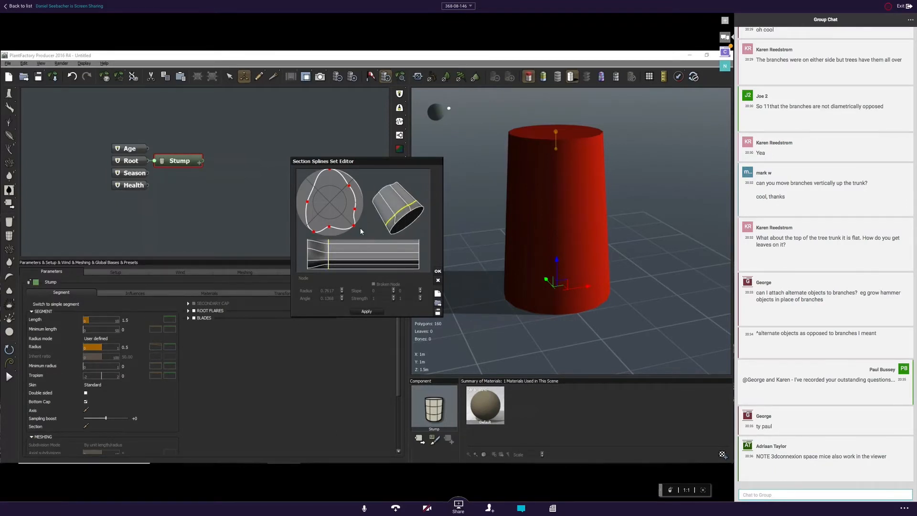
At the top-end section, reshape the bottom and upper-right nodes and top tangent, then apply.
{"action": "left_click", "coordinate": [406, 252]}
{"action": "left_click_drag", "start_coordinate": [406, 251], "coordinate": [419, 251]}
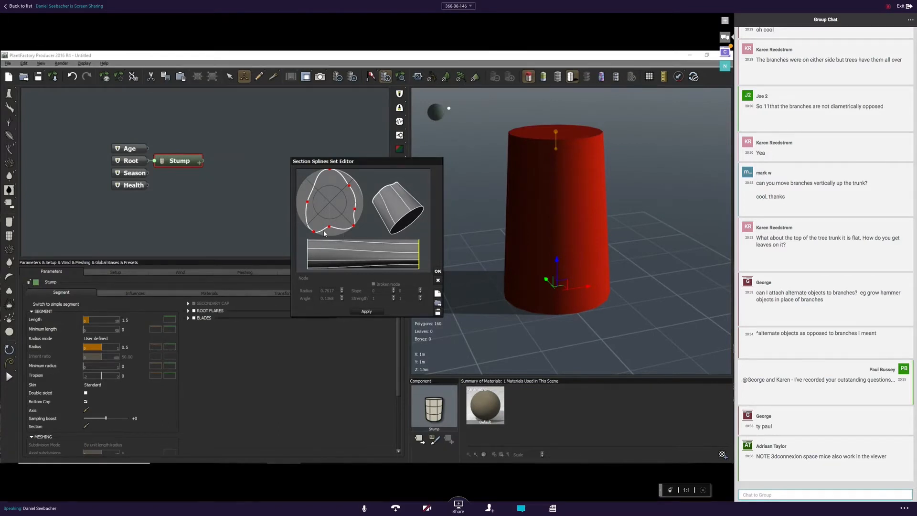
{"action": "left_click_drag", "start_coordinate": [329, 226], "coordinate": [305, 192]}
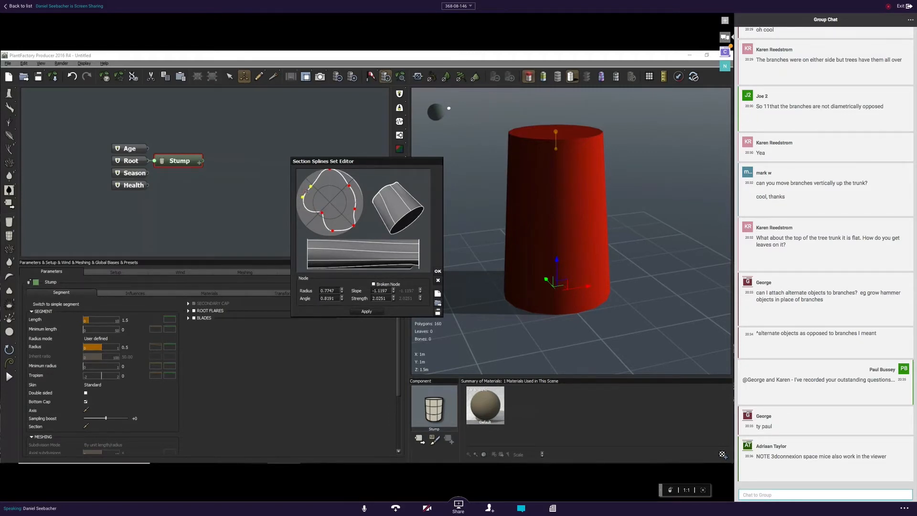
{"action": "left_click", "coordinate": [347, 184]}
{"action": "left_click_drag", "start_coordinate": [349, 185], "coordinate": [358, 210]}
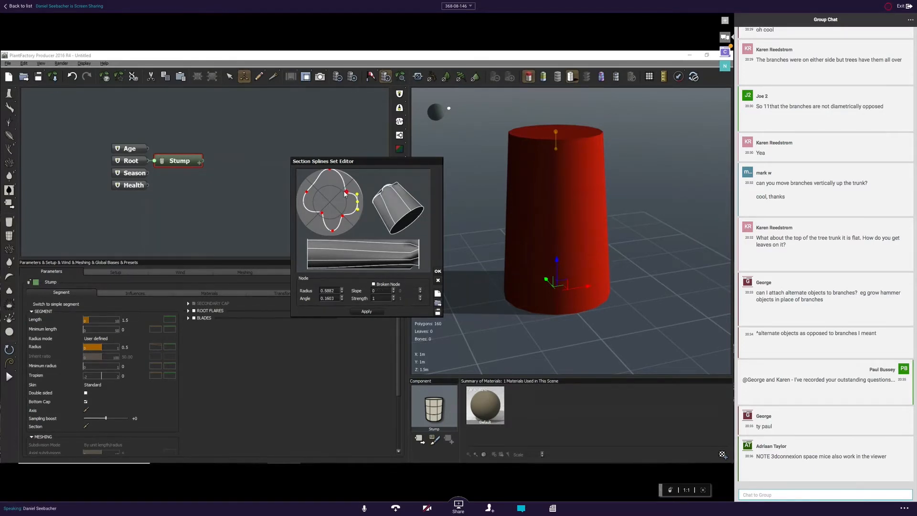
{"action": "left_click", "coordinate": [330, 171]}
{"action": "left_click_drag", "start_coordinate": [330, 171], "coordinate": [339, 171]}
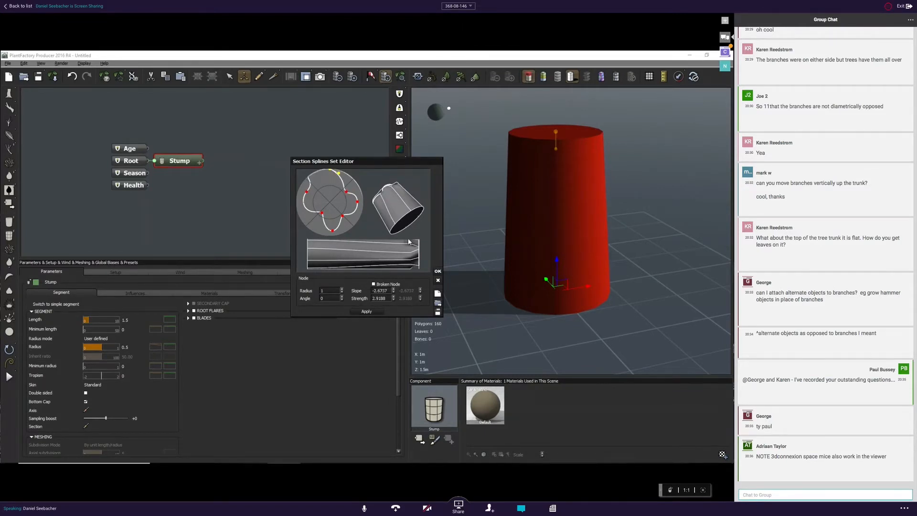
{"action": "left_click_drag", "start_coordinate": [418, 249], "coordinate": [370, 251]}
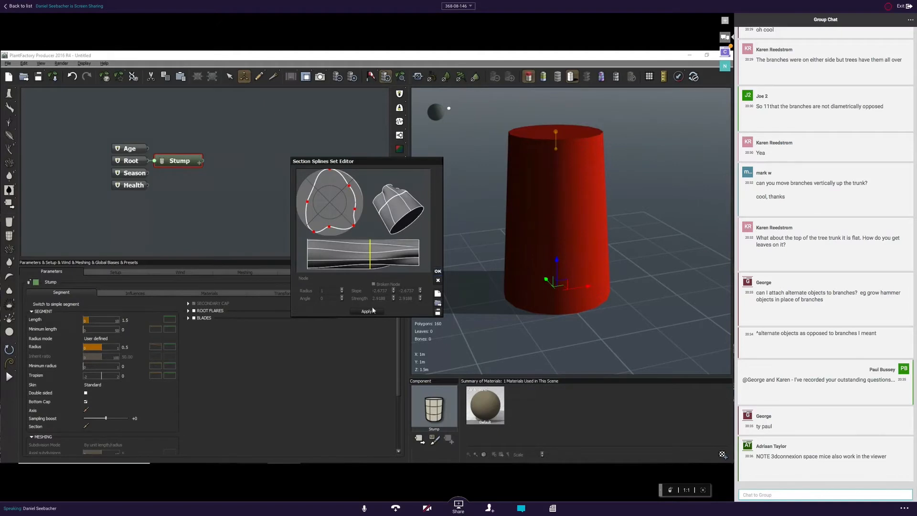
{"action": "left_click", "coordinate": [436, 274]}
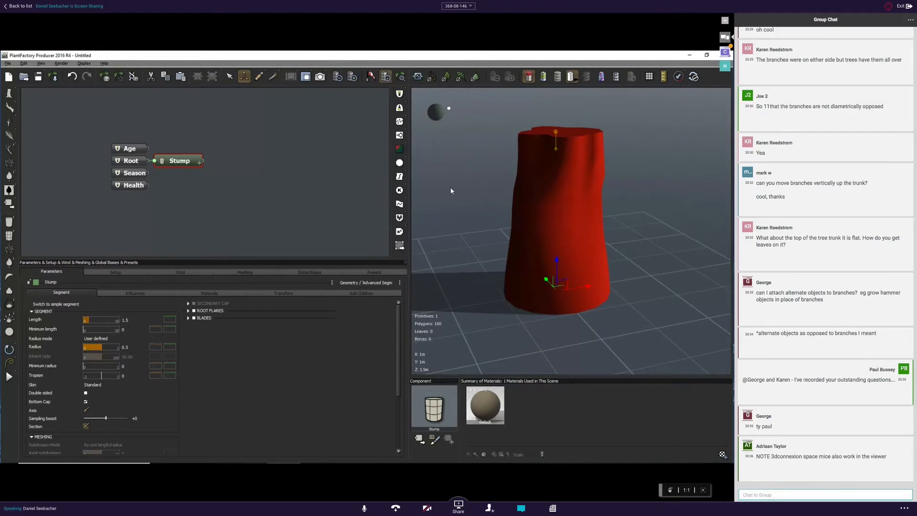
Show the wireframe and raise the stump's mesh density to 1248 polygons.
{"action": "left_click", "coordinate": [348, 182]}
{"action": "left_click_drag", "start_coordinate": [629, 219], "coordinate": [552, 246]}
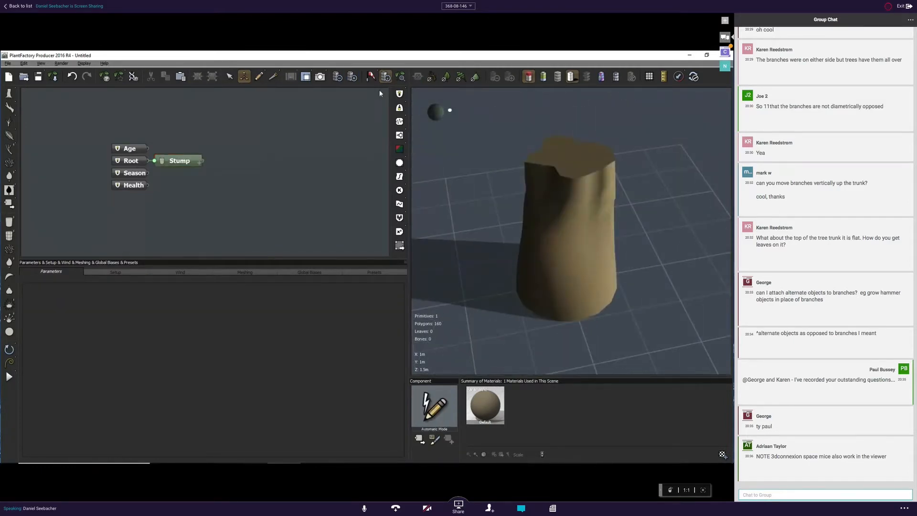
{"action": "left_click", "coordinate": [557, 77]}
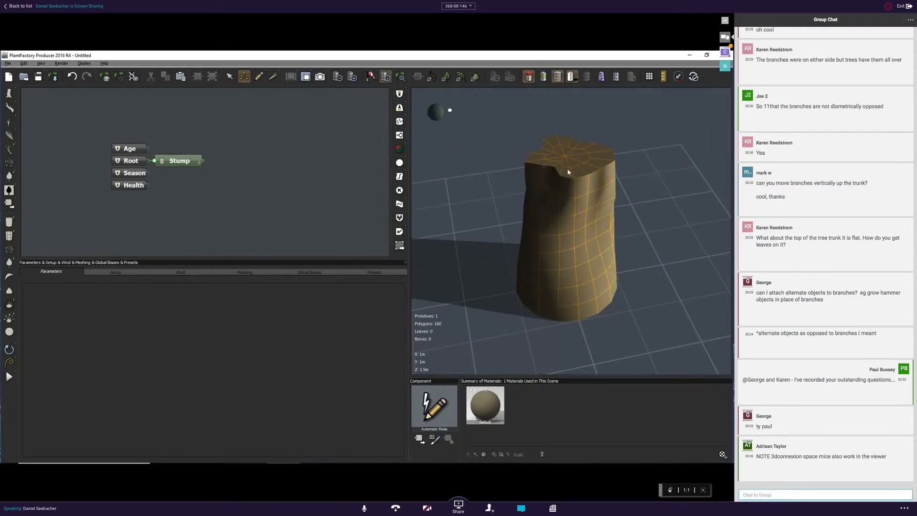
{"action": "left_click", "coordinate": [355, 77]}
{"action": "right_click_drag", "start_coordinate": [519, 231], "coordinate": [541, 207]}
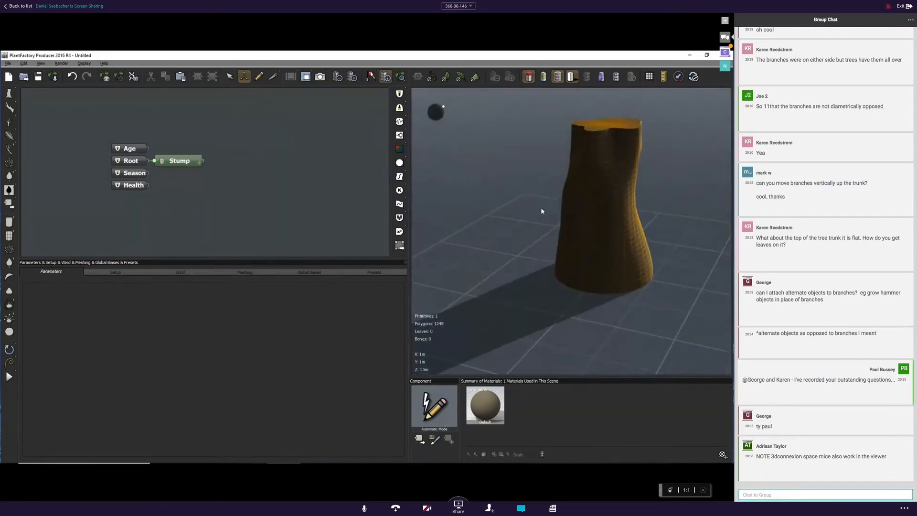
{"action": "right_click", "coordinate": [334, 191]}
{"action": "left_click", "coordinate": [497, 229]}
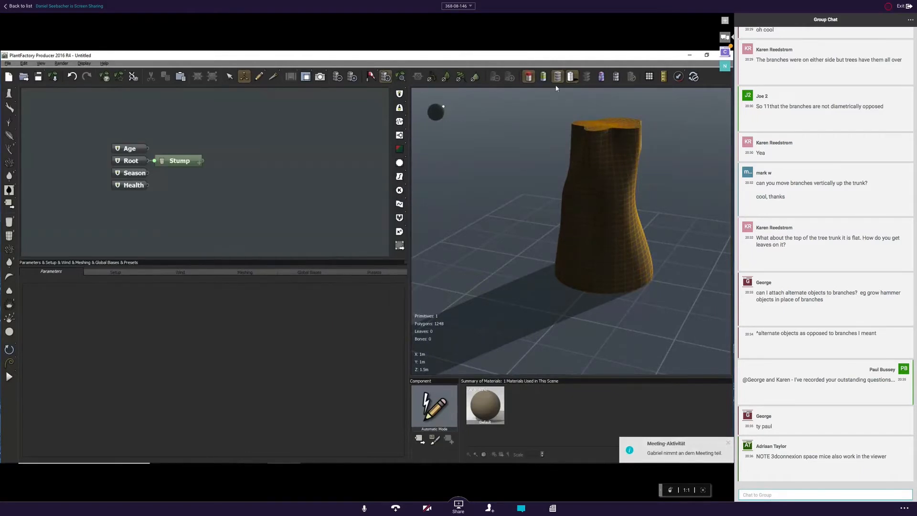
Hide the wireframe, view the stump from above, and move the Stump node right in the graph.
{"action": "left_click", "coordinate": [558, 77]}
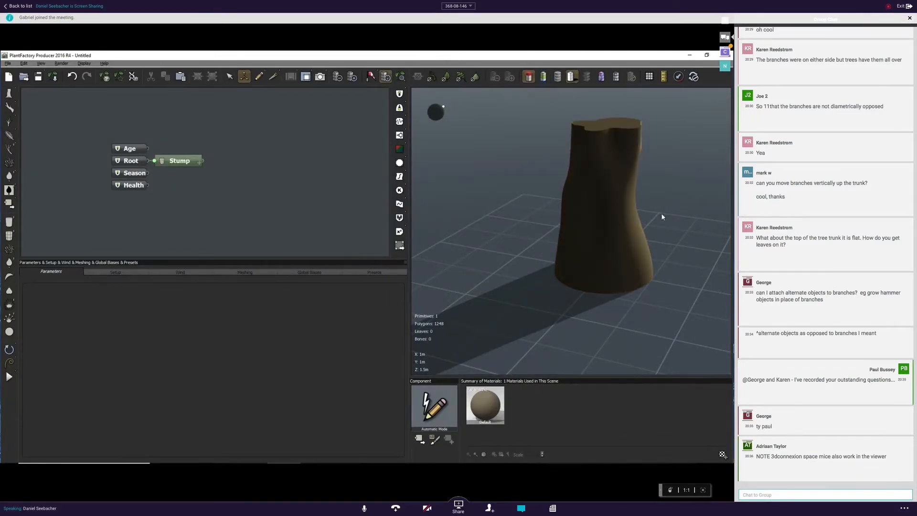
{"action": "mouse_move", "coordinate": [648, 211]}
{"action": "left_mouse_down"}
{"action": "mouse_move", "coordinate": [571, 208]}
{"action": "mouse_move", "coordinate": [528, 246]}
{"action": "mouse_move", "coordinate": [528, 260]}
{"action": "left_mouse_up"}
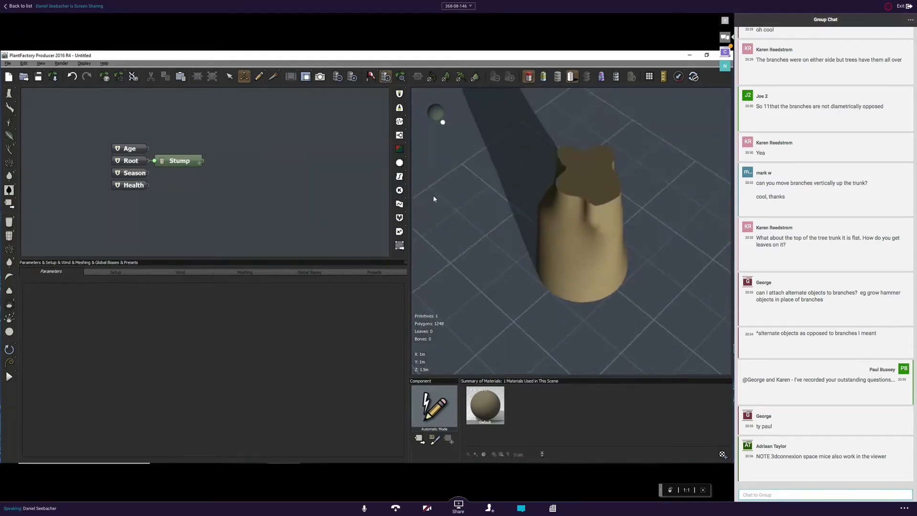
{"action": "left_click_drag", "start_coordinate": [176, 162], "coordinate": [243, 152]}
{"action": "left_click", "coordinate": [243, 152]}
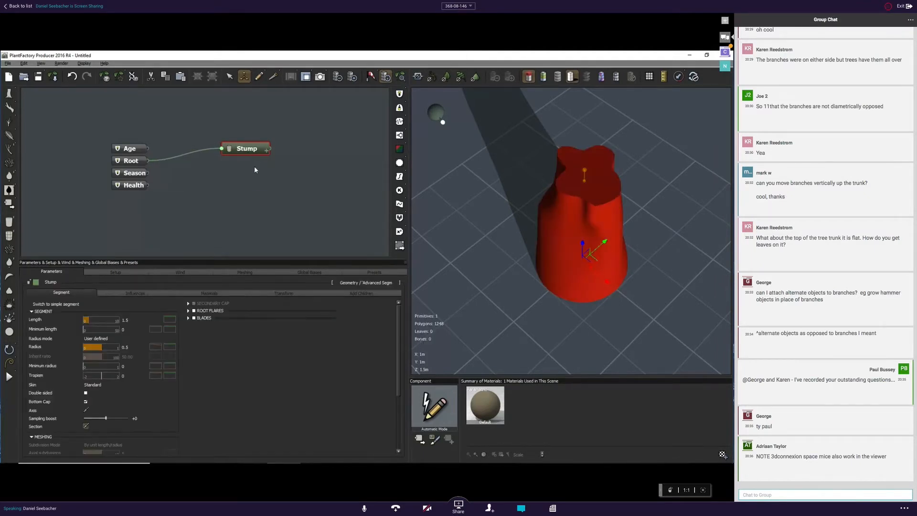
Expand the Stump node's parameter rows and draft a welcome greeting to a new attendee in the group chat.
{"action": "left_click", "coordinate": [268, 151]}
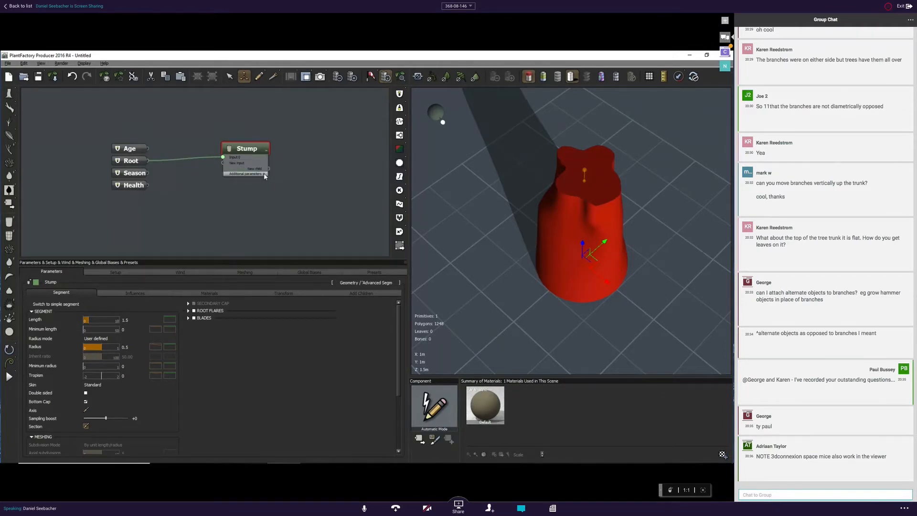
{"action": "left_click", "coordinate": [263, 173]}
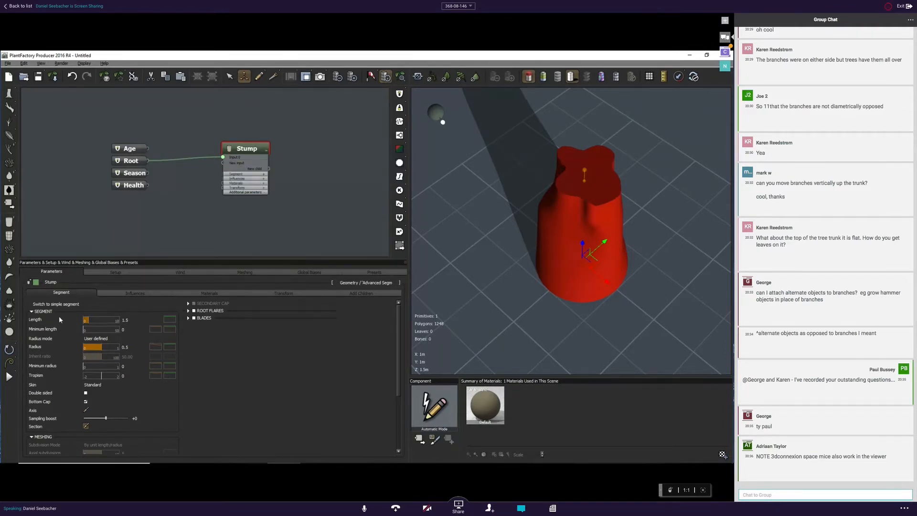
{"action": "left_click", "coordinate": [775, 494]}
{"action": "type", "text": "Welcome Gabriel"}
Move the Stump node up and right in the graph and send the chat greeting.
{"action": "left_click_drag", "start_coordinate": [269, 166], "coordinate": [293, 158]}
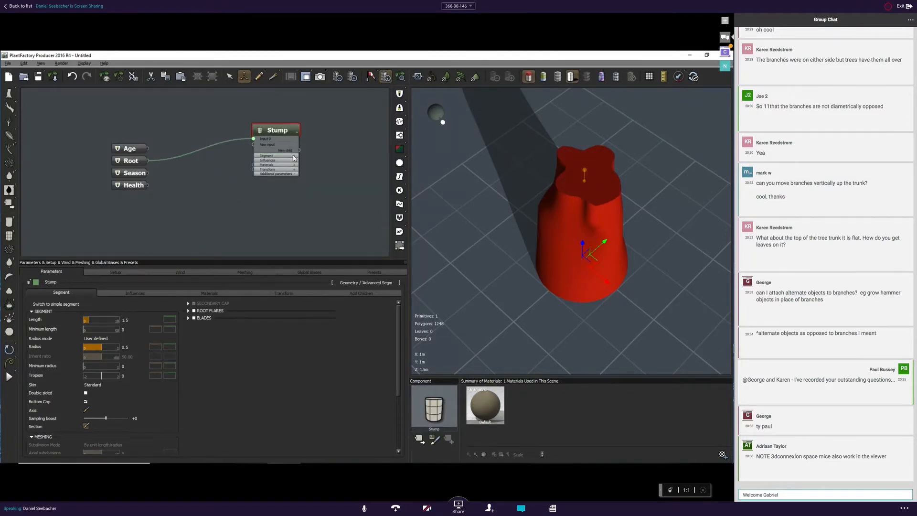
{"action": "left_click", "coordinate": [293, 156]}
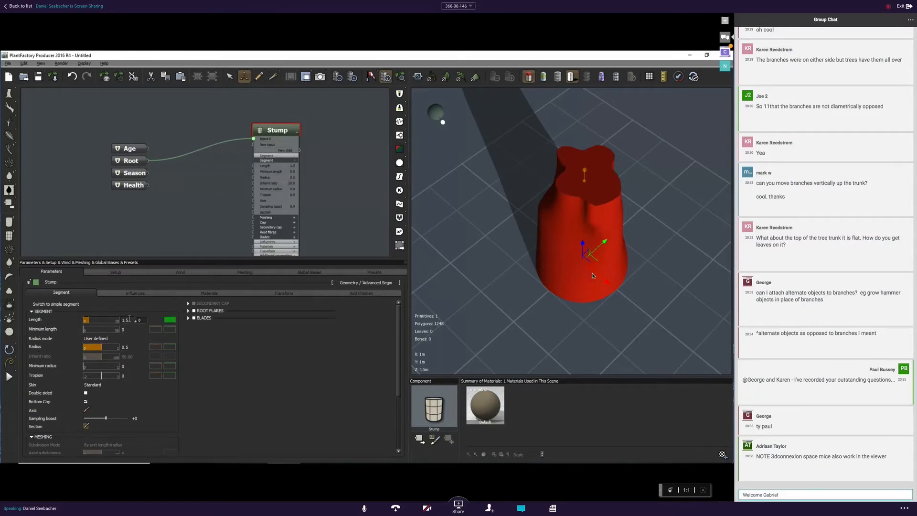
{"action": "left_click_drag", "start_coordinate": [274, 131], "coordinate": [299, 114]}
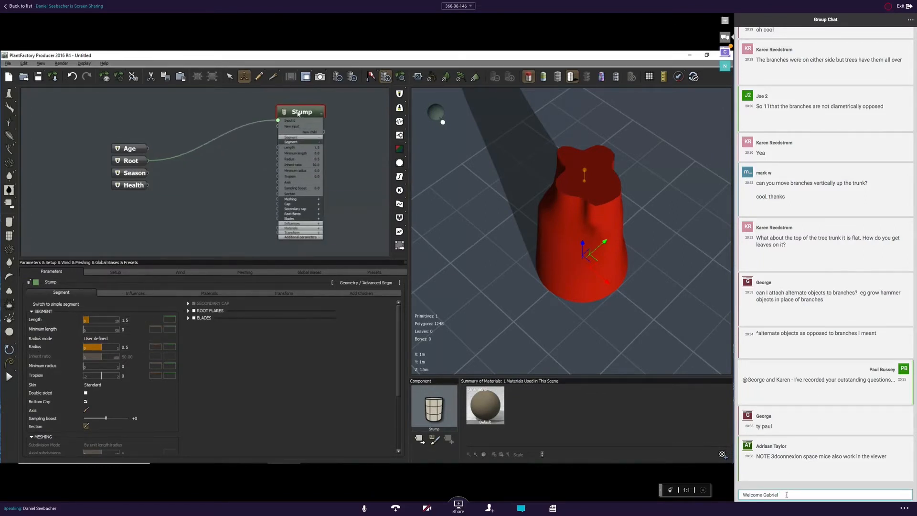
{"action": "key", "text": "Return"}
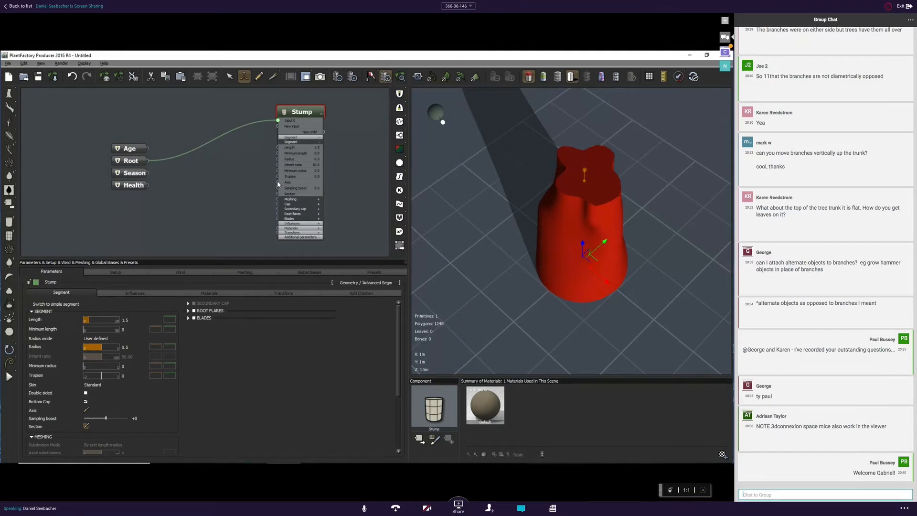
Fold the Stump node's parameter groups back up and view the stump from the side.
{"action": "left_click", "coordinate": [320, 141]}
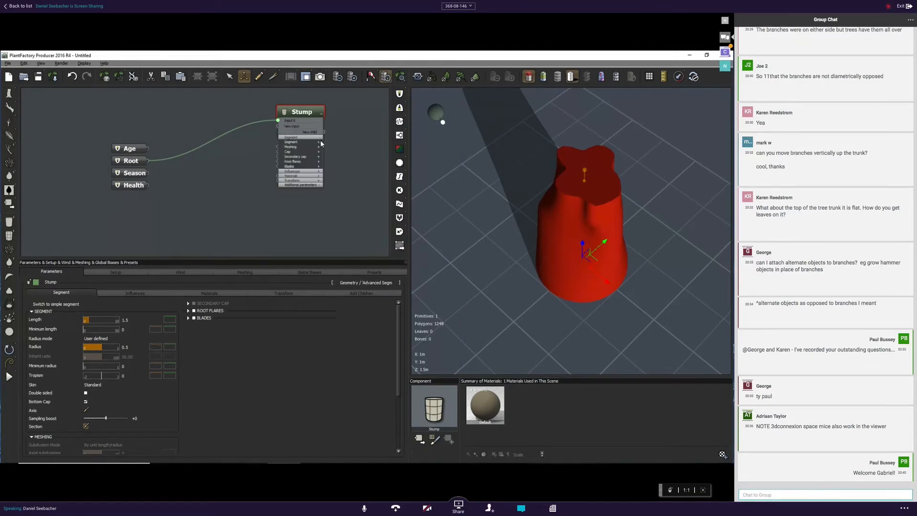
{"action": "left_click", "coordinate": [319, 137]}
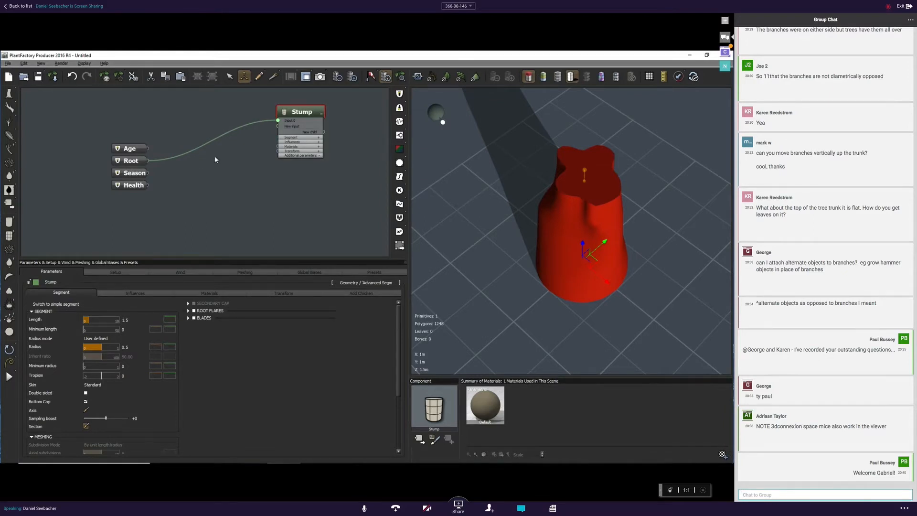
{"action": "right_click_drag", "start_coordinate": [617, 299], "coordinate": [563, 234]}
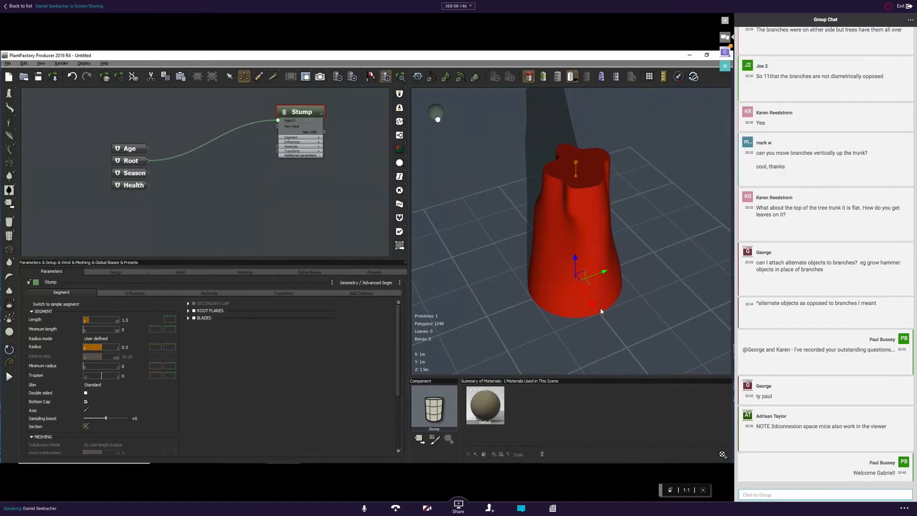
Pan the node graph and bring up the new-node menu's Fractal submenu.
{"action": "middle_click_drag", "start_coordinate": [261, 199], "coordinate": [235, 194]}
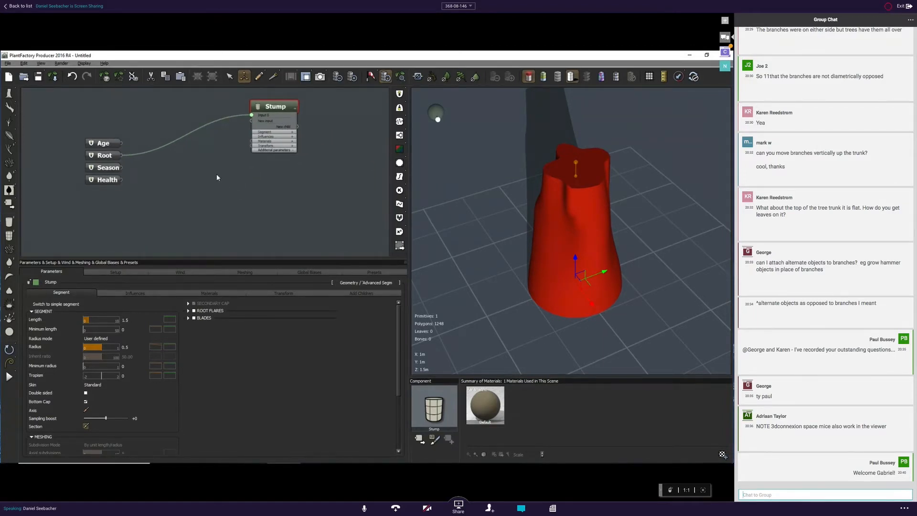
{"action": "right_click", "coordinate": [211, 163]}
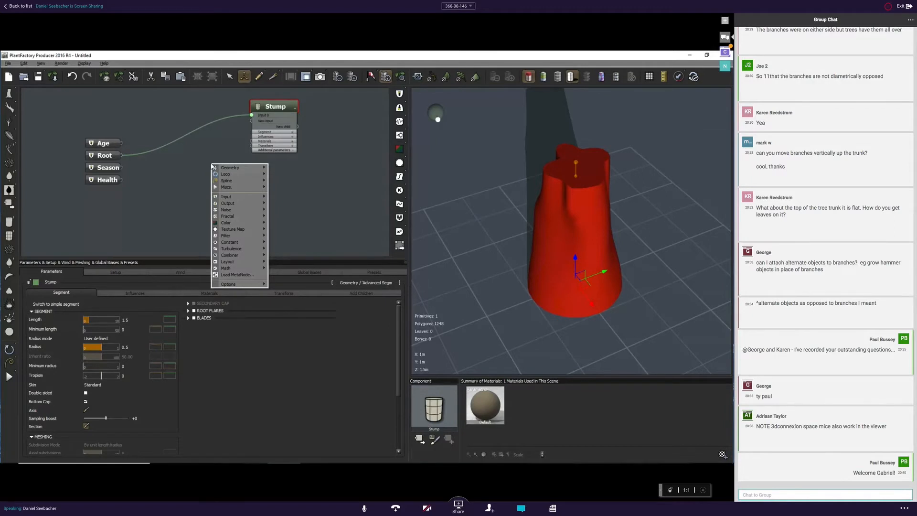
{"action": "mouse_move", "coordinate": [231, 213]}
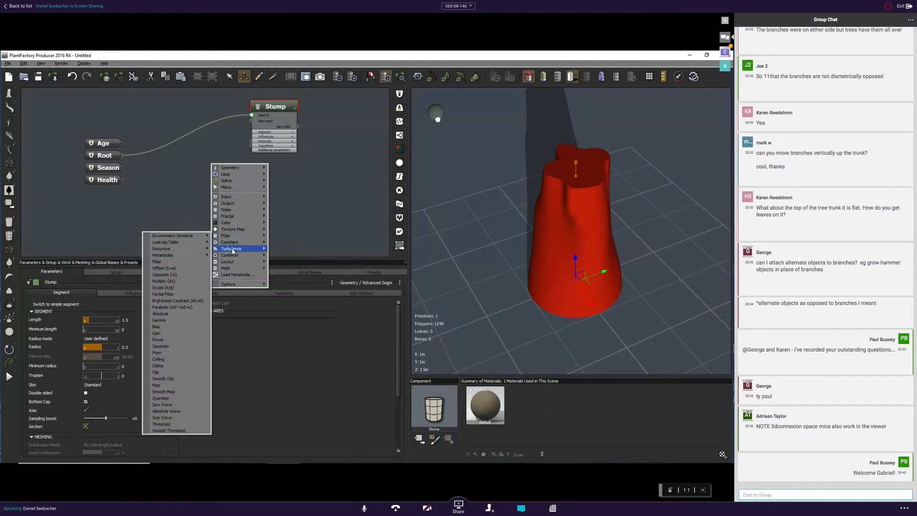
{"action": "mouse_move", "coordinate": [232, 254]}
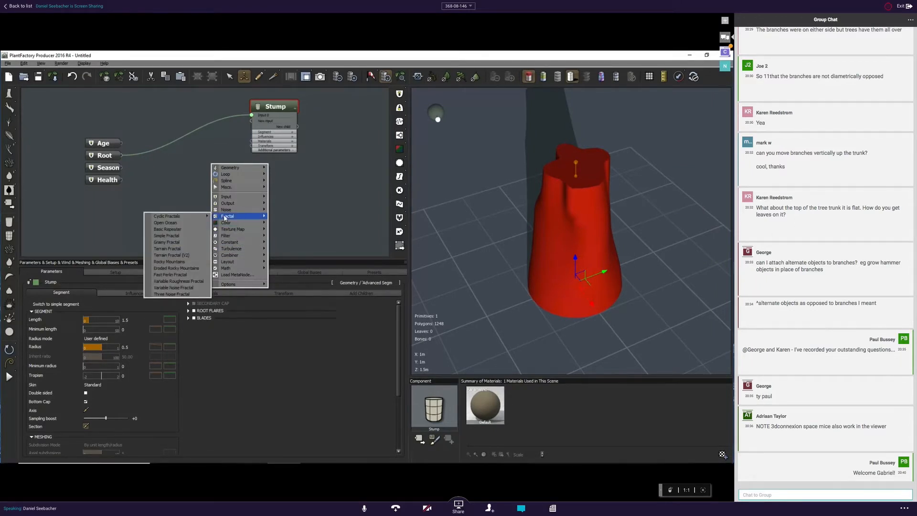
Add a Simple Fractal node and place it beside the input nodes.
{"action": "left_click", "coordinate": [176, 236]}
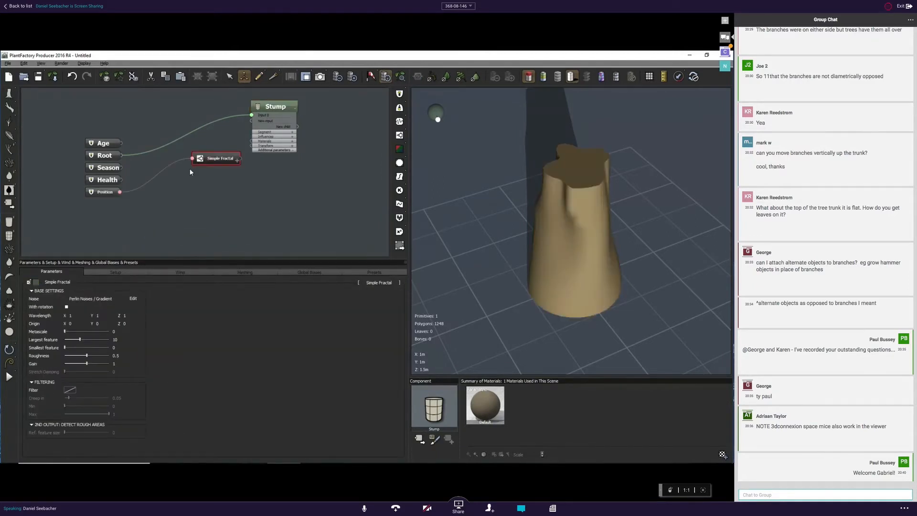
{"action": "left_click_drag", "start_coordinate": [207, 161], "coordinate": [174, 178]}
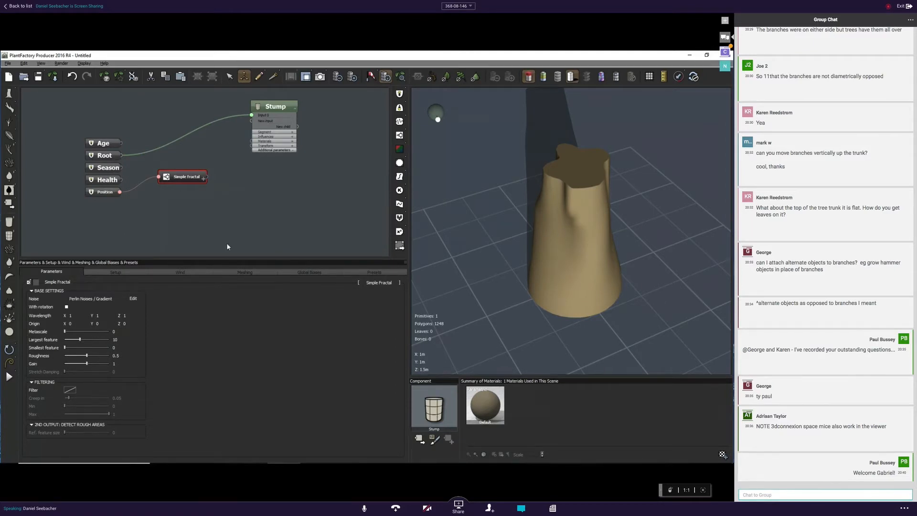
{"action": "left_click", "coordinate": [273, 96]}
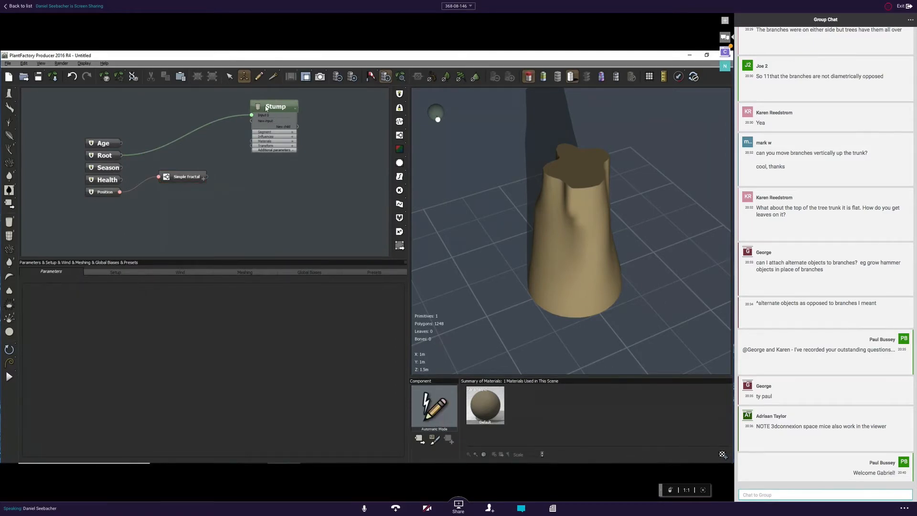
Show the Stump's material settings with Segment Body Displacement expanded.
{"action": "left_click", "coordinate": [266, 109]}
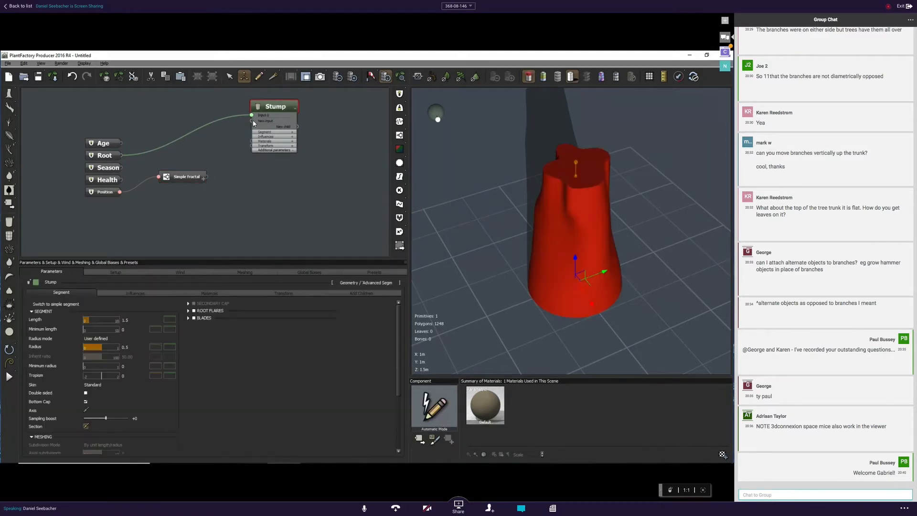
{"action": "left_click", "coordinate": [217, 295]}
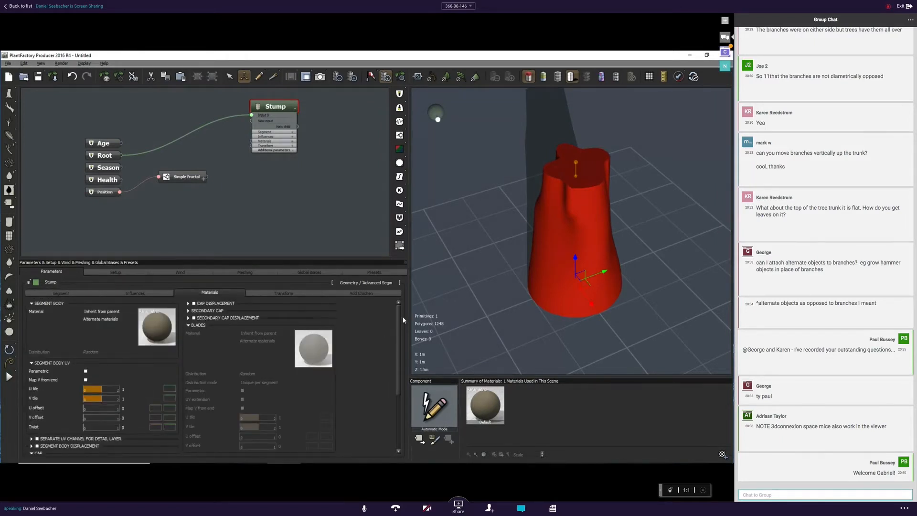
{"action": "scroll", "coordinate": [400, 435], "scroll_direction": "down", "scroll_amount": 3}
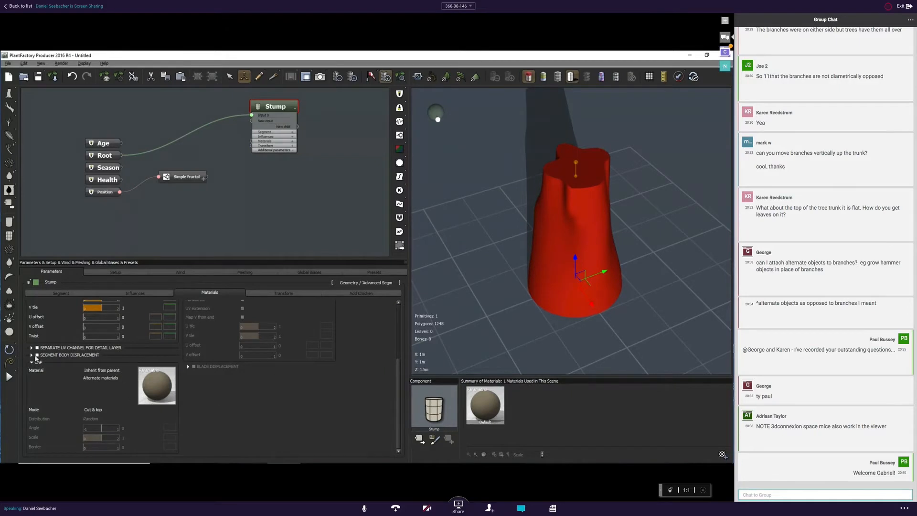
{"action": "left_click", "coordinate": [32, 355]}
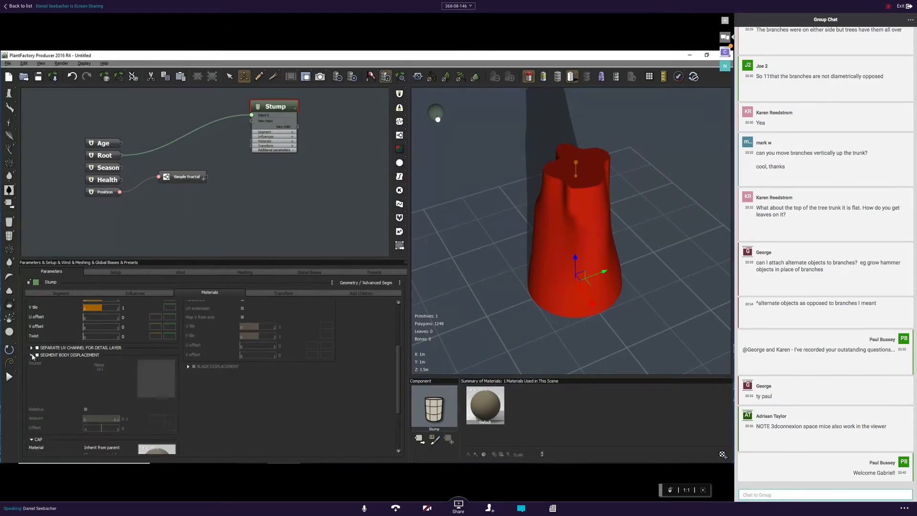
Enable the Stump's segment body displacement with Amount 1.
{"action": "left_click", "coordinate": [37, 355]}
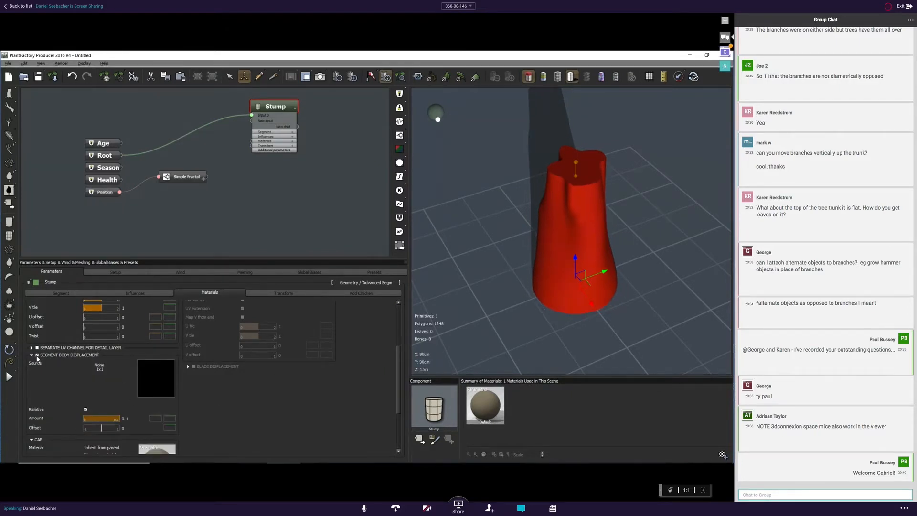
{"action": "left_click_drag", "start_coordinate": [158, 229], "coordinate": [160, 220]}
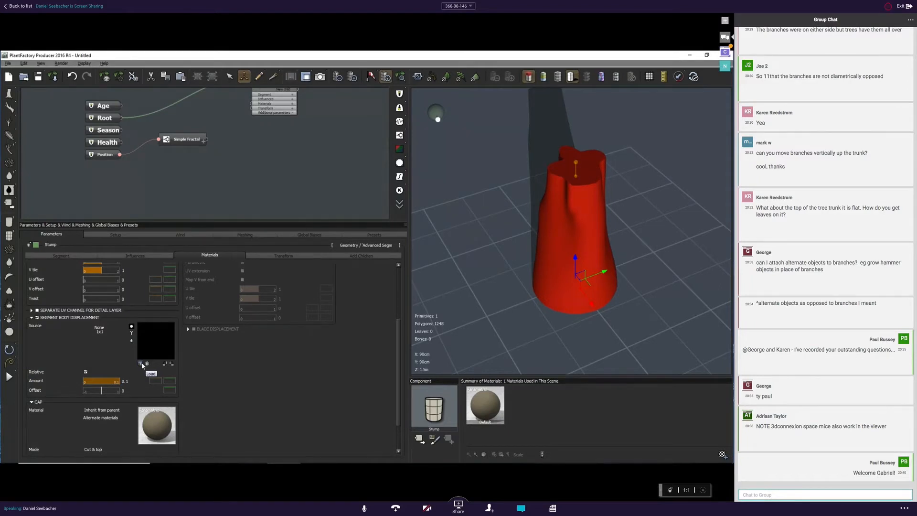
{"action": "middle_click_drag", "start_coordinate": [229, 135], "coordinate": [209, 169]}
{"action": "left_click_drag", "start_coordinate": [250, 113], "coordinate": [264, 140]}
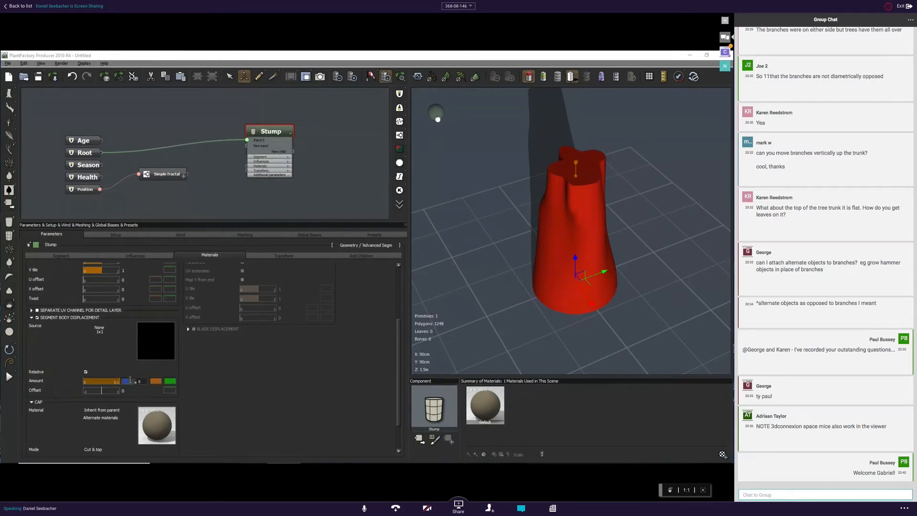
{"action": "type", "text": "1"}
{"action": "key", "text": "Return"}
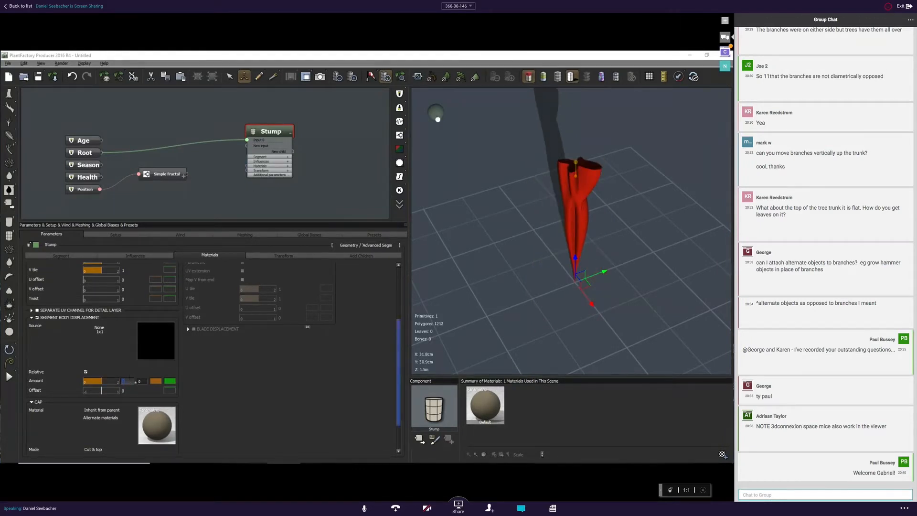
Wire the displacement Source to the Simple Fractal node's Altitude output.
{"action": "left_click", "coordinate": [287, 166]}
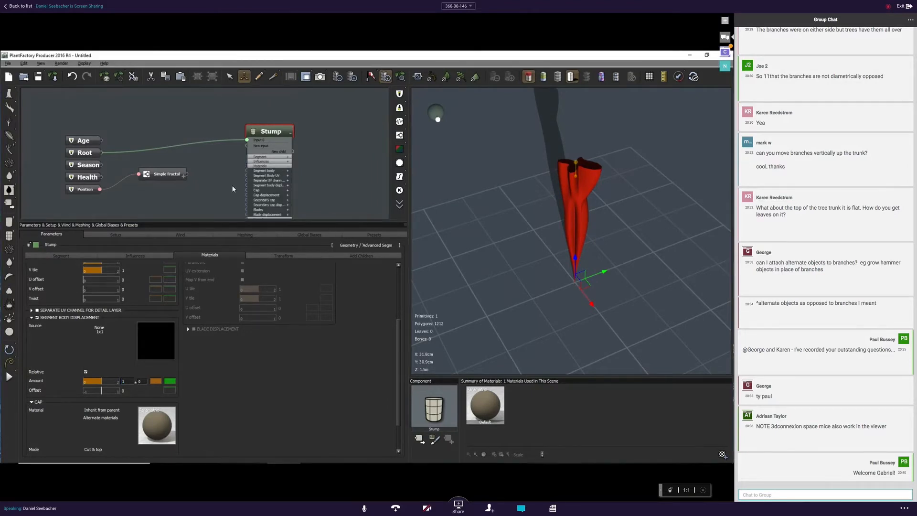
{"action": "scroll", "coordinate": [312, 176], "scroll_direction": "down", "scroll_amount": 1}
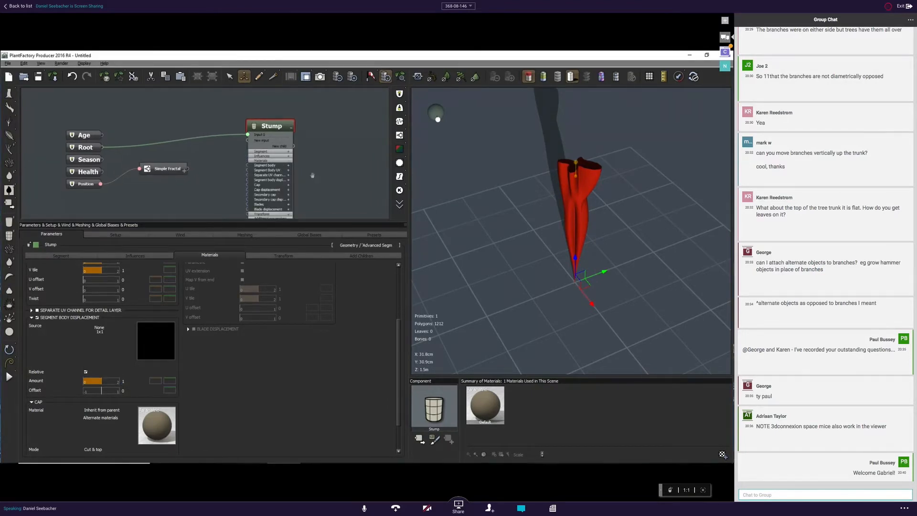
{"action": "middle_click_drag", "start_coordinate": [313, 175], "coordinate": [318, 155]}
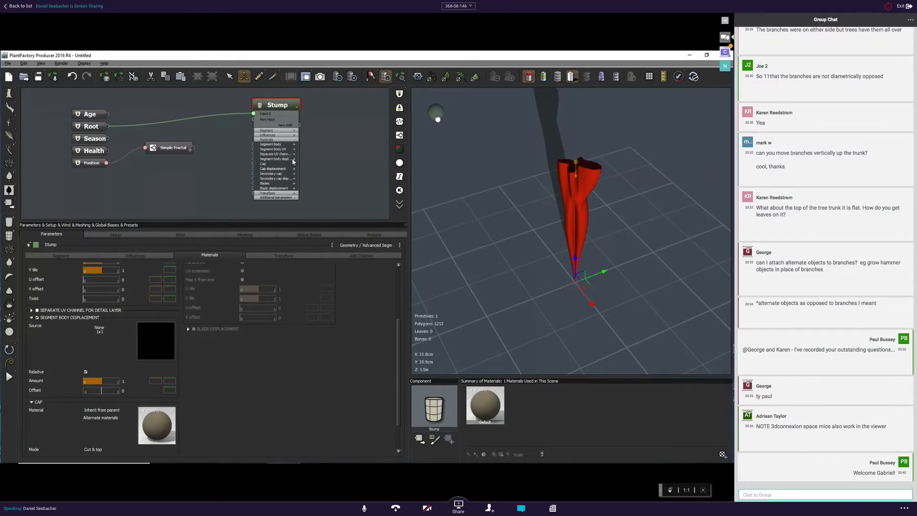
{"action": "left_click", "coordinate": [294, 160]}
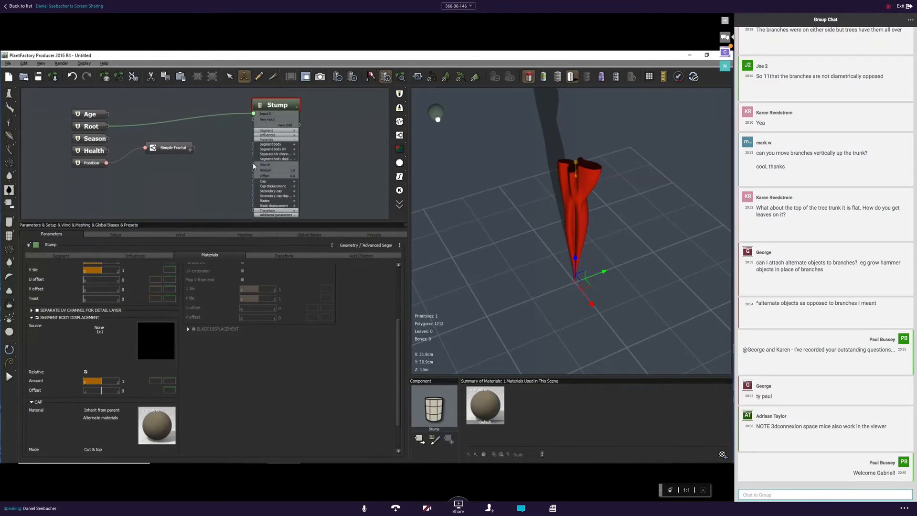
{"action": "left_click_drag", "start_coordinate": [255, 165], "coordinate": [189, 148]}
{"action": "left_click", "coordinate": [199, 152]}
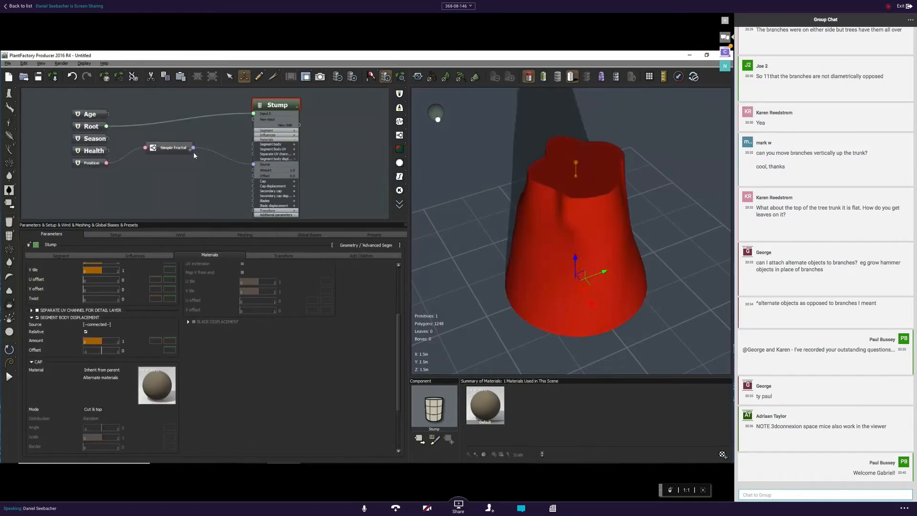
Set the Simple Fractal node's Largest feature to 1.
{"action": "left_click", "coordinate": [158, 147]}
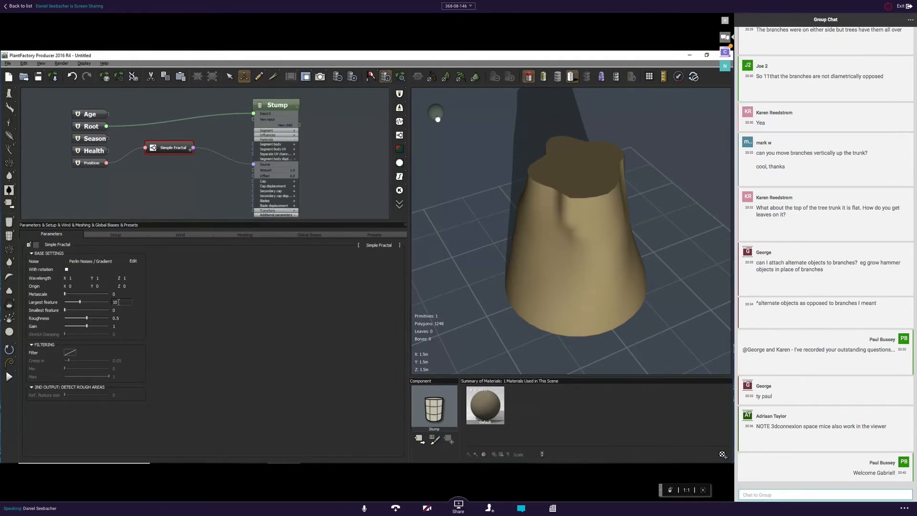
{"action": "double_click", "coordinate": [119, 302]}
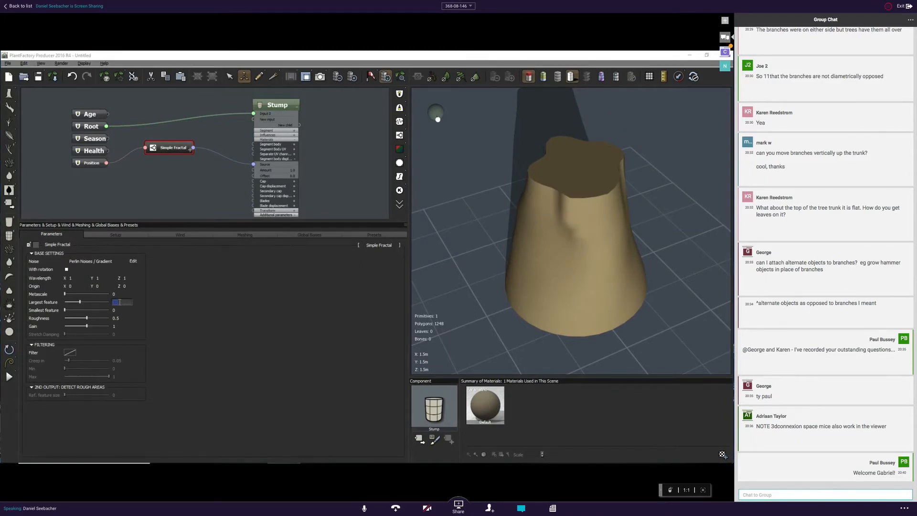
{"action": "type", "text": "1"}
{"action": "key", "text": "Return"}
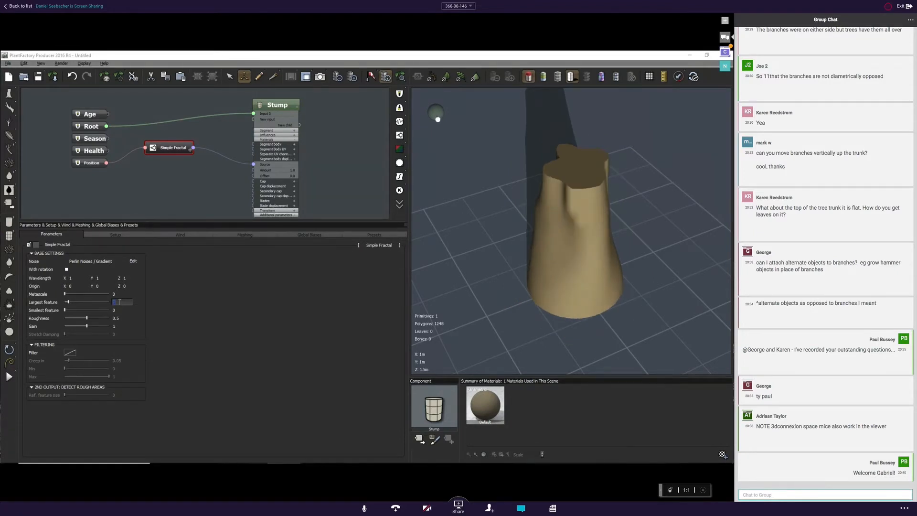
{"action": "left_click", "coordinate": [79, 276]}
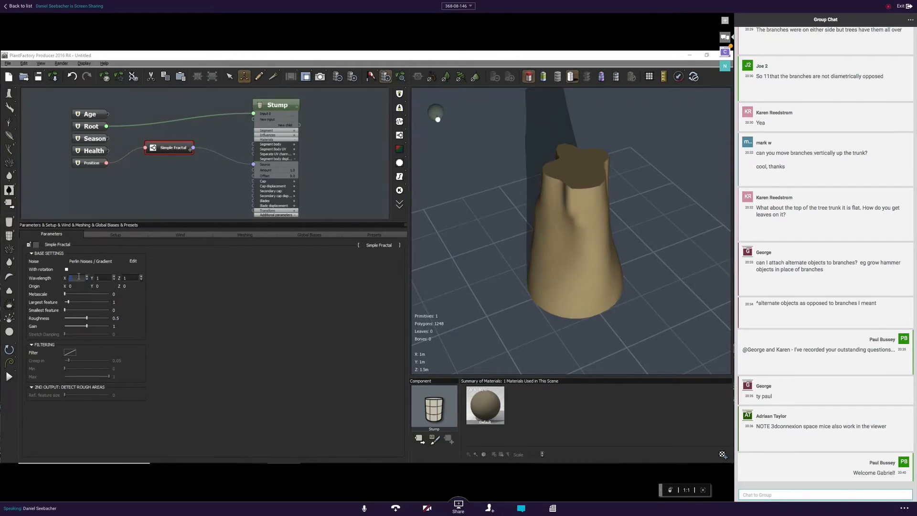
Switch the Simple Fractal noise to Flat Patterns > Water Cress and orbit around the lumpy stump.
{"action": "left_click", "coordinate": [119, 261]}
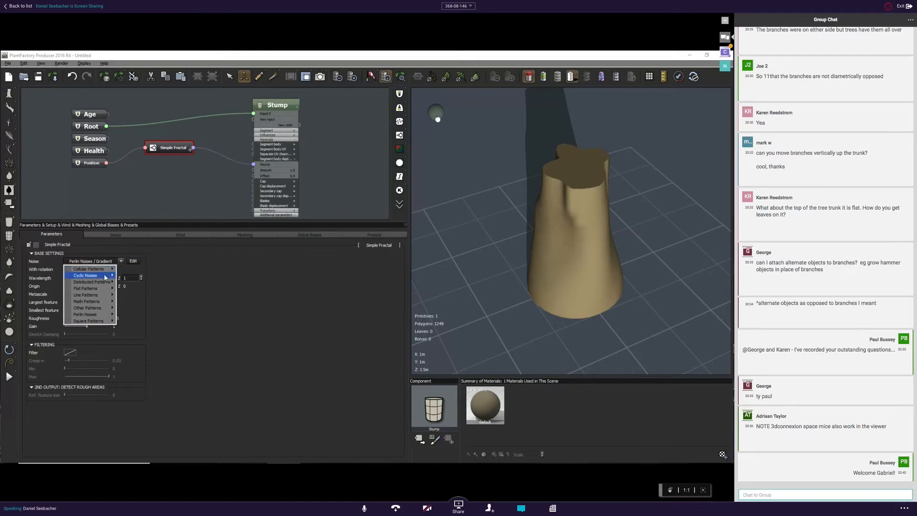
{"action": "mouse_move", "coordinate": [98, 307]}
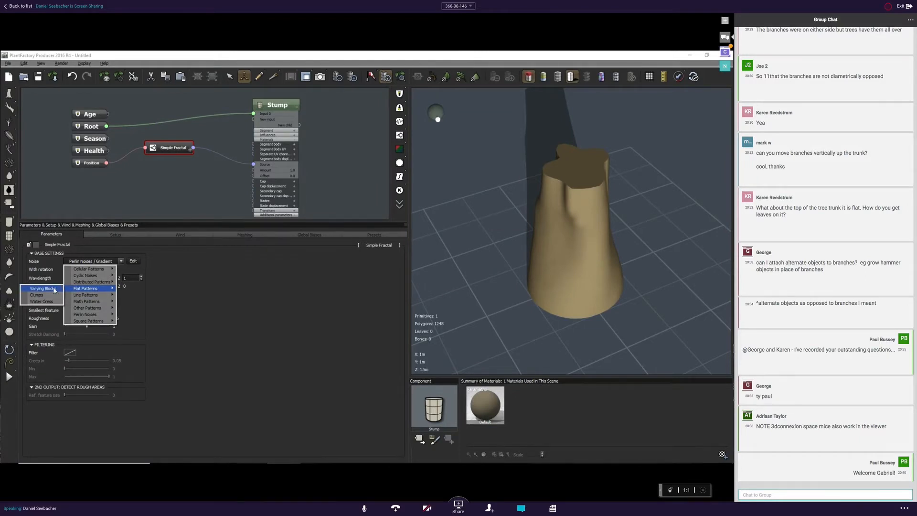
{"action": "left_click", "coordinate": [49, 302]}
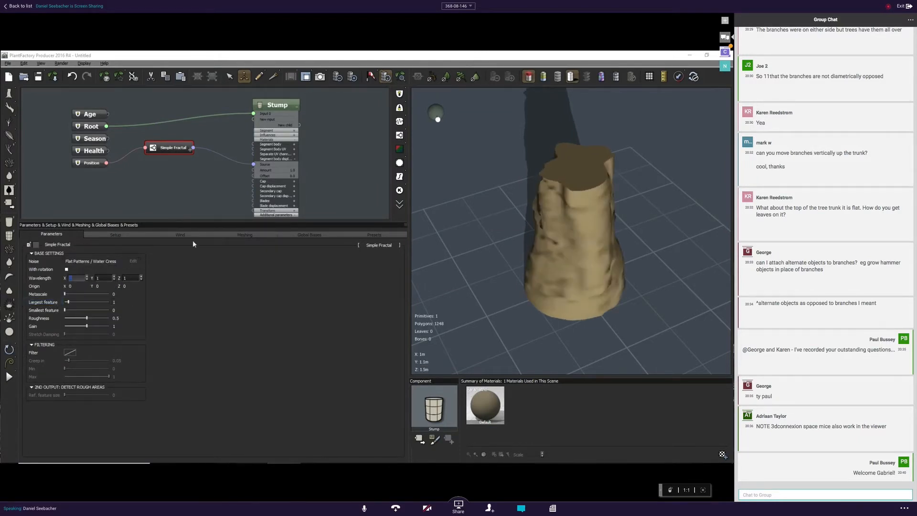
{"action": "left_click_drag", "start_coordinate": [615, 297], "coordinate": [454, 134]}
{"action": "scroll", "coordinate": [511, 192], "scroll_direction": "down", "scroll_amount": 2}
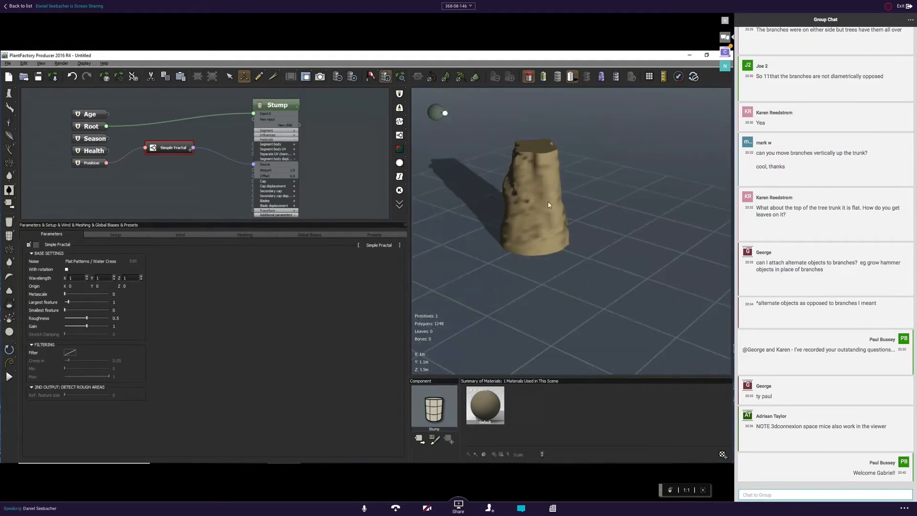
{"action": "left_click_drag", "start_coordinate": [555, 204], "coordinate": [510, 204]}
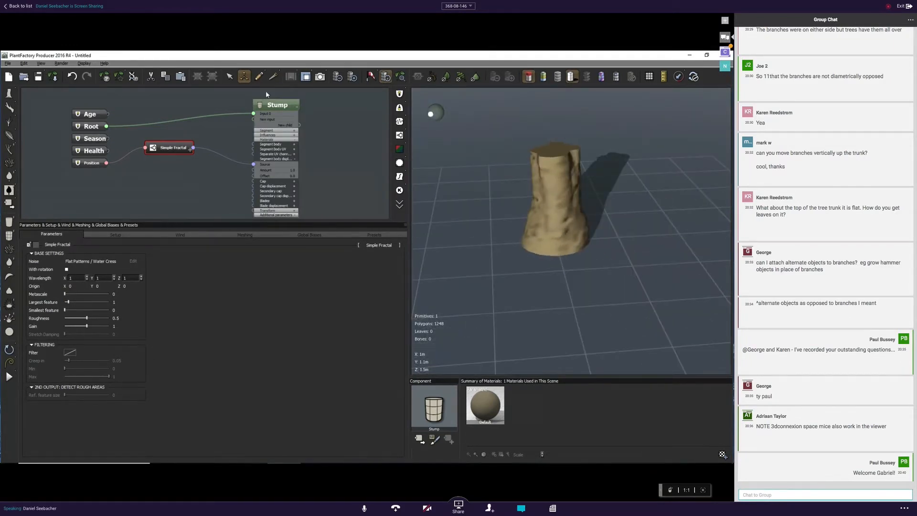
Raise the mesh subdivision and set Simple Fractal Wavelength X to 0.13 and Z to 5.
{"action": "left_click", "coordinate": [352, 77]}
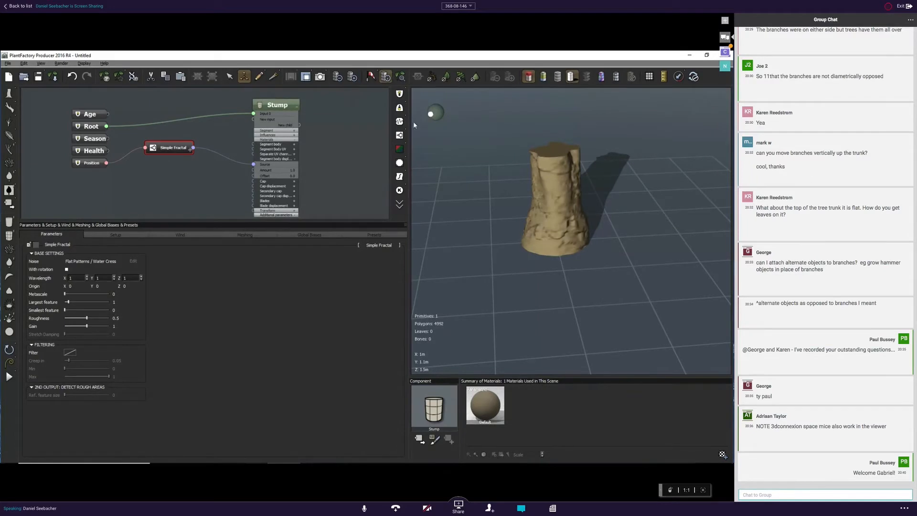
{"action": "left_click_drag", "start_coordinate": [508, 204], "coordinate": [489, 206]}
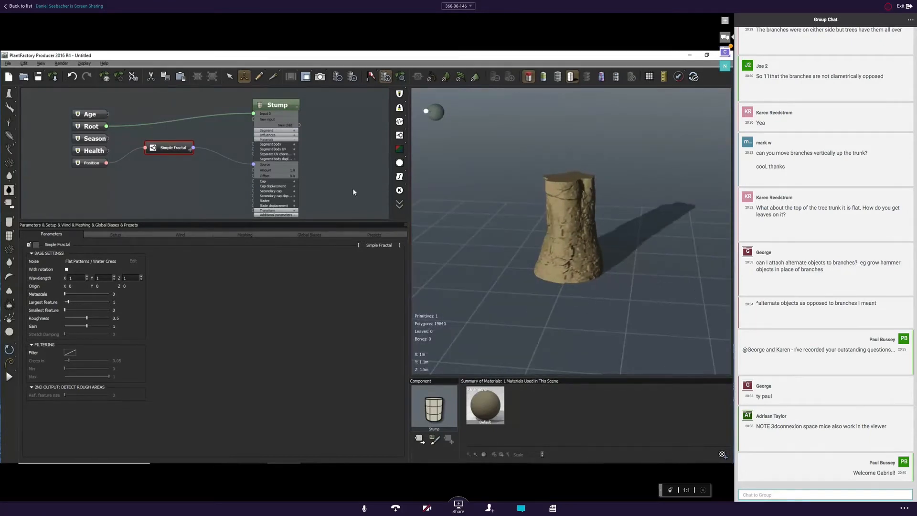
{"action": "double_click", "coordinate": [77, 277]}
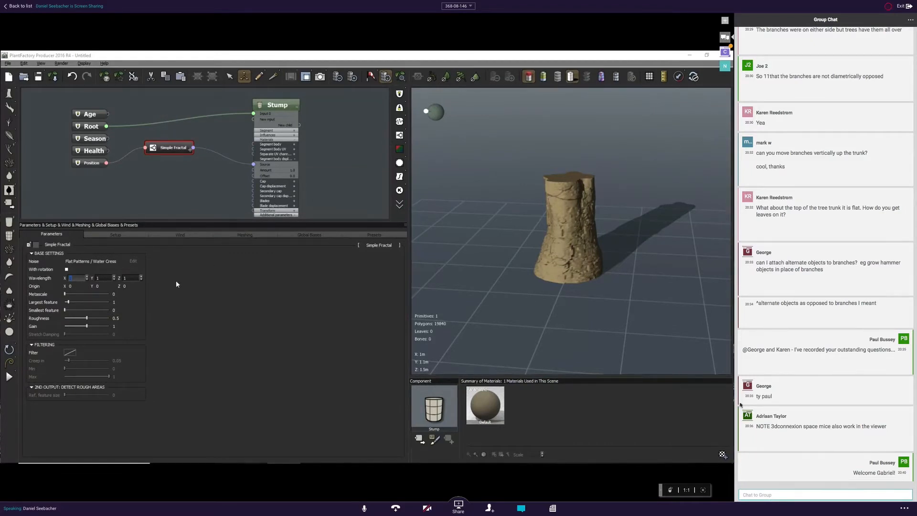
{"action": "type", "text": ".13"}
{"action": "key", "text": "Return"}
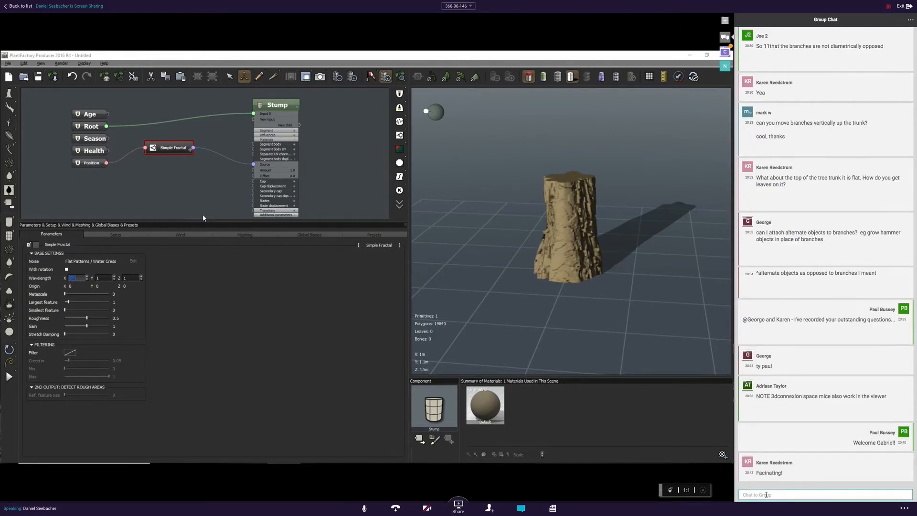
{"action": "left_click", "coordinate": [132, 279]}
{"action": "type", "text": "5"}
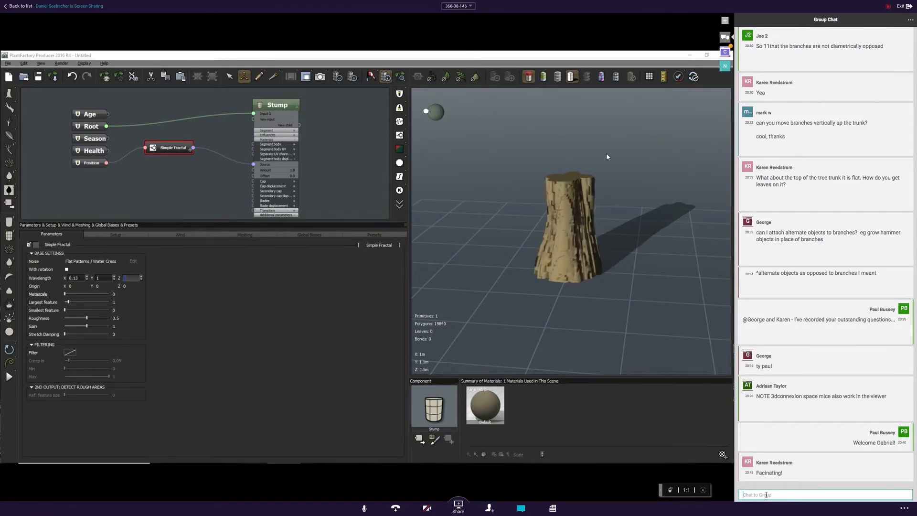
Frame and inspect the ridged stump, then spread the fractal and input nodes apart.
{"action": "right_click_drag", "start_coordinate": [613, 239], "coordinate": [569, 233]}
{"action": "scroll", "coordinate": [569, 234], "scroll_direction": "up", "scroll_amount": 3}
{"action": "scroll", "coordinate": [570, 233], "scroll_direction": "down", "scroll_amount": 8}
{"action": "type", "text": "What do"}
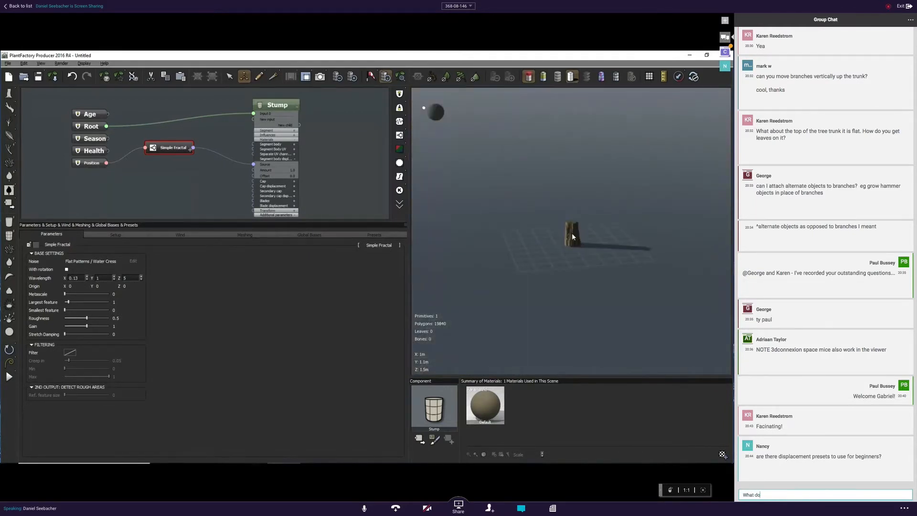
{"action": "scroll", "coordinate": [571, 233], "scroll_direction": "up", "scroll_amount": 10}
{"action": "type", "text": "you think"}
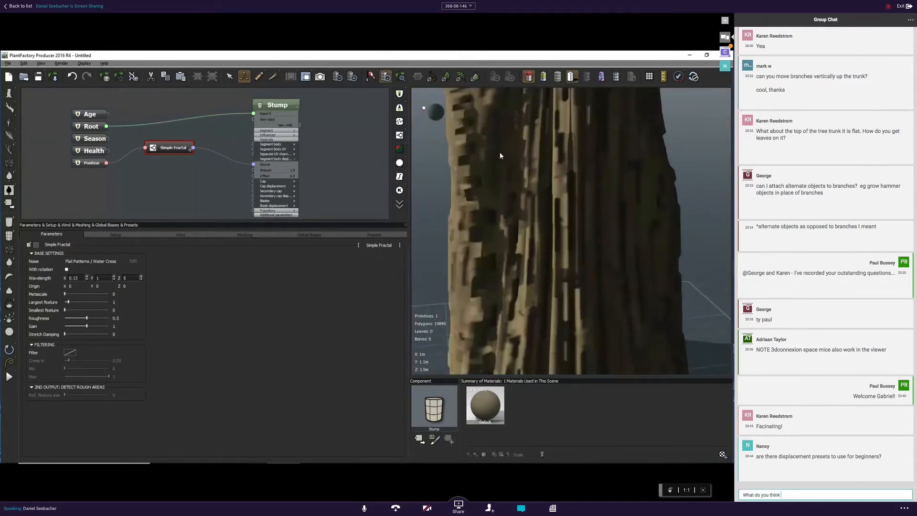
{"action": "scroll", "coordinate": [500, 152], "scroll_direction": "down", "scroll_amount": 6}
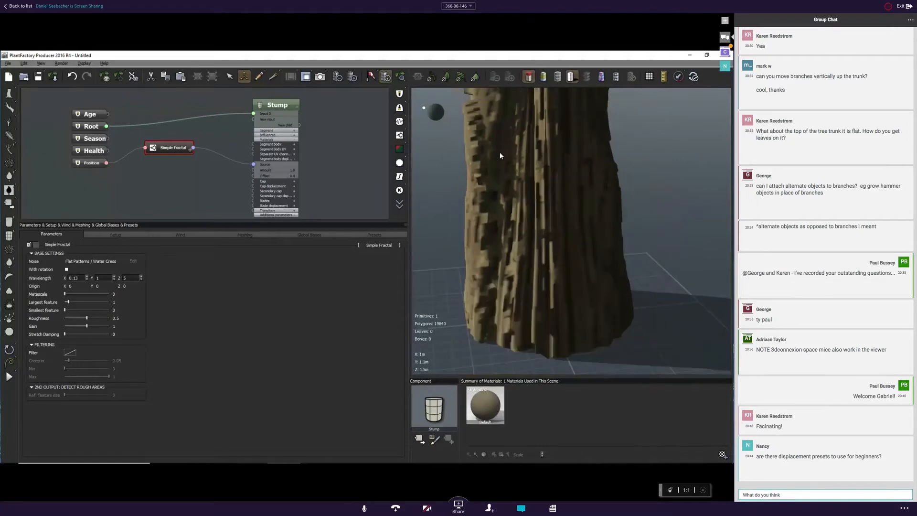
{"action": "left_click", "coordinate": [400, 77]}
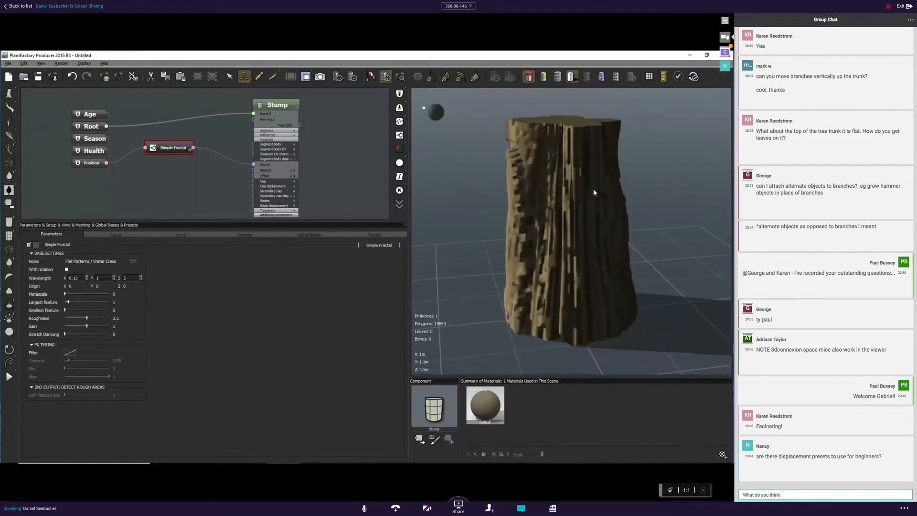
{"action": "right_click_drag", "start_coordinate": [634, 223], "coordinate": [648, 205]}
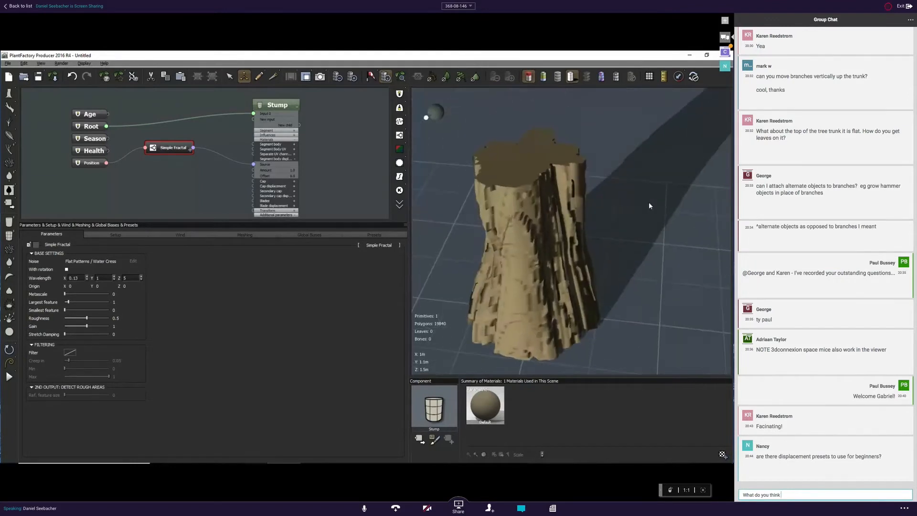
{"action": "left_click", "coordinate": [401, 78]}
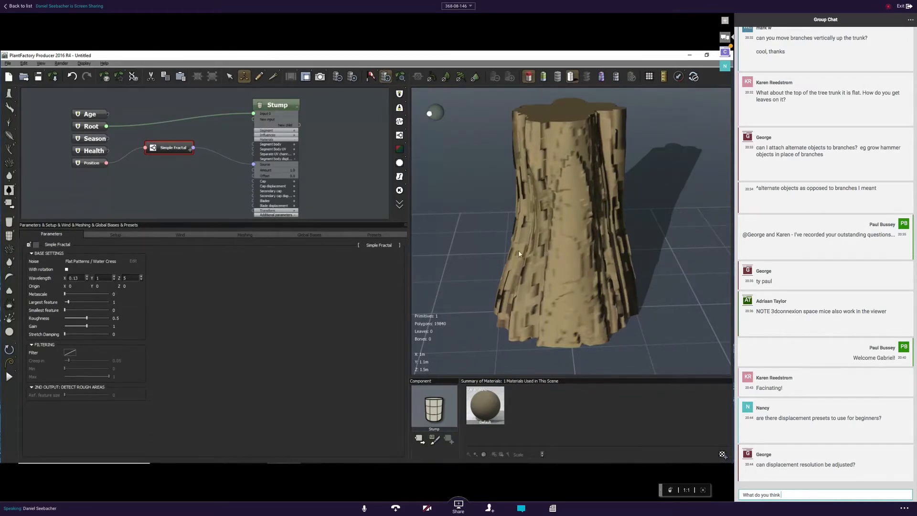
{"action": "left_click_drag", "start_coordinate": [162, 152], "coordinate": [192, 160]}
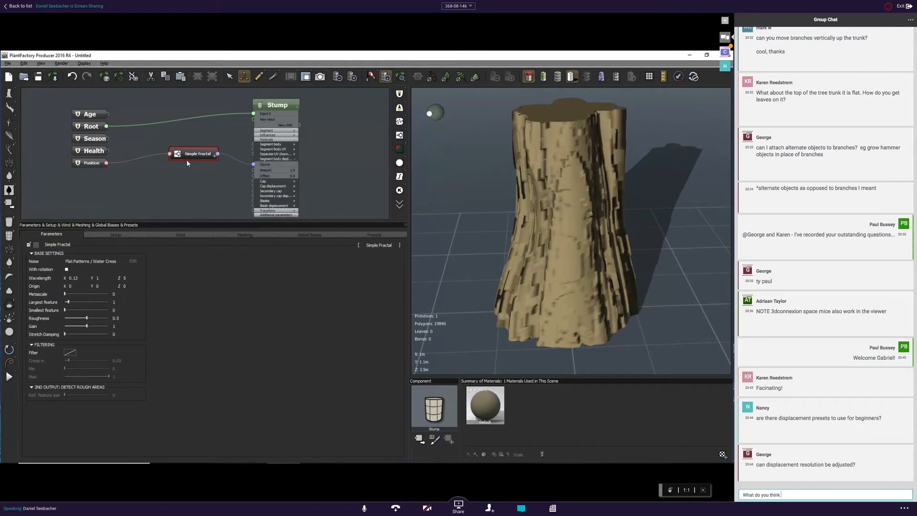
{"action": "left_click_drag", "start_coordinate": [92, 163], "coordinate": [45, 161]}
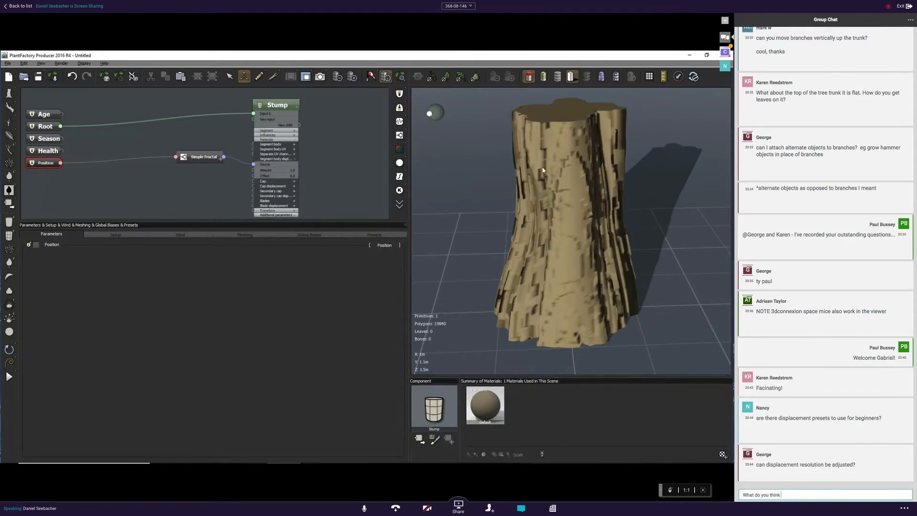
Add a Filter > Recursive > 3D Stratification node and wire it into Simple Fractal's input.
{"action": "right_click", "coordinate": [120, 167]}
{"action": "mouse_move", "coordinate": [123, 171]}
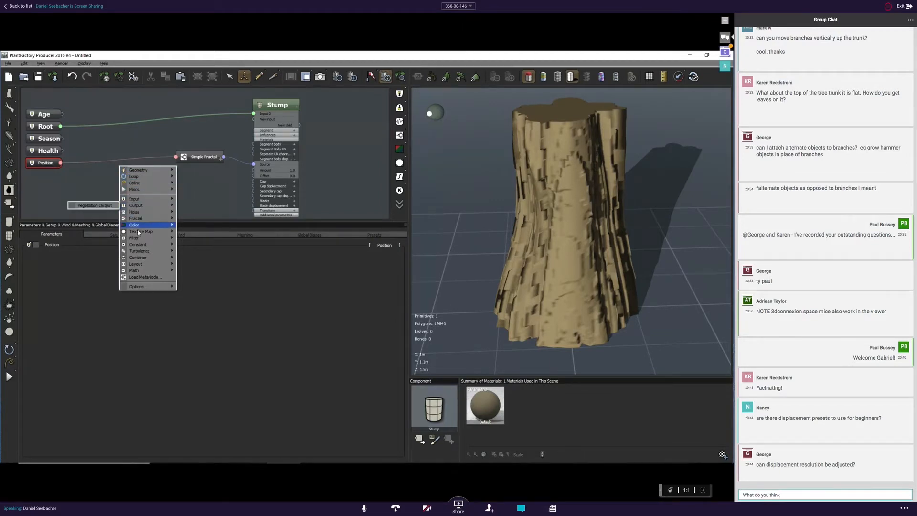
{"action": "mouse_move", "coordinate": [136, 237]}
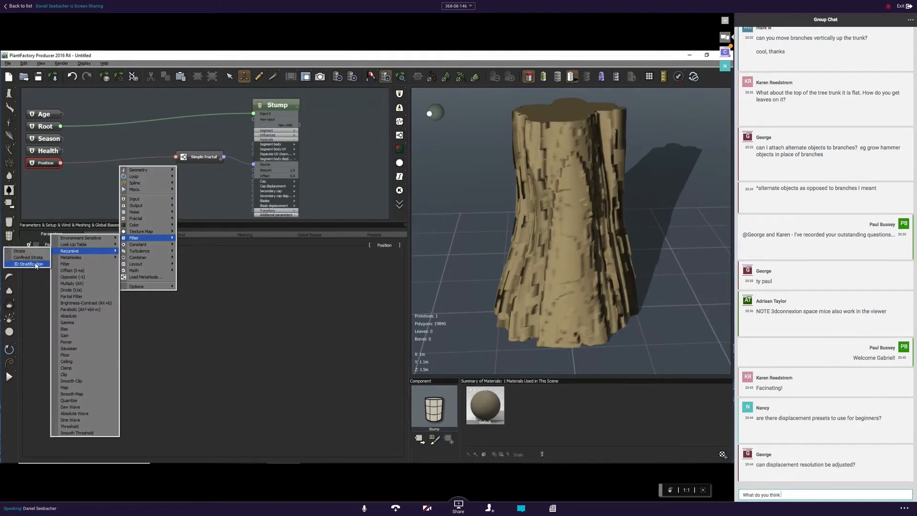
{"action": "left_click", "coordinate": [35, 264]}
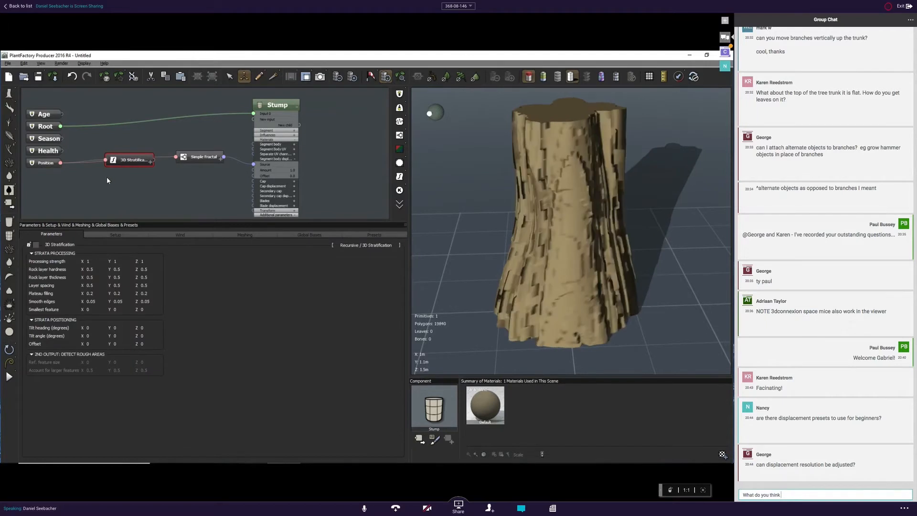
{"action": "left_click_drag", "start_coordinate": [131, 163], "coordinate": [122, 175]}
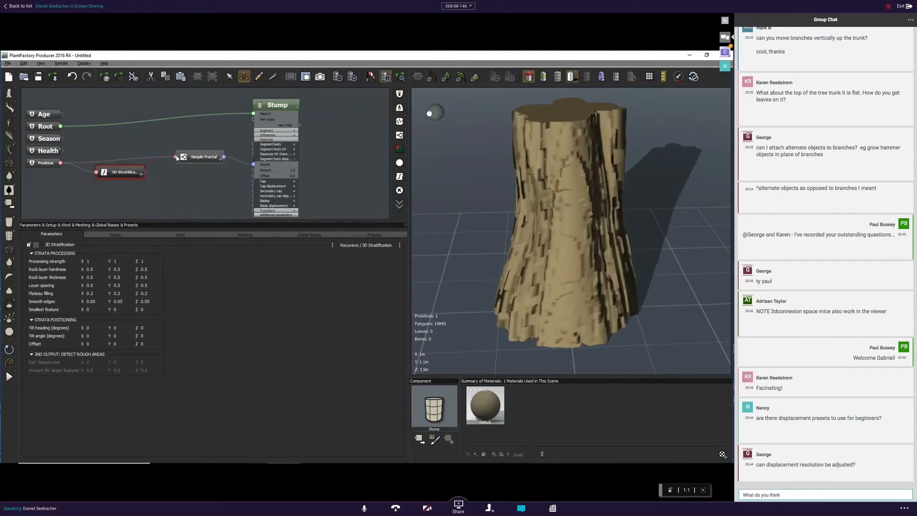
{"action": "left_click_drag", "start_coordinate": [177, 159], "coordinate": [144, 173]}
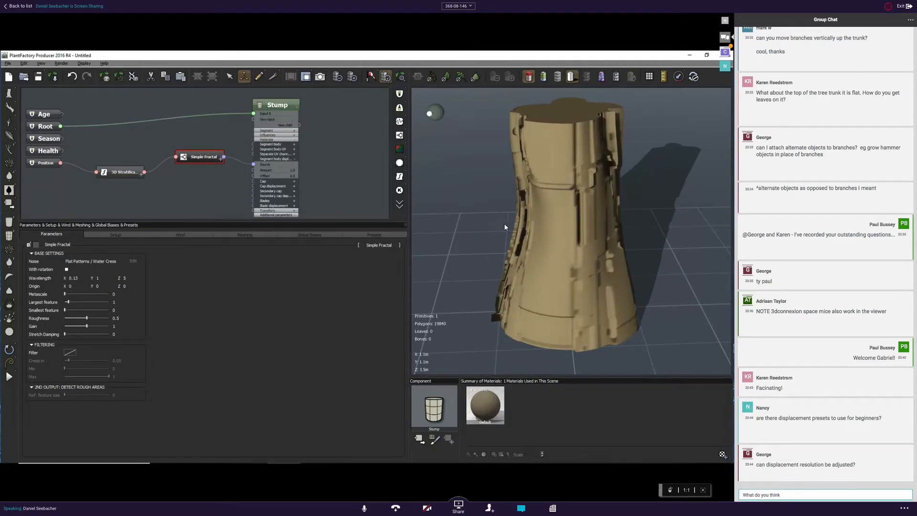
{"action": "left_click_drag", "start_coordinate": [502, 223], "coordinate": [586, 220]}
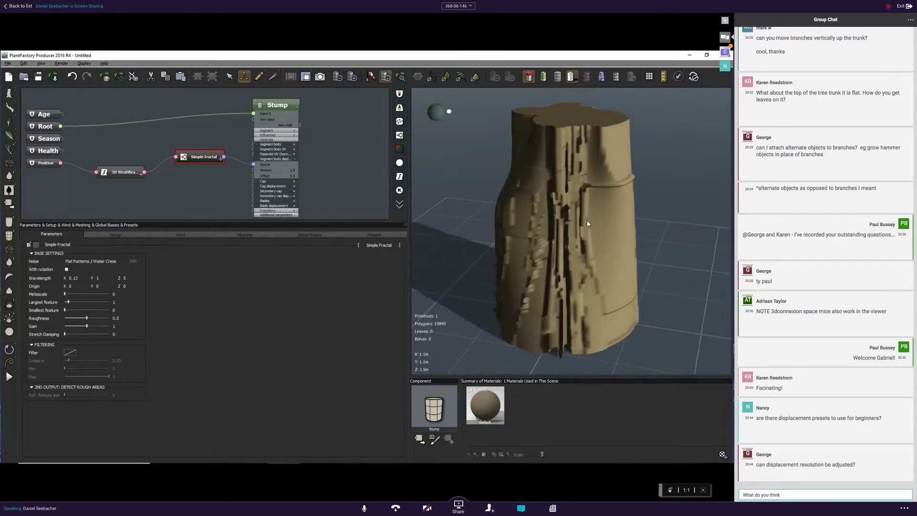
{"action": "left_click", "coordinate": [118, 173]}
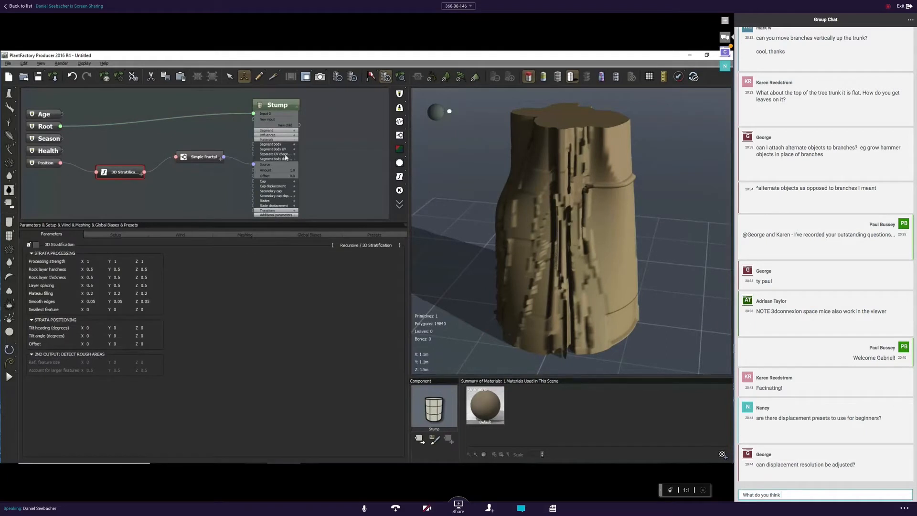
{"action": "double_click", "coordinate": [94, 261]}
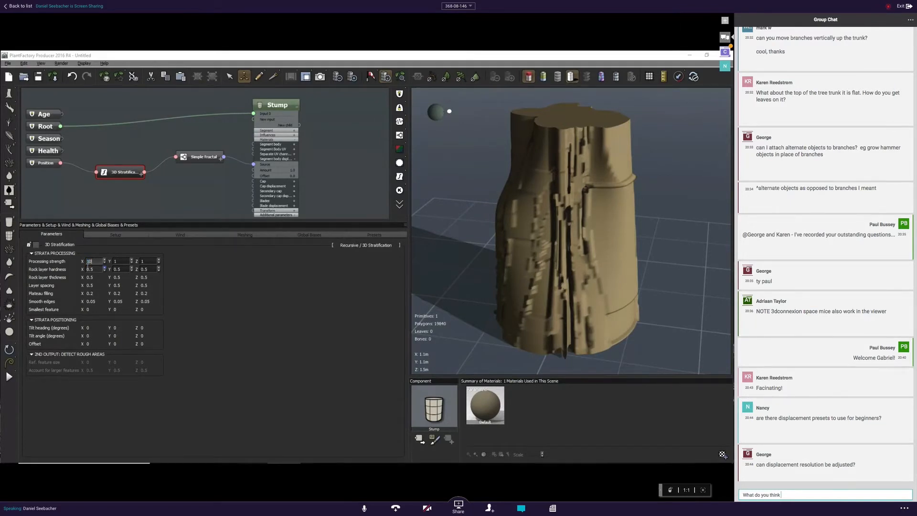
{"action": "type", "text": "10"}
{"action": "left_click", "coordinate": [117, 262]}
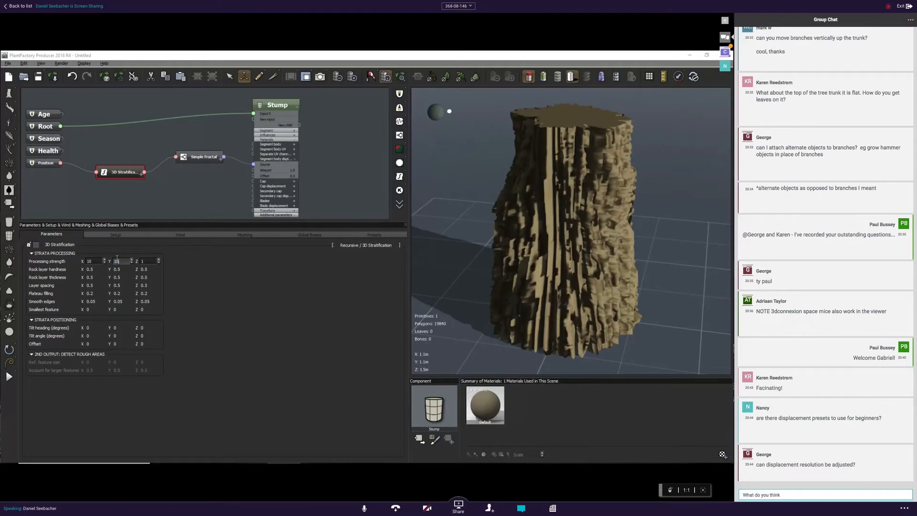
{"action": "left_click", "coordinate": [146, 261]}
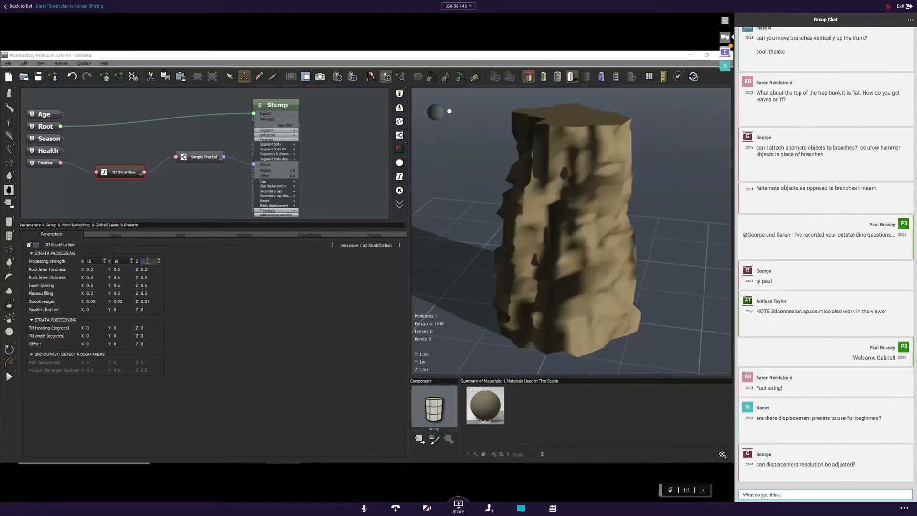
{"action": "type", "text": "10"}
{"action": "key", "text": "Return"}
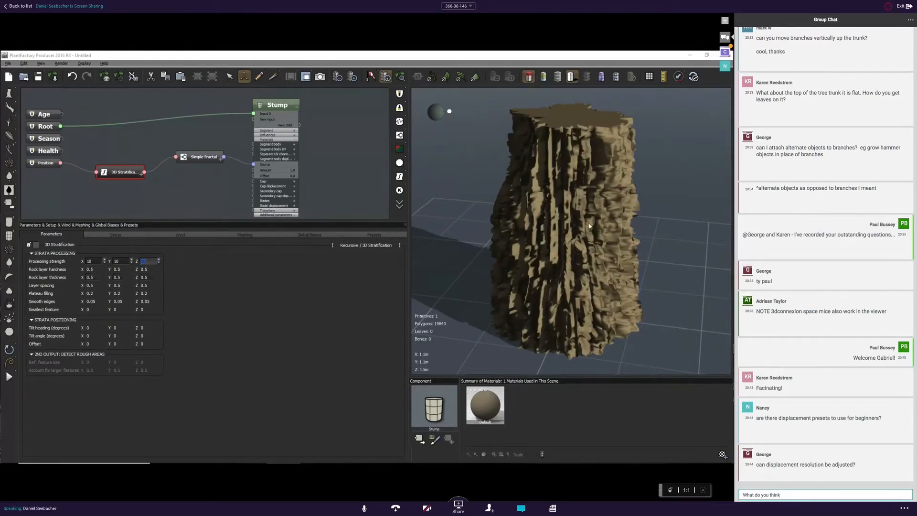
{"action": "right_click_drag", "start_coordinate": [603, 186], "coordinate": [604, 210]}
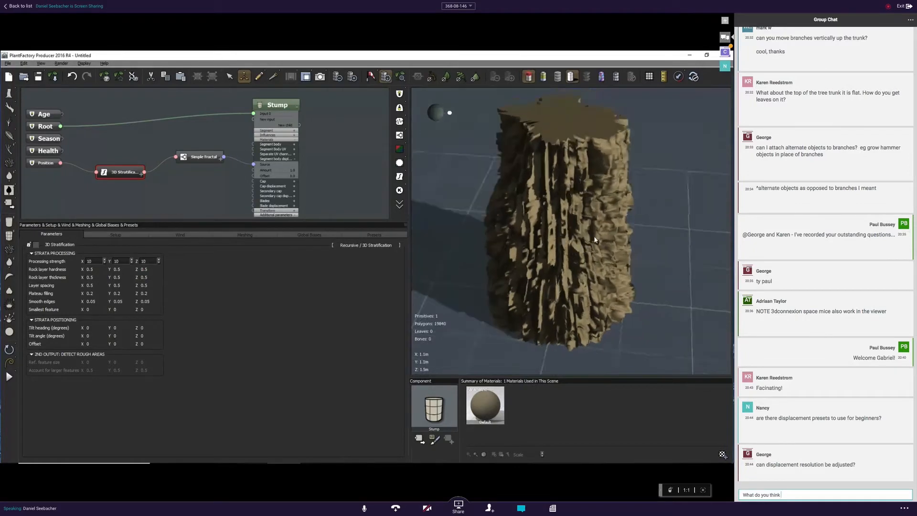
{"action": "left_click", "coordinate": [96, 276]}
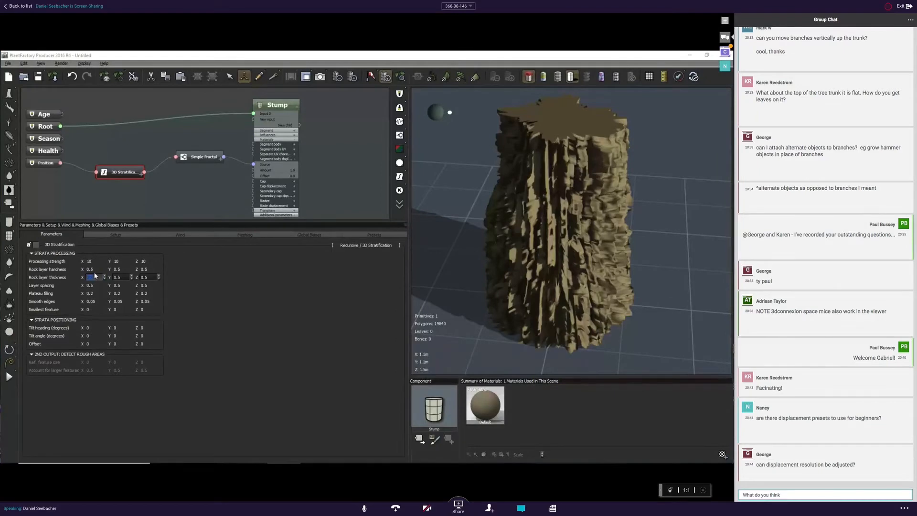
{"action": "left_click", "coordinate": [94, 270]}
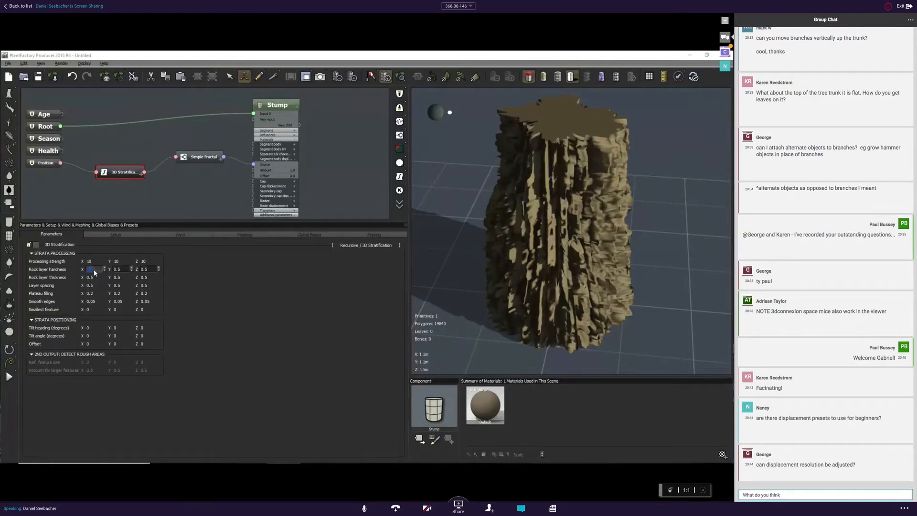
{"action": "left_click", "coordinate": [122, 269]}
{"action": "type", "text": ".1"}
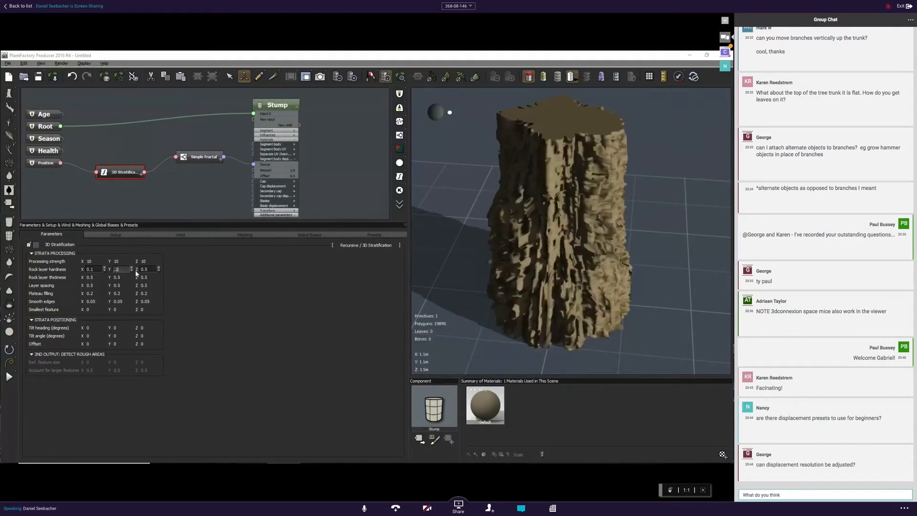
{"action": "left_click", "coordinate": [153, 269]}
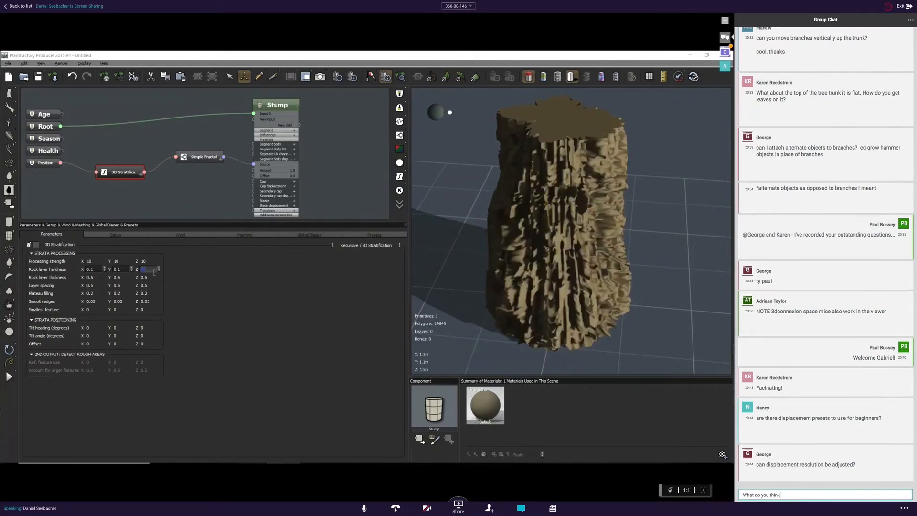
{"action": "type", "text": ".1"}
{"action": "right_click_drag", "start_coordinate": [618, 270], "coordinate": [475, 242]}
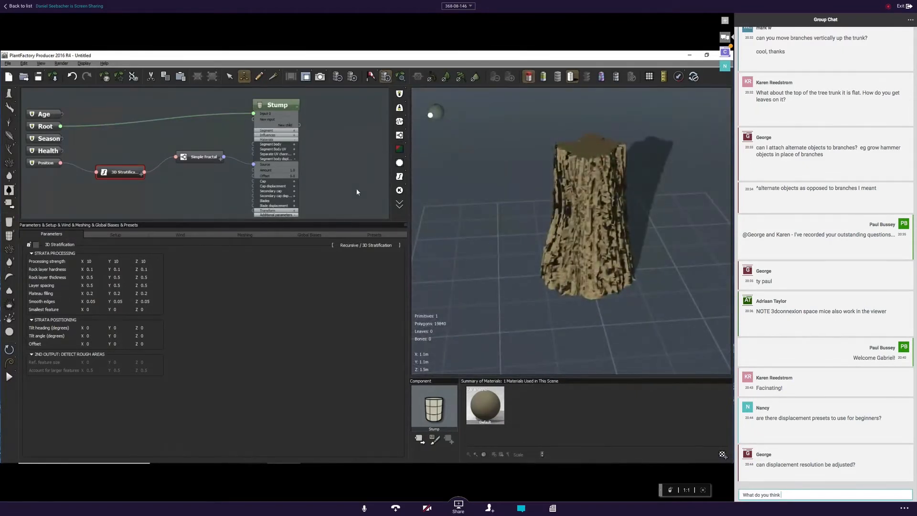
{"action": "mouse_move", "coordinate": [621, 213]}
{"action": "right_mouse_down"}
{"action": "mouse_move", "coordinate": [597, 232]}
{"action": "mouse_move", "coordinate": [542, 232]}
{"action": "mouse_move", "coordinate": [552, 221]}
{"action": "right_mouse_up"}
Switch the stump preview to yellow shaded display with wireframe overlay.
{"action": "key", "text": "BackSpace"}
{"action": "key", "text": "BackSpace"}
{"action": "key", "text": "BackSpace"}
{"action": "key", "text": "BackSpace"}
{"action": "key", "text": "BackSpace"}
{"action": "key", "text": "BackSpace"}
{"action": "key", "text": "BackSpace"}
{"action": "key", "text": "BackSpace"}
{"action": "key", "text": "BackSpace"}
{"action": "key", "text": "BackSpace"}
{"action": "key", "text": "BackSpace"}
{"action": "key", "text": "BackSpace"}
{"action": "key", "text": "BackSpace"}
{"action": "key", "text": "BackSpace"}
{"action": "key", "text": "BackSpace"}
{"action": "key", "text": "BackSpace"}
{"action": "key", "text": "BackSpace"}
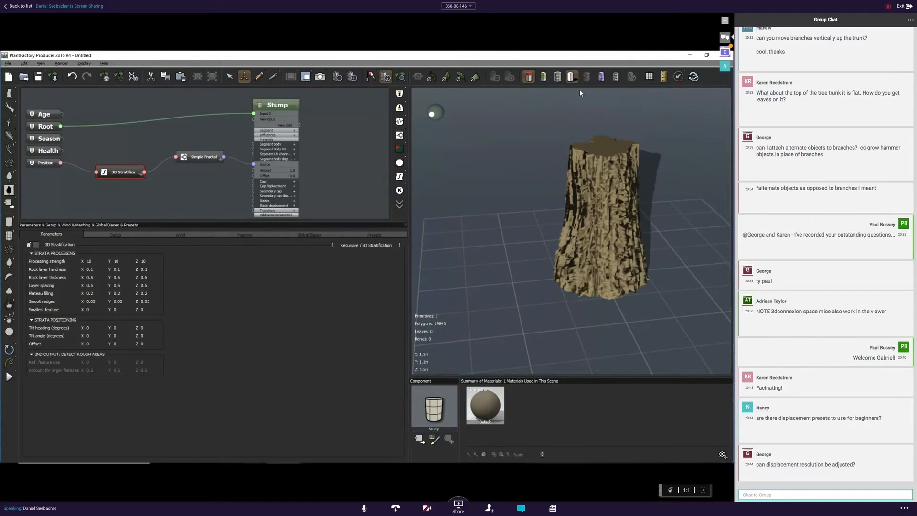
{"action": "left_click", "coordinate": [557, 76]}
{"action": "right_click_drag", "start_coordinate": [586, 113], "coordinate": [617, 182]}
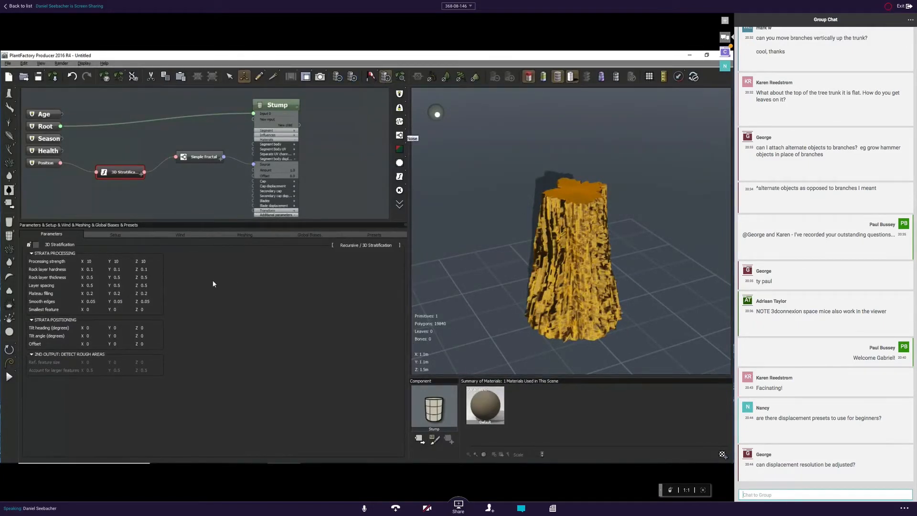
Lower the preview mesh to 1248 polygons and orbit to view the stump's top.
{"action": "left_click", "coordinate": [337, 77]}
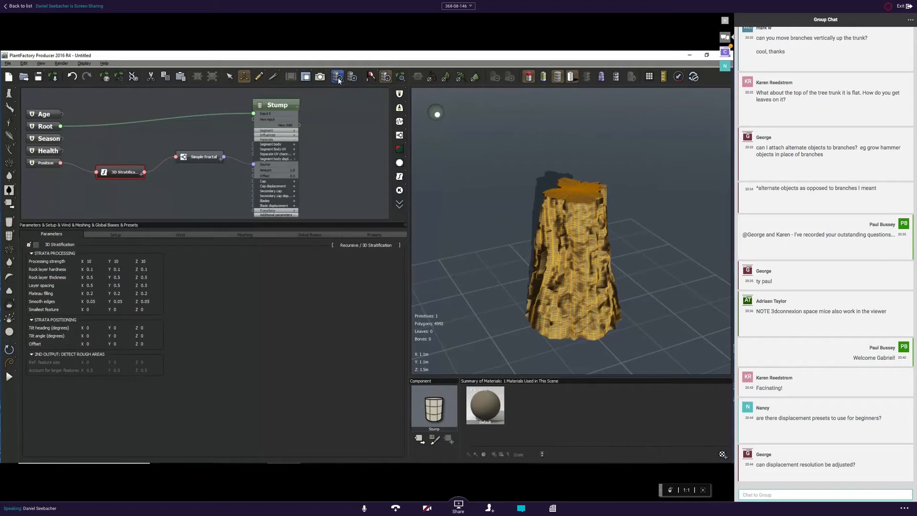
{"action": "left_click", "coordinate": [337, 77]}
{"action": "right_click_drag", "start_coordinate": [636, 259], "coordinate": [613, 246]}
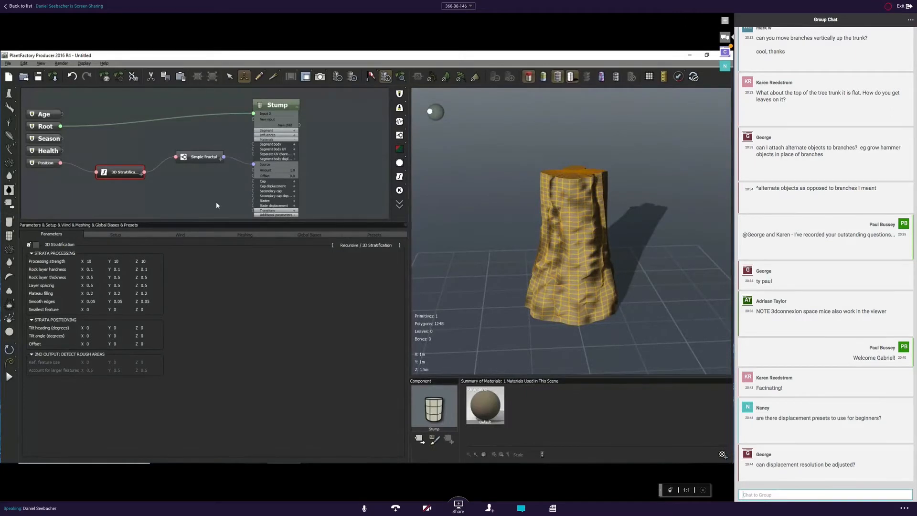
{"action": "right_click_drag", "start_coordinate": [202, 177], "coordinate": [213, 173]}
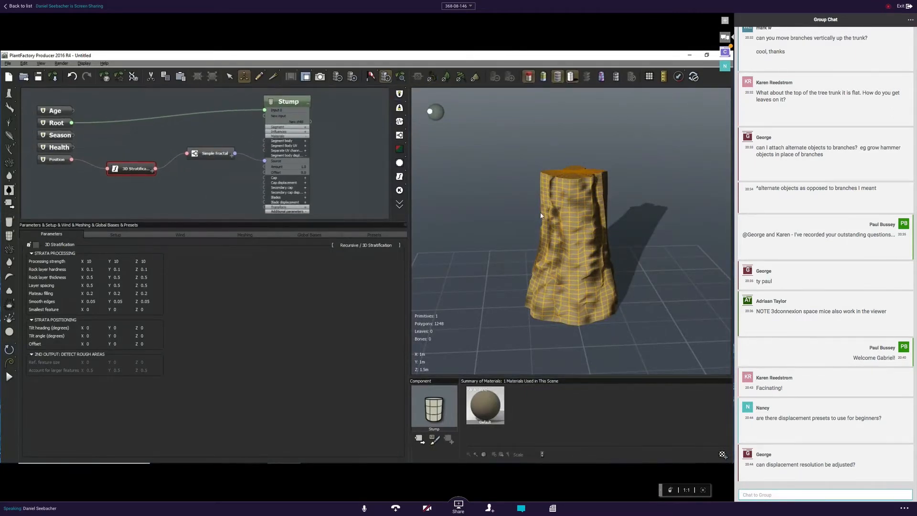
{"action": "mouse_move", "coordinate": [527, 201]}
{"action": "right_mouse_down"}
{"action": "mouse_move", "coordinate": [525, 223]}
{"action": "mouse_move", "coordinate": [527, 210]}
{"action": "right_mouse_up"}
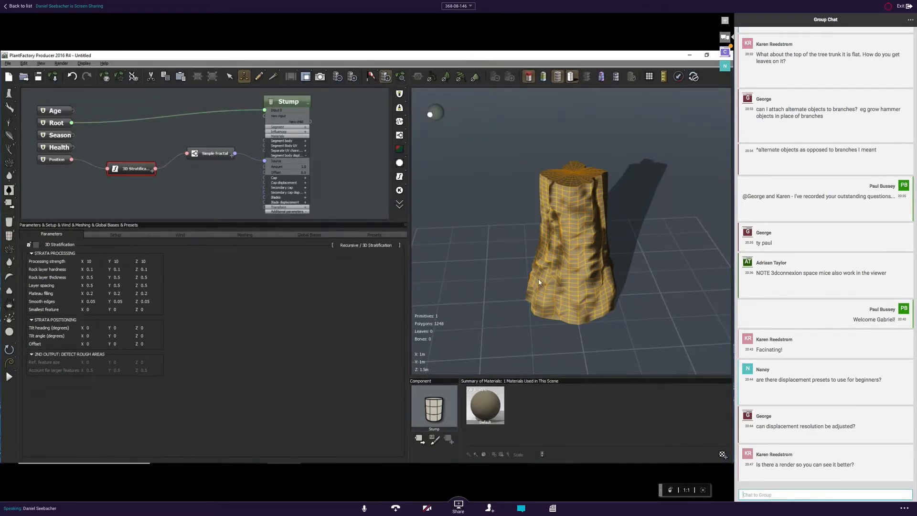
Render the stump at 669x600 and close the render window.
{"action": "right_click", "coordinate": [320, 75]}
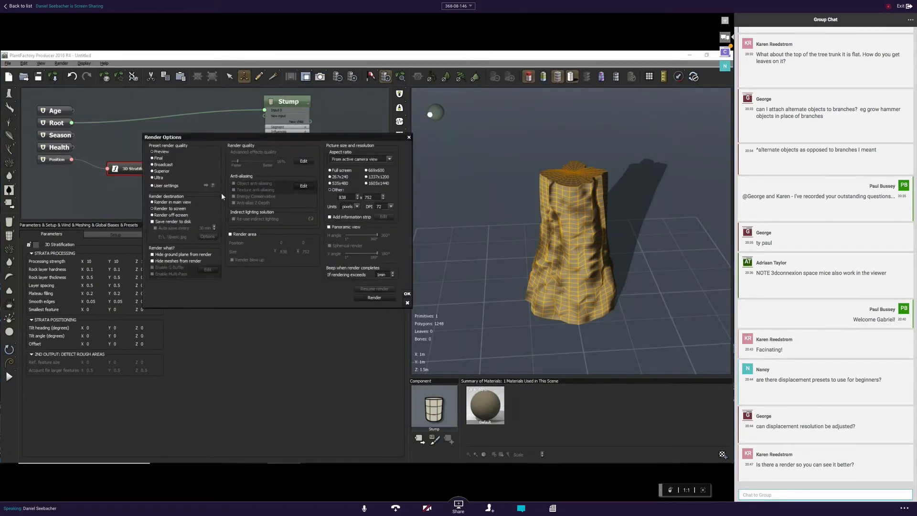
{"action": "left_click", "coordinate": [375, 171]}
{"action": "left_click", "coordinate": [376, 297]}
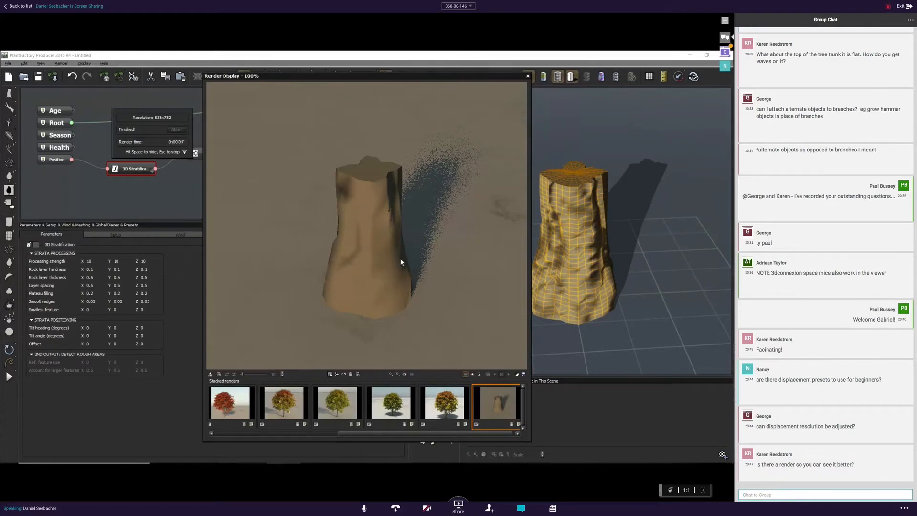
{"action": "left_click", "coordinate": [528, 76]}
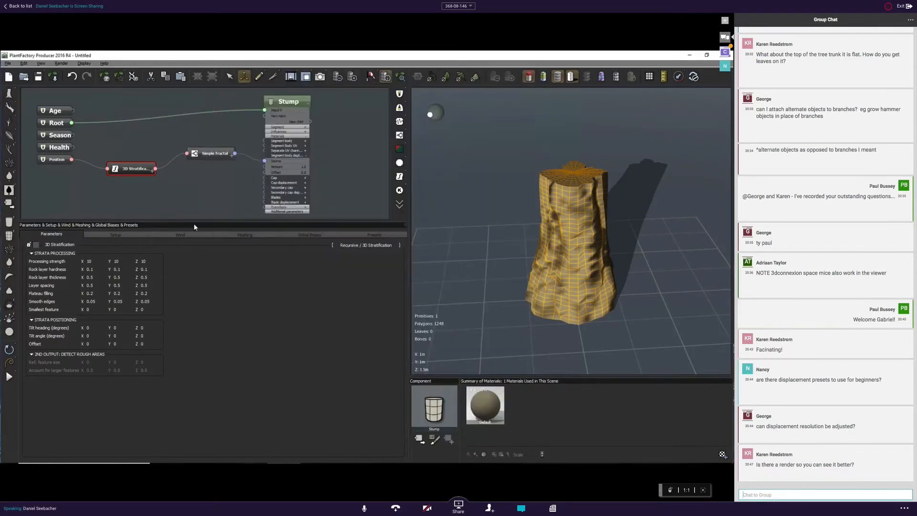
Raise the preview mesh back to 19840 polygons, render again, and close the window.
{"action": "left_click", "coordinate": [353, 78]}
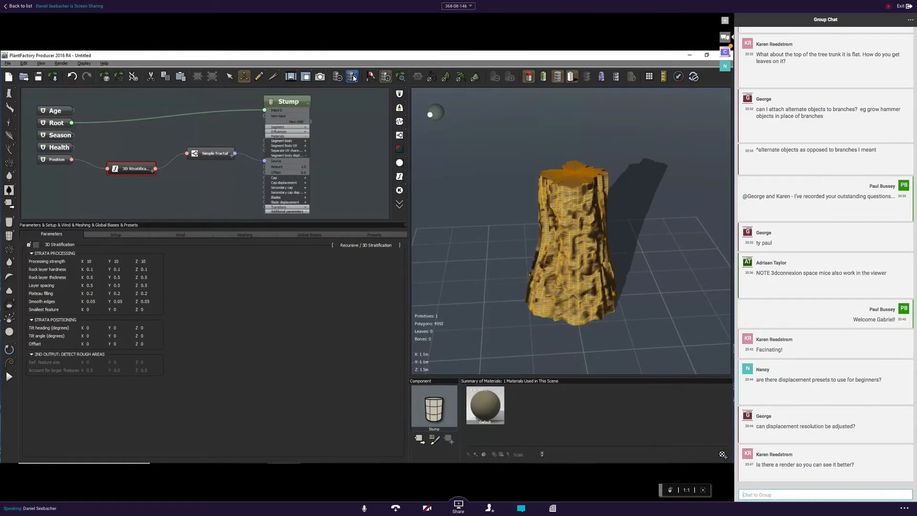
{"action": "left_click", "coordinate": [353, 78]}
{"action": "left_click", "coordinate": [318, 75]}
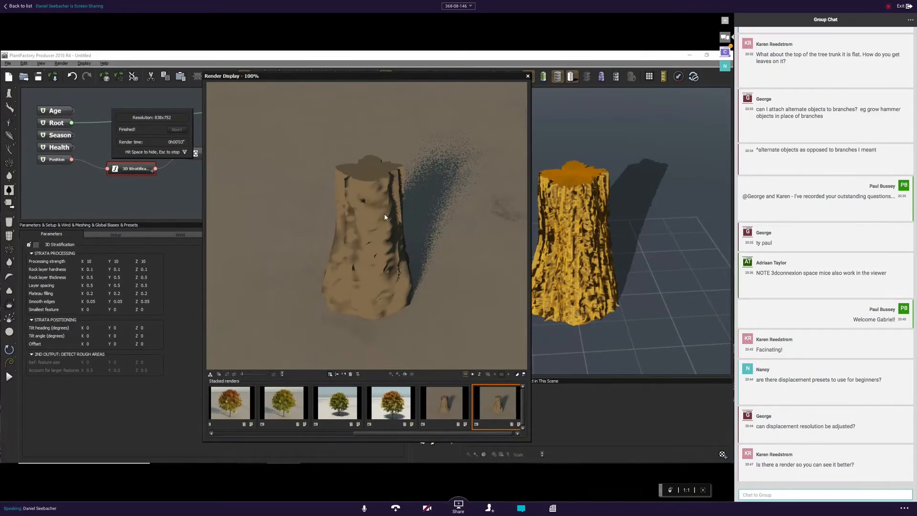
{"action": "left_click", "coordinate": [527, 76]}
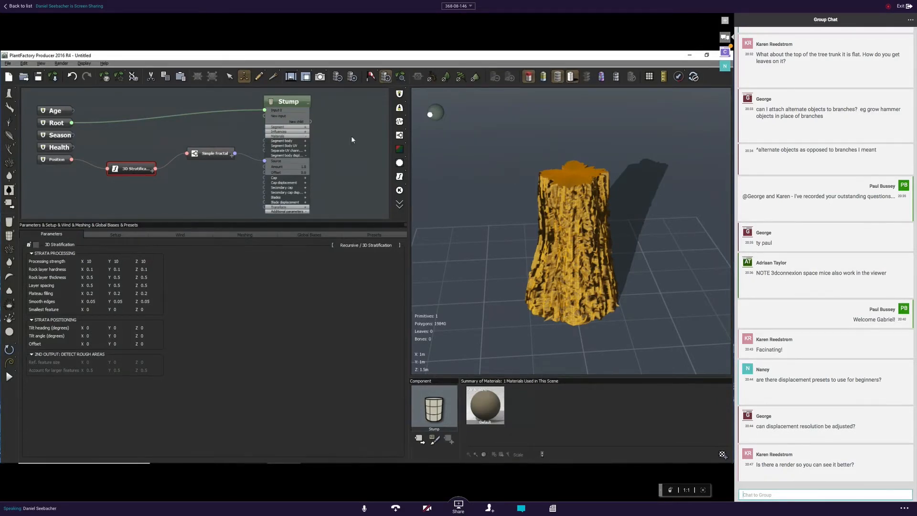
Collapse the Stump node to a compact header.
{"action": "left_click", "coordinate": [306, 105]}
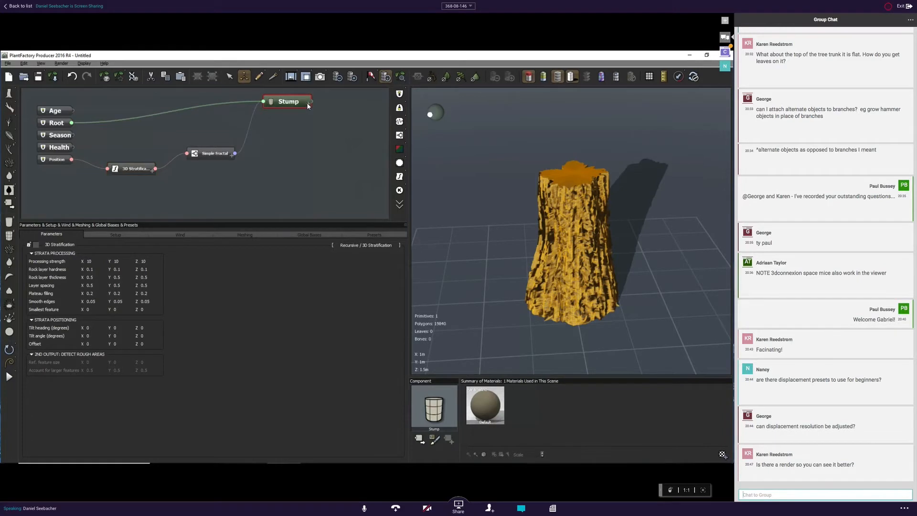
{"action": "left_click", "coordinate": [300, 115]}
{"action": "left_click_drag", "start_coordinate": [300, 115], "coordinate": [298, 113]}
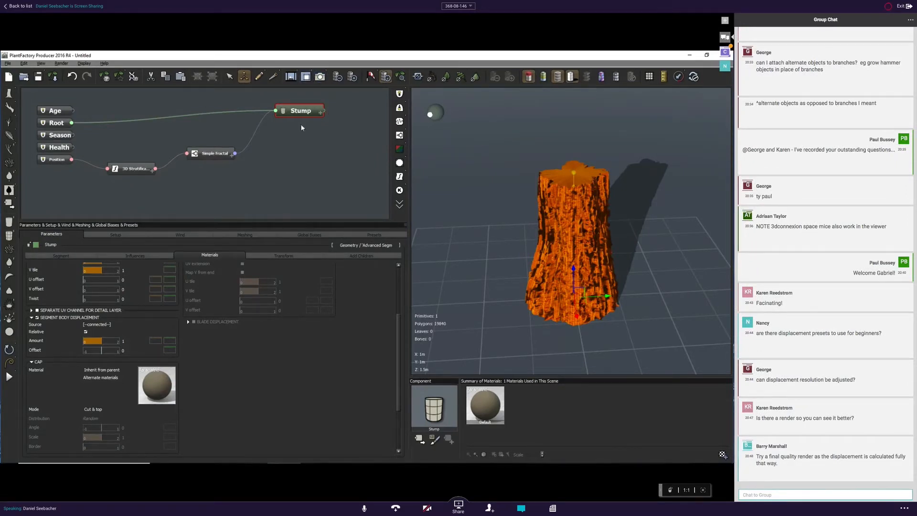
Confirm Simple Fractal's noise stays Water Cress, then box-select and deselect the graph nodes.
{"action": "left_click", "coordinate": [218, 154]}
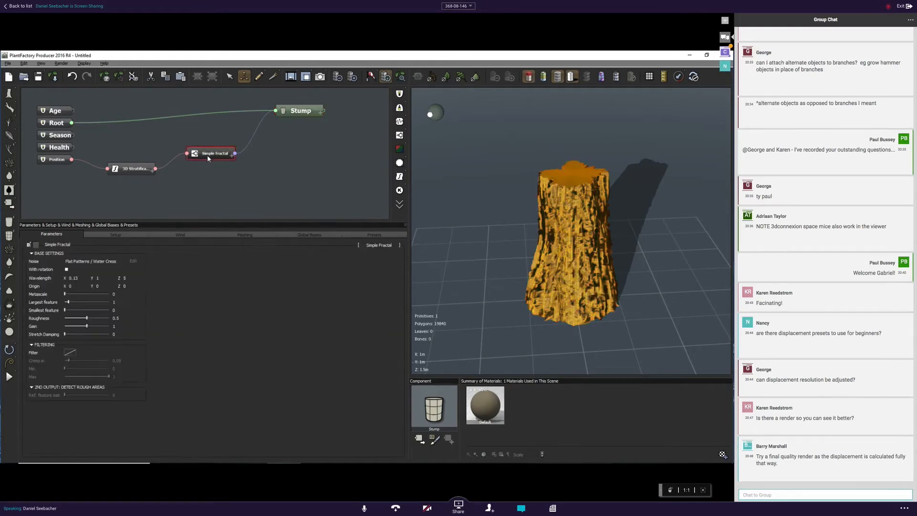
{"action": "left_click", "coordinate": [121, 261]}
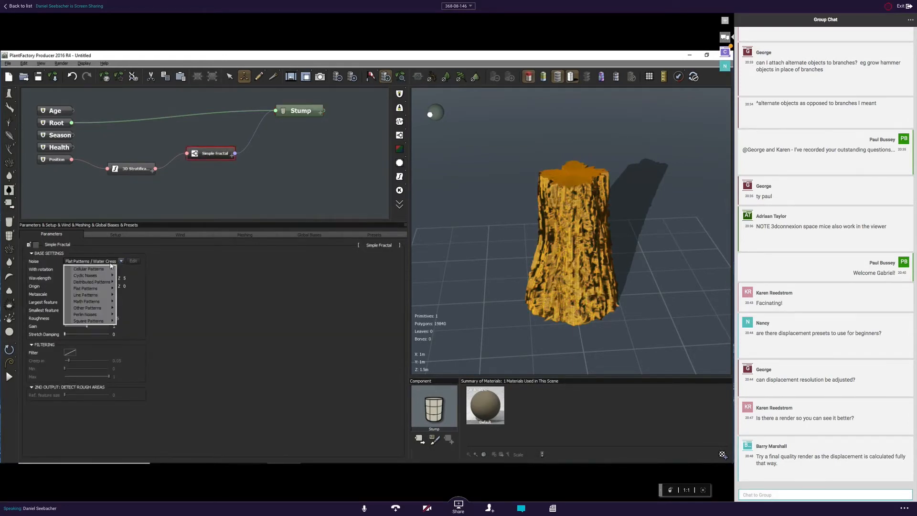
{"action": "mouse_move", "coordinate": [87, 270]}
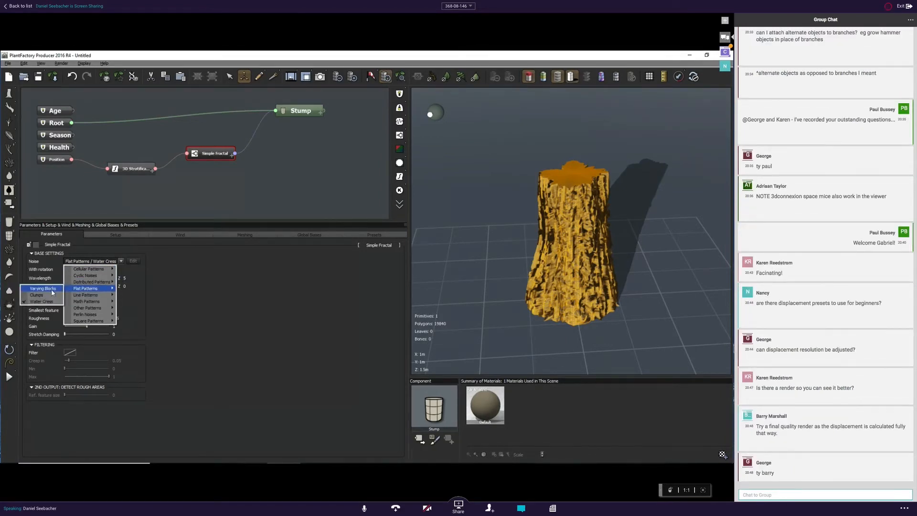
{"action": "left_click", "coordinate": [297, 301]}
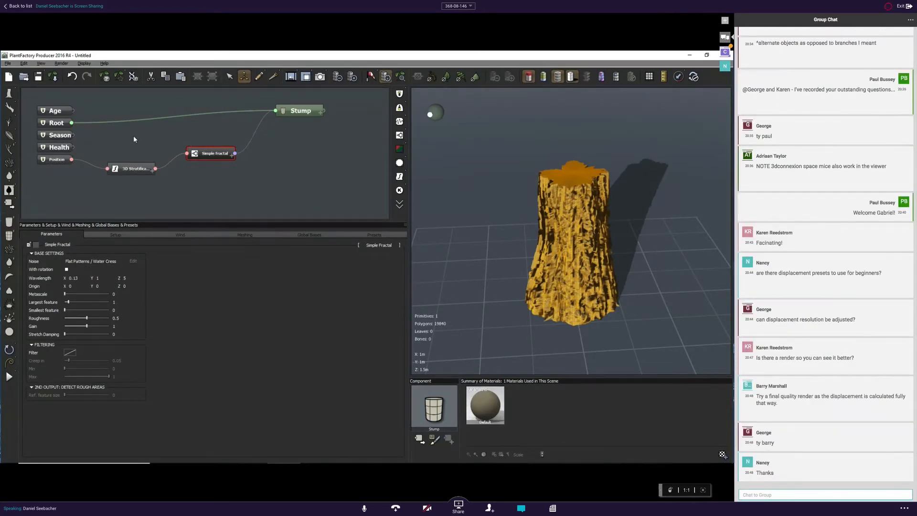
{"action": "left_click_drag", "start_coordinate": [116, 130], "coordinate": [219, 189]}
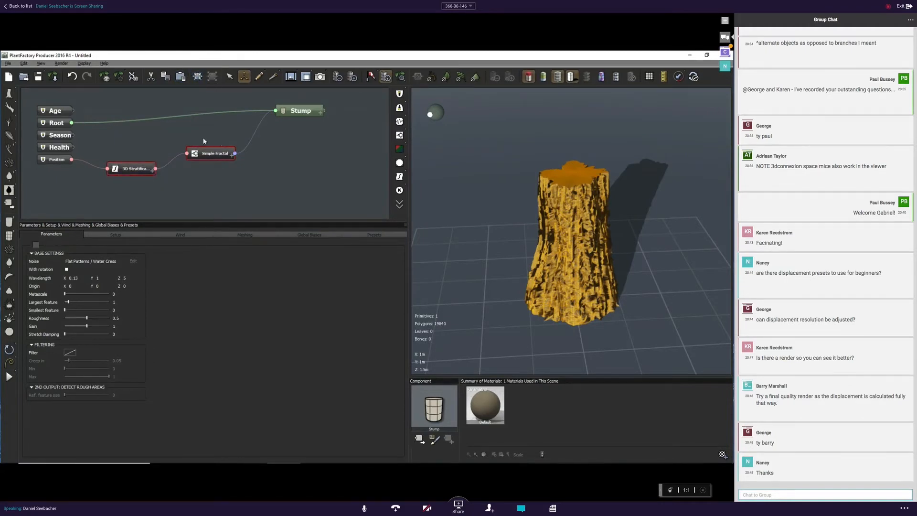
{"action": "left_click", "coordinate": [321, 157]}
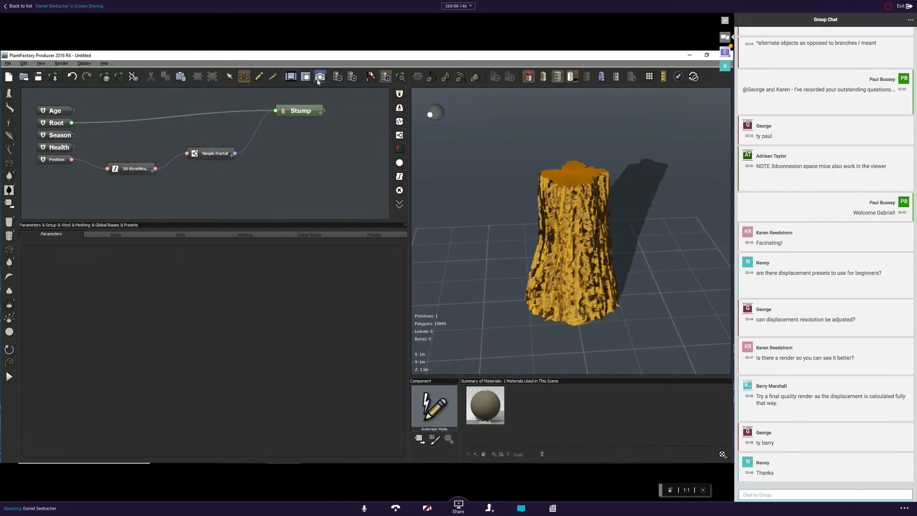
{"action": "left_click", "coordinate": [319, 78]}
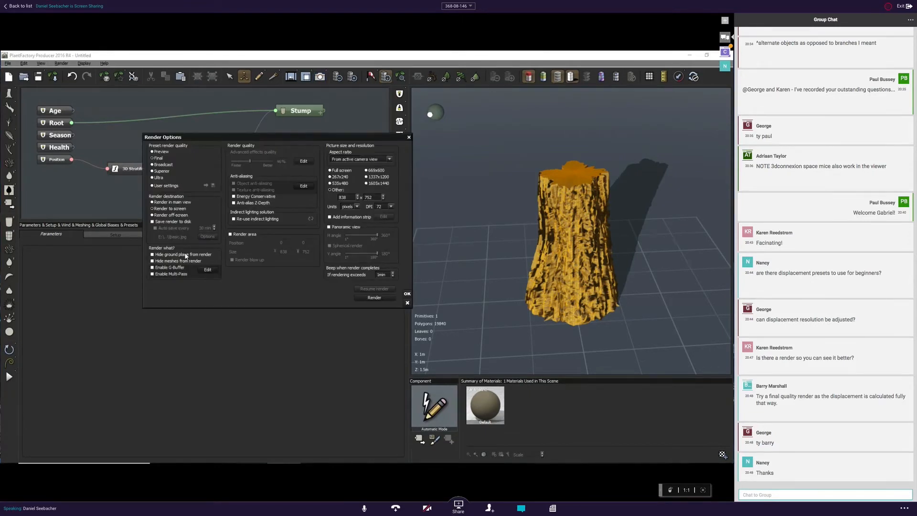
Render the full-resolution stump at 669x600 and close the render window.
{"action": "left_click", "coordinate": [366, 170]}
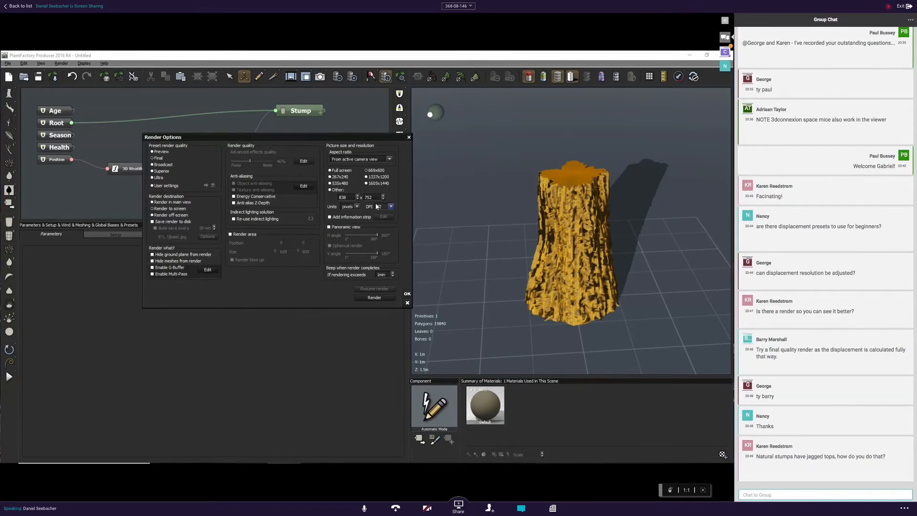
{"action": "left_click", "coordinate": [374, 297]}
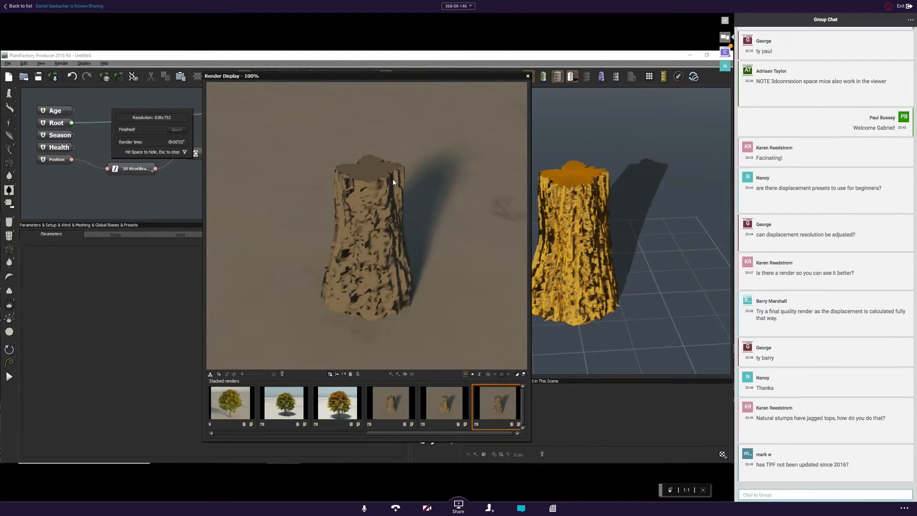
{"action": "left_click", "coordinate": [528, 76]}
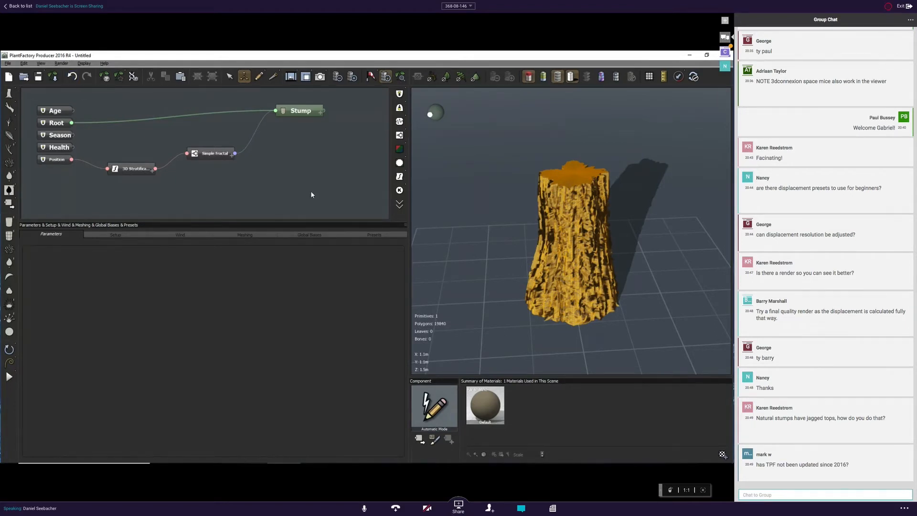
Orbit the stump view slightly and bring up the File menu.
{"action": "mouse_move", "coordinate": [486, 223]}
{"action": "left_mouse_down"}
{"action": "mouse_move", "coordinate": [483, 242]}
{"action": "mouse_move", "coordinate": [483, 228]}
{"action": "left_mouse_up"}
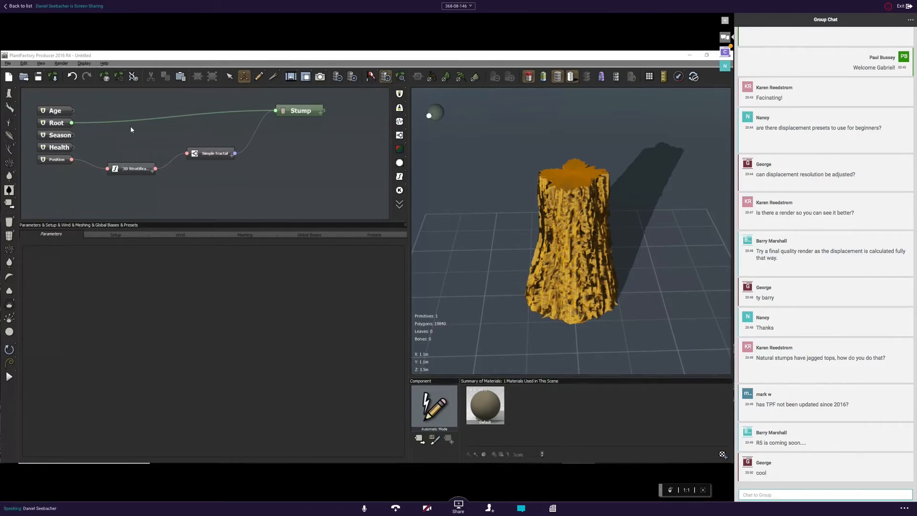
{"action": "left_click", "coordinate": [44, 58]}
{"action": "left_click", "coordinate": [8, 63]}
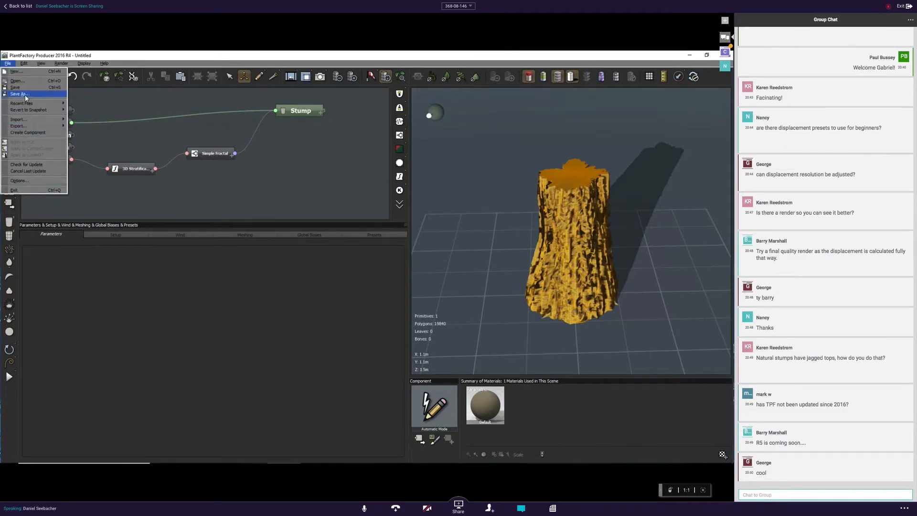
Review Export As Mesh options, keeping Custom settings and Wavefront OBJ, then close the dialog.
{"action": "mouse_move", "coordinate": [19, 126]}
{"action": "left_click", "coordinate": [91, 126]}
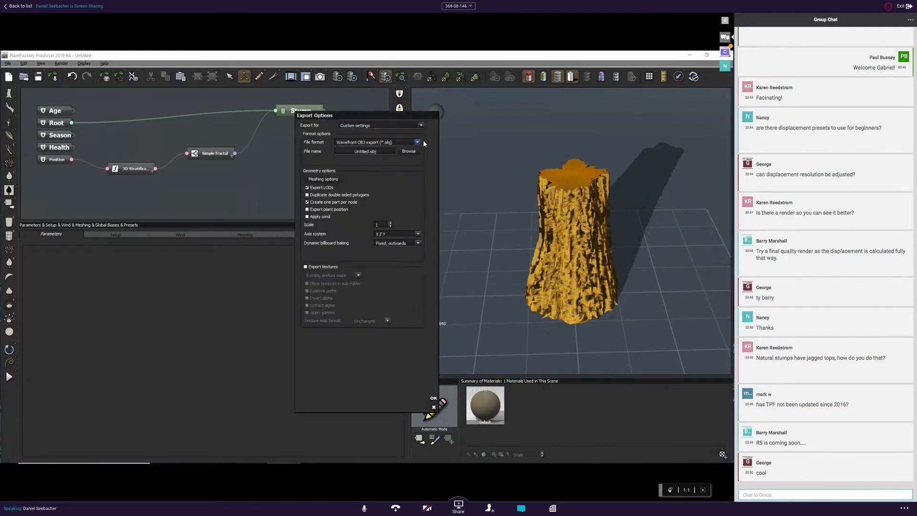
{"action": "left_click", "coordinate": [419, 125]}
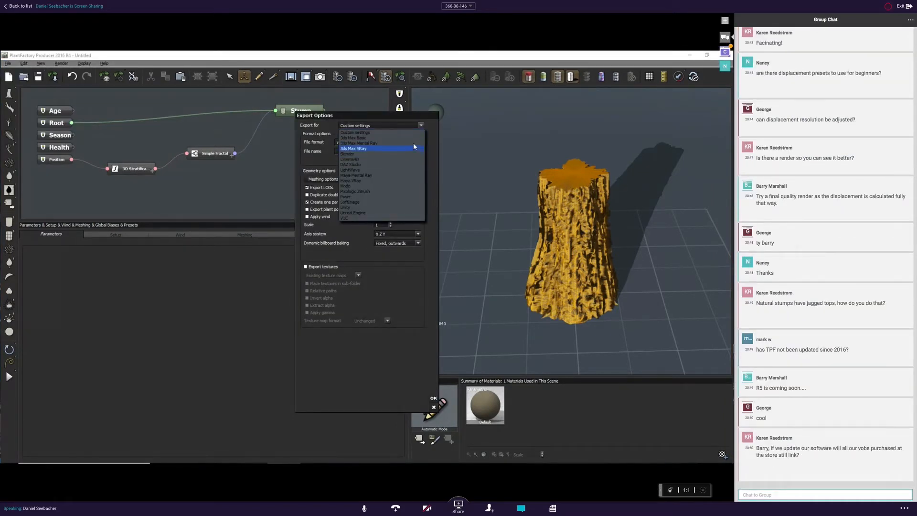
{"action": "left_click", "coordinate": [406, 132]}
{"action": "left_click", "coordinate": [357, 142]}
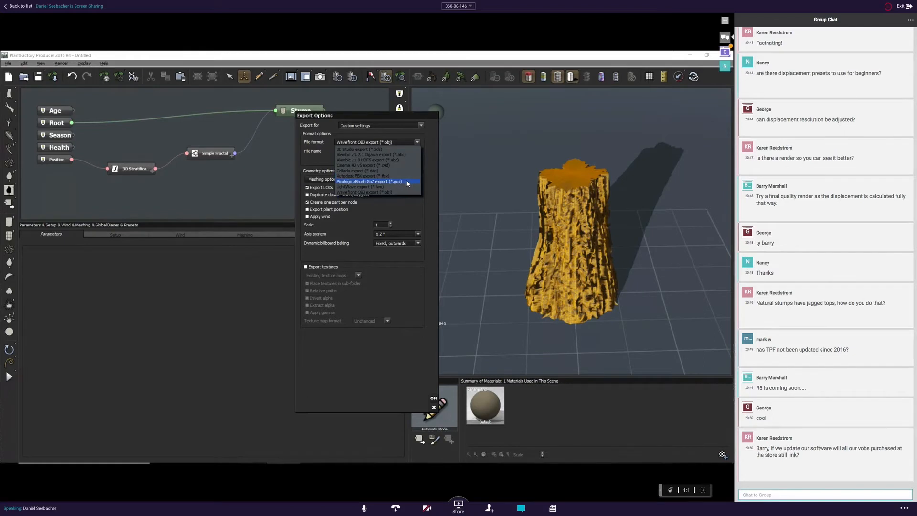
{"action": "left_click", "coordinate": [399, 205]}
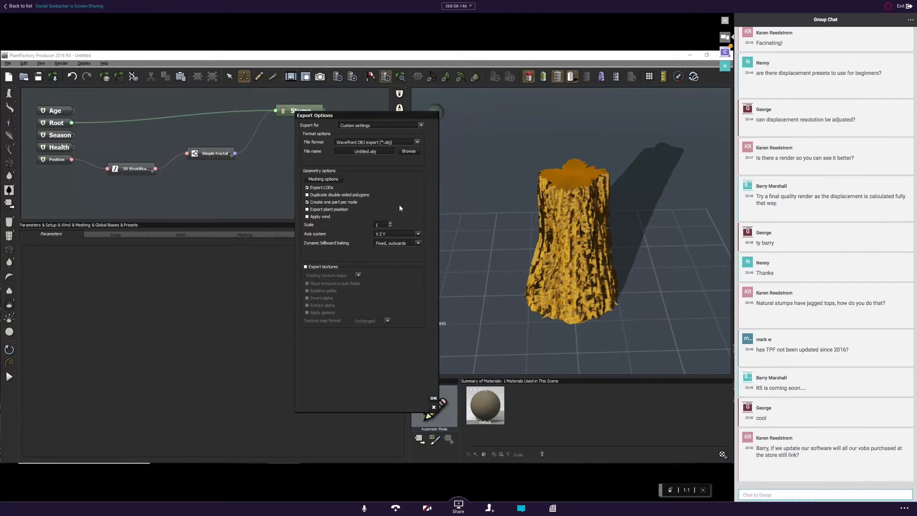
{"action": "left_click", "coordinate": [433, 407]}
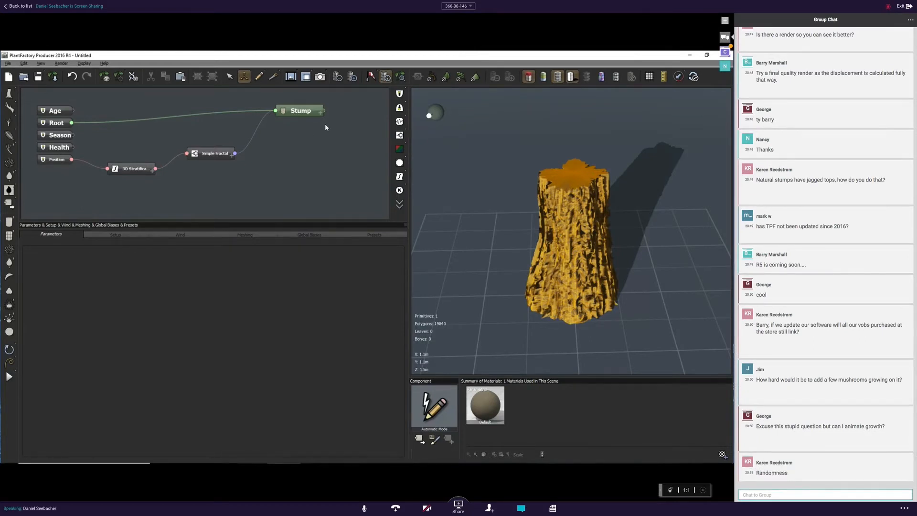
Scroll through the Stump's material settings, then deselect the Stump node.
{"action": "middle_click_drag", "start_coordinate": [313, 128], "coordinate": [282, 127]}
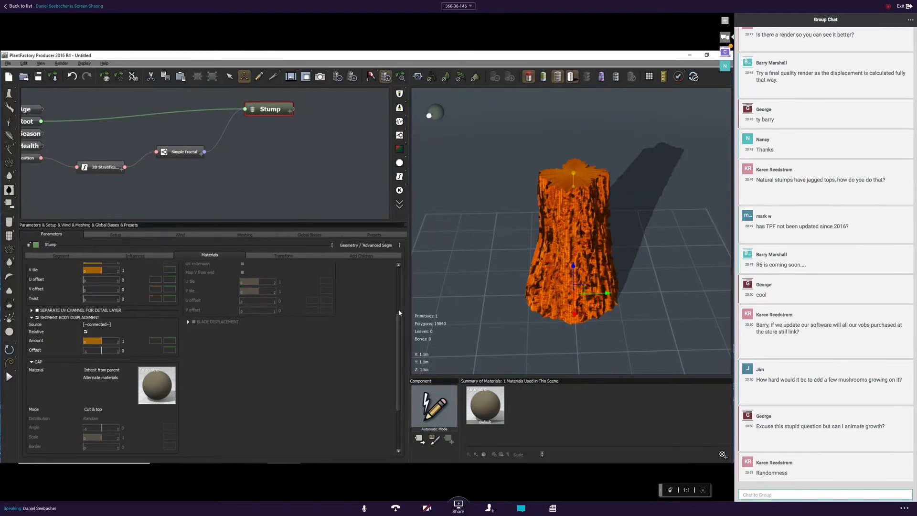
{"action": "scroll", "coordinate": [397, 276], "scroll_direction": "up", "scroll_amount": 4}
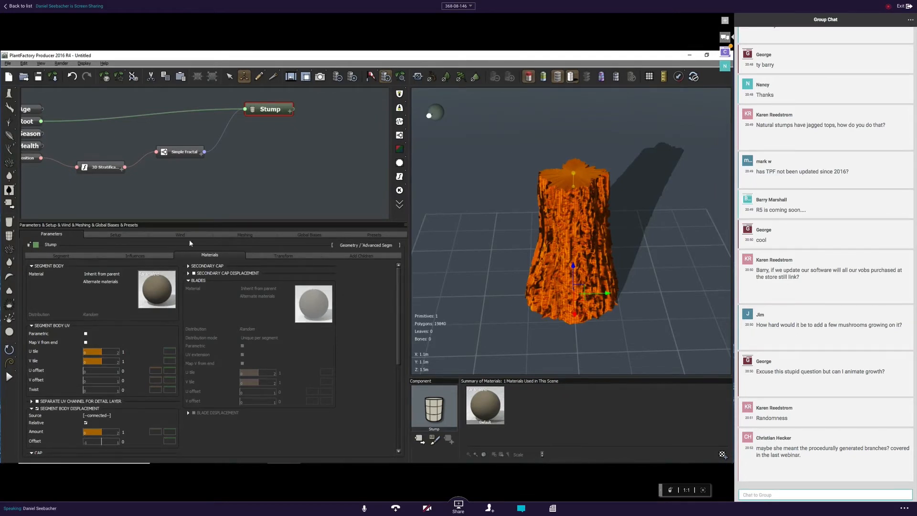
{"action": "left_click", "coordinate": [261, 141]}
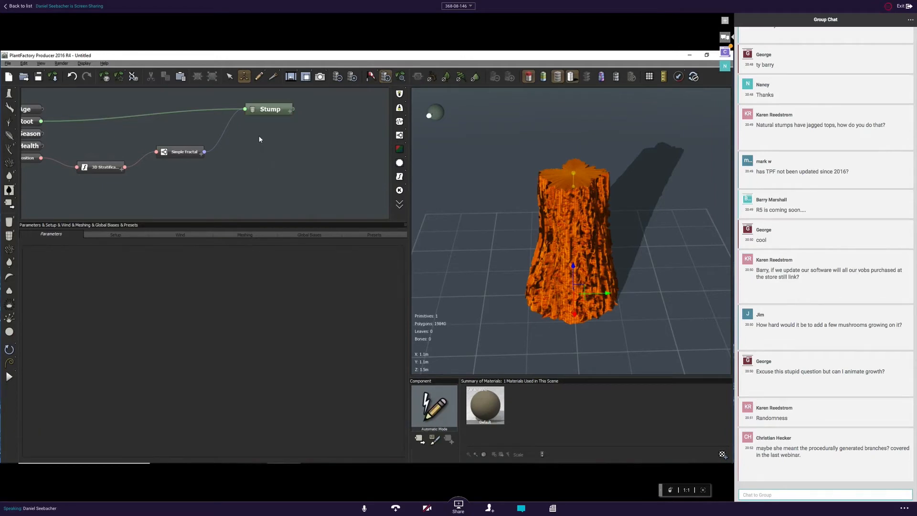
Attach an empty Object node to the Stump and show the Stump's '1. Object' distribution settings.
{"action": "left_click", "coordinate": [9, 291]}
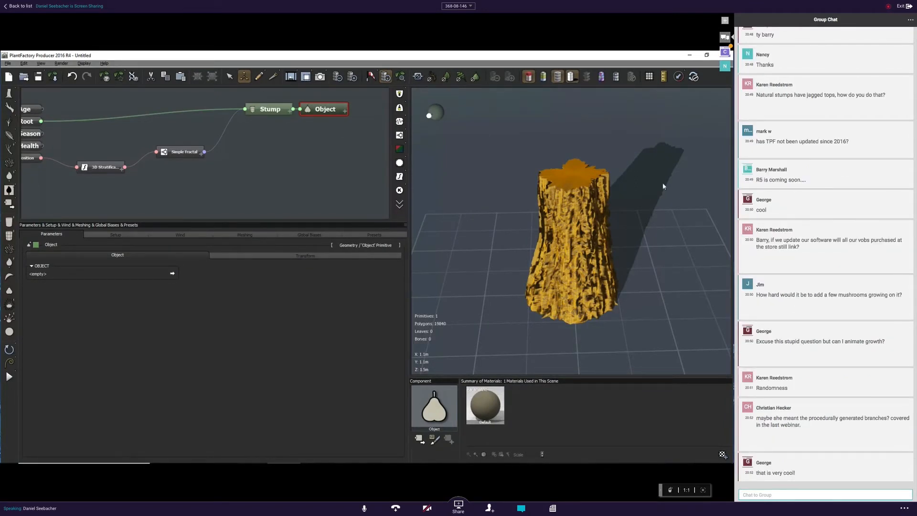
{"action": "left_click", "coordinate": [365, 256]}
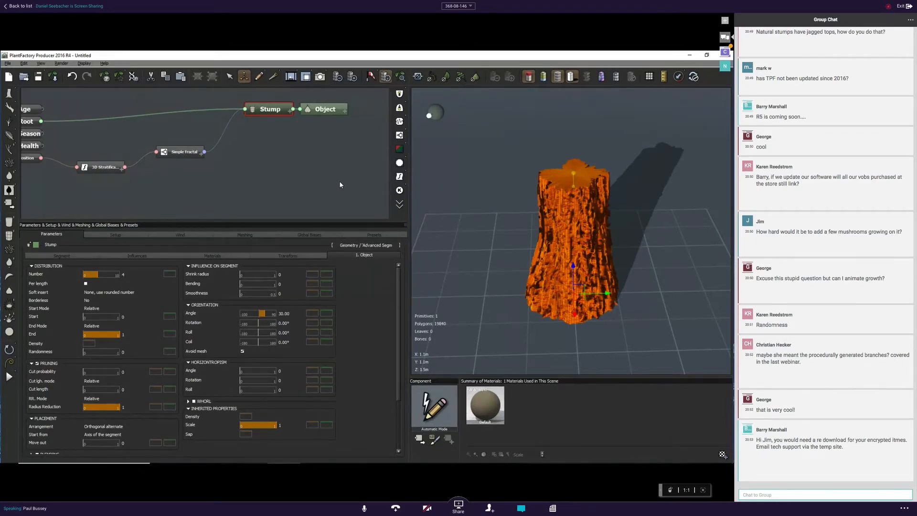
{"action": "left_click_drag", "start_coordinate": [337, 144], "coordinate": [319, 112]}
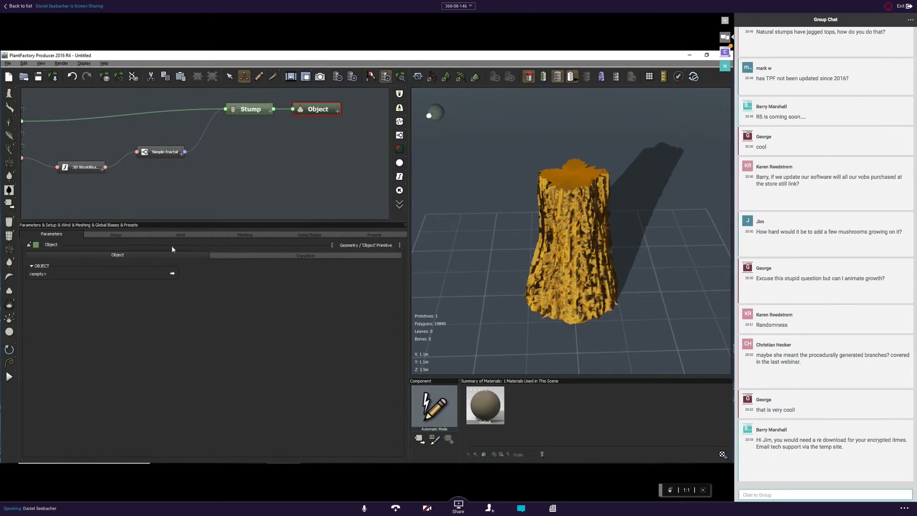
{"action": "left_click", "coordinate": [247, 112]}
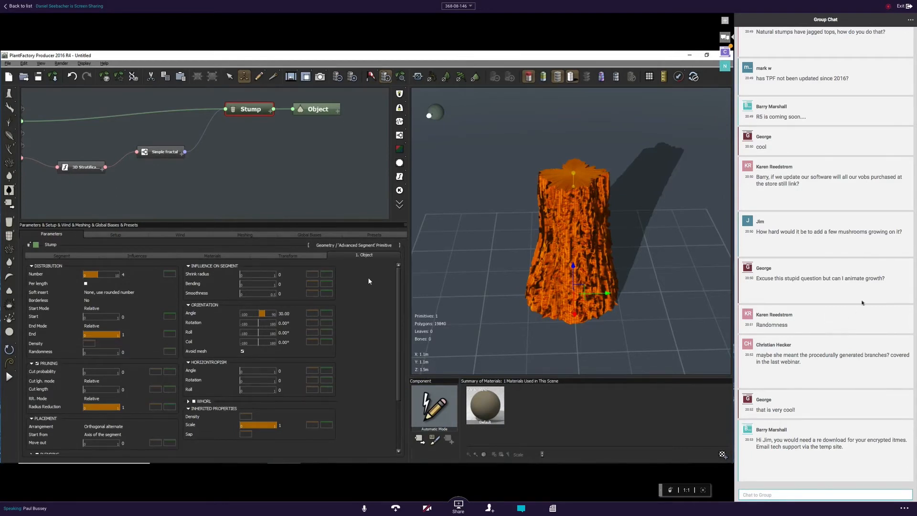
{"action": "left_click_drag", "start_coordinate": [887, 276], "coordinate": [756, 276]}
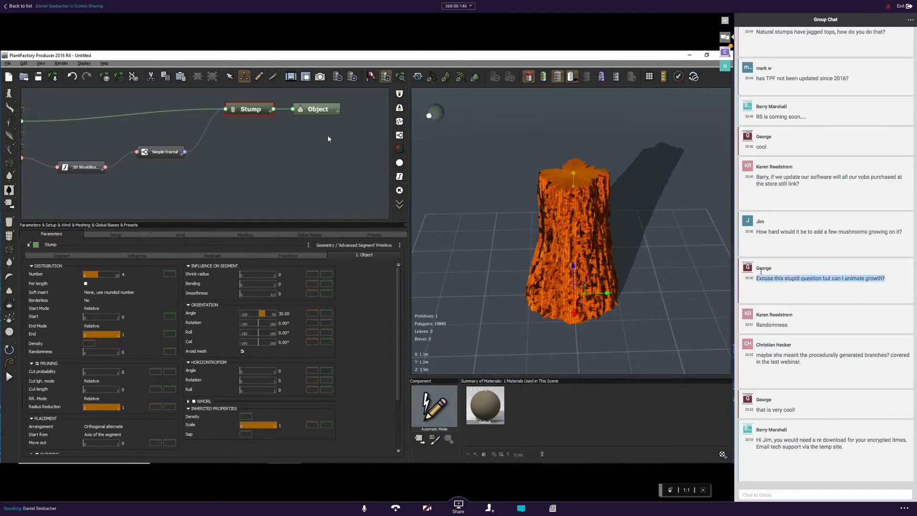
Remove the Object child, preview the stump with bark texture, and show the Stump's Segment settings.
{"action": "left_click", "coordinate": [250, 110]}
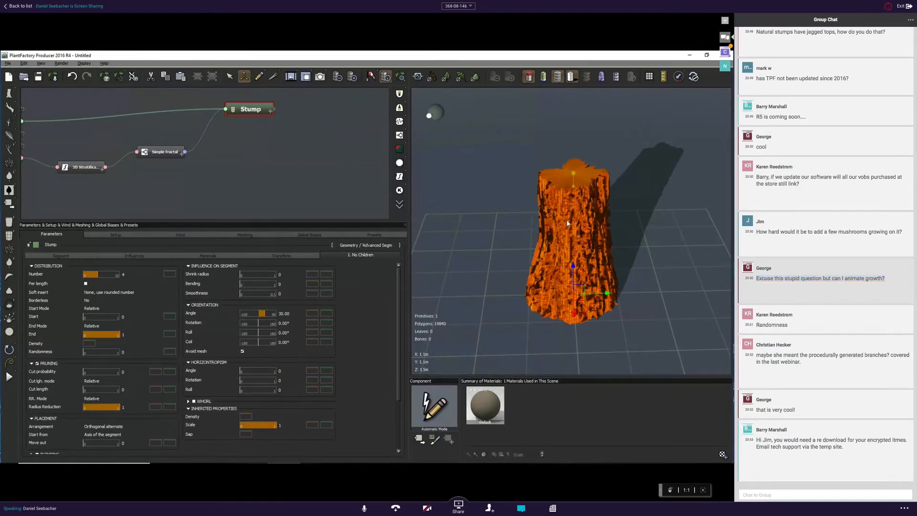
{"action": "left_click_drag", "start_coordinate": [640, 250], "coordinate": [610, 271]}
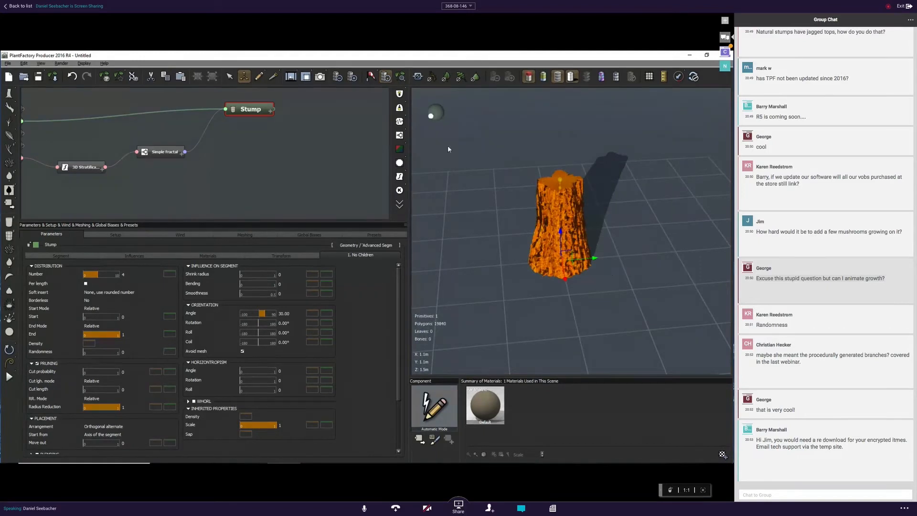
{"action": "left_click", "coordinate": [608, 268]}
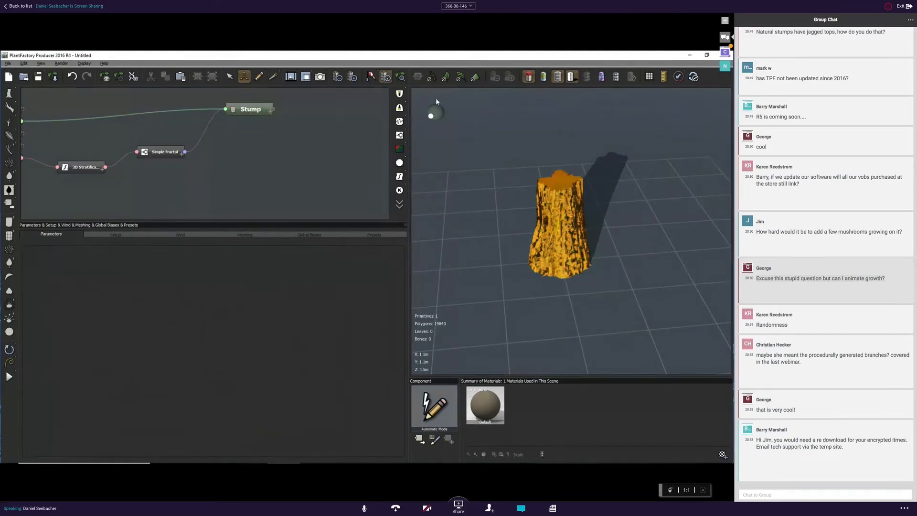
{"action": "left_click", "coordinate": [560, 76]}
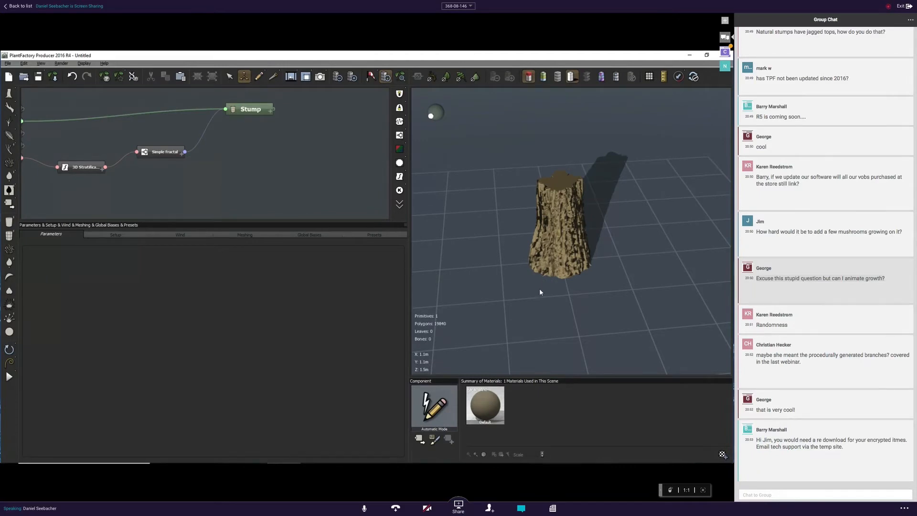
{"action": "left_click", "coordinate": [249, 109]}
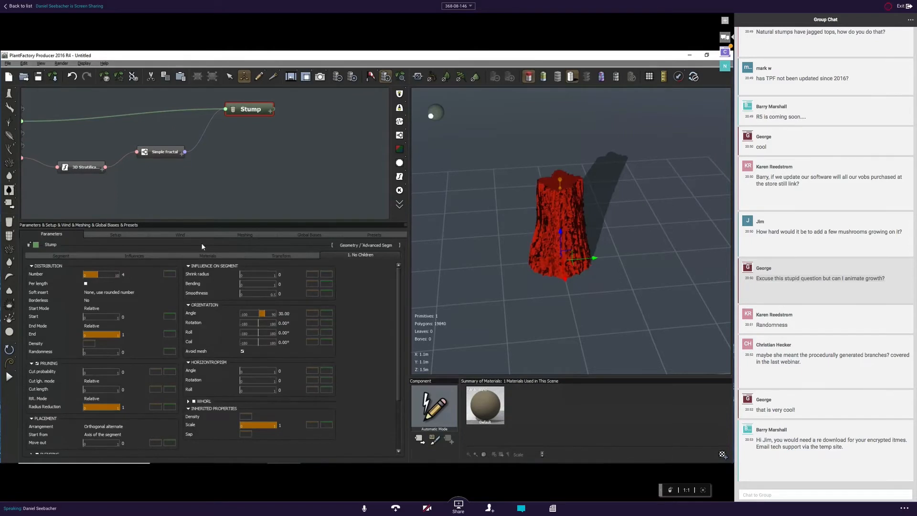
{"action": "left_click", "coordinate": [69, 255]}
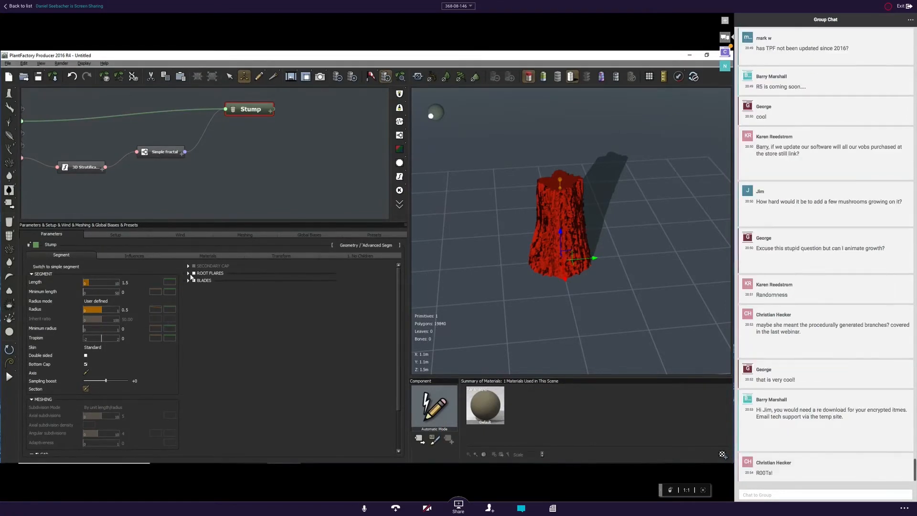
{"action": "left_click", "coordinate": [193, 273]}
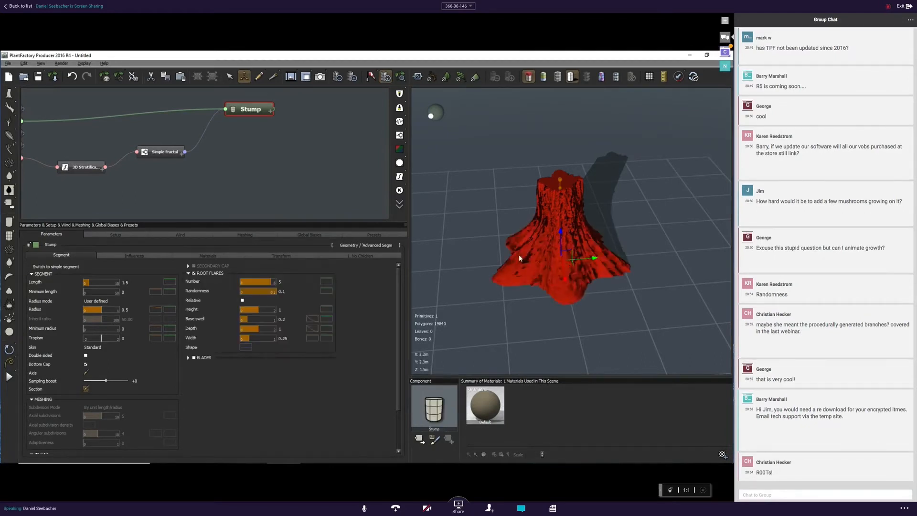
{"action": "middle_click_drag", "start_coordinate": [601, 285], "coordinate": [583, 274]}
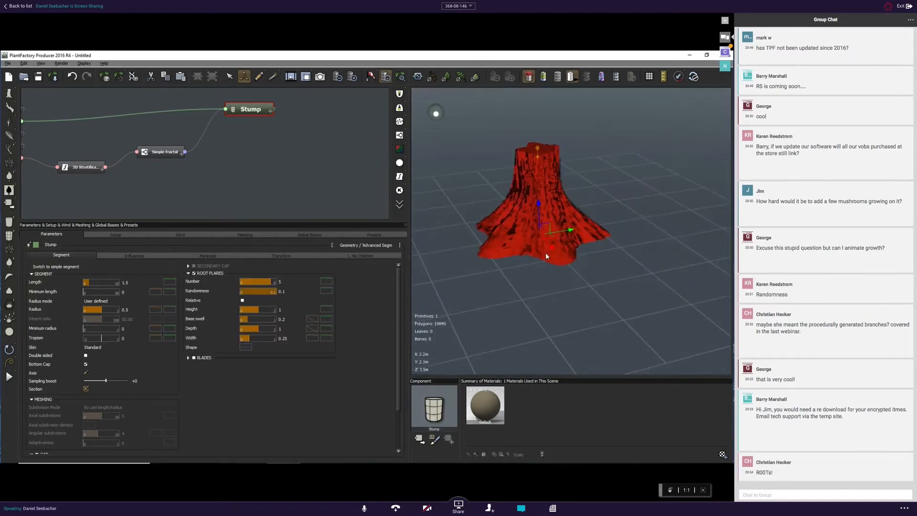
{"action": "scroll", "coordinate": [547, 256], "scroll_direction": "down", "scroll_amount": 3}
{"action": "right_click_drag", "start_coordinate": [579, 260], "coordinate": [553, 248]}
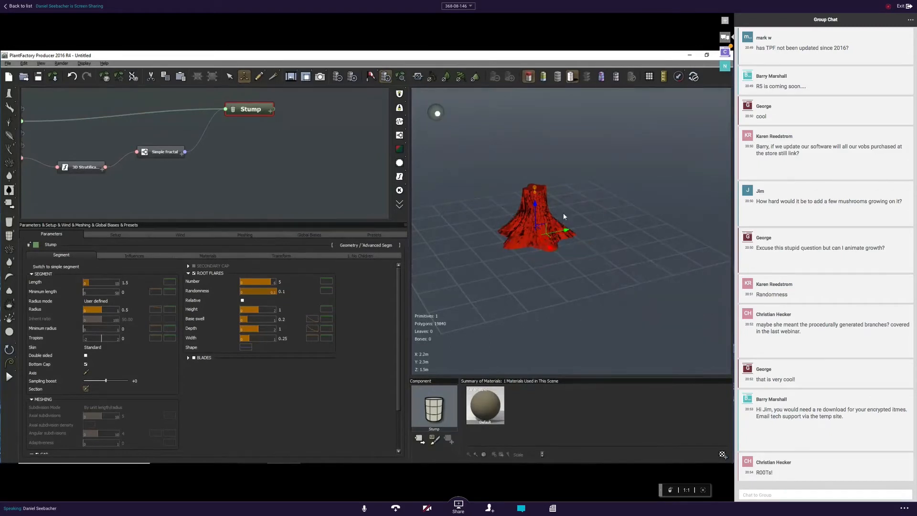
{"action": "right_click_drag", "start_coordinate": [522, 280], "coordinate": [551, 274]}
{"action": "scroll", "coordinate": [551, 274], "scroll_direction": "up", "scroll_amount": 3}
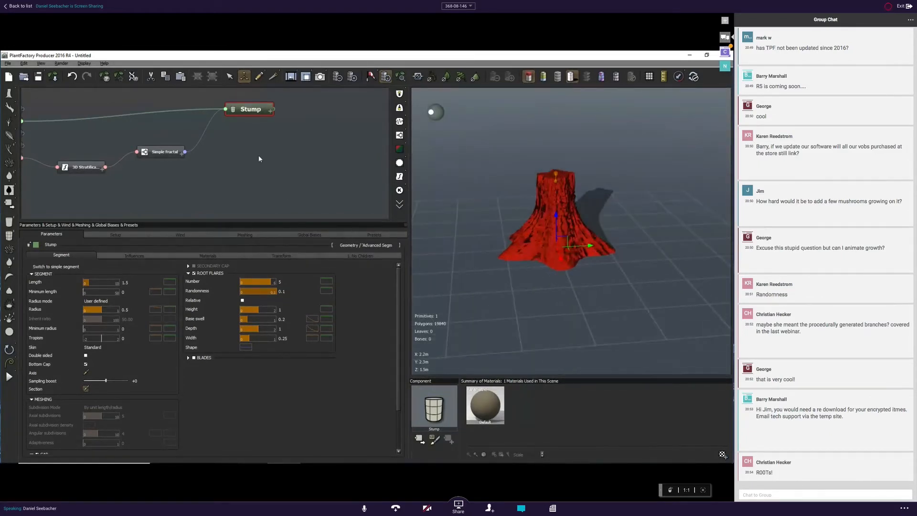
{"action": "left_click", "coordinate": [194, 273]}
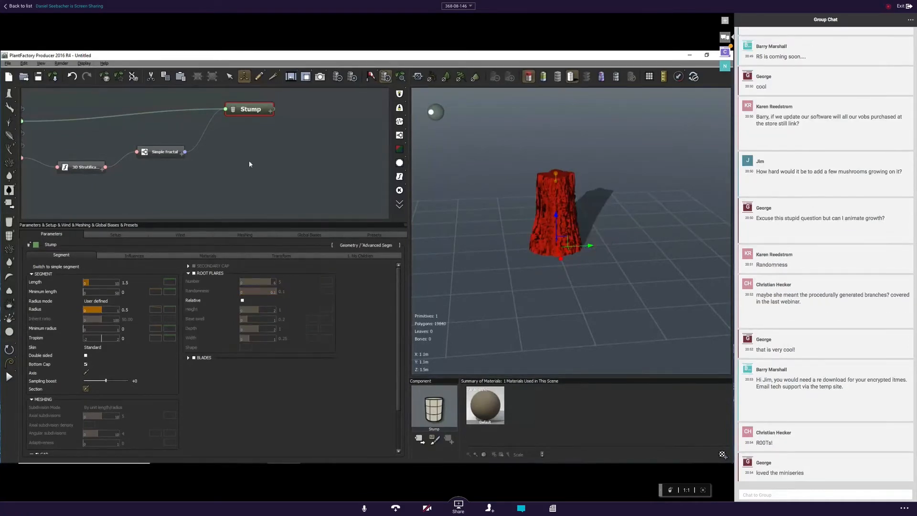
Attach an Advanced Segment child to the Stump, sprouting long red branches from its sides.
{"action": "left_click", "coordinate": [9, 235]}
{"action": "left_click", "coordinate": [271, 112]}
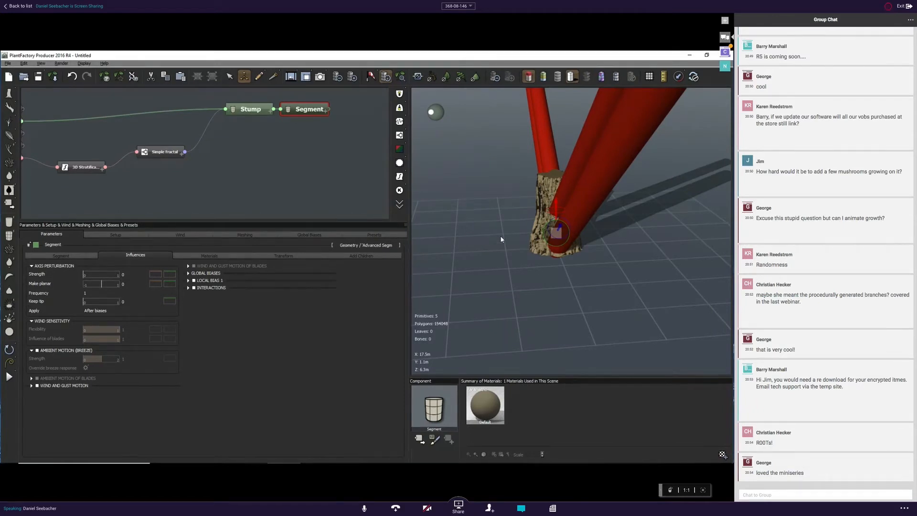
{"action": "right_click_drag", "start_coordinate": [506, 221], "coordinate": [566, 223]}
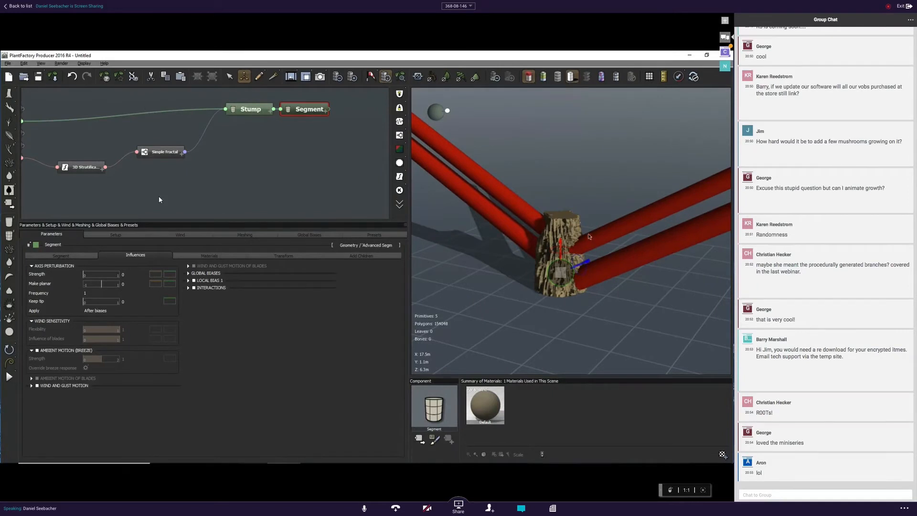
Set the new Segment's length to 1.
{"action": "left_click", "coordinate": [766, 496]}
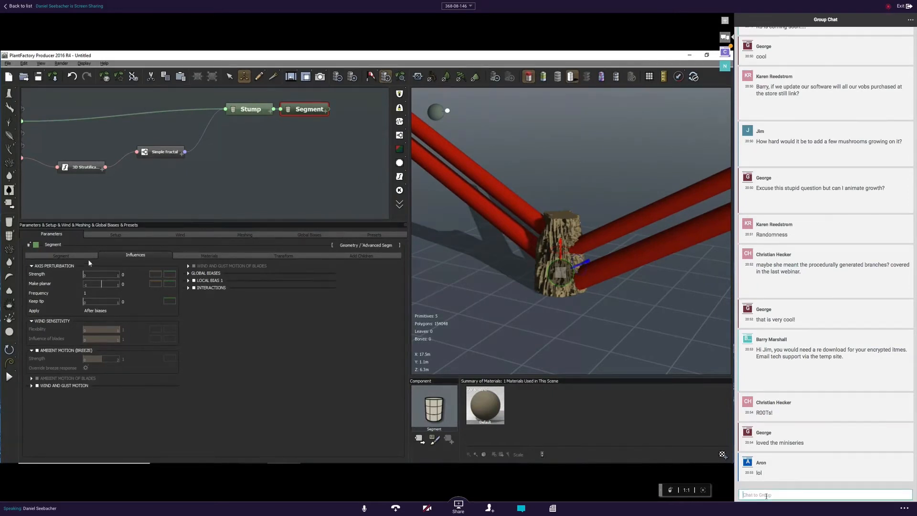
{"action": "left_click", "coordinate": [70, 255]}
{"action": "double_click", "coordinate": [130, 282]}
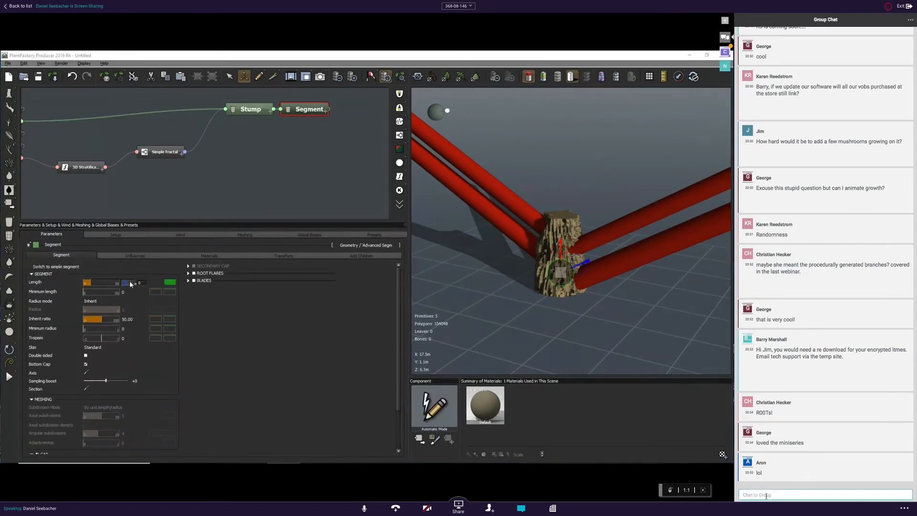
{"action": "type", "text": "1"}
{"action": "key", "text": "Return"}
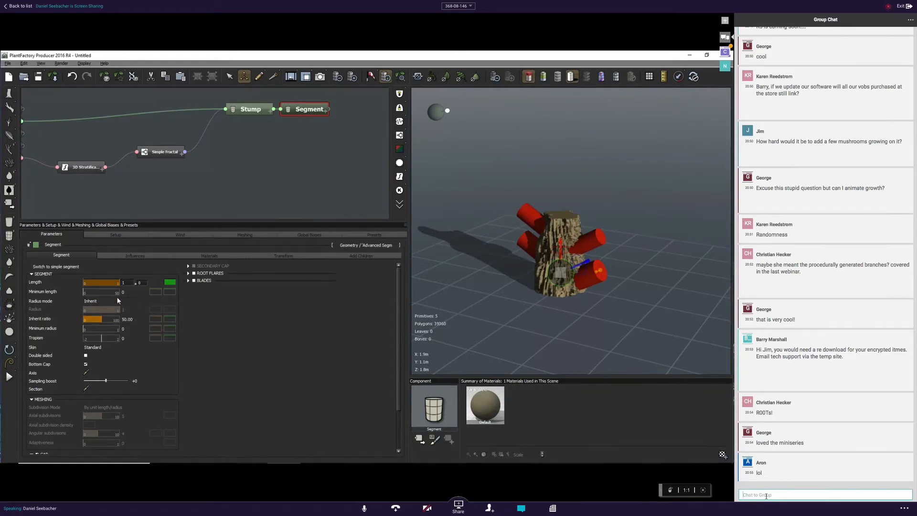
Switch the Segment radius mode to User defined with a small radius value.
{"action": "left_click", "coordinate": [117, 300]}
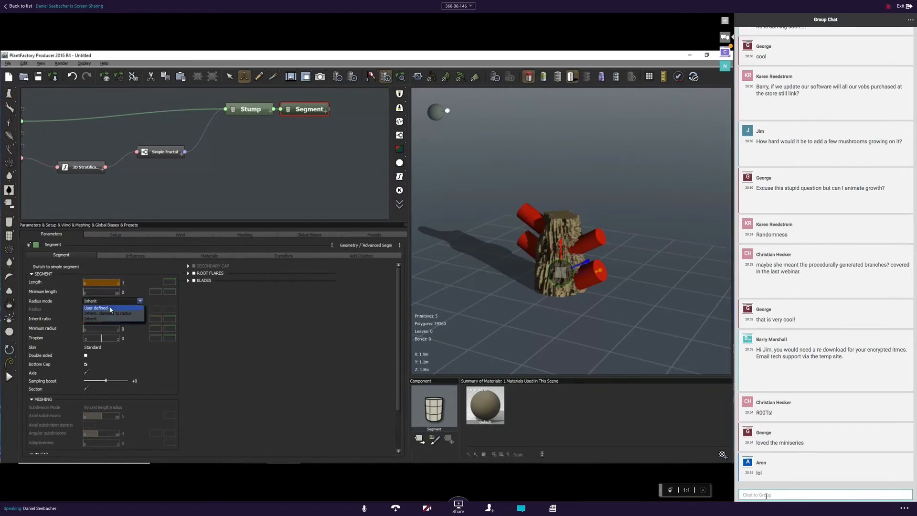
{"action": "left_click", "coordinate": [110, 309]}
{"action": "left_click", "coordinate": [125, 310]}
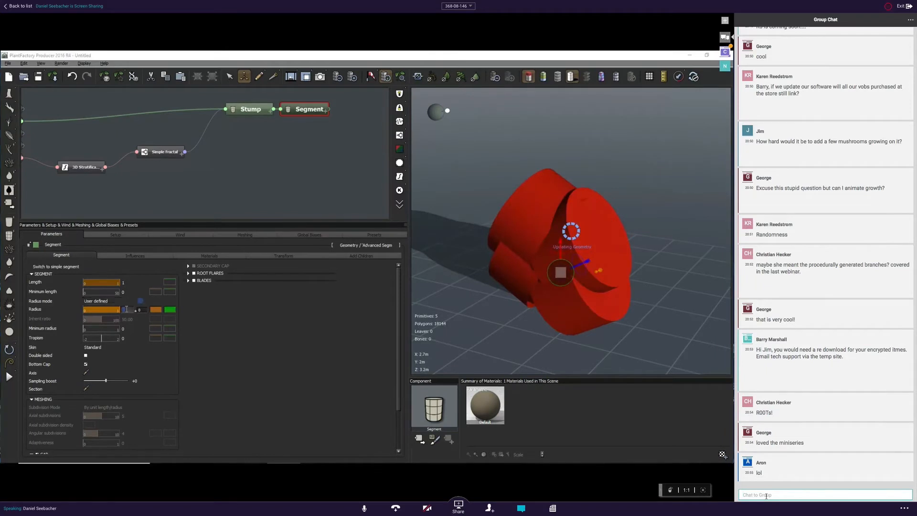
{"action": "type", "text": ".0"}
{"action": "key", "text": "Return"}
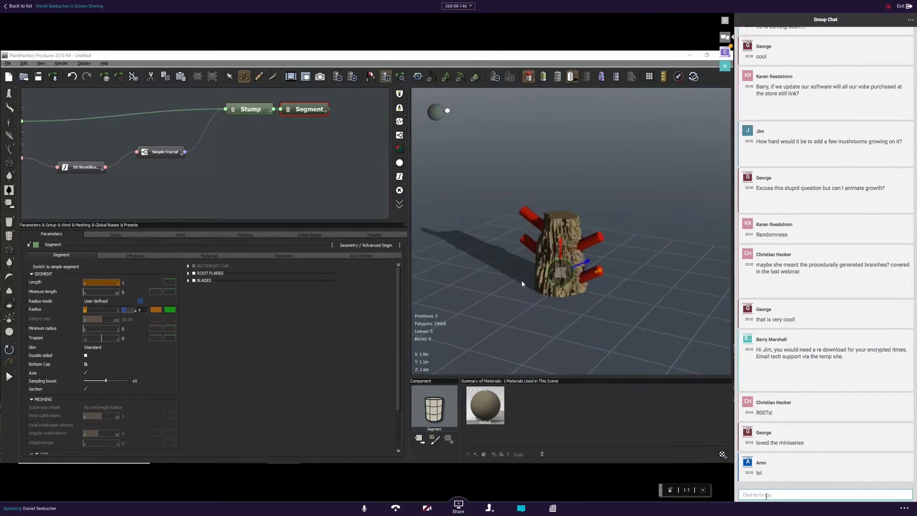
{"action": "left_click", "coordinate": [157, 310]}
Give the Segment radius a smooth profile curve falling from 1 to 0, tapering the roots into spikes.
{"action": "left_click", "coordinate": [165, 312]}
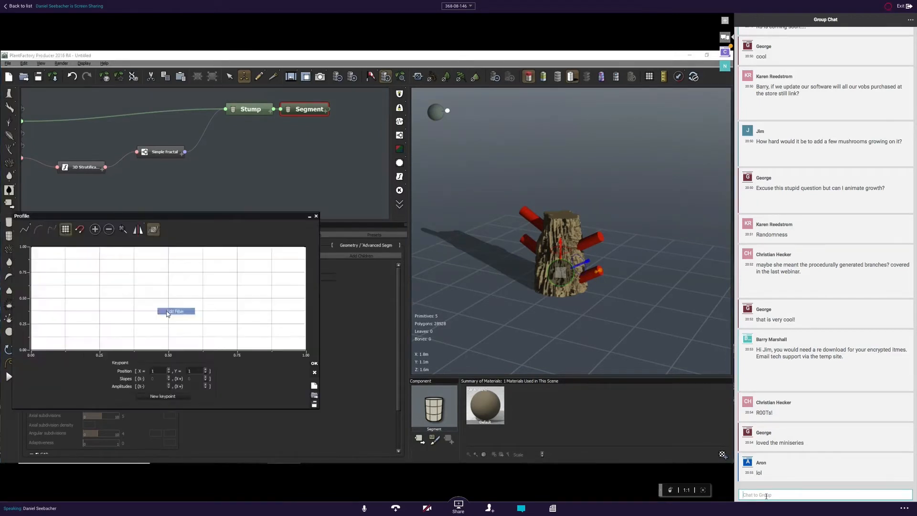
{"action": "left_click", "coordinate": [38, 229]}
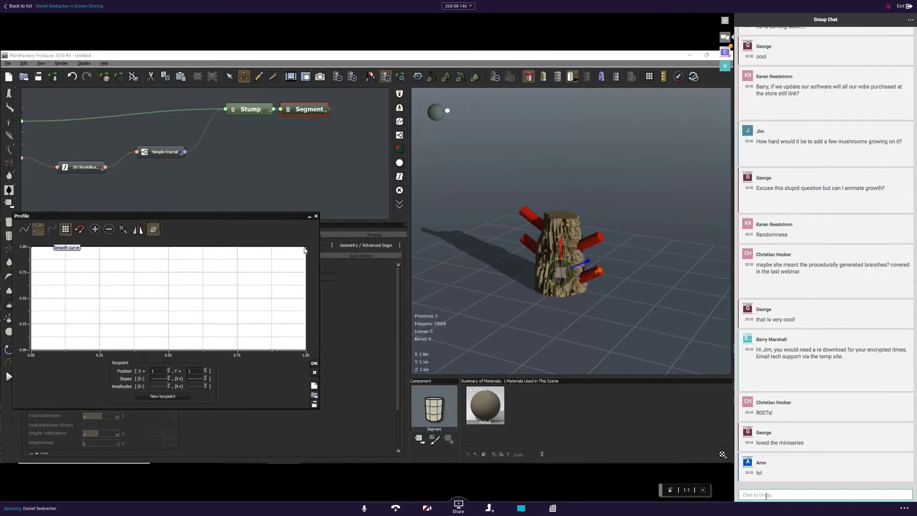
{"action": "left_click_drag", "start_coordinate": [265, 217], "coordinate": [322, 195]}
{"action": "left_click_drag", "start_coordinate": [364, 225], "coordinate": [364, 328]}
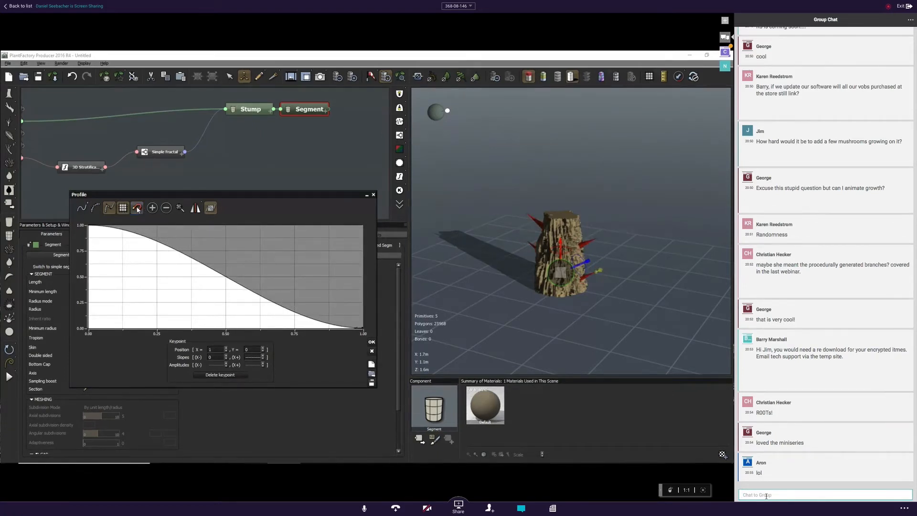
{"action": "left_click", "coordinate": [166, 213]}
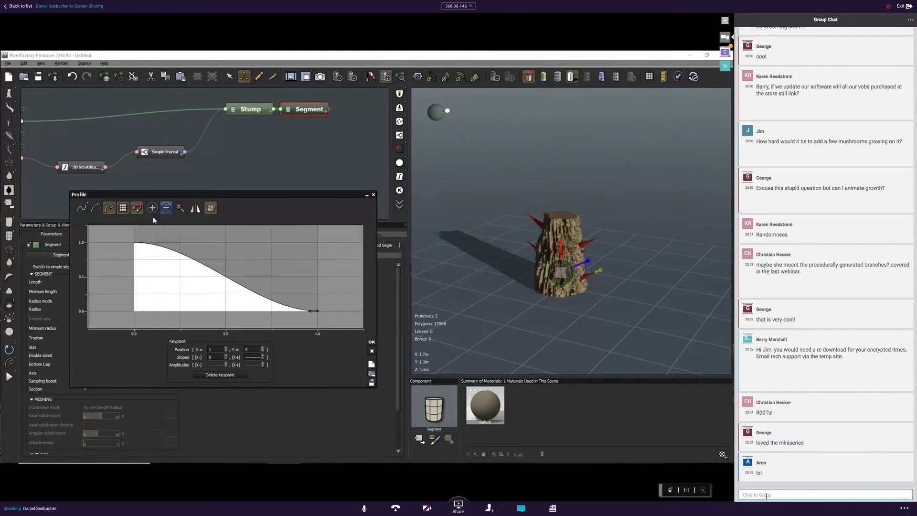
{"action": "left_click", "coordinate": [134, 242]}
{"action": "left_click_drag", "start_coordinate": [143, 242], "coordinate": [141, 246]}
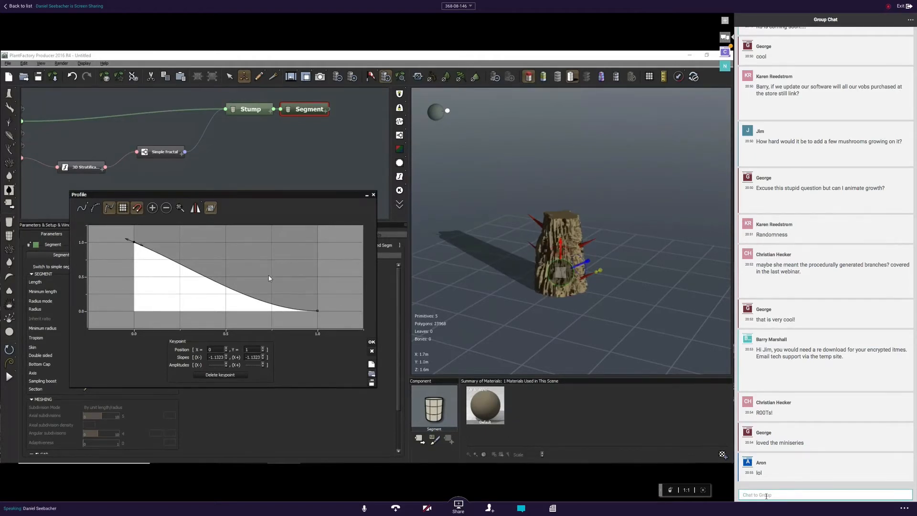
{"action": "left_click", "coordinate": [371, 351]}
{"action": "mouse_move", "coordinate": [641, 272]}
{"action": "right_mouse_down"}
{"action": "mouse_move", "coordinate": [567, 284]}
{"action": "mouse_move", "coordinate": [656, 281]}
{"action": "right_mouse_up"}
{"action": "scroll", "coordinate": [662, 298], "scroll_direction": "up", "scroll_amount": 5}
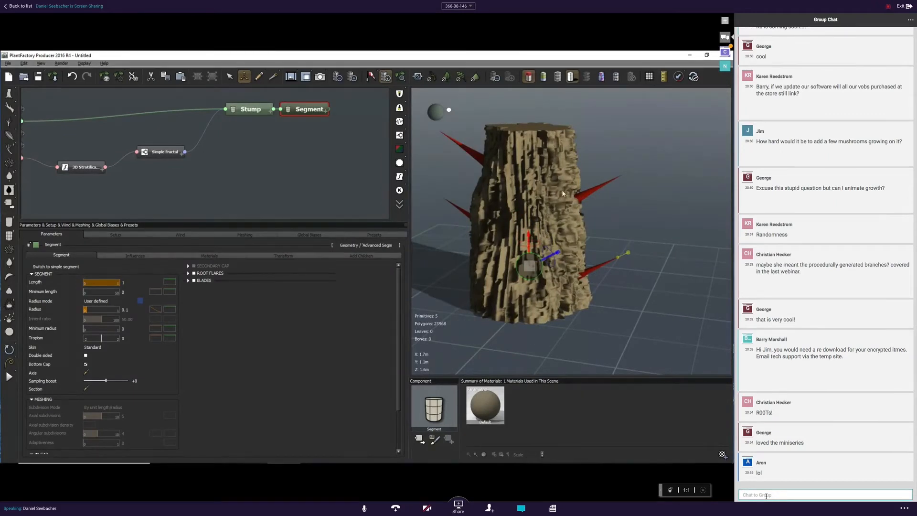
{"action": "right_click_drag", "start_coordinate": [586, 164], "coordinate": [528, 173]}
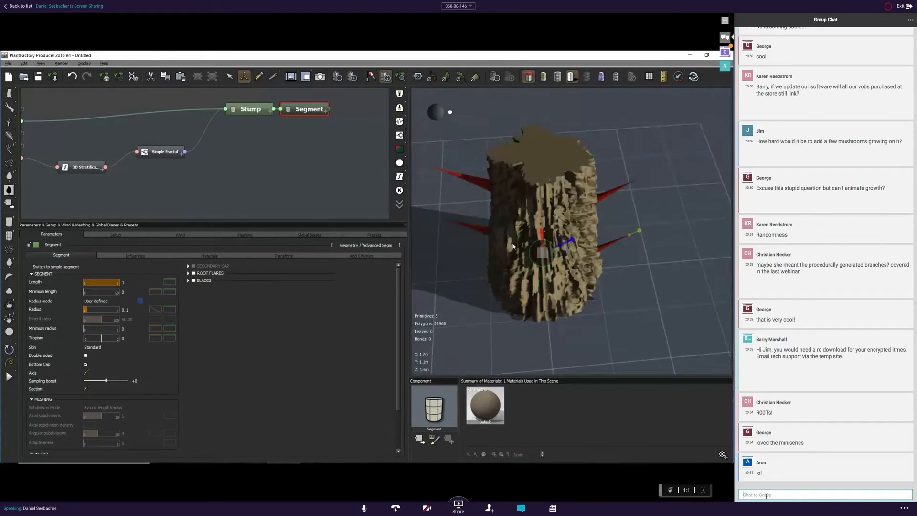
{"action": "right_click_drag", "start_coordinate": [626, 284], "coordinate": [635, 259]}
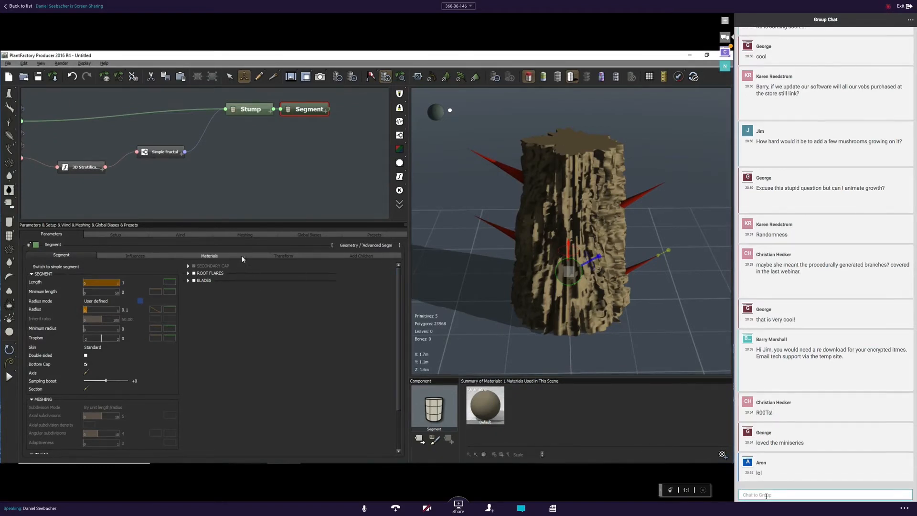
Rename the spike Segment node to 'Roots 1st level'.
{"action": "left_click", "coordinate": [257, 113]}
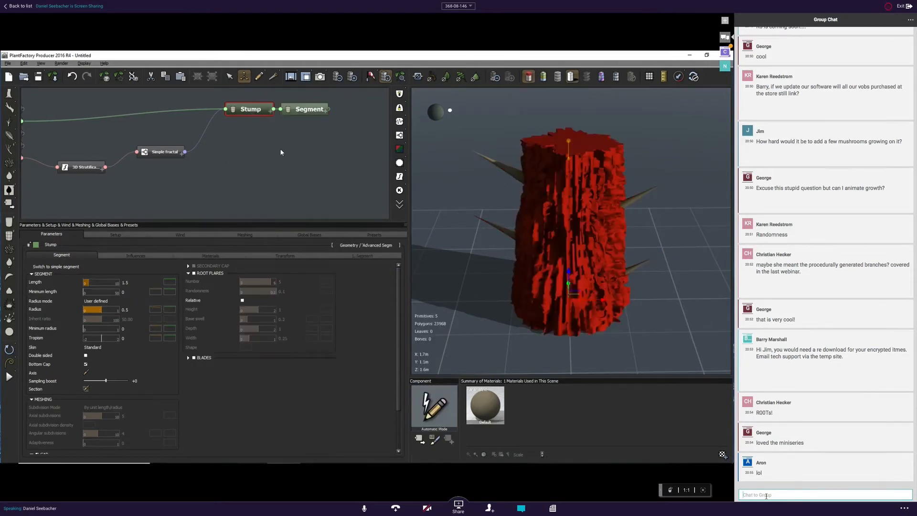
{"action": "left_click", "coordinate": [354, 257]}
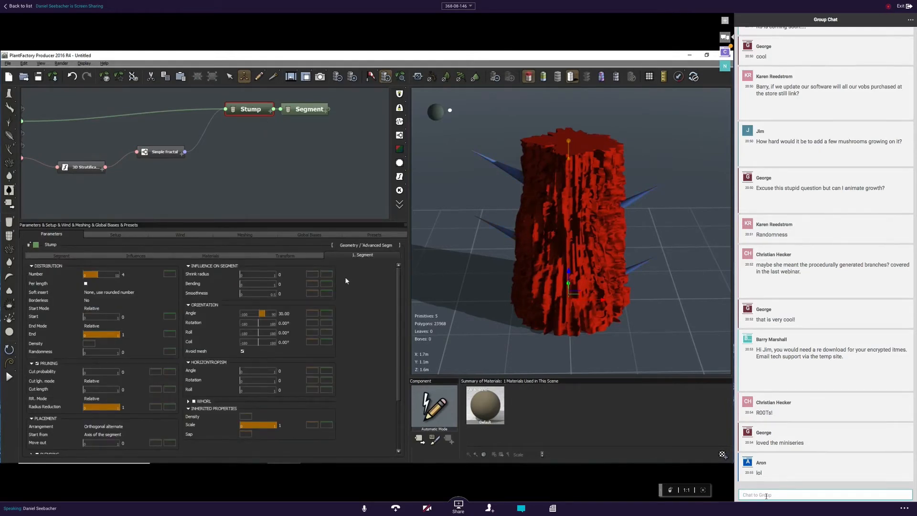
{"action": "double_click", "coordinate": [306, 113]}
{"action": "type", "text": "Ro"}
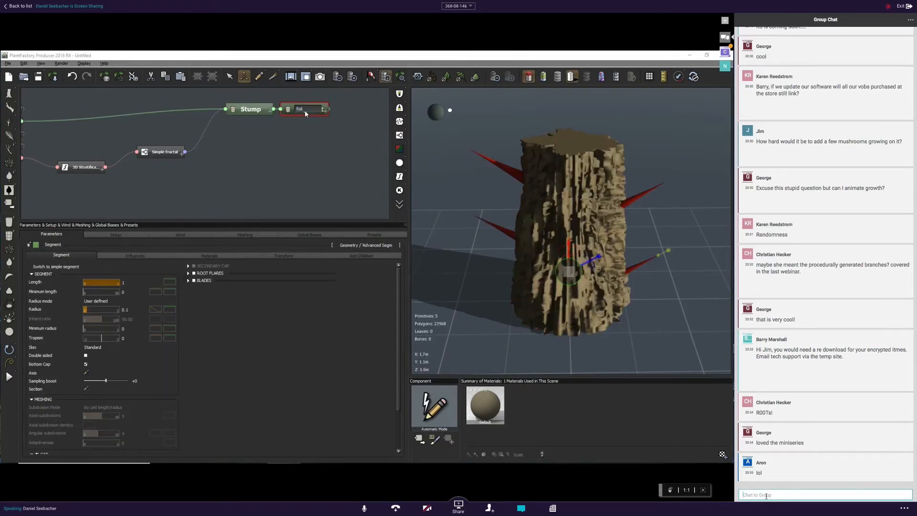
{"action": "type", "text": "ots 1st level"}
{"action": "key", "text": "Return"}
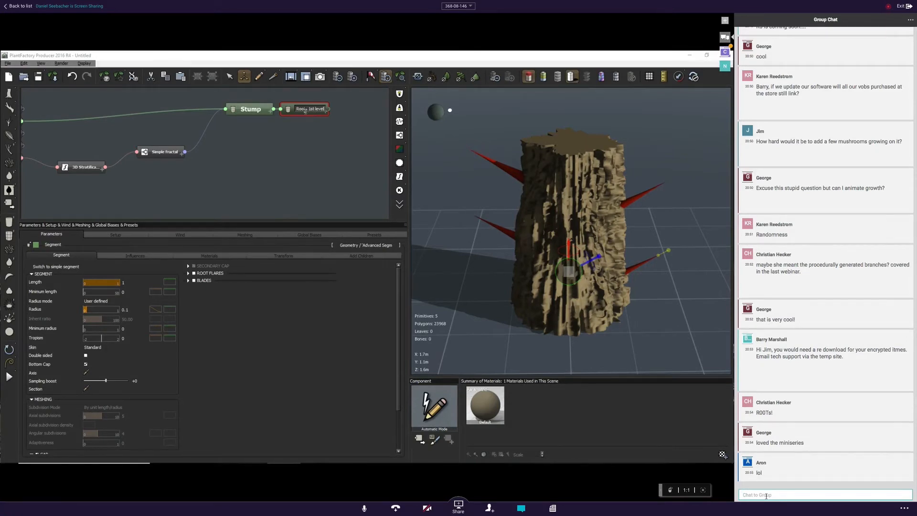
Make the roots start from the surface of the stump segment.
{"action": "left_click", "coordinate": [246, 113]}
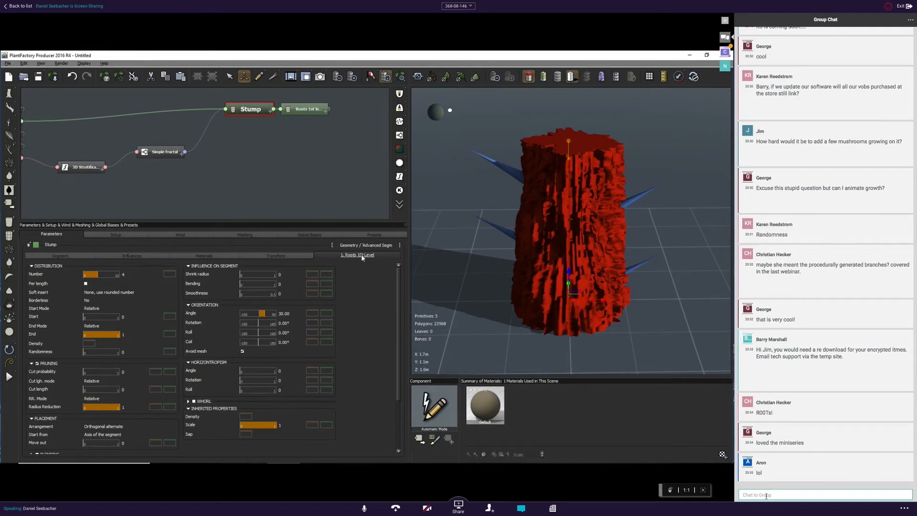
{"action": "left_click", "coordinate": [96, 436]}
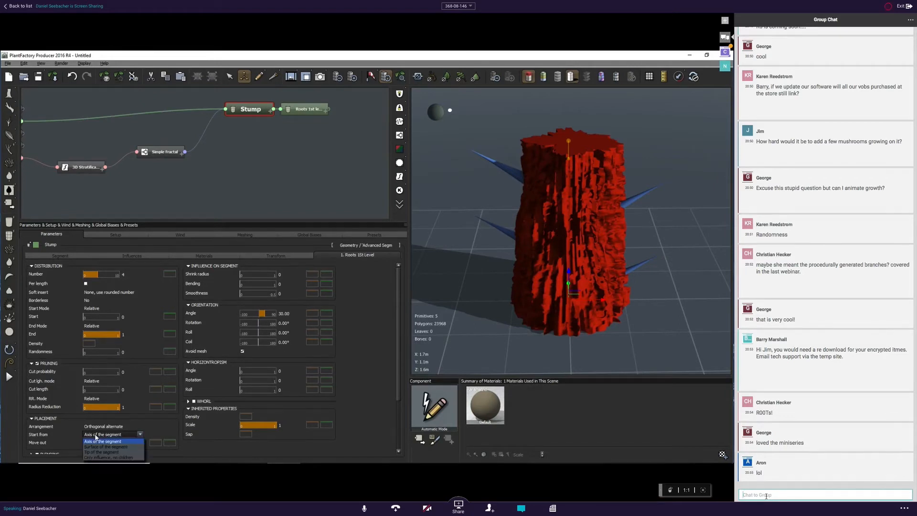
{"action": "left_click", "coordinate": [100, 446]}
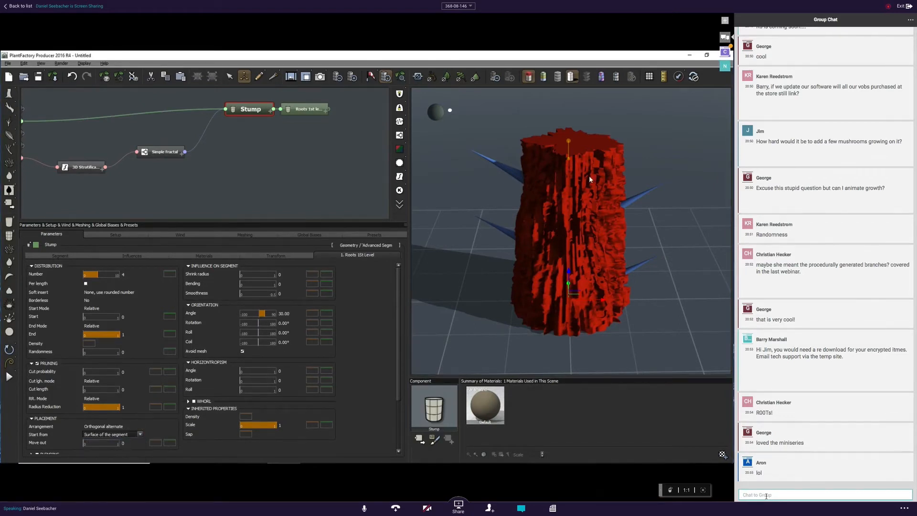
{"action": "left_click_drag", "start_coordinate": [635, 233], "coordinate": [614, 221]}
{"action": "scroll", "coordinate": [614, 221], "scroll_direction": "down", "scroll_amount": 3}
{"action": "right_click_drag", "start_coordinate": [610, 224], "coordinate": [536, 240]}
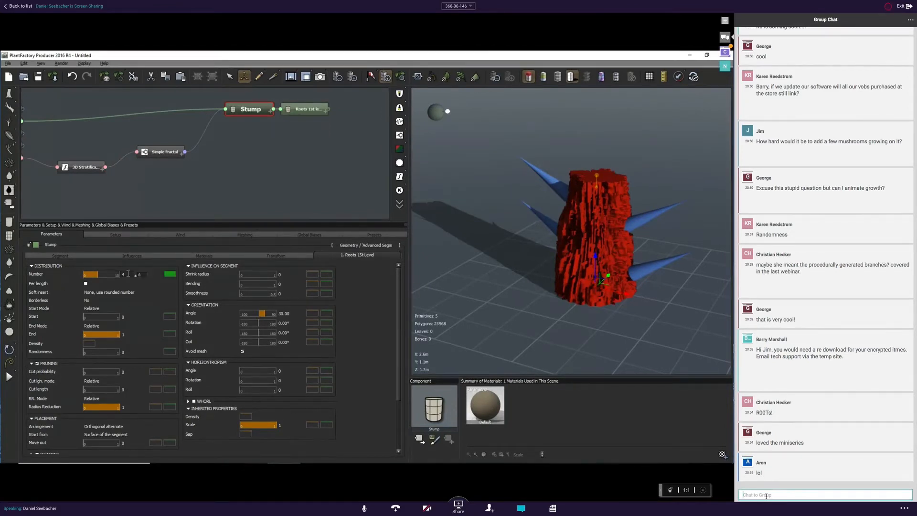
Set the root Number variation to 2.
{"action": "left_click", "coordinate": [143, 274]}
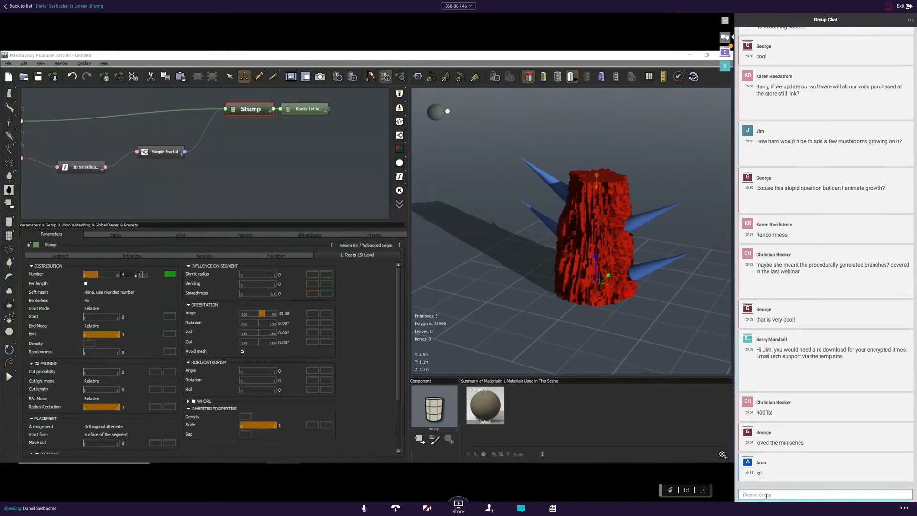
{"action": "key", "text": "Return"}
{"action": "mouse_move", "coordinate": [601, 260]}
{"action": "left_mouse_down"}
{"action": "mouse_move", "coordinate": [506, 303]}
{"action": "mouse_move", "coordinate": [595, 262]}
{"action": "left_mouse_up"}
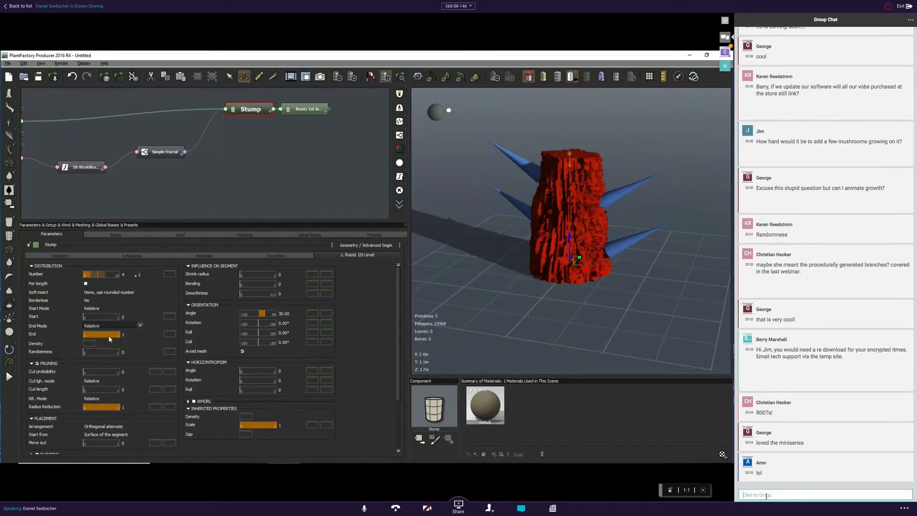
Give root Density a smooth filter curve falling steeply from 1 to 0 along the stump.
{"action": "right_click", "coordinate": [93, 344]}
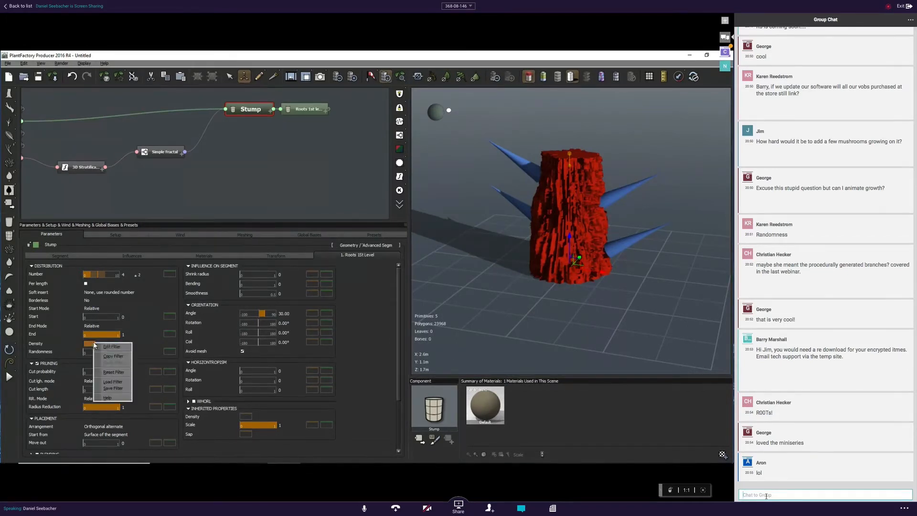
{"action": "left_click", "coordinate": [111, 346]}
{"action": "left_click_drag", "start_coordinate": [257, 249], "coordinate": [362, 115]}
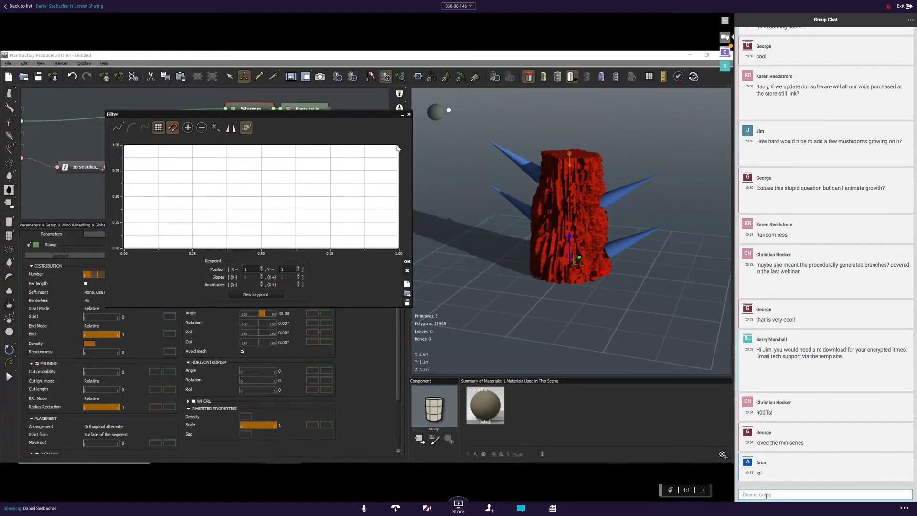
{"action": "left_click_drag", "start_coordinate": [398, 147], "coordinate": [398, 249]}
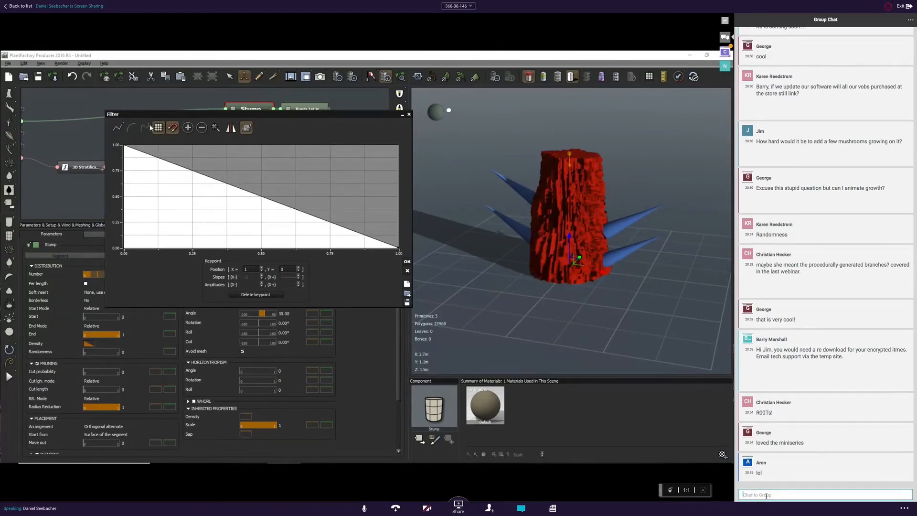
{"action": "left_click", "coordinate": [119, 127]}
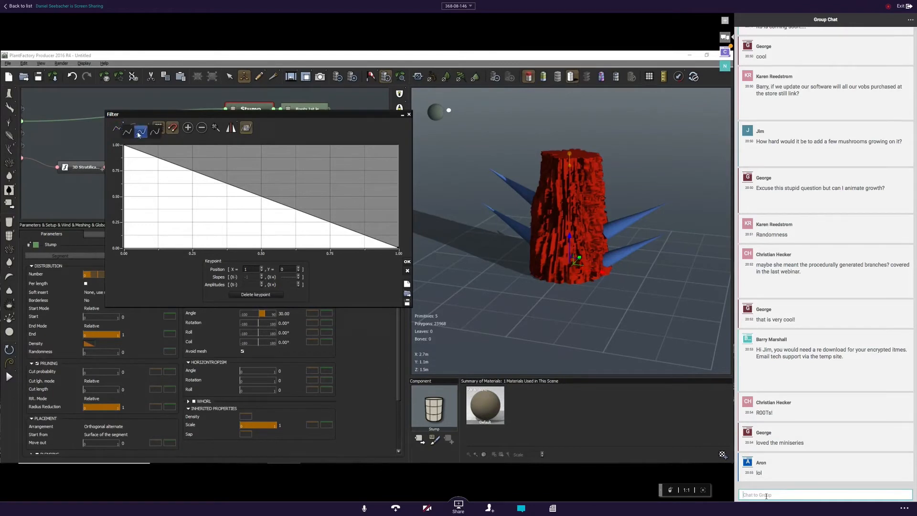
{"action": "left_click", "coordinate": [136, 131]}
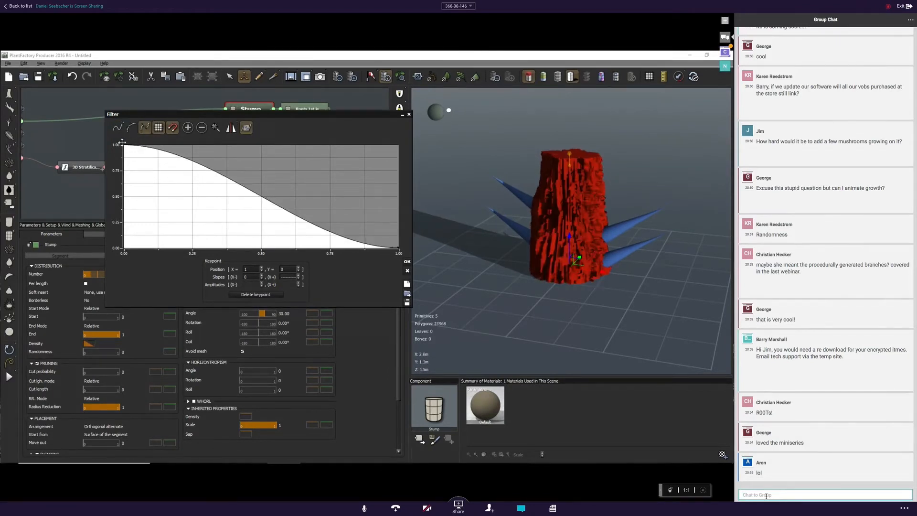
{"action": "left_click", "coordinate": [123, 144]}
{"action": "left_click_drag", "start_coordinate": [133, 144], "coordinate": [134, 151]}
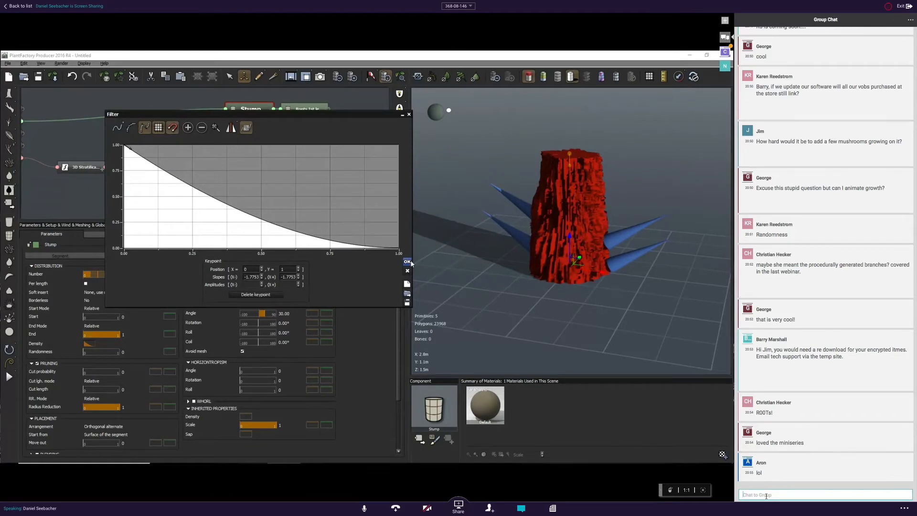
{"action": "left_click", "coordinate": [407, 261]}
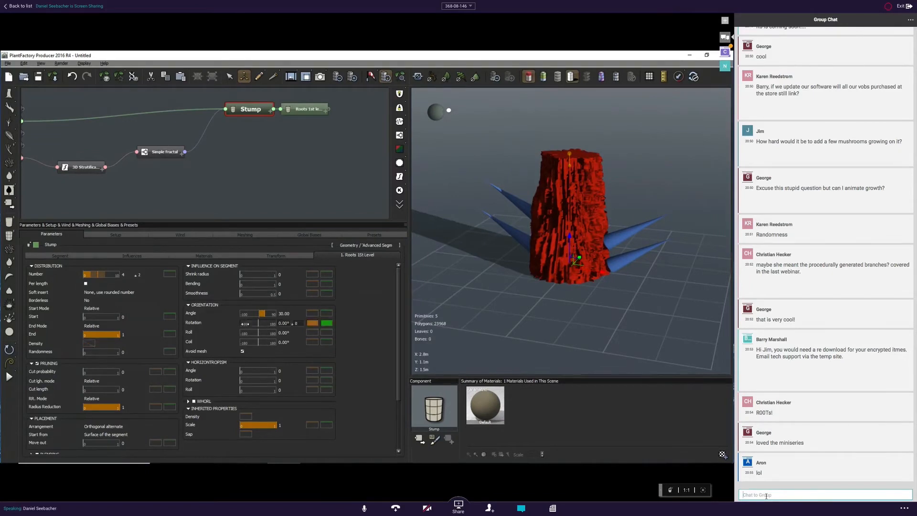
{"action": "left_click_drag", "start_coordinate": [609, 272], "coordinate": [640, 282]}
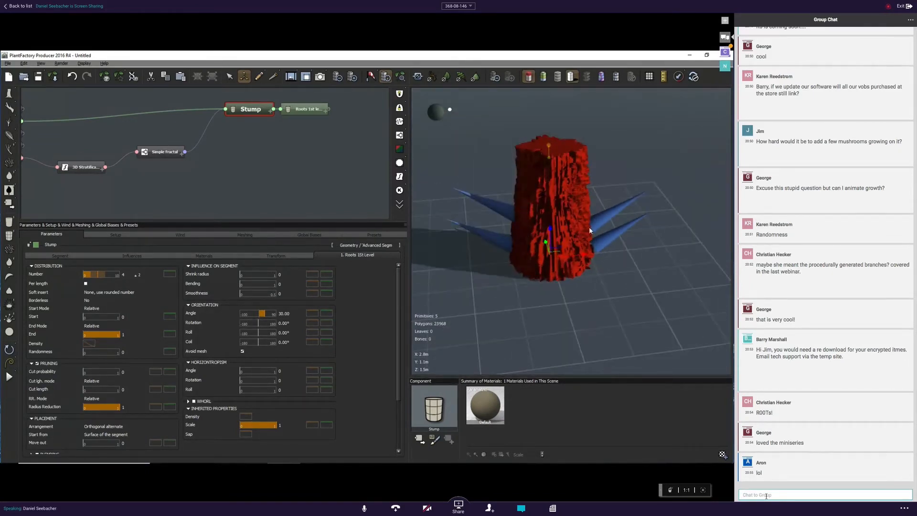
Turn on blending of the roots into the stump and inspect it with wireframe overlay.
{"action": "scroll", "coordinate": [612, 258], "scroll_direction": "up", "scroll_amount": 5}
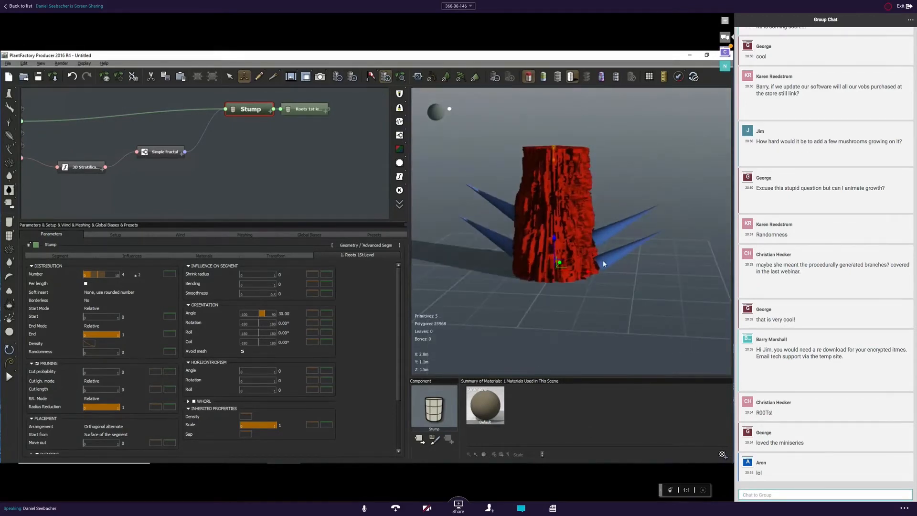
{"action": "left_click_drag", "start_coordinate": [604, 262], "coordinate": [577, 302]}
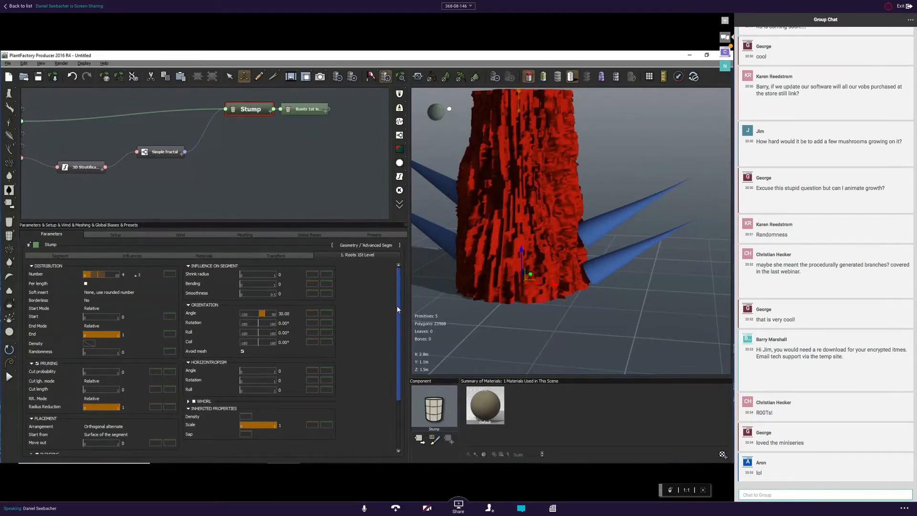
{"action": "scroll", "coordinate": [399, 424], "scroll_direction": "down", "scroll_amount": 3}
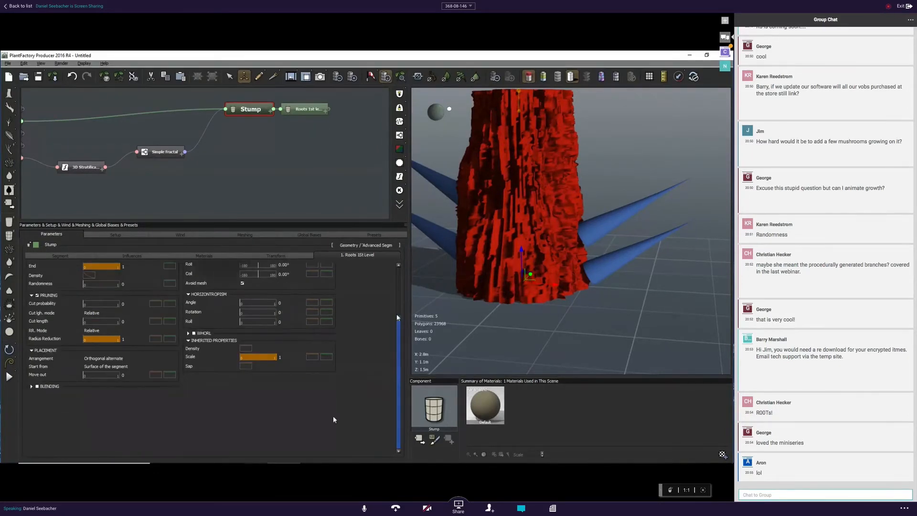
{"action": "left_click", "coordinate": [37, 386]}
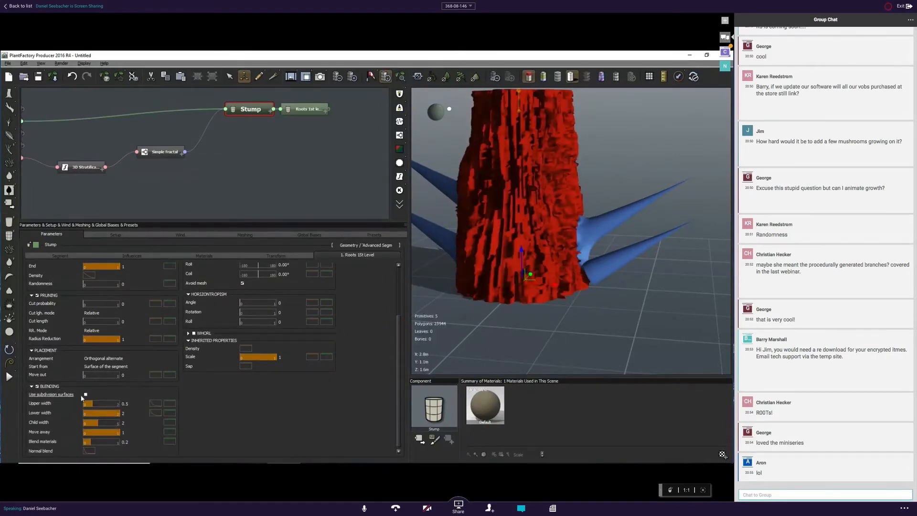
{"action": "left_click", "coordinate": [558, 77]}
{"action": "mouse_move", "coordinate": [603, 214]}
{"action": "left_mouse_down"}
{"action": "mouse_move", "coordinate": [524, 205]}
{"action": "mouse_move", "coordinate": [529, 245]}
{"action": "mouse_move", "coordinate": [634, 250]}
{"action": "mouse_move", "coordinate": [652, 219]}
{"action": "mouse_move", "coordinate": [692, 230]}
{"action": "left_mouse_up"}
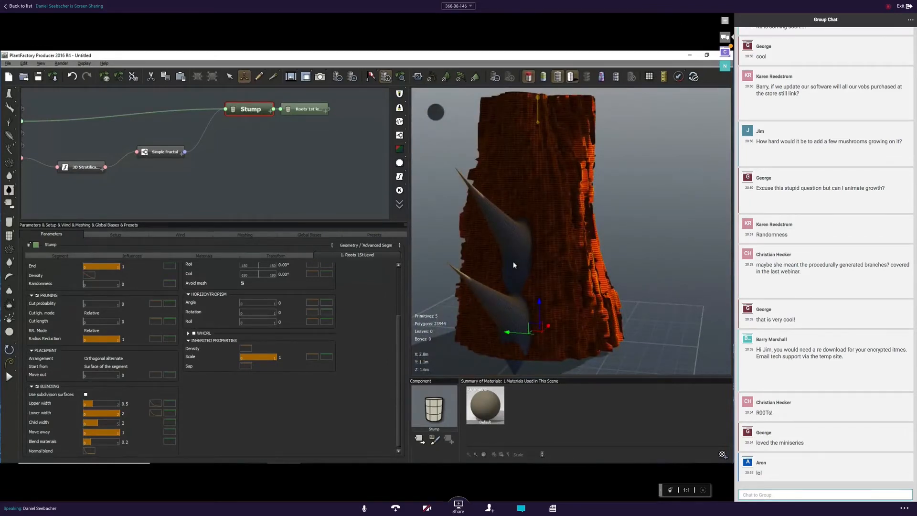
{"action": "left_click_drag", "start_coordinate": [617, 253], "coordinate": [503, 248]}
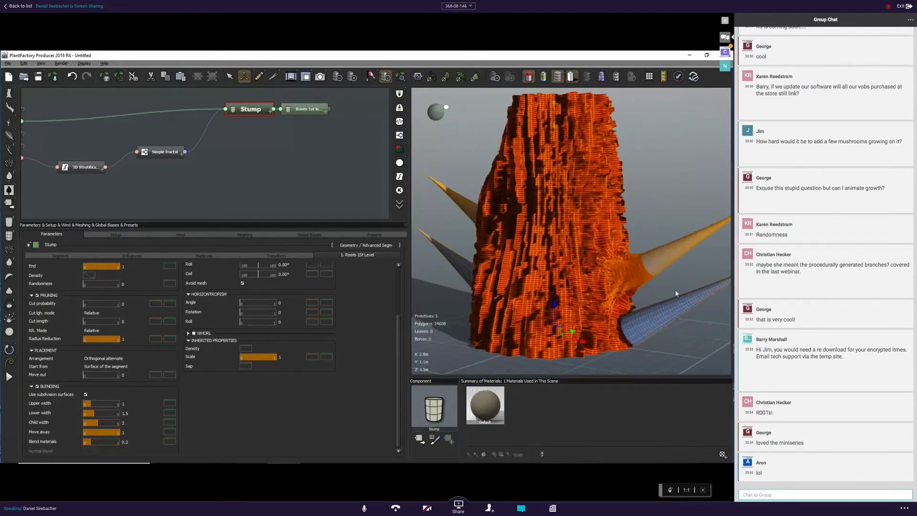
{"action": "mouse_move", "coordinate": [675, 291]}
{"action": "right_mouse_down"}
{"action": "mouse_move", "coordinate": [641, 282]}
{"action": "mouse_move", "coordinate": [680, 288]}
{"action": "right_mouse_up"}
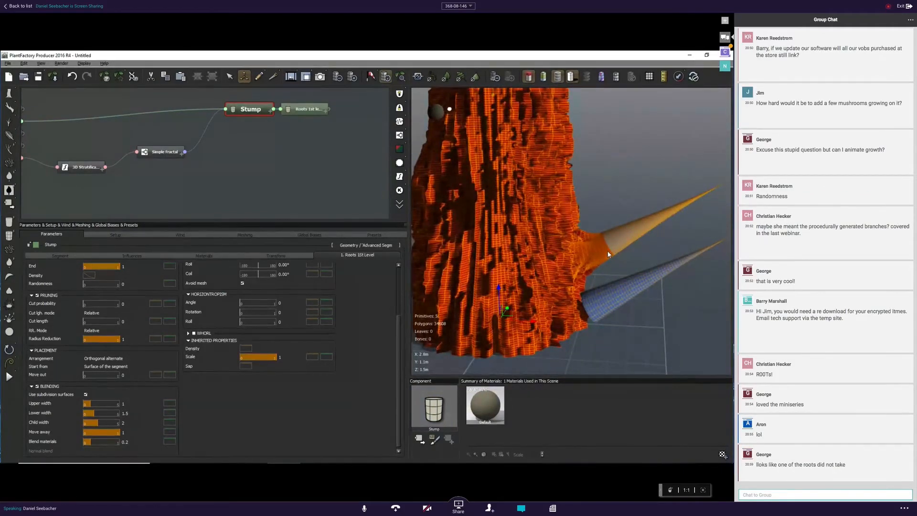
{"action": "scroll", "coordinate": [608, 254], "scroll_direction": "down", "scroll_amount": 3}
{"action": "right_click_drag", "start_coordinate": [608, 254], "coordinate": [546, 219]}
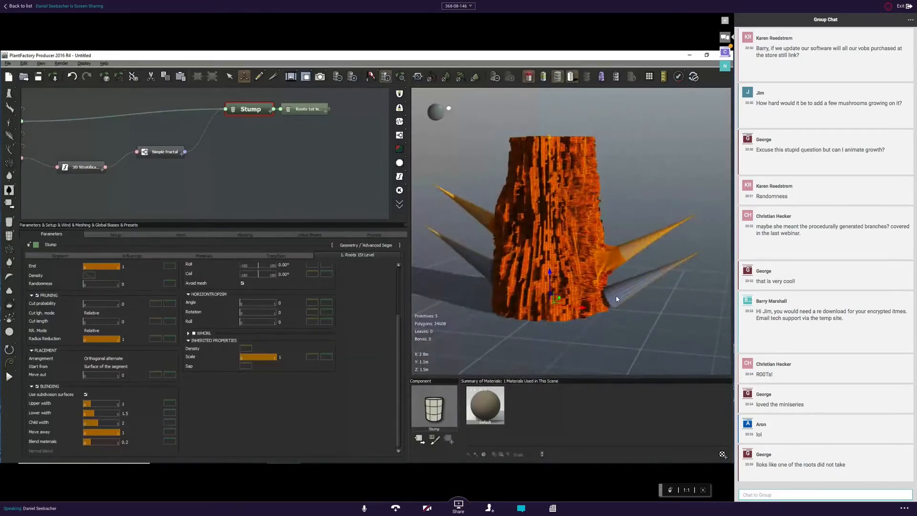
{"action": "right_click_drag", "start_coordinate": [632, 317], "coordinate": [589, 285]}
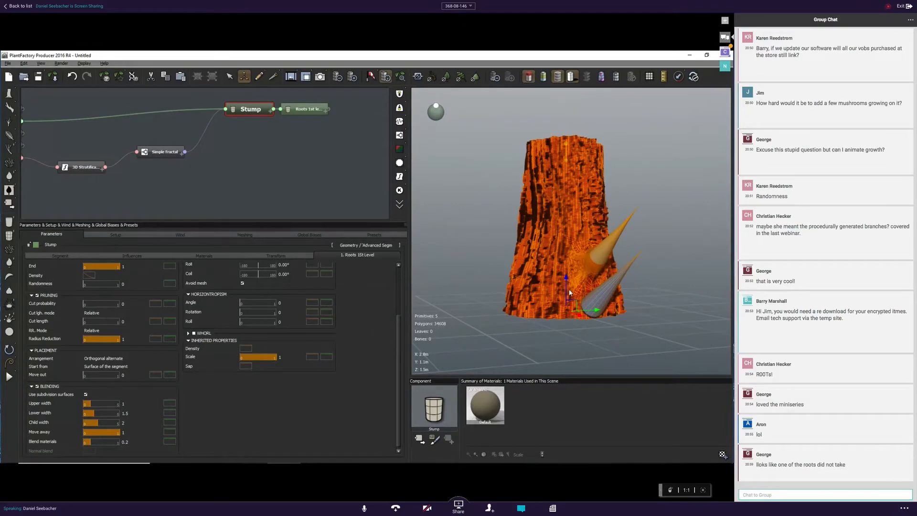
{"action": "mouse_move", "coordinate": [586, 324]}
{"action": "right_mouse_down"}
{"action": "mouse_move", "coordinate": [603, 342]}
{"action": "mouse_move", "coordinate": [595, 315]}
{"action": "right_mouse_up"}
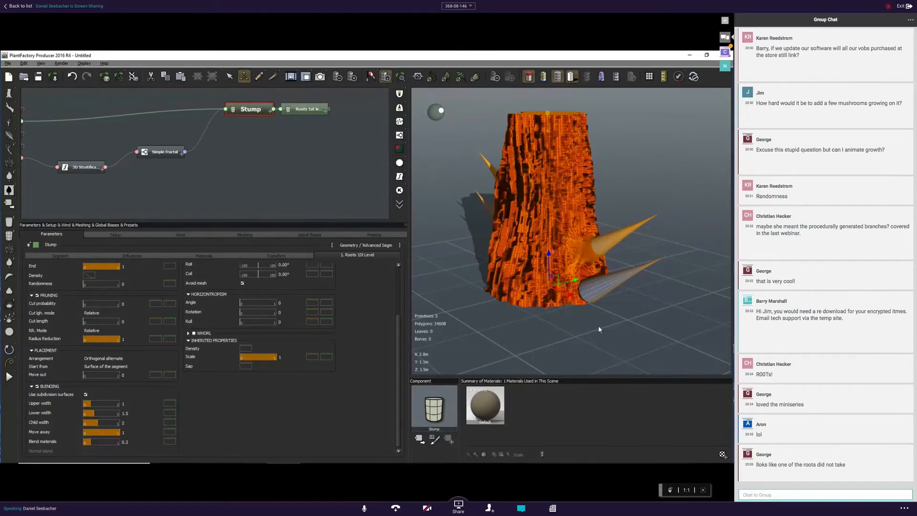
{"action": "left_click_drag", "start_coordinate": [469, 244], "coordinate": [609, 299]}
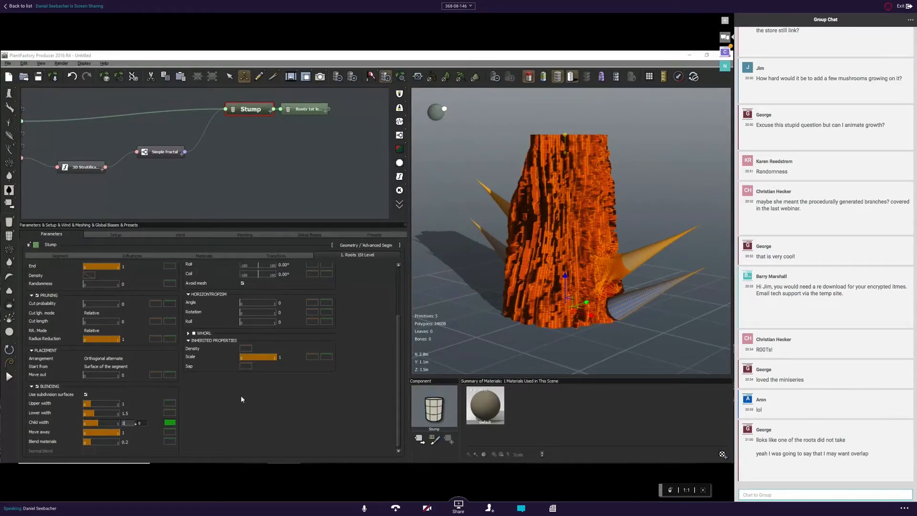
Set blending child width to 1 and raise Blend materials from 0.2 to about 2.22.
{"action": "key", "text": "Return"}
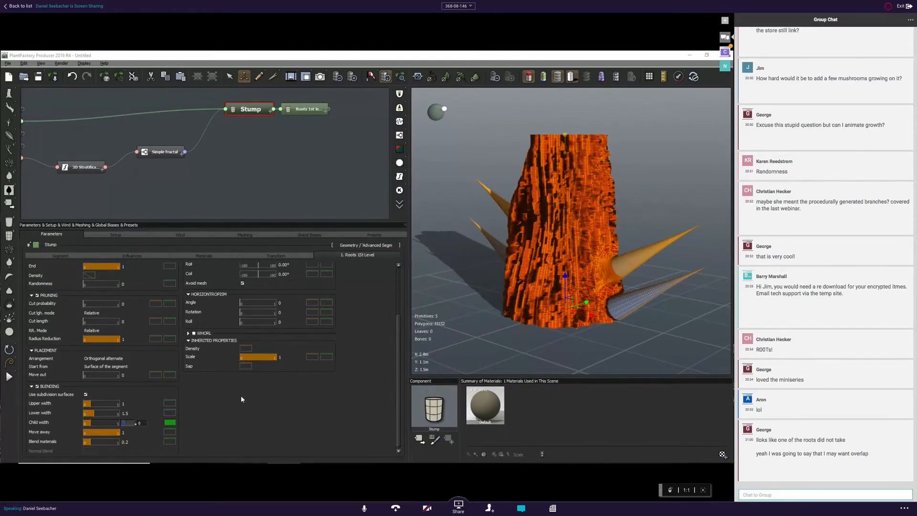
{"action": "mouse_move", "coordinate": [450, 282]}
{"action": "left_mouse_down"}
{"action": "mouse_move", "coordinate": [482, 308]}
{"action": "mouse_move", "coordinate": [461, 289]}
{"action": "mouse_move", "coordinate": [452, 291]}
{"action": "left_mouse_up"}
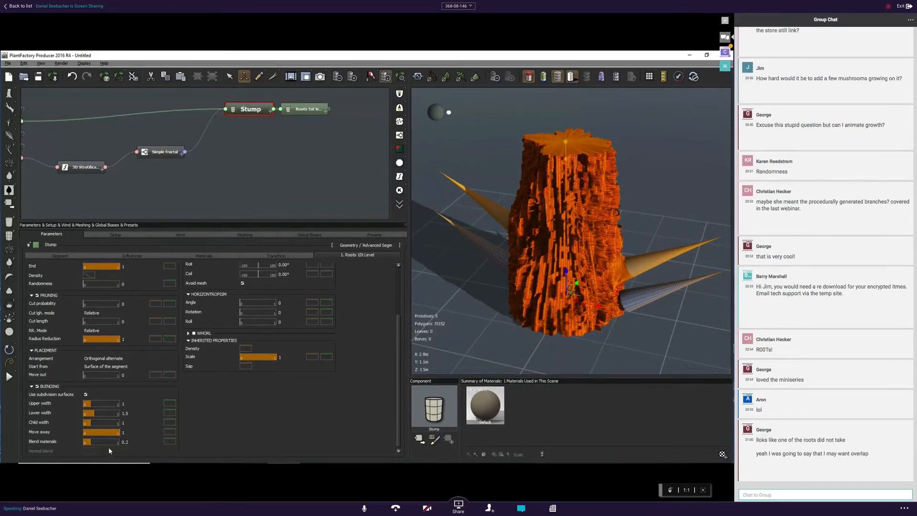
{"action": "left_click_drag", "start_coordinate": [89, 440], "coordinate": [164, 445]}
Set the roots' orientation angle to about -20.6° and their coil to 52.50°.
{"action": "left_click", "coordinate": [396, 269]}
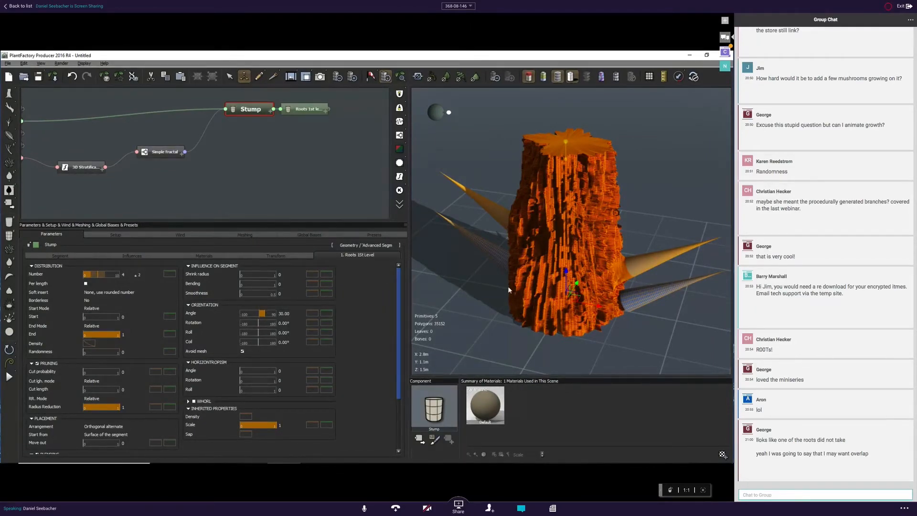
{"action": "double_click", "coordinate": [282, 313]}
{"action": "type", "text": "0"}
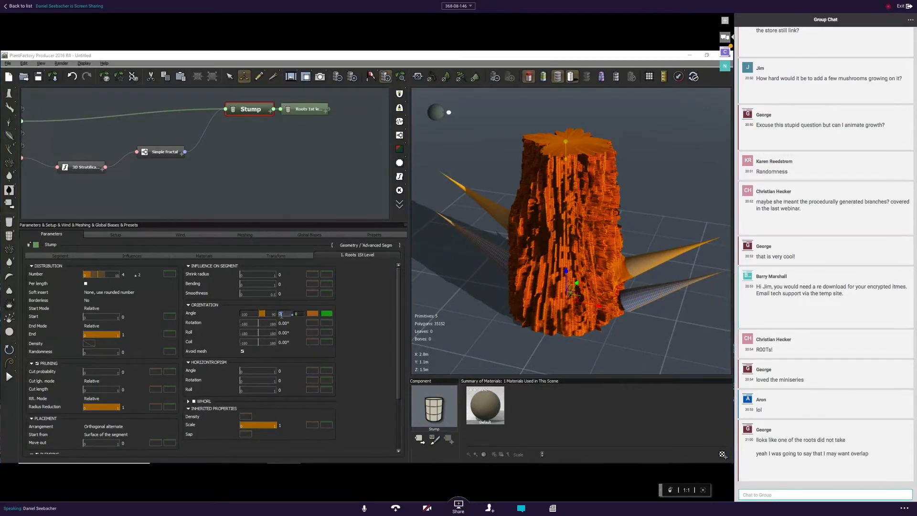
{"action": "key", "text": "Return"}
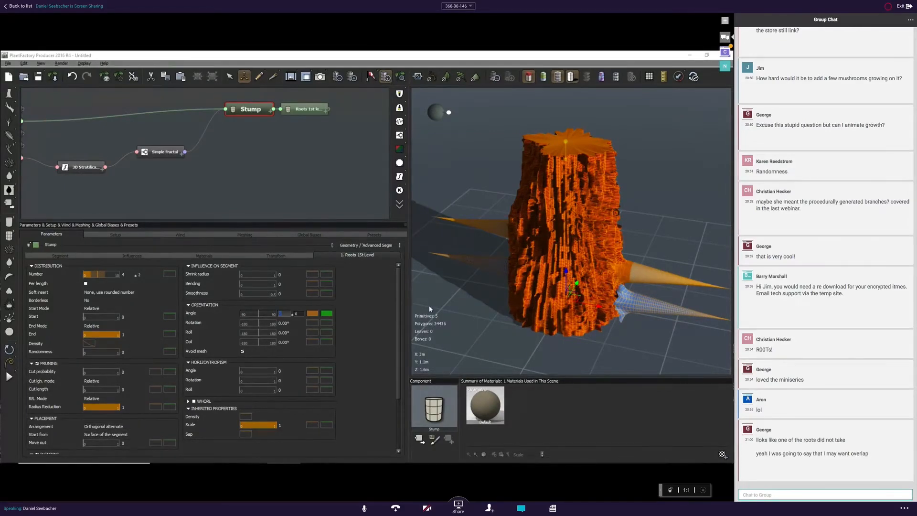
{"action": "left_click_drag", "start_coordinate": [255, 311], "coordinate": [256, 313]}
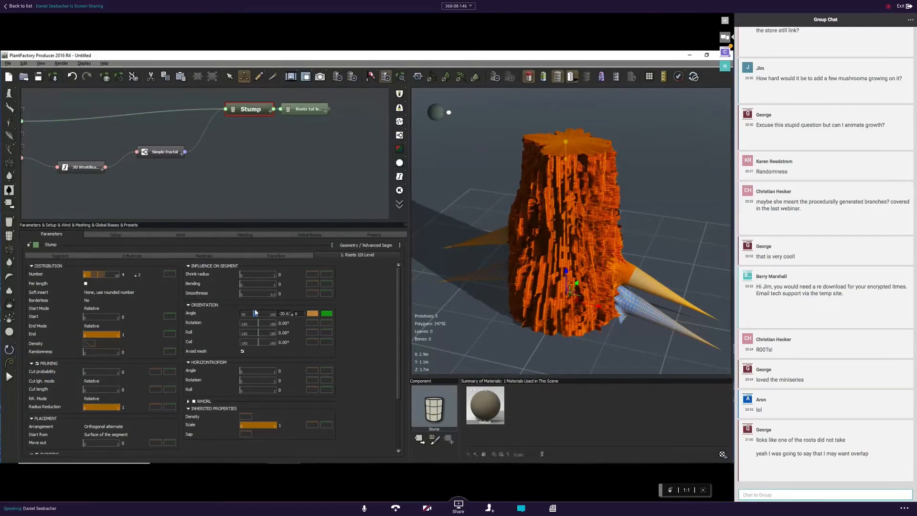
{"action": "left_click_drag", "start_coordinate": [260, 343], "coordinate": [265, 343]}
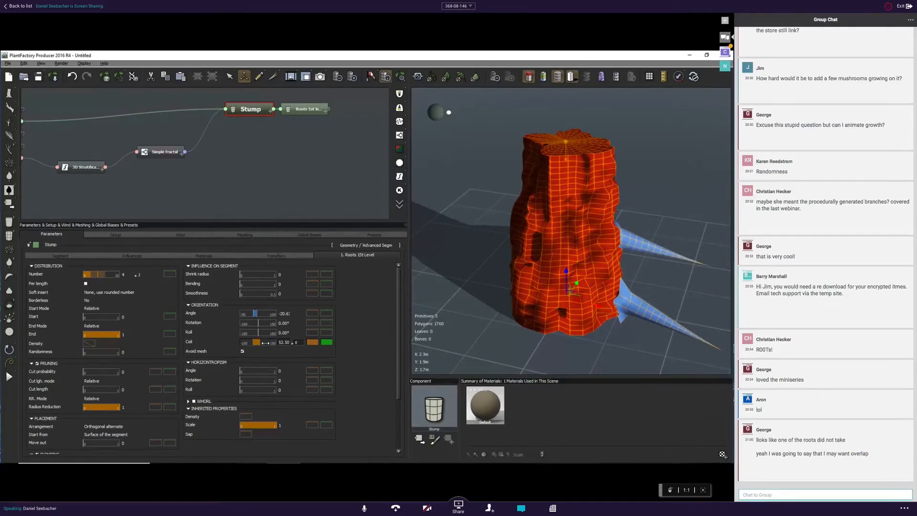
{"action": "right_click_drag", "start_coordinate": [630, 270], "coordinate": [666, 264]}
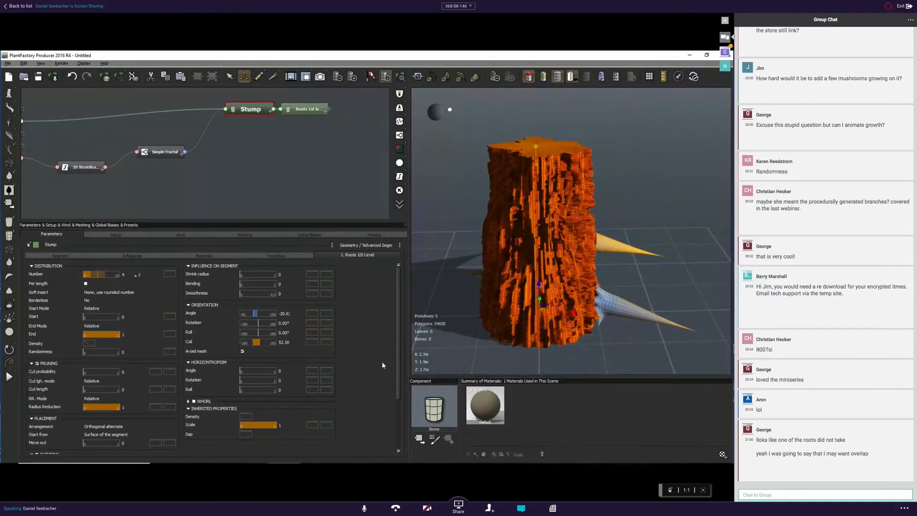
Enable the Whorl arrangement for the Stump's roots with 9 roots per whorl.
{"action": "left_click", "coordinate": [189, 401]}
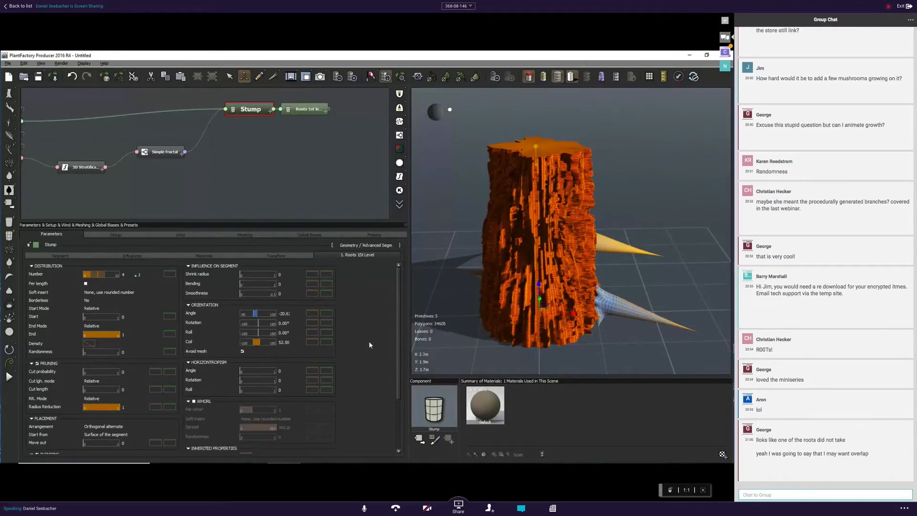
{"action": "left_click", "coordinate": [200, 402]}
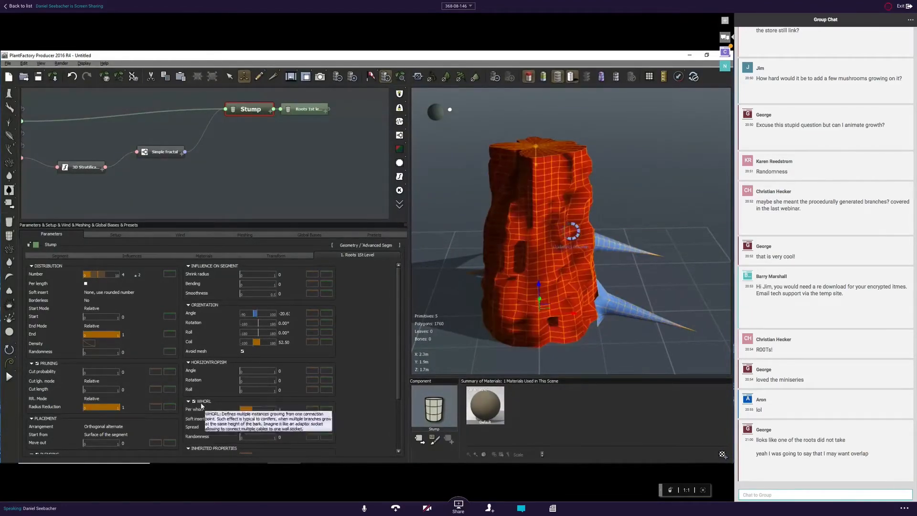
{"action": "right_click_drag", "start_coordinate": [615, 272], "coordinate": [553, 251]}
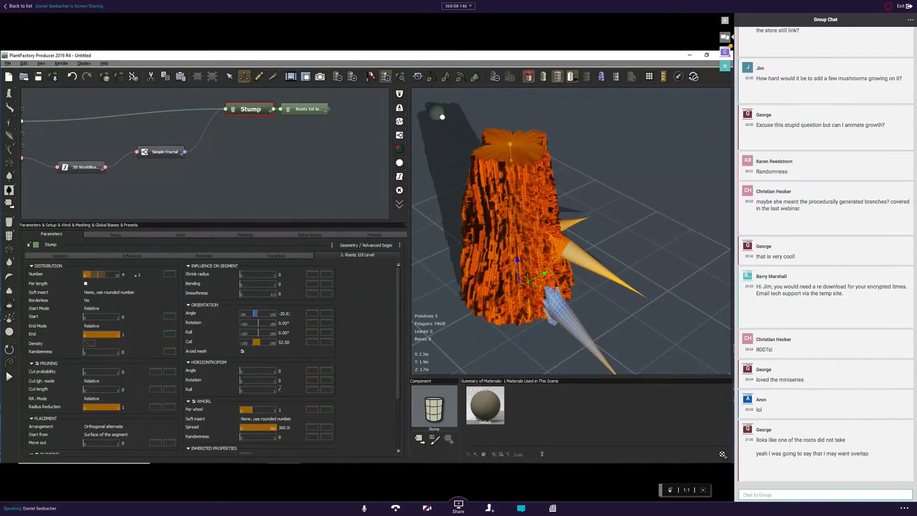
{"action": "mouse_move", "coordinate": [289, 411]}
{"action": "type", "text": "9"}
{"action": "key", "text": "Return"}
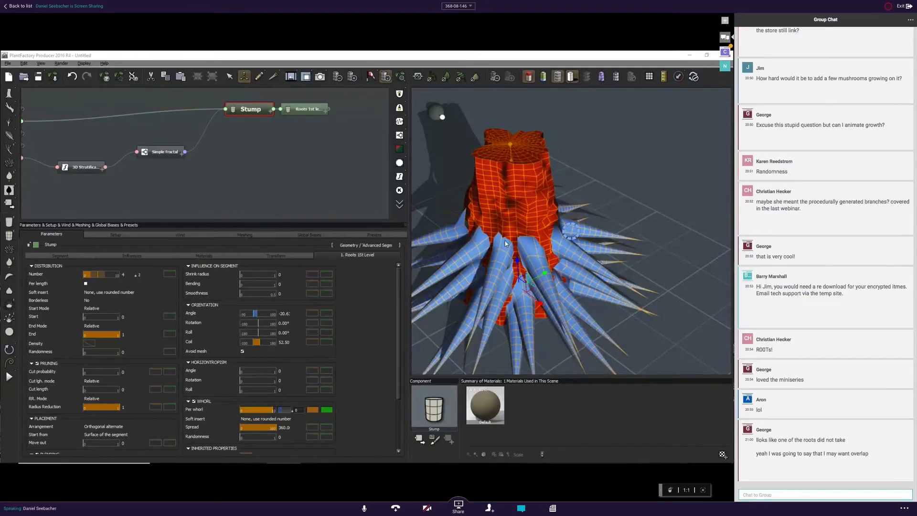
{"action": "mouse_move", "coordinate": [504, 241]}
{"action": "right_mouse_down"}
{"action": "mouse_move", "coordinate": [576, 222]}
{"action": "mouse_move", "coordinate": [637, 230]}
{"action": "mouse_move", "coordinate": [569, 213]}
{"action": "mouse_move", "coordinate": [531, 238]}
{"action": "mouse_move", "coordinate": [531, 217]}
{"action": "right_mouse_up"}
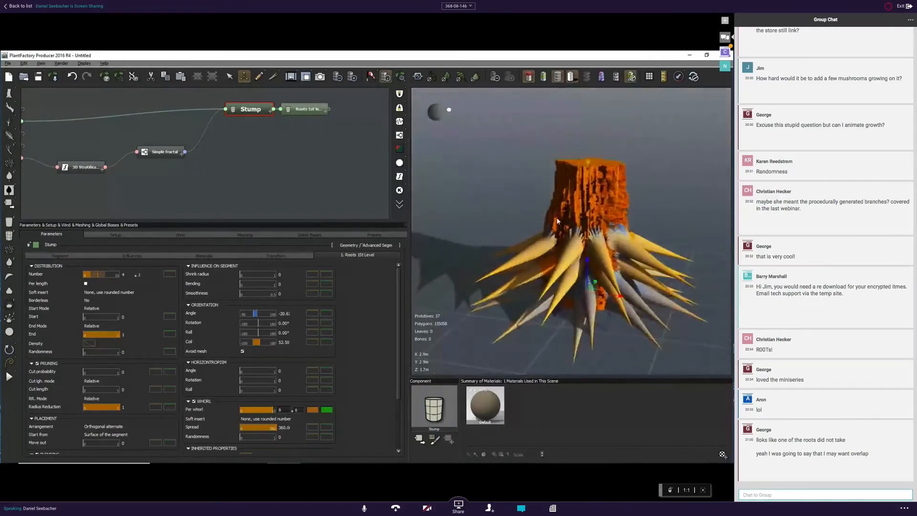
Inspect the ringed stump in distinct-colour and textured preview modes from several angles.
{"action": "left_click", "coordinate": [557, 76]}
{"action": "right_click_drag", "start_coordinate": [653, 209], "coordinate": [628, 247]}
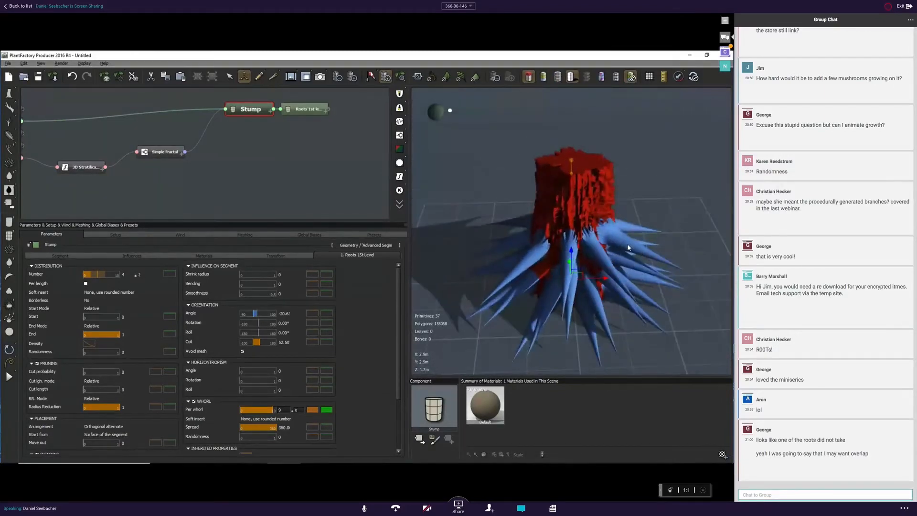
{"action": "left_click", "coordinate": [543, 76]}
{"action": "right_click_drag", "start_coordinate": [576, 125], "coordinate": [632, 230]}
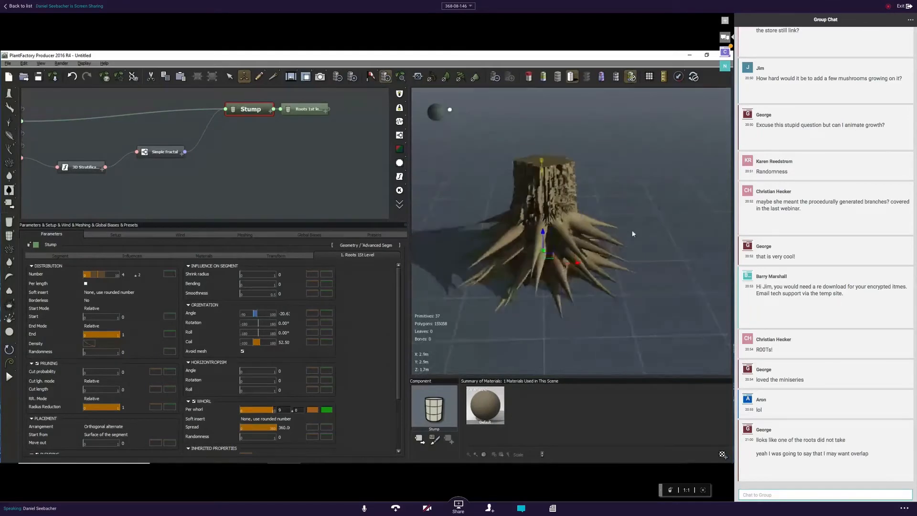
{"action": "right_click_drag", "start_coordinate": [550, 227], "coordinate": [531, 222]}
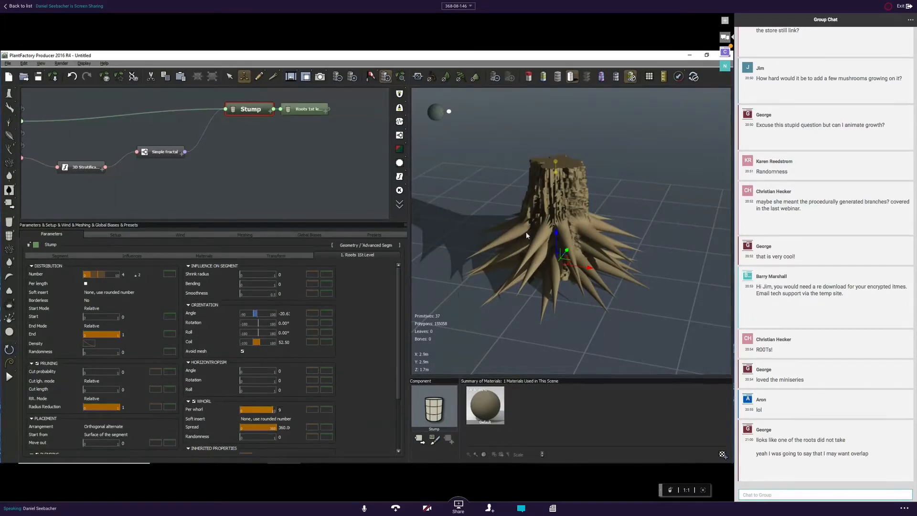
Open the Edit Filter profile curve for the Per whorl count.
{"action": "right_click", "coordinate": [313, 410]}
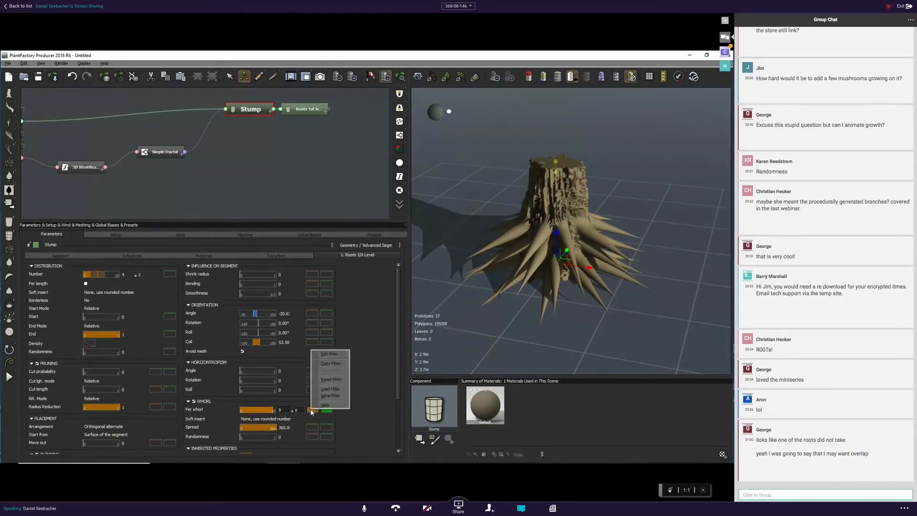
{"action": "left_click", "coordinate": [333, 354]}
{"action": "left_click_drag", "start_coordinate": [298, 261], "coordinate": [486, 229]}
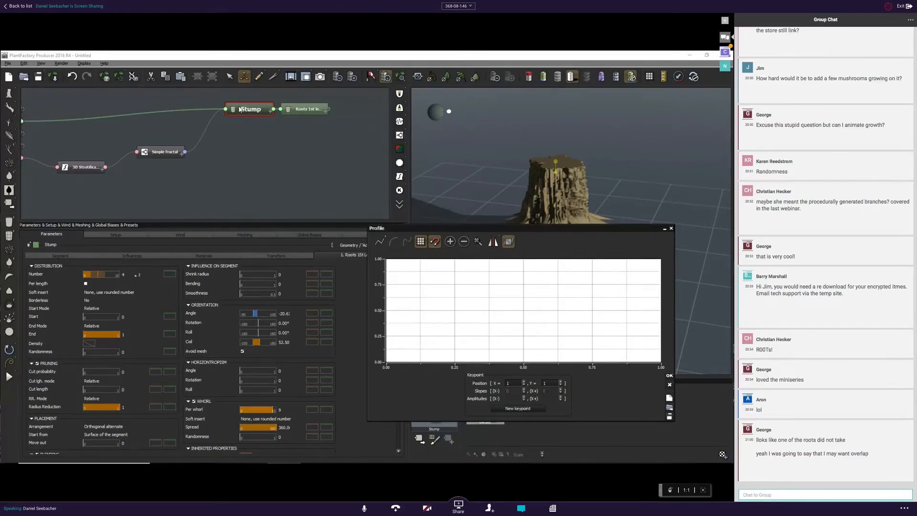
{"action": "mouse_move", "coordinate": [239, 109]}
{"action": "right_click", "coordinate": [312, 410]}
{"action": "left_click", "coordinate": [330, 356]}
Lower the profile's right keypoint to about 0.1, check the thinner spikes, and accept.
{"action": "left_click_drag", "start_coordinate": [660, 259], "coordinate": [665, 361]}
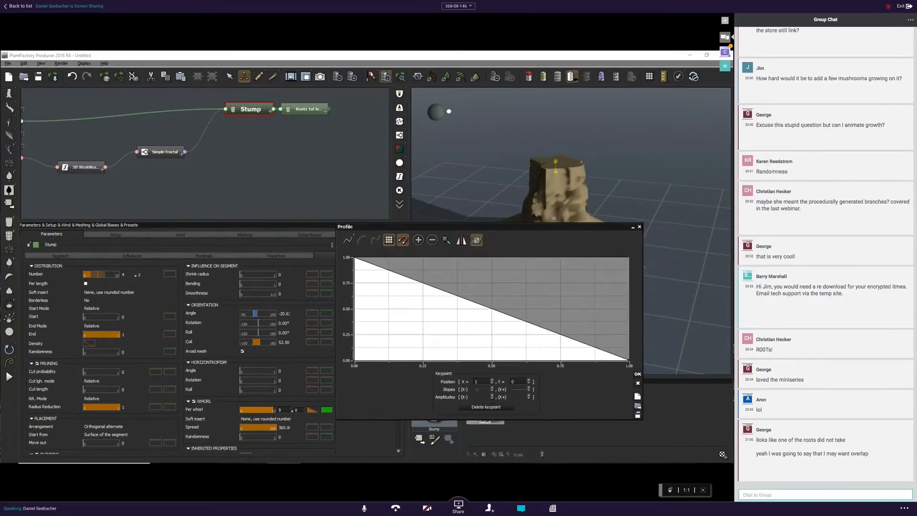
{"action": "left_click_drag", "start_coordinate": [572, 225], "coordinate": [374, 115]}
{"action": "right_click_drag", "start_coordinate": [537, 245], "coordinate": [557, 284]}
{"action": "right_click_drag", "start_coordinate": [541, 244], "coordinate": [505, 269]}
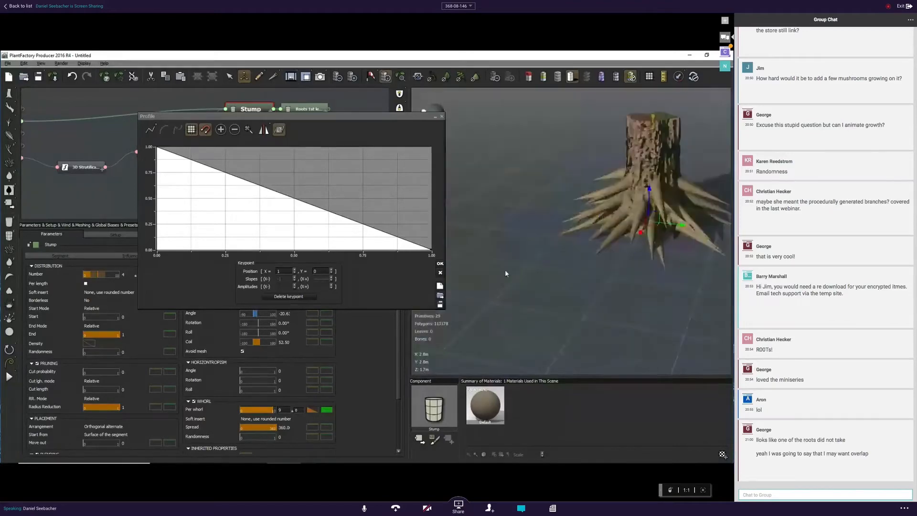
{"action": "right_click_drag", "start_coordinate": [630, 181], "coordinate": [706, 222]}
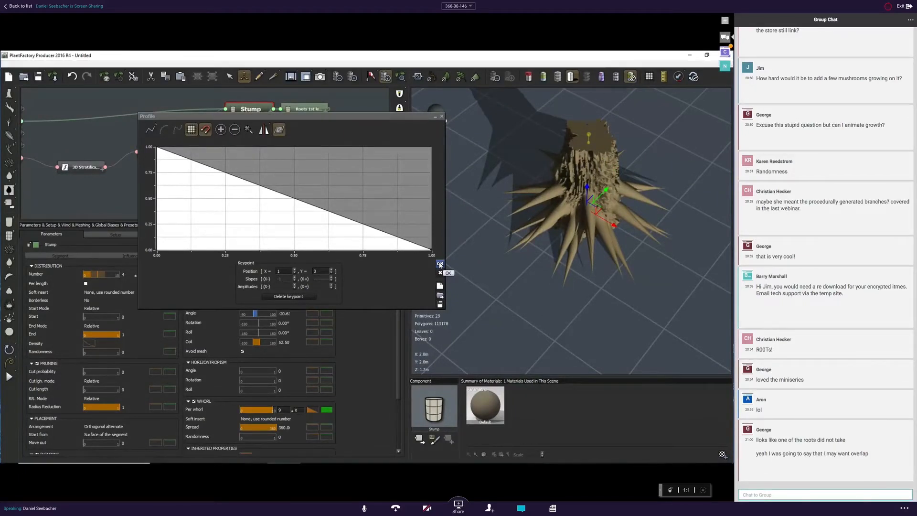
{"action": "left_click", "coordinate": [440, 264]}
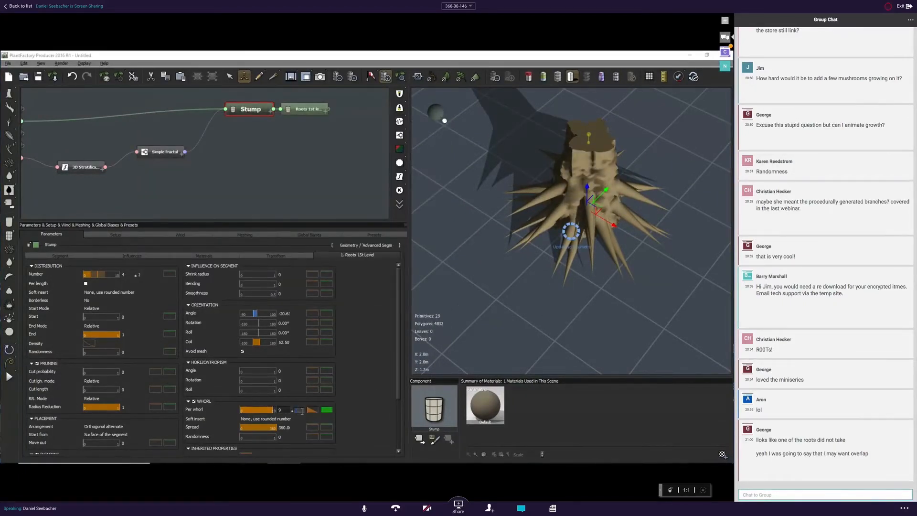
Give Per whorl a variance of 4, its randomness depending on Roots 1st Level Distribution Number.
{"action": "key", "text": "Return"}
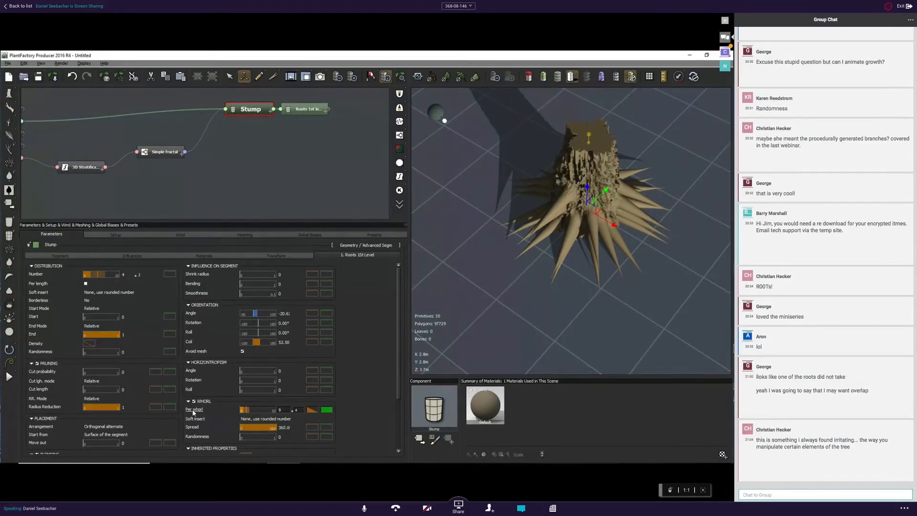
{"action": "right_click", "coordinate": [195, 411]}
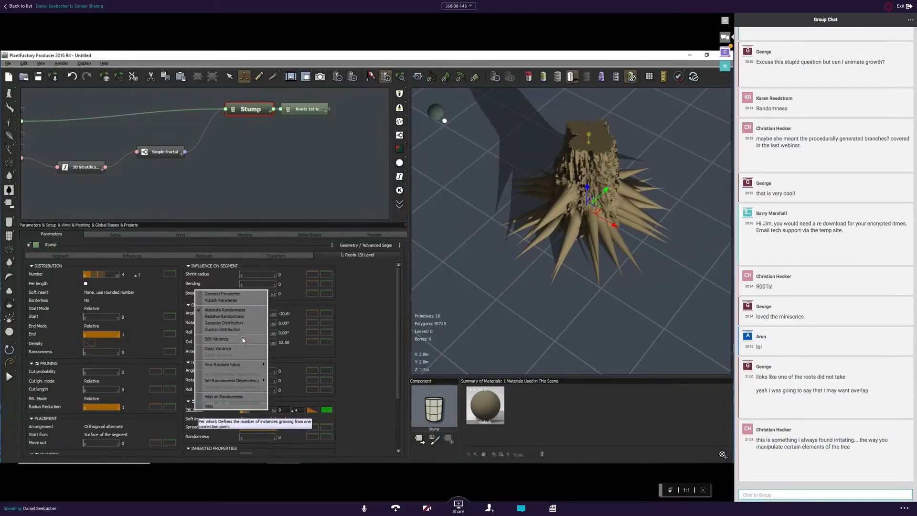
{"action": "mouse_move", "coordinate": [250, 381]}
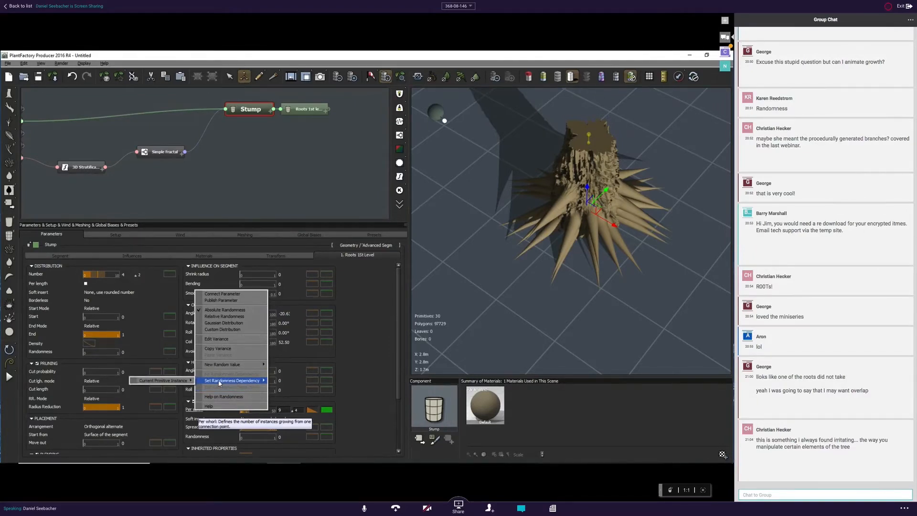
{"action": "mouse_move", "coordinate": [186, 381]}
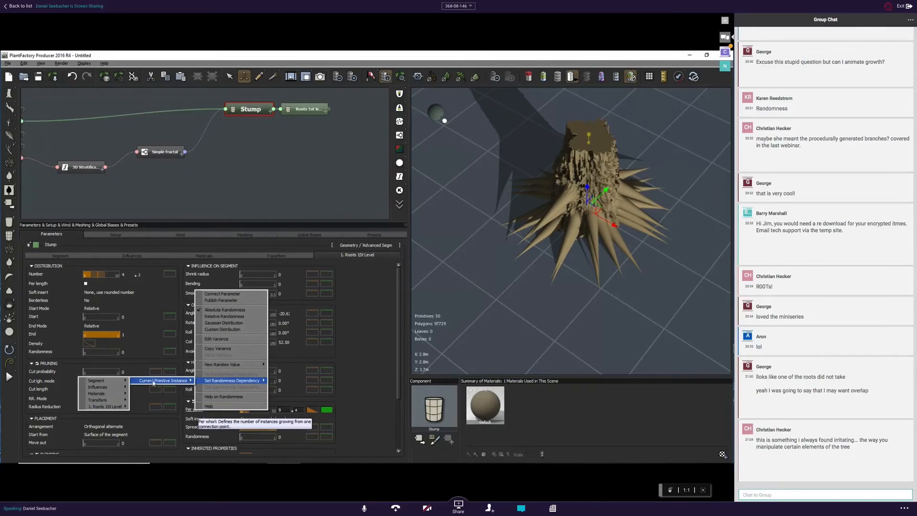
{"action": "mouse_move", "coordinate": [122, 382]}
{"action": "mouse_move", "coordinate": [110, 401]}
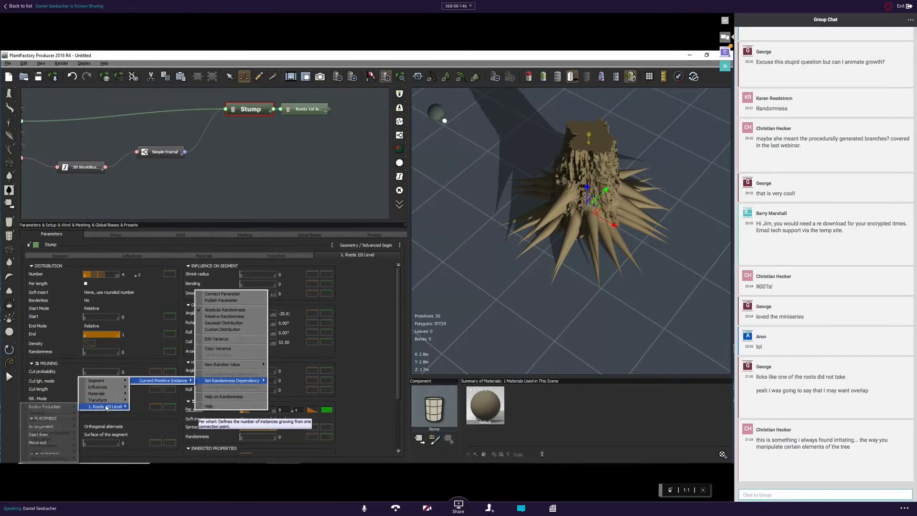
{"action": "mouse_move", "coordinate": [73, 407]}
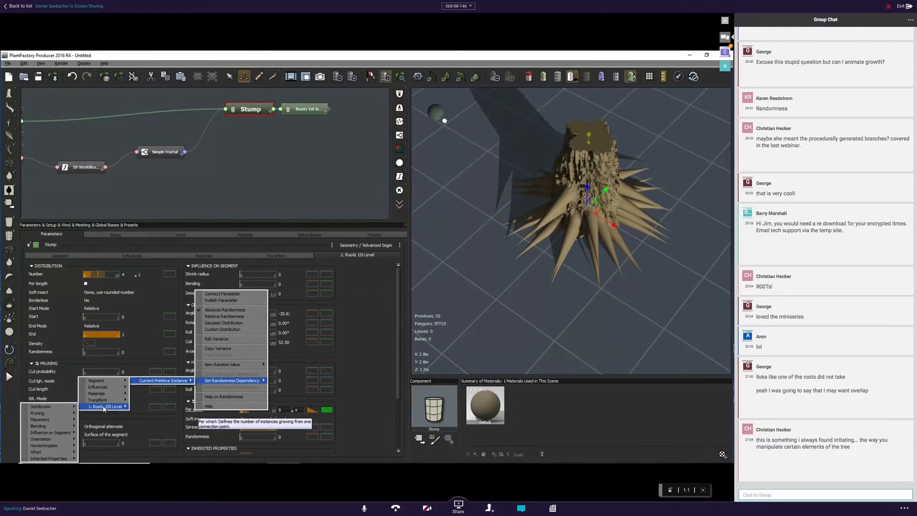
{"action": "mouse_move", "coordinate": [71, 407]}
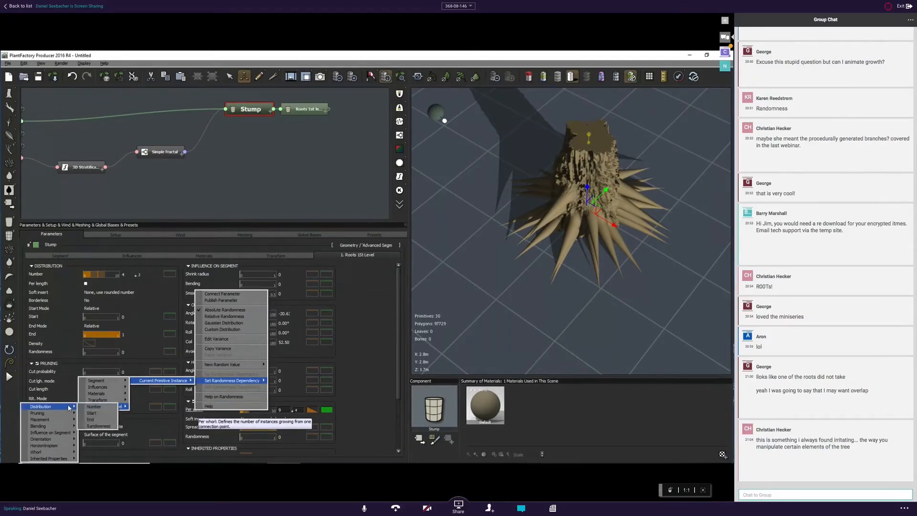
{"action": "left_click", "coordinate": [83, 408]}
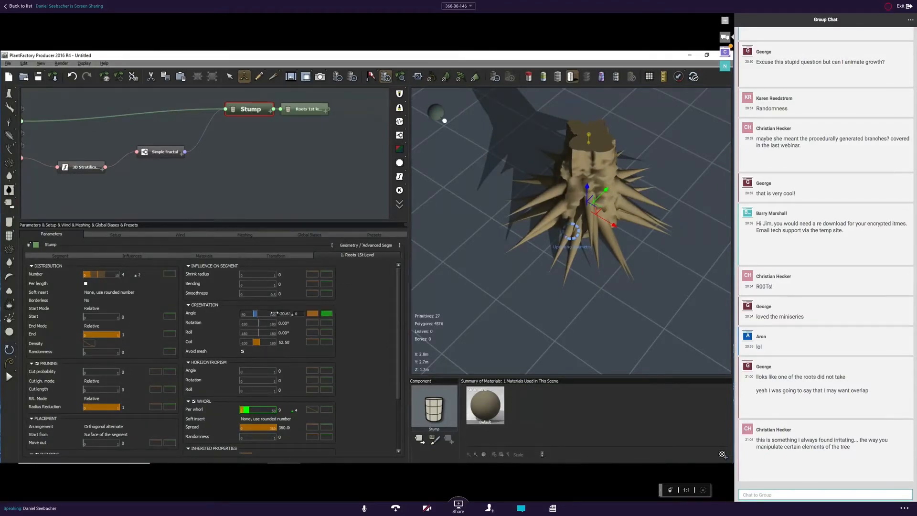
{"action": "right_click_drag", "start_coordinate": [537, 254], "coordinate": [517, 257]}
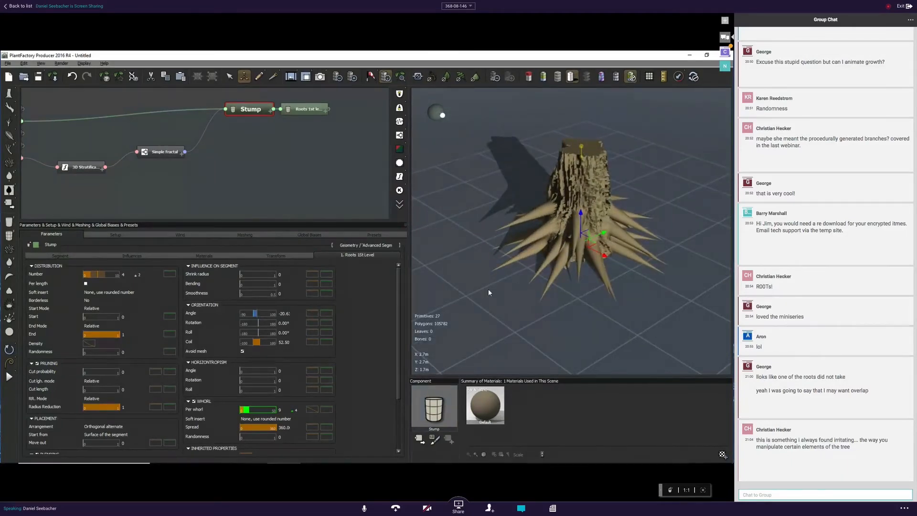
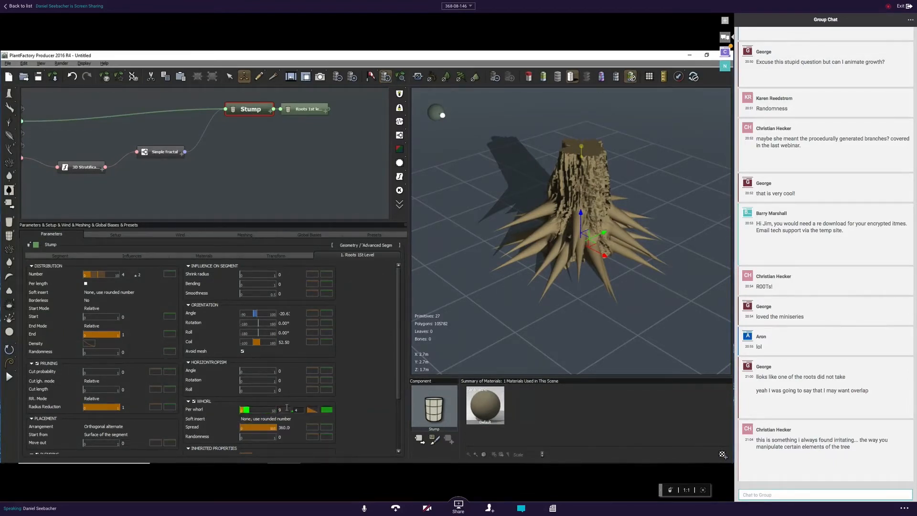
Open the Per whorl randomness dependency profile and switch its curve to smooth interpolation.
{"action": "right_click", "coordinate": [193, 408]}
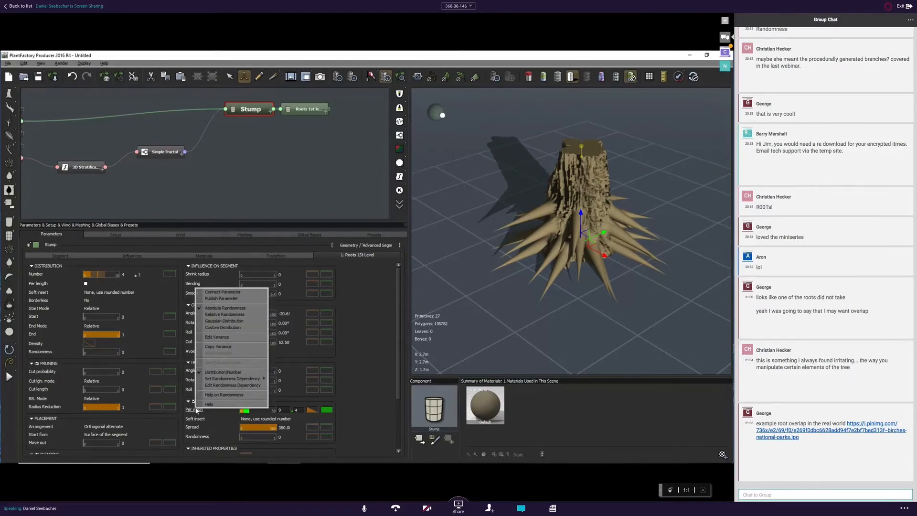
{"action": "left_click", "coordinate": [232, 386]}
{"action": "left_click_drag", "start_coordinate": [169, 249], "coordinate": [273, 133]}
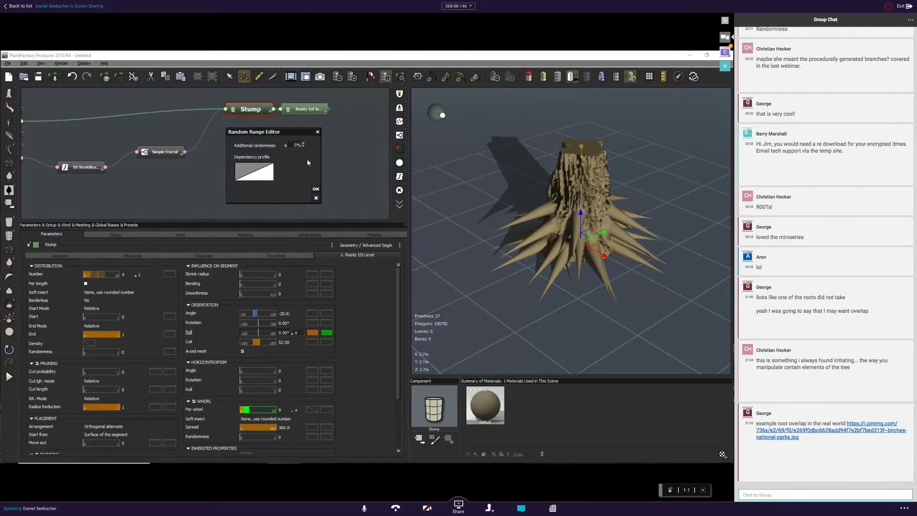
{"action": "left_click", "coordinate": [262, 170]}
{"action": "left_click_drag", "start_coordinate": [243, 118], "coordinate": [351, 159]}
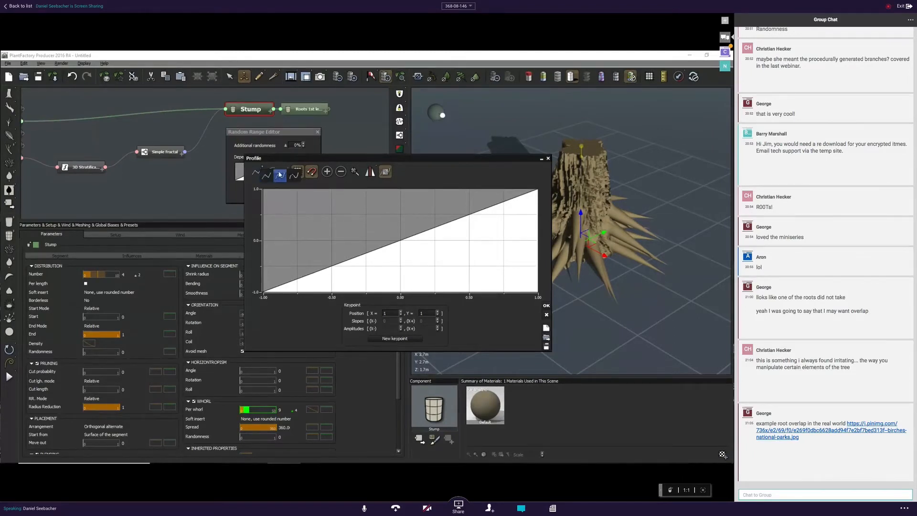
{"action": "left_click", "coordinate": [270, 171]}
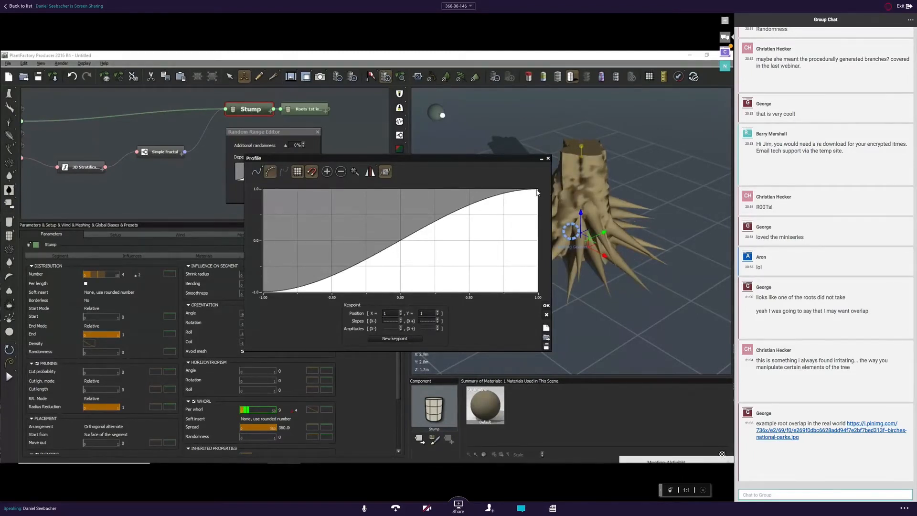
Add a flattened keypoint near the profile curve's lower right and apply it.
{"action": "left_click", "coordinate": [500, 281]}
{"action": "left_click_drag", "start_coordinate": [500, 281], "coordinate": [470, 289]}
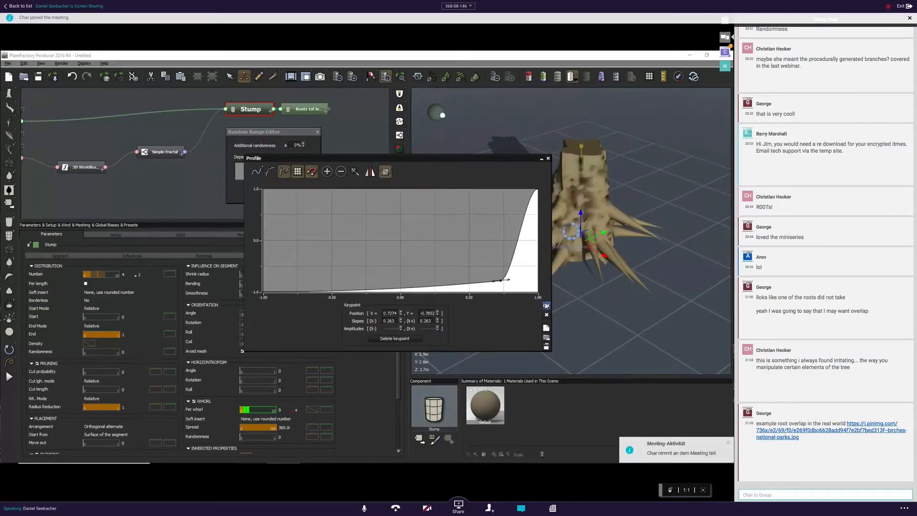
{"action": "left_click", "coordinate": [545, 305]}
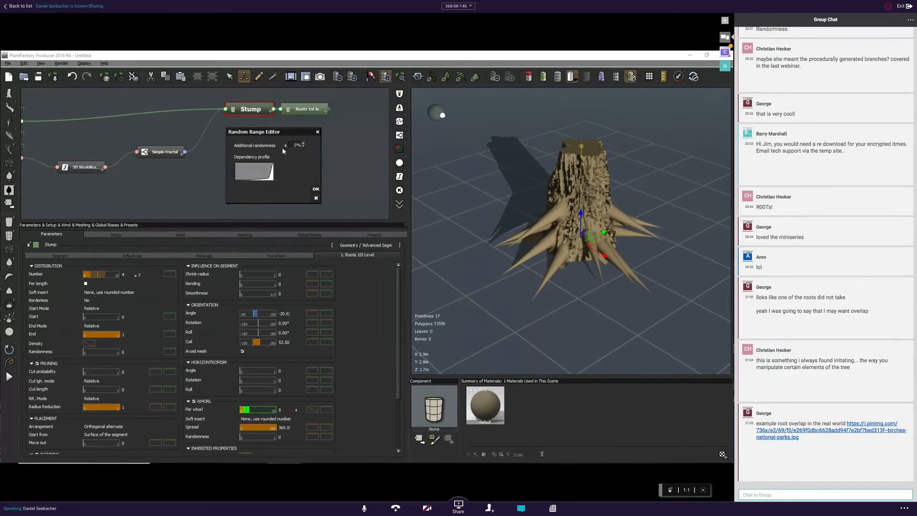
Keep additional randomness at 0%, reset the dependency profile to a linear ramp, and confirm.
{"action": "left_click", "coordinate": [302, 147]}
{"action": "left_click", "coordinate": [297, 145]}
{"action": "left_click", "coordinate": [293, 167]}
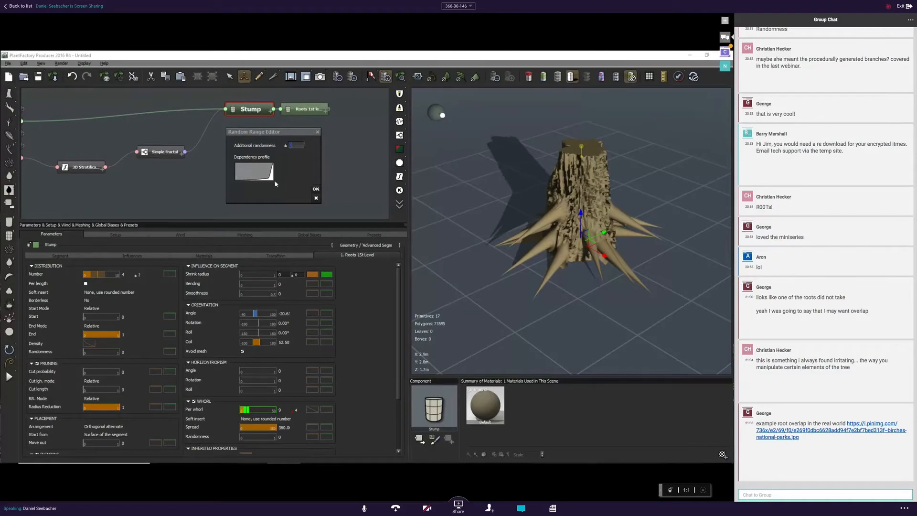
{"action": "right_click", "coordinate": [262, 171]}
{"action": "left_click", "coordinate": [282, 199]}
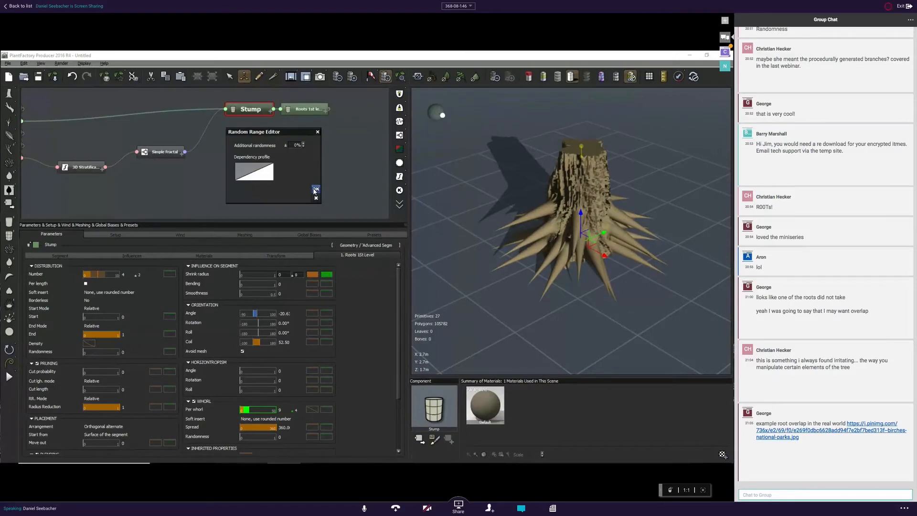
{"action": "left_click", "coordinate": [314, 190]}
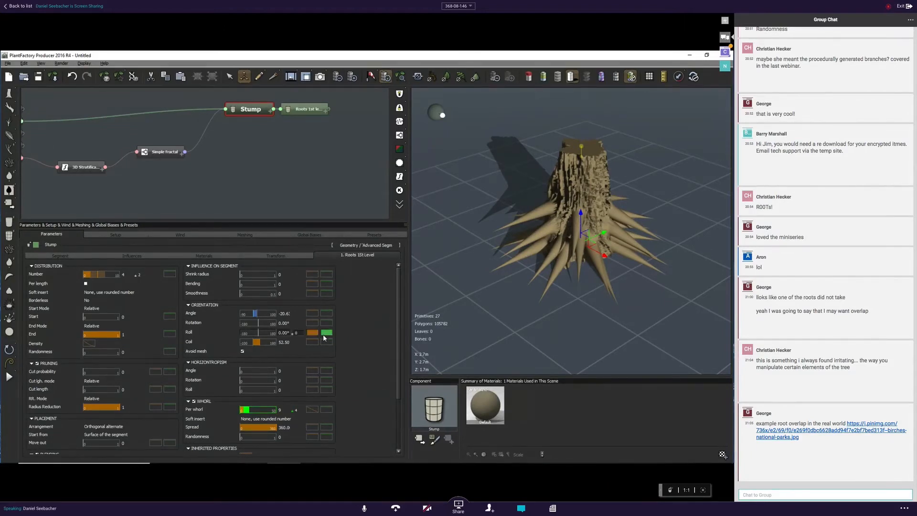
Select the Roots (1st level) node to show its length 1, radius 0.1 parameters.
{"action": "left_click", "coordinate": [306, 111]}
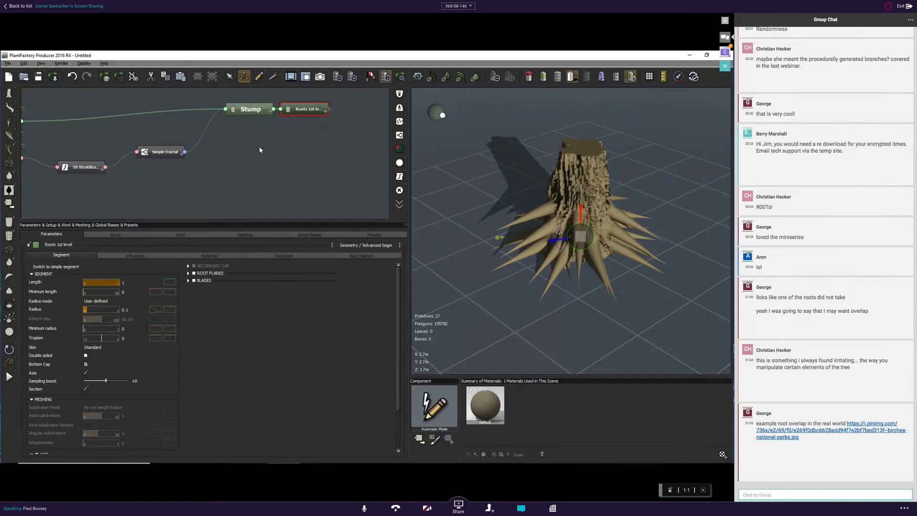
Enable and expand the roots' LOCAL BIAS 1: Direction, strength 0.5 toward Z -1.
{"action": "left_click", "coordinate": [148, 257]}
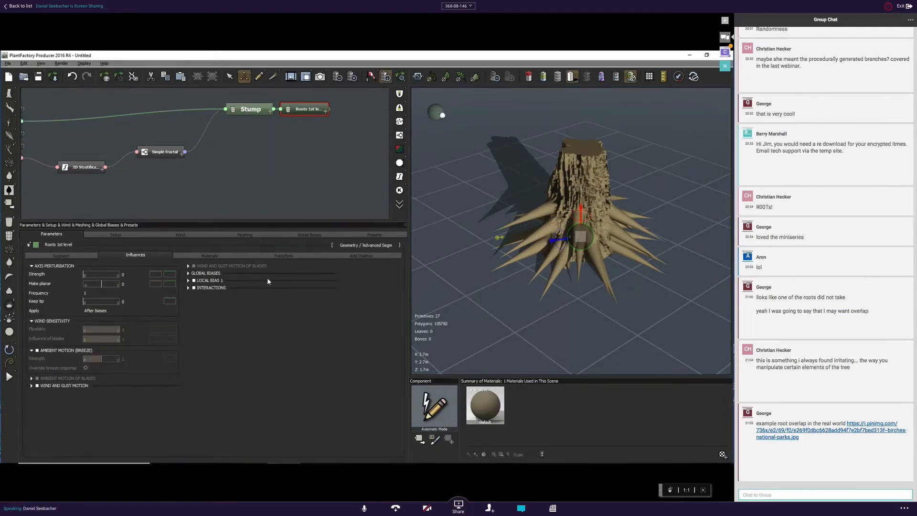
{"action": "mouse_move", "coordinate": [492, 266]}
{"action": "left_mouse_down"}
{"action": "mouse_move", "coordinate": [543, 262]}
{"action": "mouse_move", "coordinate": [488, 255]}
{"action": "mouse_move", "coordinate": [497, 262]}
{"action": "left_mouse_up"}
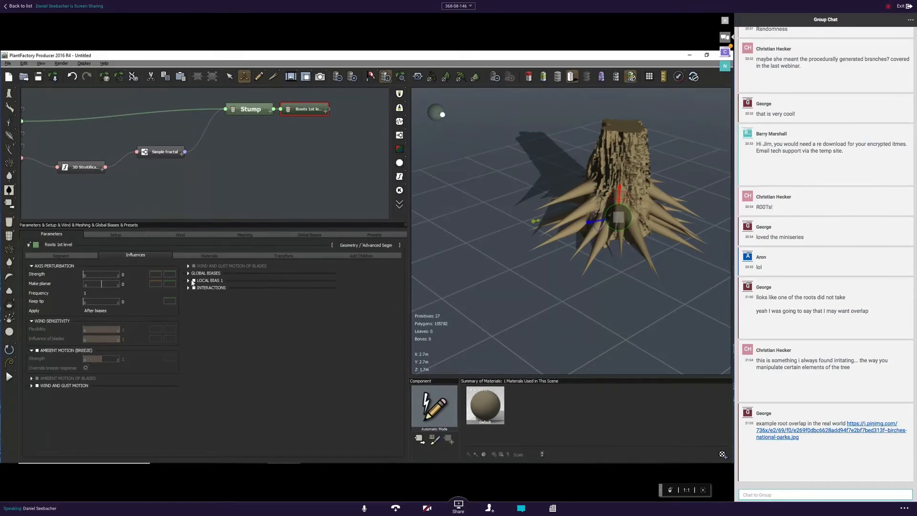
{"action": "left_click", "coordinate": [193, 281]}
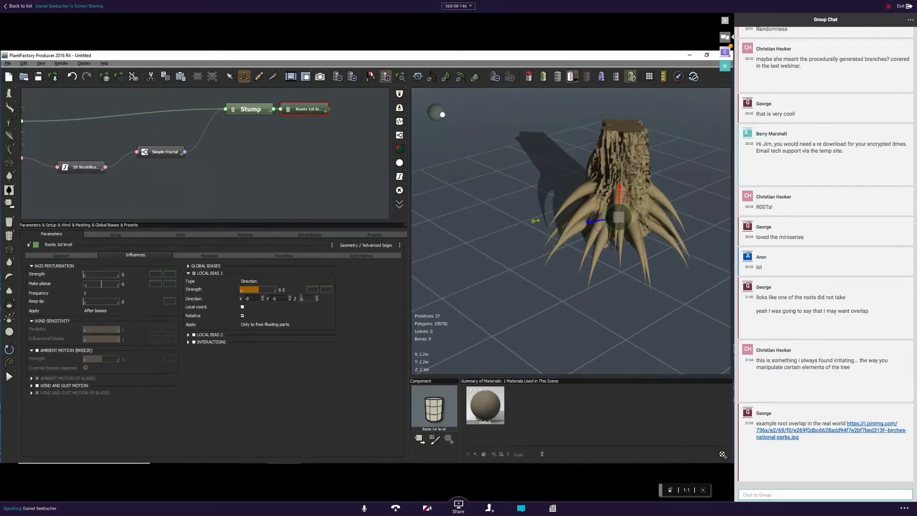
{"action": "right_click_drag", "start_coordinate": [621, 292], "coordinate": [528, 259]}
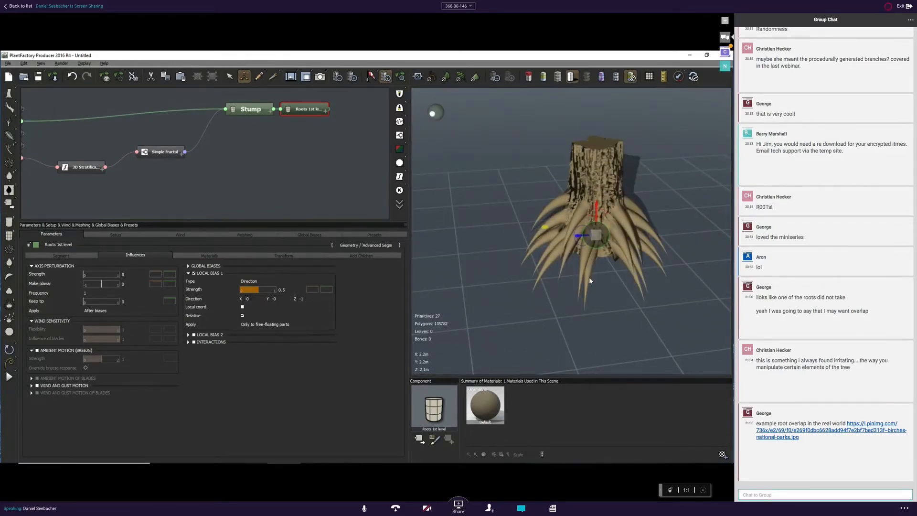
{"action": "right_click_drag", "start_coordinate": [609, 302], "coordinate": [587, 284]}
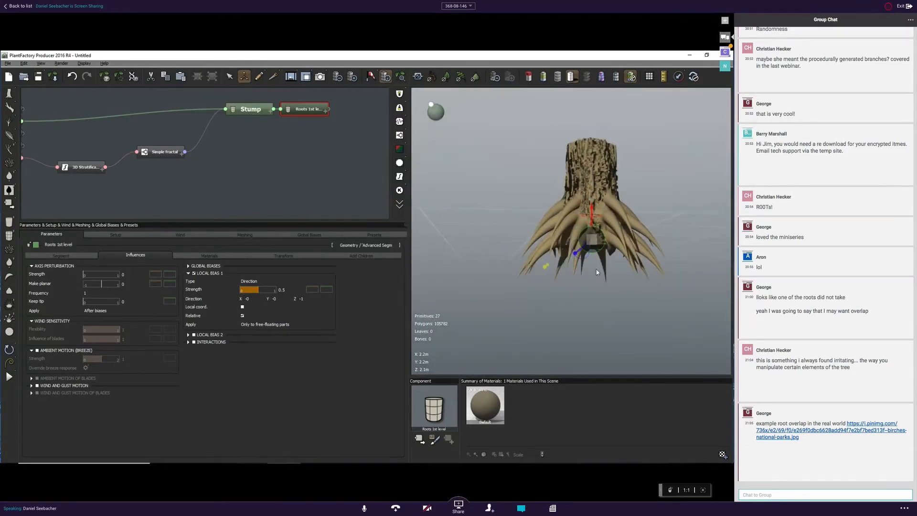
{"action": "right_click_drag", "start_coordinate": [600, 342], "coordinate": [599, 347]}
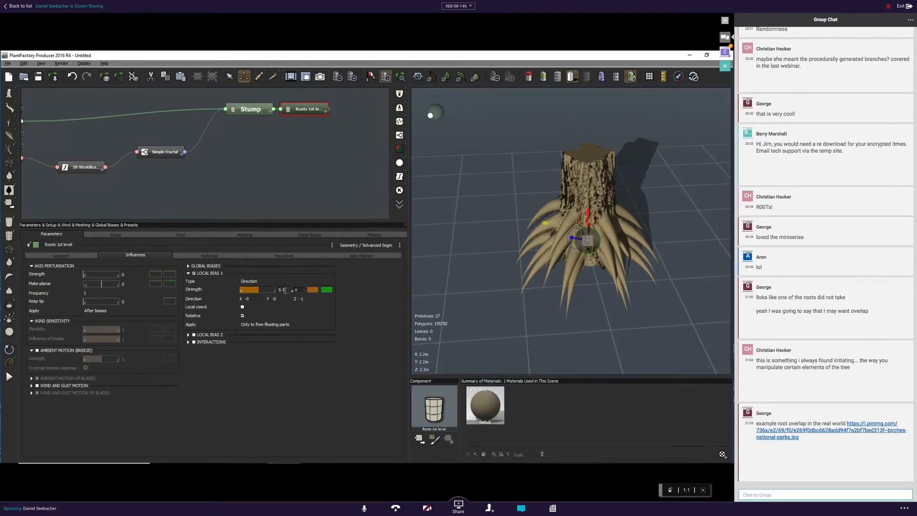
{"action": "right_click", "coordinate": [311, 290]}
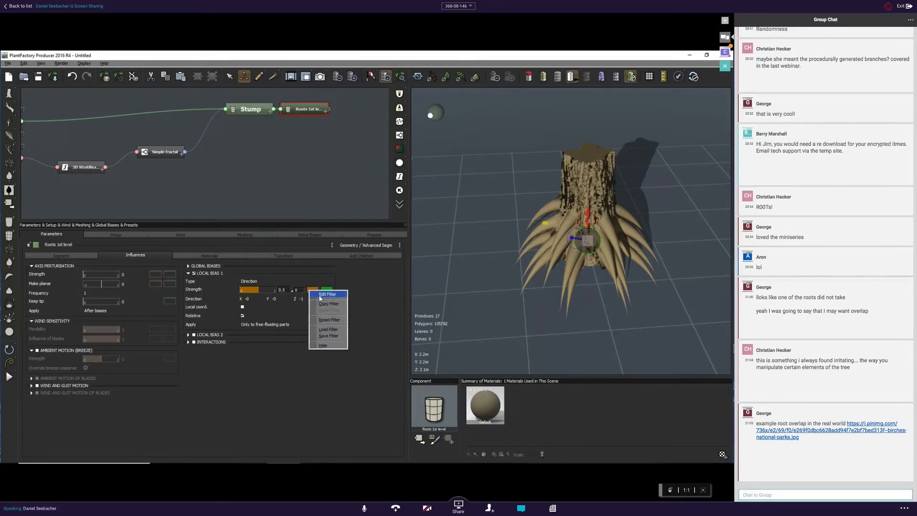
Make the bias Strength profile rise from about 0.11 to 1 along each root.
{"action": "left_click", "coordinate": [320, 294]}
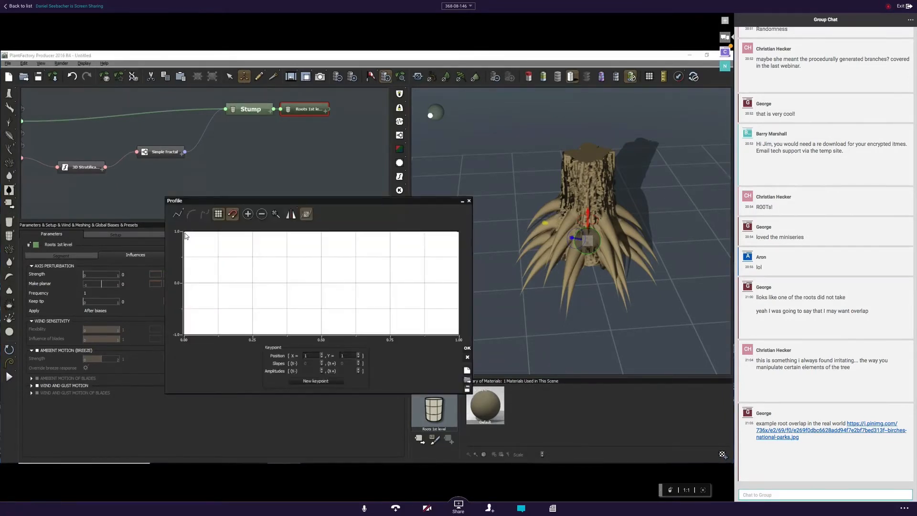
{"action": "left_click_drag", "start_coordinate": [185, 231], "coordinate": [264, 220]}
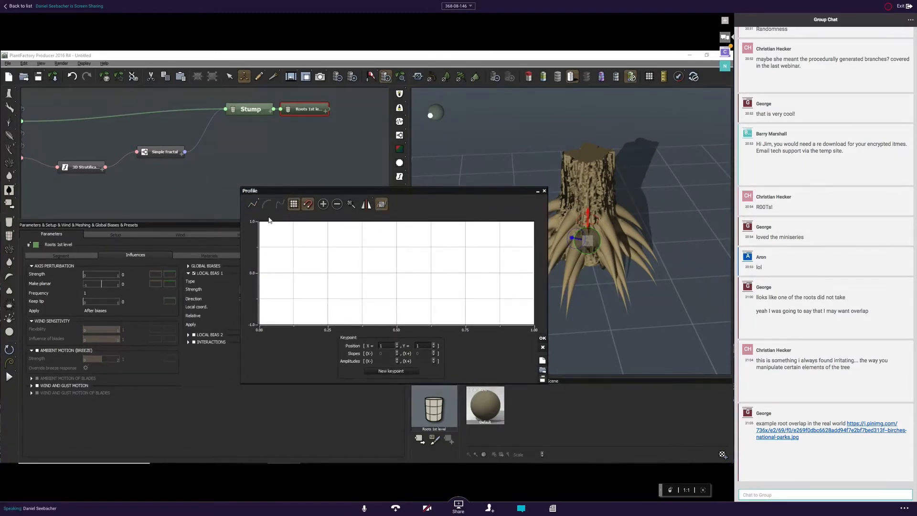
{"action": "left_click", "coordinate": [261, 221]}
{"action": "left_click_drag", "start_coordinate": [260, 221], "coordinate": [253, 269]}
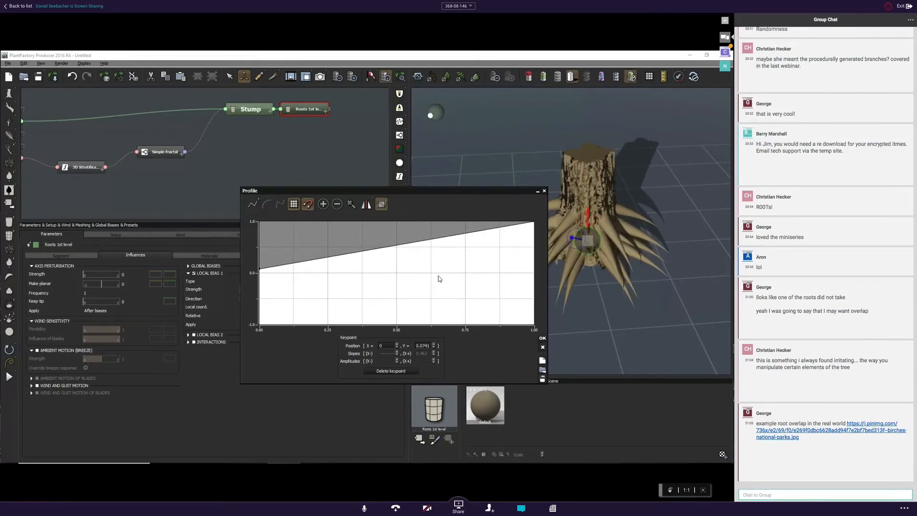
{"action": "left_click", "coordinate": [543, 337]}
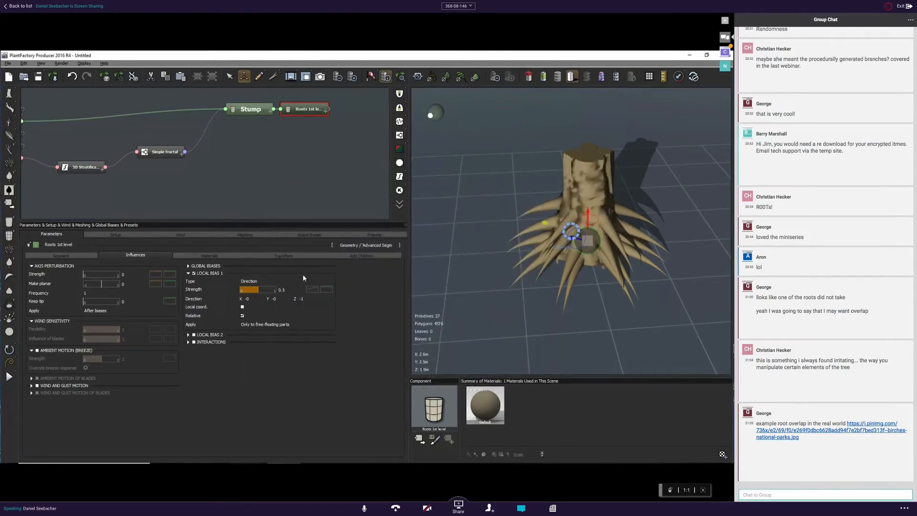
{"action": "left_click", "coordinate": [285, 290]}
Set the local bias strength to 10 so the roots curl sharply down.
{"action": "type", "text": "10"}
{"action": "key", "text": "Return"}
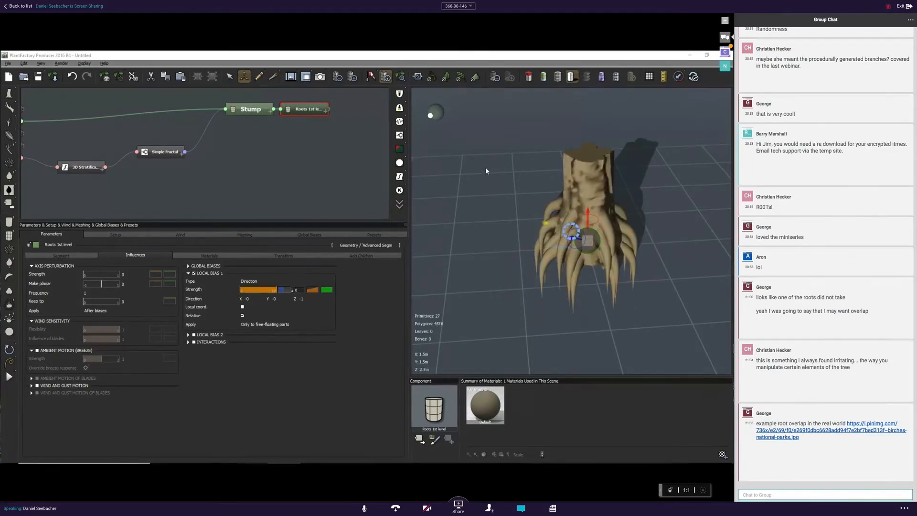
{"action": "left_click_drag", "start_coordinate": [494, 243], "coordinate": [535, 272]}
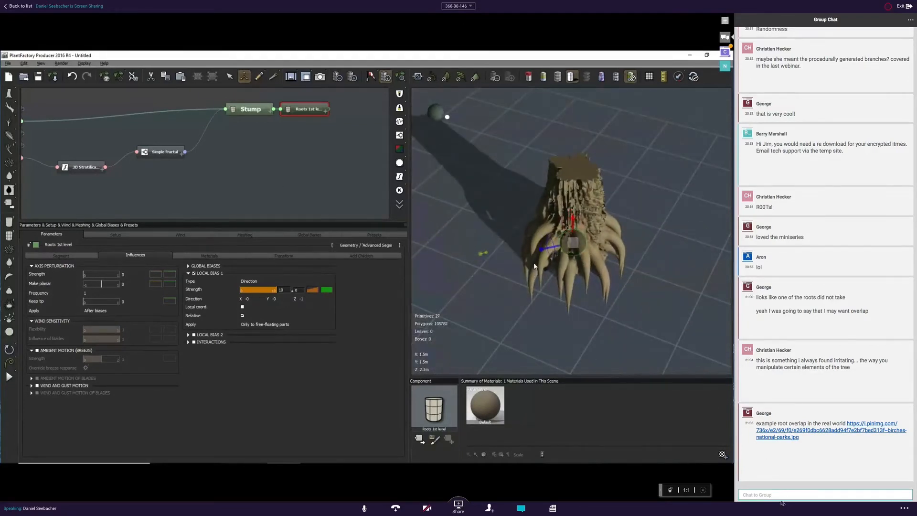
Send the message 'Looks ood' to the group chat.
{"action": "type", "text": "Looks"}
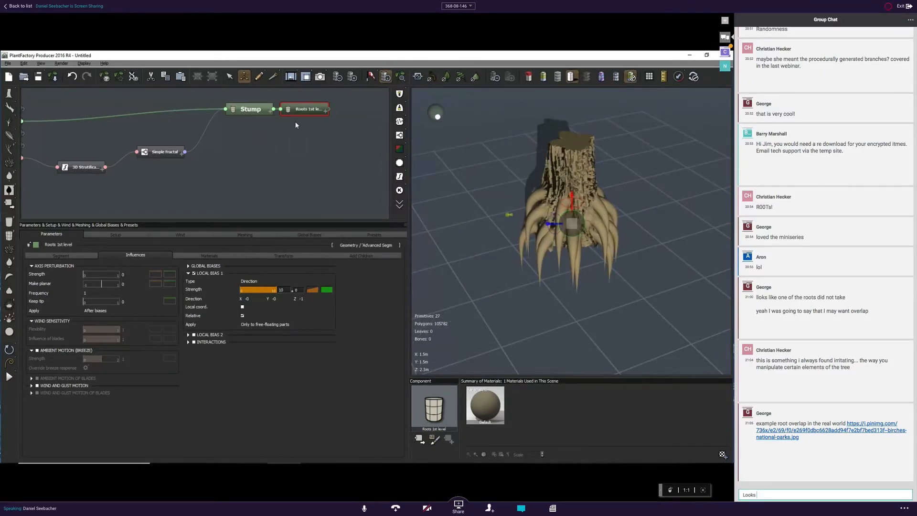
{"action": "type", "text": "ood!"}
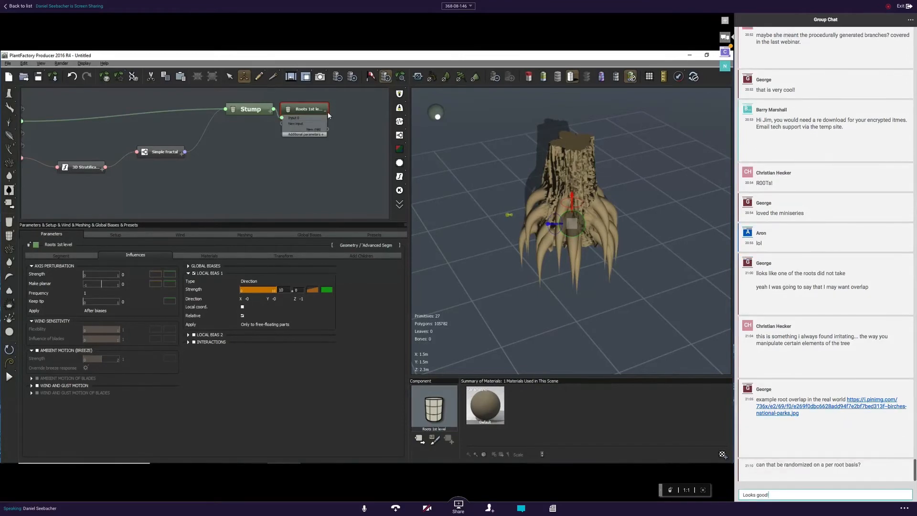
{"action": "key", "text": "Return"}
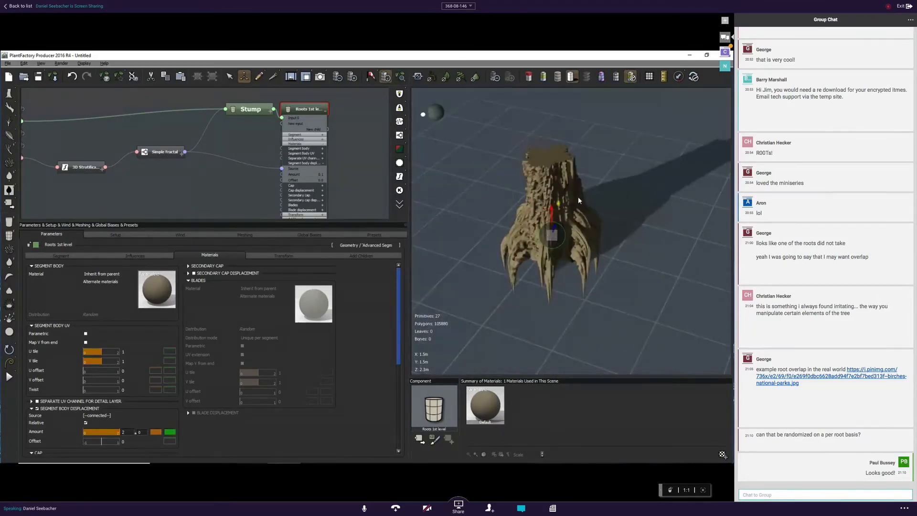
Ask the group chat what they think of what they've seen in this section.
{"action": "type", "text": "What do yo"}
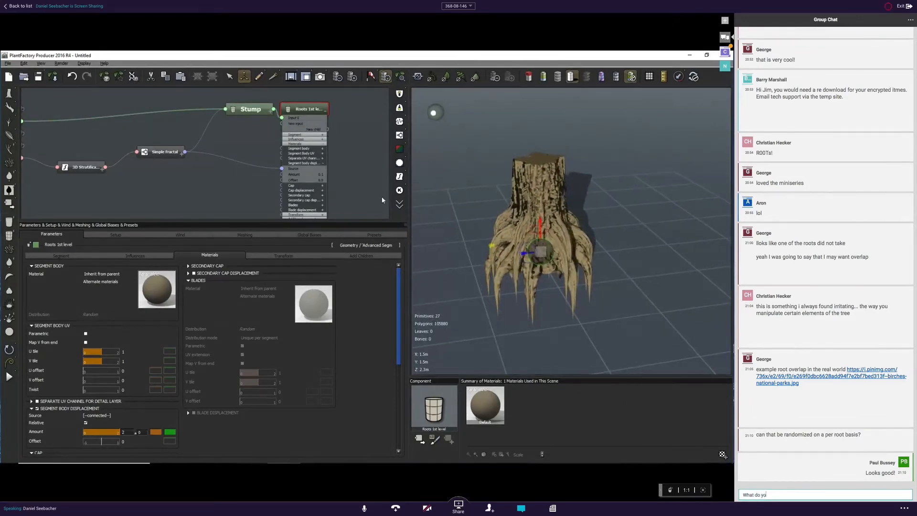
{"action": "type", "text": "u think folks?"}
{"action": "left_click", "coordinate": [121, 256]}
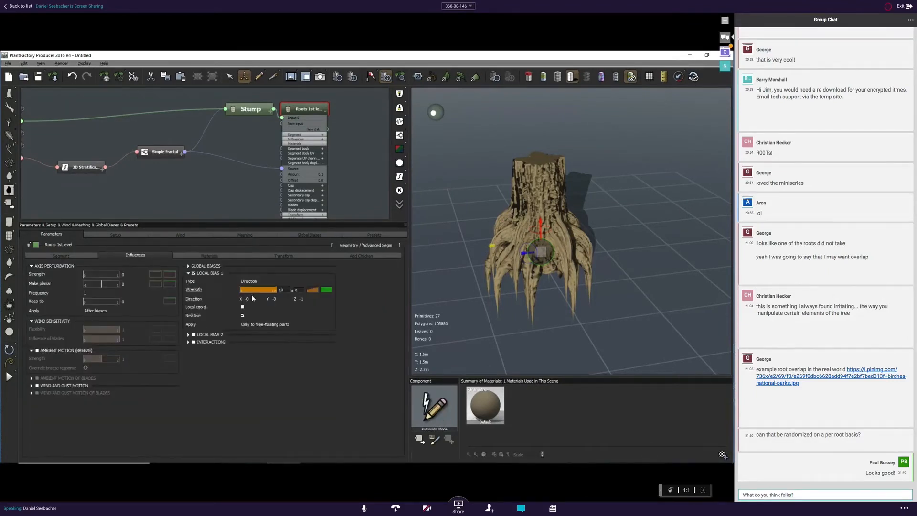
{"action": "type", "text": "of what you've g"}
{"action": "type", "text": "een"}
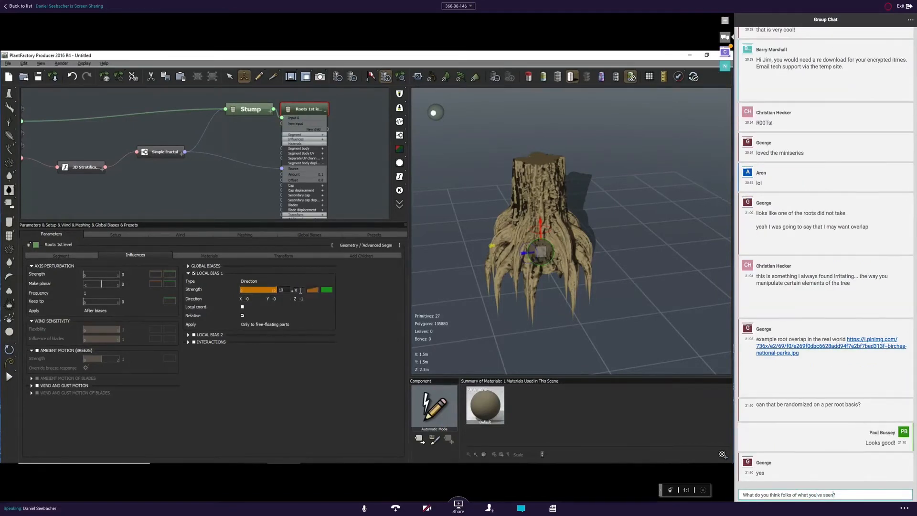
{"action": "type", "text": " in this last section"}
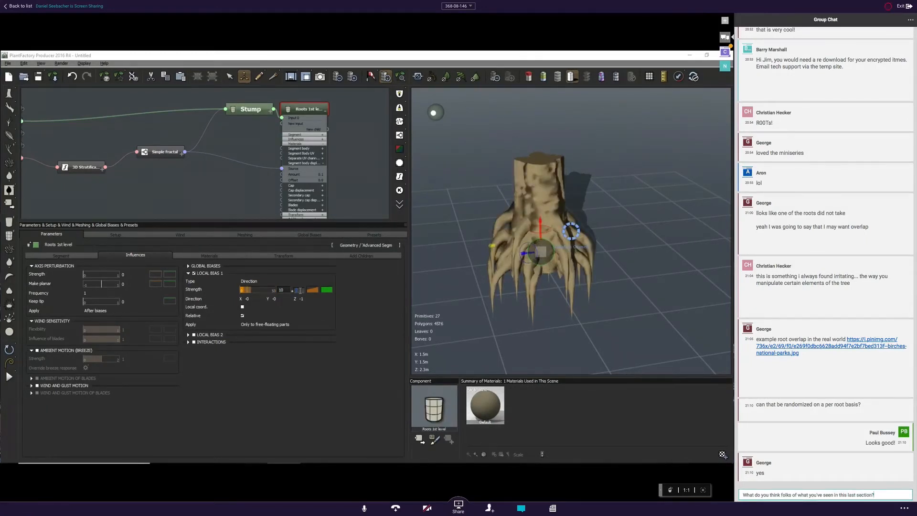
{"action": "key", "text": "Return"}
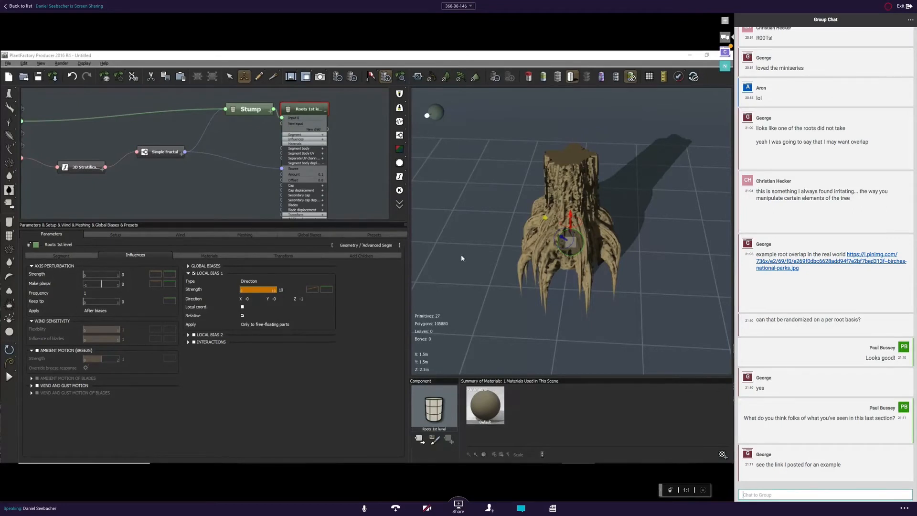
Collapse Roots (1st level) and add a new child Segment node under it.
{"action": "left_click_drag", "start_coordinate": [461, 258], "coordinate": [553, 256]}
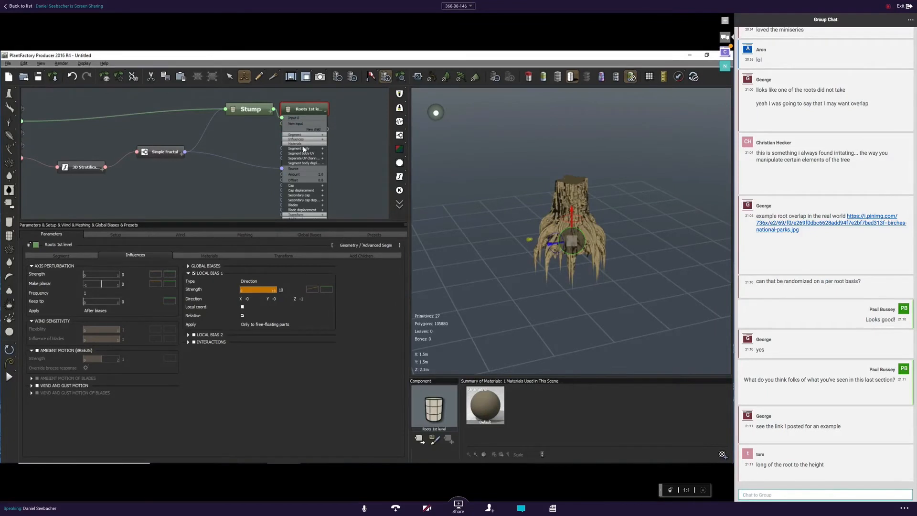
{"action": "left_click", "coordinate": [325, 111]}
{"action": "middle_click_drag", "start_coordinate": [332, 140], "coordinate": [299, 147]}
{"action": "left_click", "coordinate": [9, 235]}
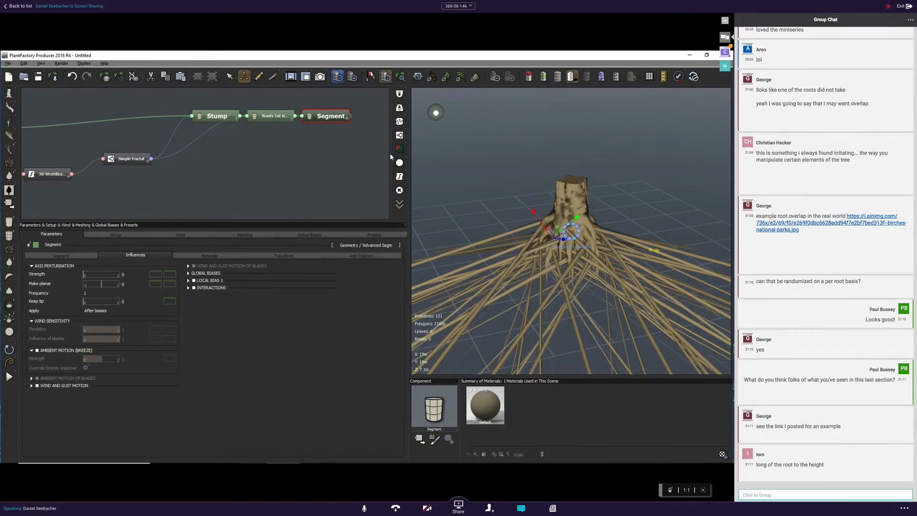
Lower the preview quality to 29234 polygons and inspect the new secondary roots.
{"action": "left_click", "coordinate": [339, 80]}
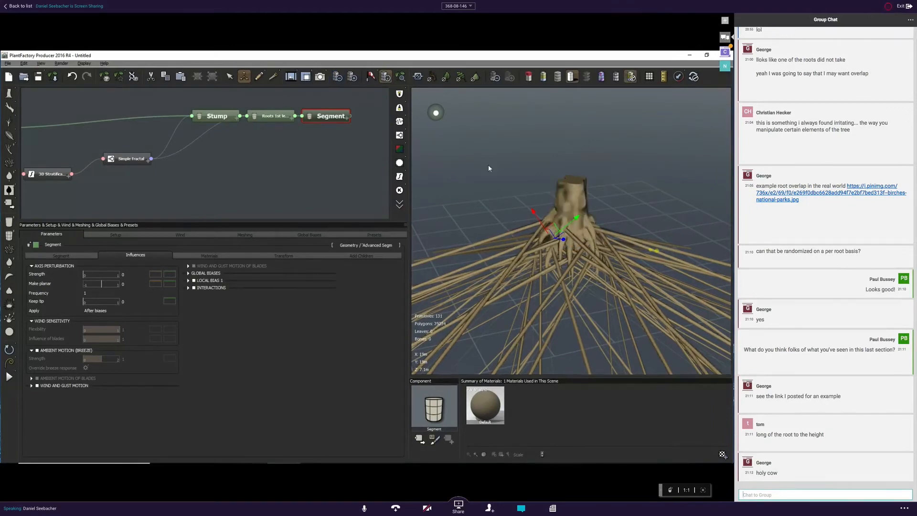
{"action": "right_click_drag", "start_coordinate": [497, 203], "coordinate": [521, 168]}
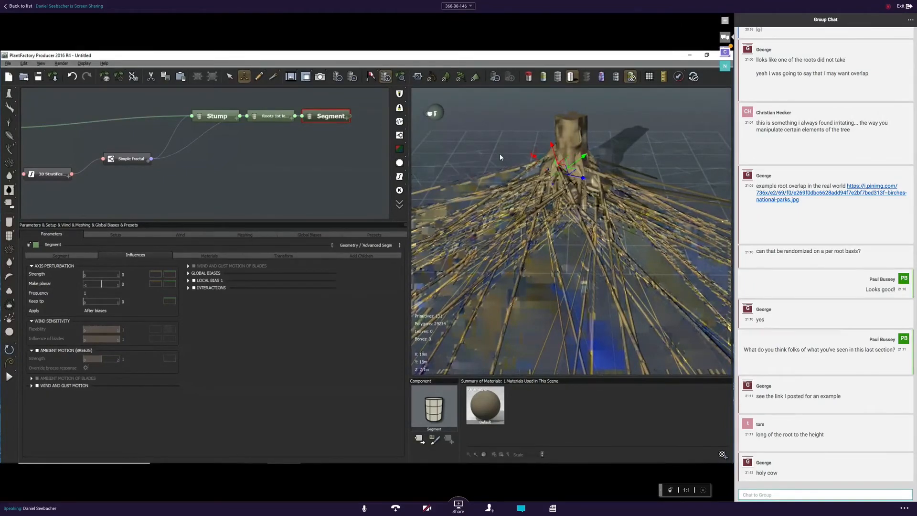
{"action": "right_click_drag", "start_coordinate": [510, 169], "coordinate": [514, 167]}
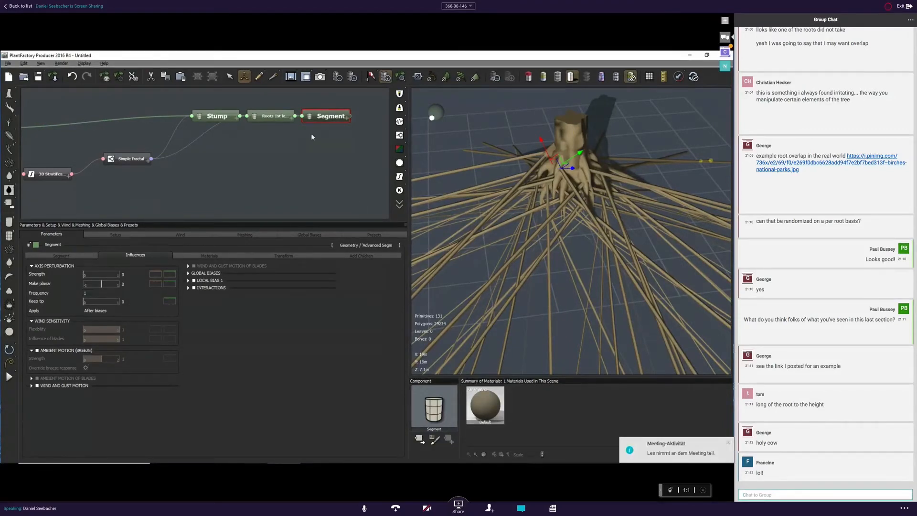
Set the secondary roots' segment Length to 2.
{"action": "left_click", "coordinate": [42, 253]}
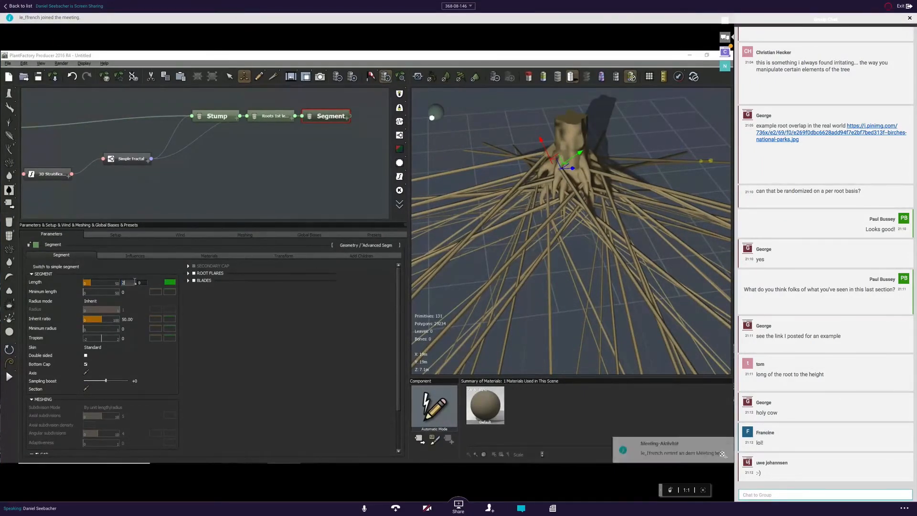
{"action": "type", "text": "2"}
{"action": "key", "text": "Return"}
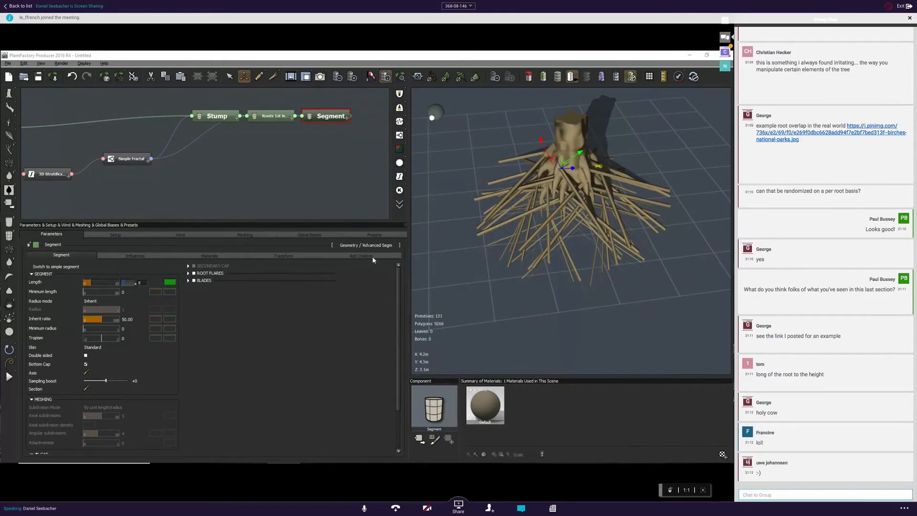
{"action": "left_click_drag", "start_coordinate": [465, 251], "coordinate": [524, 252]}
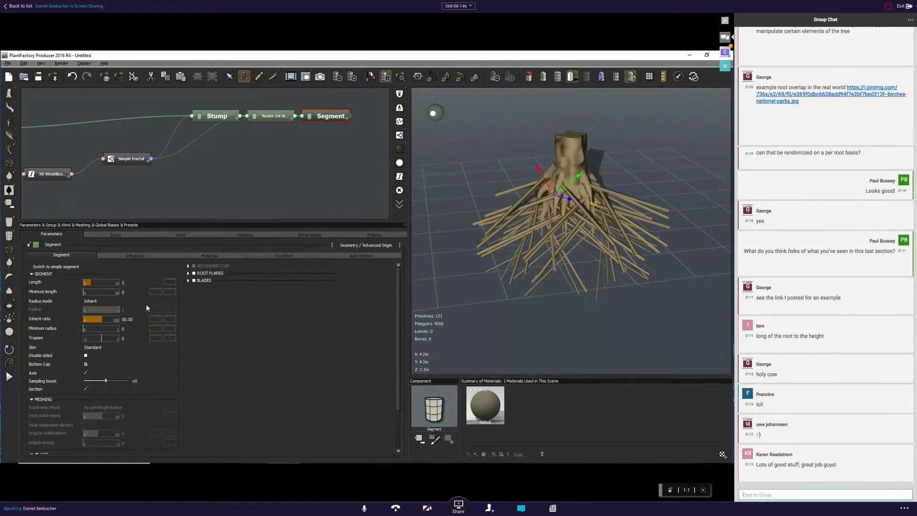
{"action": "right_click_drag", "start_coordinate": [537, 219], "coordinate": [558, 213]}
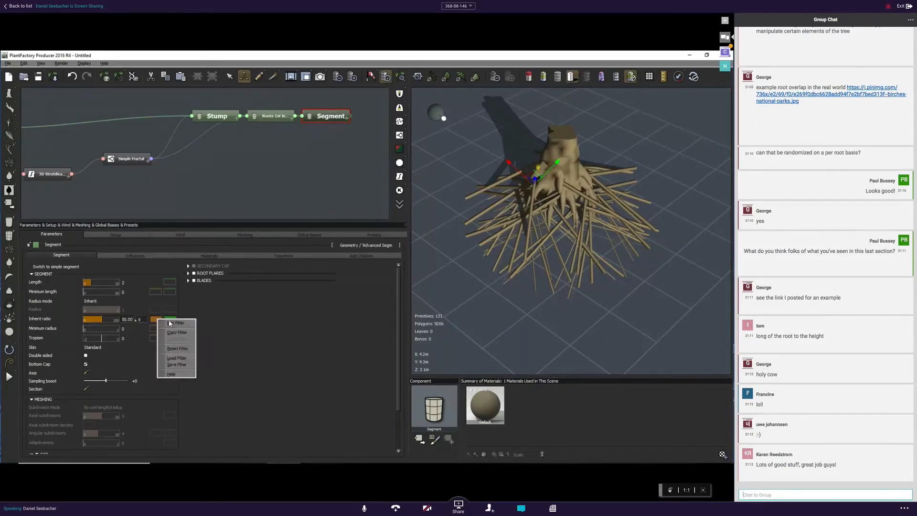
Give Inherit ratio a smooth curve falling from 1 to 0 so secondary roots taper.
{"action": "left_click", "coordinate": [154, 320]}
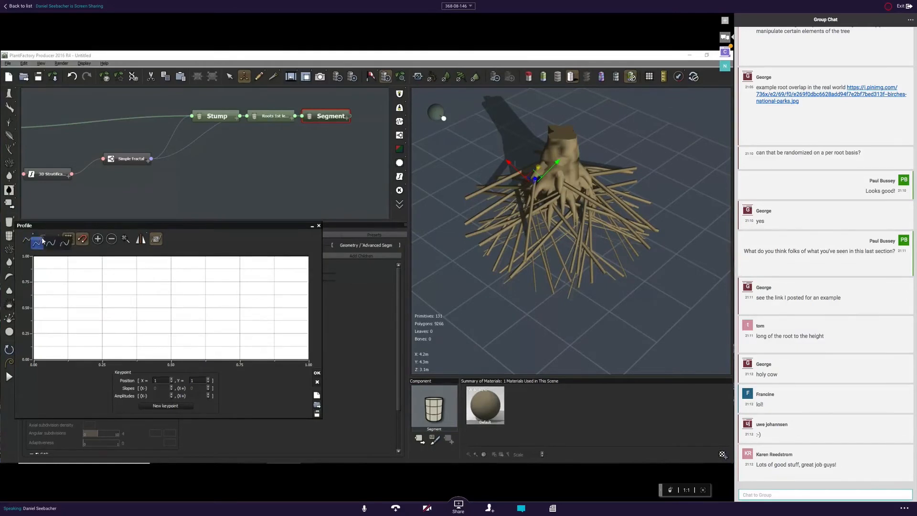
{"action": "left_click", "coordinate": [41, 242]}
{"action": "left_click_drag", "start_coordinate": [308, 257], "coordinate": [318, 359]}
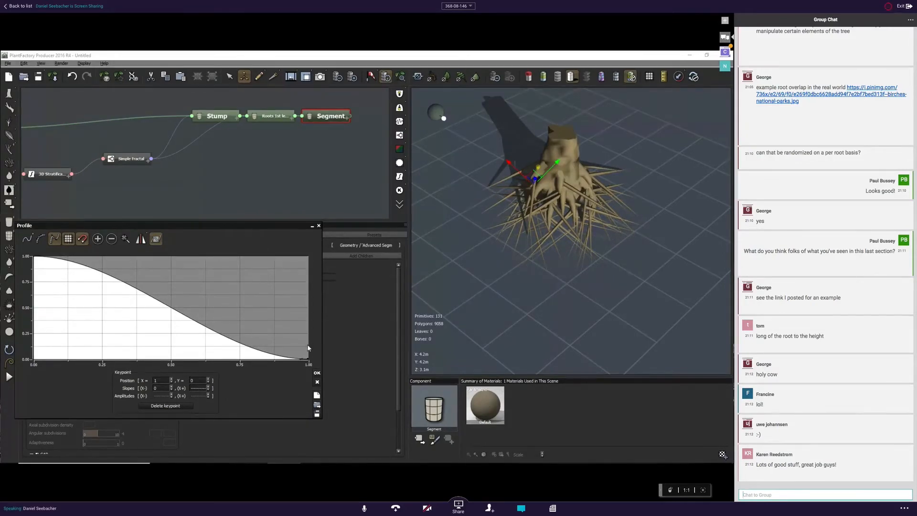
{"action": "left_click", "coordinate": [317, 373]}
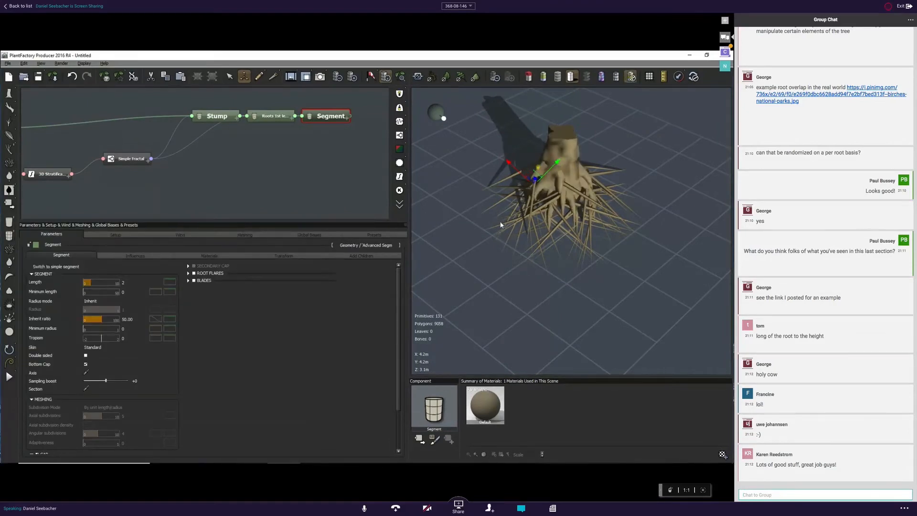
{"action": "left_click_drag", "start_coordinate": [474, 205], "coordinate": [435, 188]}
{"action": "scroll", "coordinate": [581, 246], "scroll_direction": "up", "scroll_amount": 3}
{"action": "right_click_drag", "start_coordinate": [581, 246], "coordinate": [530, 267]}
{"action": "left_click", "coordinate": [135, 255]}
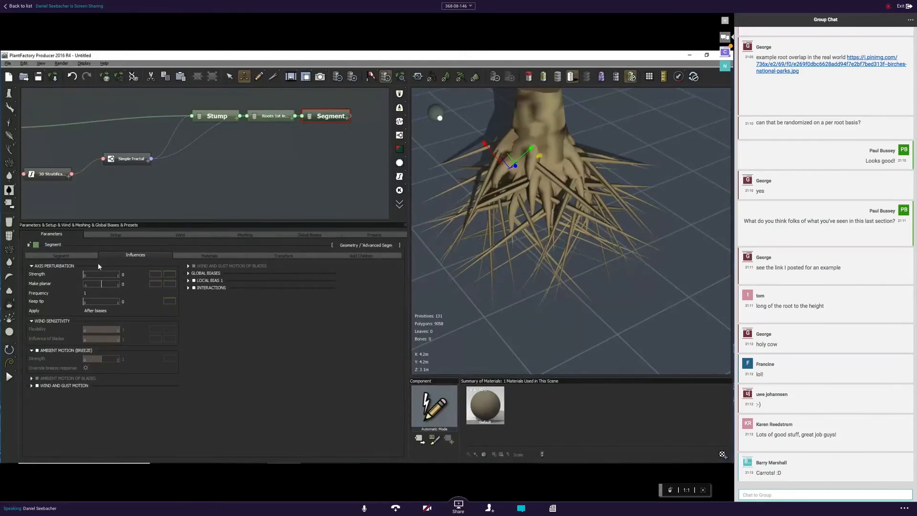
Raise the secondary roots' axis perturbation strength to 0.49 and orbit to inspect the wavy roots.
{"action": "left_click_drag", "start_coordinate": [94, 275], "coordinate": [109, 277]}
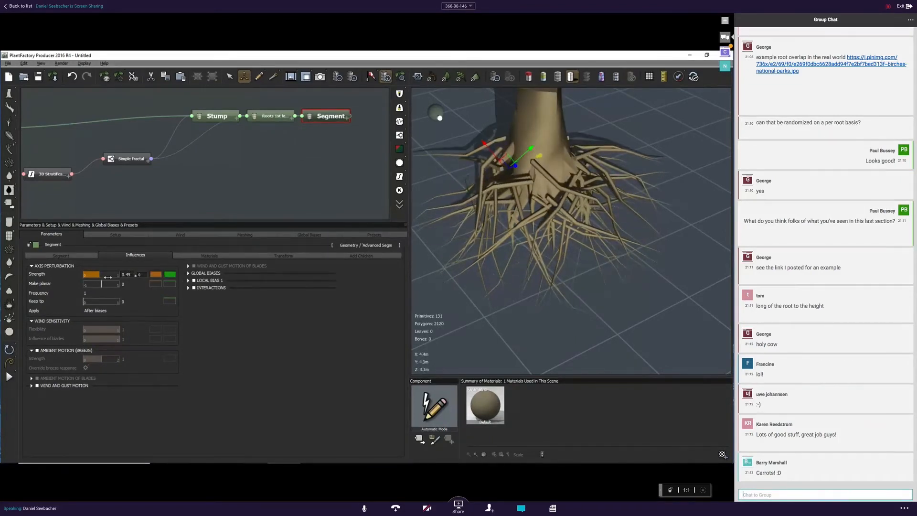
{"action": "right_click_drag", "start_coordinate": [638, 221], "coordinate": [592, 225]}
{"action": "left_click", "coordinate": [400, 77]}
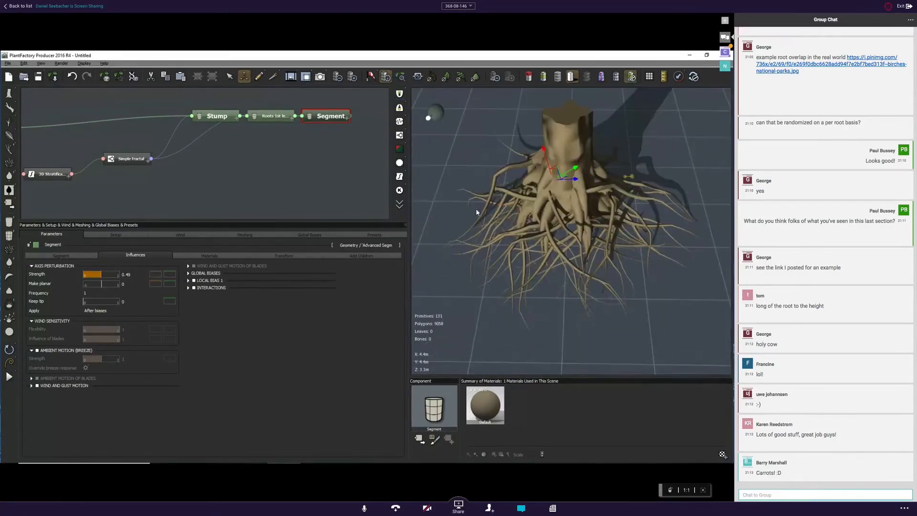
{"action": "right_click_drag", "start_coordinate": [564, 226], "coordinate": [493, 221]}
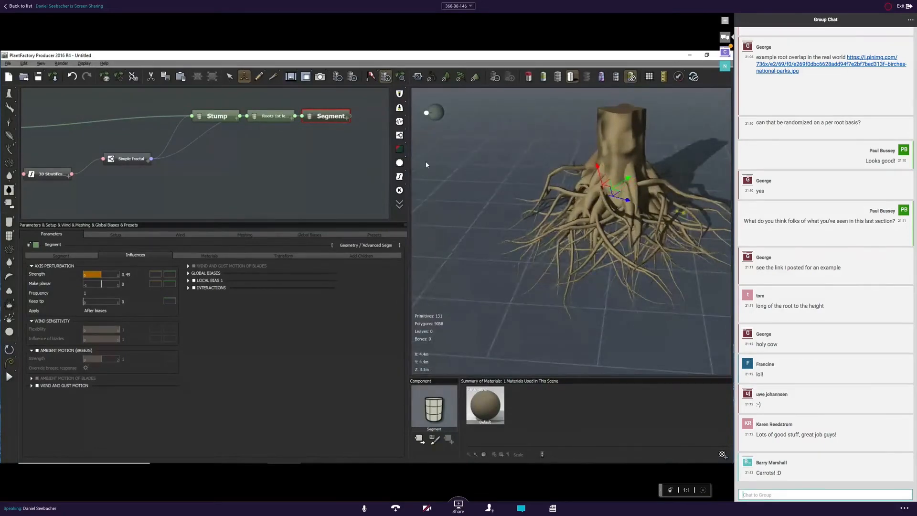
{"action": "right_click_drag", "start_coordinate": [501, 184], "coordinate": [543, 272]}
{"action": "right_click_drag", "start_coordinate": [585, 297], "coordinate": [483, 213]}
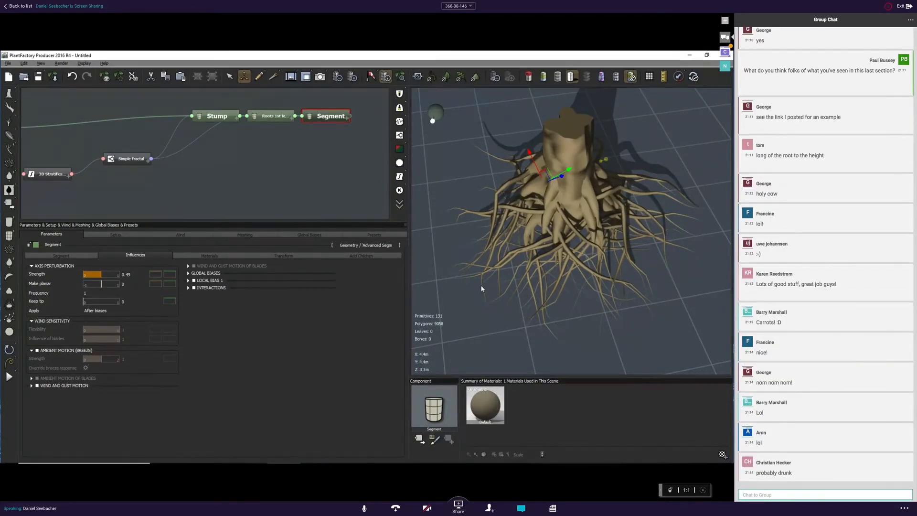
Rename the Segment node to 'Roots 2nd level'.
{"action": "double_click", "coordinate": [331, 117]}
{"action": "type", "text": "2"}
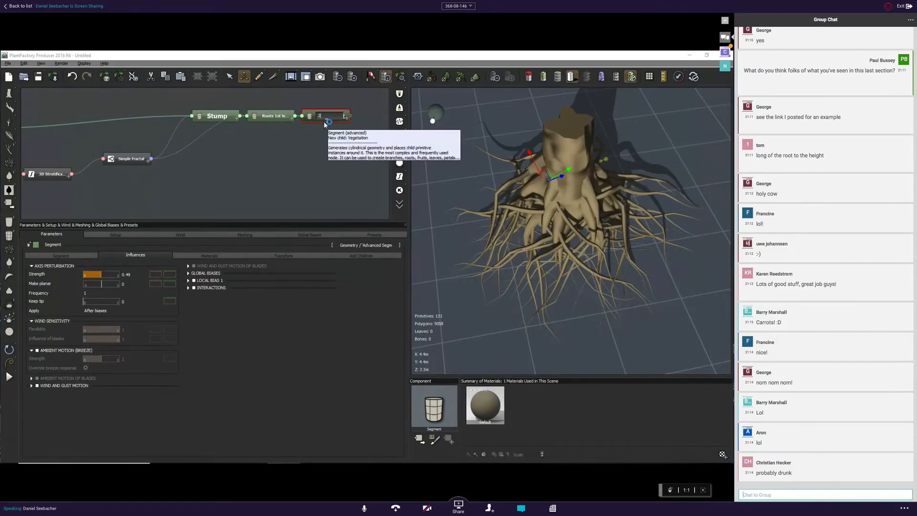
{"action": "key", "text": "BackSpace"}
{"action": "type", "text": "Roots 2nd level"}
{"action": "key", "text": "Return"}
Drive the segment body displacement source with the Simple Fractal's Altitude output.
{"action": "mouse_move", "coordinate": [348, 120]}
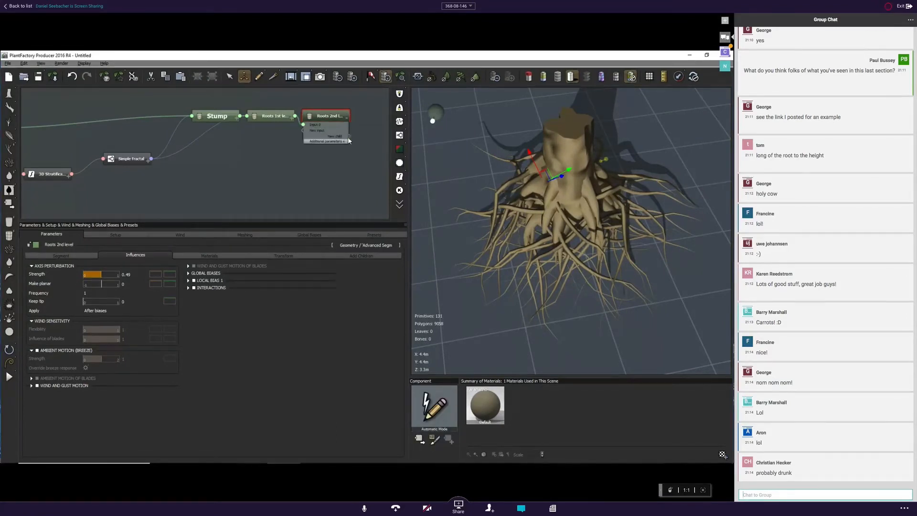
{"action": "left_click", "coordinate": [345, 142]}
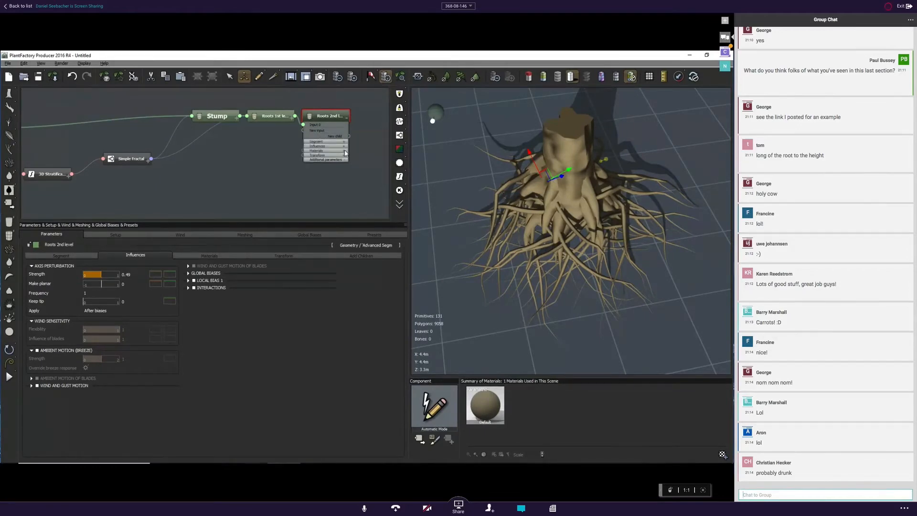
{"action": "left_click", "coordinate": [344, 170]}
{"action": "left_click_drag", "start_coordinate": [307, 175], "coordinate": [146, 163]}
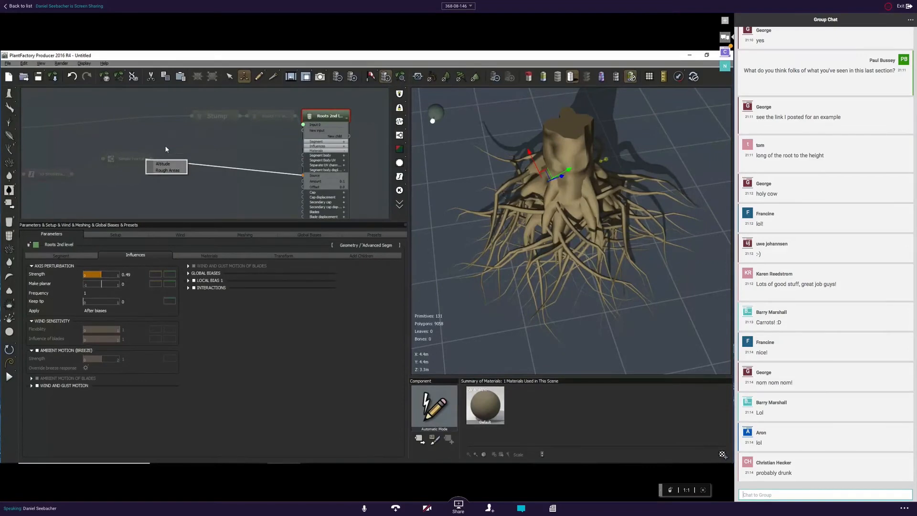
{"action": "left_click", "coordinate": [177, 163]}
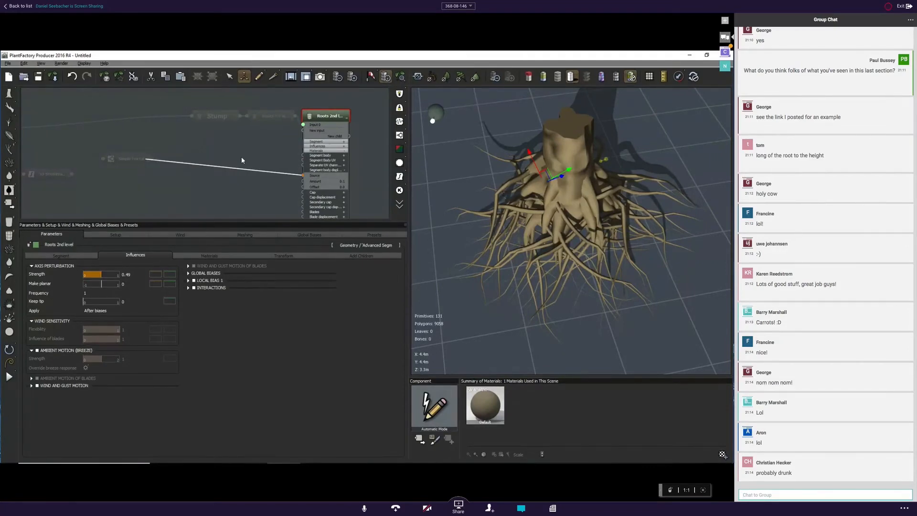
{"action": "left_click", "coordinate": [208, 254]}
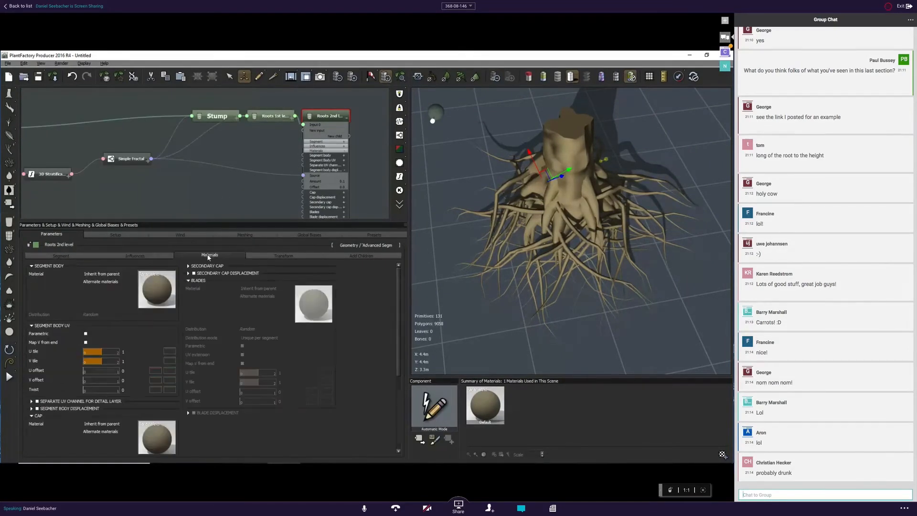
{"action": "left_click", "coordinate": [37, 408]}
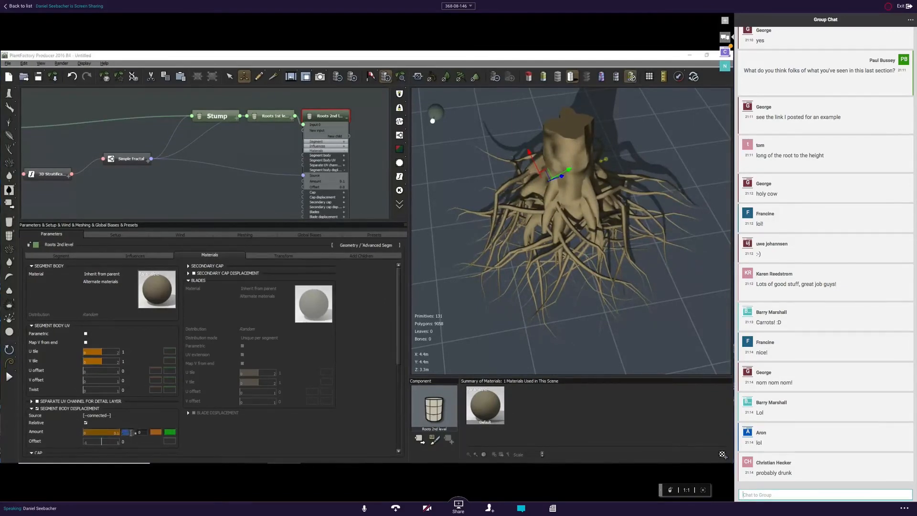
{"action": "key", "text": "Return"}
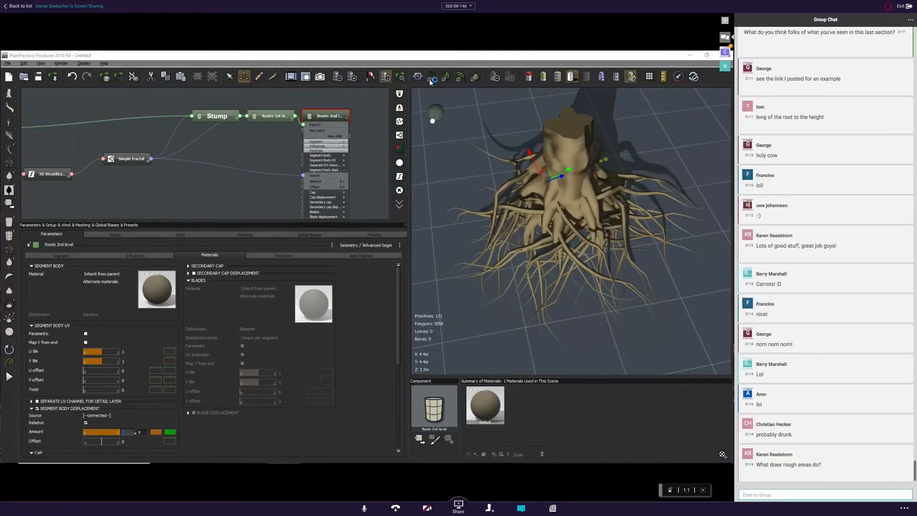
{"action": "left_click", "coordinate": [433, 55]}
{"action": "left_click_drag", "start_coordinate": [501, 222], "coordinate": [412, 94]}
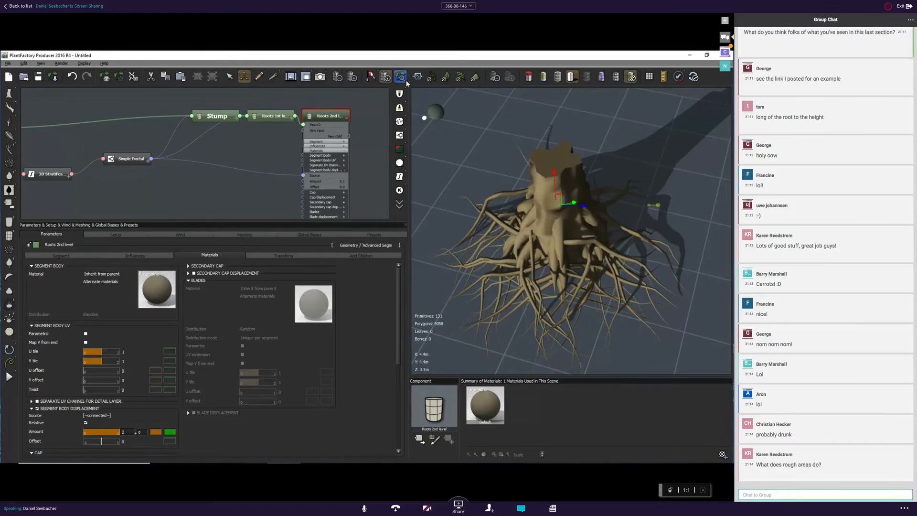
{"action": "left_click", "coordinate": [403, 78]}
{"action": "right_click_drag", "start_coordinate": [592, 194], "coordinate": [563, 203]}
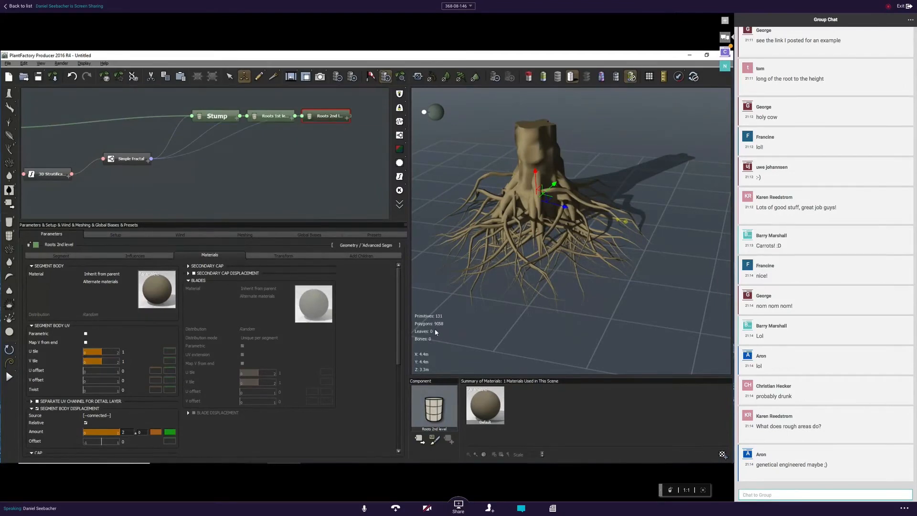
{"action": "left_click", "coordinate": [353, 77]}
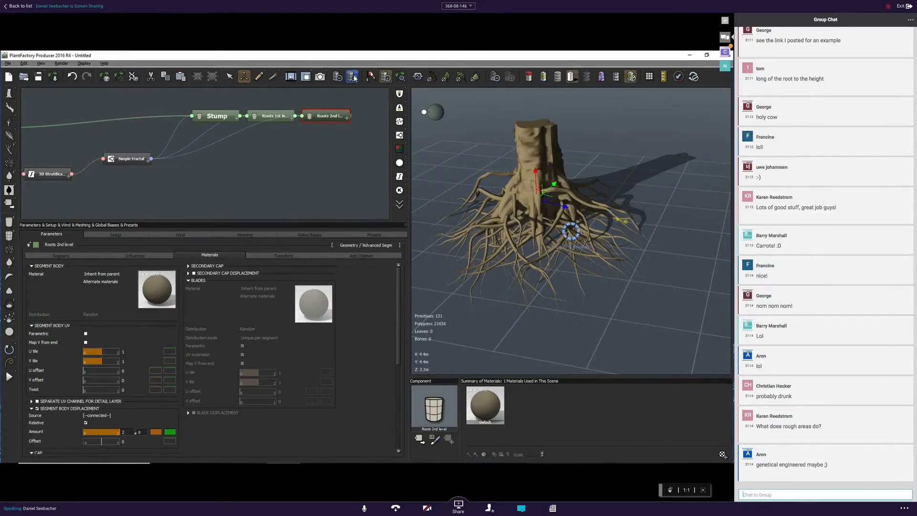
{"action": "right_click_drag", "start_coordinate": [501, 158], "coordinate": [362, 125]}
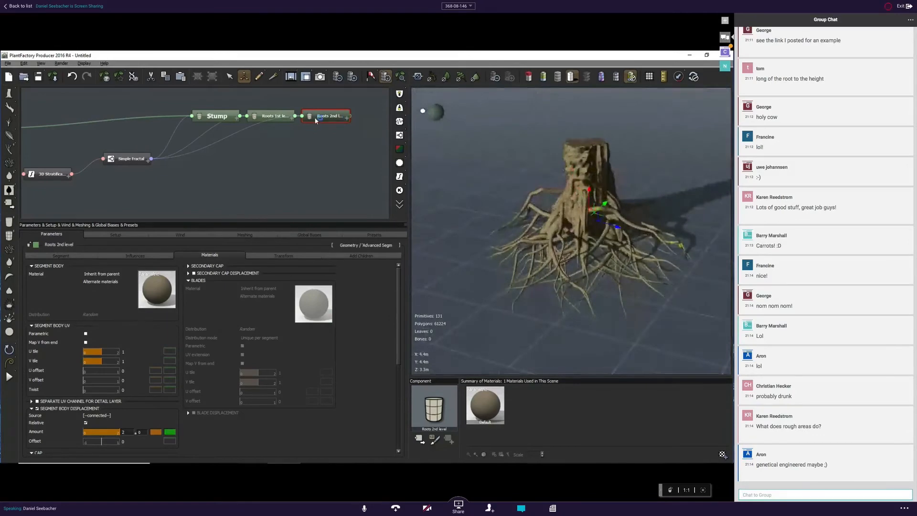
{"action": "type", "text": "We are 1 hour and"}
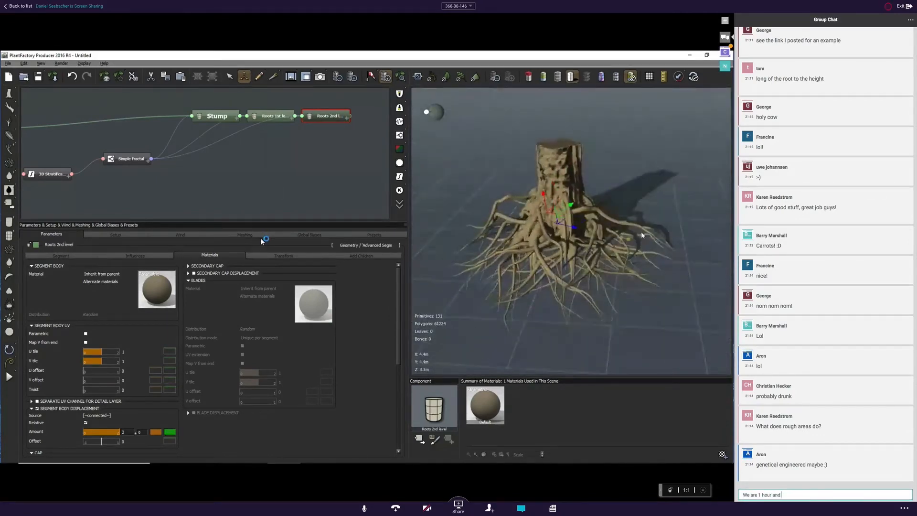
{"action": "type", "text": " 15 minutes int"}
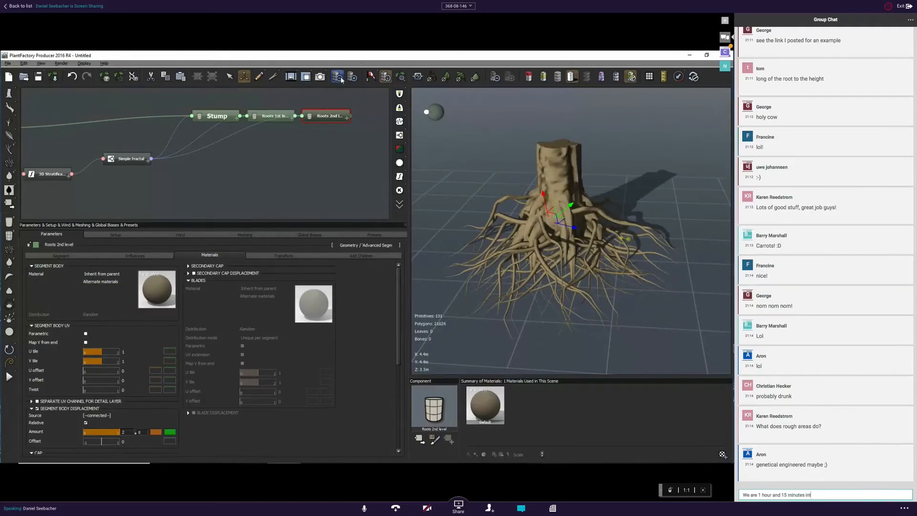
{"action": "type", "text": "ot the webinar"}
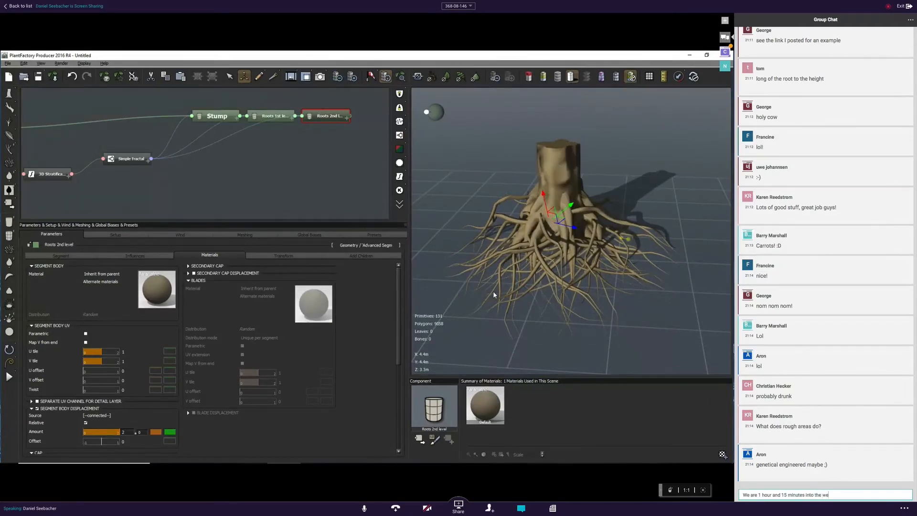
{"action": "key", "text": "Return"}
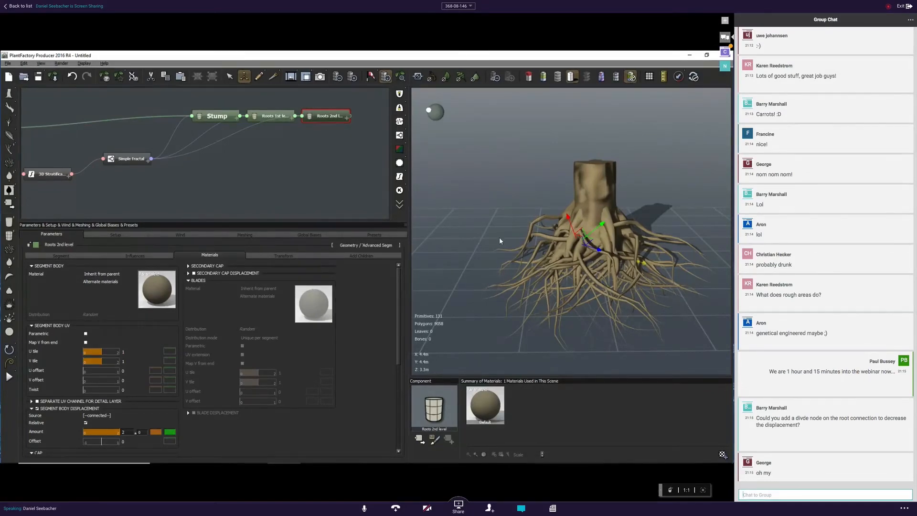
Deselect the roots node and import the mesh Terrain.3ds from the webinar folder.
{"action": "left_click", "coordinate": [227, 170]}
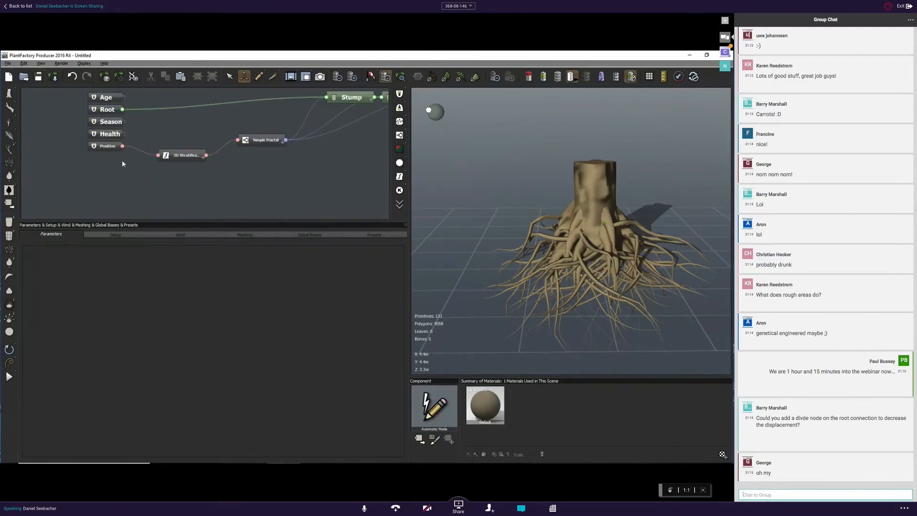
{"action": "left_click", "coordinate": [7, 63]}
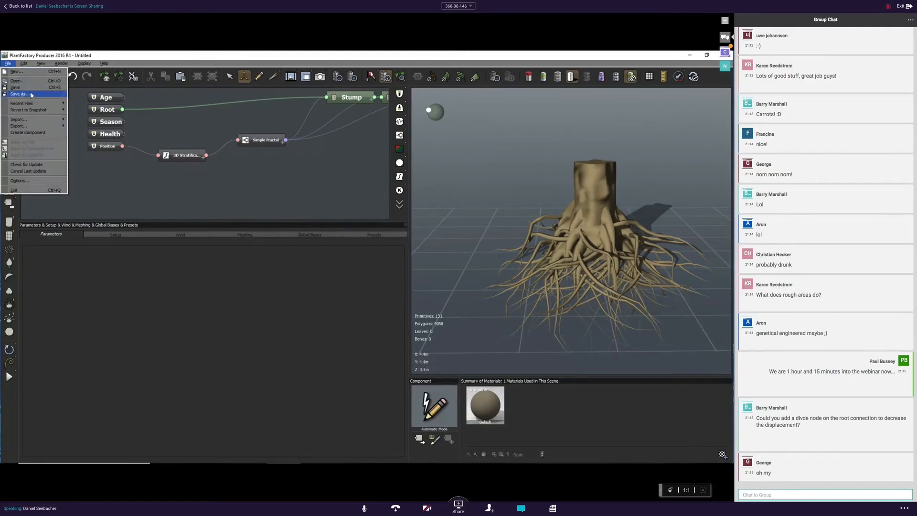
{"action": "mouse_move", "coordinate": [37, 122]}
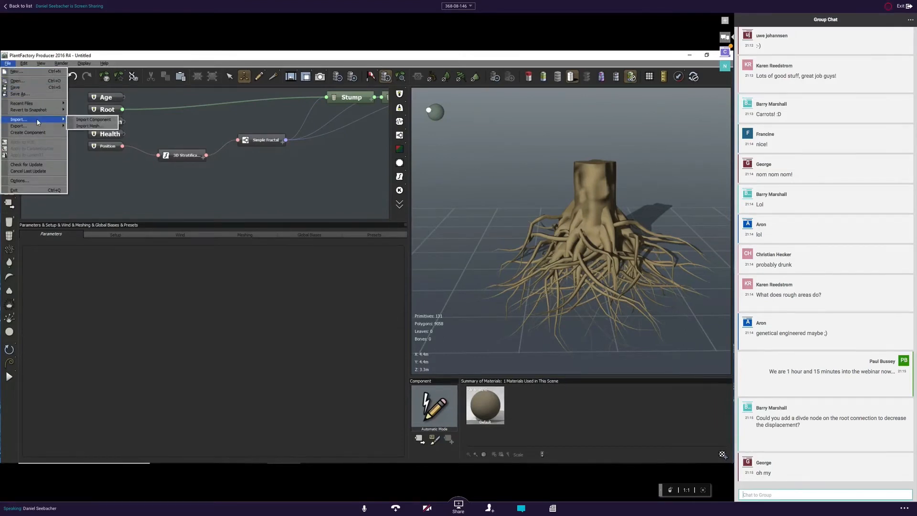
{"action": "left_click", "coordinate": [96, 126]}
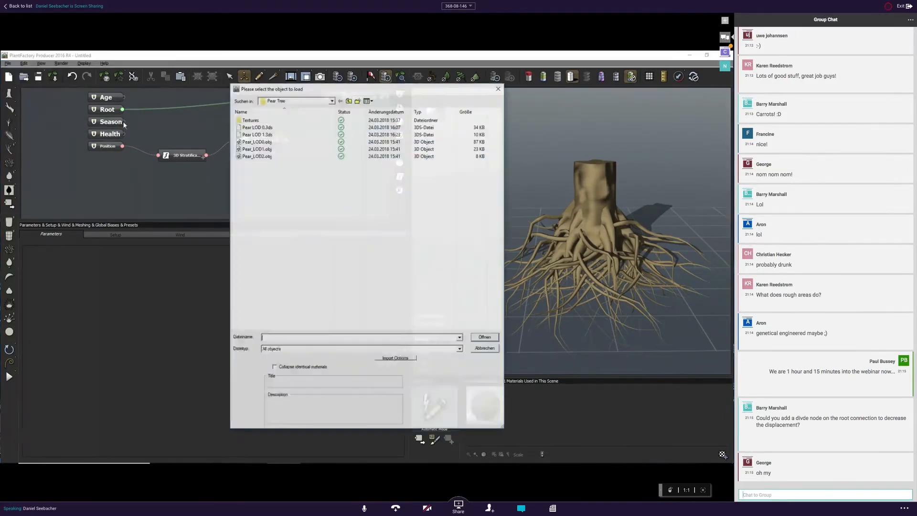
{"action": "left_click", "coordinate": [348, 101]}
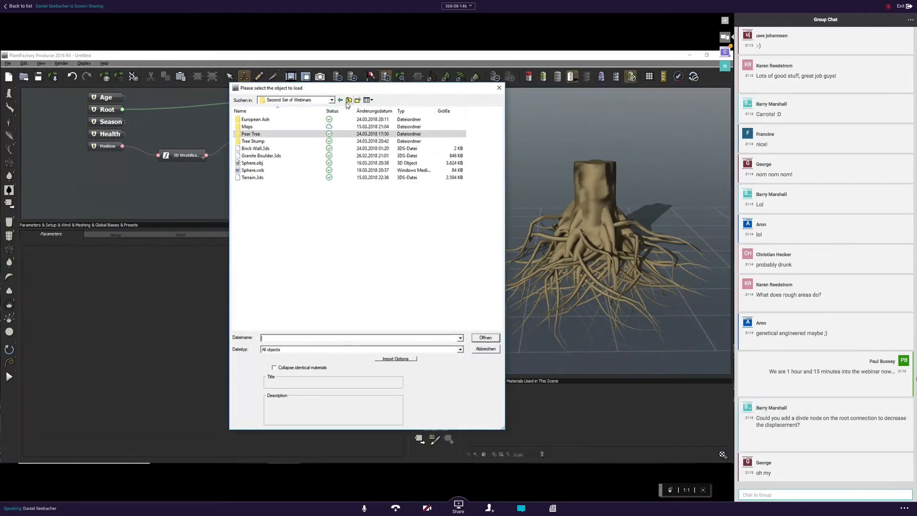
{"action": "scroll", "coordinate": [812, 308], "scroll_direction": "up", "scroll_amount": 5}
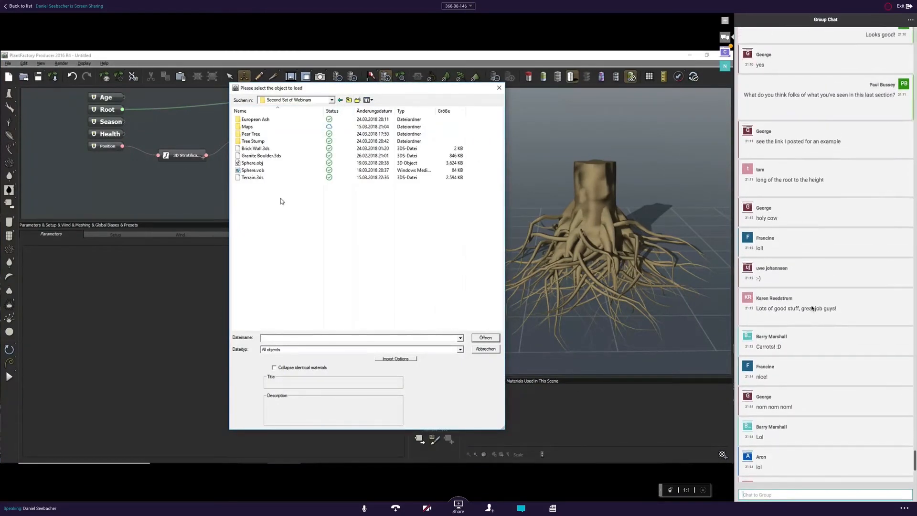
{"action": "left_click", "coordinate": [267, 177]}
{"action": "scroll", "coordinate": [812, 308], "scroll_direction": "up", "scroll_amount": 1}
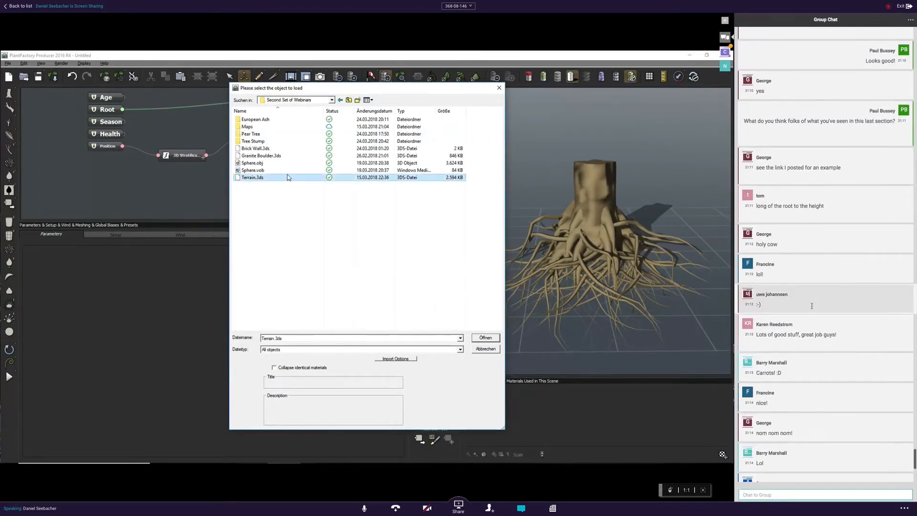
{"action": "scroll", "coordinate": [811, 308], "scroll_direction": "down", "scroll_amount": 1}
{"action": "left_click", "coordinate": [480, 338]}
{"action": "scroll", "coordinate": [812, 308], "scroll_direction": "down", "scroll_amount": 4}
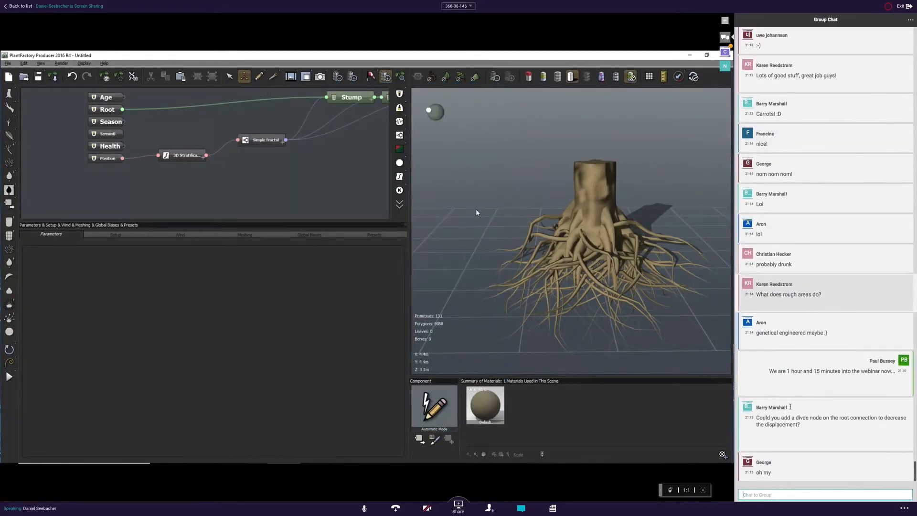
Set the Terrain0 node's Z scale to 3 and orbit to view the taller terrain bumps.
{"action": "left_click", "coordinate": [107, 134]}
{"action": "left_click", "coordinate": [797, 424]}
{"action": "left_click_drag", "start_coordinate": [797, 424], "coordinate": [756, 418]}
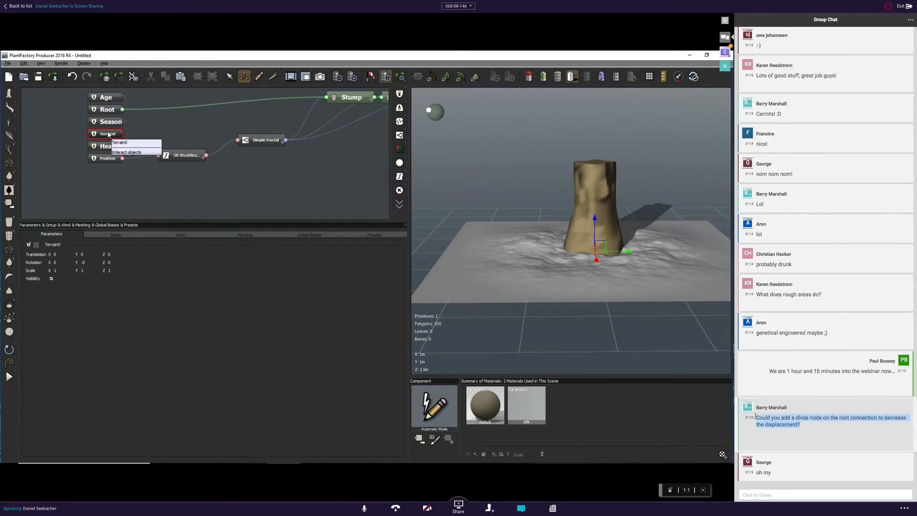
{"action": "right_click_drag", "start_coordinate": [674, 223], "coordinate": [650, 241]}
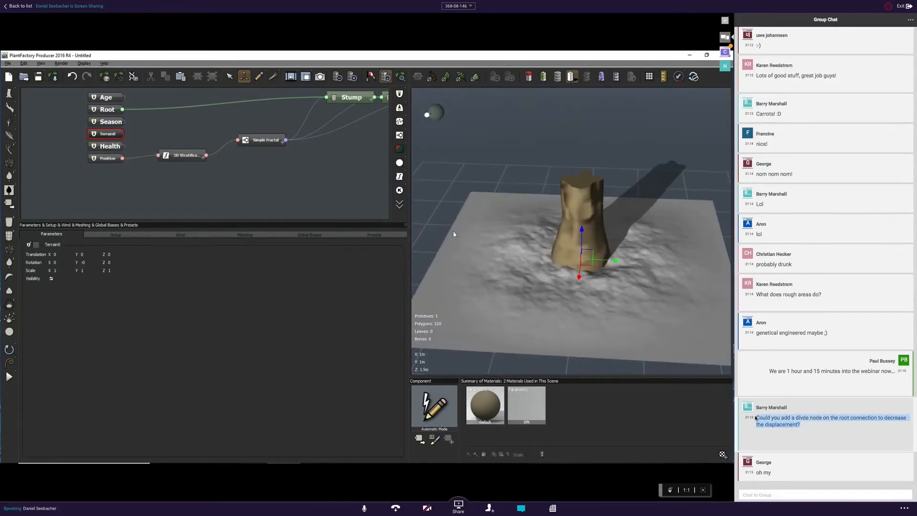
{"action": "left_click", "coordinate": [109, 271]}
{"action": "type", "text": "3"}
{"action": "key", "text": "Return"}
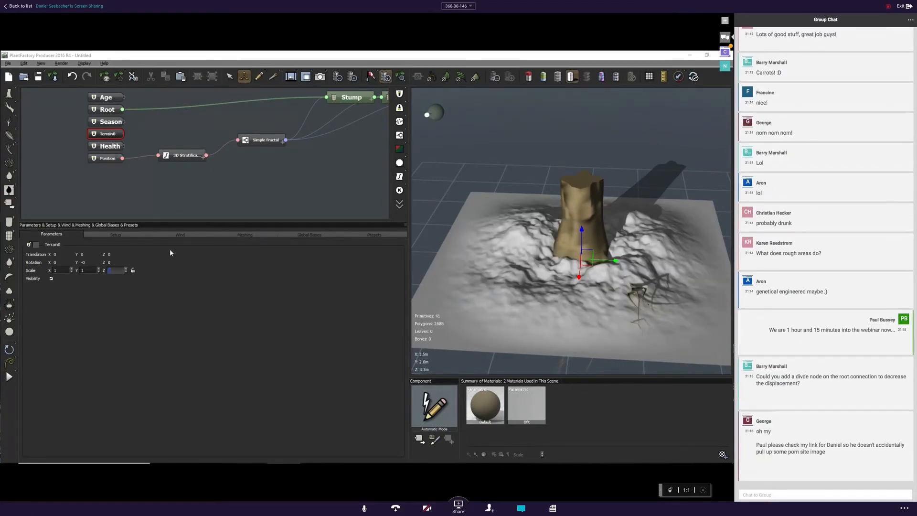
{"action": "right_click_drag", "start_coordinate": [492, 295], "coordinate": [516, 264]}
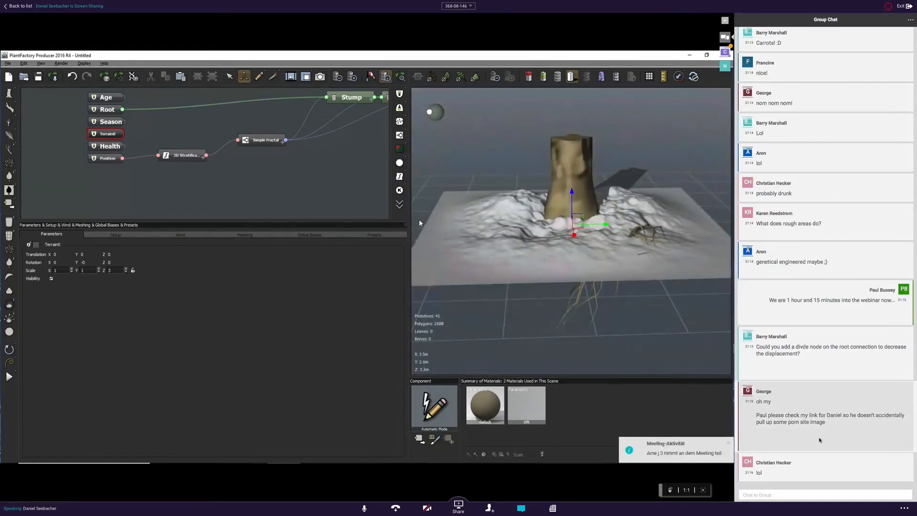
{"action": "scroll", "coordinate": [514, 246], "scroll_direction": "down", "scroll_amount": 2}
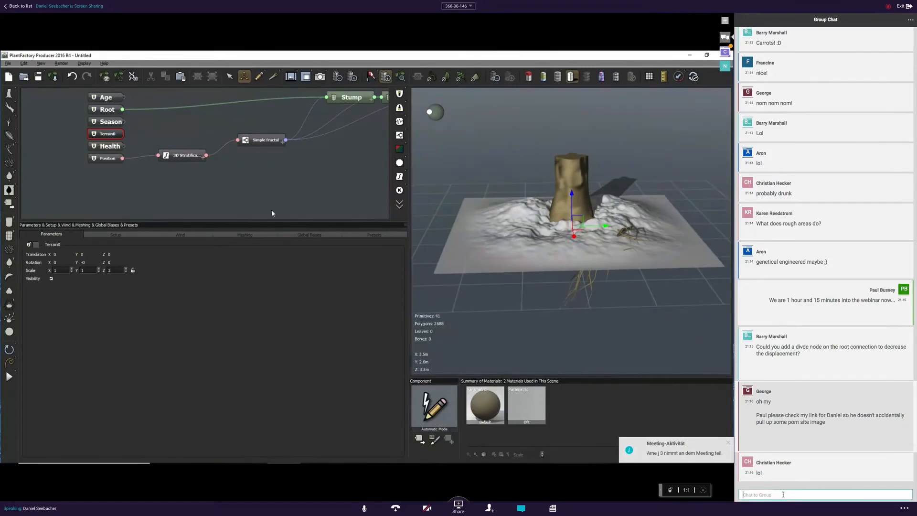
{"action": "scroll", "coordinate": [788, 408], "scroll_direction": "up", "scroll_amount": 2}
{"action": "scroll", "coordinate": [788, 409], "scroll_direction": "up", "scroll_amount": 10}
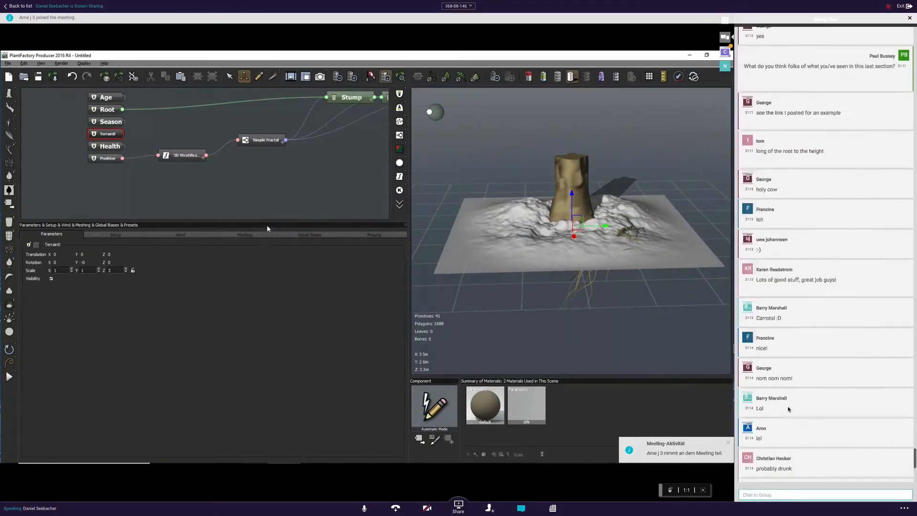
{"action": "scroll", "coordinate": [788, 409], "scroll_direction": "down", "scroll_amount": 1}
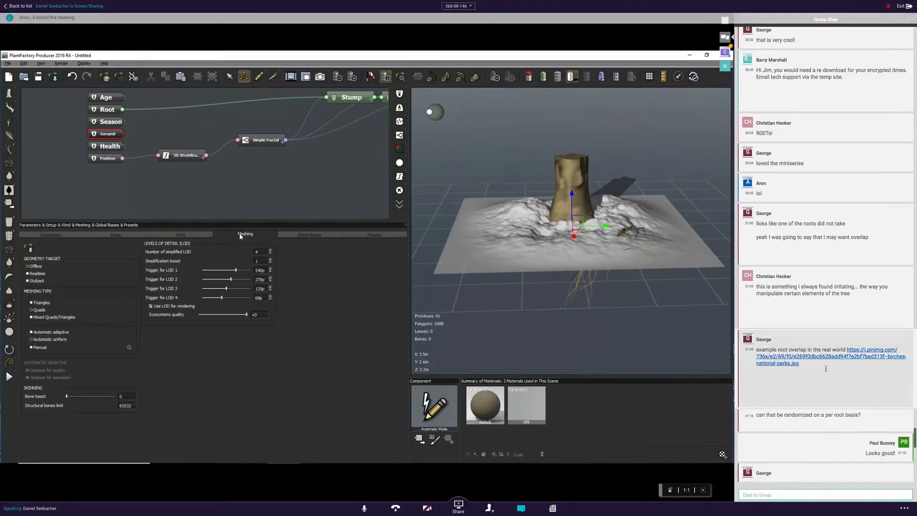
Post a group chat reply to a participant saying it's fine.
{"action": "left_click_drag", "start_coordinate": [823, 366], "coordinate": [842, 348]}
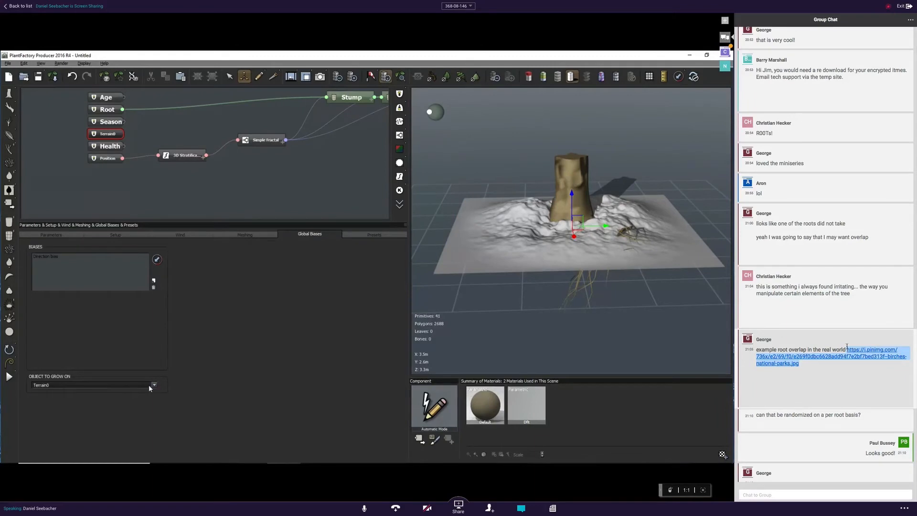
{"action": "scroll", "coordinate": [846, 347], "scroll_direction": "down", "scroll_amount": 15}
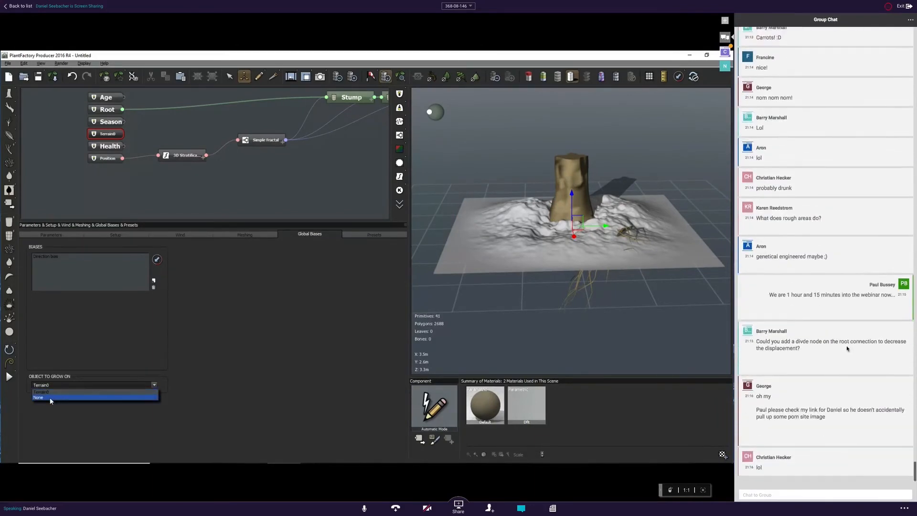
{"action": "left_click", "coordinate": [794, 493]}
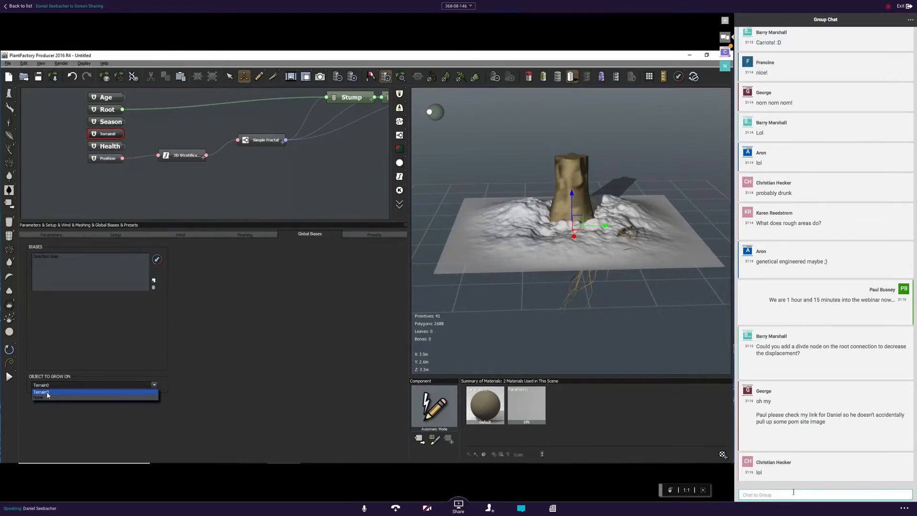
{"action": "type", "text": "@George - I'm sure"}
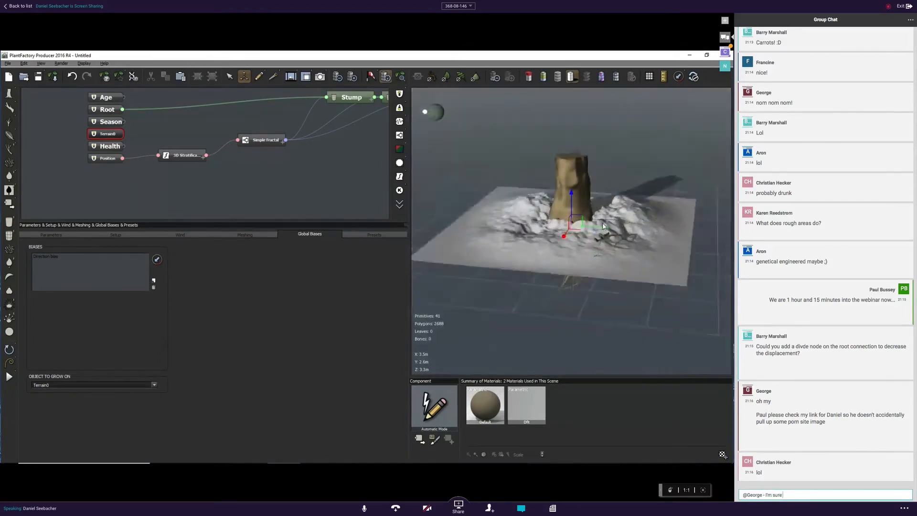
{"action": "type", "text": " it's fne"}
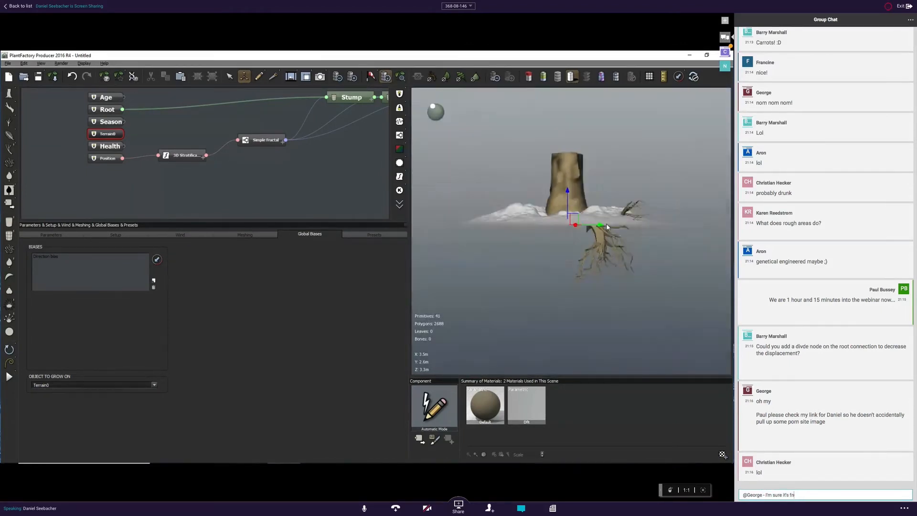
{"action": "key", "text": "BackSpace"}
{"action": "key", "text": "BackSpace"}
{"action": "type", "text": "ine."}
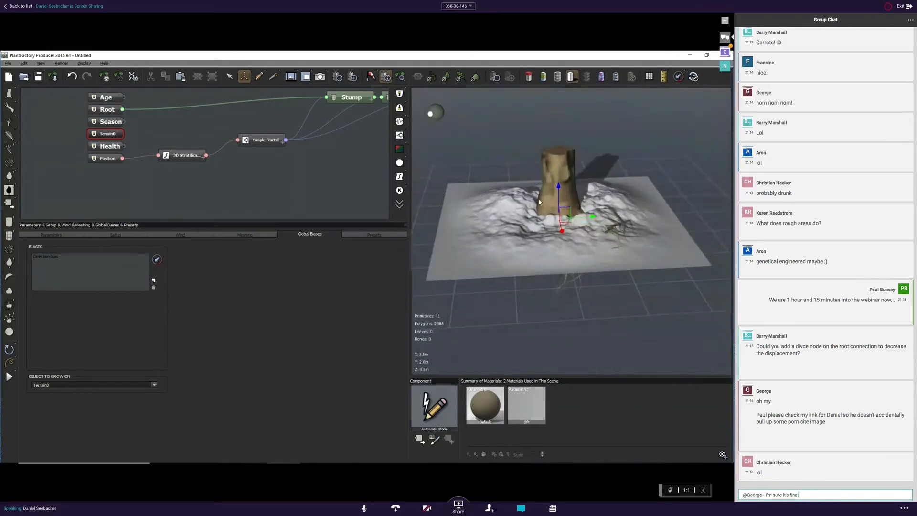
{"action": "key", "text": "Return"}
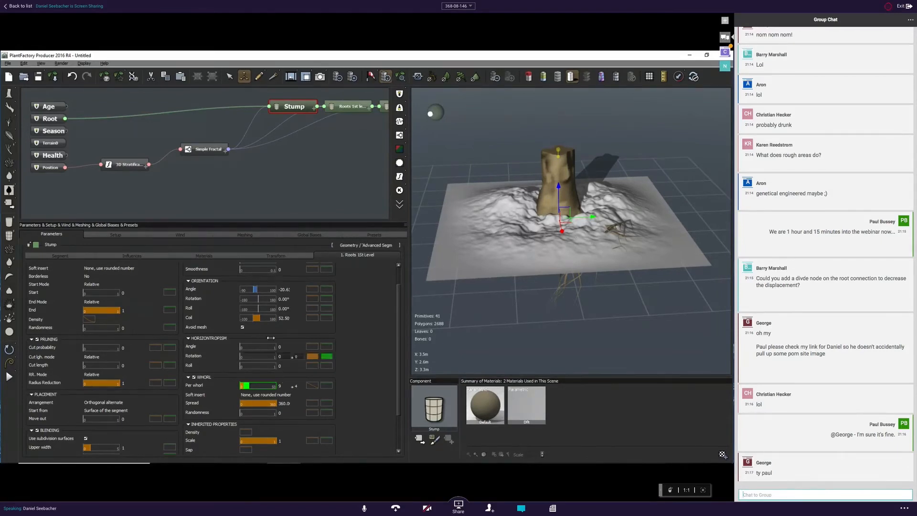
Enable Avoid mesh for the Stump's first-level roots and select the Roots 1st level node.
{"action": "left_click", "coordinate": [241, 327]}
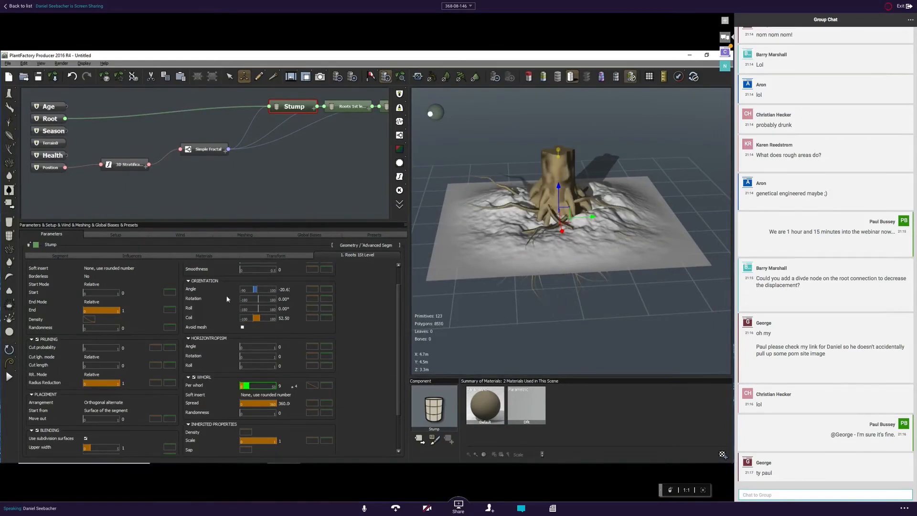
{"action": "left_click", "coordinate": [353, 106]}
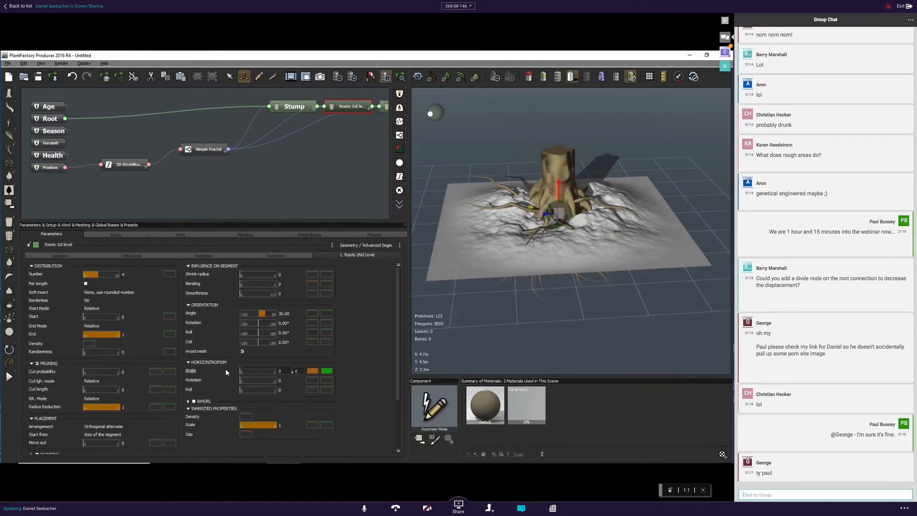
Turn Avoid mesh back off for the first-level roots and orbit to inspect them under the terrain.
{"action": "left_click", "coordinate": [242, 351]}
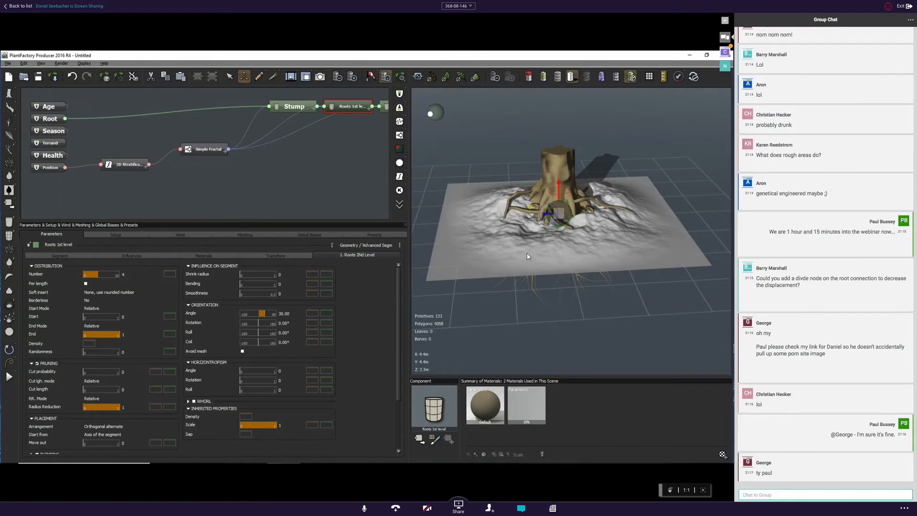
{"action": "right_click_drag", "start_coordinate": [552, 281], "coordinate": [547, 254]}
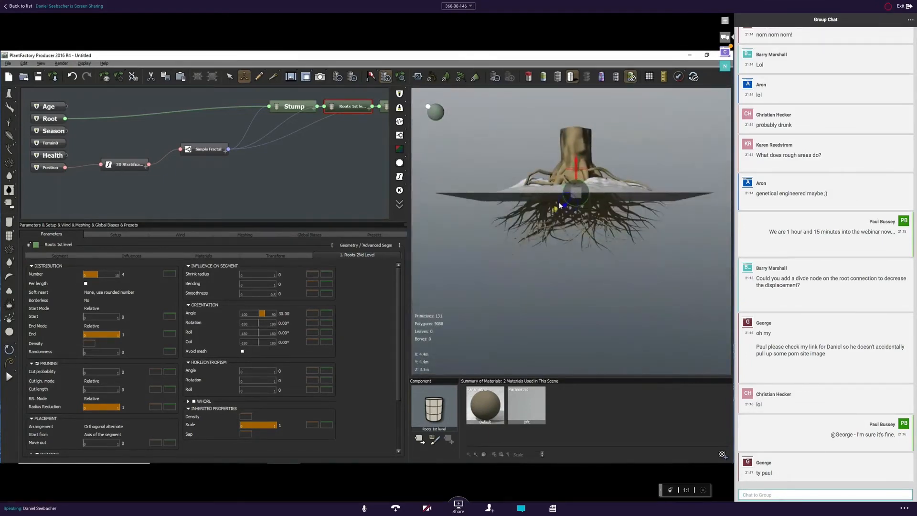
{"action": "right_click_drag", "start_coordinate": [517, 222], "coordinate": [655, 268]}
{"action": "right_click_drag", "start_coordinate": [531, 237], "coordinate": [544, 220]}
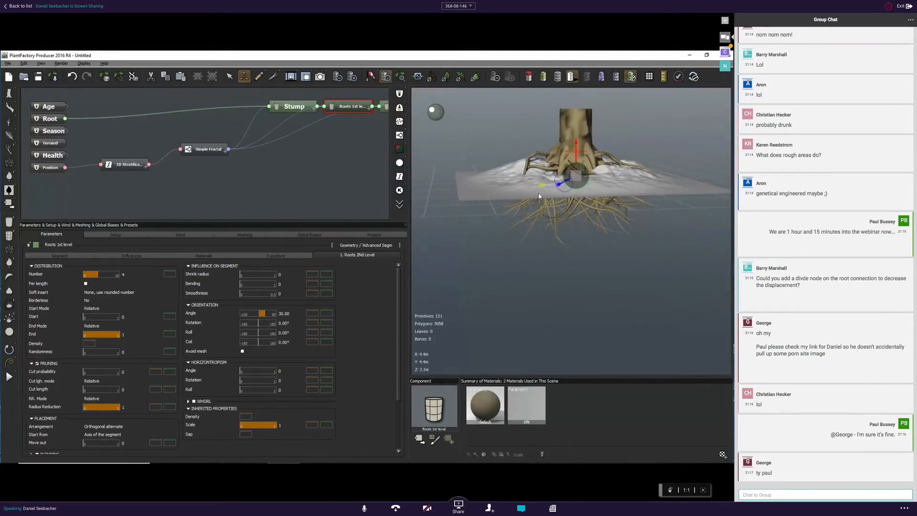
{"action": "right_click_drag", "start_coordinate": [528, 222], "coordinate": [537, 220]}
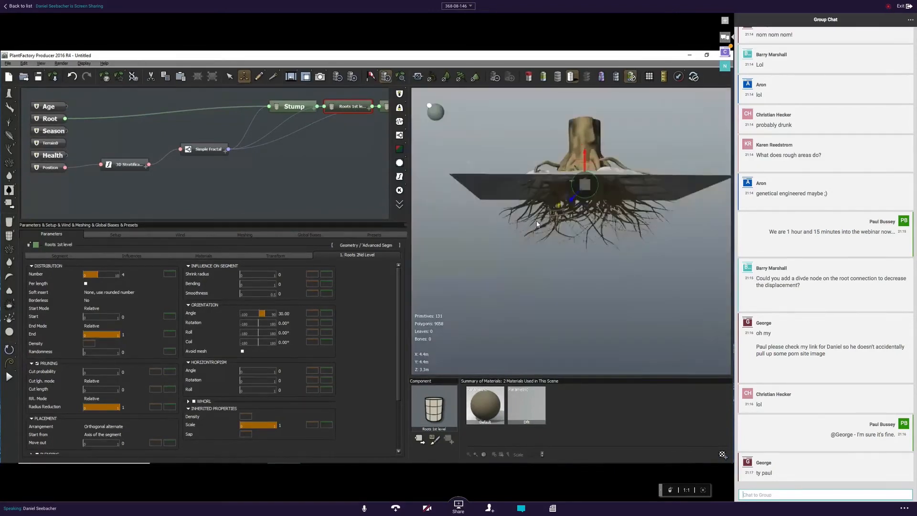
Select both Roots 1st level and Roots 2nd level nodes and show their Influences settings.
{"action": "middle_click_drag", "start_coordinate": [319, 161], "coordinate": [229, 157]}
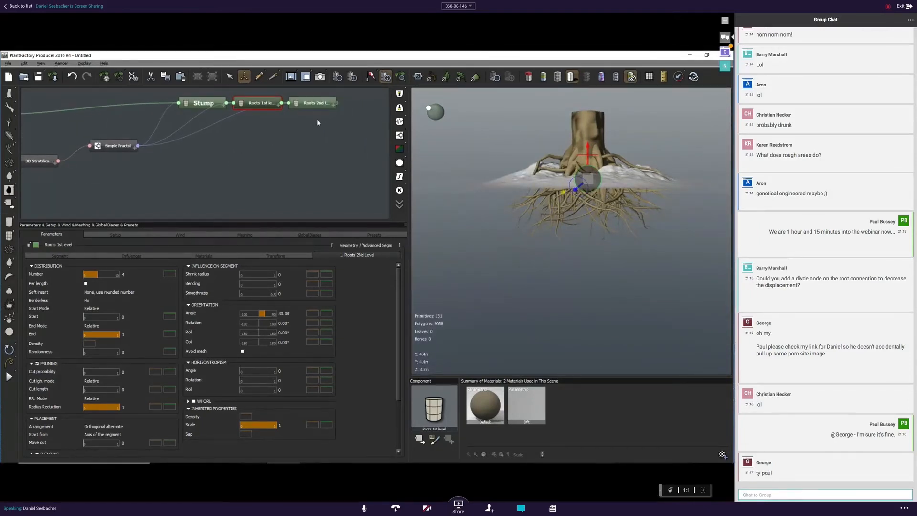
{"action": "left_click_drag", "start_coordinate": [331, 116], "coordinate": [255, 88]}
{"action": "middle_click_drag", "start_coordinate": [284, 125], "coordinate": [268, 147]}
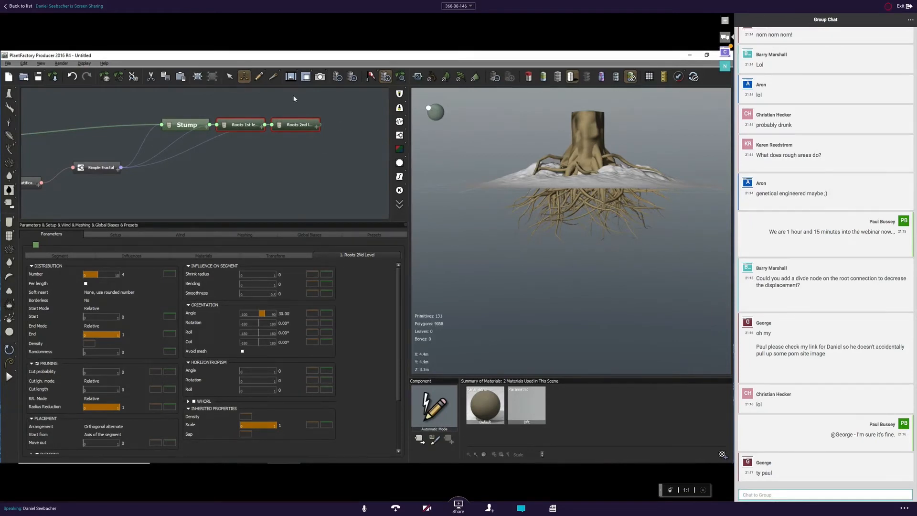
{"action": "left_click", "coordinate": [128, 255]}
Enable root interactions with Ground and object, orbiting to check the roots draping over the terrain.
{"action": "left_click", "coordinate": [194, 342]}
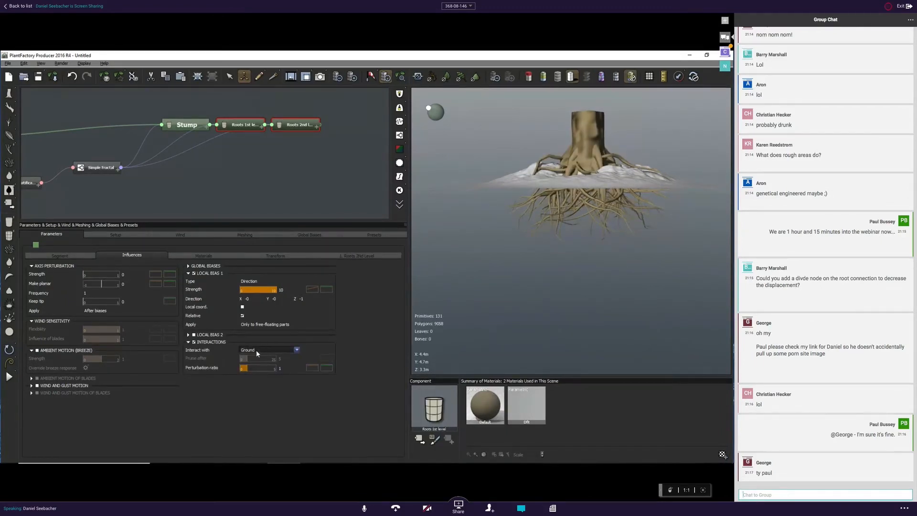
{"action": "left_click_drag", "start_coordinate": [533, 174], "coordinate": [509, 301]}
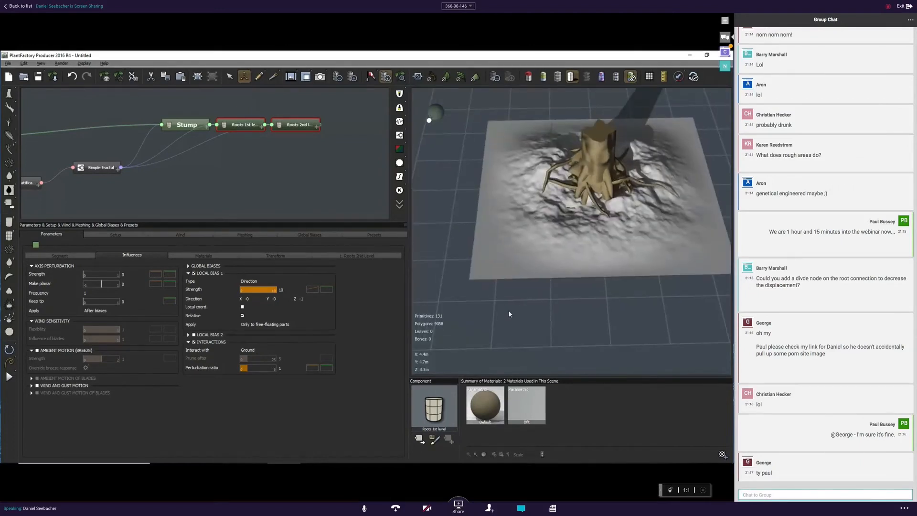
{"action": "left_click", "coordinate": [261, 351]}
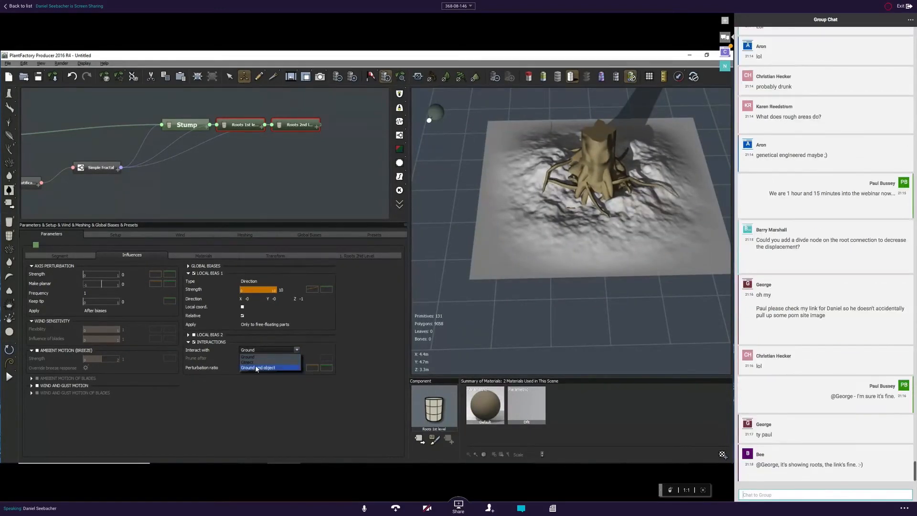
{"action": "left_click", "coordinate": [257, 367]}
{"action": "left_click_drag", "start_coordinate": [554, 249], "coordinate": [640, 240]}
{"action": "scroll", "coordinate": [568, 212], "scroll_direction": "up", "scroll_amount": 2}
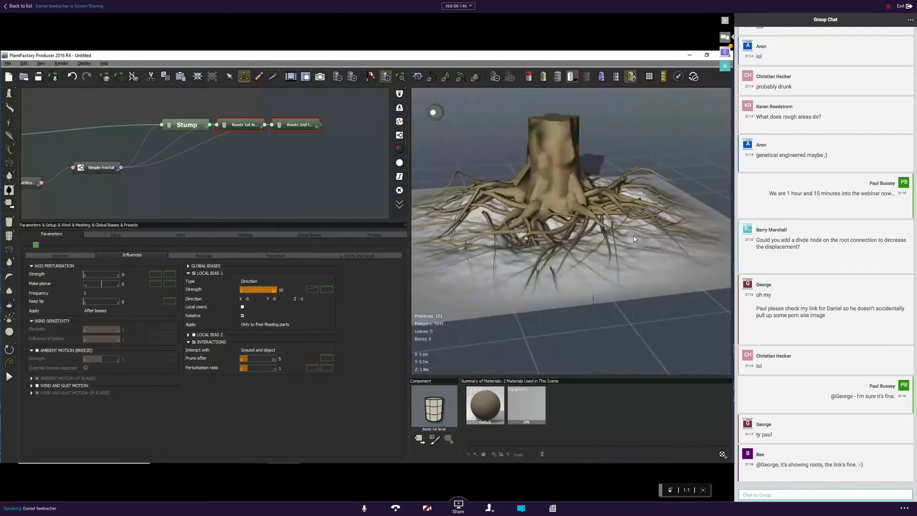
{"action": "left_click_drag", "start_coordinate": [577, 211], "coordinate": [621, 198]}
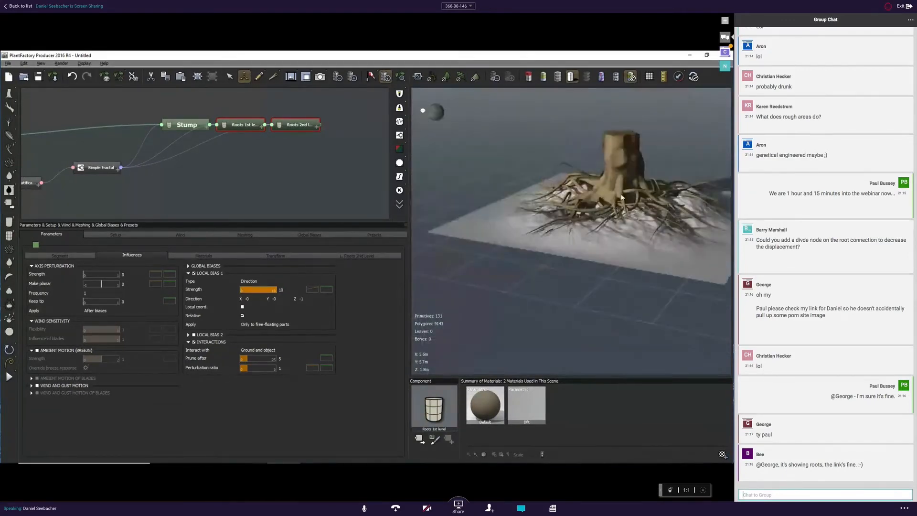
{"action": "left_click_drag", "start_coordinate": [566, 171], "coordinate": [569, 209]}
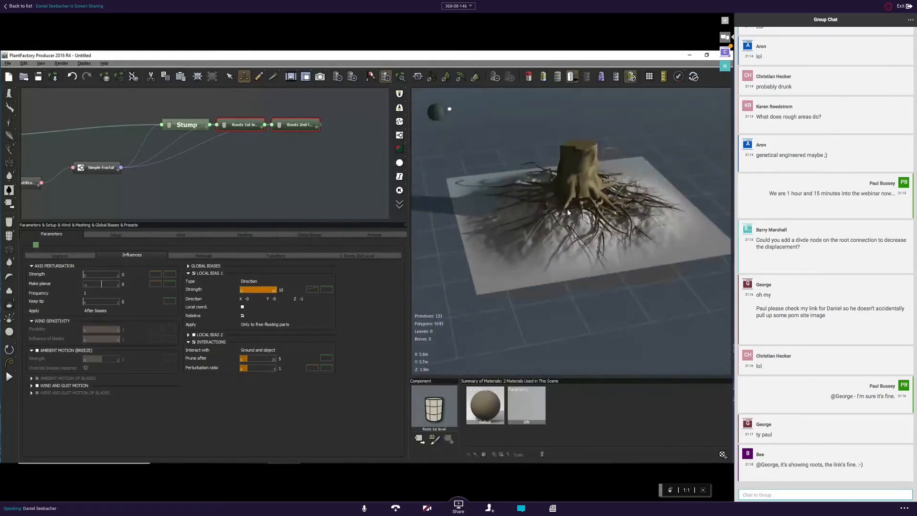
{"action": "mouse_move", "coordinate": [652, 225]}
{"action": "left_mouse_down"}
{"action": "mouse_move", "coordinate": [644, 205]}
{"action": "mouse_move", "coordinate": [643, 228]}
{"action": "left_mouse_up"}
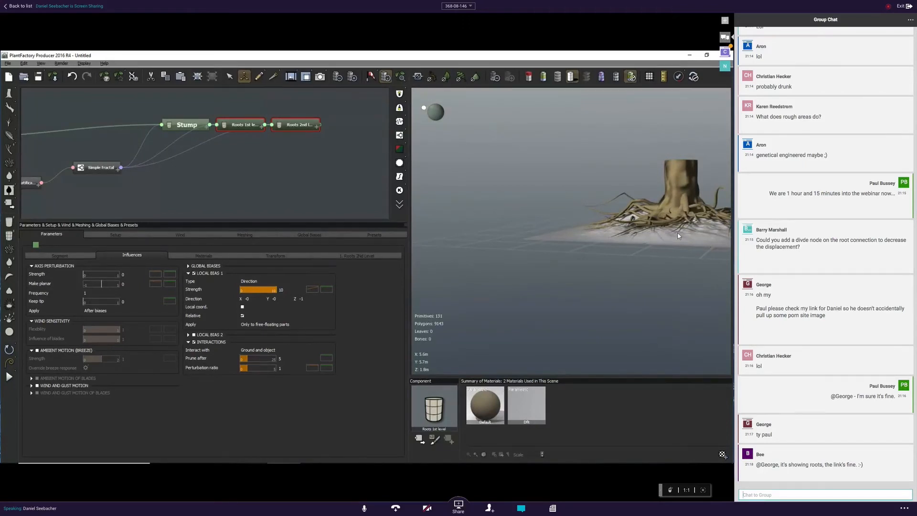
{"action": "right_click_drag", "start_coordinate": [677, 236], "coordinate": [612, 258]}
{"action": "left_click_drag", "start_coordinate": [551, 184], "coordinate": [451, 228]}
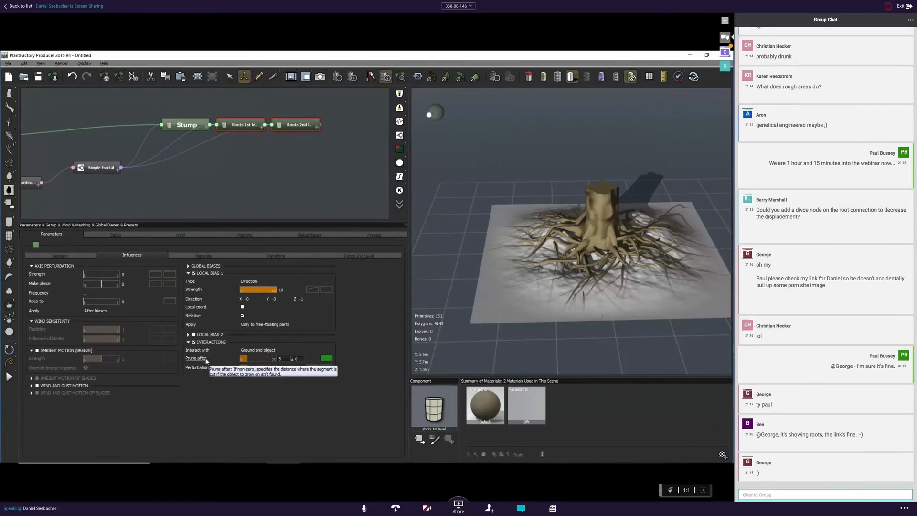
Set the roots' Prune after value to 100.
{"action": "double_click", "coordinate": [283, 358]}
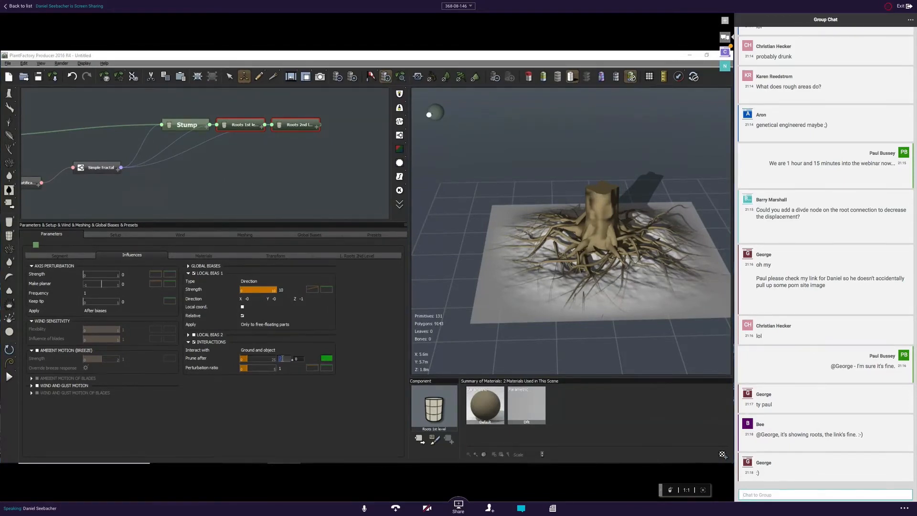
{"action": "type", "text": "10"}
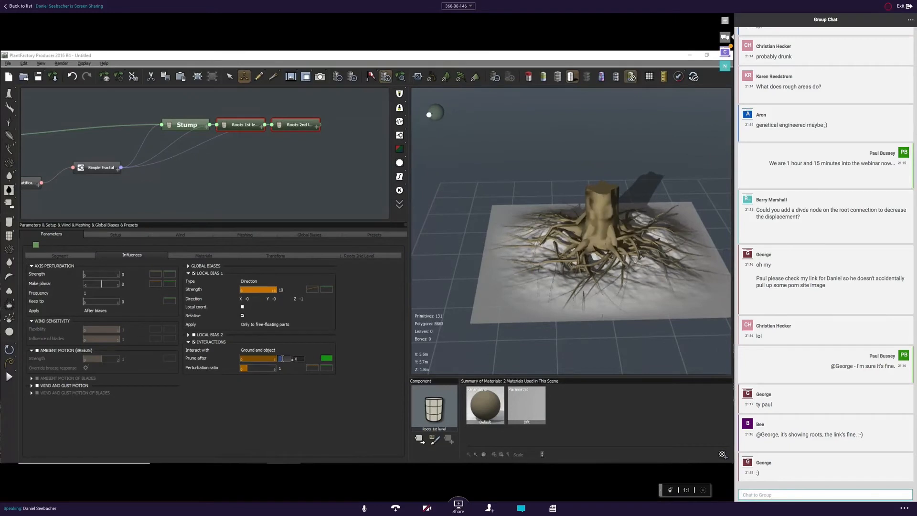
{"action": "key", "text": "Return"}
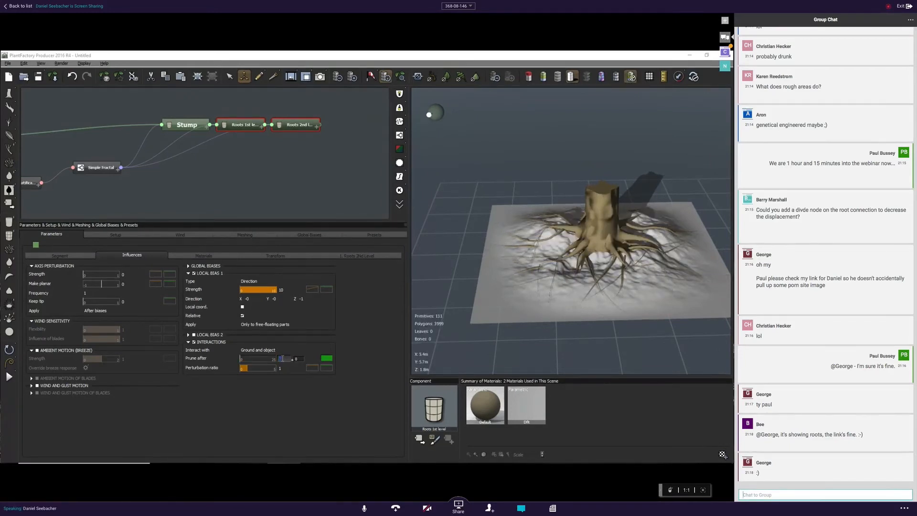
{"action": "mouse_move", "coordinate": [515, 229]}
{"action": "right_mouse_down"}
{"action": "mouse_move", "coordinate": [548, 267]}
{"action": "mouse_move", "coordinate": [512, 238]}
{"action": "right_mouse_up"}
{"action": "left_click", "coordinate": [289, 358]}
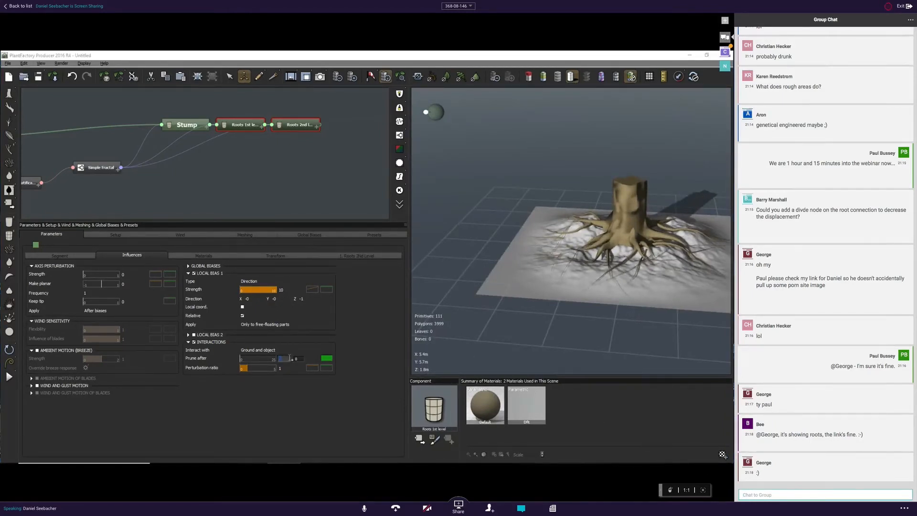
{"action": "type", "text": "100"}
{"action": "key", "text": "Return"}
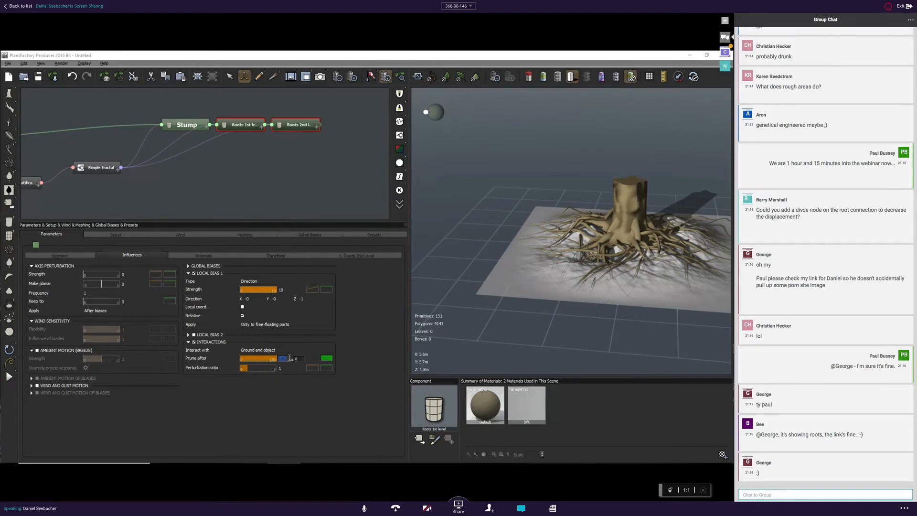
{"action": "left_click_drag", "start_coordinate": [576, 279], "coordinate": [597, 294]}
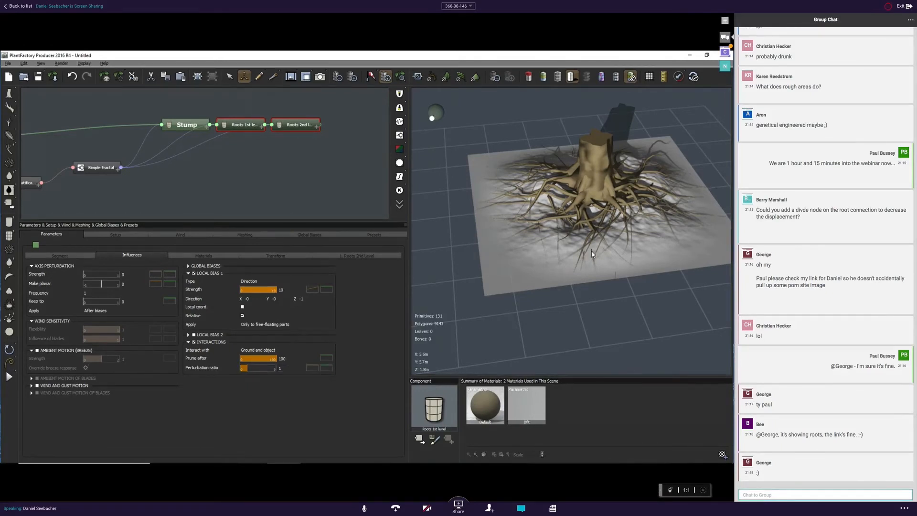
{"action": "left_click_drag", "start_coordinate": [592, 254], "coordinate": [586, 235]}
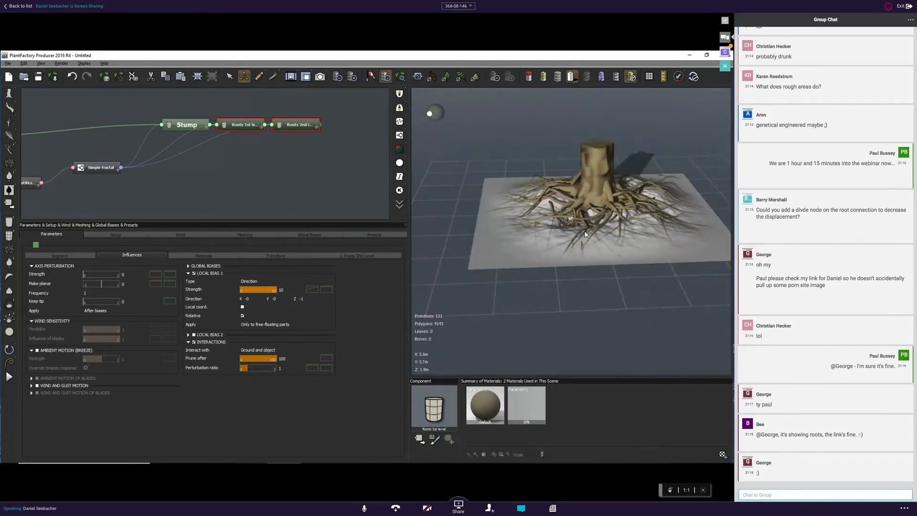
Set the perturbation ratio to 3.65 with a variation of 1.
{"action": "left_click", "coordinate": [285, 369]}
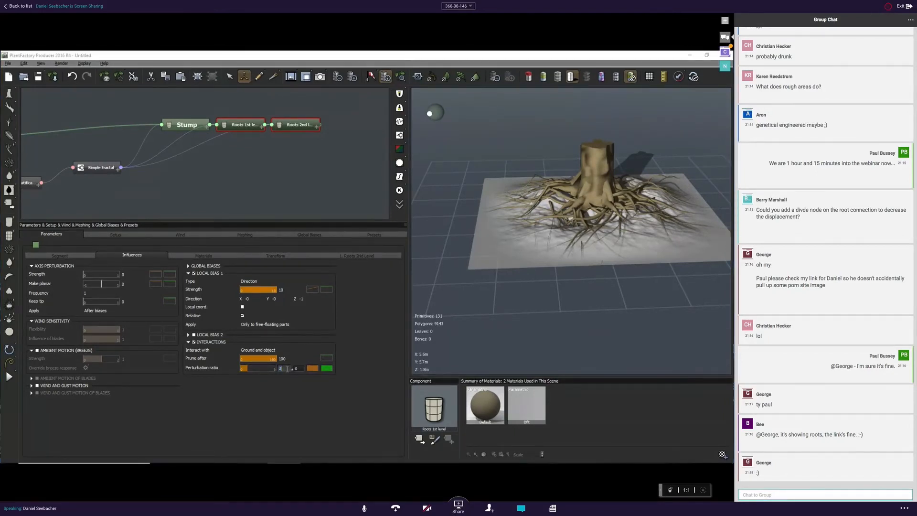
{"action": "key", "text": "Return"}
{"action": "left_click", "coordinate": [300, 367]}
{"action": "left_click", "coordinate": [300, 367]}
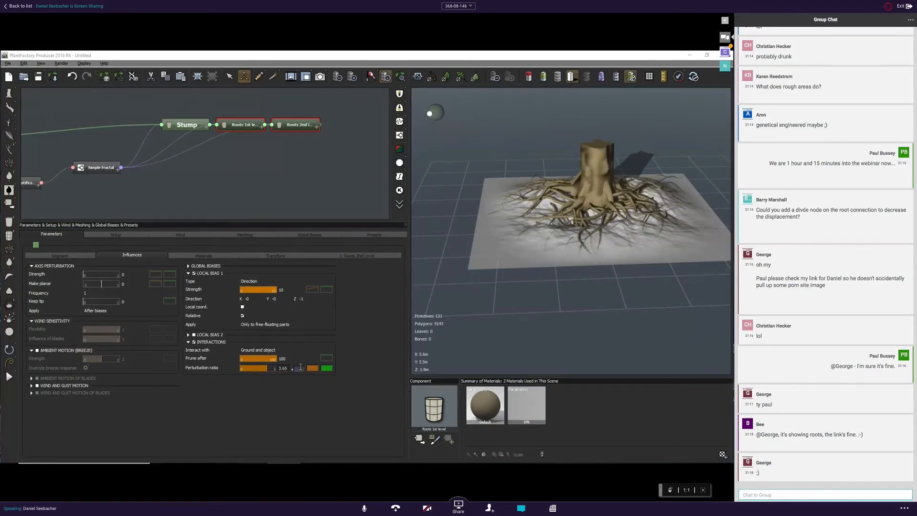
{"action": "type", "text": "10"}
{"action": "key", "text": "Return"}
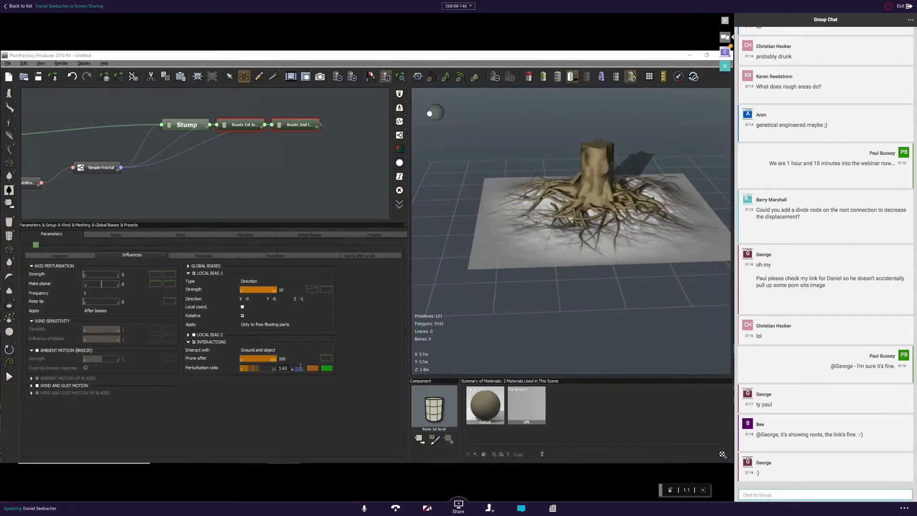
{"action": "right_click_drag", "start_coordinate": [599, 251], "coordinate": [617, 202]}
{"action": "scroll", "coordinate": [592, 246], "scroll_direction": "up", "scroll_amount": 3}
{"action": "scroll", "coordinate": [625, 250], "scroll_direction": "down", "scroll_amount": 3}
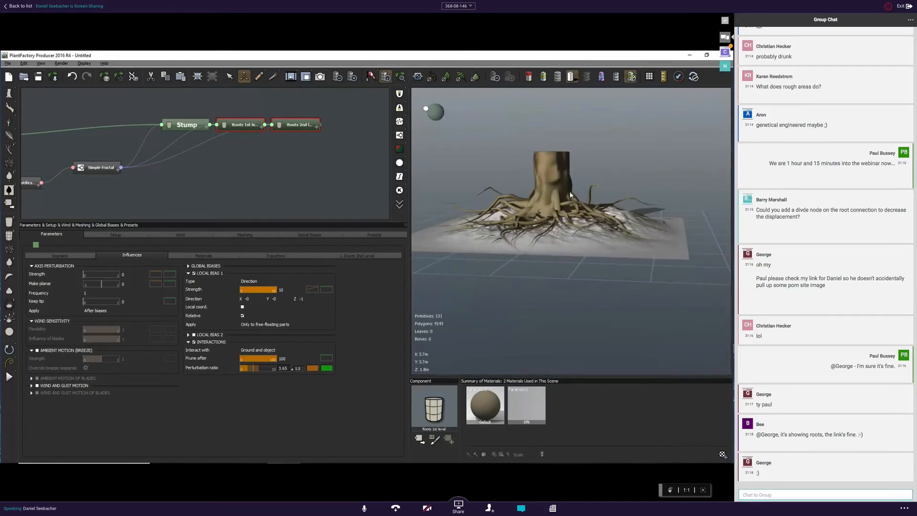
{"action": "middle_click_drag", "start_coordinate": [109, 109], "coordinate": [196, 106]}
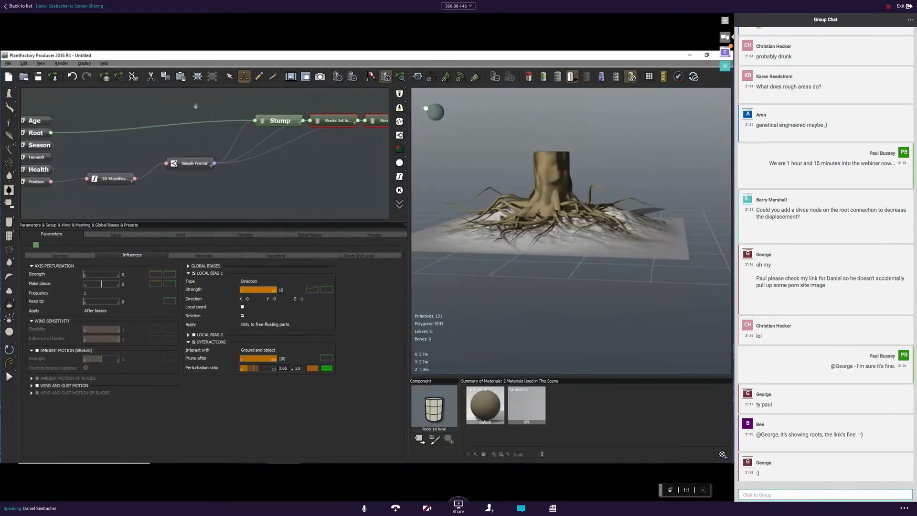
Move the stump via the Root node to X 5.2m, Y 5.4m, then select the Simple Fractal–Roots 1st level link.
{"action": "left_click", "coordinate": [43, 131]}
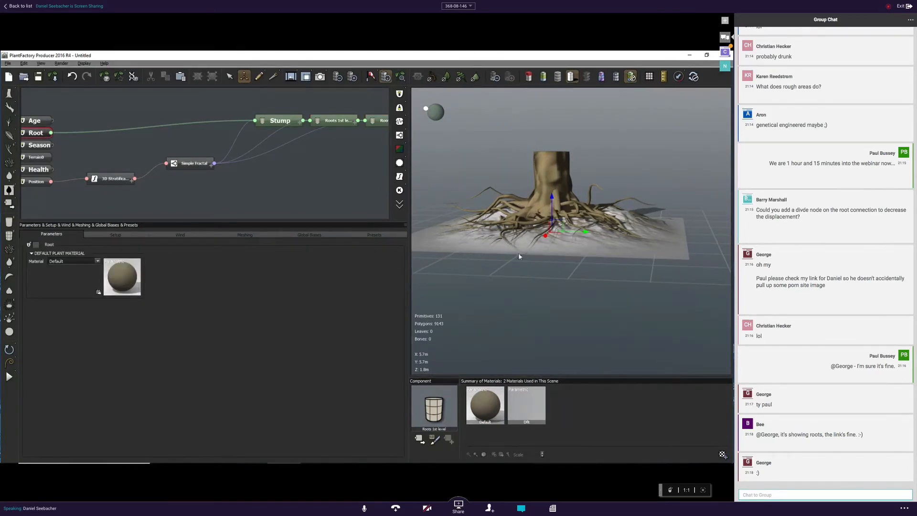
{"action": "right_click_drag", "start_coordinate": [515, 269], "coordinate": [437, 216]}
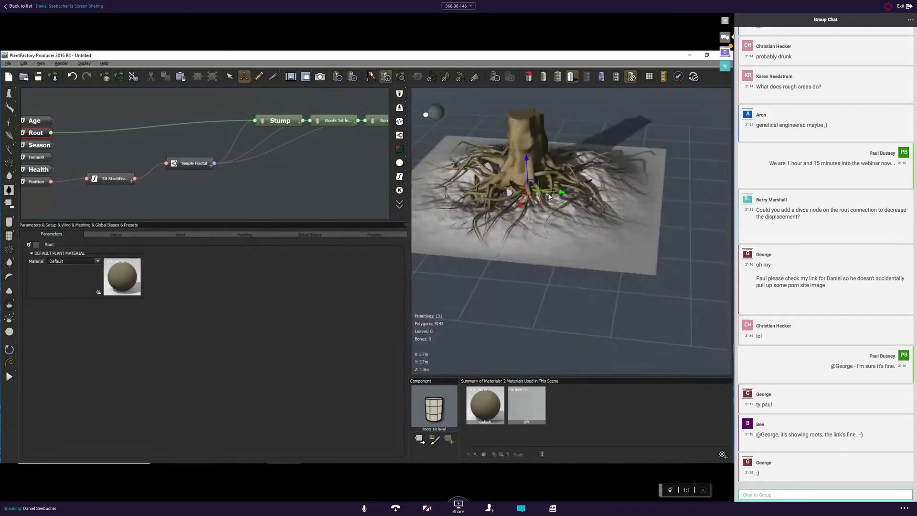
{"action": "left_click_drag", "start_coordinate": [558, 193], "coordinate": [602, 195]}
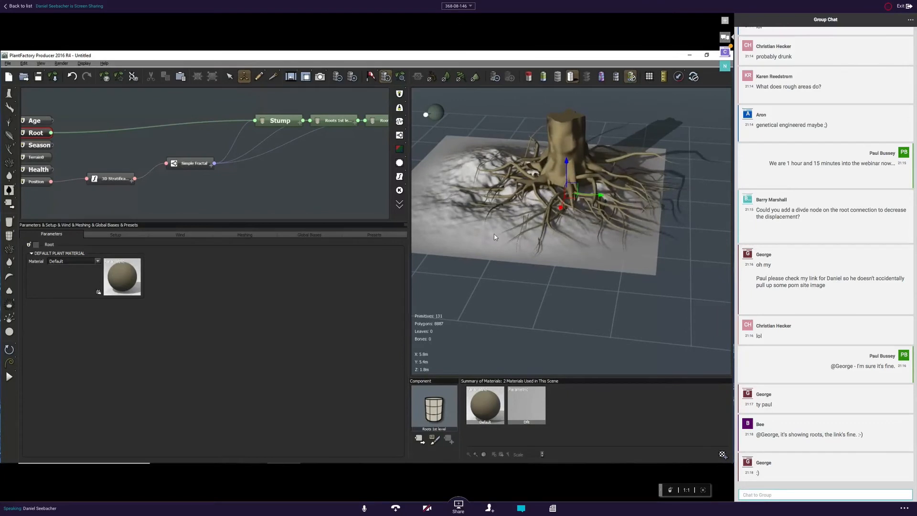
{"action": "right_click_drag", "start_coordinate": [601, 195], "coordinate": [621, 168]}
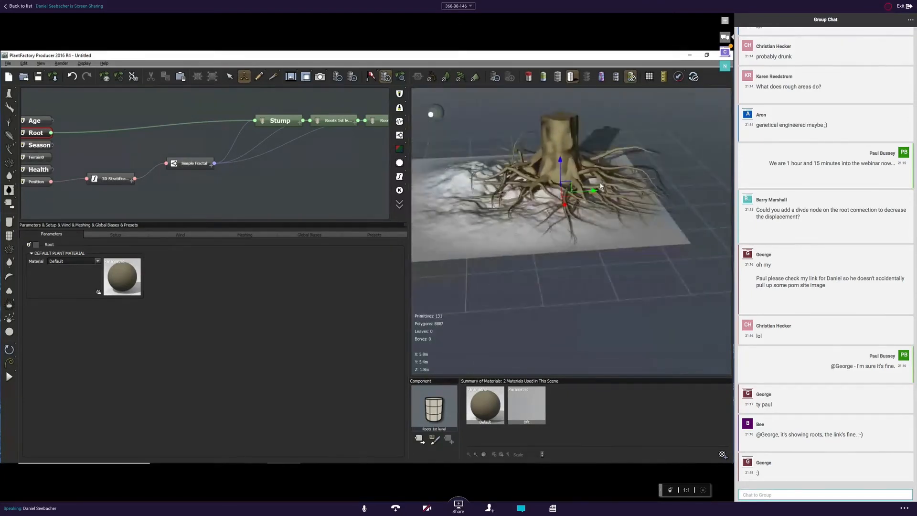
{"action": "left_click_drag", "start_coordinate": [594, 190], "coordinate": [549, 193]}
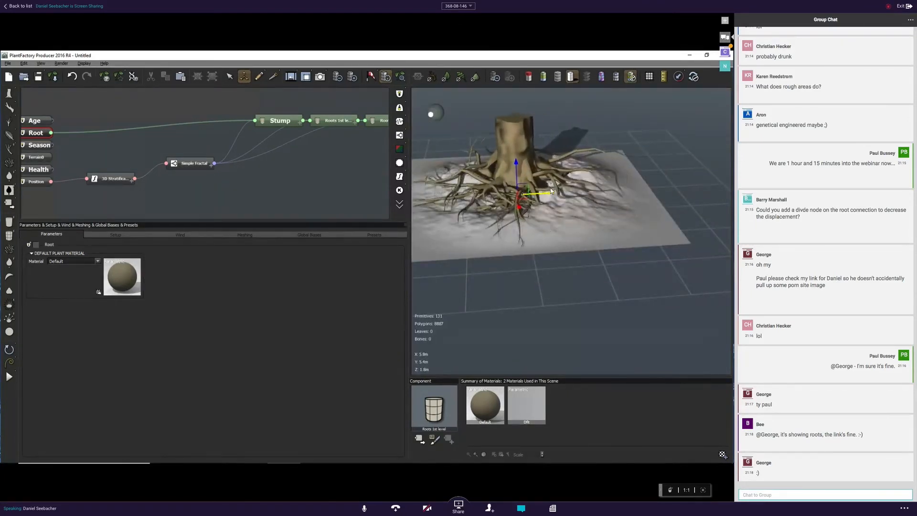
{"action": "left_click_drag", "start_coordinate": [517, 167], "coordinate": [513, 148]}
{"action": "right_click_drag", "start_coordinate": [514, 148], "coordinate": [478, 225]}
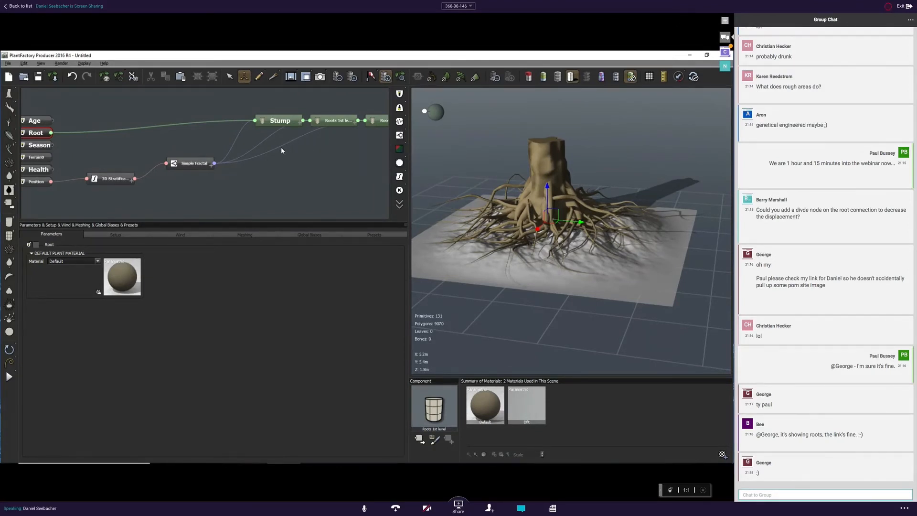
{"action": "mouse_move", "coordinate": [281, 148]}
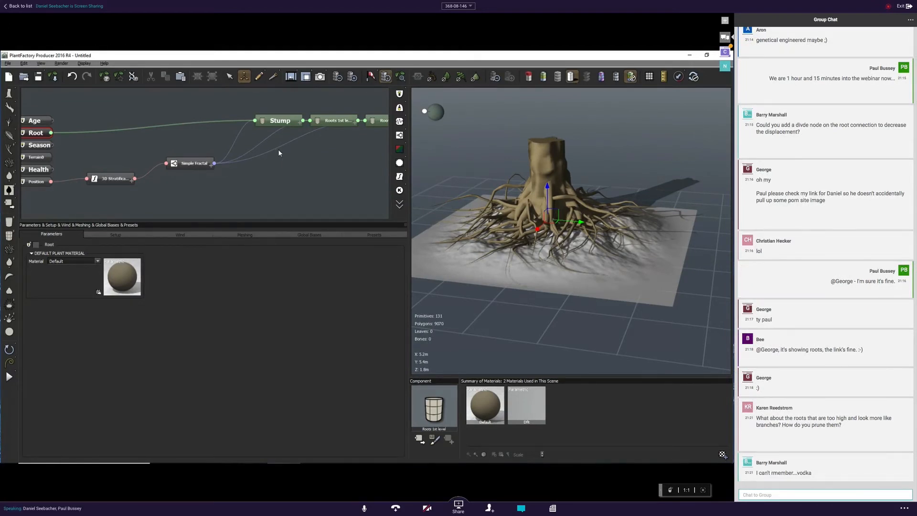
{"action": "left_click", "coordinate": [279, 150]}
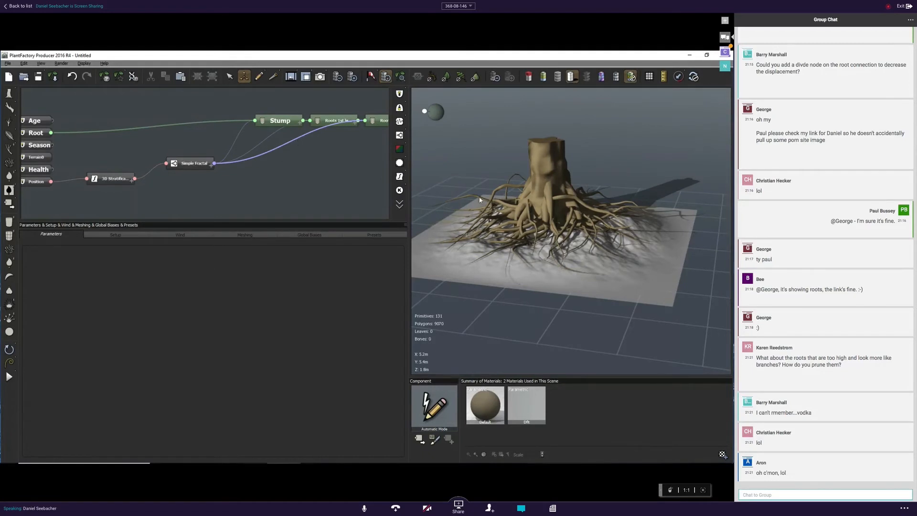
Select the Roots 1st level node and show its Roots 2nd Level settings.
{"action": "mouse_move", "coordinate": [496, 205]}
{"action": "right_mouse_down"}
{"action": "mouse_move", "coordinate": [497, 224]}
{"action": "mouse_move", "coordinate": [483, 194]}
{"action": "right_mouse_up"}
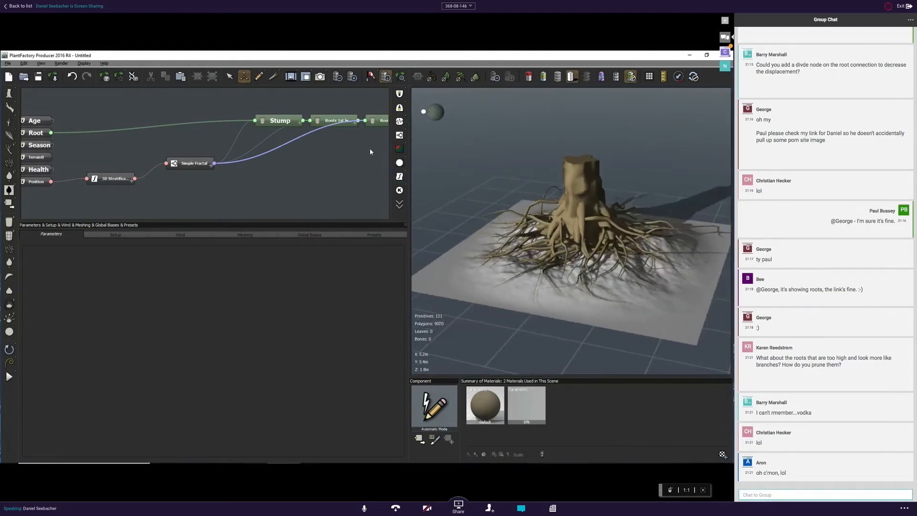
{"action": "right_click_drag", "start_coordinate": [369, 152], "coordinate": [322, 150]}
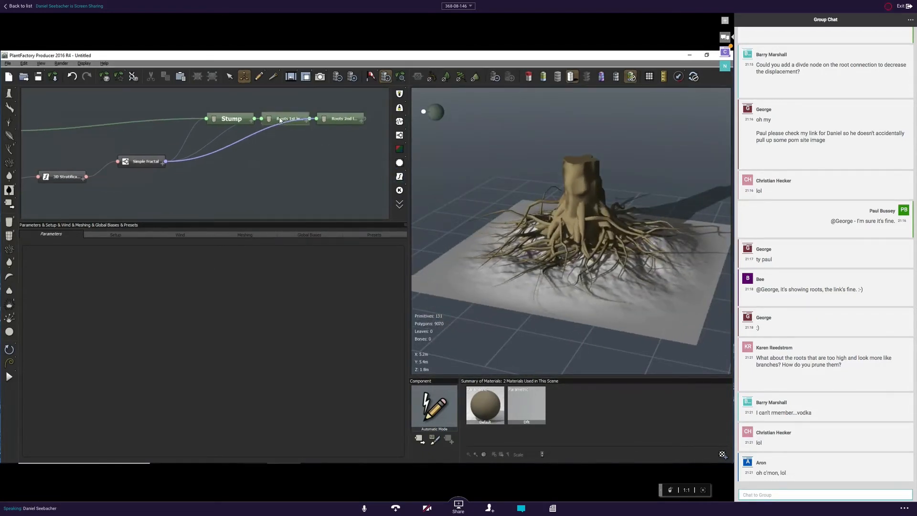
{"action": "left_click", "coordinate": [277, 119]}
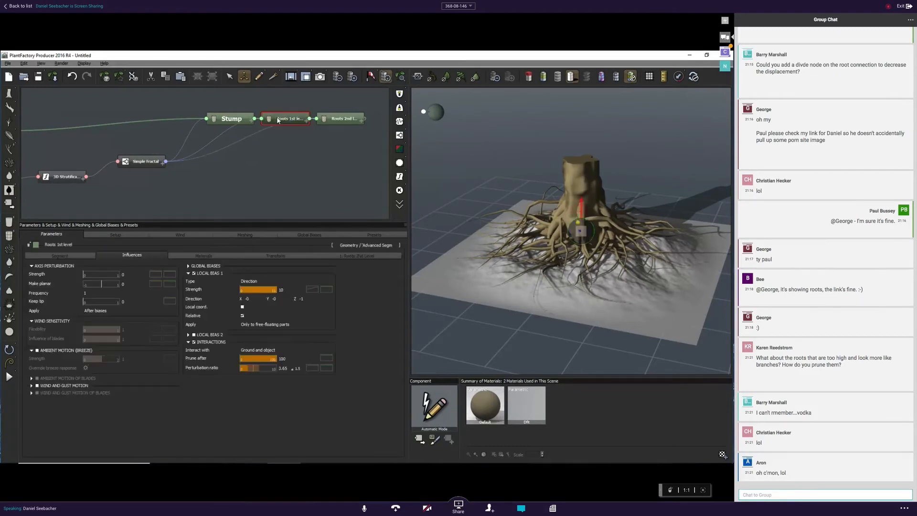
{"action": "left_click", "coordinate": [341, 256]}
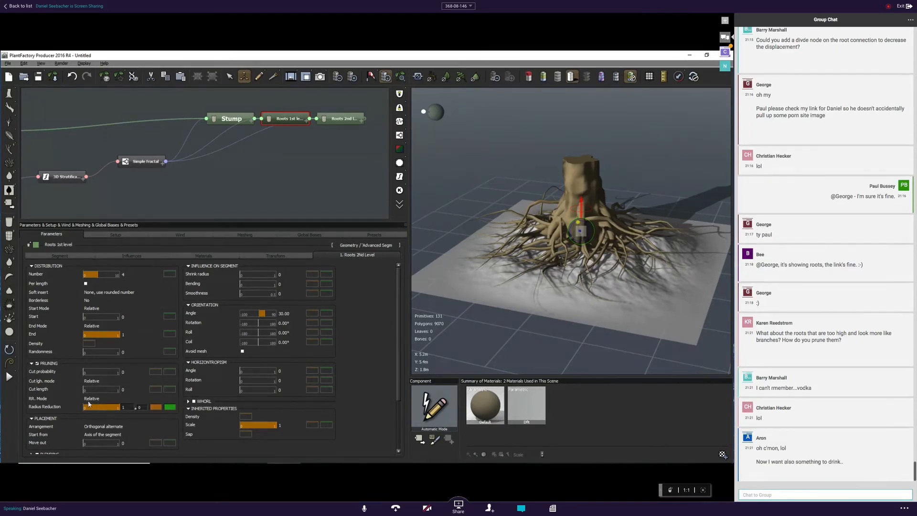
Activate the Prune tool and zoom in on the secondary roots around the stump.
{"action": "left_click", "coordinate": [270, 79]}
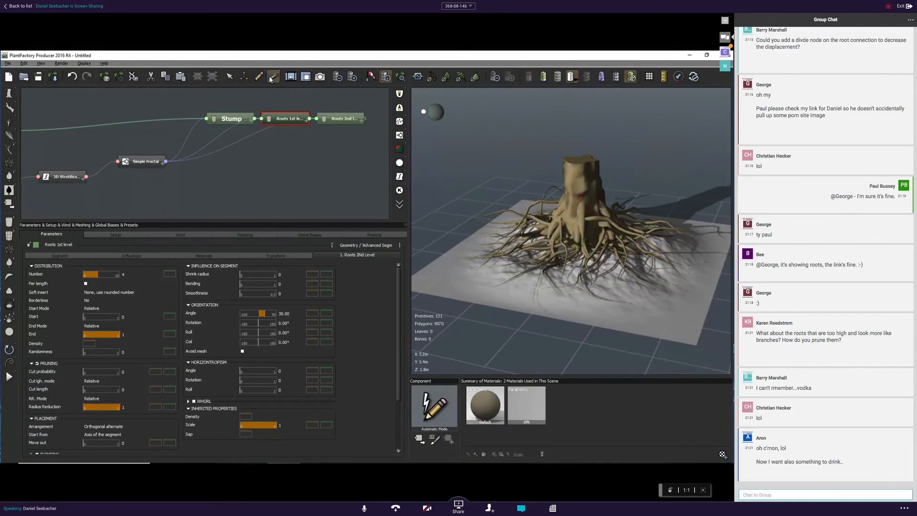
{"action": "right_click_drag", "start_coordinate": [545, 213], "coordinate": [553, 197]}
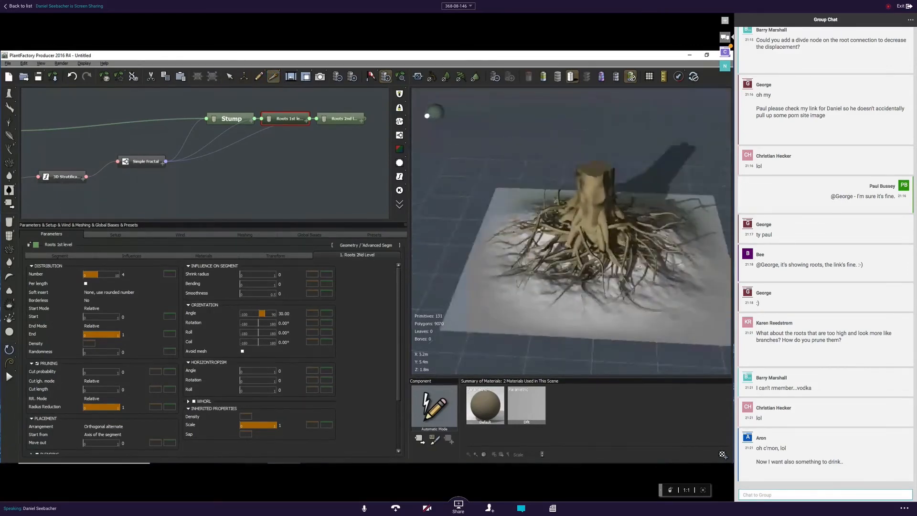
{"action": "scroll", "coordinate": [553, 197], "scroll_direction": "up", "scroll_amount": 3}
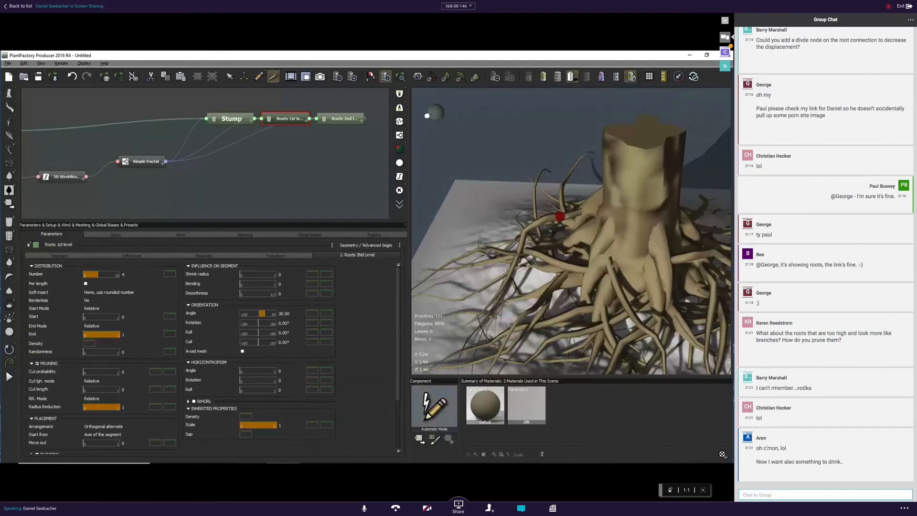
{"action": "left_click", "coordinate": [560, 216]}
{"action": "right_click_drag", "start_coordinate": [560, 224], "coordinate": [573, 258]}
{"action": "left_click", "coordinate": [333, 158]}
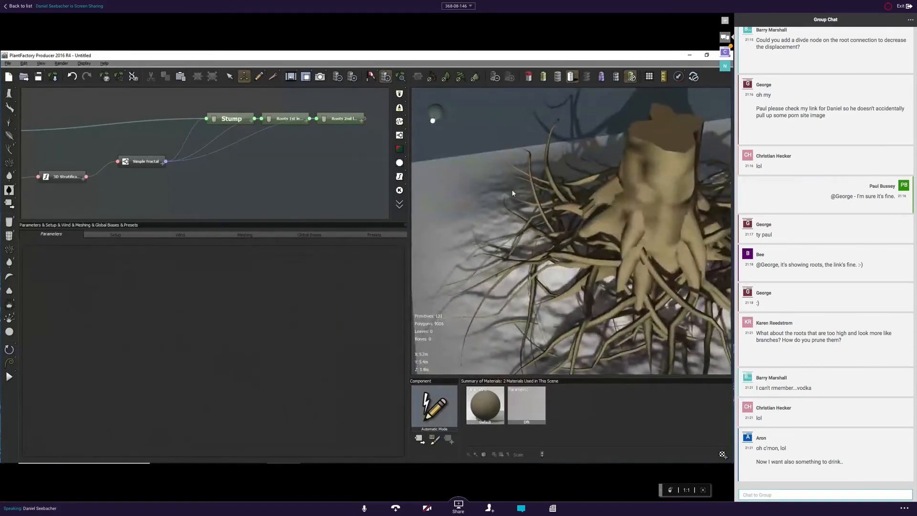
{"action": "right_click_drag", "start_coordinate": [511, 189], "coordinate": [546, 190]}
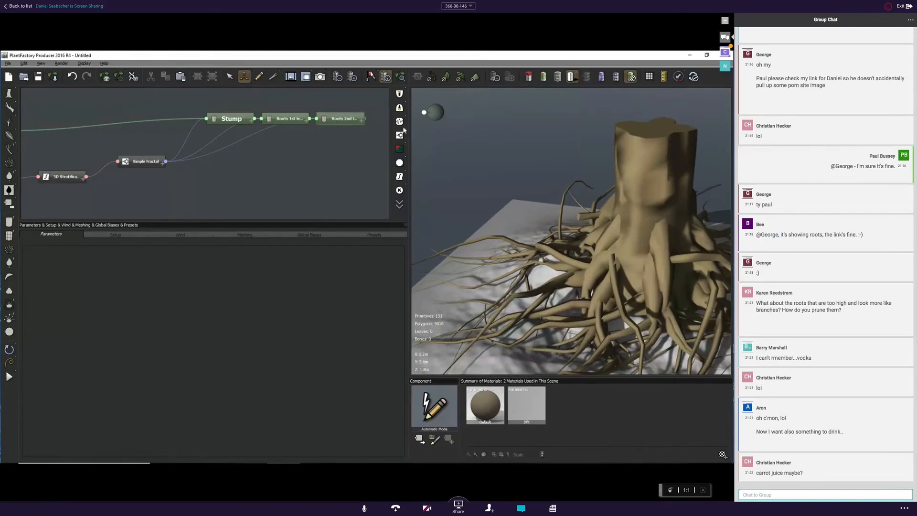
{"action": "scroll", "coordinate": [561, 216], "scroll_direction": "down", "scroll_amount": 3}
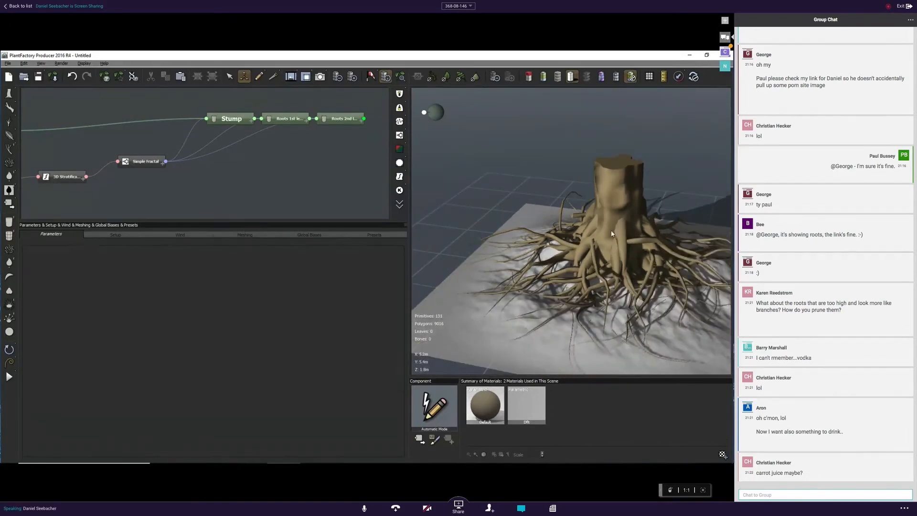
{"action": "right_click_drag", "start_coordinate": [611, 232], "coordinate": [563, 257]}
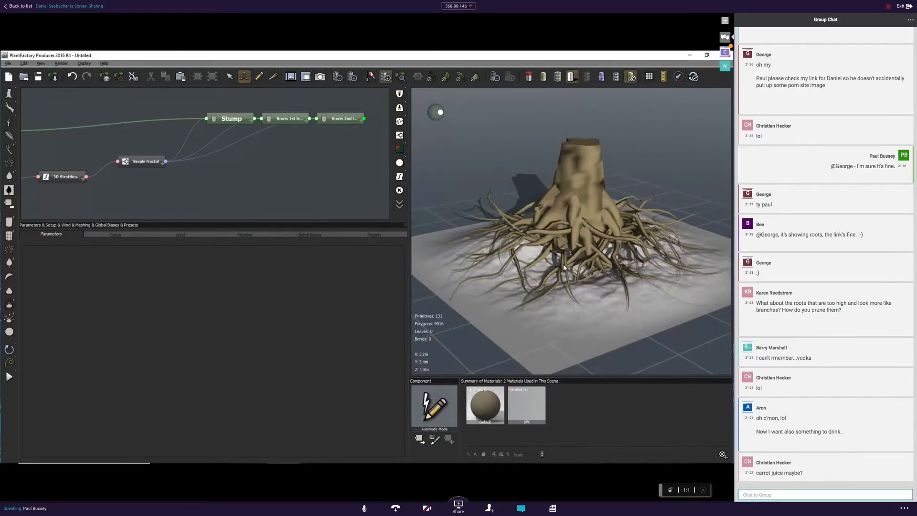
{"action": "mouse_move", "coordinate": [649, 191]}
{"action": "right_mouse_down"}
{"action": "mouse_move", "coordinate": [638, 194]}
{"action": "mouse_move", "coordinate": [635, 215]}
{"action": "mouse_move", "coordinate": [655, 191]}
{"action": "right_mouse_up"}
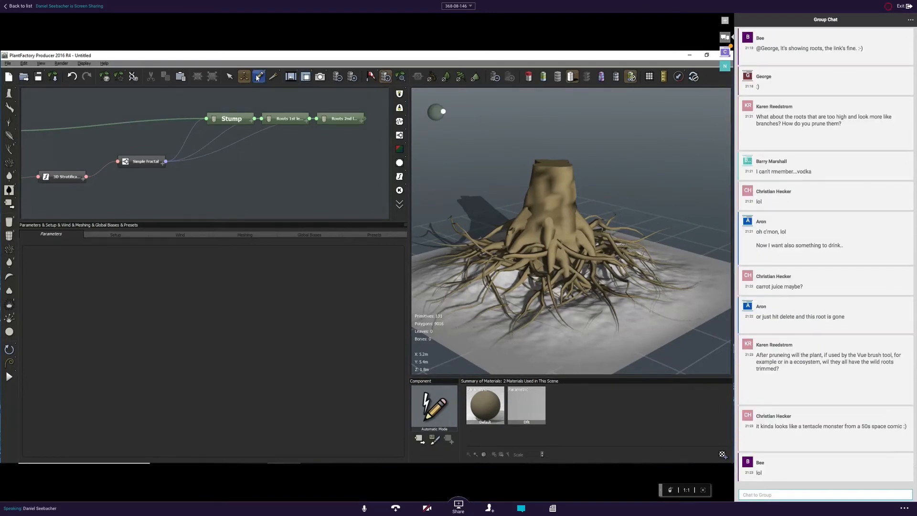
{"action": "left_click_drag", "start_coordinate": [524, 133], "coordinate": [538, 245]}
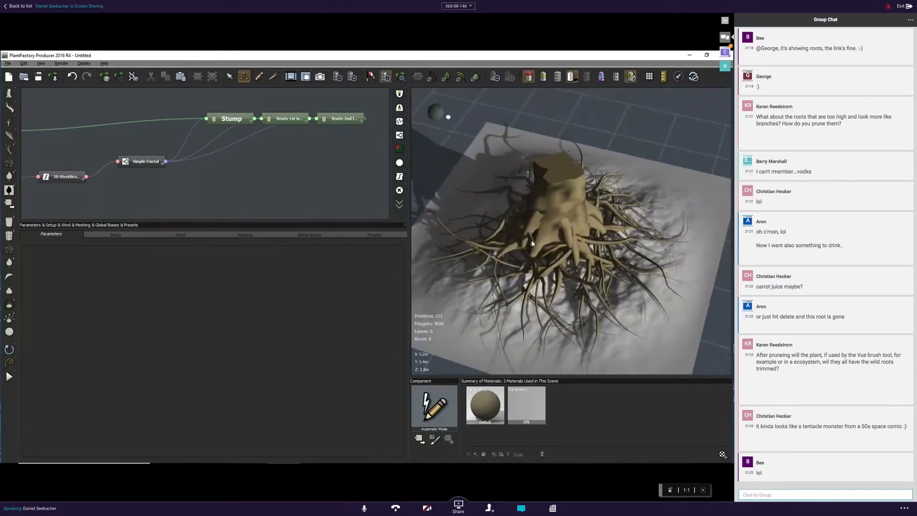
Prune one stray root, leaving 130 primitives and 9004 polygons, then select Roots 1st level.
{"action": "left_click", "coordinate": [531, 240]}
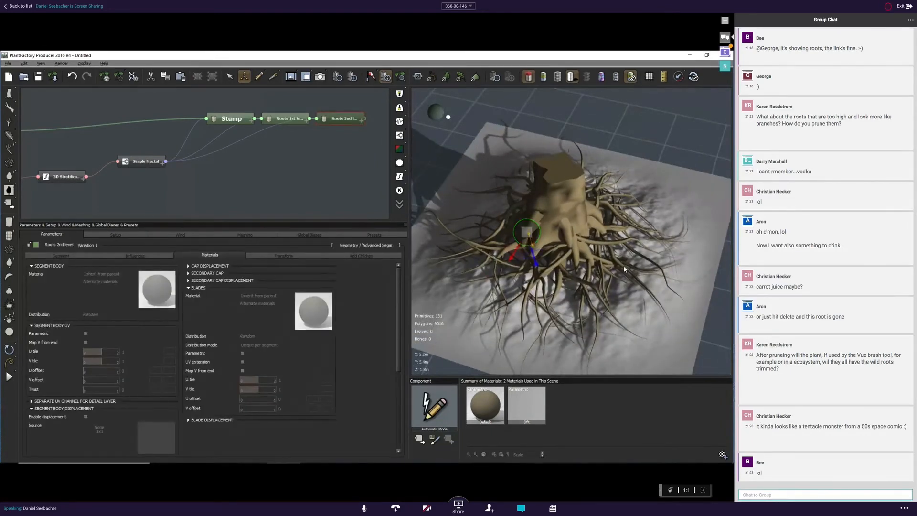
{"action": "left_click_drag", "start_coordinate": [623, 265], "coordinate": [584, 248]}
{"action": "key", "text": "Delete"}
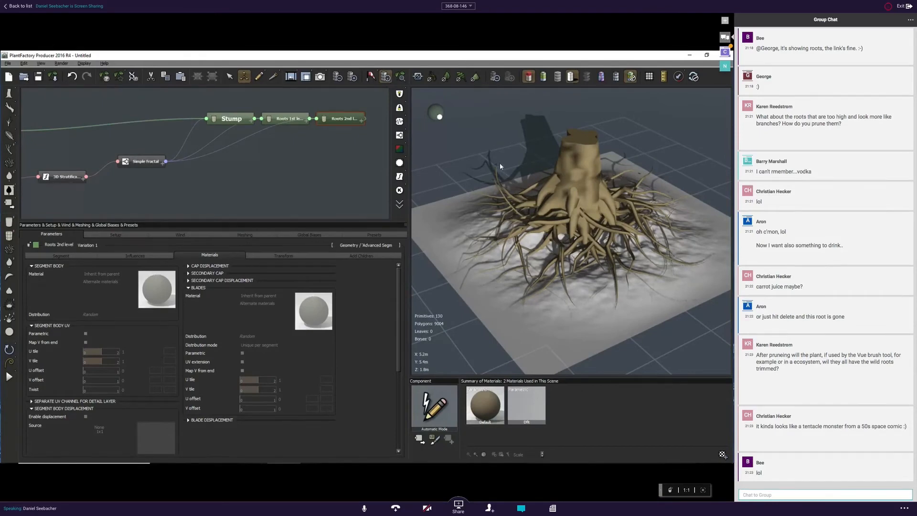
{"action": "left_click_drag", "start_coordinate": [466, 171], "coordinate": [498, 161]}
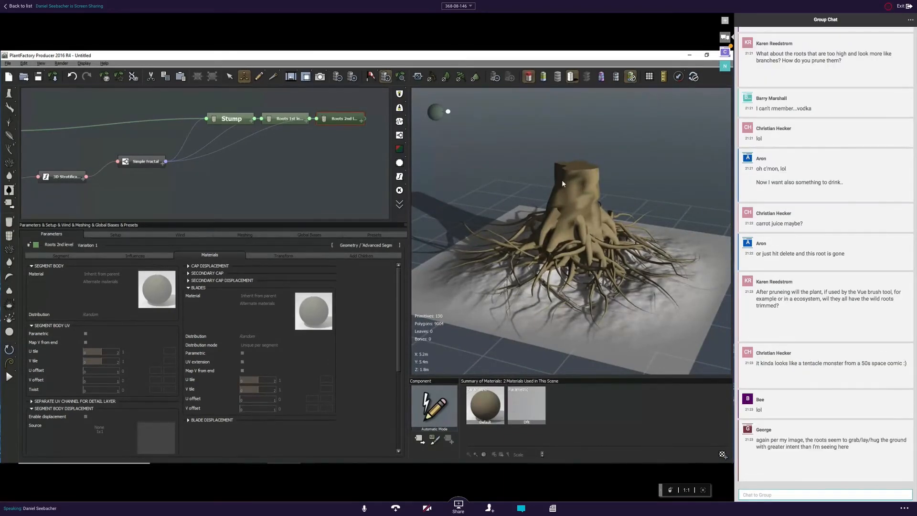
{"action": "right_click_drag", "start_coordinate": [531, 199], "coordinate": [500, 145]}
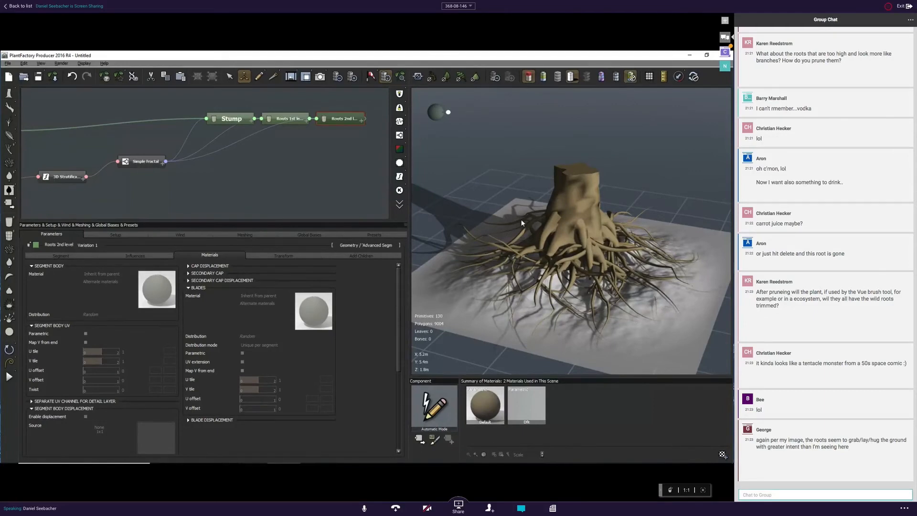
{"action": "right_click_drag", "start_coordinate": [522, 223], "coordinate": [563, 222]}
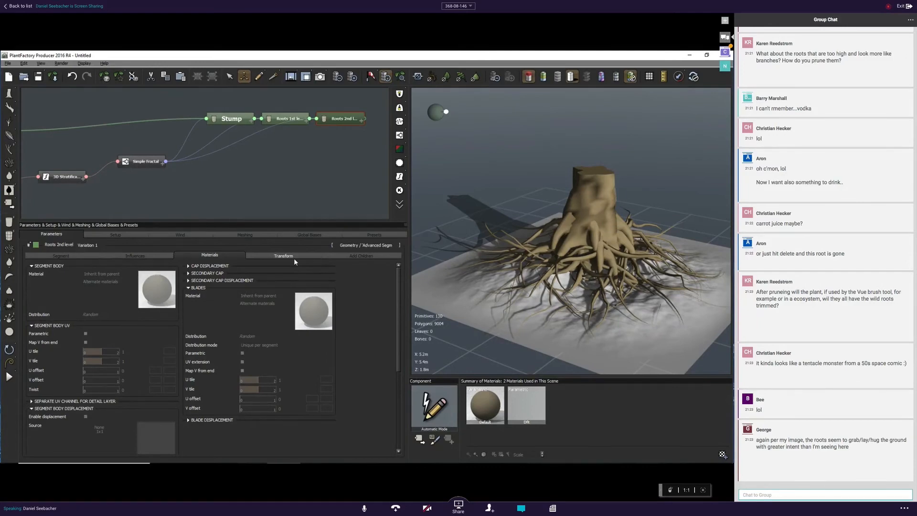
{"action": "left_click", "coordinate": [289, 119]}
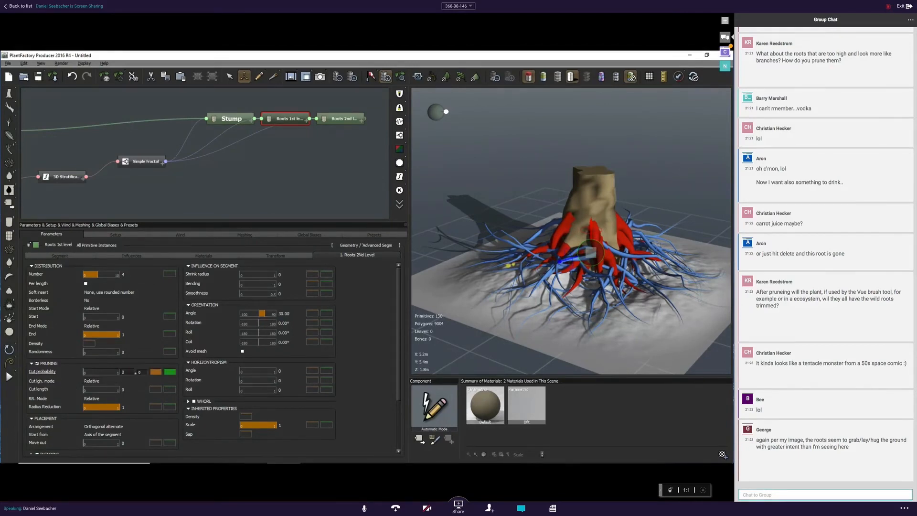
Display the stump and roots as wireframe and show the Roots 1st level Segment parameters.
{"action": "right_click_drag", "start_coordinate": [664, 333], "coordinate": [607, 342]}
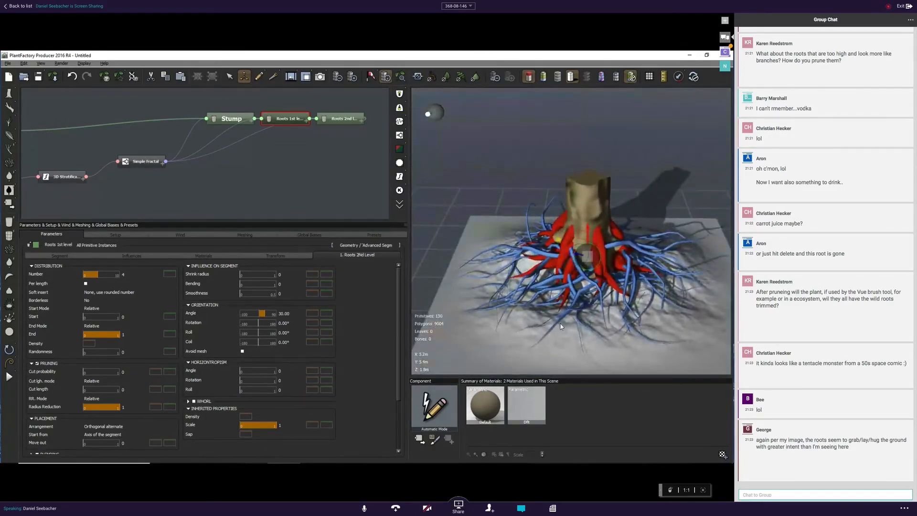
{"action": "right_click_drag", "start_coordinate": [675, 338], "coordinate": [635, 318]}
{"action": "left_click", "coordinate": [557, 77]}
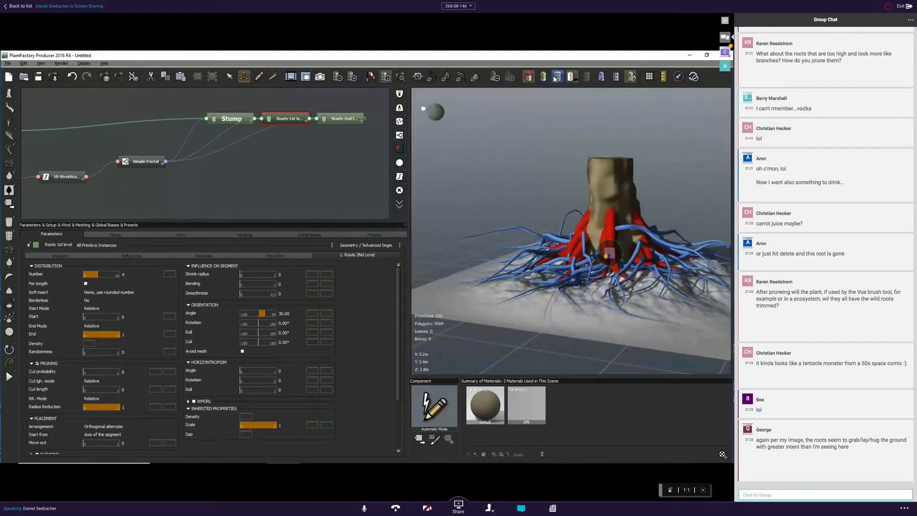
{"action": "right_click_drag", "start_coordinate": [523, 327], "coordinate": [550, 323]}
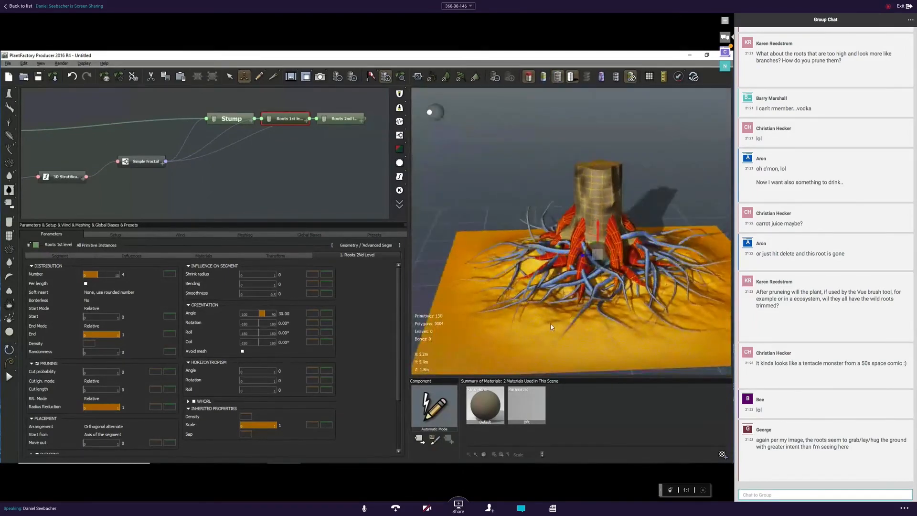
{"action": "scroll", "coordinate": [550, 323], "scroll_direction": "up", "scroll_amount": 5}
{"action": "scroll", "coordinate": [546, 300], "scroll_direction": "down", "scroll_amount": 5}
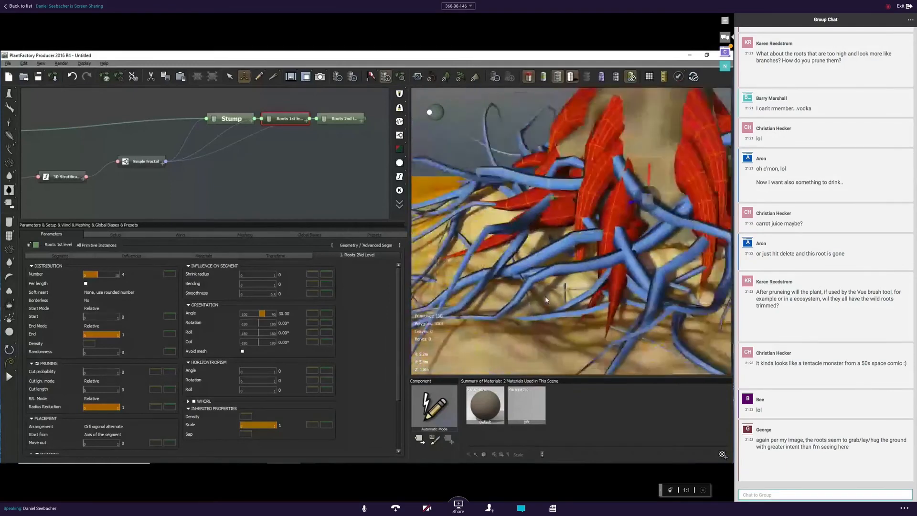
{"action": "scroll", "coordinate": [537, 302], "scroll_direction": "down", "scroll_amount": 5}
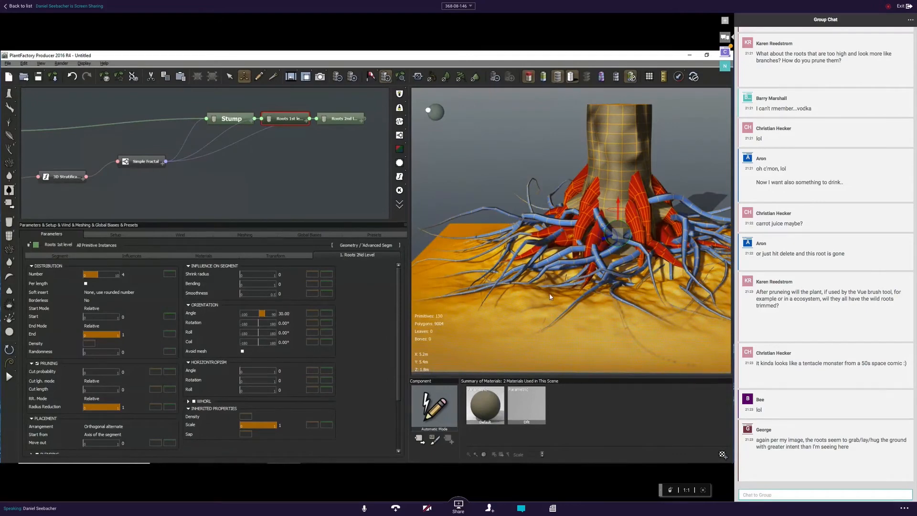
{"action": "scroll", "coordinate": [549, 294], "scroll_direction": "down", "scroll_amount": 3}
{"action": "right_click_drag", "start_coordinate": [700, 299], "coordinate": [549, 253]}
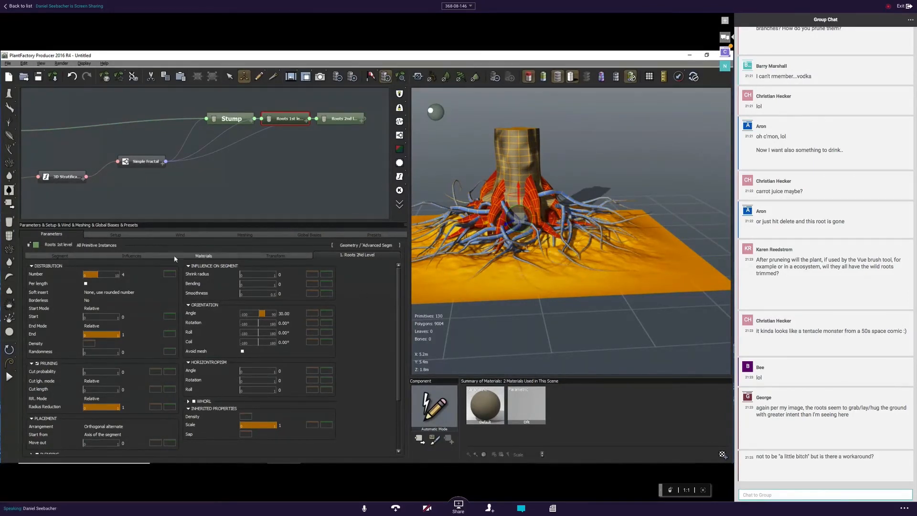
{"action": "left_click", "coordinate": [60, 255]}
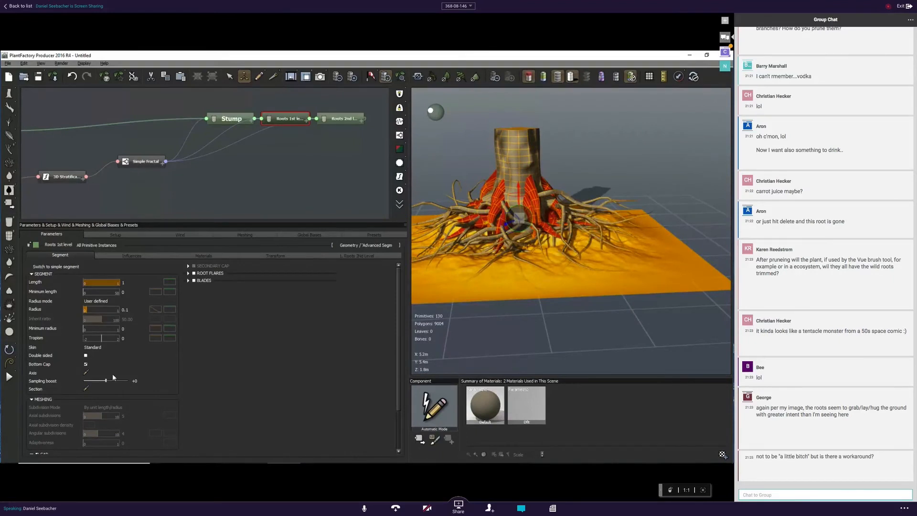
Try roots sampling boost at +4, reset it to 0, and turn wireframe display off.
{"action": "left_click_drag", "start_coordinate": [105, 380], "coordinate": [128, 380]}
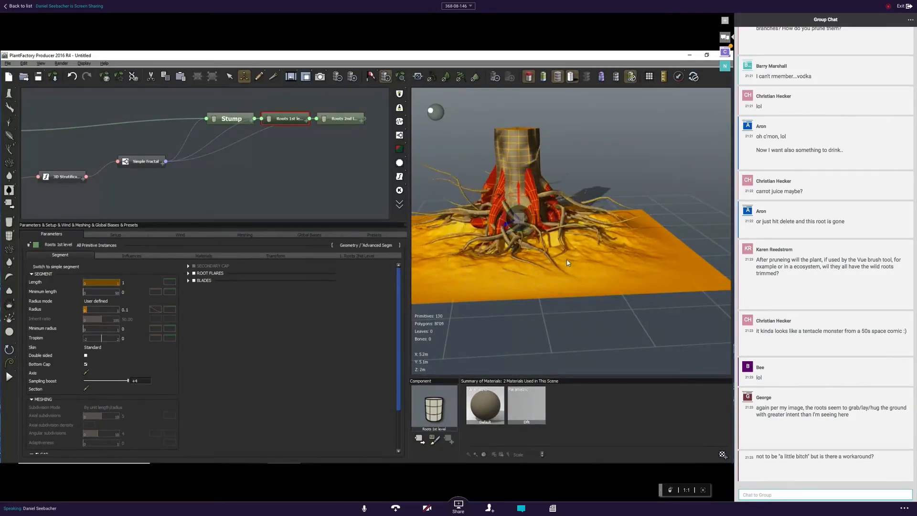
{"action": "left_click_drag", "start_coordinate": [567, 262], "coordinate": [416, 272]}
{"action": "left_click", "coordinate": [141, 381]}
{"action": "type", "text": "0"}
{"action": "key", "text": "Return"}
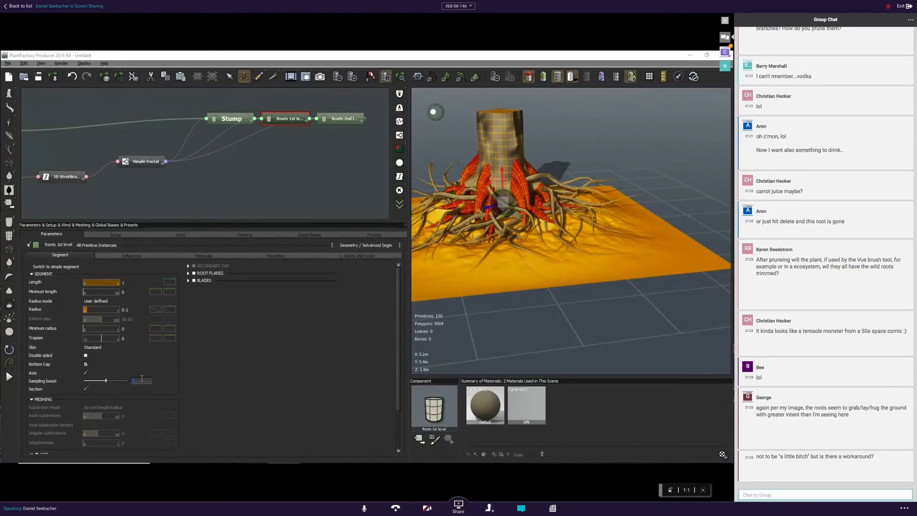
{"action": "left_click", "coordinate": [556, 78]}
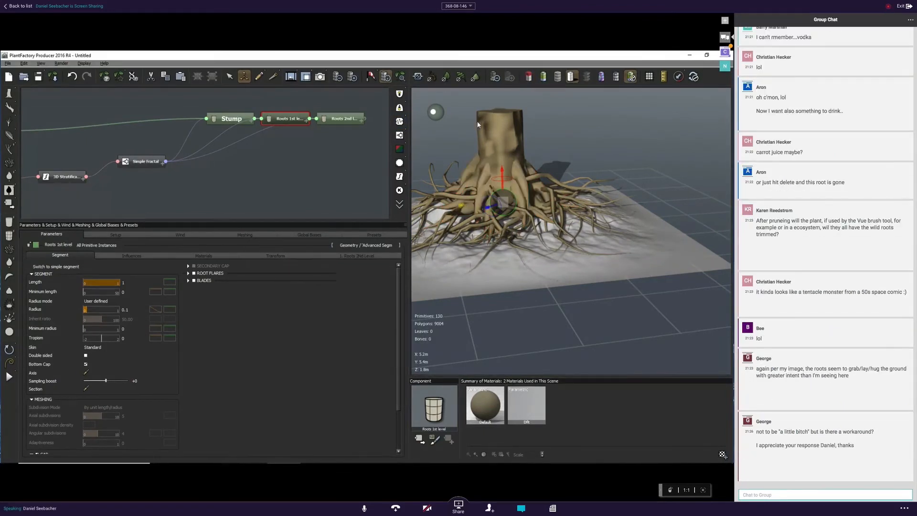
{"action": "left_click_drag", "start_coordinate": [615, 193], "coordinate": [583, 195]}
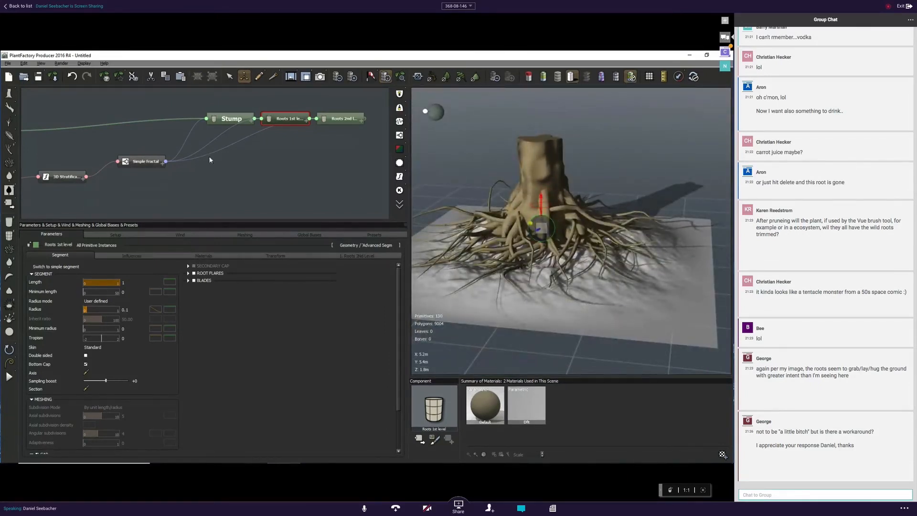
Select the Stump and show its Segment settings.
{"action": "left_click", "coordinate": [527, 146]}
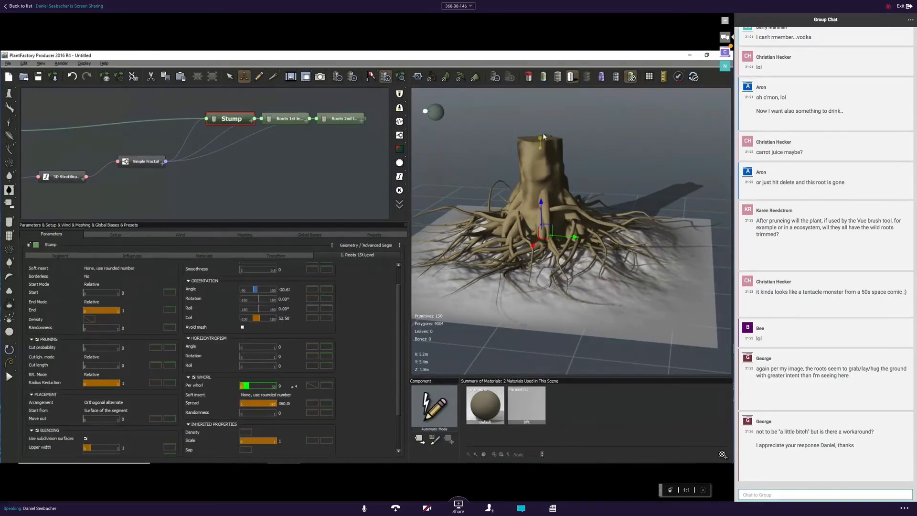
{"action": "right_click_drag", "start_coordinate": [521, 143], "coordinate": [526, 154]}
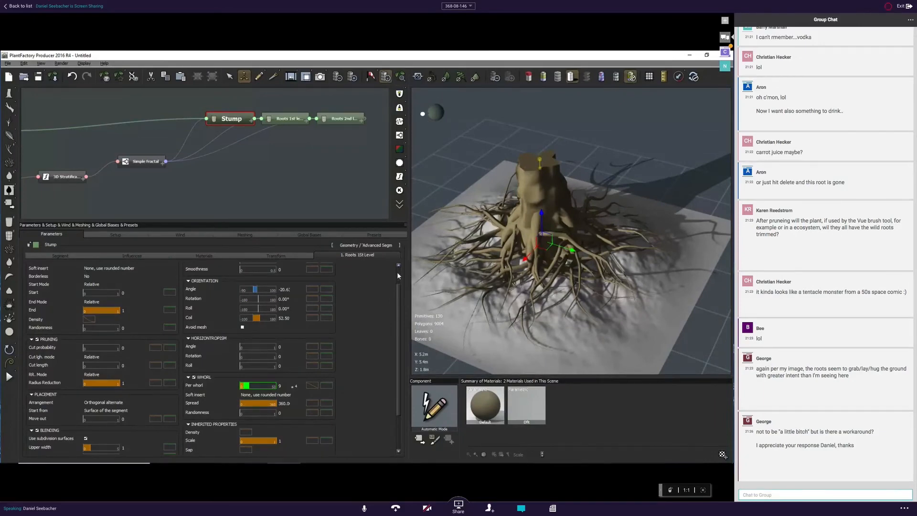
{"action": "scroll", "coordinate": [396, 276], "scroll_direction": "up", "scroll_amount": 2}
{"action": "right_click_drag", "start_coordinate": [440, 166], "coordinate": [484, 150]}
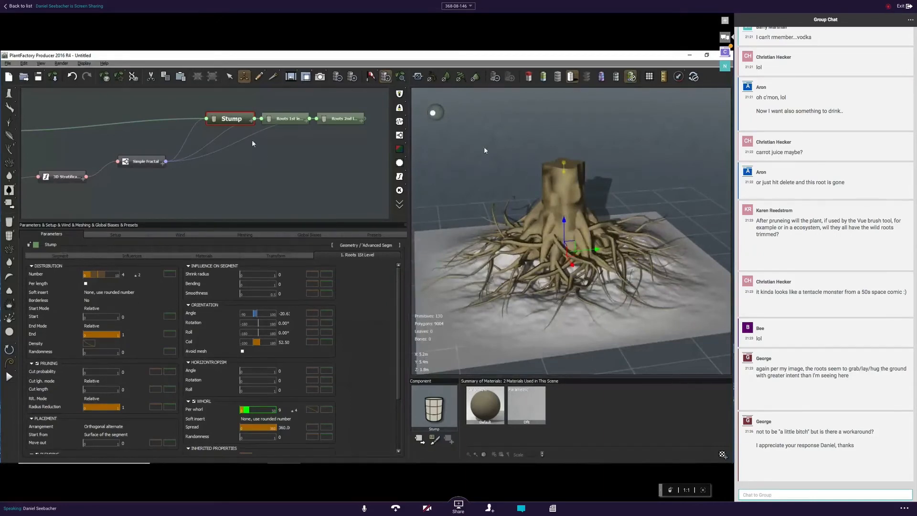
{"action": "left_click", "coordinate": [74, 256]}
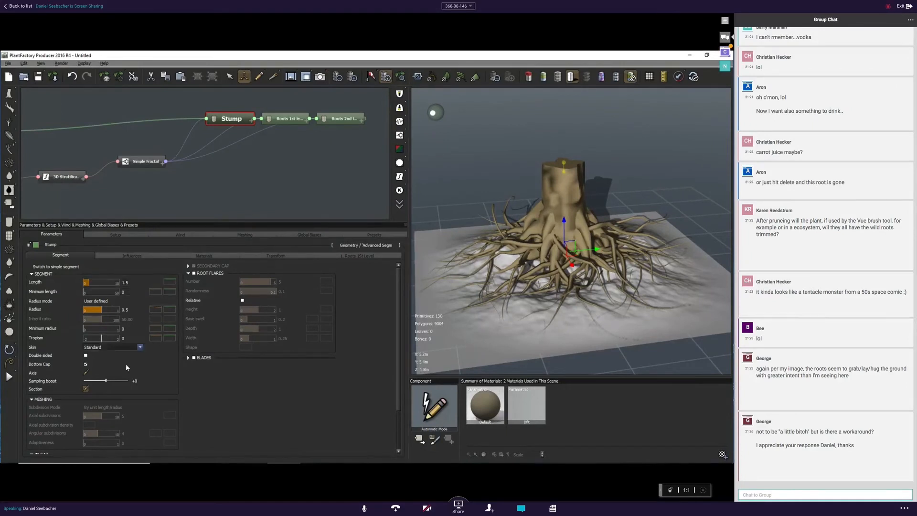
Toggle the stump's Cap off and back on, then open Cap profile in the Filter editor.
{"action": "scroll", "coordinate": [392, 315], "scroll_direction": "down", "scroll_amount": 5}
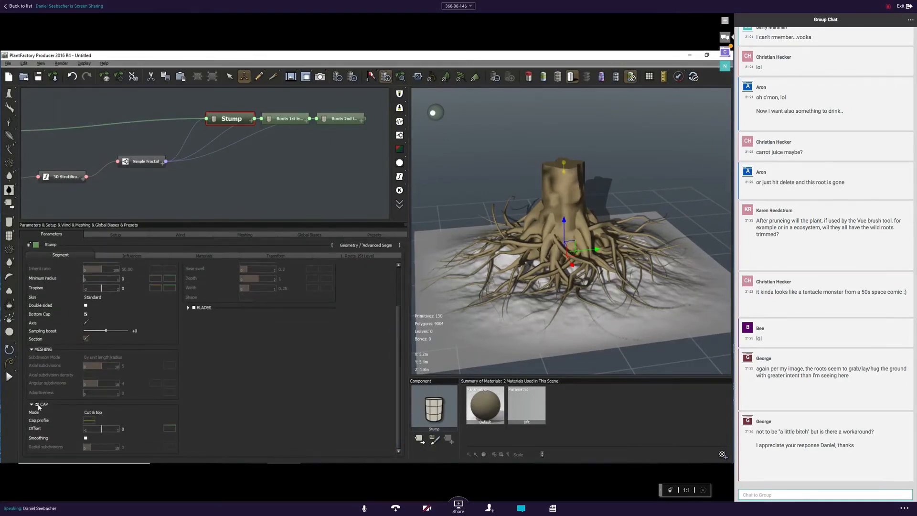
{"action": "left_click", "coordinate": [38, 404]}
{"action": "left_click_drag", "start_coordinate": [593, 176], "coordinate": [555, 223]}
{"action": "left_click_drag", "start_coordinate": [537, 265], "coordinate": [564, 183]}
{"action": "left_click", "coordinate": [38, 404]}
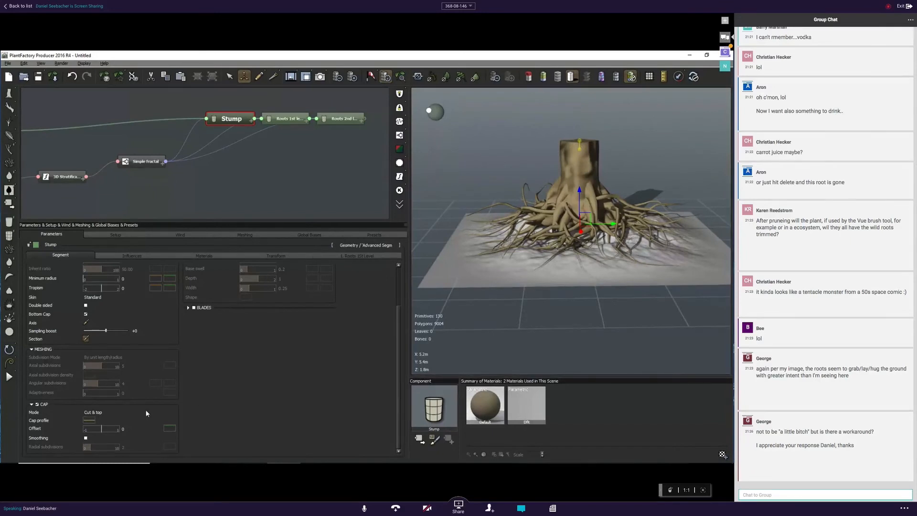
{"action": "right_click", "coordinate": [90, 421]}
{"action": "left_click", "coordinate": [111, 367]}
{"action": "right_click_drag", "start_coordinate": [574, 133], "coordinate": [576, 186]}
{"action": "scroll", "coordinate": [567, 154], "scroll_direction": "up", "scroll_amount": 5}
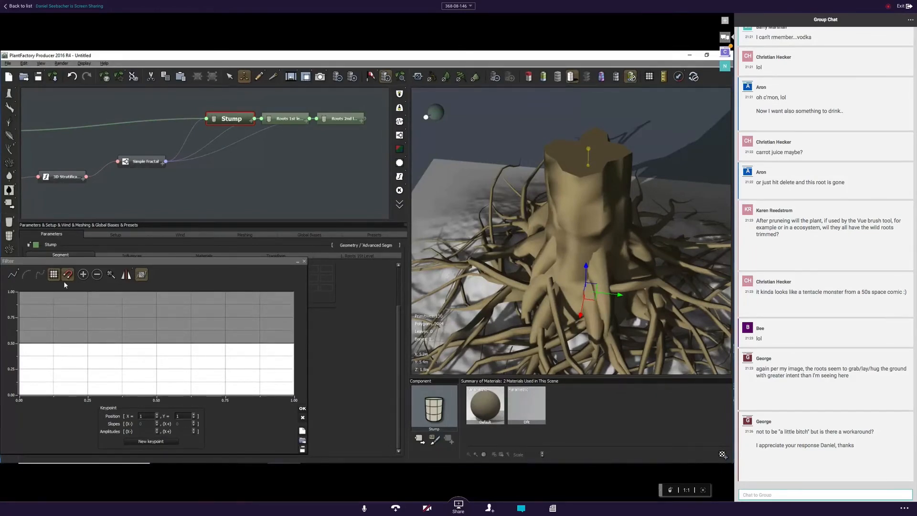
Shape a linear cap profile with two dips, right end at 0.25, quarter point at 0.375.
{"action": "left_click", "coordinate": [26, 275]}
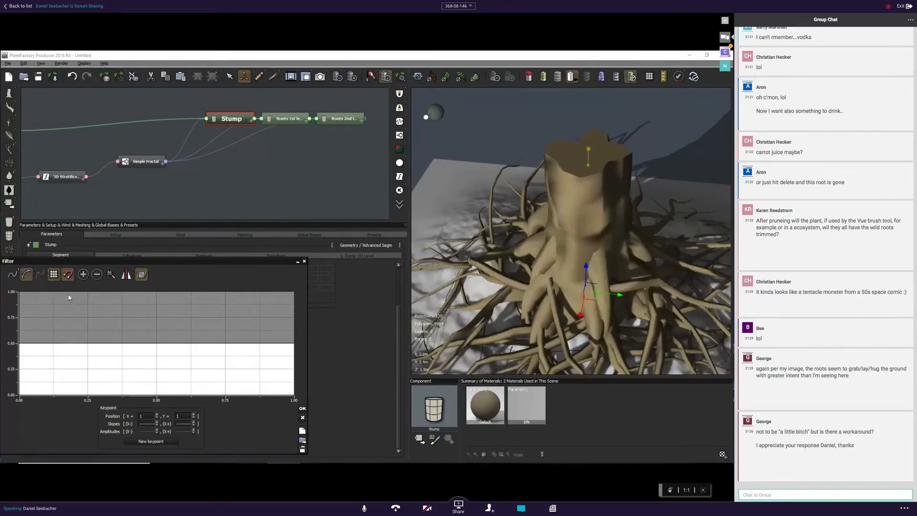
{"action": "left_click", "coordinate": [88, 343]}
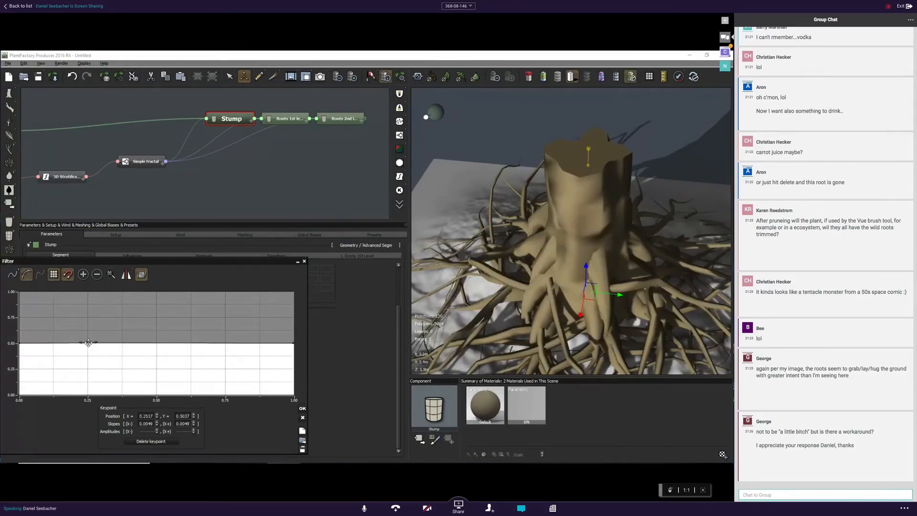
{"action": "left_click", "coordinate": [111, 376]}
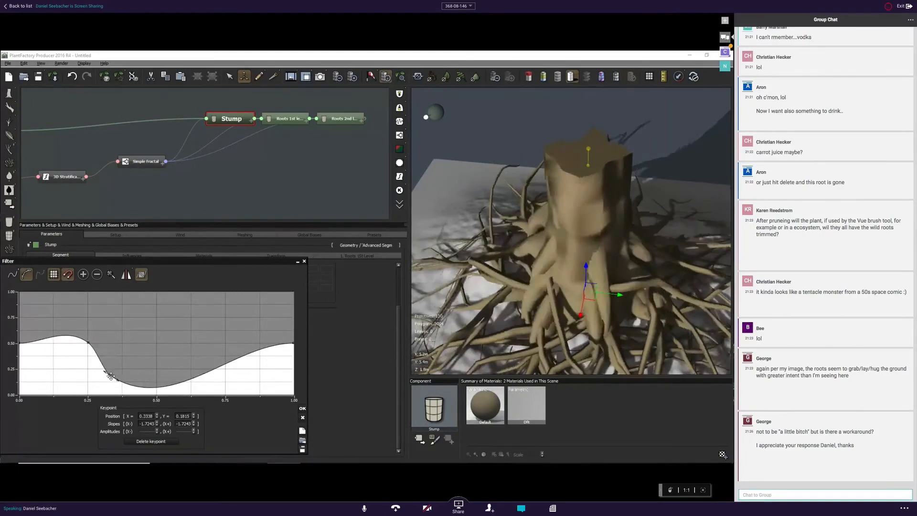
{"action": "left_click", "coordinate": [171, 358]}
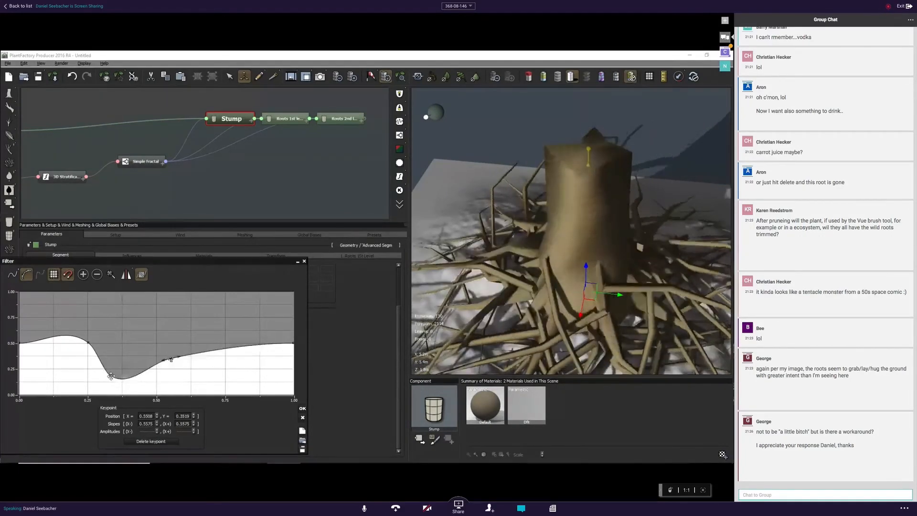
{"action": "left_click", "coordinate": [210, 381]}
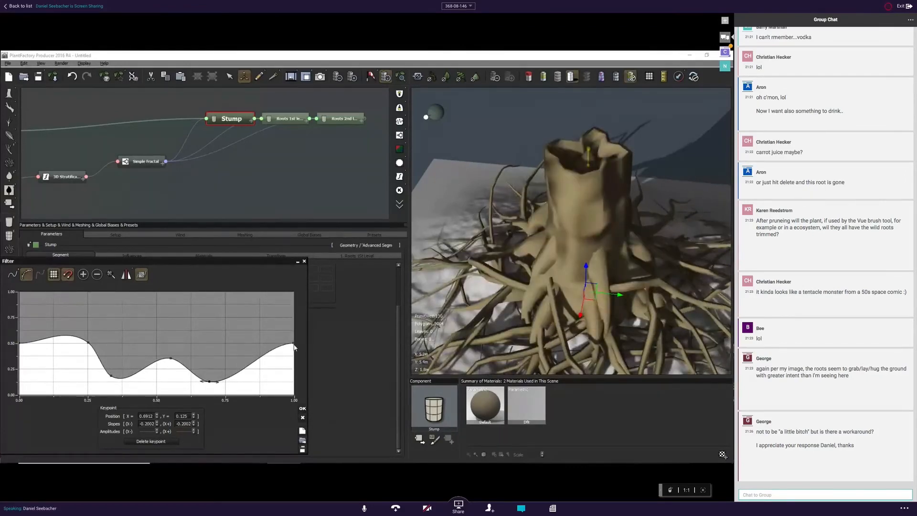
{"action": "left_click_drag", "start_coordinate": [293, 344], "coordinate": [293, 369]}
{"action": "left_click_drag", "start_coordinate": [88, 342], "coordinate": [87, 356]}
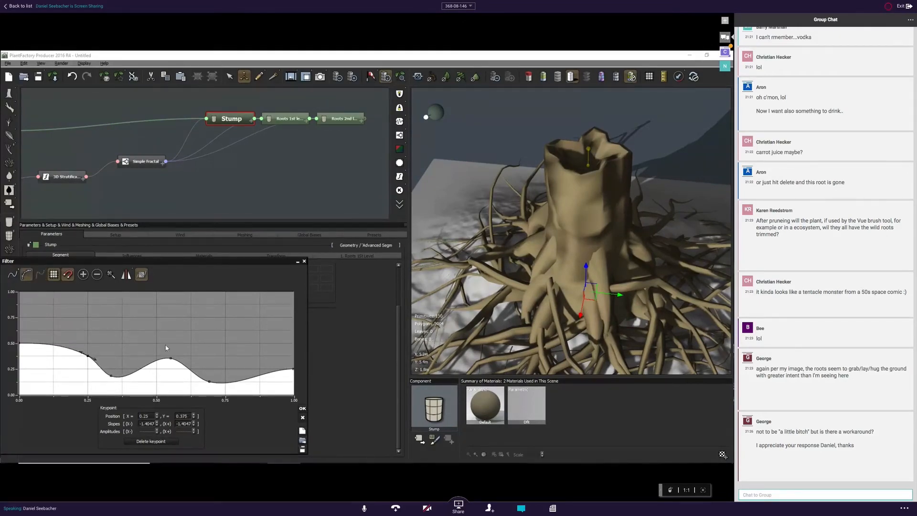
Accept the cap profile curve and enable full displacement preview on the stump.
{"action": "left_click", "coordinate": [304, 407]}
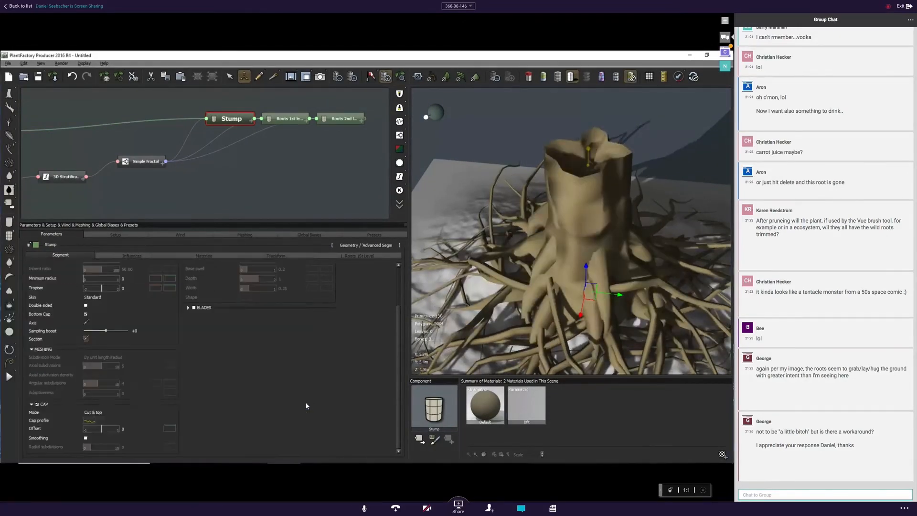
{"action": "left_click_drag", "start_coordinate": [643, 157], "coordinate": [584, 191]}
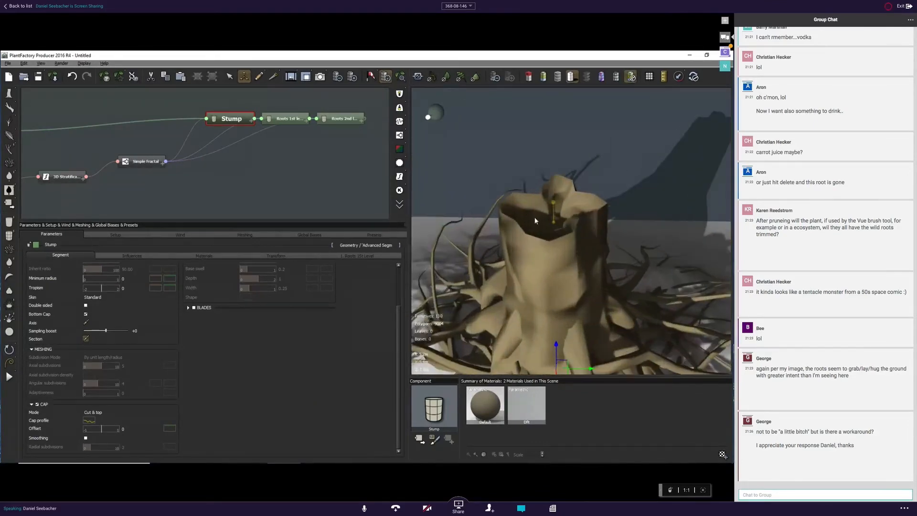
{"action": "scroll", "coordinate": [535, 217], "scroll_direction": "up", "scroll_amount": 3}
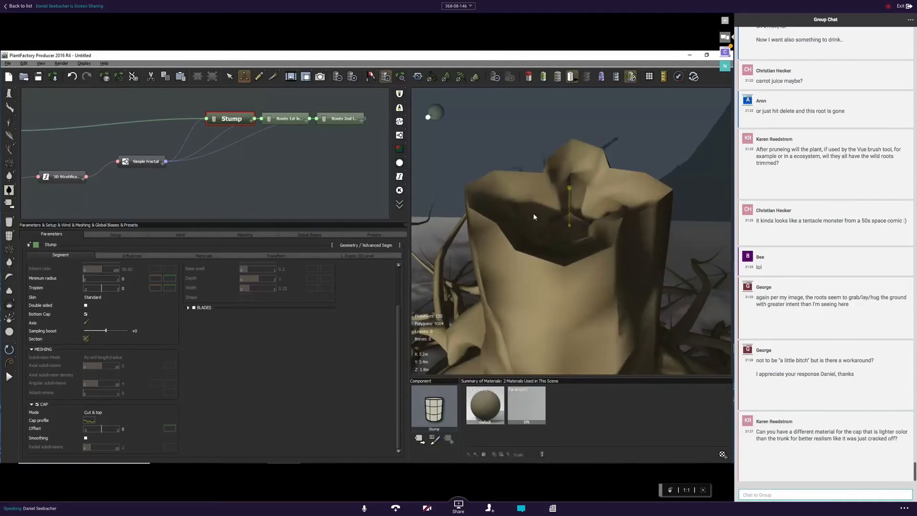
{"action": "scroll", "coordinate": [533, 213], "scroll_direction": "down", "scroll_amount": 3}
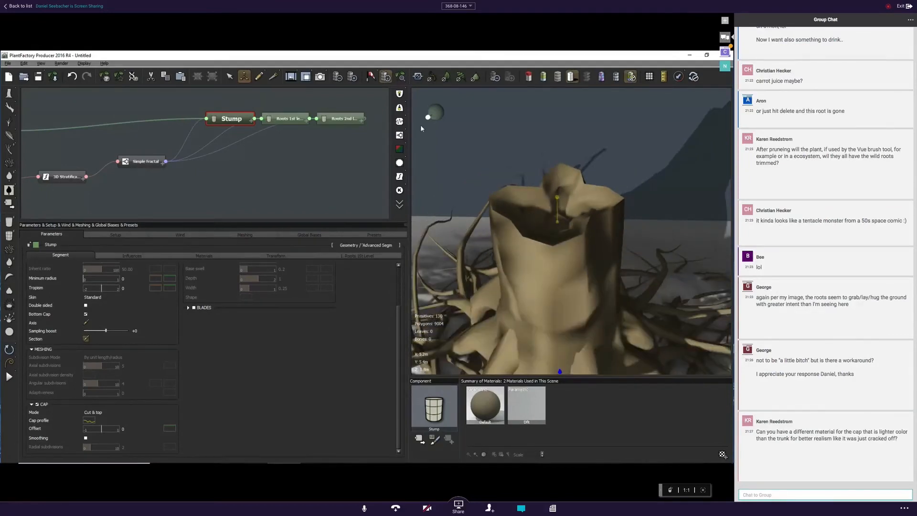
{"action": "left_click", "coordinate": [351, 77]}
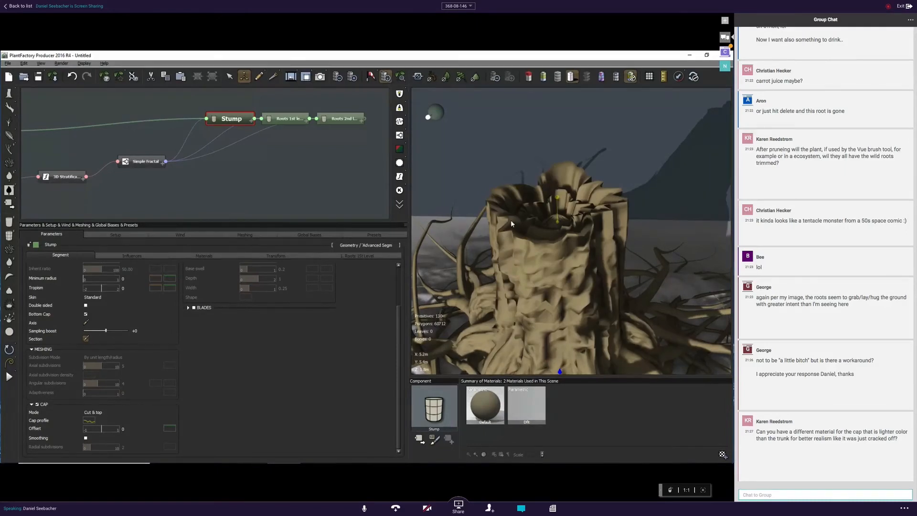
Disable both Roots nodes so only the bare stump remains on the terrain.
{"action": "left_click_drag", "start_coordinate": [366, 133], "coordinate": [285, 105]}
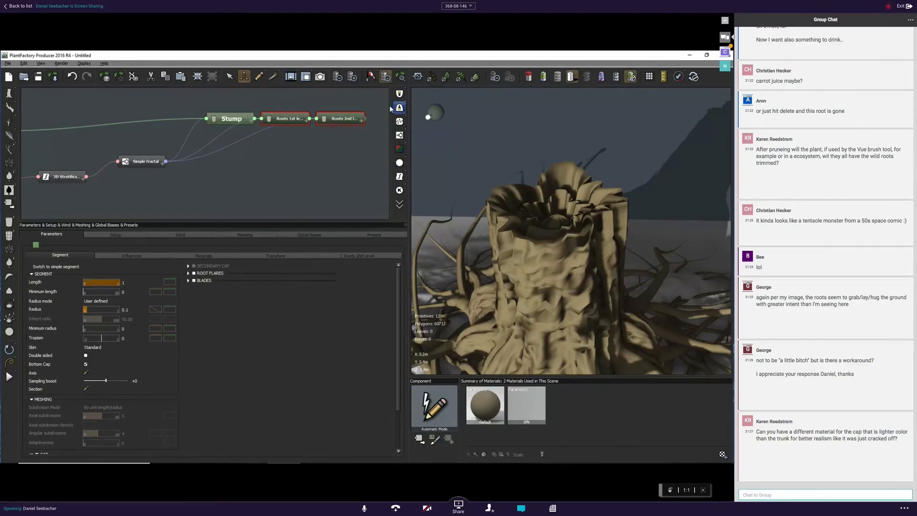
{"action": "left_click", "coordinate": [417, 76]}
{"action": "left_click", "coordinate": [348, 182]}
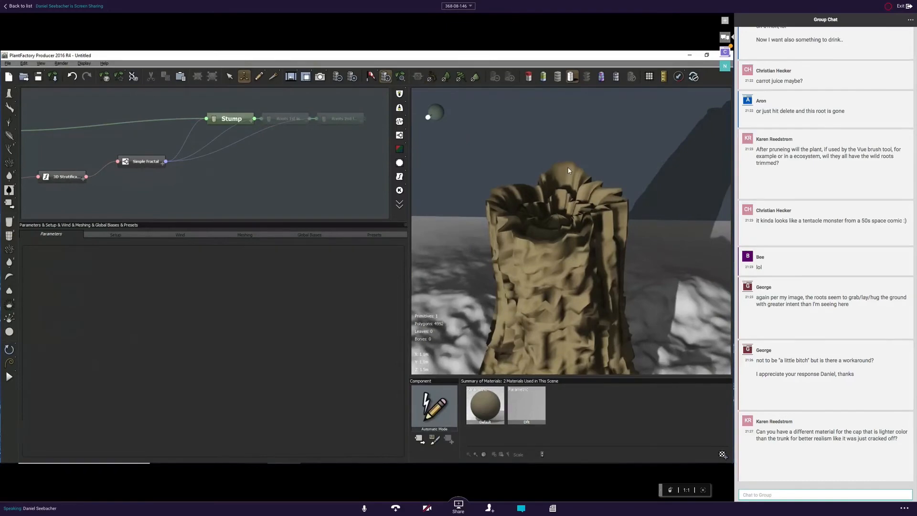
{"action": "scroll", "coordinate": [567, 168], "scroll_direction": "down", "scroll_amount": 3}
{"action": "mouse_move", "coordinate": [617, 234]}
{"action": "right_mouse_down"}
{"action": "mouse_move", "coordinate": [595, 212]}
{"action": "mouse_move", "coordinate": [643, 196]}
{"action": "mouse_move", "coordinate": [637, 227]}
{"action": "mouse_move", "coordinate": [613, 236]}
{"action": "right_mouse_up"}
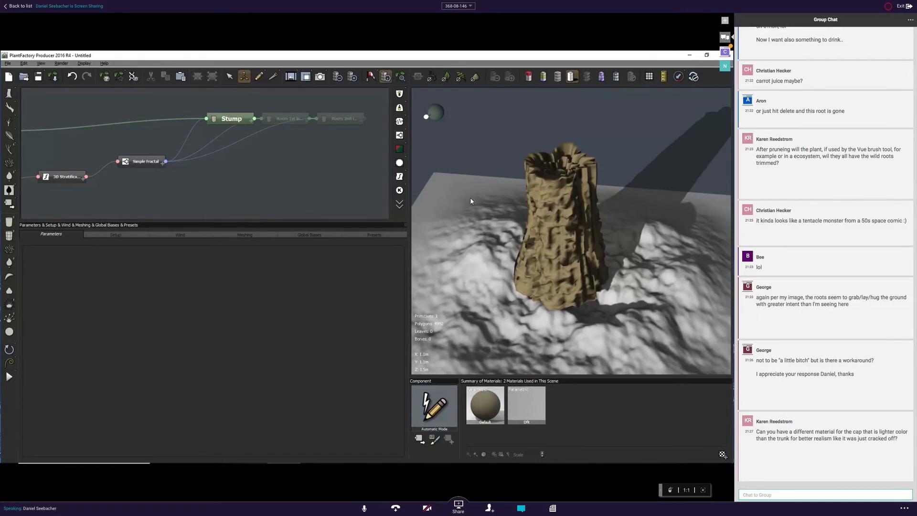
{"action": "scroll", "coordinate": [477, 198], "scroll_direction": "down", "scroll_amount": 3}
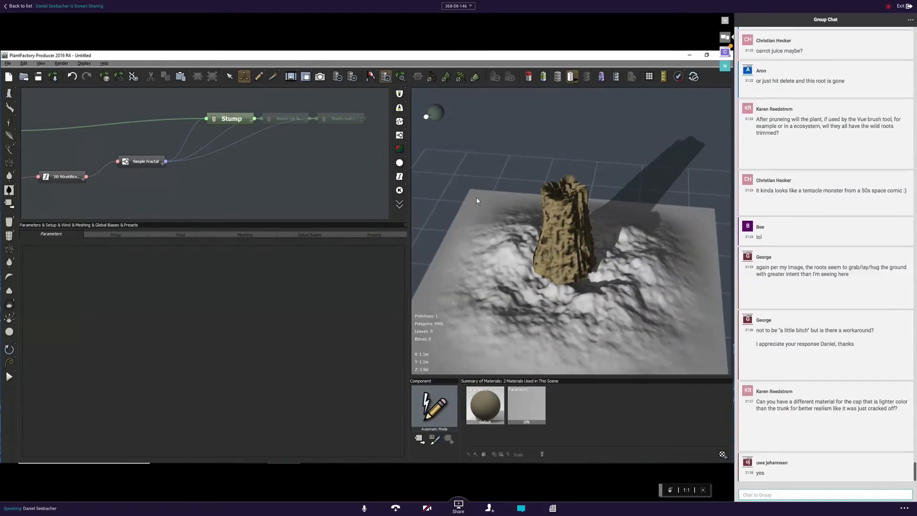
{"action": "middle_click_drag", "start_coordinate": [153, 131], "coordinate": [227, 121]}
Duplicate the Simple Fractal node and connect its input to 3D Stratification.
{"action": "right_click", "coordinate": [227, 124]}
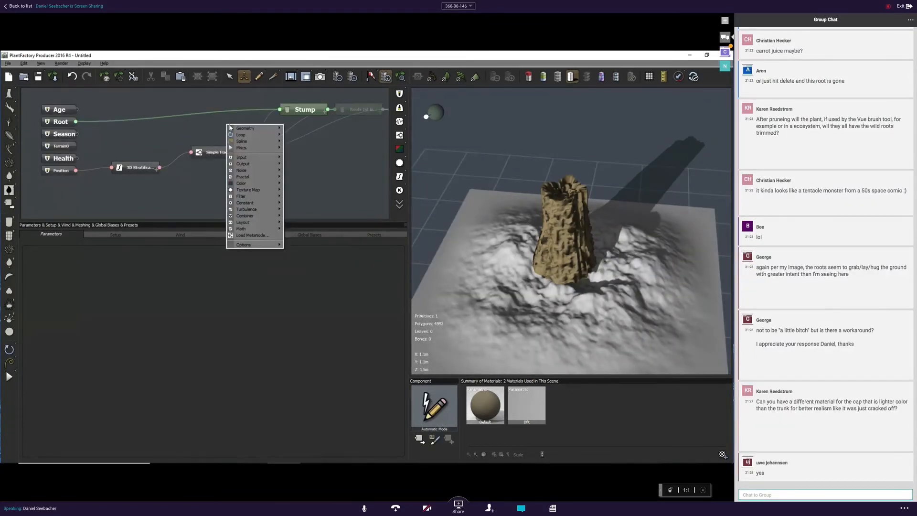
{"action": "left_click", "coordinate": [213, 157]}
{"action": "left_click", "coordinate": [213, 154]}
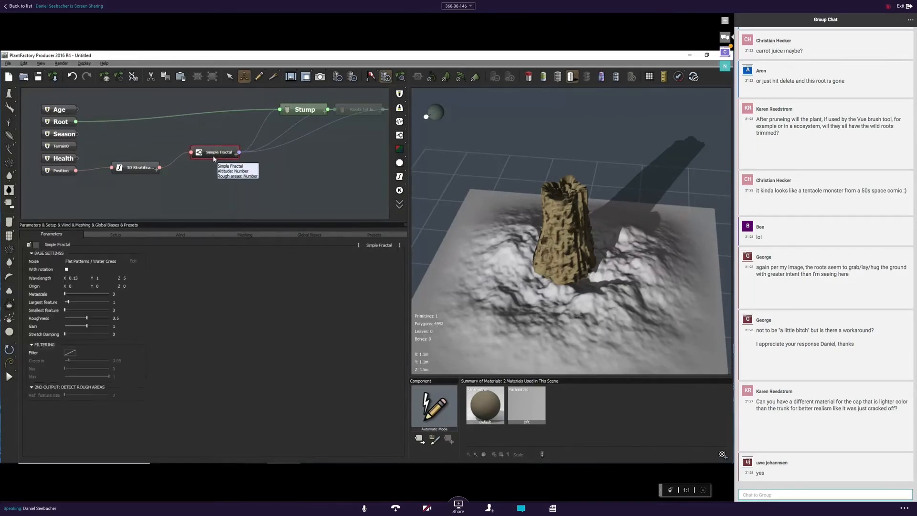
{"action": "left_click_drag", "start_coordinate": [164, 152], "coordinate": [217, 124]}
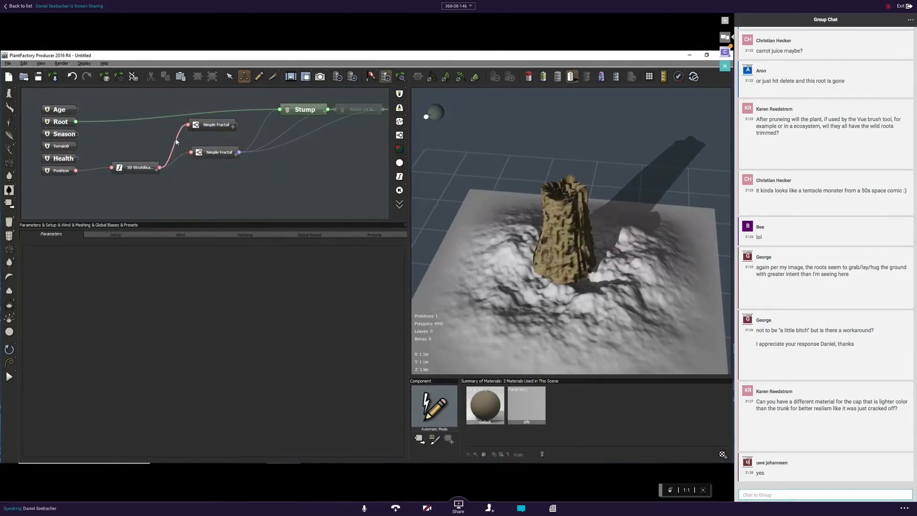
{"action": "left_click_drag", "start_coordinate": [187, 125], "coordinate": [63, 171]}
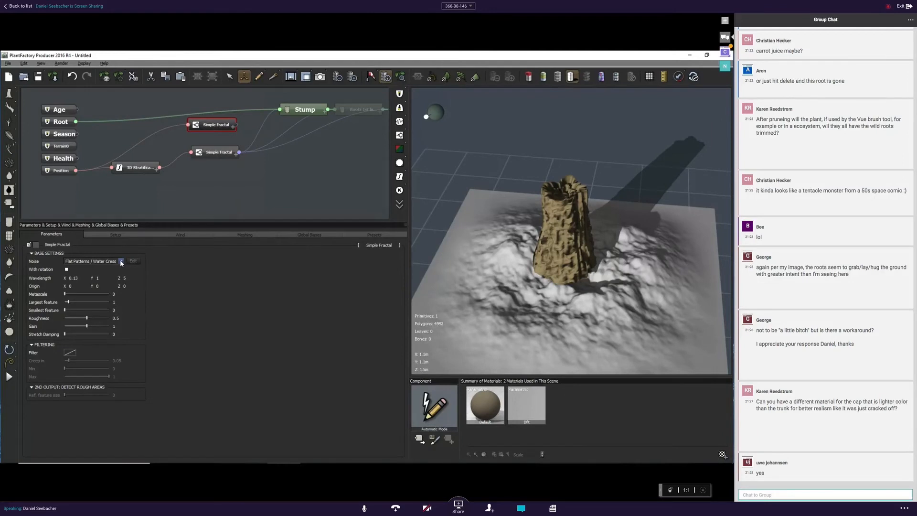
Set the new fractal's noise to Cellular Patterns > Chipped.
{"action": "left_click", "coordinate": [121, 261]}
{"action": "mouse_move", "coordinate": [103, 273]}
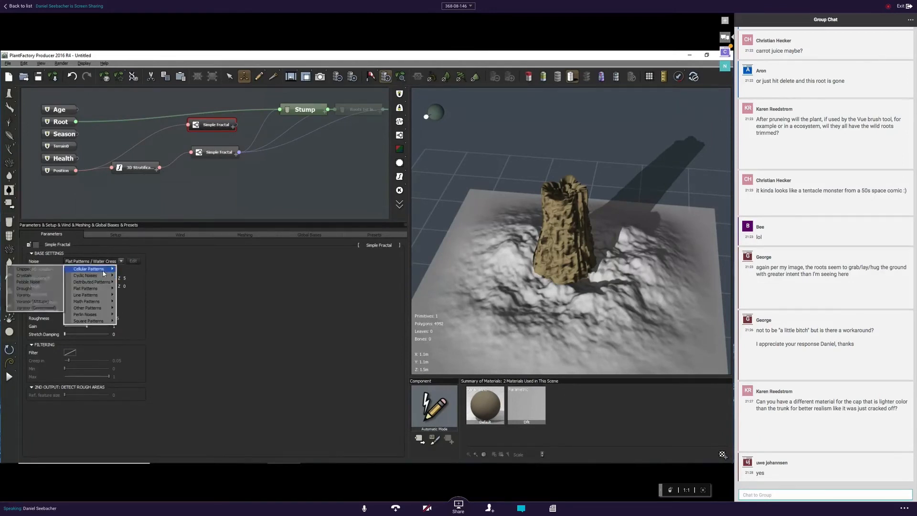
{"action": "left_click", "coordinate": [36, 270]}
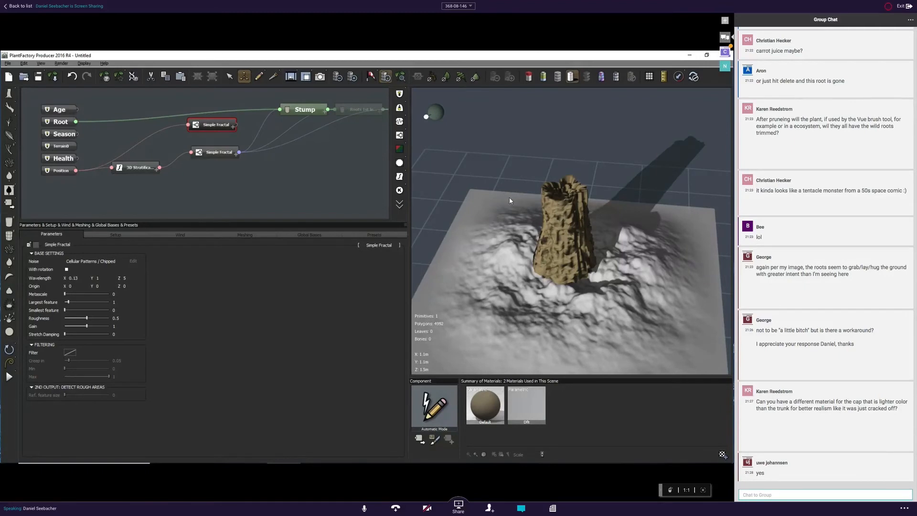
Feed the fractal's Altitude into the Stump's cap displacement input and turn on cap smoothing.
{"action": "left_click", "coordinate": [323, 109]}
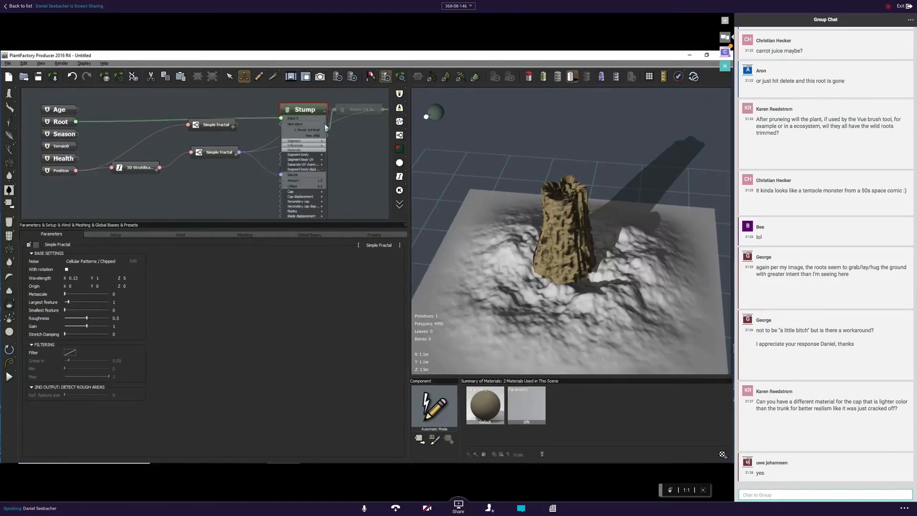
{"action": "middle_click_drag", "start_coordinate": [336, 192], "coordinate": [345, 156]}
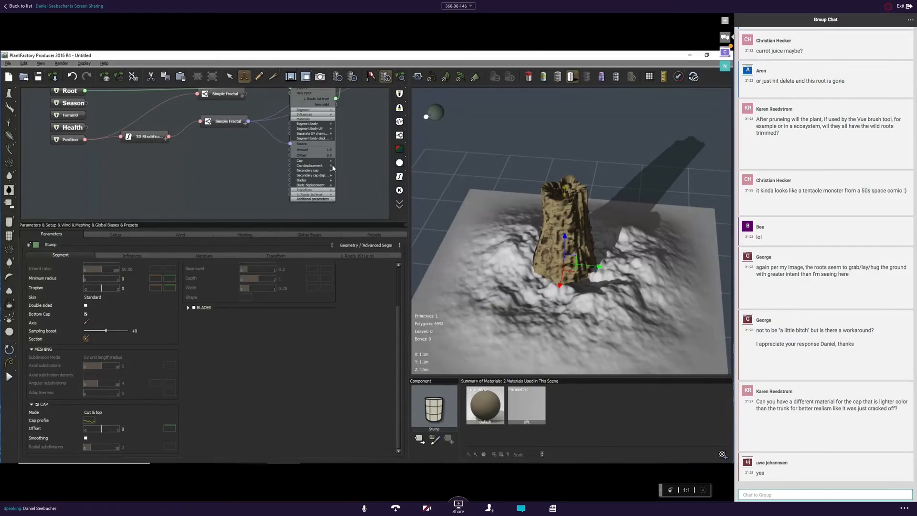
{"action": "middle_click_drag", "start_coordinate": [332, 165], "coordinate": [328, 181]}
{"action": "left_click", "coordinate": [326, 181]}
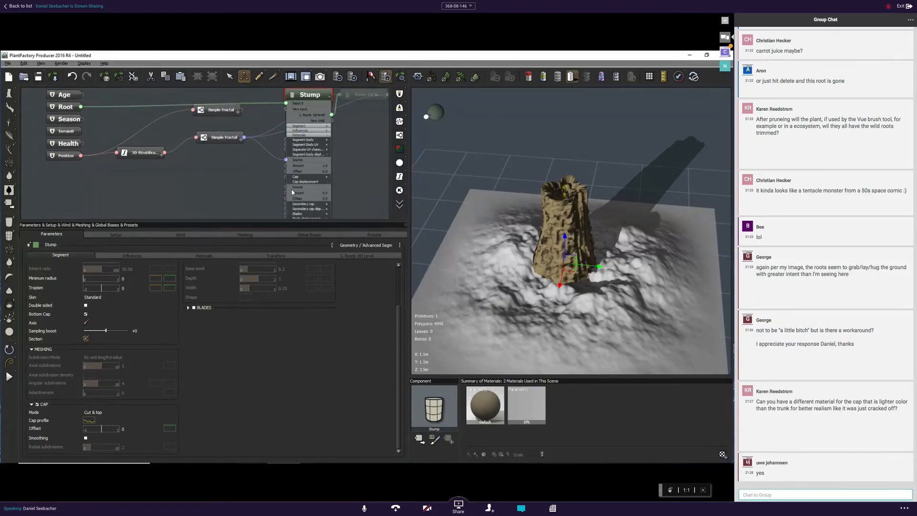
{"action": "left_click_drag", "start_coordinate": [286, 186], "coordinate": [240, 119]}
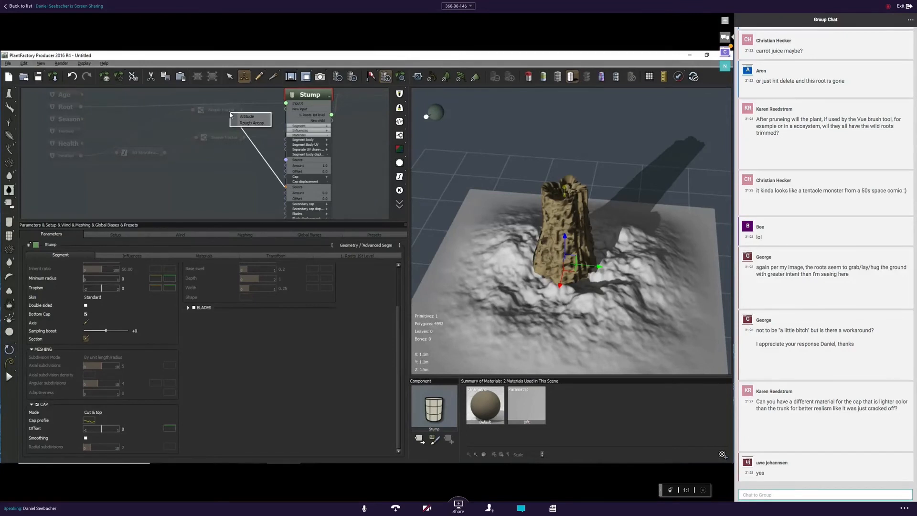
{"action": "left_click", "coordinate": [243, 116]}
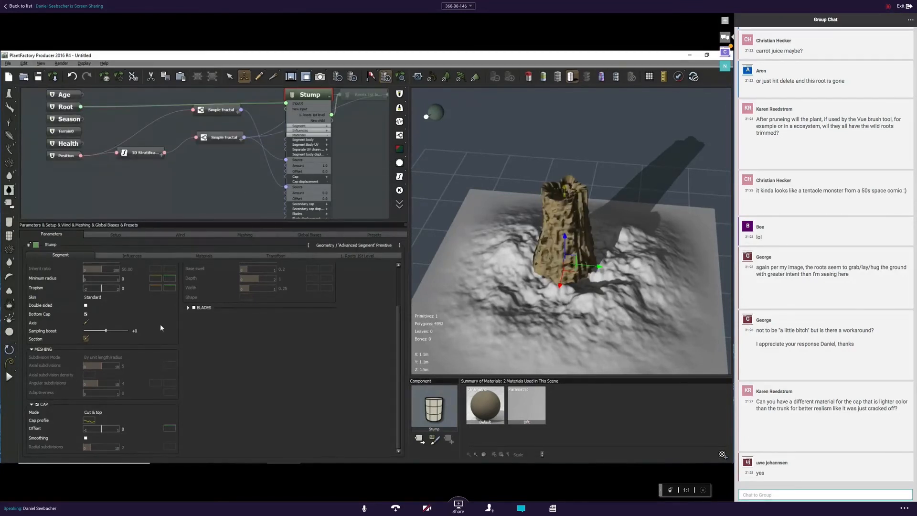
{"action": "left_click", "coordinate": [86, 438]}
Enable CAP DISPLACEMENT in the Stump's Materials settings.
{"action": "scroll", "coordinate": [562, 199], "scroll_direction": "up", "scroll_amount": 5}
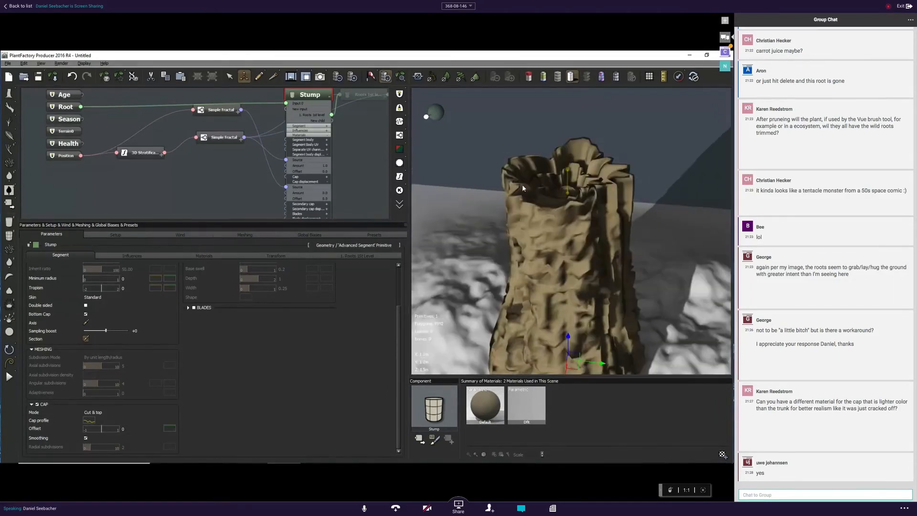
{"action": "left_click", "coordinate": [120, 254]}
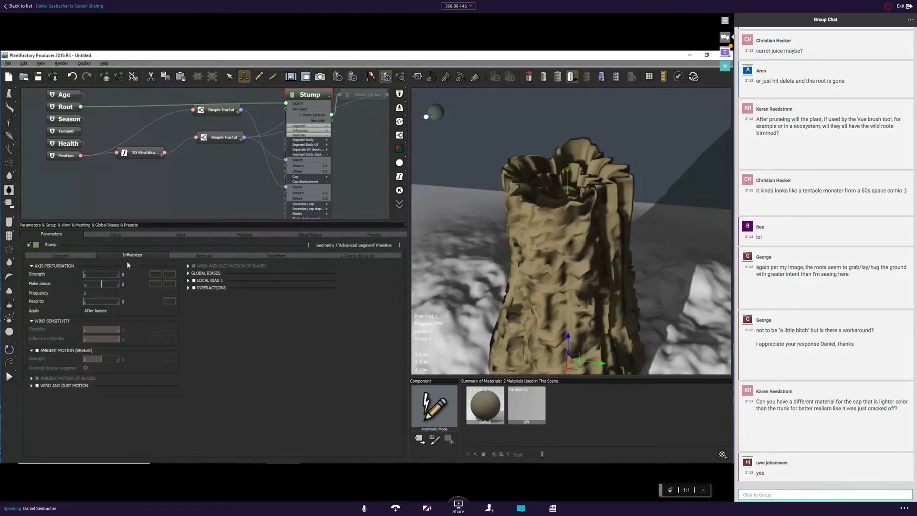
{"action": "left_click", "coordinate": [205, 257]}
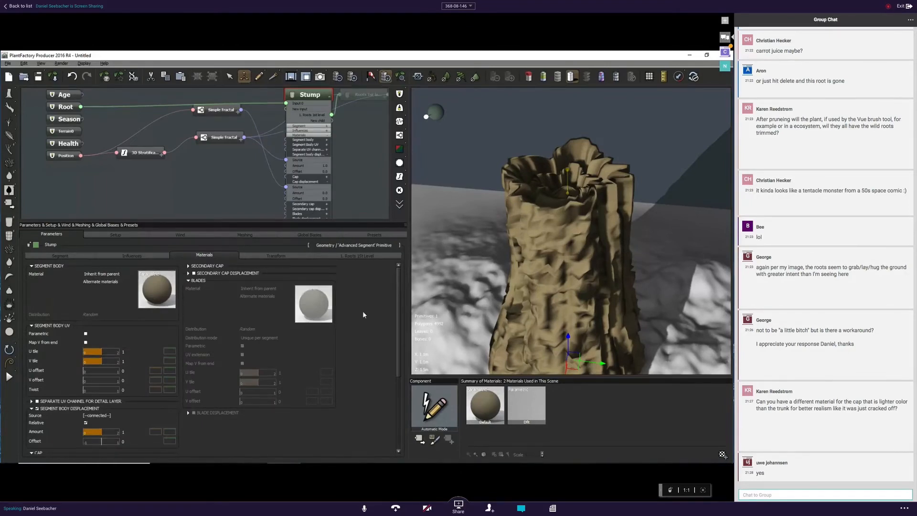
{"action": "left_click_drag", "start_coordinate": [400, 279], "coordinate": [399, 380]}
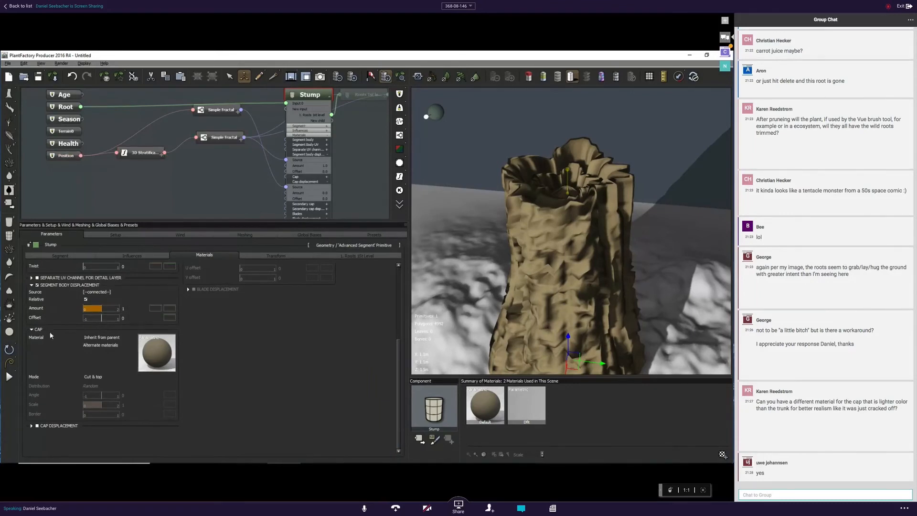
{"action": "left_click", "coordinate": [37, 426]}
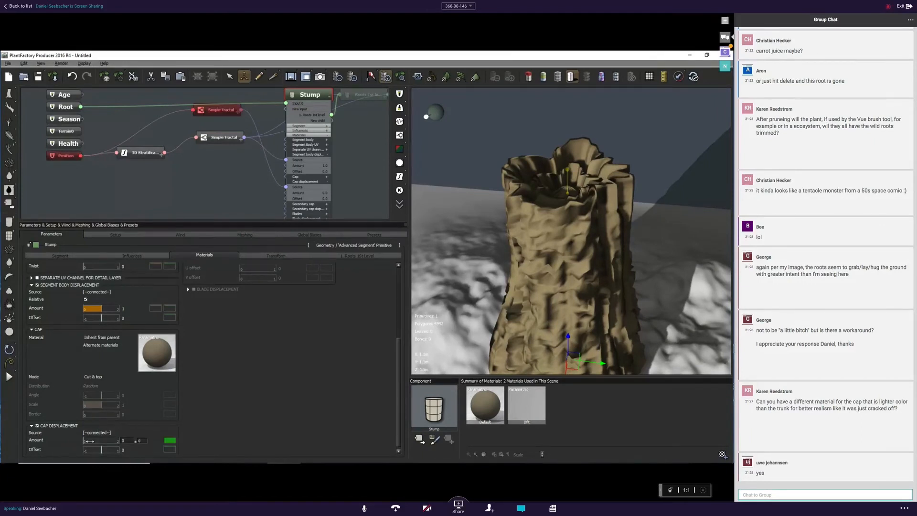
Adjust the Stump's cap displacement amount down to about 2.7.
{"action": "left_click_drag", "start_coordinate": [89, 440], "coordinate": [130, 430]}
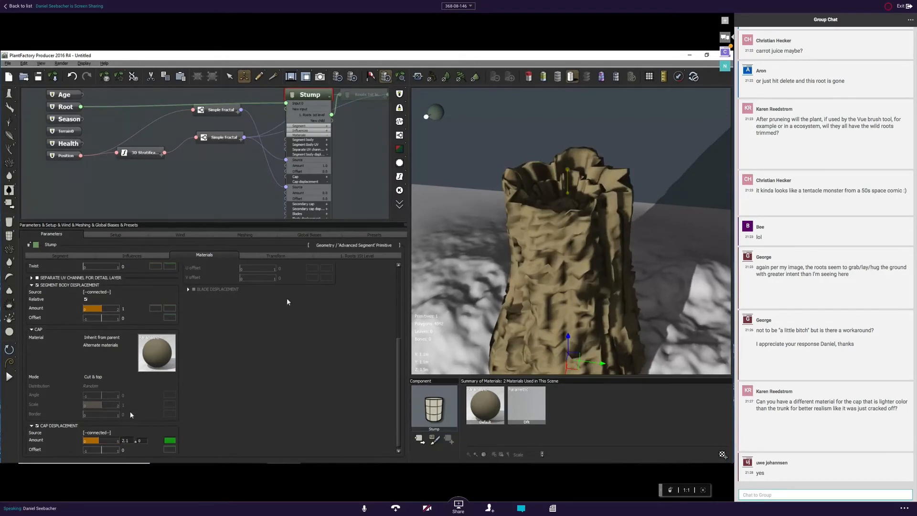
{"action": "left_click_drag", "start_coordinate": [106, 439], "coordinate": [144, 435]}
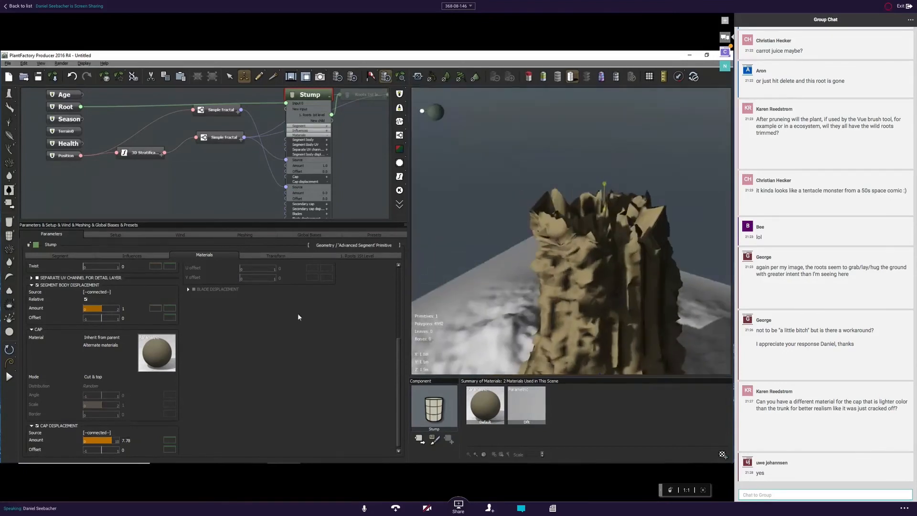
{"action": "left_click_drag", "start_coordinate": [111, 440], "coordinate": [98, 441]}
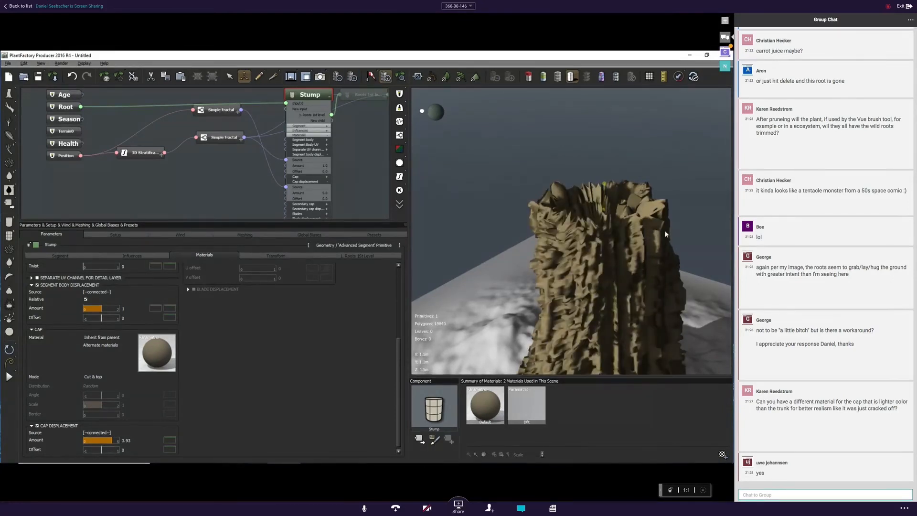
{"action": "mouse_move", "coordinate": [648, 234]}
{"action": "right_mouse_down"}
{"action": "mouse_move", "coordinate": [610, 216]}
{"action": "mouse_move", "coordinate": [549, 224]}
{"action": "mouse_move", "coordinate": [573, 239]}
{"action": "mouse_move", "coordinate": [641, 229]}
{"action": "right_mouse_up"}
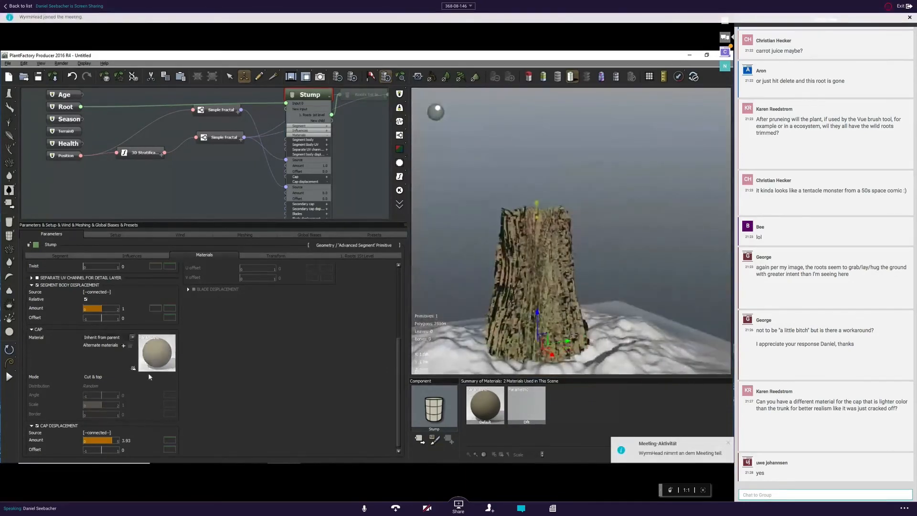
{"action": "left_click_drag", "start_coordinate": [112, 440], "coordinate": [107, 439]}
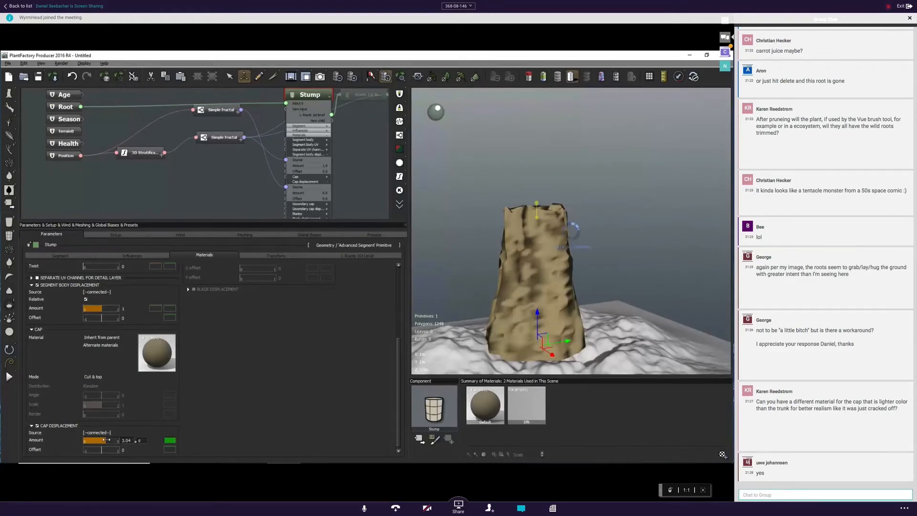
{"action": "left_click_drag", "start_coordinate": [107, 440], "coordinate": [104, 440]}
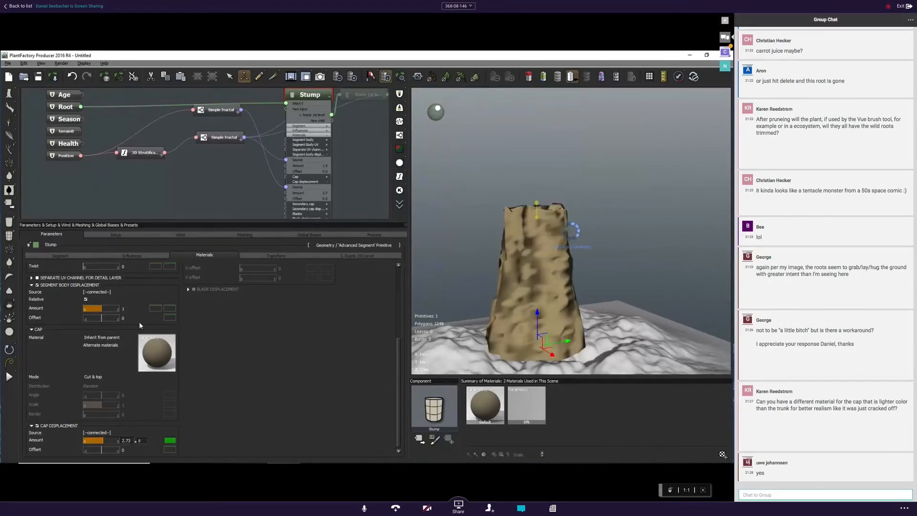
Set the segment body displacement amount to 0.63 and collapse the Stump node.
{"action": "left_click_drag", "start_coordinate": [109, 308], "coordinate": [99, 311]}
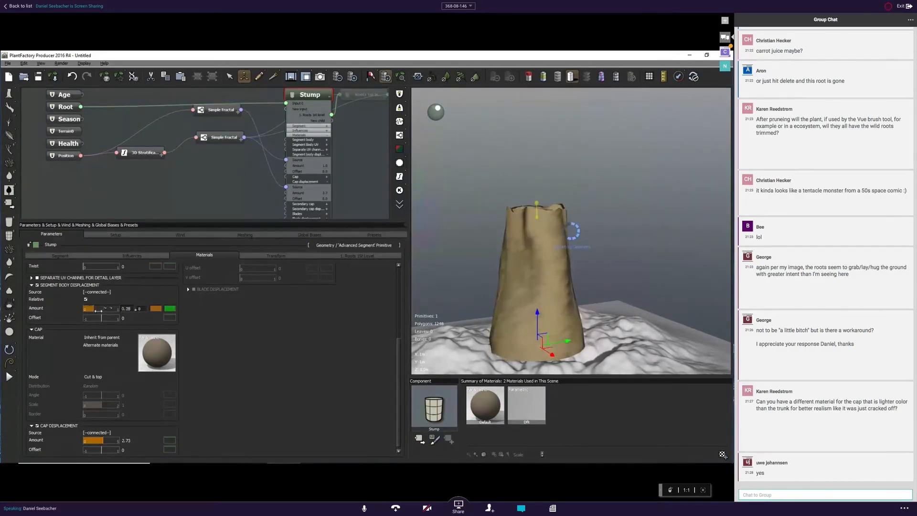
{"action": "left_click_drag", "start_coordinate": [524, 311], "coordinate": [545, 312]}
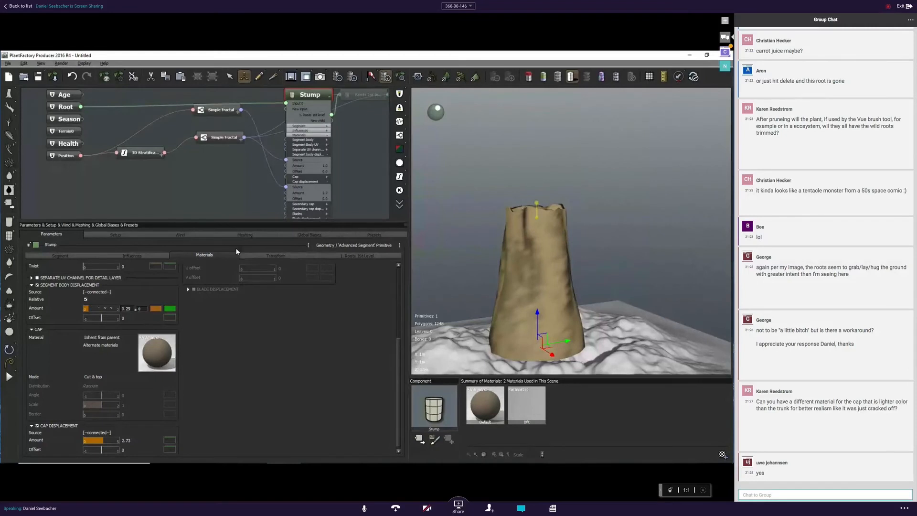
{"action": "left_click_drag", "start_coordinate": [100, 309], "coordinate": [105, 307]}
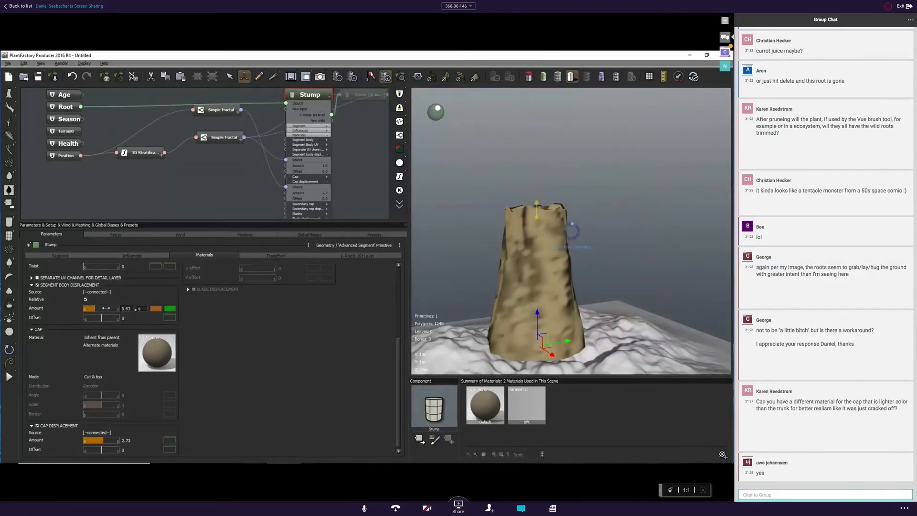
{"action": "right_click_drag", "start_coordinate": [533, 260], "coordinate": [540, 298]}
{"action": "middle_click_drag", "start_coordinate": [367, 123], "coordinate": [295, 133]}
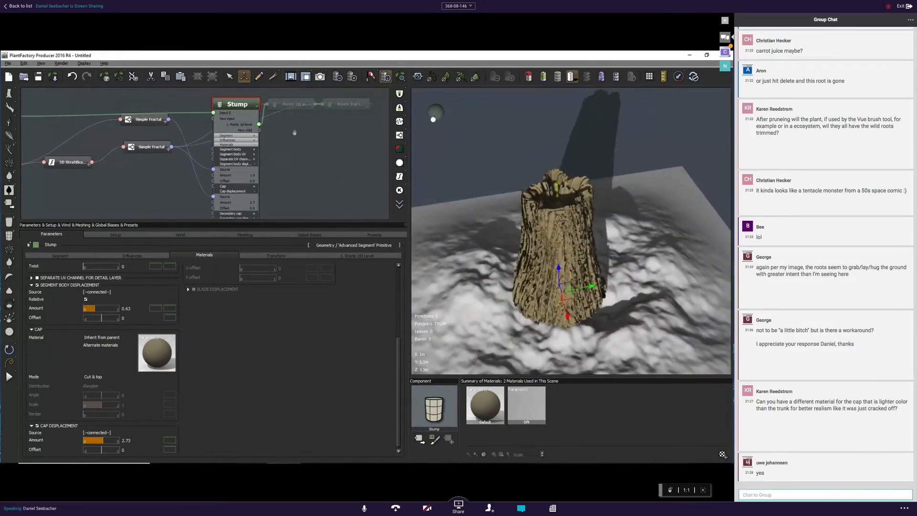
{"action": "left_click", "coordinate": [257, 106]}
Select both root levels, orbit around the stump to inspect the roots, and post 'Looks fantastic' in chat.
{"action": "left_click", "coordinate": [313, 104]}
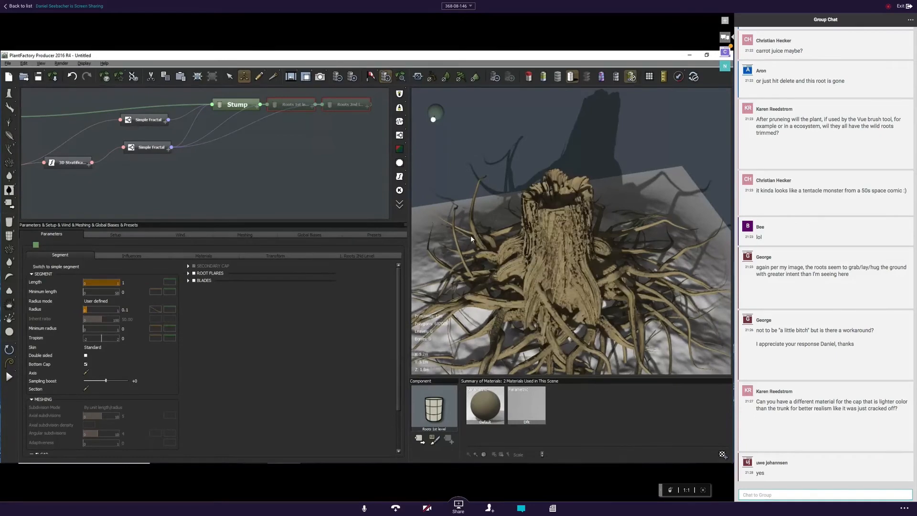
{"action": "middle_click_drag", "start_coordinate": [493, 287], "coordinate": [529, 265]}
{"action": "scroll", "coordinate": [529, 265], "scroll_direction": "down", "scroll_amount": 3}
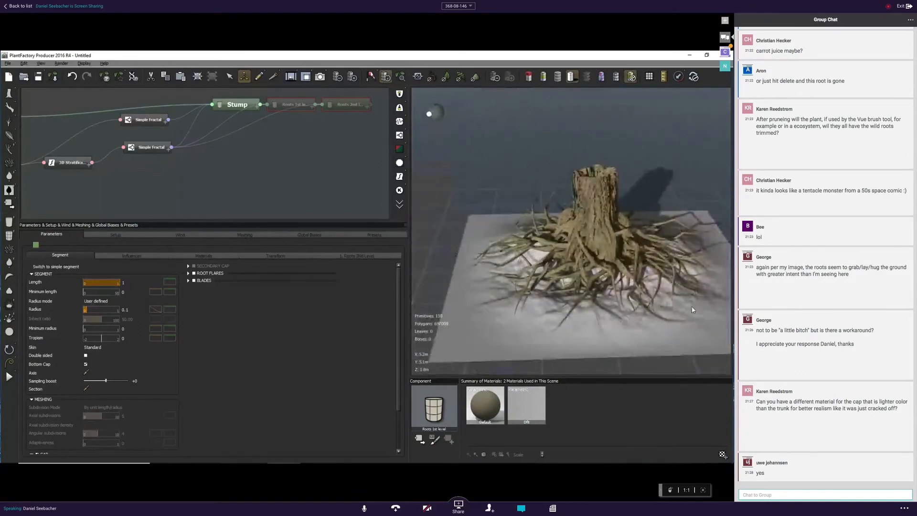
{"action": "middle_click_drag", "start_coordinate": [647, 279], "coordinate": [523, 246]}
{"action": "middle_click_drag", "start_coordinate": [570, 285], "coordinate": [509, 197]}
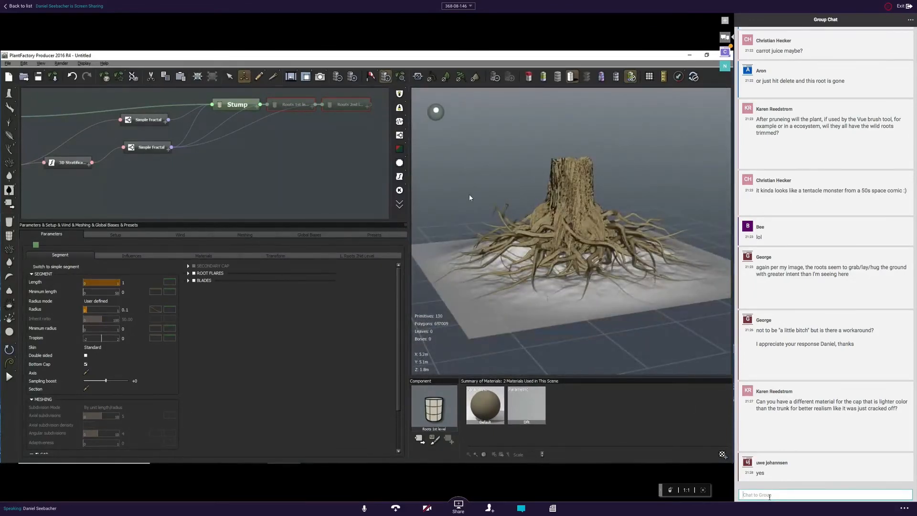
{"action": "type", "text": "Looks "}
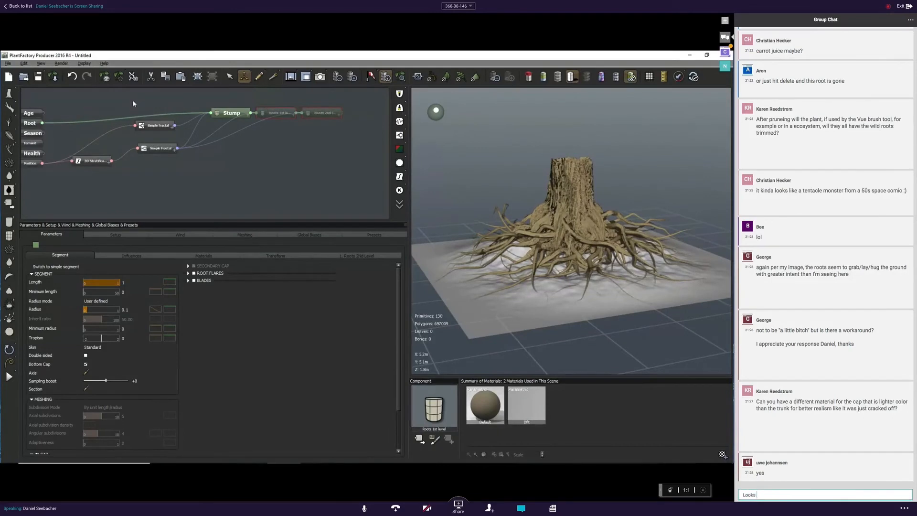
{"action": "type", "text": "fantastic"}
{"action": "key", "text": "Return"}
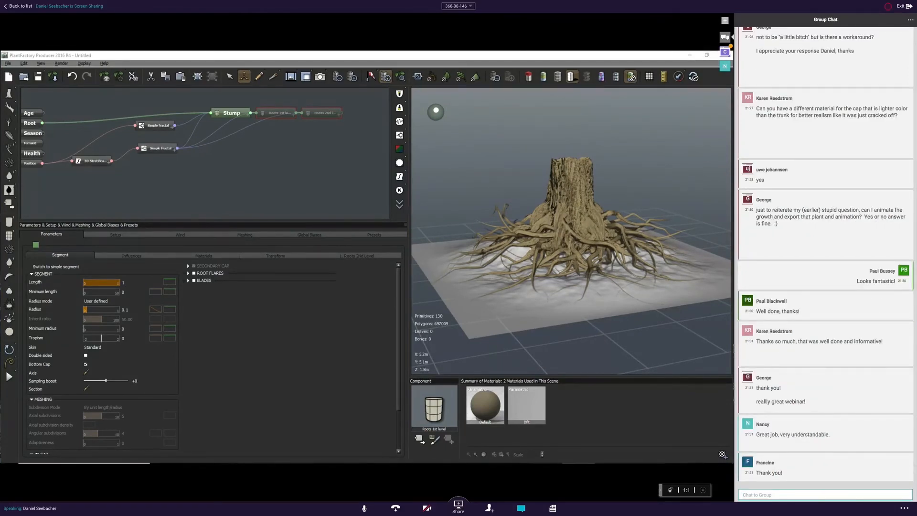
Save As 'Tree Stump new' inside the Tree Stump folder, then look down on the stump.
{"action": "left_click", "coordinate": [8, 63]}
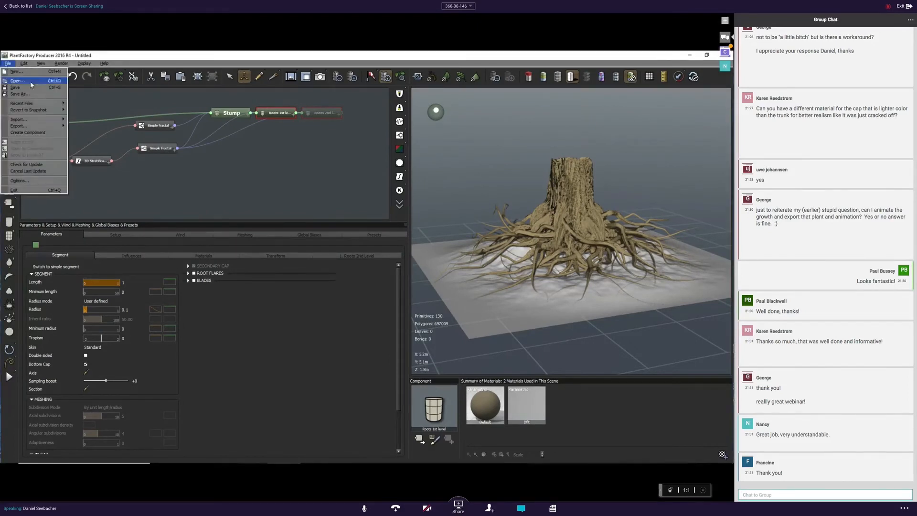
{"action": "left_click", "coordinate": [36, 94]}
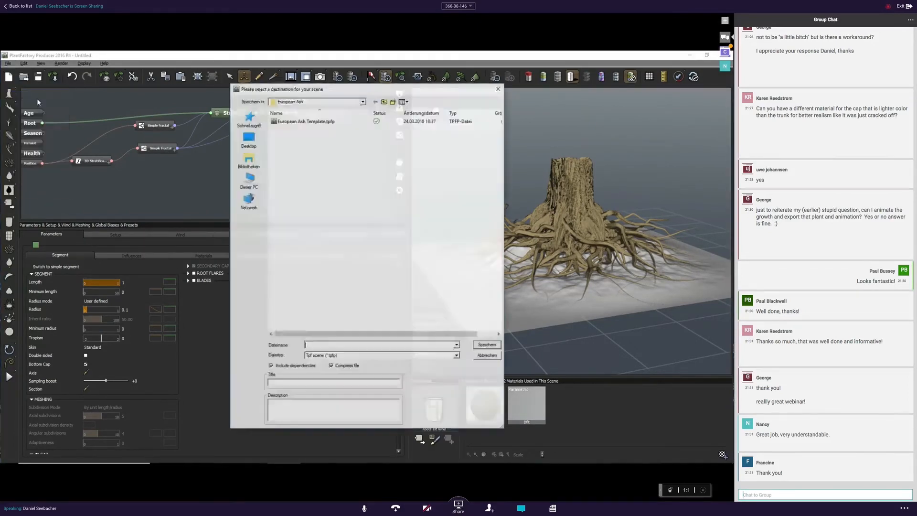
{"action": "left_click", "coordinate": [384, 101]}
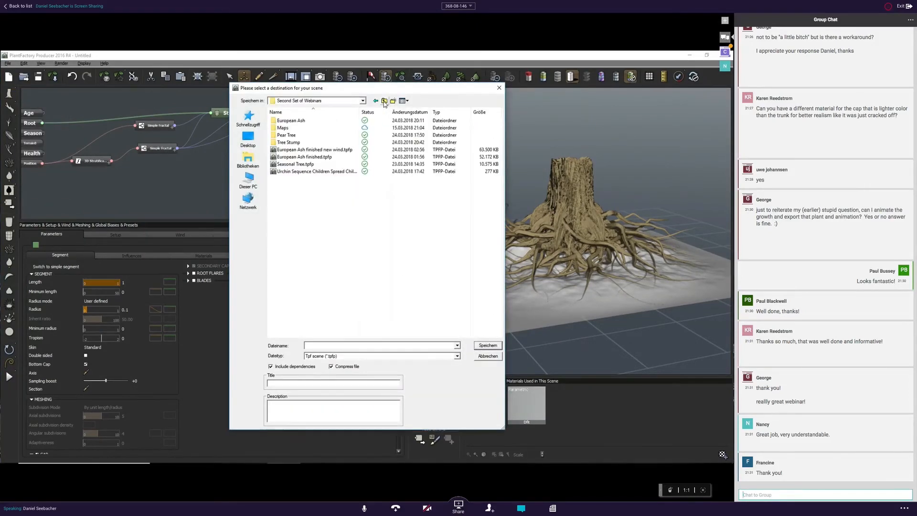
{"action": "double_click", "coordinate": [289, 142]}
{"action": "left_click", "coordinate": [323, 344]}
{"action": "type", "text": "Tre"}
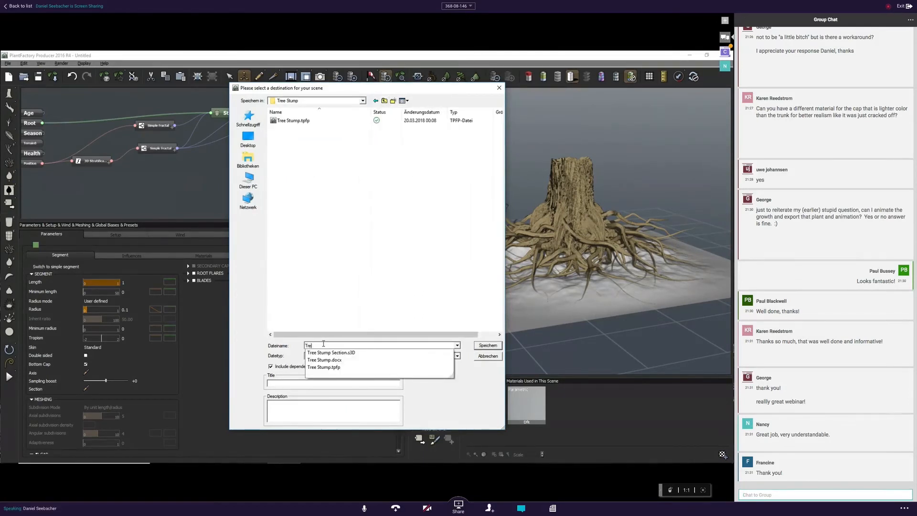
{"action": "type", "text": "e Stump new"}
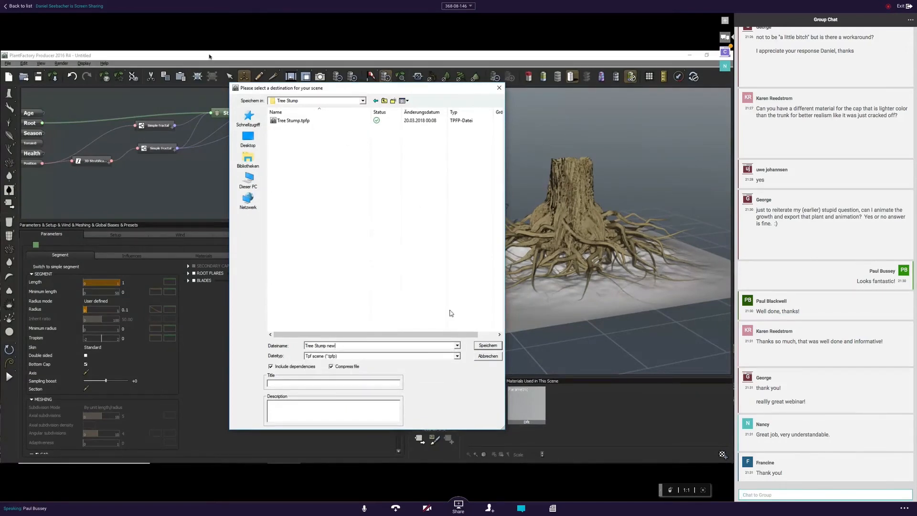
{"action": "left_click", "coordinate": [491, 346]}
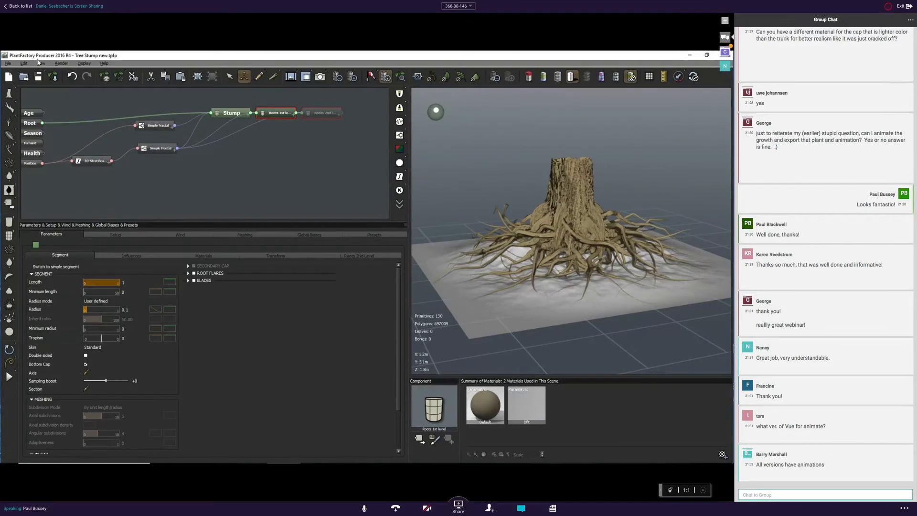
{"action": "left_click_drag", "start_coordinate": [507, 219], "coordinate": [533, 238]}
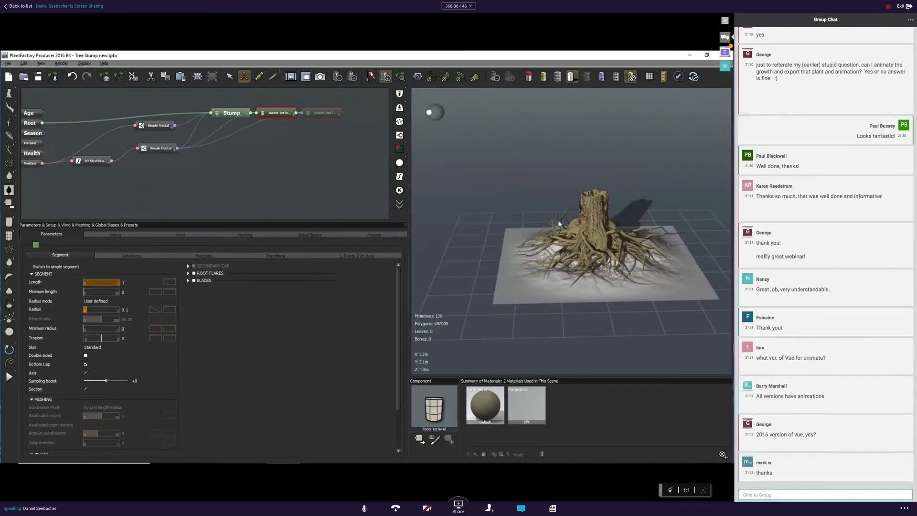
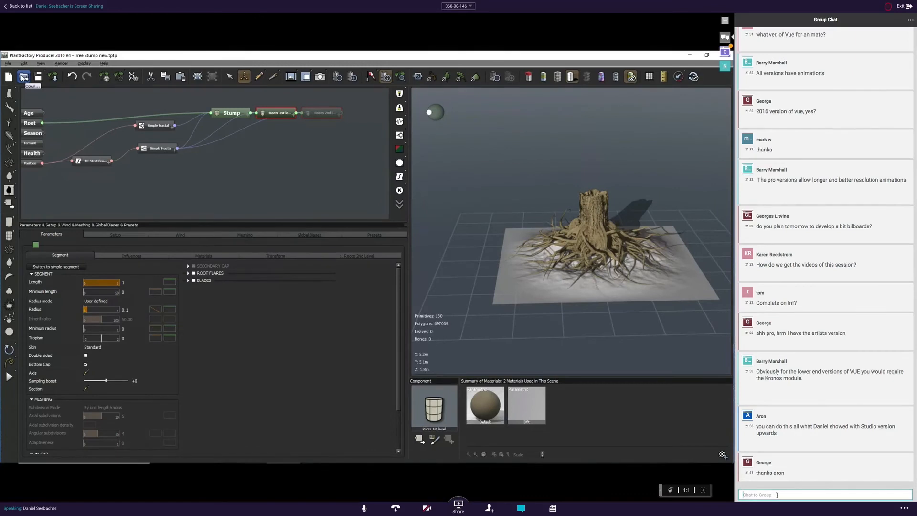
Load the European Ash template from the species library and frame the tree in the viewport.
{"action": "left_click", "coordinate": [24, 77]}
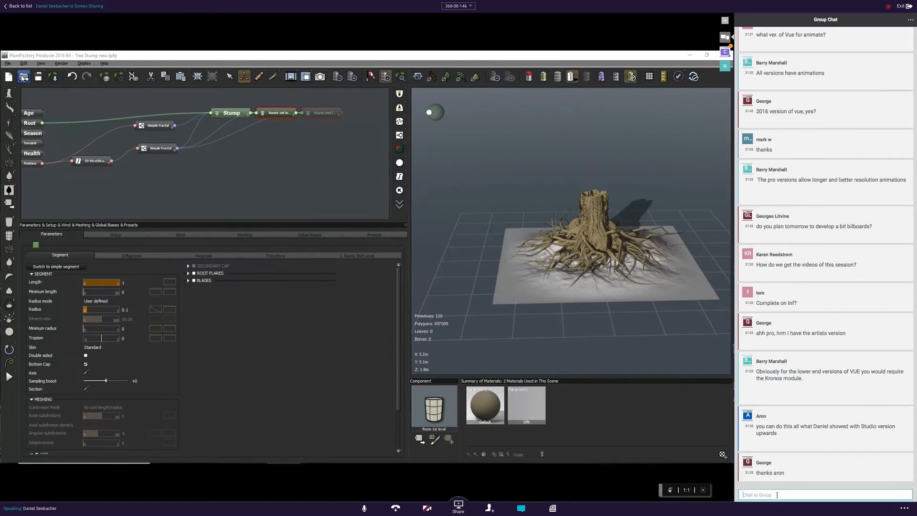
{"action": "left_click", "coordinate": [279, 106]}
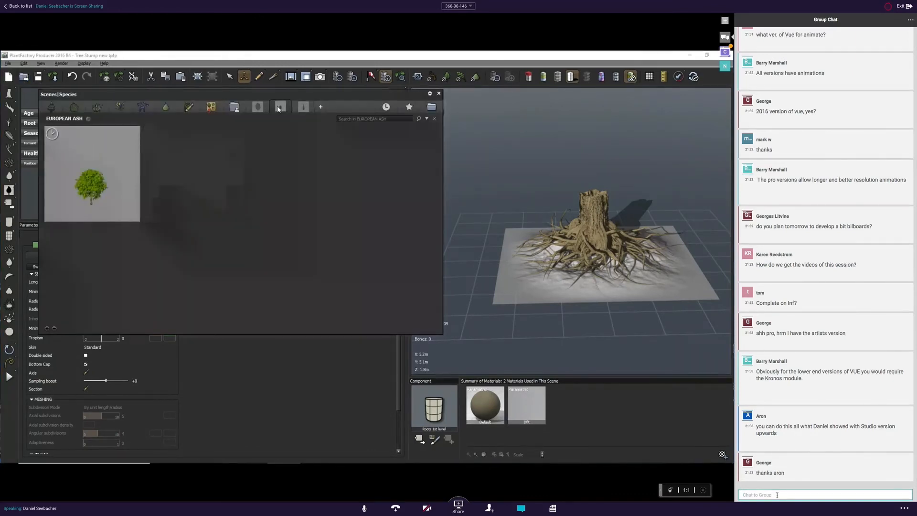
{"action": "double_click", "coordinate": [99, 174]}
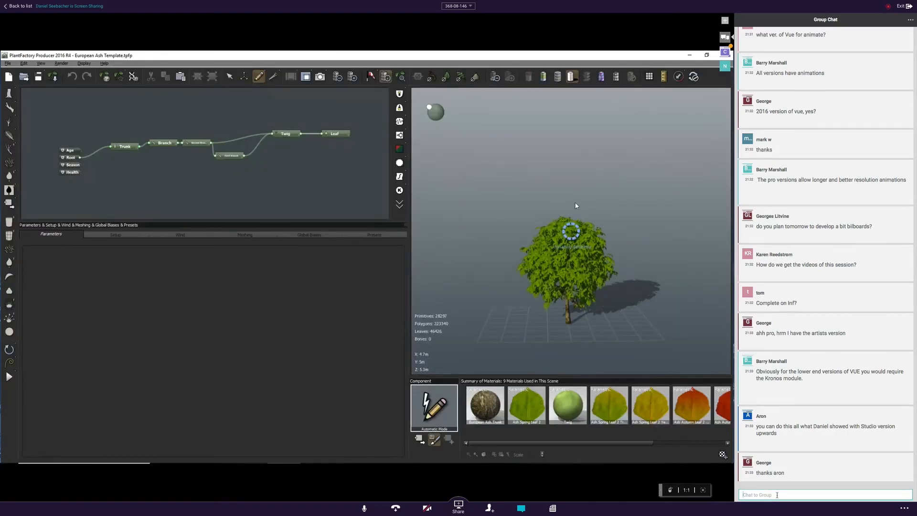
{"action": "left_click", "coordinate": [401, 77]}
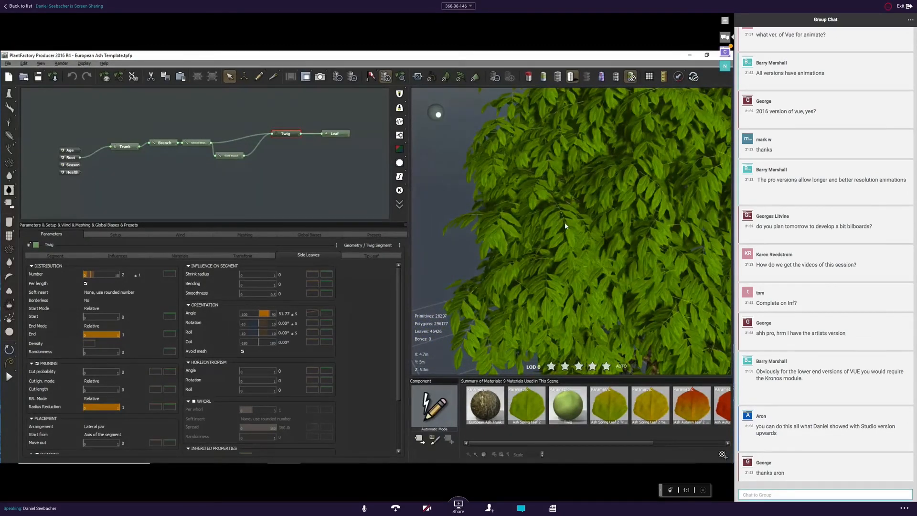
Zoom out and orbit around the leafy European Ash to see the whole tree.
{"action": "scroll", "coordinate": [560, 207], "scroll_direction": "down", "scroll_amount": 5}
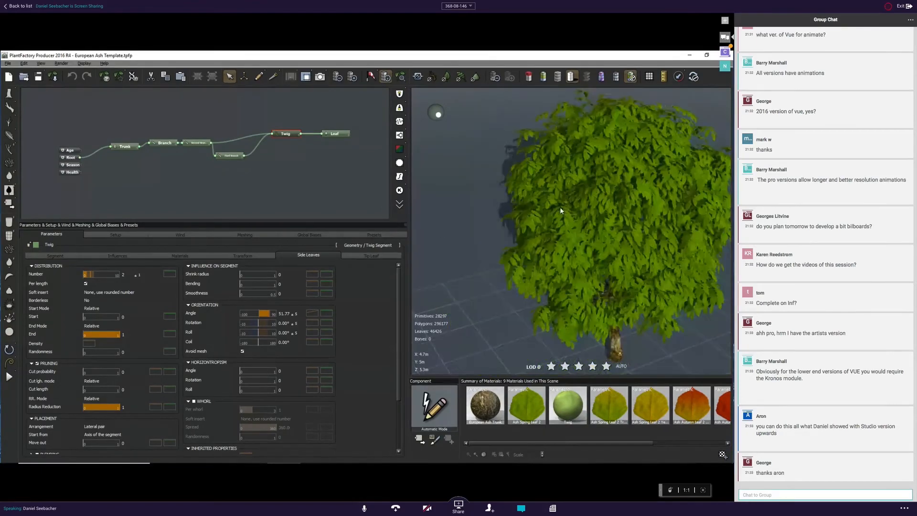
{"action": "right_click_drag", "start_coordinate": [678, 353], "coordinate": [568, 304]}
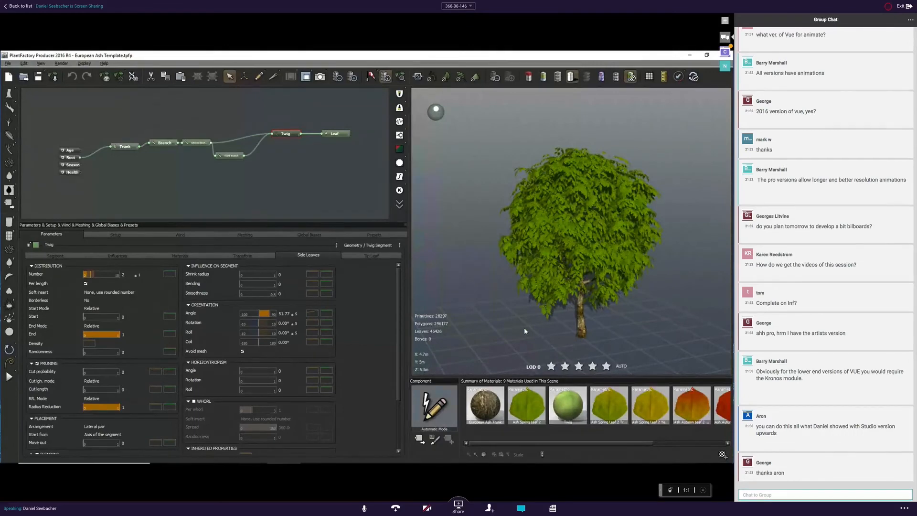
{"action": "right_click", "coordinate": [270, 164]}
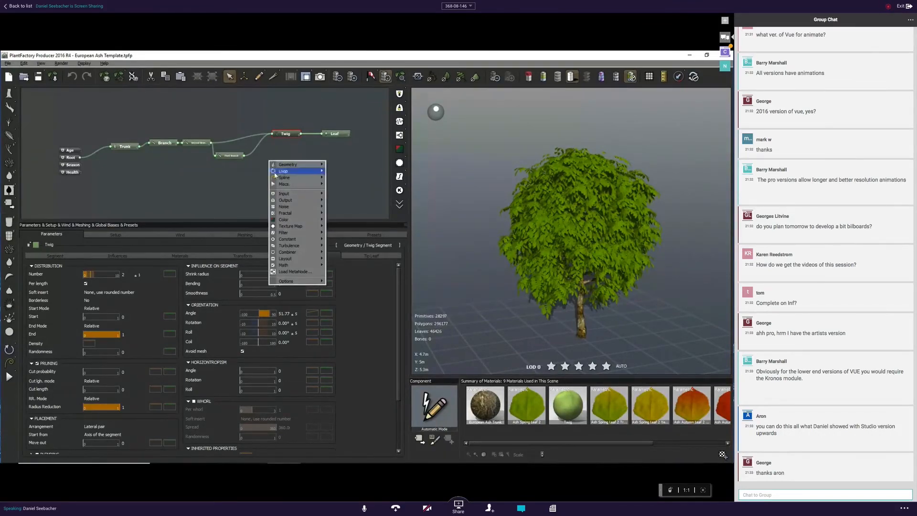
{"action": "mouse_move", "coordinate": [282, 186]}
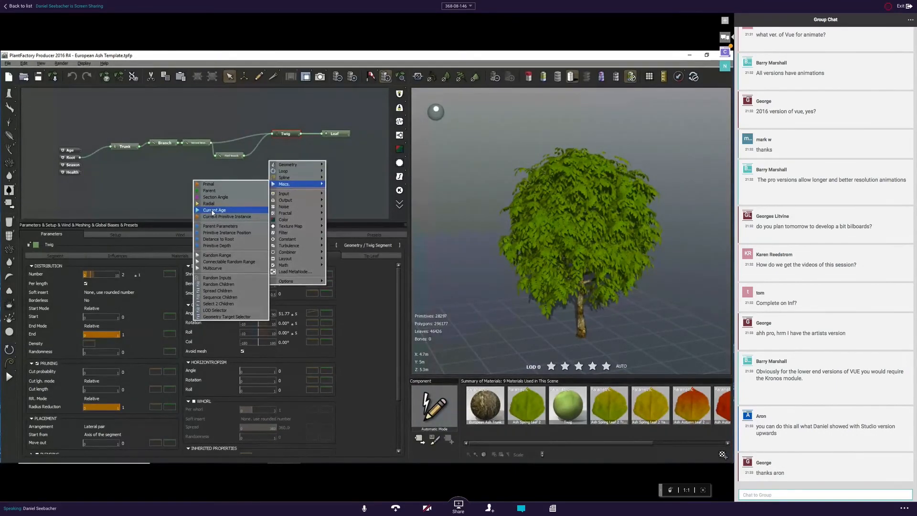
{"action": "left_click", "coordinate": [360, 324]}
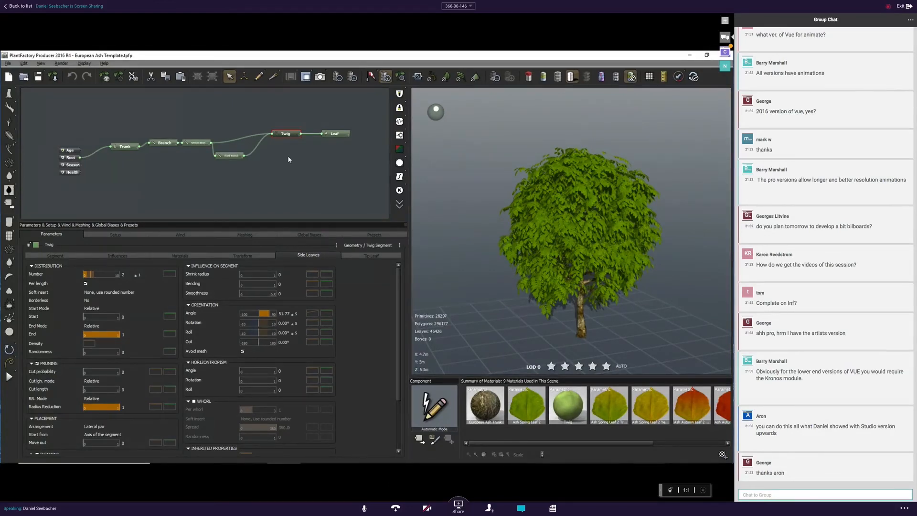
Pan the node graph and show the plant's Setup parameters: seed 6788, gravity 0.25.
{"action": "left_click_drag", "start_coordinate": [270, 170], "coordinate": [261, 144]}
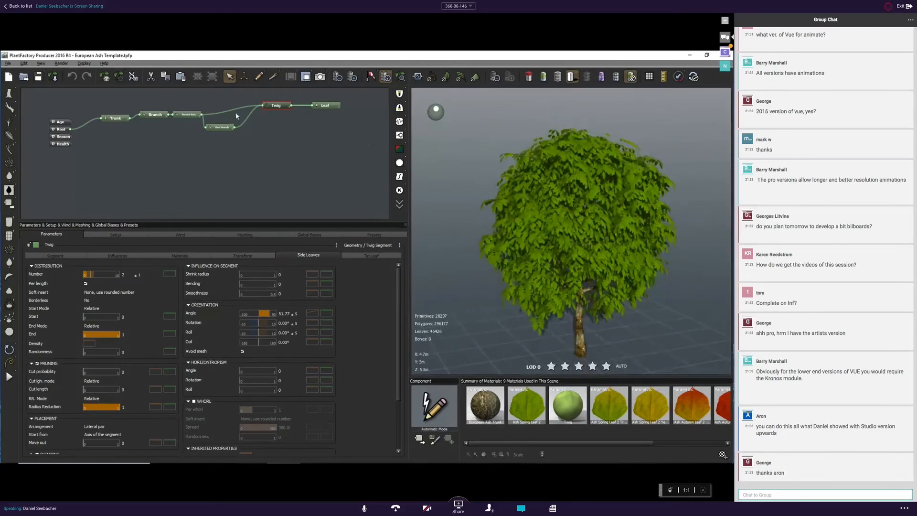
{"action": "left_click", "coordinate": [116, 234]}
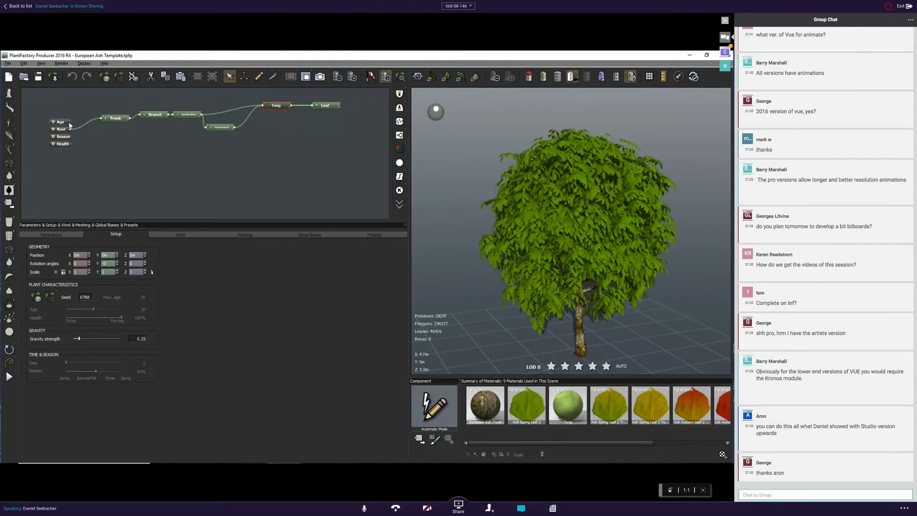
{"action": "mouse_move", "coordinate": [68, 144]}
{"action": "scroll", "coordinate": [528, 229], "scroll_direction": "up", "scroll_amount": 3}
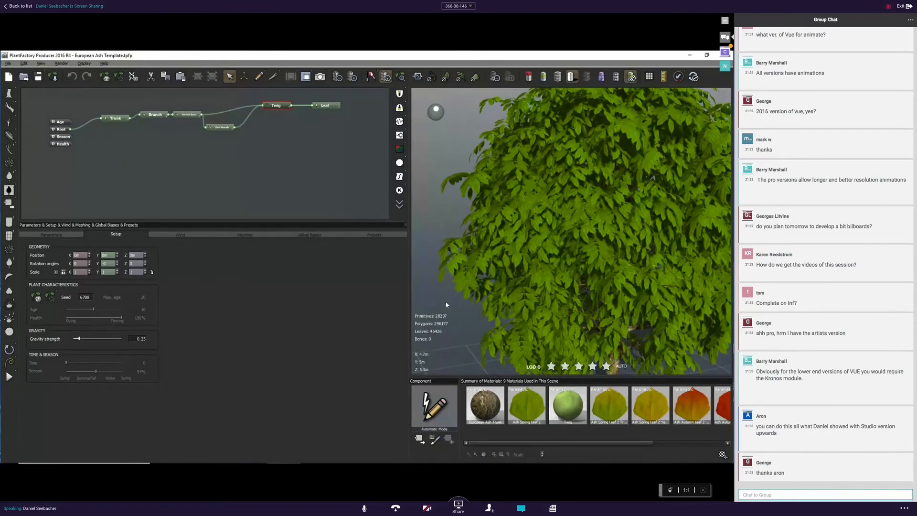
{"action": "scroll", "coordinate": [446, 304], "scroll_direction": "down", "scroll_amount": 5}
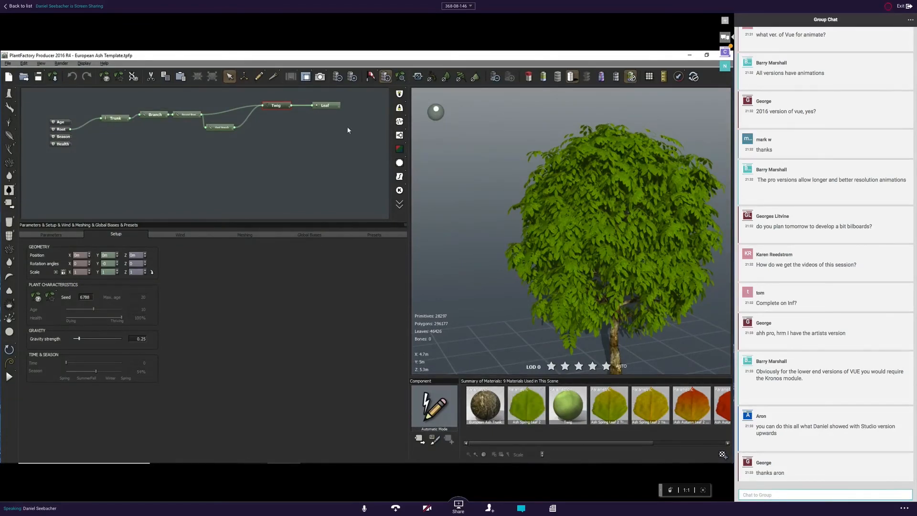
Open the Leaf node's Ash Spring Leaf 2 material in the material editor.
{"action": "left_click", "coordinate": [330, 106]}
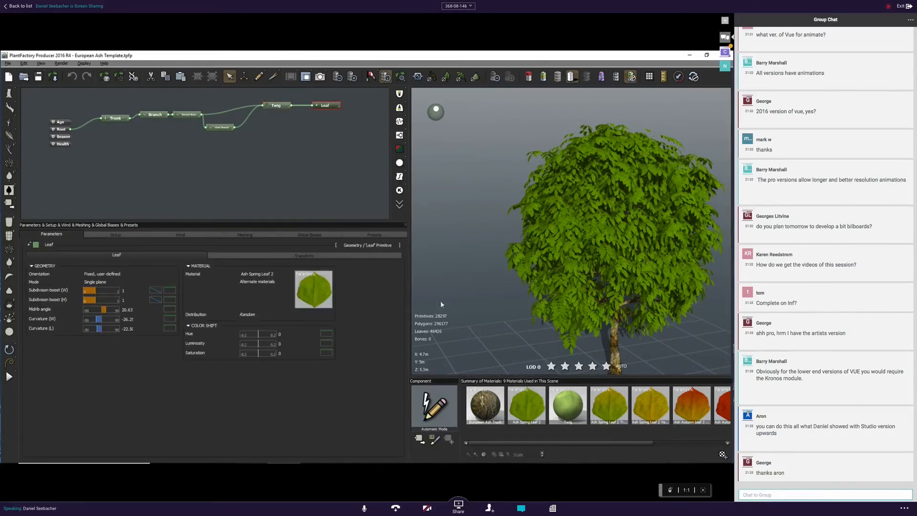
{"action": "double_click", "coordinate": [317, 292]}
{"action": "left_click_drag", "start_coordinate": [318, 229], "coordinate": [362, 122]}
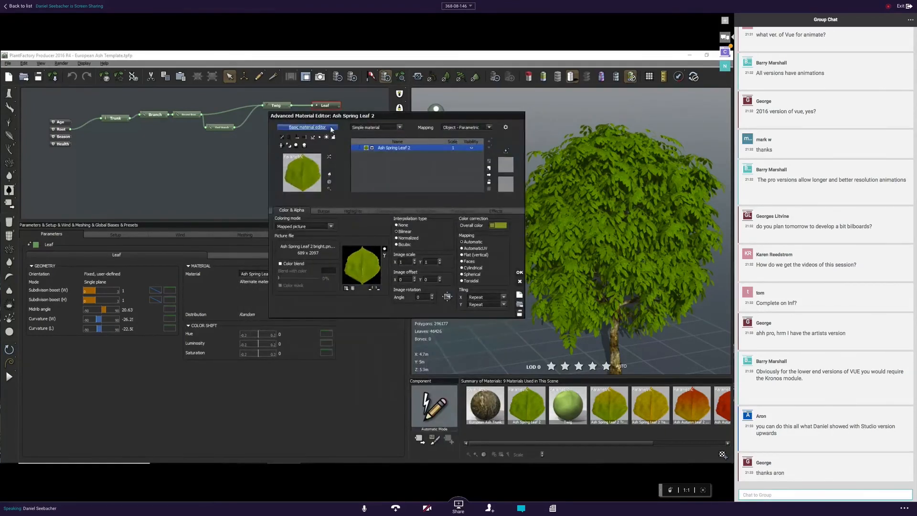
Browse the basic and advanced editor tabs, ending on Color & Alpha.
{"action": "left_click", "coordinate": [309, 127]}
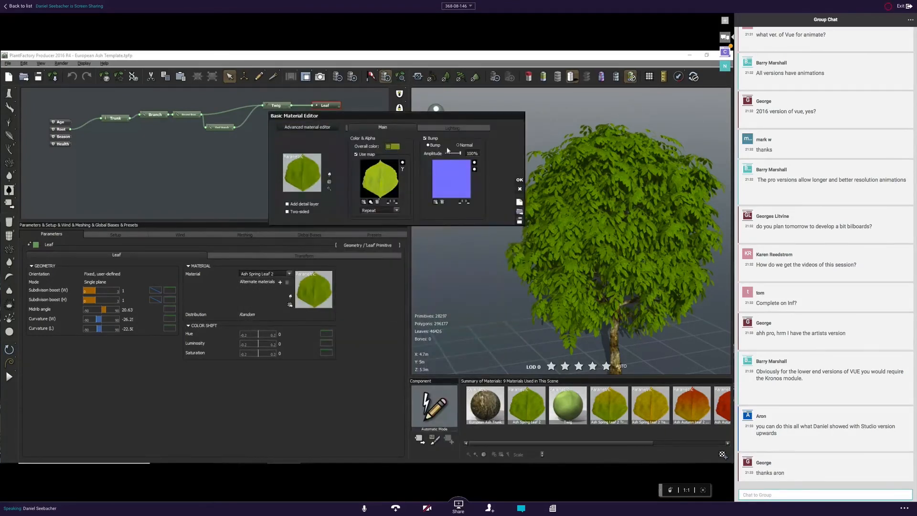
{"action": "left_click", "coordinate": [452, 127]}
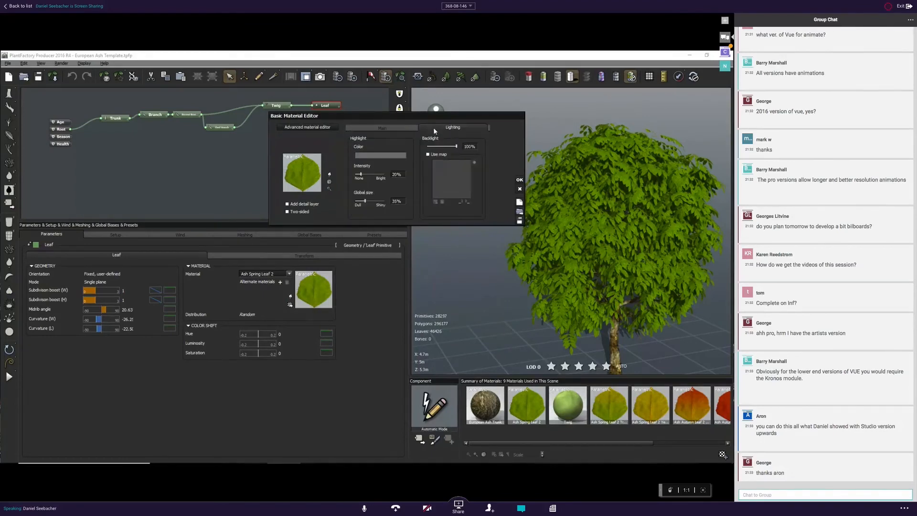
{"action": "left_click", "coordinate": [382, 127]}
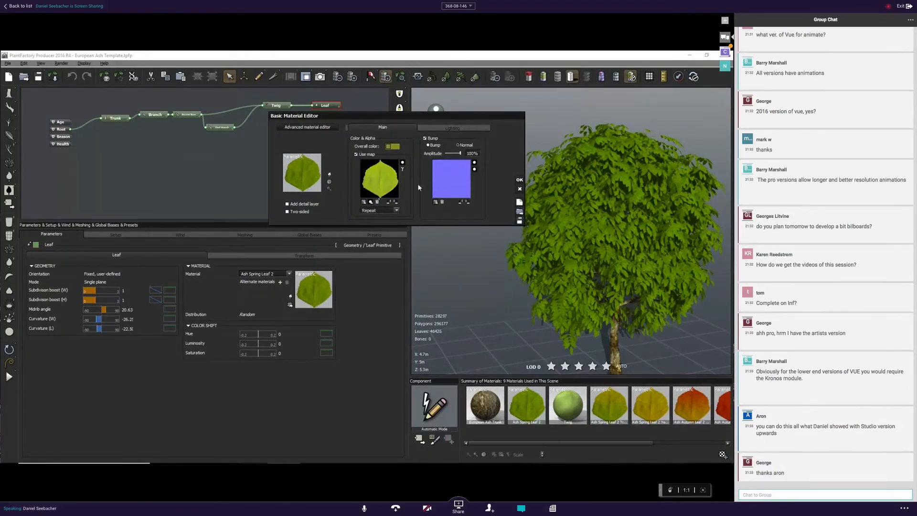
{"action": "mouse_move", "coordinate": [382, 172]}
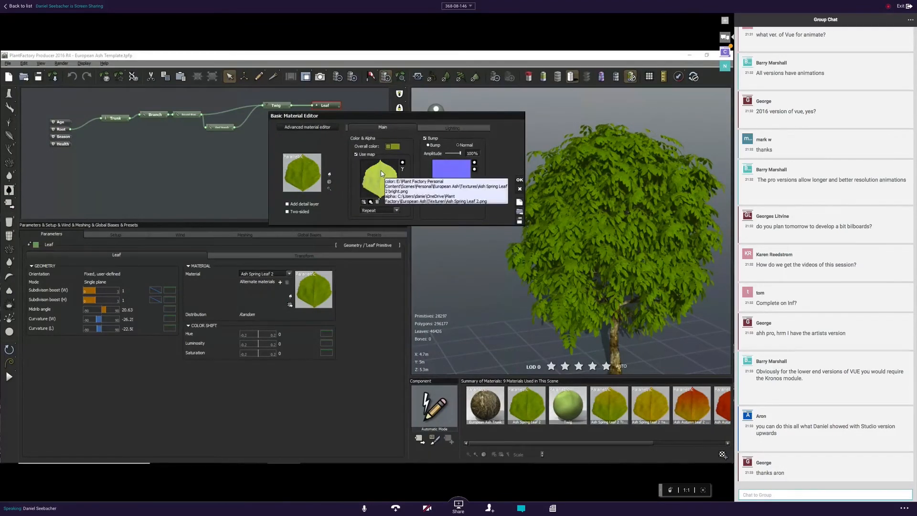
{"action": "left_click", "coordinate": [313, 125]}
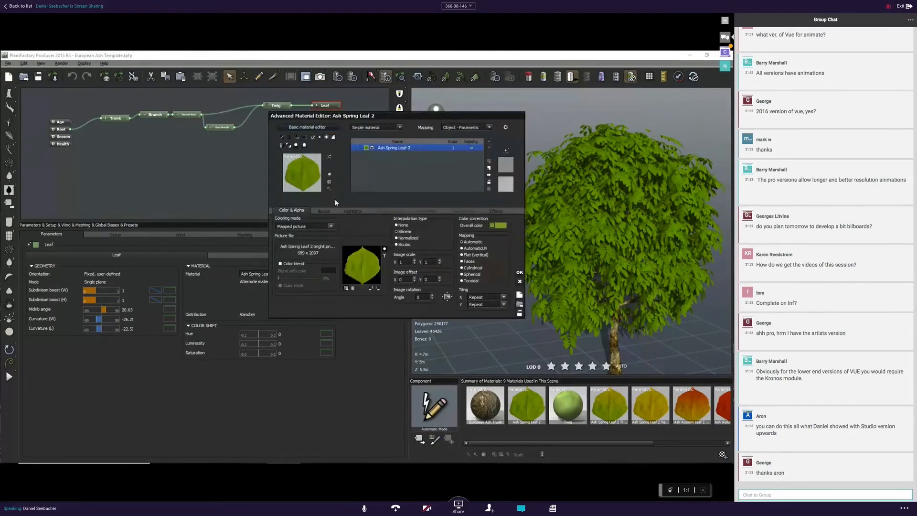
{"action": "left_click", "coordinate": [359, 211]}
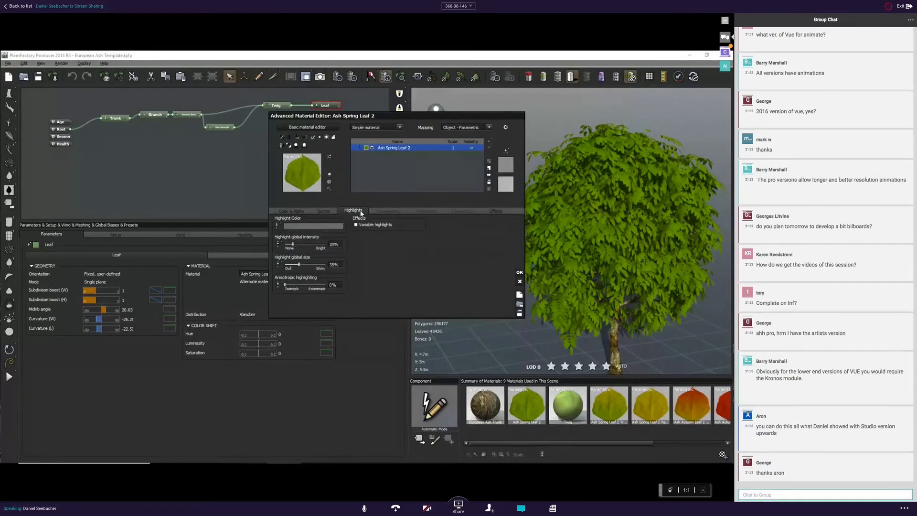
{"action": "left_click", "coordinate": [293, 210]}
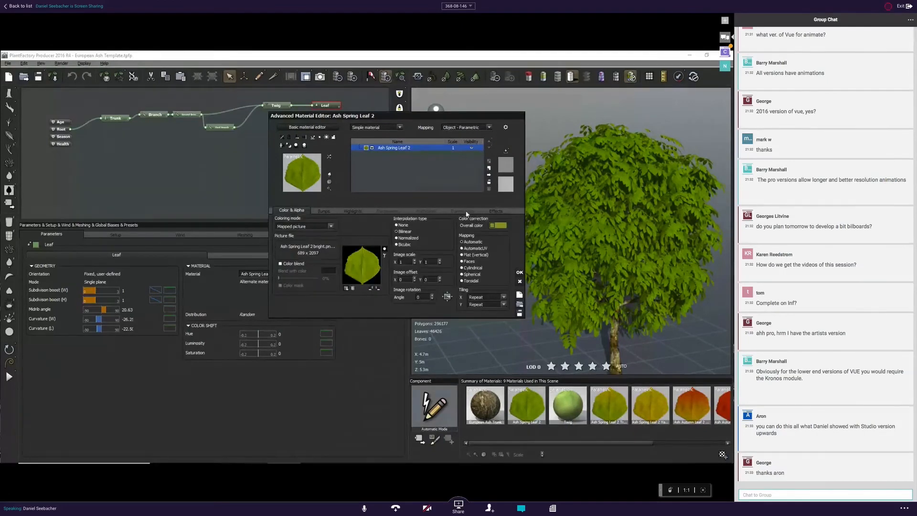
{"action": "left_click", "coordinate": [388, 211]}
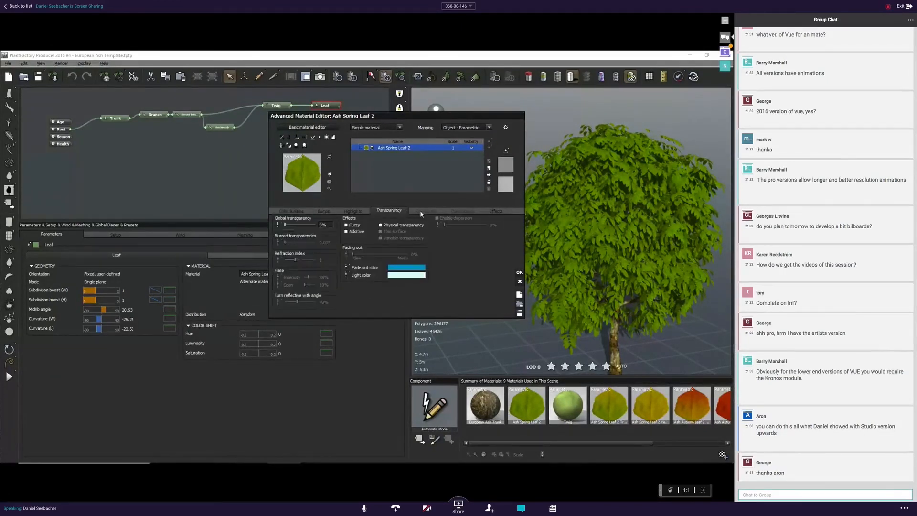
{"action": "left_click", "coordinate": [285, 210]}
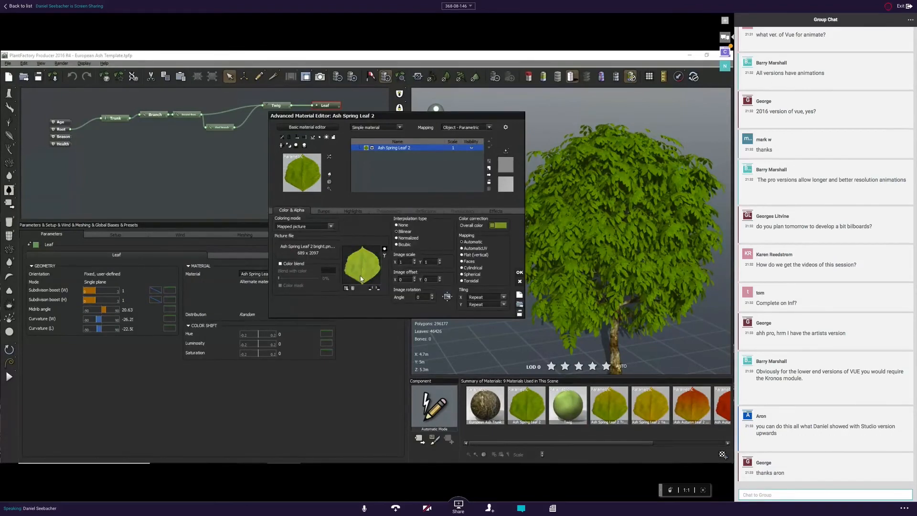
Open the leaf picture map's function graph from the material editor.
{"action": "left_click_drag", "start_coordinate": [360, 279], "coordinate": [430, 296]}
{"action": "right_click", "coordinate": [433, 275]}
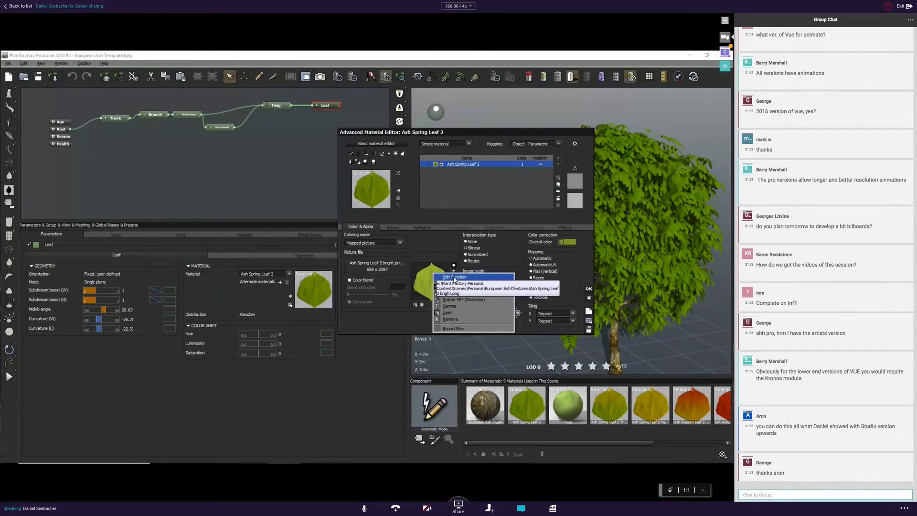
{"action": "left_click", "coordinate": [454, 278]}
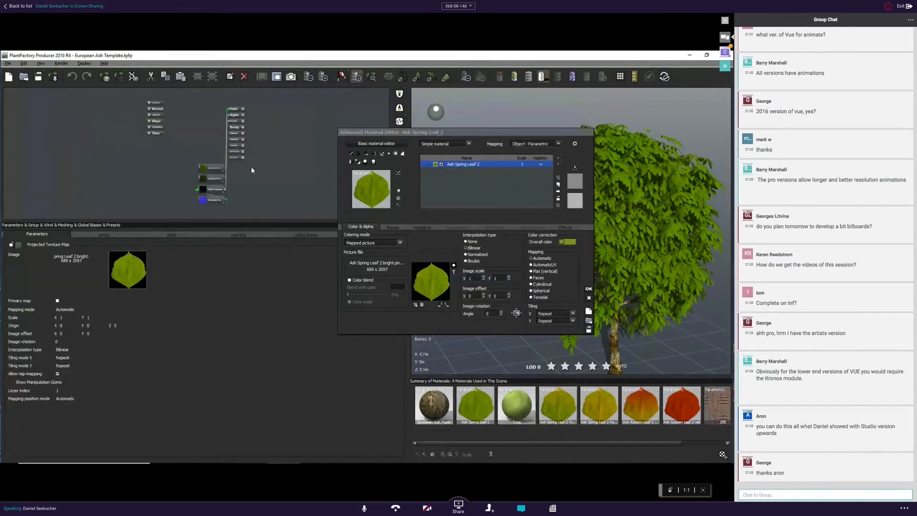
Arrange the texture nodes beside the Color, Alpha and Bump outputs and clear the selection.
{"action": "left_click", "coordinate": [237, 110]}
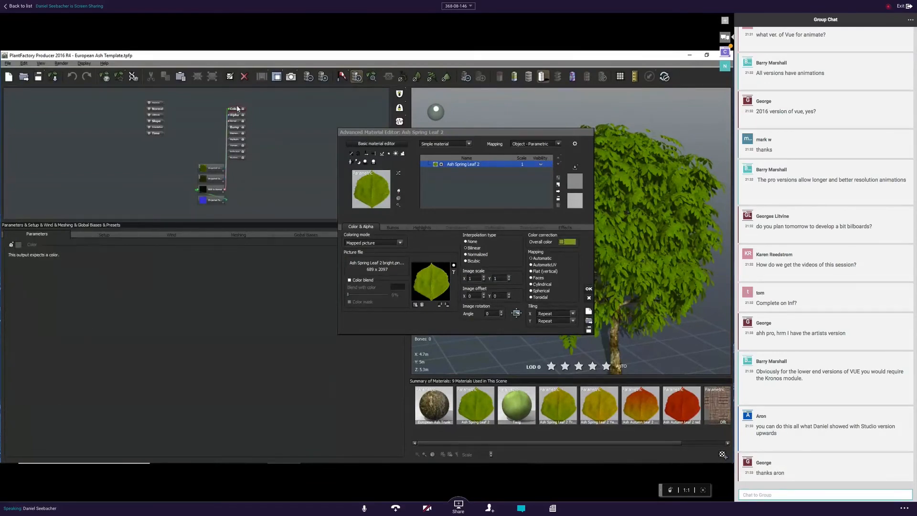
{"action": "left_click_drag", "start_coordinate": [237, 109], "coordinate": [308, 108]}
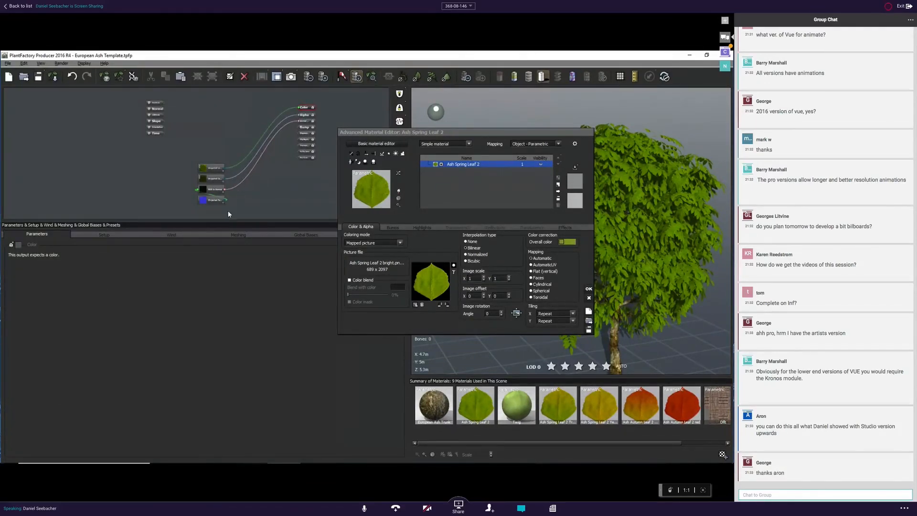
{"action": "left_click_drag", "start_coordinate": [226, 211], "coordinate": [195, 108]}
{"action": "left_click", "coordinate": [219, 151]}
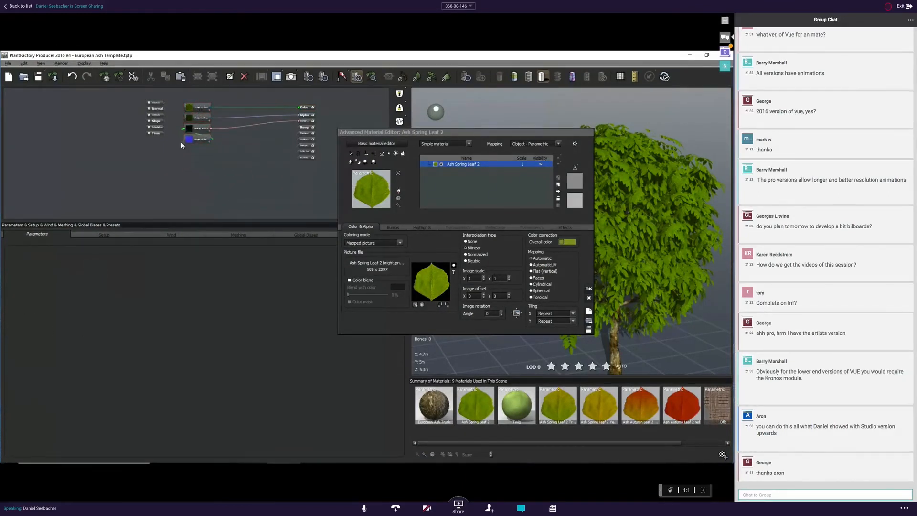
{"action": "scroll", "coordinate": [220, 151], "scroll_direction": "up", "scroll_amount": 2}
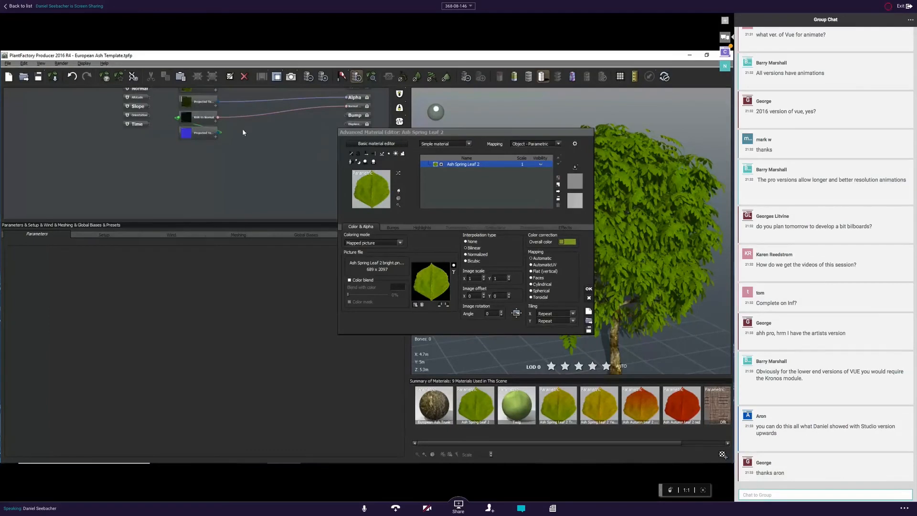
{"action": "left_click_drag", "start_coordinate": [196, 124], "coordinate": [204, 108]}
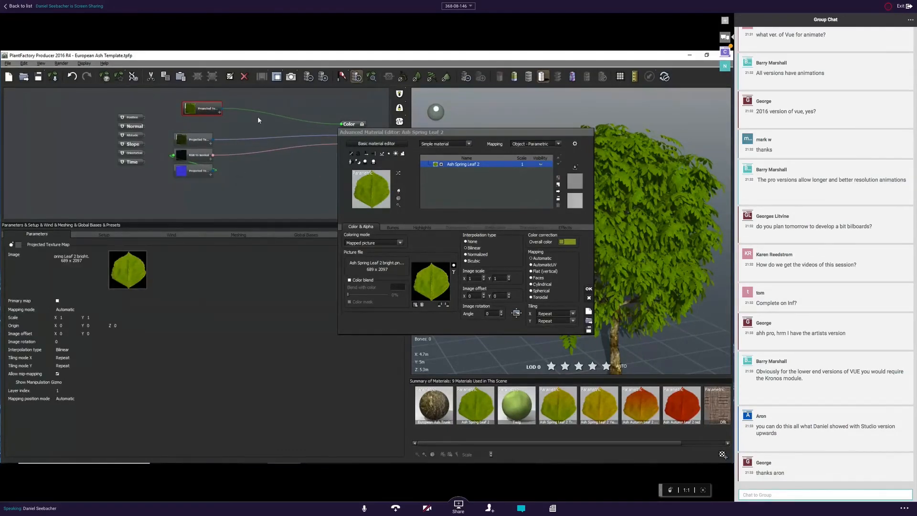
{"action": "left_click", "coordinate": [258, 117]}
Insert an HLS Shift 2.0 node between the Projected Texture and the Color output.
{"action": "right_click", "coordinate": [258, 119]}
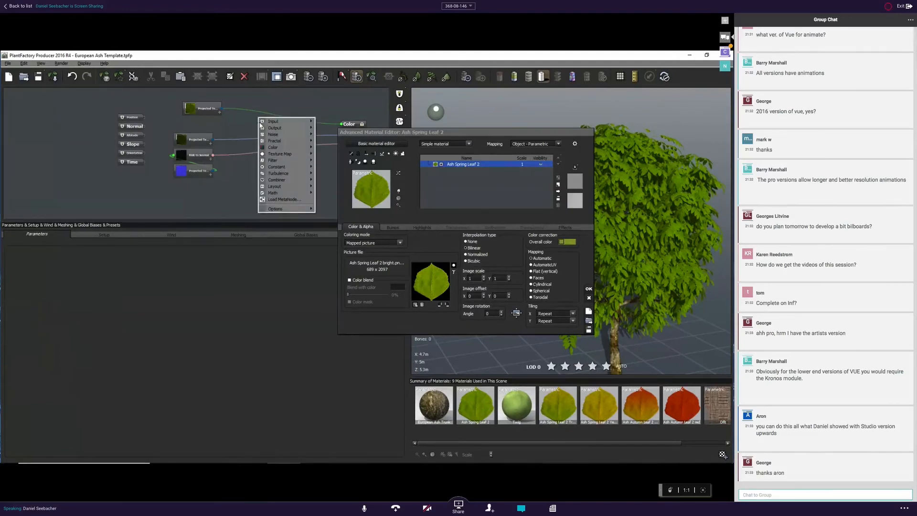
{"action": "mouse_move", "coordinate": [271, 150]}
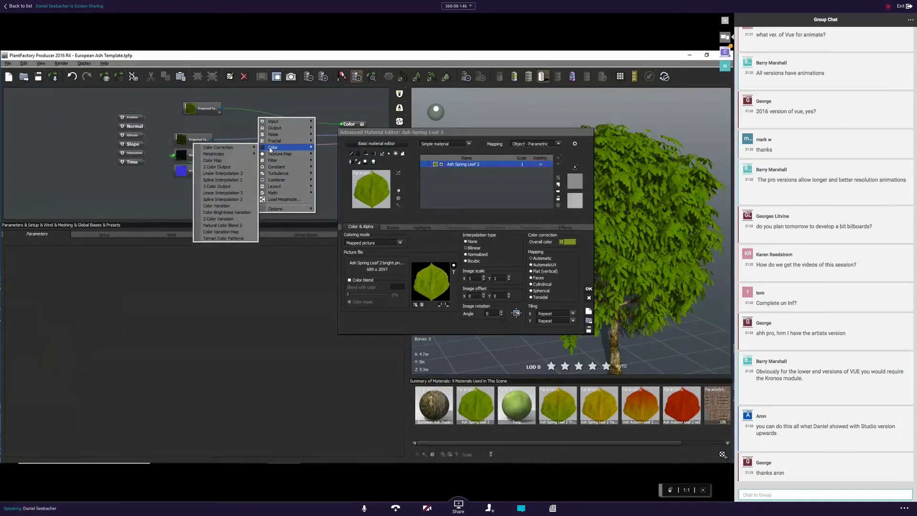
{"action": "mouse_move", "coordinate": [230, 147]}
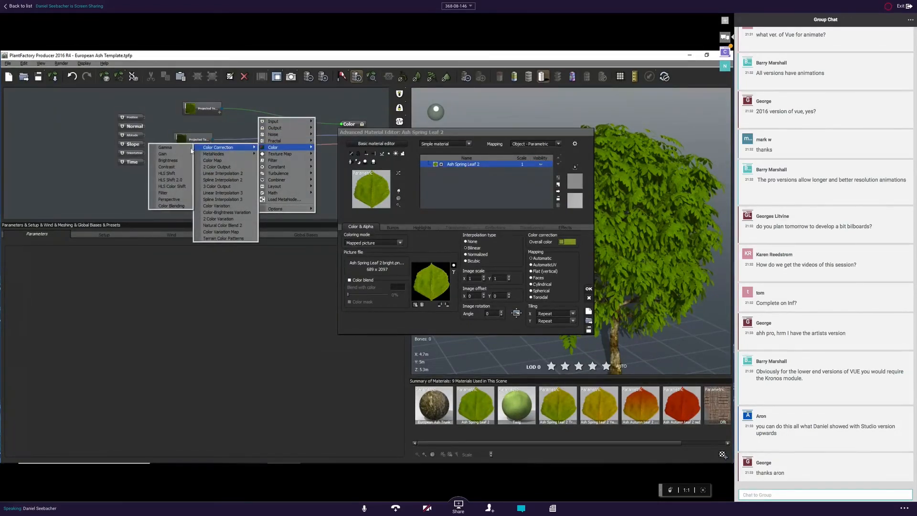
{"action": "left_click", "coordinate": [183, 180]}
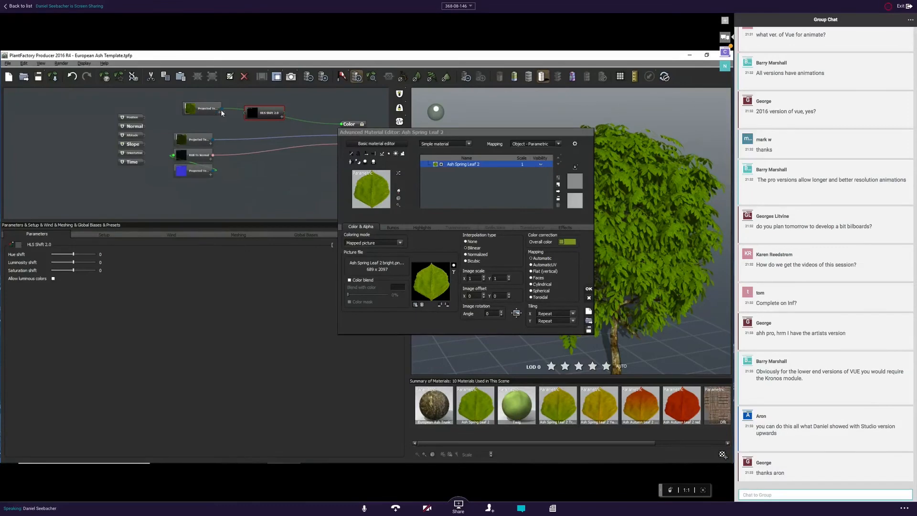
{"action": "left_click_drag", "start_coordinate": [220, 108], "coordinate": [242, 113]}
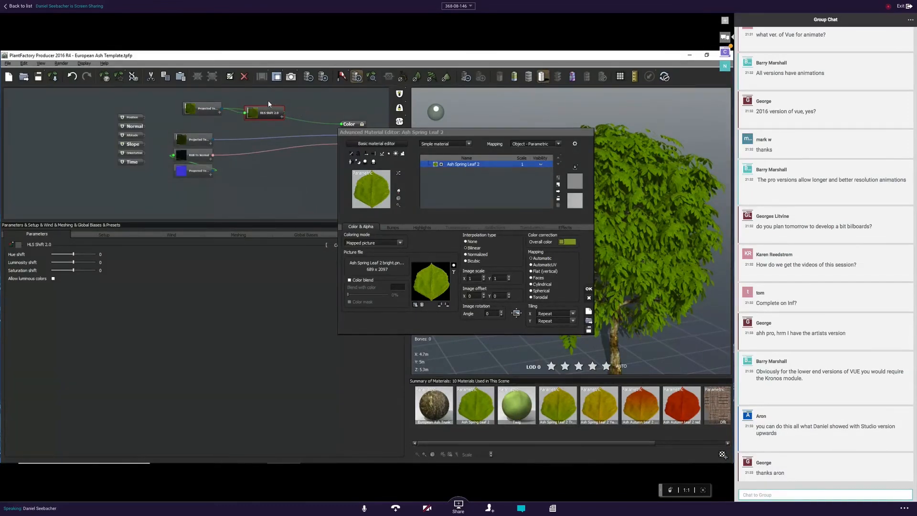
{"action": "middle_click_drag", "start_coordinate": [332, 124], "coordinate": [285, 115]}
{"action": "mouse_move", "coordinate": [296, 116]}
{"action": "left_mouse_down"}
{"action": "mouse_move", "coordinate": [261, 101]}
{"action": "mouse_move", "coordinate": [288, 119]}
{"action": "left_mouse_up"}
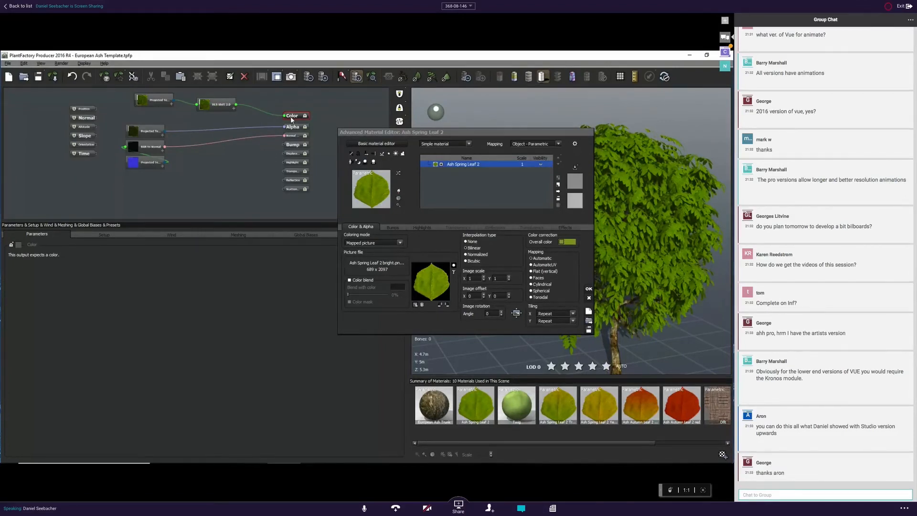
Test the HLS Shift hue toward red and teal, then settle it at 0.017241.
{"action": "left_click", "coordinate": [207, 107]}
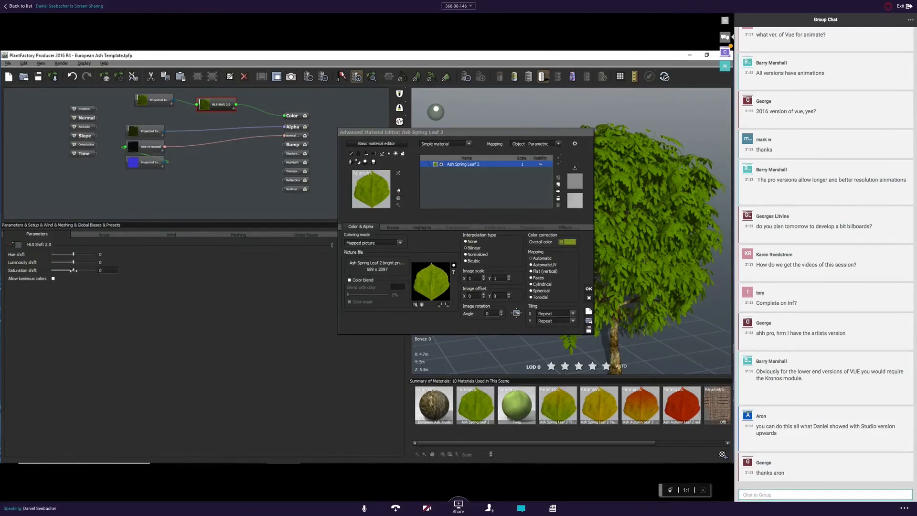
{"action": "left_click_drag", "start_coordinate": [73, 254], "coordinate": [64, 253]}
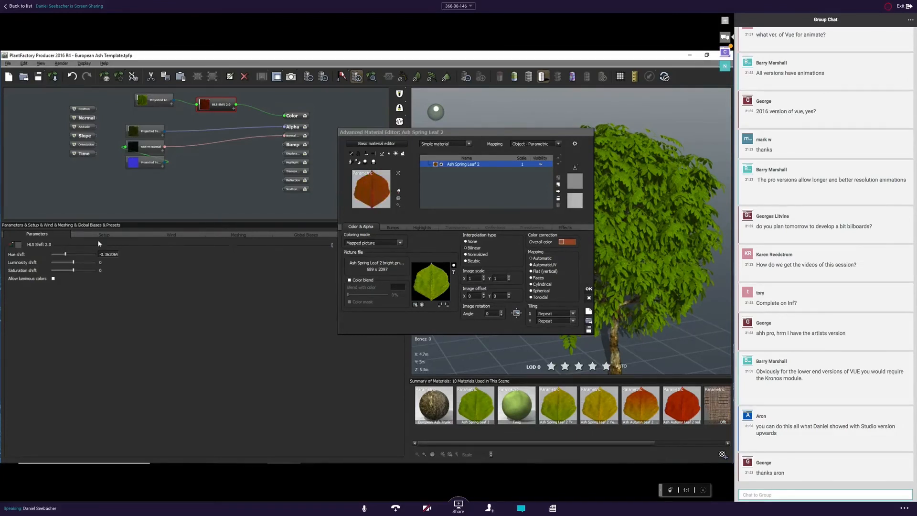
{"action": "left_click_drag", "start_coordinate": [65, 254], "coordinate": [82, 254]}
{"action": "left_click_drag", "start_coordinate": [430, 138], "coordinate": [350, 134]}
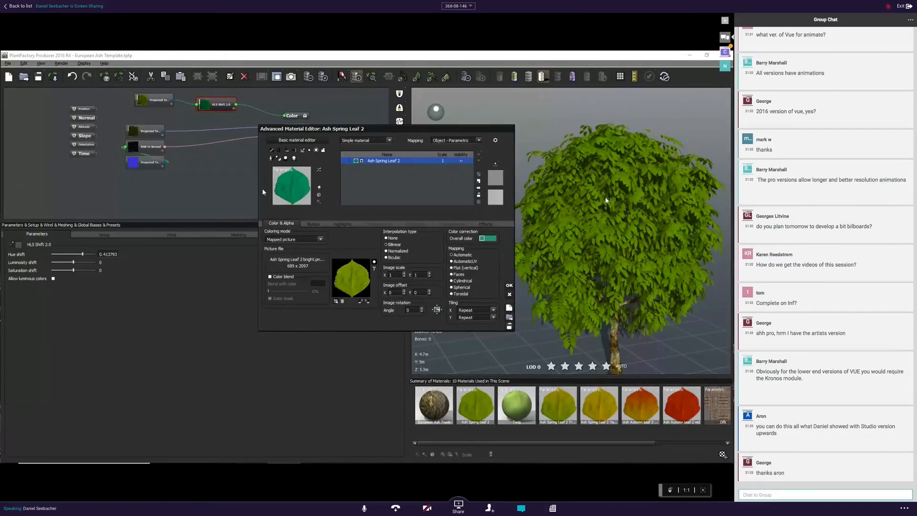
{"action": "left_click_drag", "start_coordinate": [82, 254], "coordinate": [73, 254]}
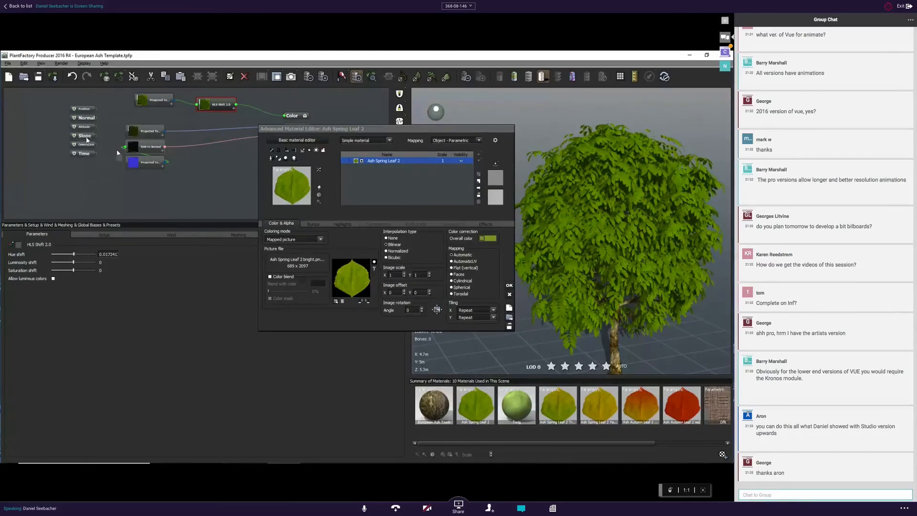
Add an Object Specific input node that reads the Season parameter.
{"action": "right_click", "coordinate": [81, 160]}
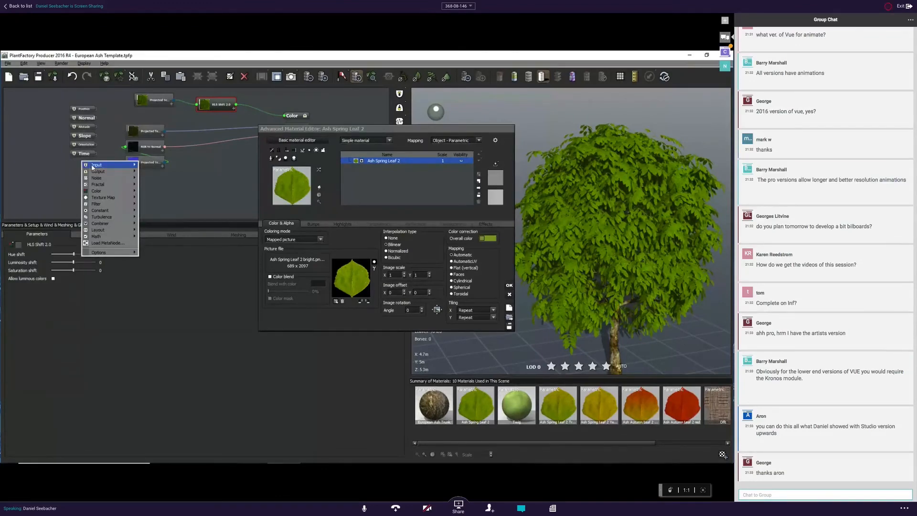
{"action": "mouse_move", "coordinate": [92, 166]}
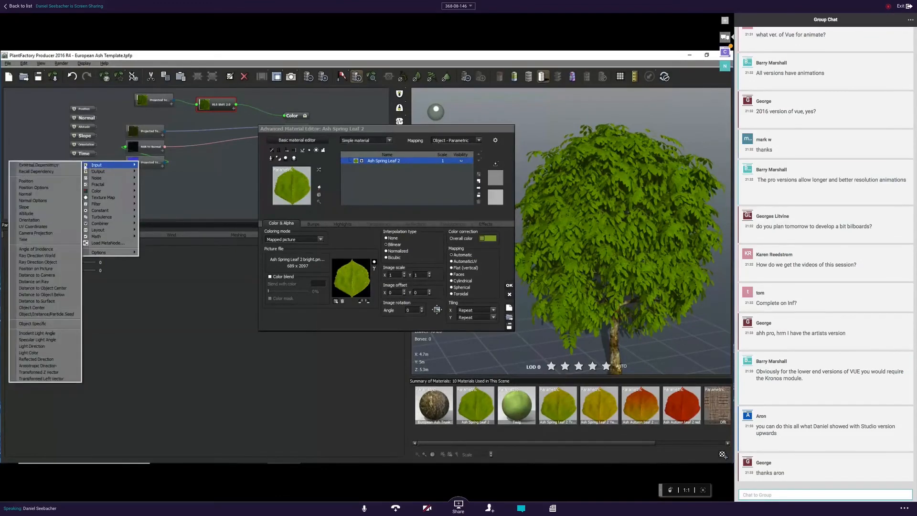
{"action": "left_click", "coordinate": [43, 325]}
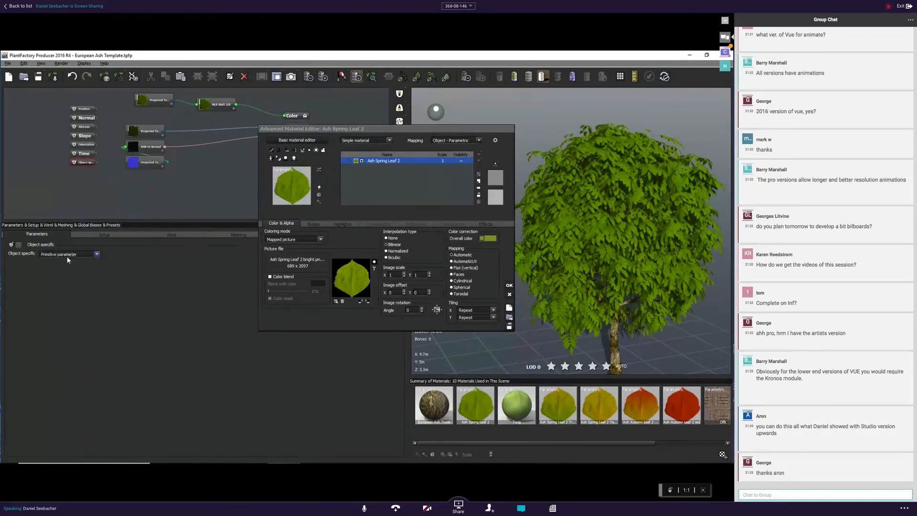
{"action": "left_click", "coordinate": [97, 255]}
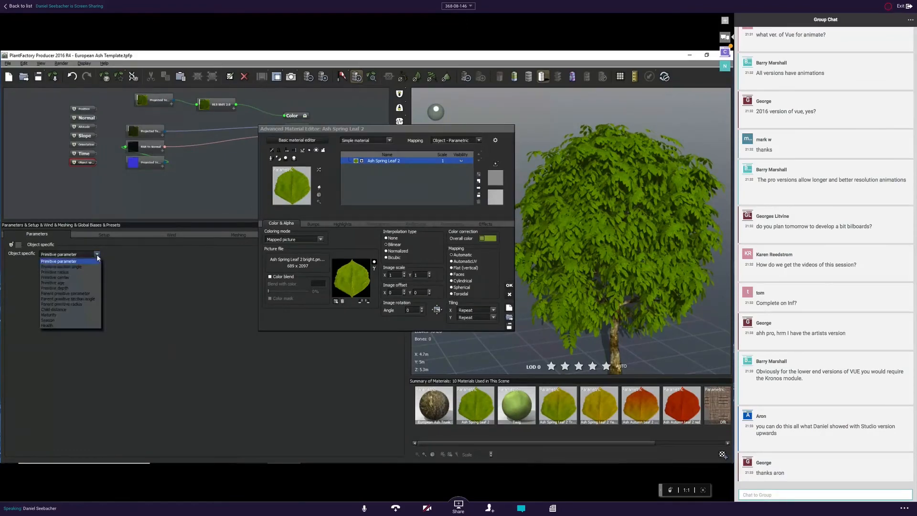
{"action": "left_click", "coordinate": [62, 320]}
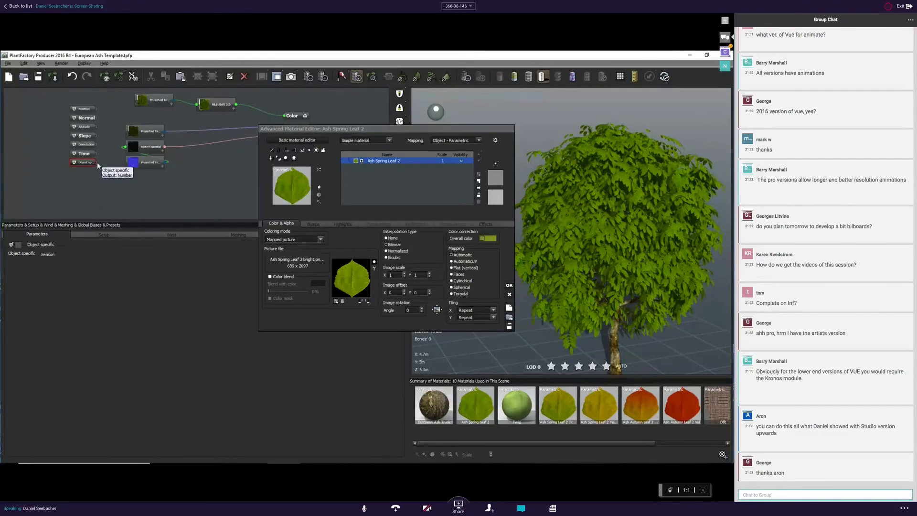
Expand the HLS Shift ports and wire the Season input into Hue shift.
{"action": "left_click", "coordinate": [235, 112]}
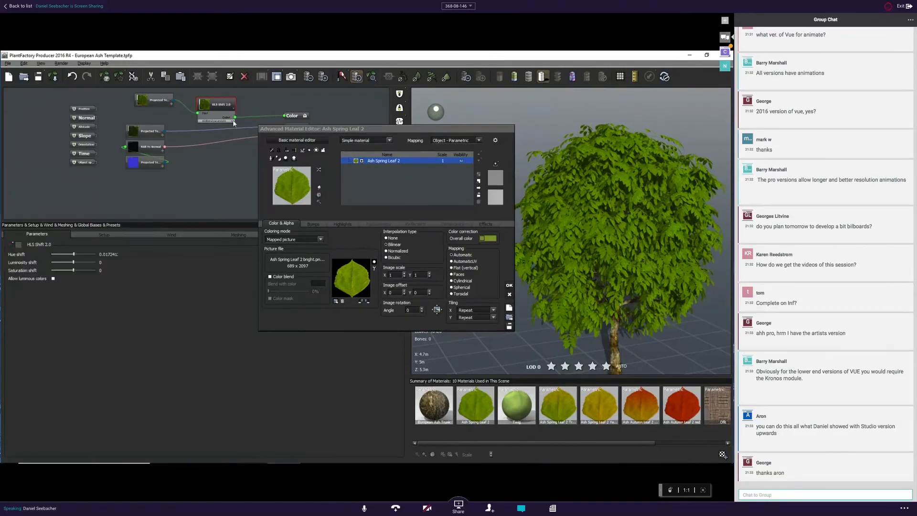
{"action": "left_click", "coordinate": [232, 121]}
{"action": "left_click_drag", "start_coordinate": [97, 162], "coordinate": [198, 122]}
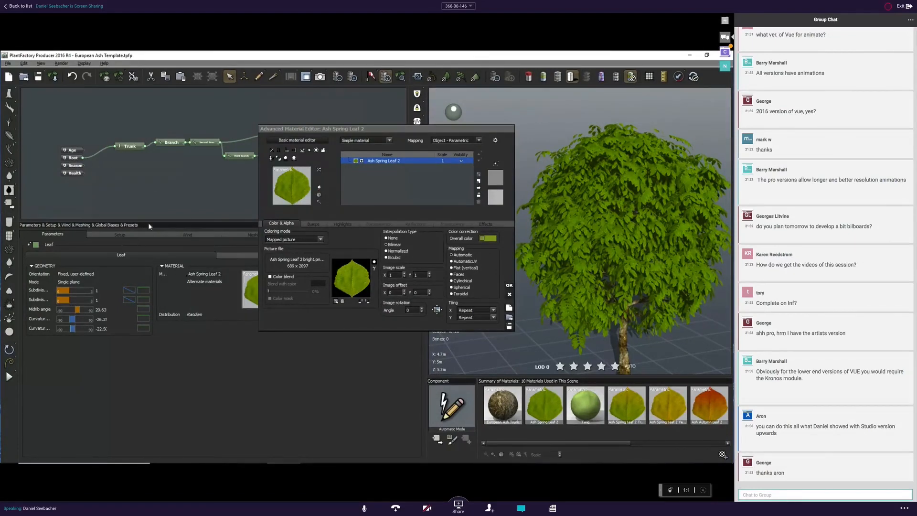
Add a Filter node to the plant graph and link it to the Season input.
{"action": "right_click", "coordinate": [121, 172]}
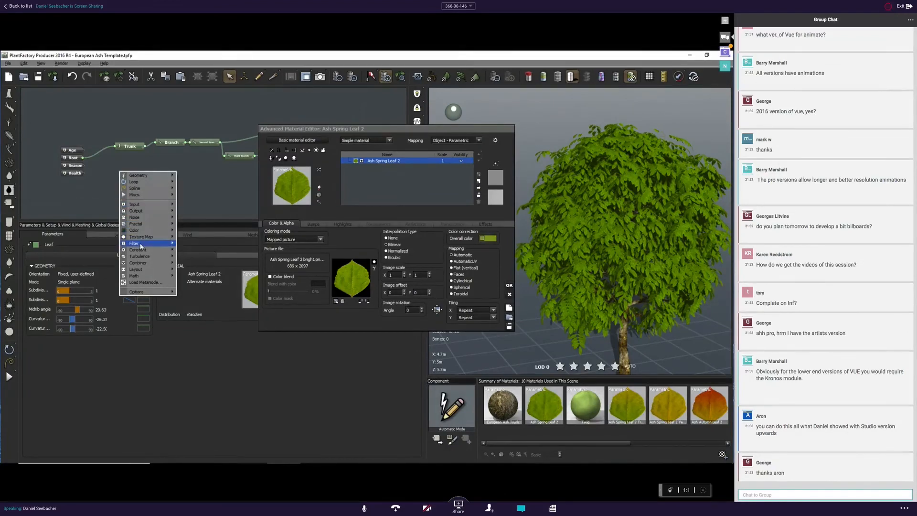
{"action": "mouse_move", "coordinate": [141, 246]}
{"action": "left_click", "coordinate": [85, 270]}
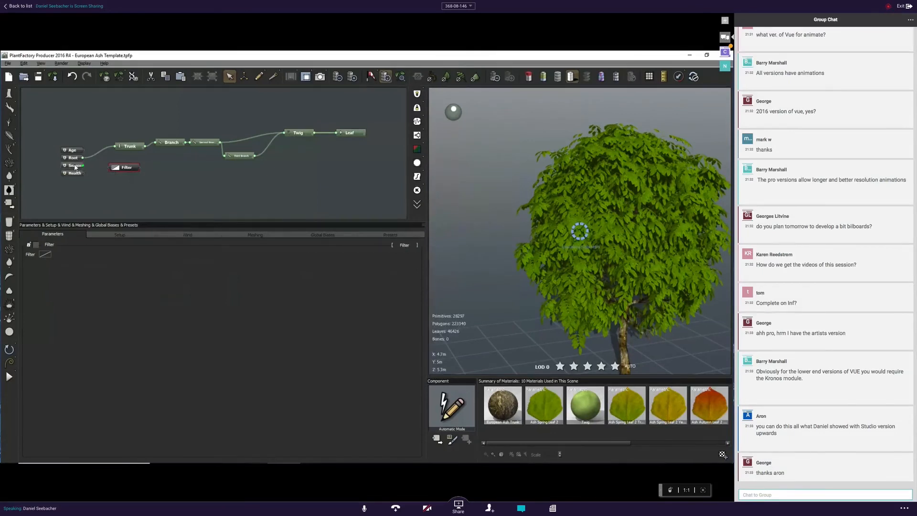
{"action": "mouse_move", "coordinate": [111, 168]}
{"action": "left_mouse_down"}
{"action": "mouse_move", "coordinate": [82, 168]}
{"action": "mouse_move", "coordinate": [101, 181]}
{"action": "left_mouse_up"}
Raise Season in Setup from 54% to 69% and open Render Options.
{"action": "left_click", "coordinate": [125, 234]}
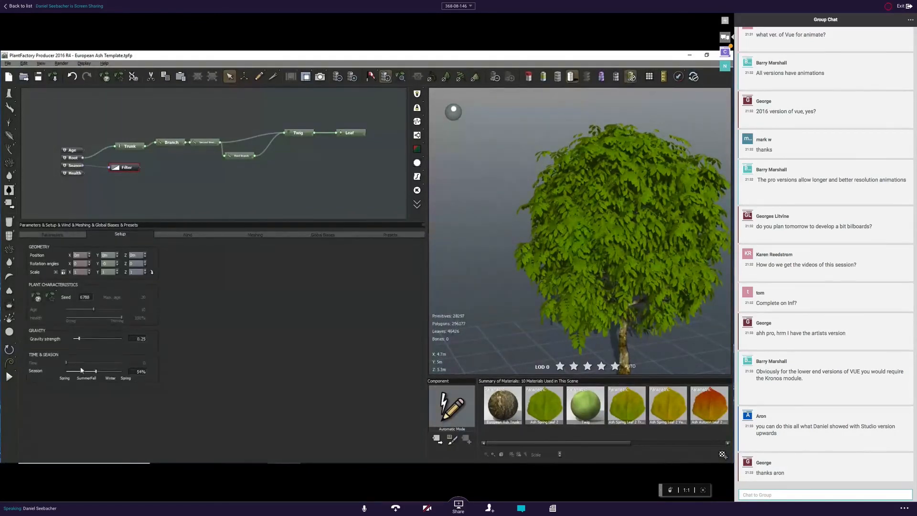
{"action": "left_click_drag", "start_coordinate": [93, 372], "coordinate": [102, 375]}
{"action": "left_click", "coordinate": [319, 77]}
Run a Preview-quality test render at 69% Season, stopping early and closing the display.
{"action": "left_click", "coordinate": [163, 152]}
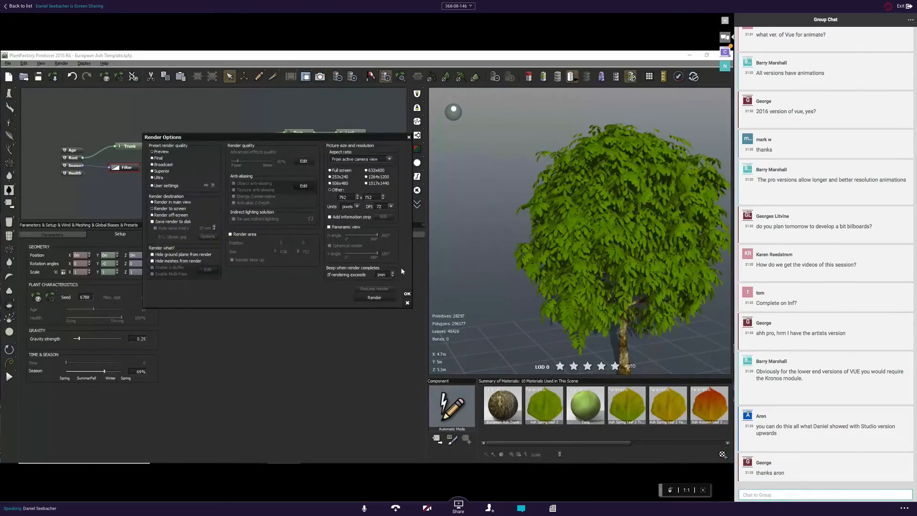
{"action": "left_click", "coordinate": [376, 298]}
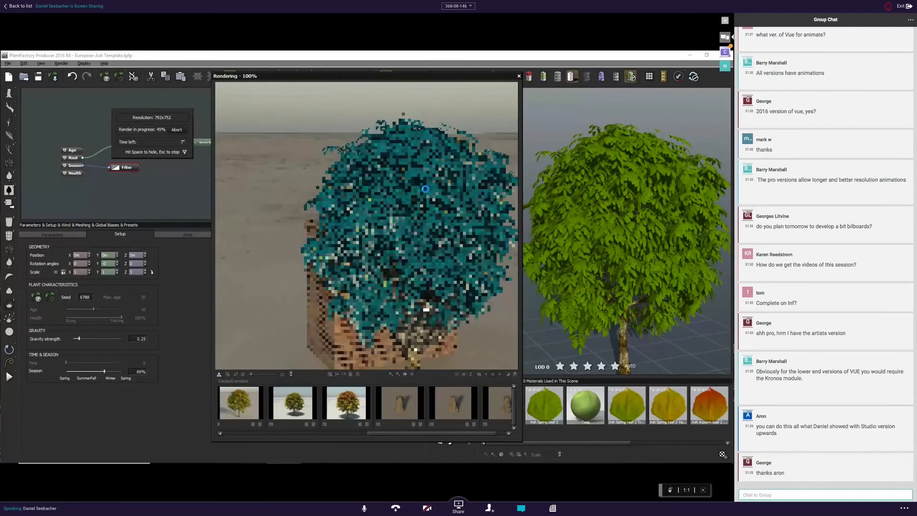
{"action": "key", "text": "Escape"}
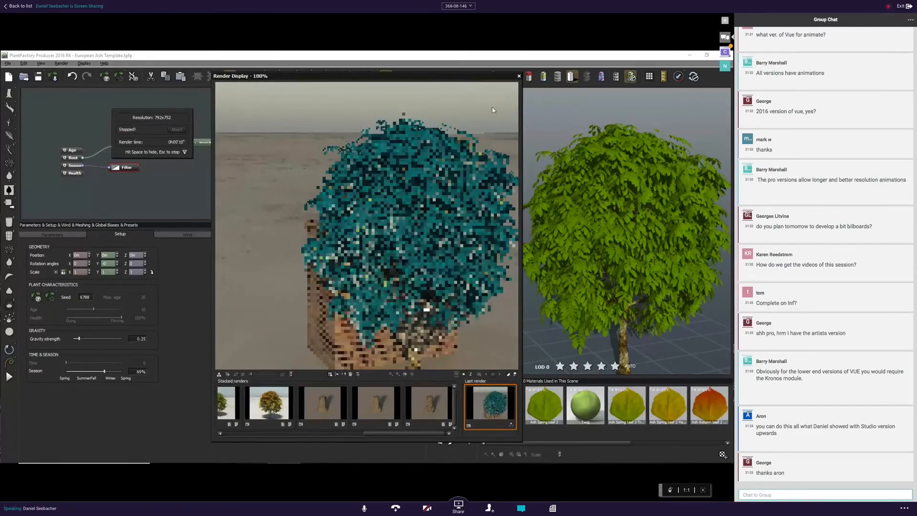
{"action": "left_click", "coordinate": [519, 76]}
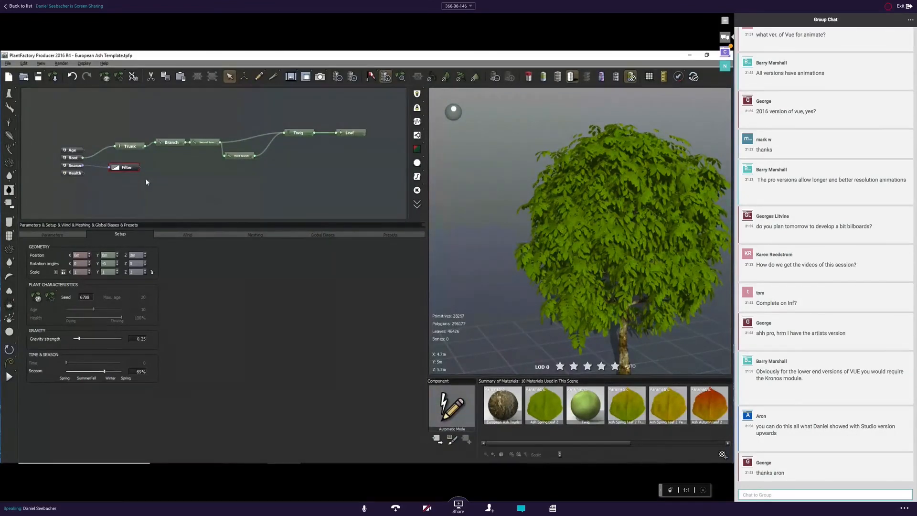
Lower Season to 26% and run another short test render showing green leaves.
{"action": "left_click_drag", "start_coordinate": [103, 373], "coordinate": [80, 374]}
{"action": "left_click", "coordinate": [320, 76]}
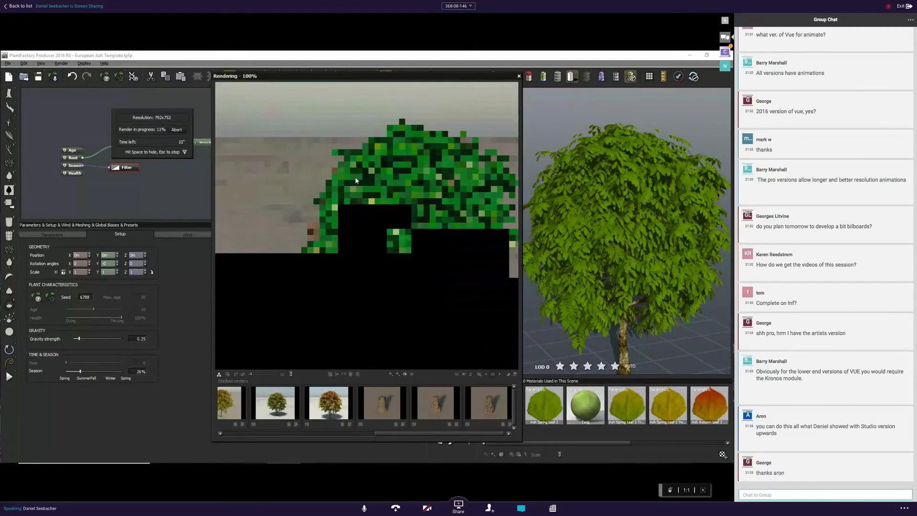
{"action": "key", "text": "Escape"}
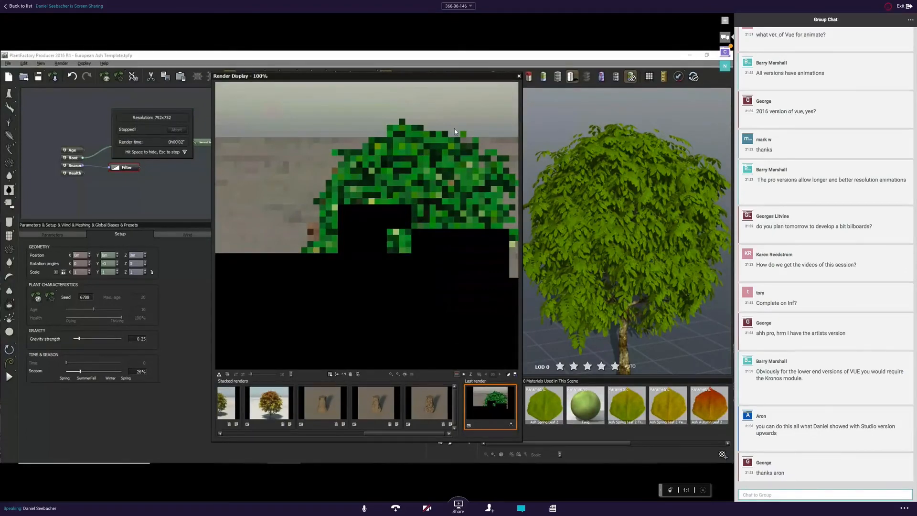
{"action": "left_click", "coordinate": [519, 76]}
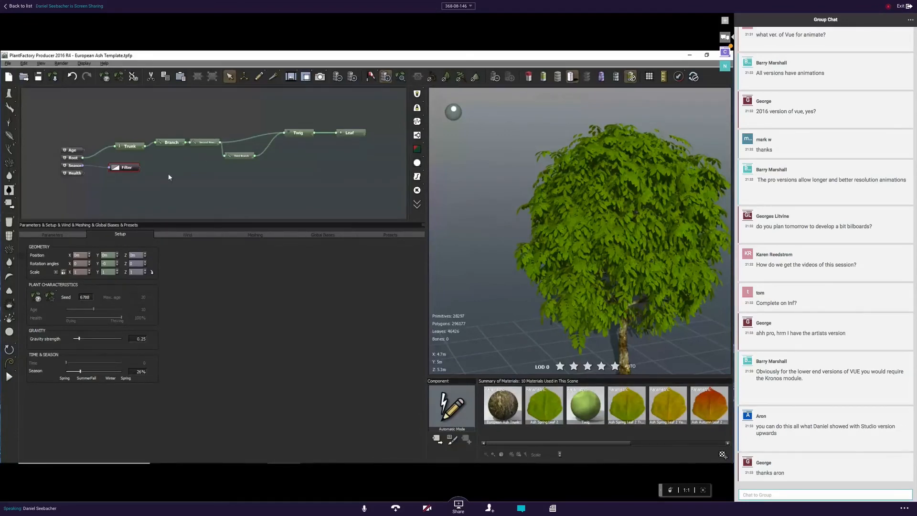
{"action": "left_click", "coordinate": [126, 161]}
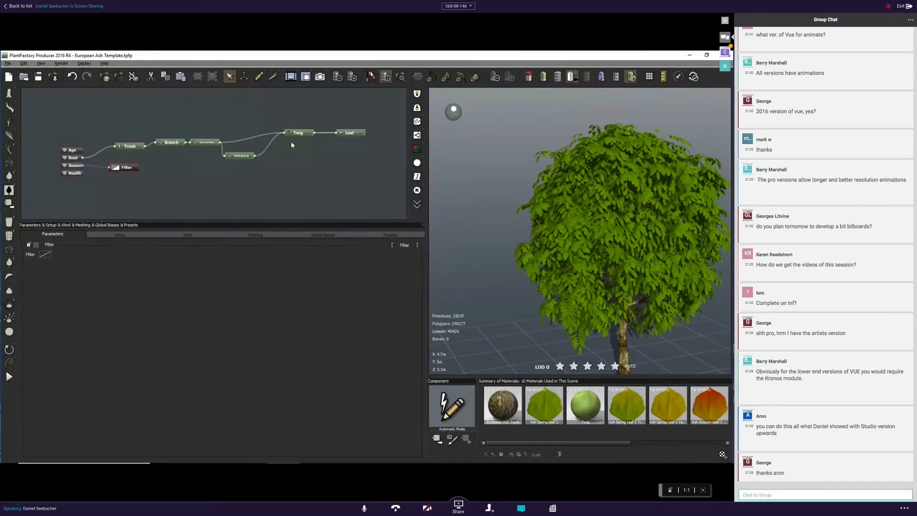
{"action": "left_click", "coordinate": [352, 136]}
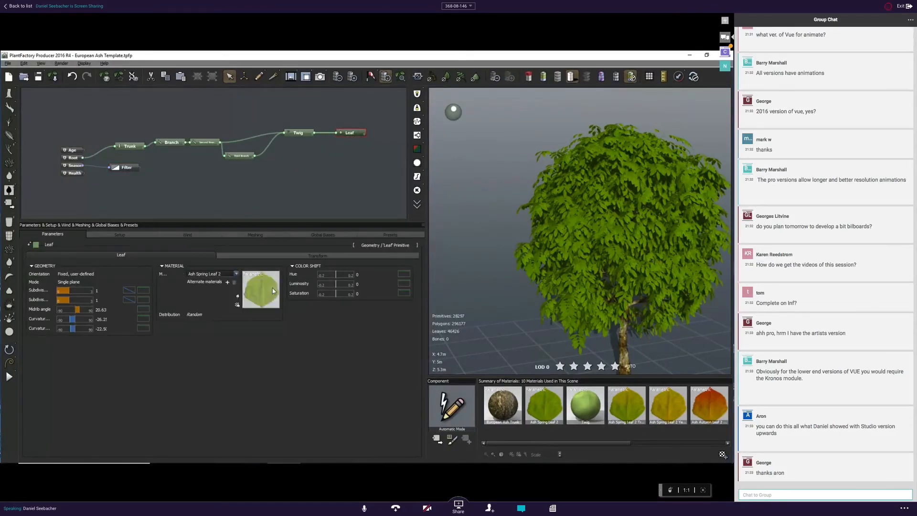
{"action": "left_click", "coordinate": [400, 76]}
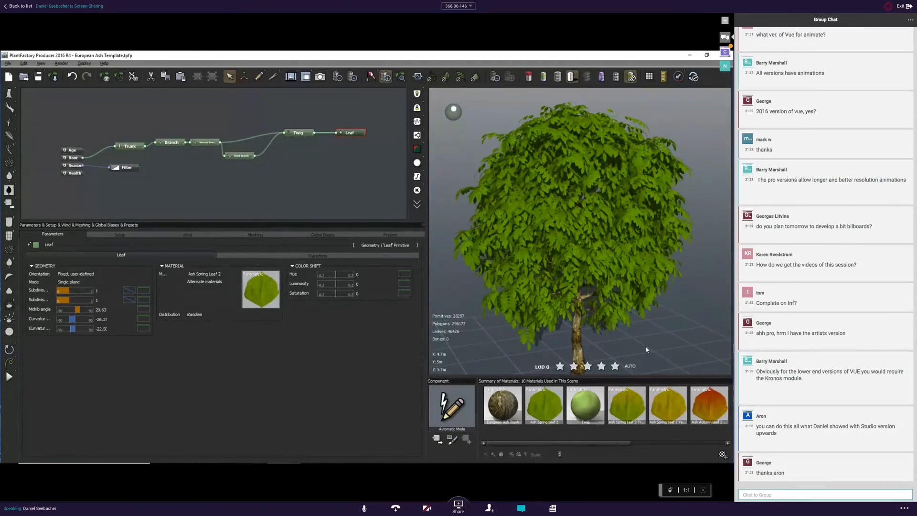
{"action": "mouse_move", "coordinate": [245, 281]}
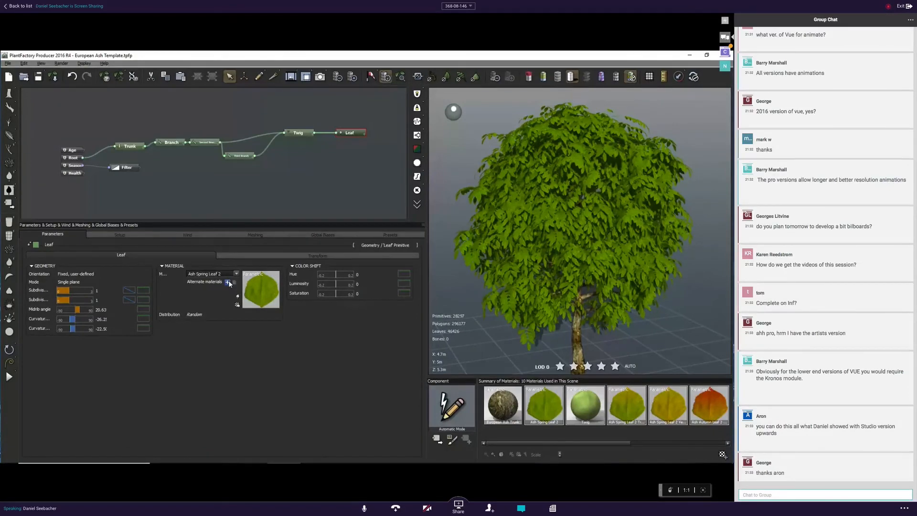
Add Ash Spring Leaf 2 Transition and Ash Spring Leaf 2 Yellow as alternate leaf materials.
{"action": "left_click", "coordinate": [229, 282]}
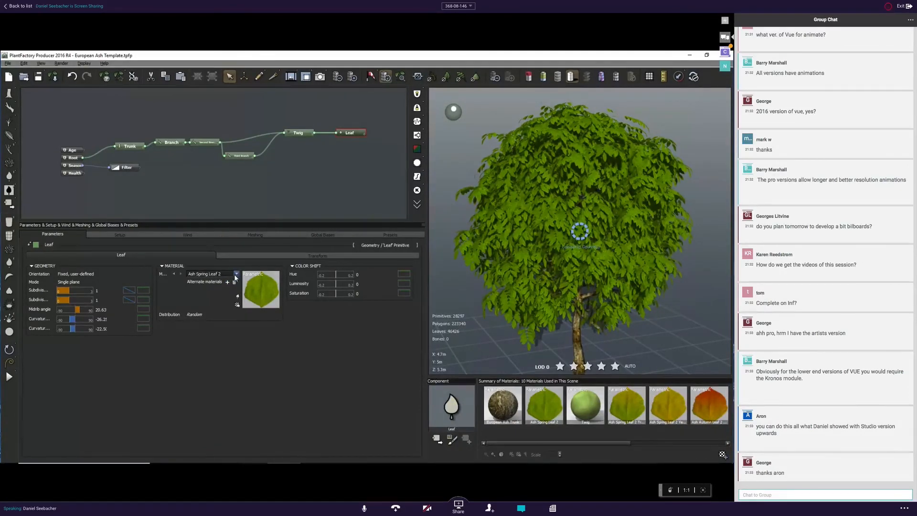
{"action": "left_click", "coordinate": [236, 274]}
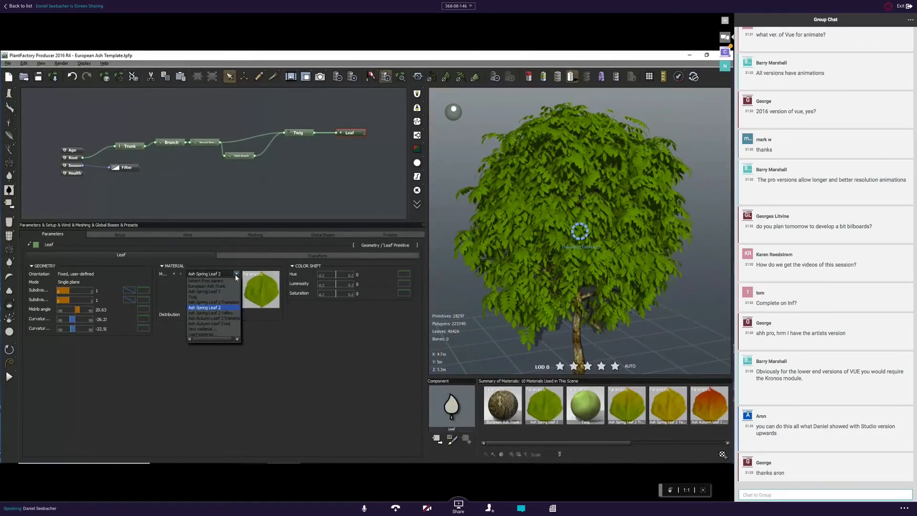
{"action": "left_click", "coordinate": [223, 301]}
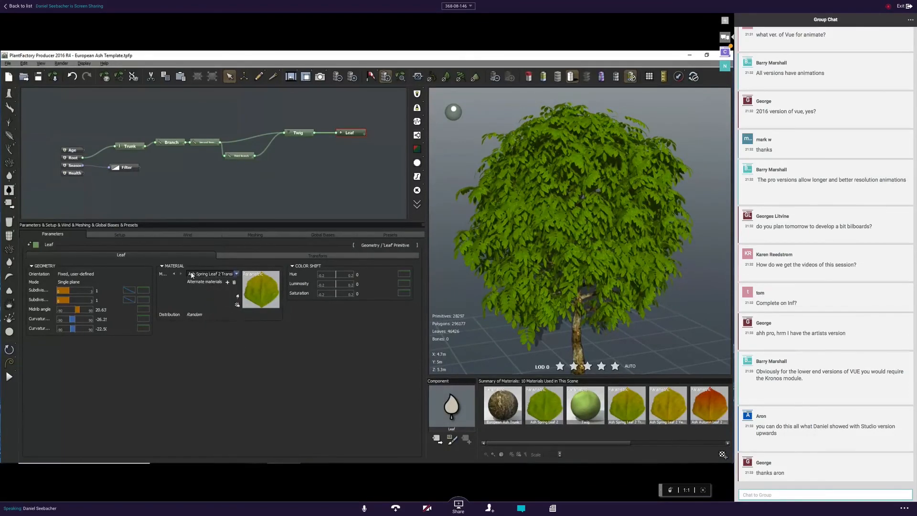
{"action": "left_click", "coordinate": [229, 284]}
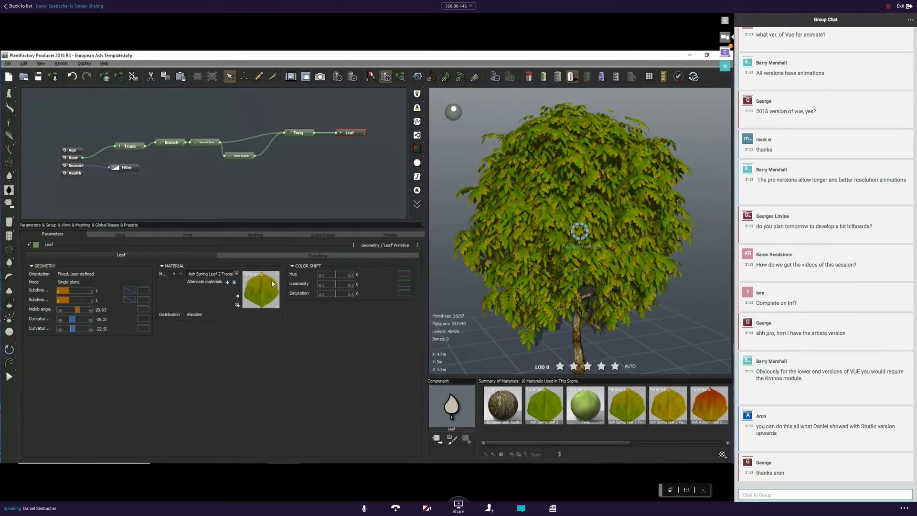
{"action": "left_click", "coordinate": [237, 274]}
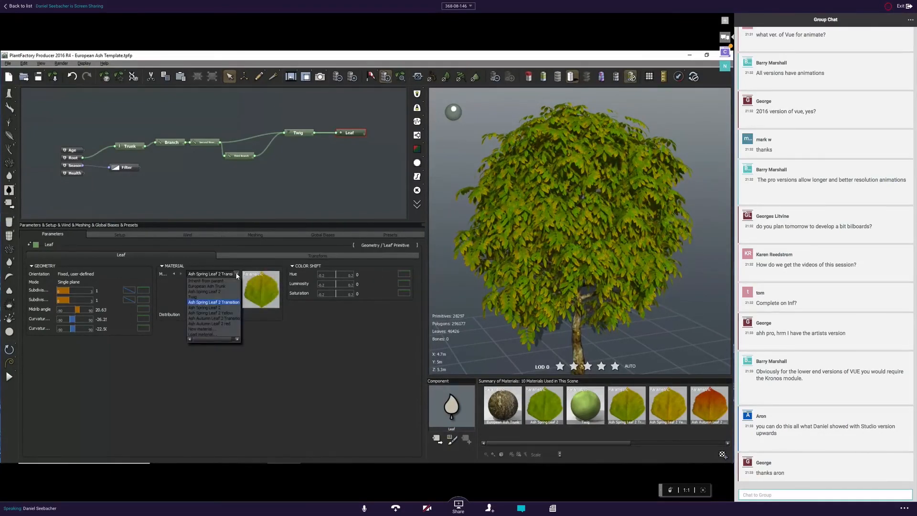
{"action": "left_click", "coordinate": [229, 313]}
Extend the alternates with Ash Autumn Leaf 2 Transition and Ash Autumn Leaf 2 red, then reframe the tree.
{"action": "left_click", "coordinate": [228, 282]}
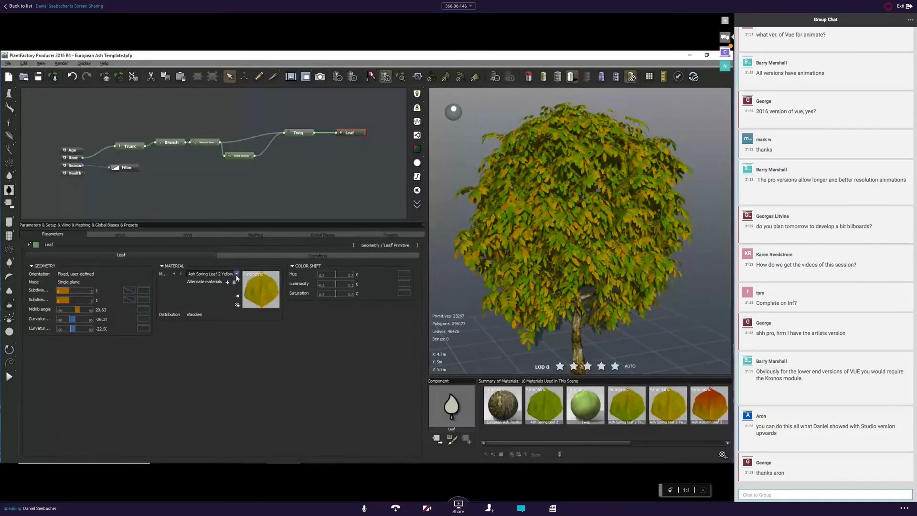
{"action": "left_click", "coordinate": [237, 275]}
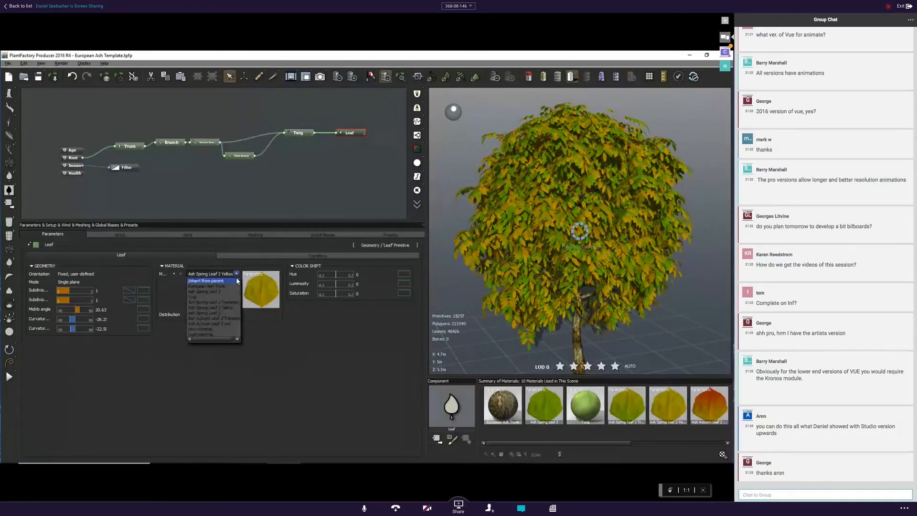
{"action": "left_click", "coordinate": [229, 318]}
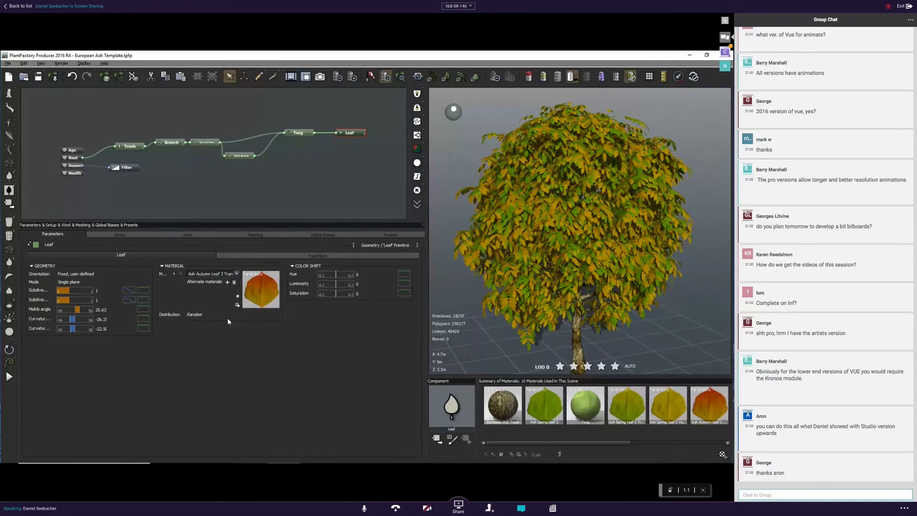
{"action": "left_click", "coordinate": [236, 274]}
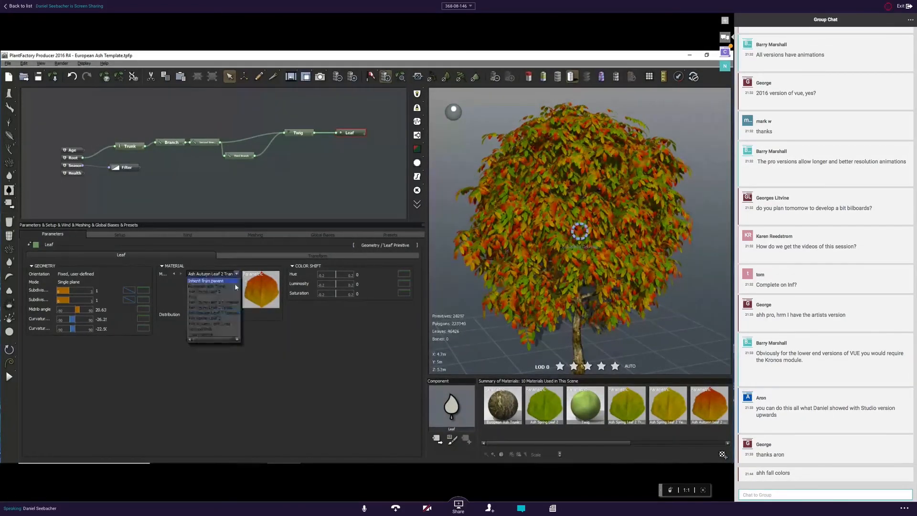
{"action": "left_click", "coordinate": [220, 322]}
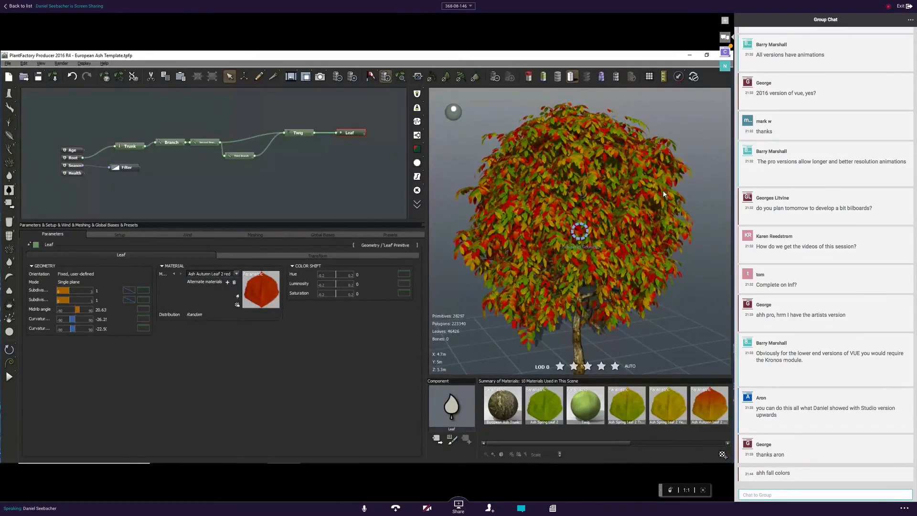
{"action": "right_click_drag", "start_coordinate": [657, 198], "coordinate": [593, 212]}
{"action": "left_click", "coordinate": [400, 76]}
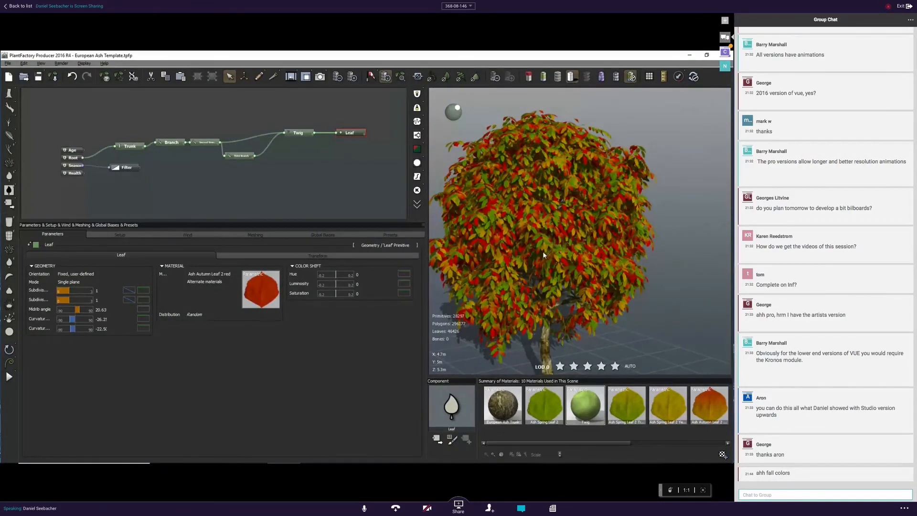
Orbit around the red-and-yellow ash, pan the node graph, and deselect the Leaf node.
{"action": "right_click_drag", "start_coordinate": [537, 267], "coordinate": [533, 242]}
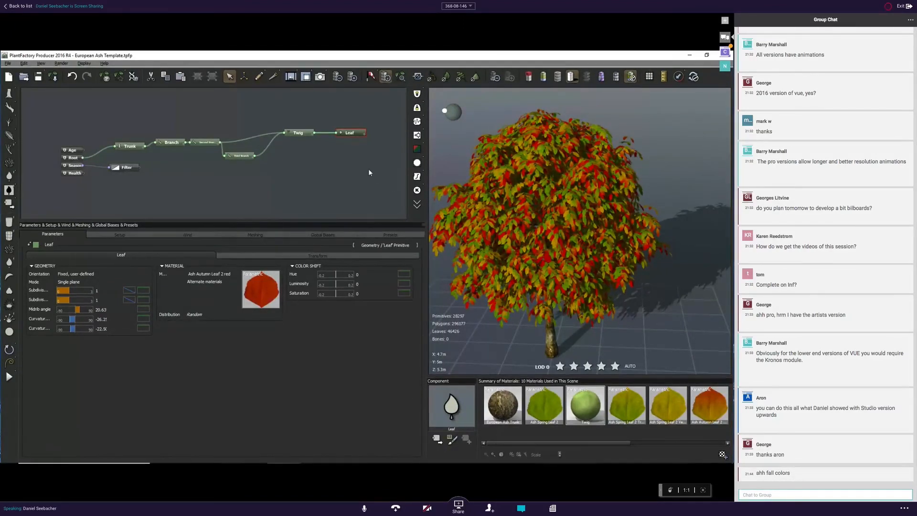
{"action": "middle_click_drag", "start_coordinate": [325, 165], "coordinate": [337, 147]}
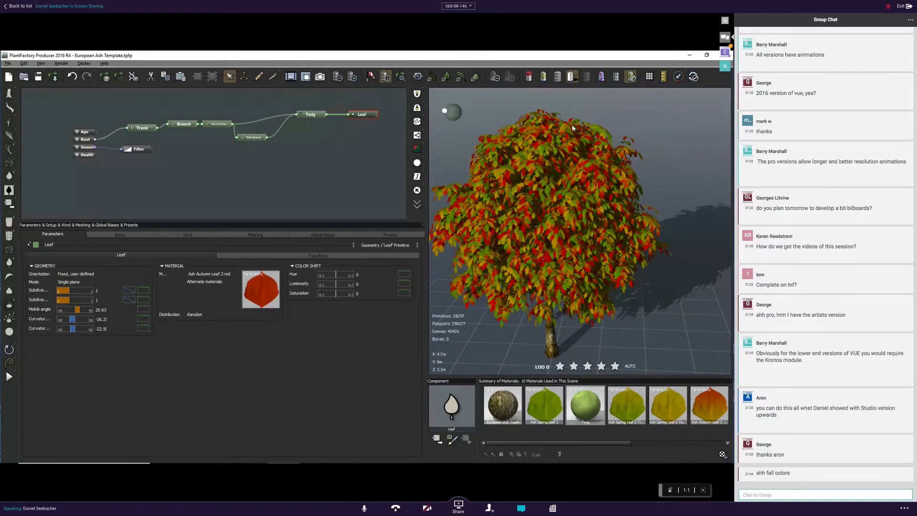
{"action": "right_click_drag", "start_coordinate": [572, 128], "coordinate": [525, 130]}
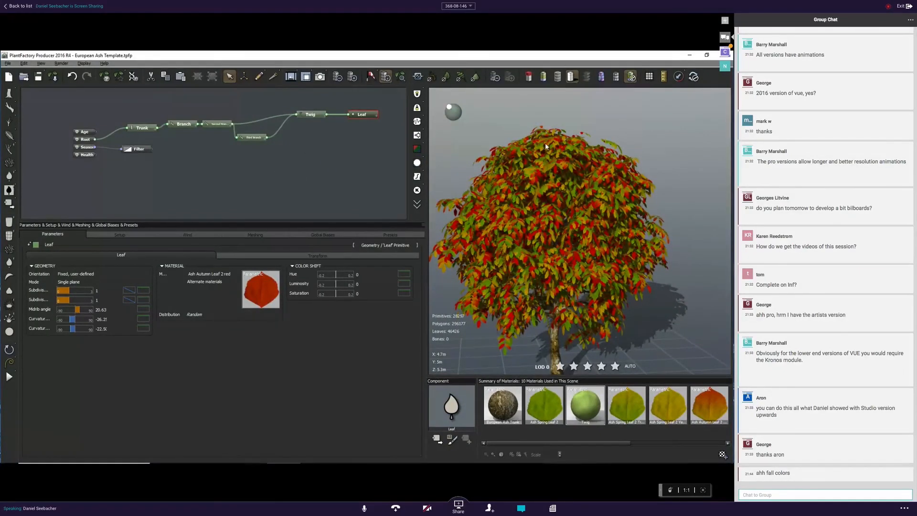
{"action": "left_click", "coordinate": [245, 145]}
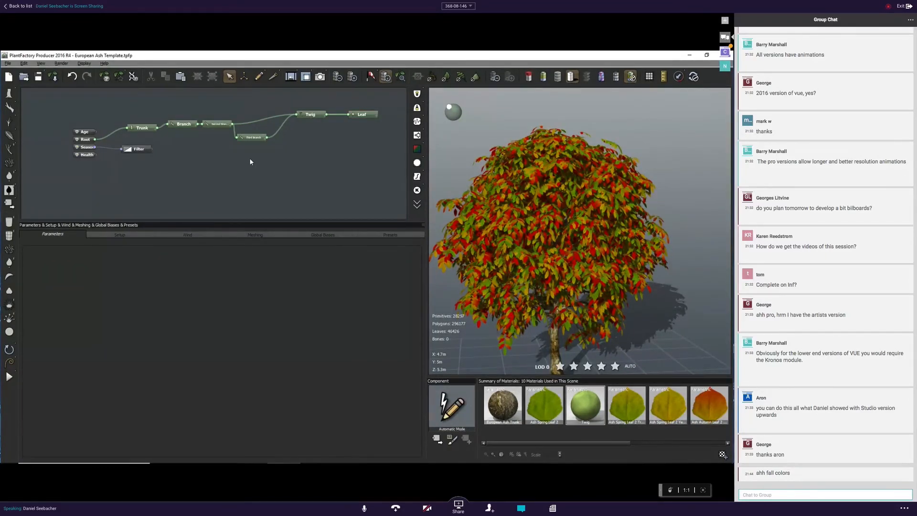
Add a Parent Parameters node to the graph from the right-click node list.
{"action": "right_click", "coordinate": [250, 162]}
{"action": "mouse_move", "coordinate": [278, 186]}
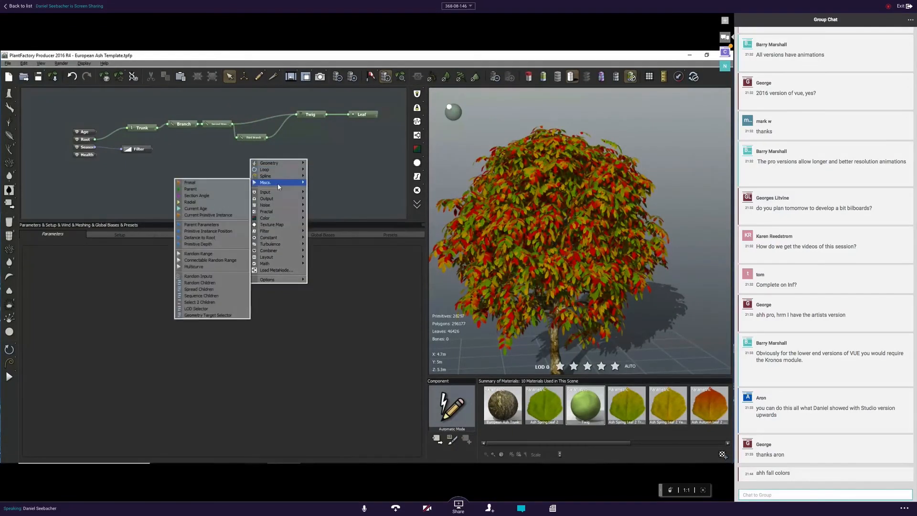
{"action": "left_click", "coordinate": [208, 225]}
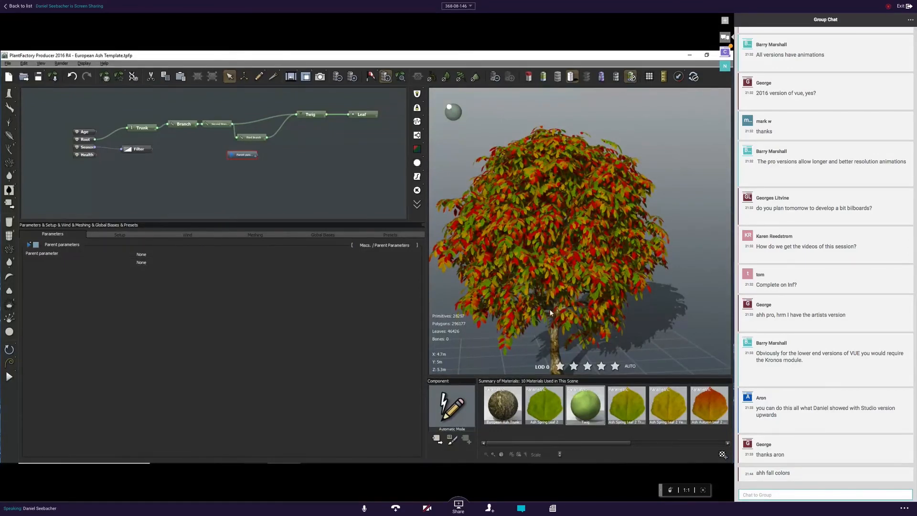
{"action": "right_click_drag", "start_coordinate": [550, 310], "coordinate": [574, 320]}
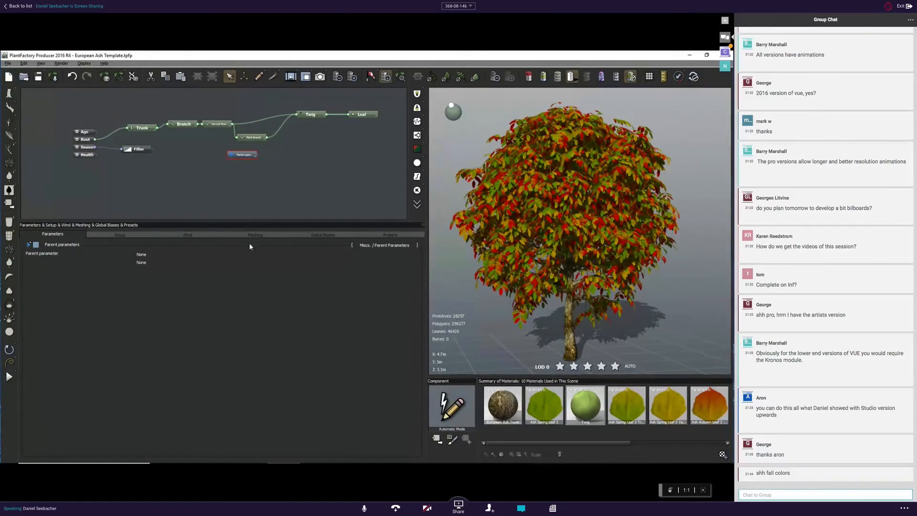
Set the Parent Parameters node to Trunk, Position on Primitive Instance, and wire it into the Leaf.
{"action": "left_click", "coordinate": [168, 261]}
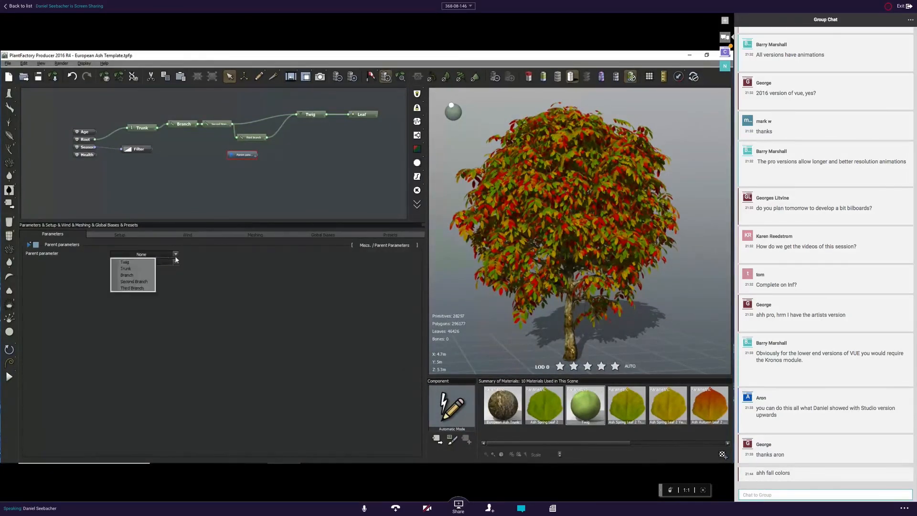
{"action": "left_click", "coordinate": [138, 269]}
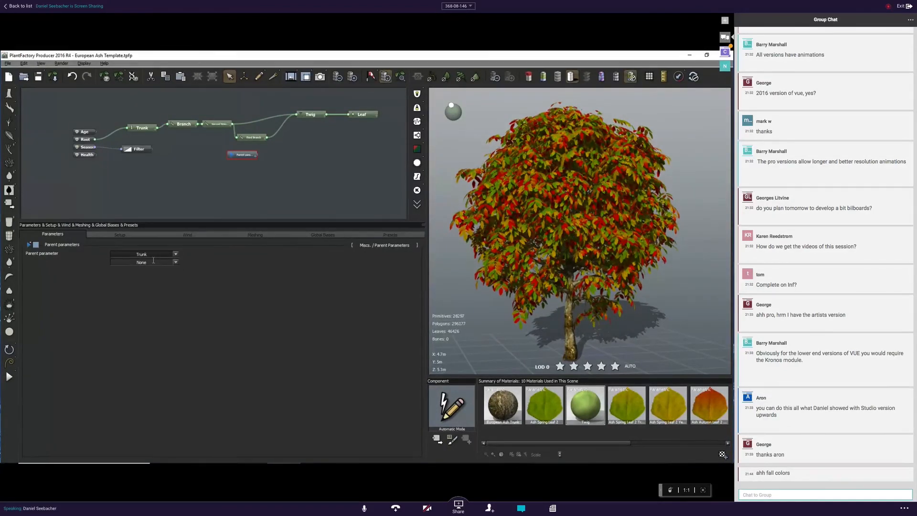
{"action": "left_click", "coordinate": [154, 262]}
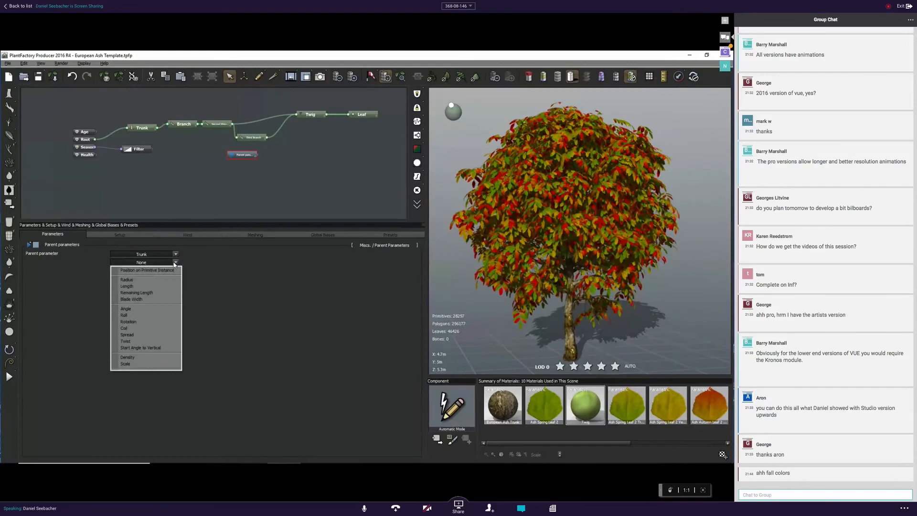
{"action": "left_click", "coordinate": [137, 270]}
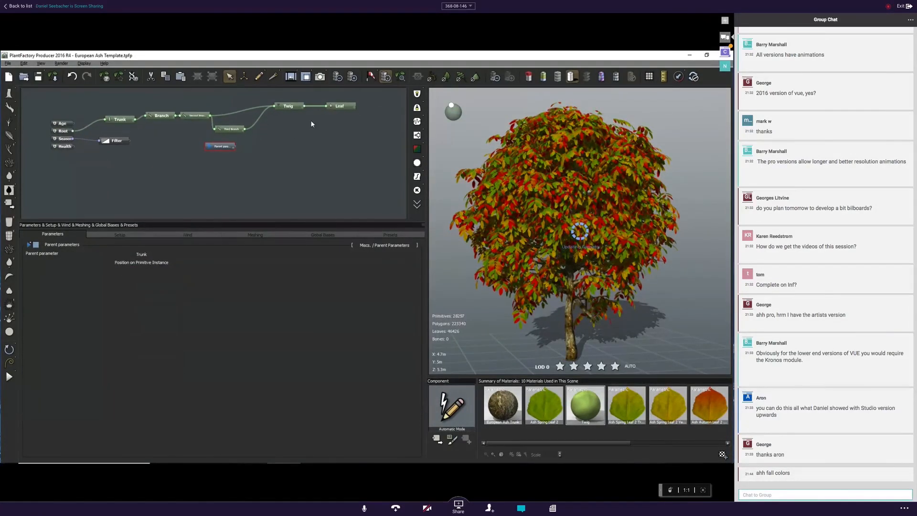
{"action": "left_click", "coordinate": [354, 107]}
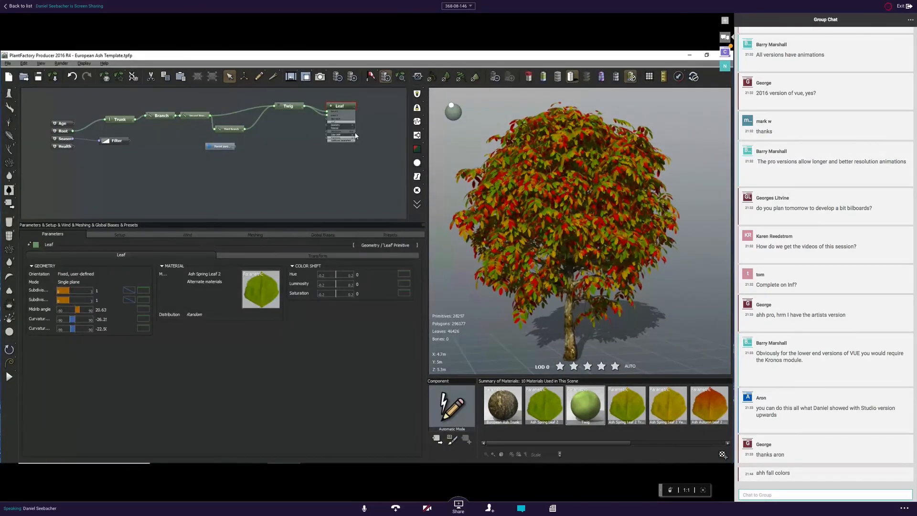
{"action": "left_click_drag", "start_coordinate": [237, 146], "coordinate": [330, 135]}
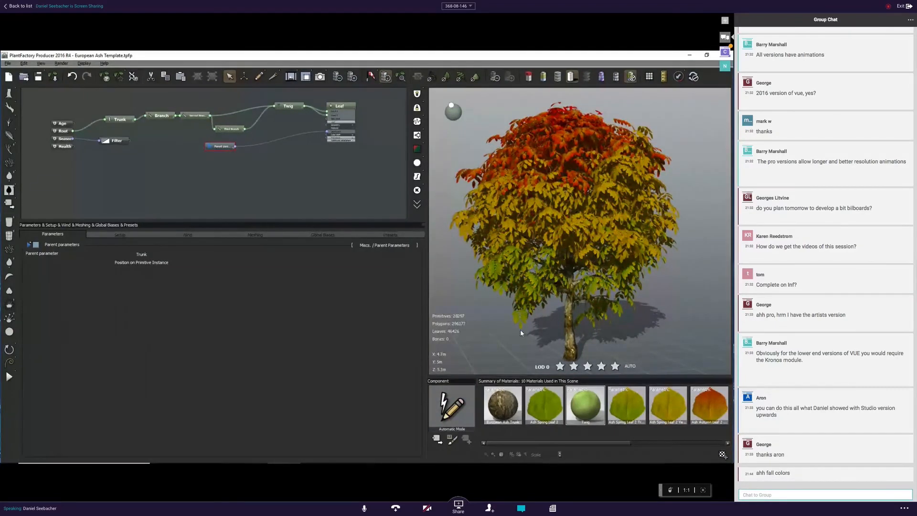
Inspect the red-to-green leaf gradient from several angles and display the Parent Parameters settings.
{"action": "mouse_move", "coordinate": [624, 228]}
{"action": "right_mouse_down"}
{"action": "mouse_move", "coordinate": [609, 236]}
{"action": "mouse_move", "coordinate": [636, 235]}
{"action": "mouse_move", "coordinate": [623, 237]}
{"action": "right_mouse_up"}
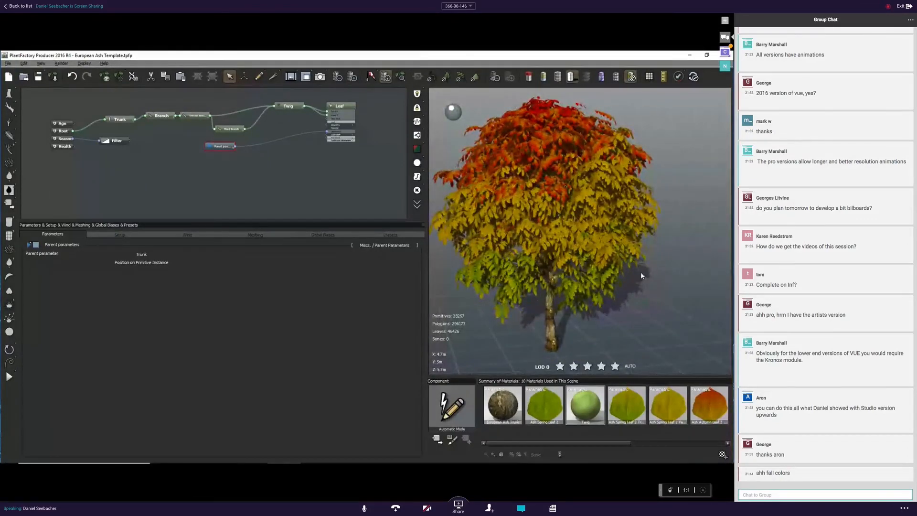
{"action": "right_click_drag", "start_coordinate": [640, 275], "coordinate": [611, 274]}
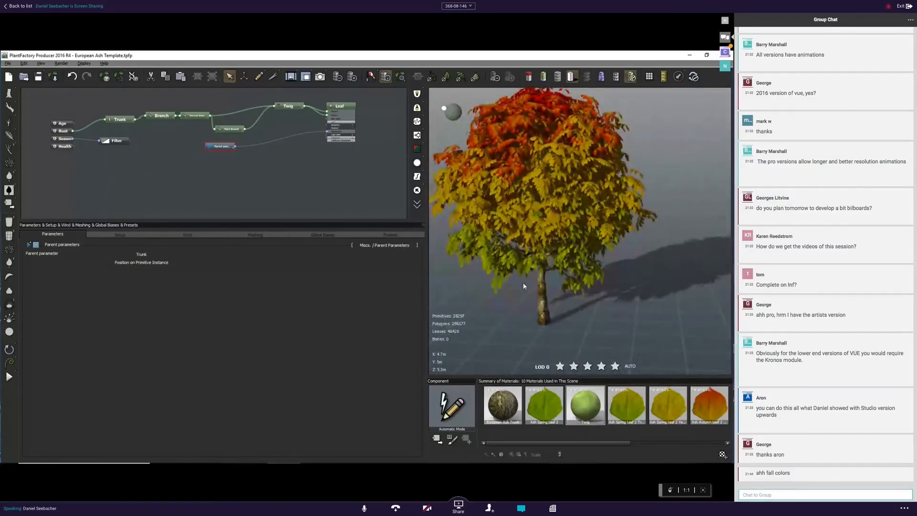
{"action": "right_click_drag", "start_coordinate": [518, 284], "coordinate": [504, 280]}
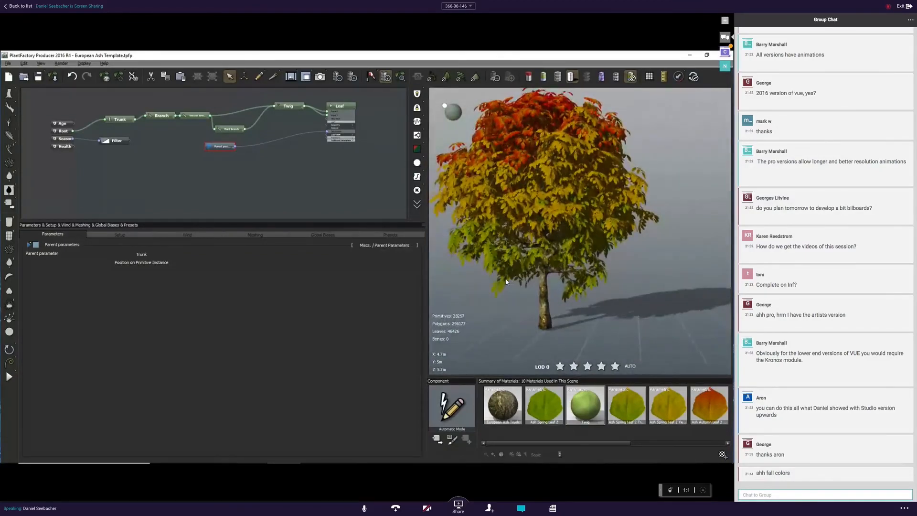
{"action": "left_click", "coordinate": [401, 77]}
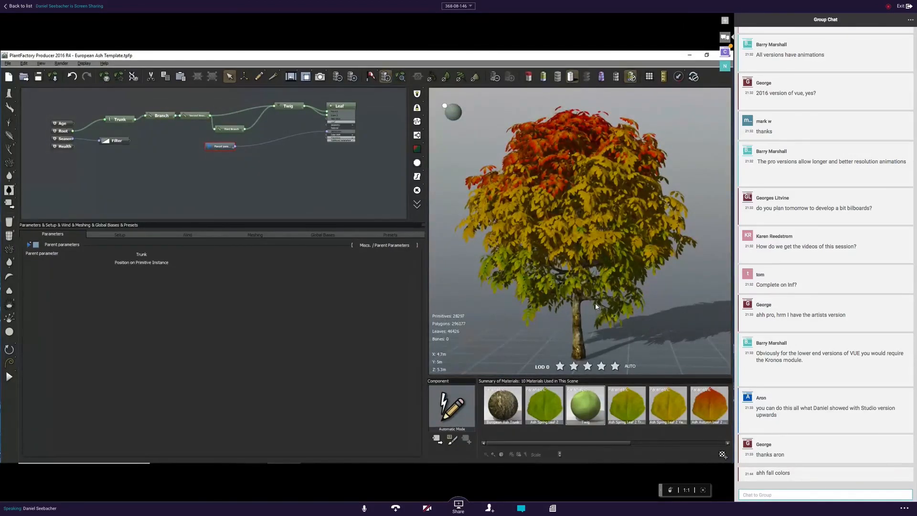
{"action": "left_click", "coordinate": [344, 106]}
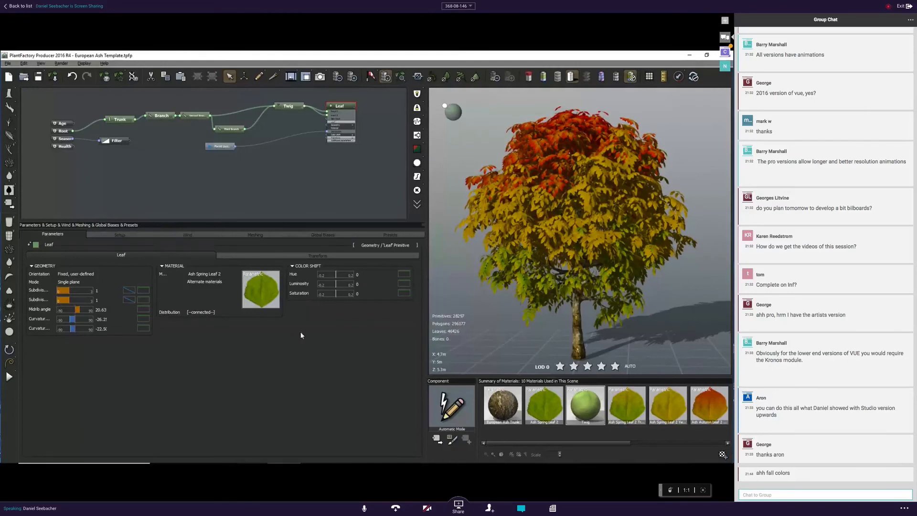
{"action": "left_click", "coordinate": [220, 146]}
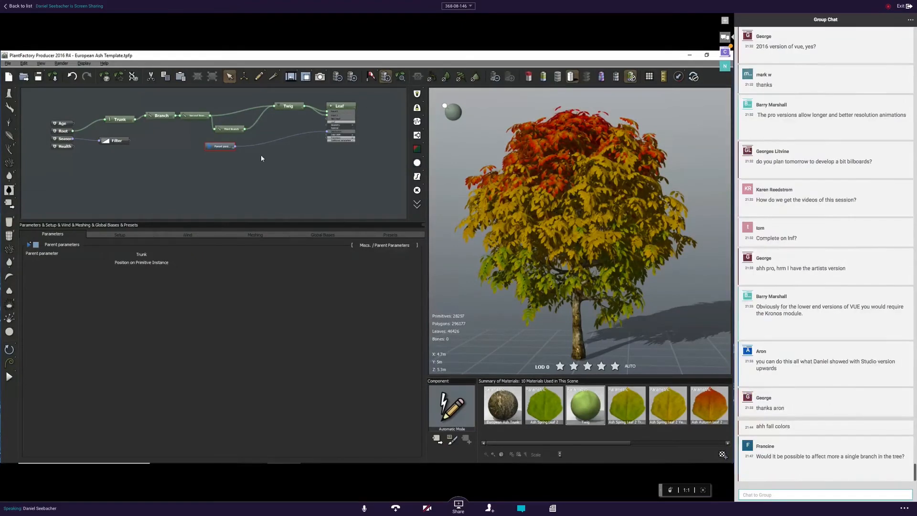
{"action": "mouse_move", "coordinate": [559, 192]}
{"action": "right_mouse_down"}
{"action": "mouse_move", "coordinate": [555, 211]}
{"action": "mouse_move", "coordinate": [563, 185]}
{"action": "right_mouse_up"}
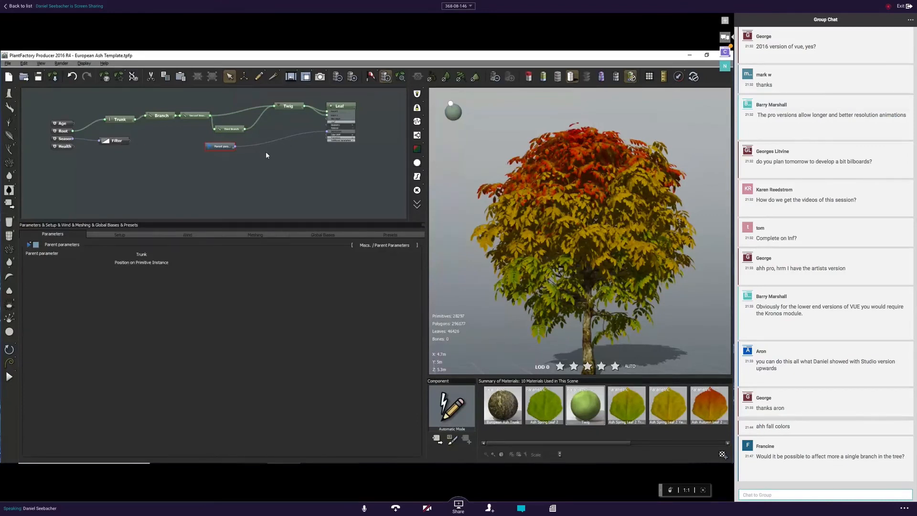
{"action": "left_click_drag", "start_coordinate": [602, 199], "coordinate": [558, 157]}
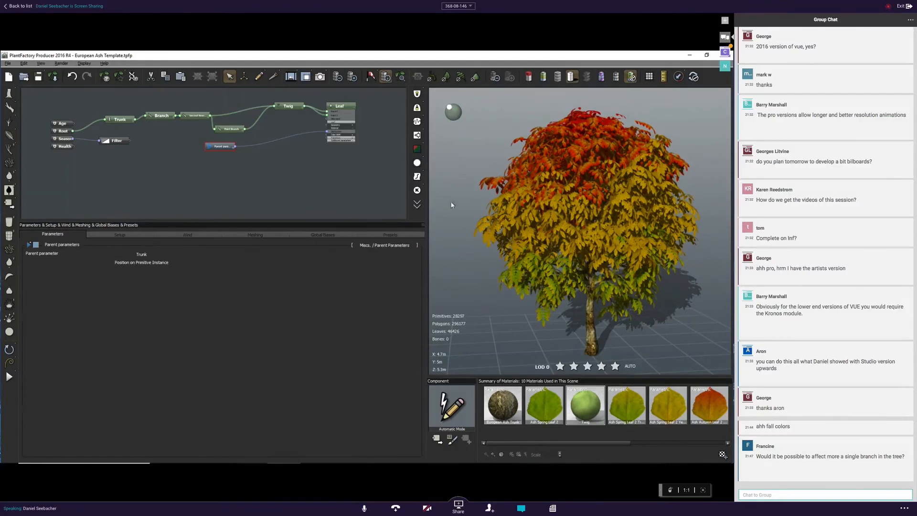
Add an Offset (X+a) filter node to the graph.
{"action": "right_click", "coordinate": [284, 142]}
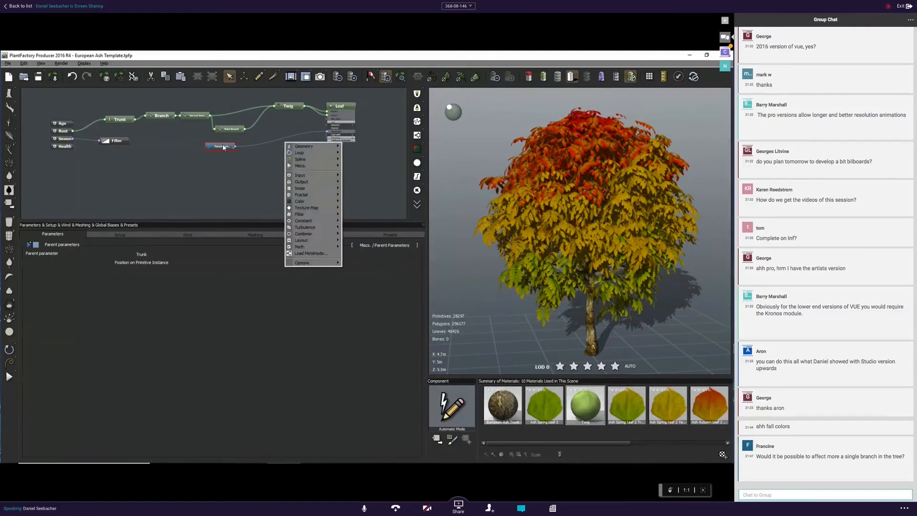
{"action": "mouse_move", "coordinate": [306, 214]}
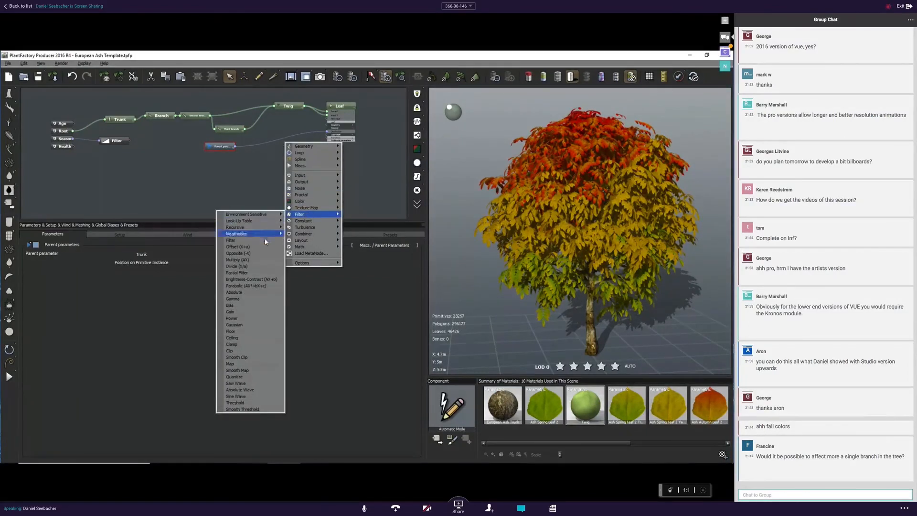
{"action": "left_click", "coordinate": [237, 246]}
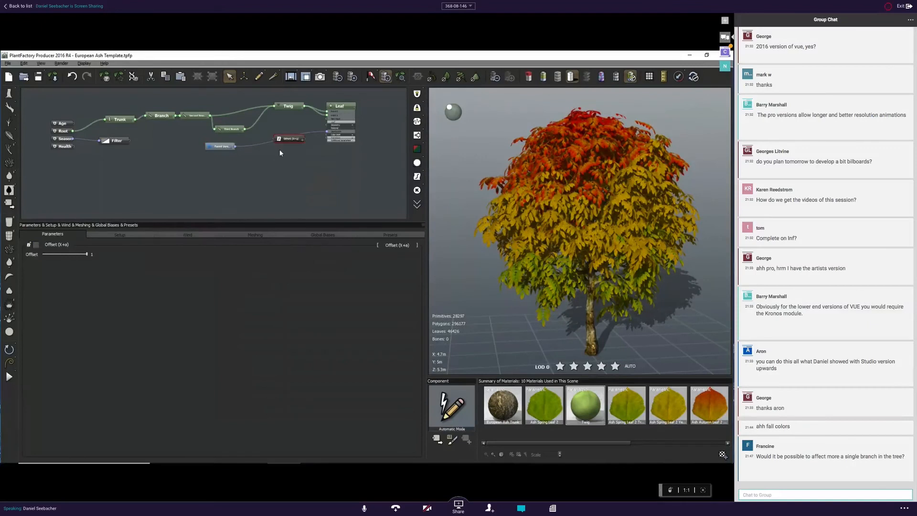
{"action": "scroll", "coordinate": [280, 150], "scroll_direction": "up", "scroll_amount": 2}
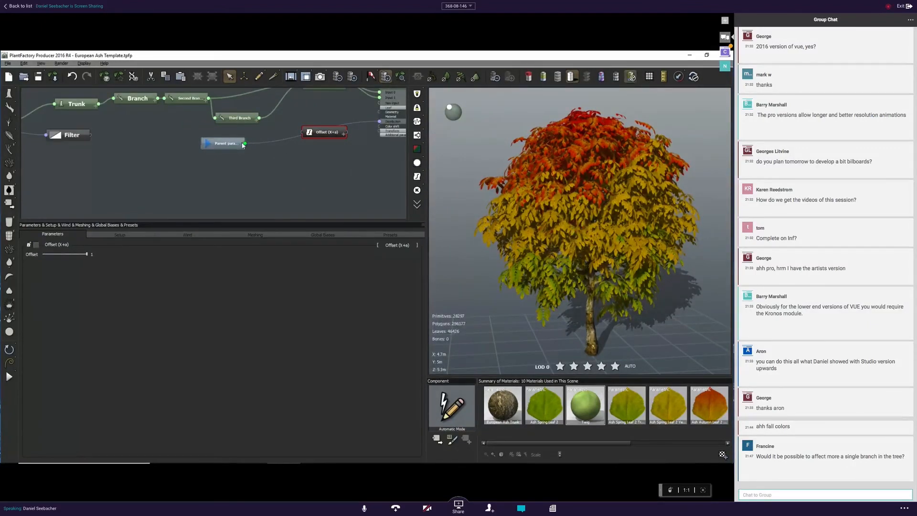
Route Parent Parameters through the Offset node into the Leaf Distribution input.
{"action": "left_click_drag", "start_coordinate": [243, 145], "coordinate": [247, 147]}
{"action": "left_click", "coordinate": [95, 254]}
{"action": "double_click", "coordinate": [93, 254]}
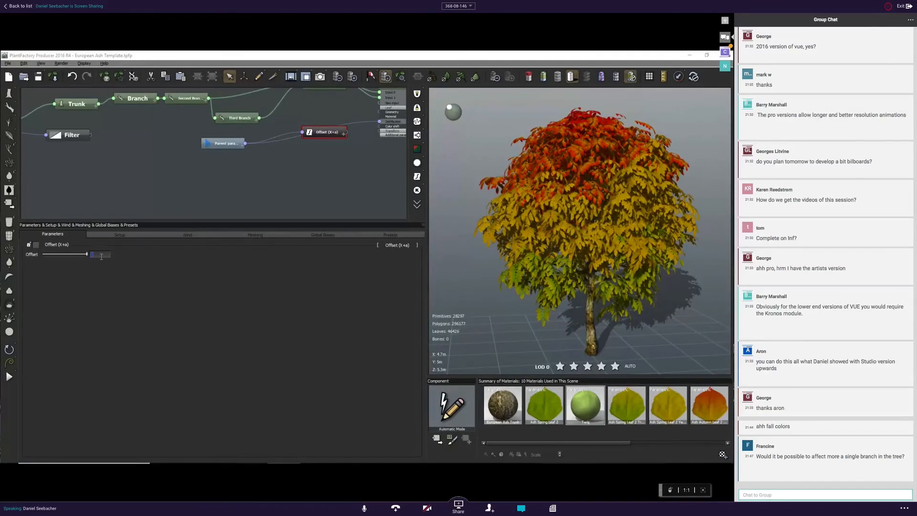
{"action": "left_click_drag", "start_coordinate": [379, 123], "coordinate": [340, 138]}
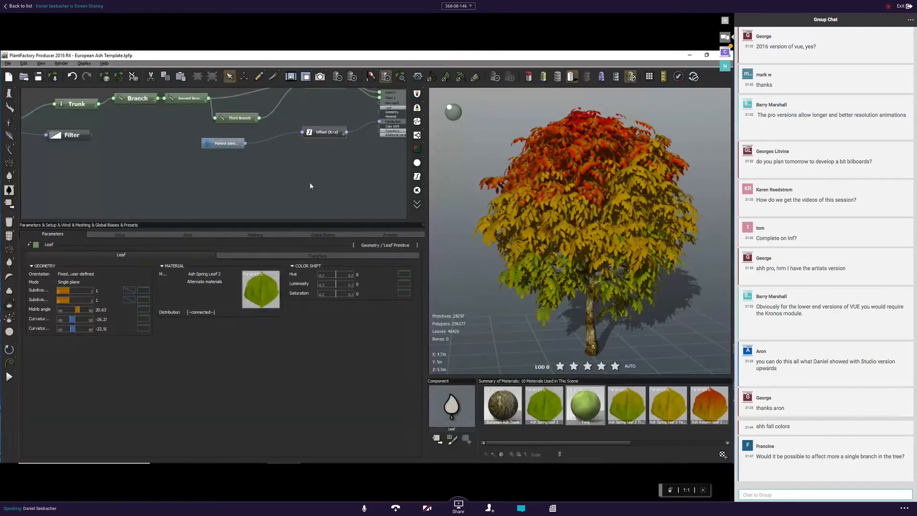
{"action": "left_click", "coordinate": [234, 143]}
Drag the Offset (X+a) value down from 1, trying values through about -0.66, landing near -0.24.
{"action": "left_click", "coordinate": [320, 135]}
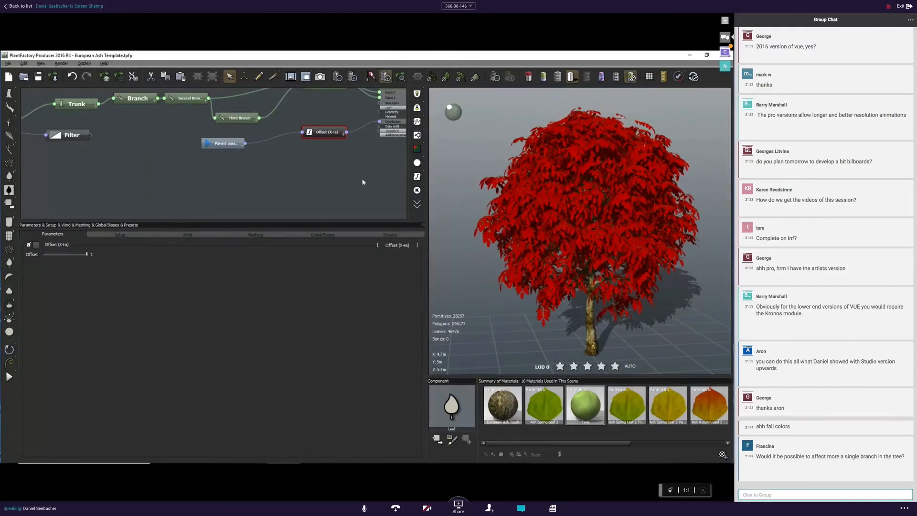
{"action": "middle_click_drag", "start_coordinate": [369, 167], "coordinate": [344, 187]}
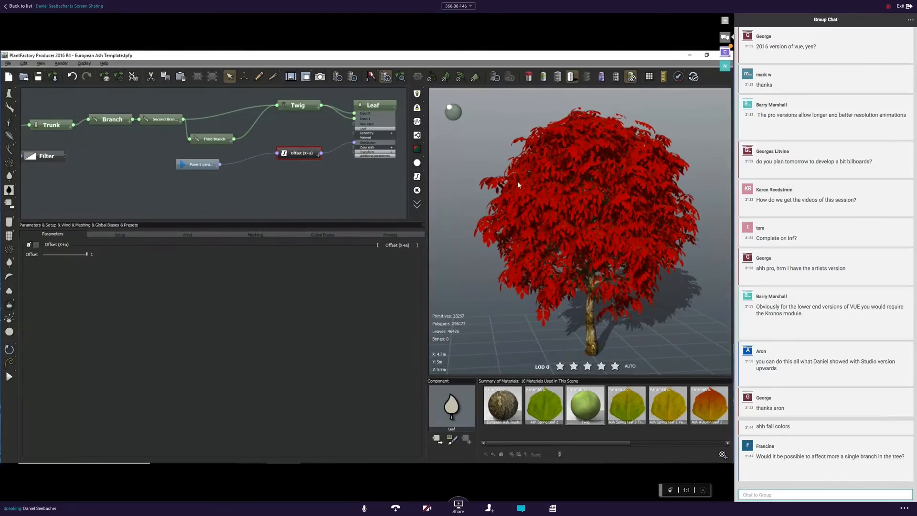
{"action": "left_click_drag", "start_coordinate": [90, 255], "coordinate": [82, 254]}
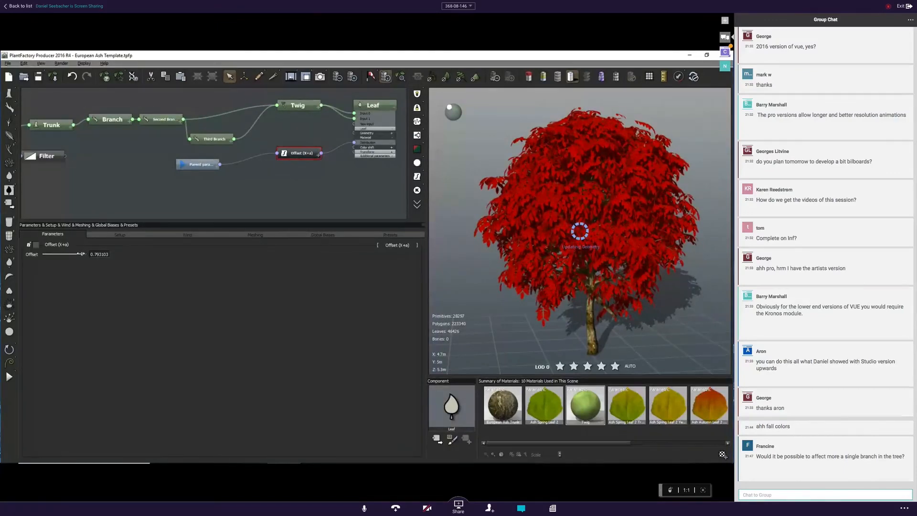
{"action": "left_click_drag", "start_coordinate": [81, 253], "coordinate": [71, 254]}
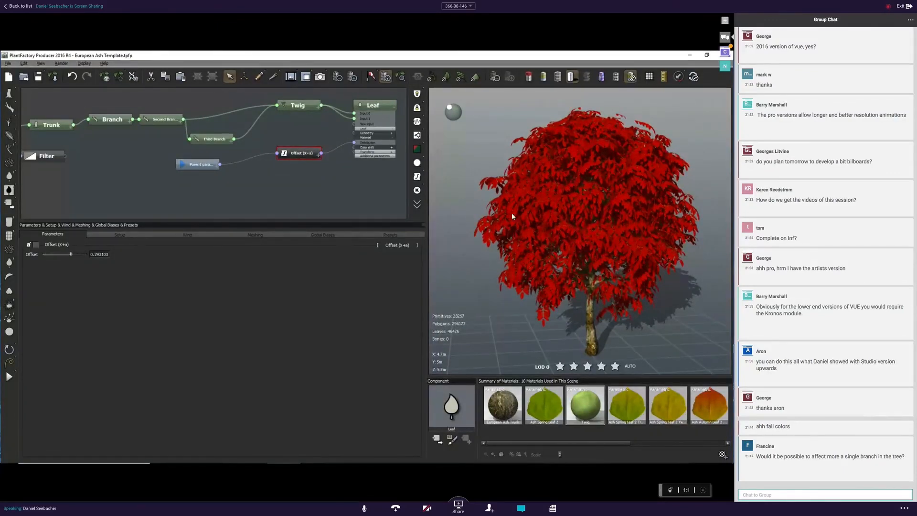
{"action": "left_click_drag", "start_coordinate": [89, 255], "coordinate": [82, 256]}
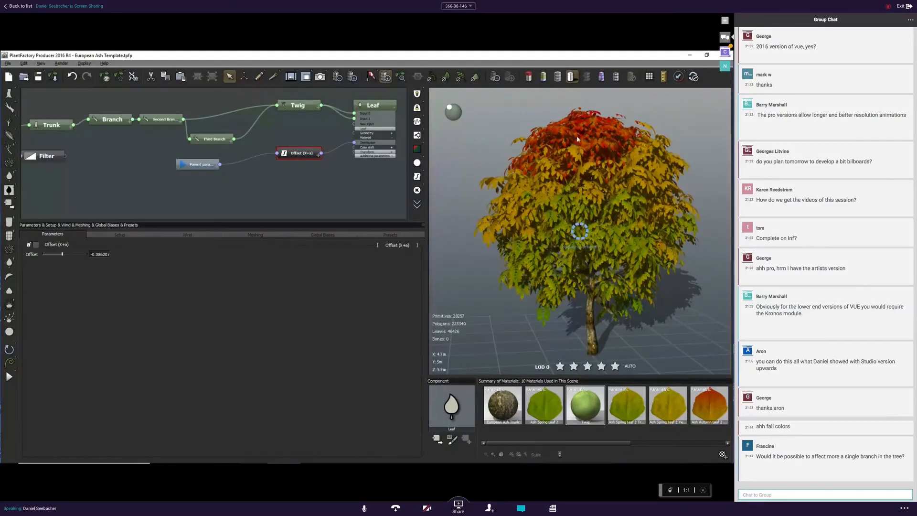
{"action": "left_click_drag", "start_coordinate": [62, 254], "coordinate": [59, 254]}
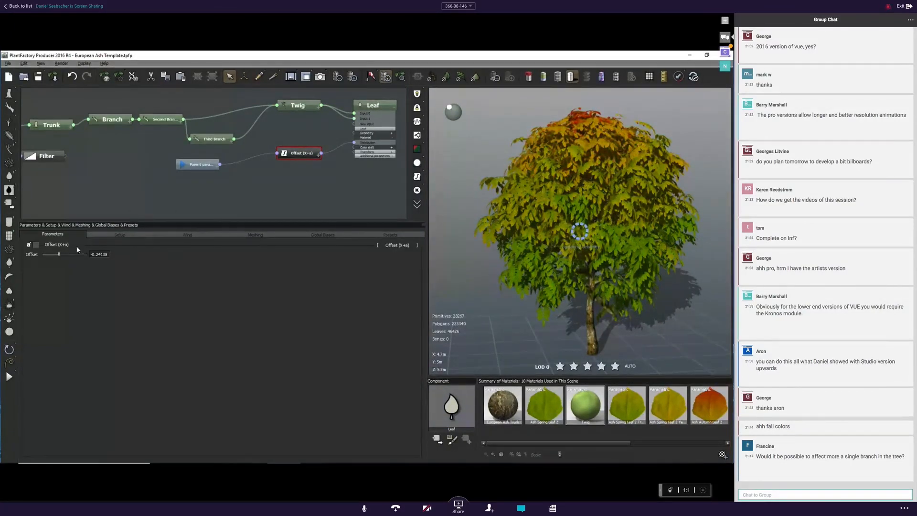
{"action": "left_click_drag", "start_coordinate": [59, 254], "coordinate": [55, 254]}
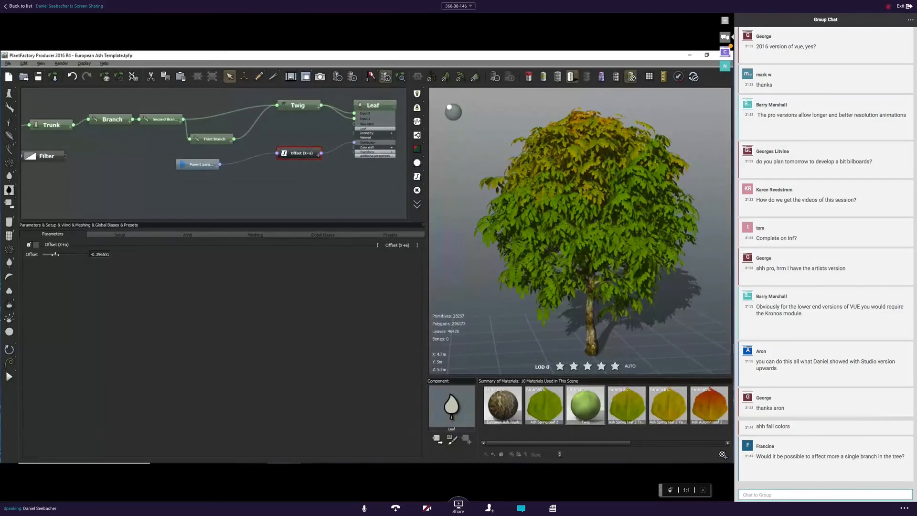
{"action": "left_click_drag", "start_coordinate": [56, 254], "coordinate": [53, 254]}
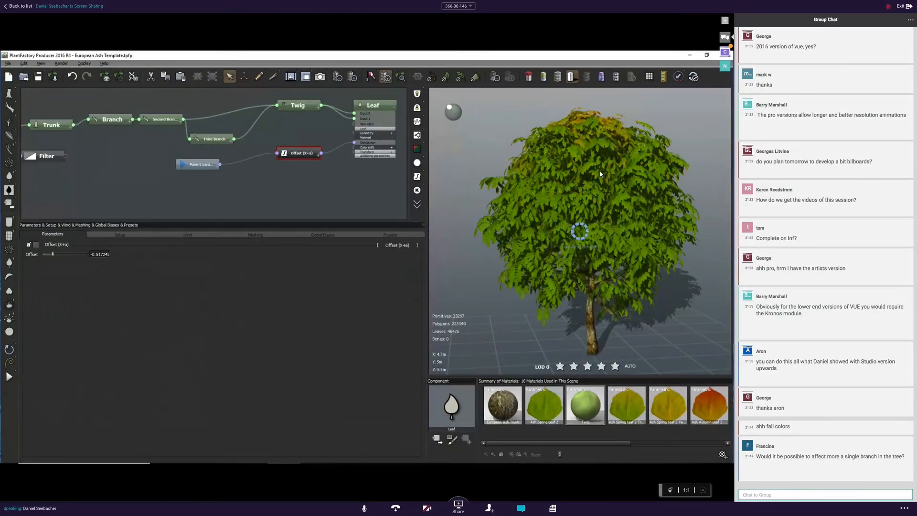
{"action": "left_click_drag", "start_coordinate": [54, 256], "coordinate": [49, 255]}
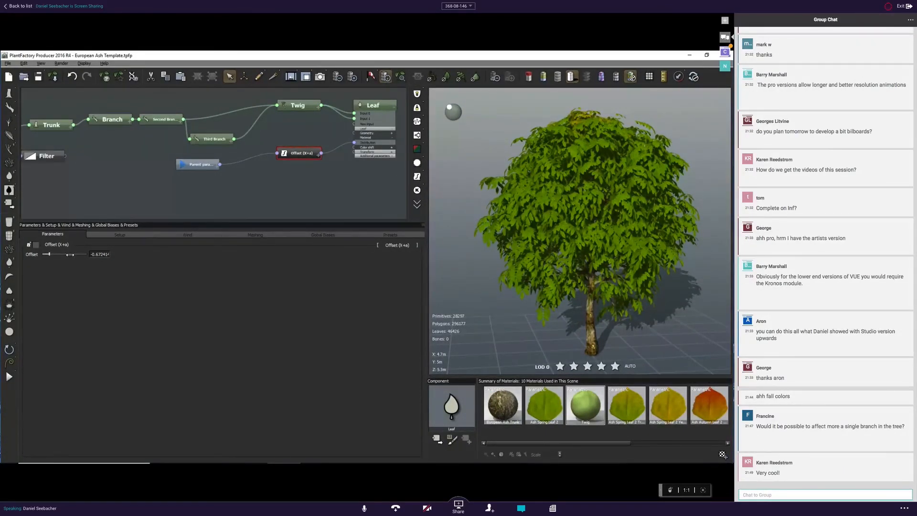
{"action": "left_click_drag", "start_coordinate": [51, 255], "coordinate": [61, 255]}
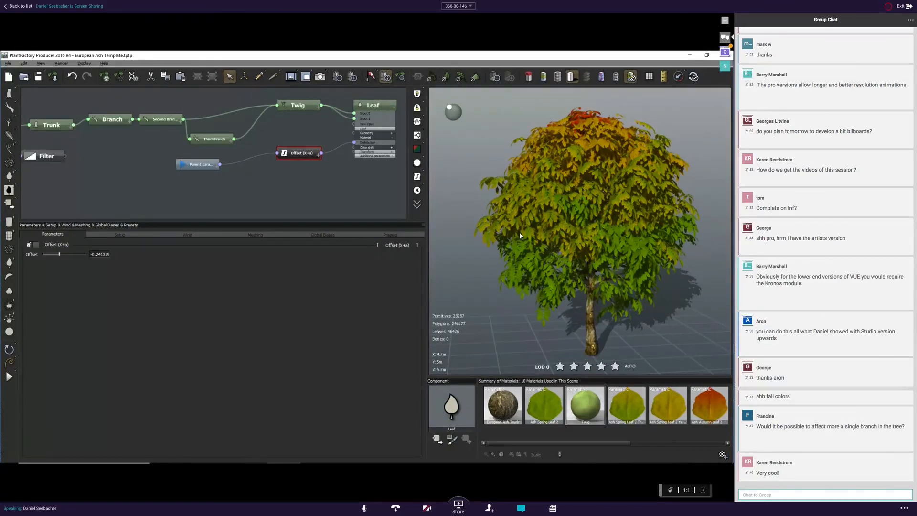
Expand the Offset node and pan the graph to show the Age, Root, Season and Health inputs.
{"action": "left_click", "coordinate": [319, 155]}
{"action": "left_click", "coordinate": [316, 170]}
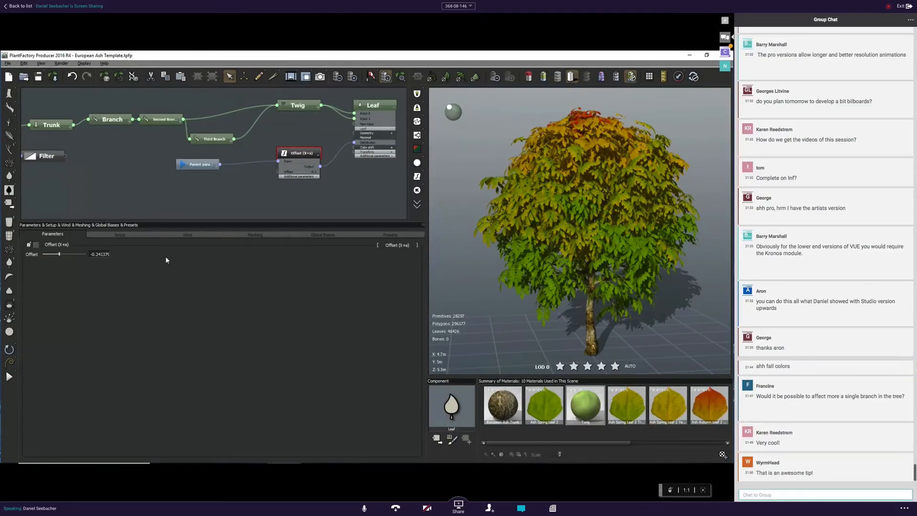
{"action": "middle_click_drag", "start_coordinate": [165, 191], "coordinate": [317, 186]}
{"action": "middle_click_drag", "start_coordinate": [234, 185], "coordinate": [195, 161]}
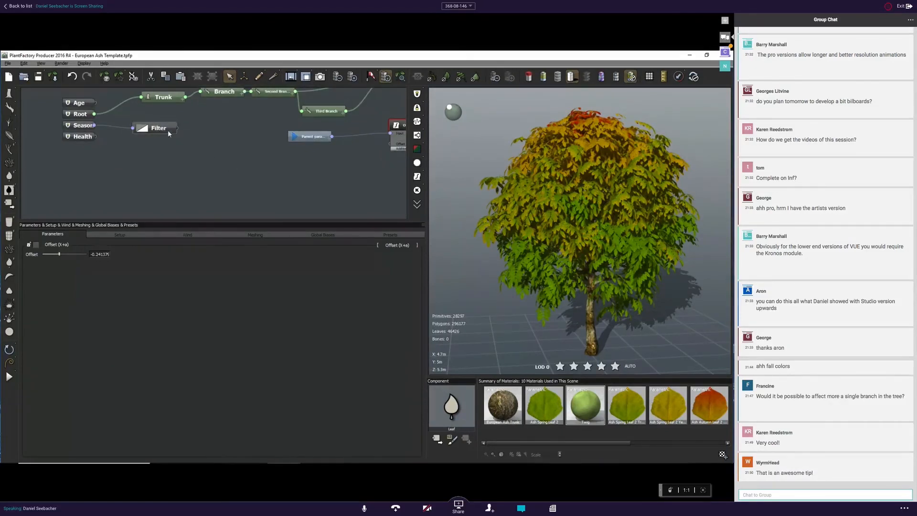
{"action": "middle_click_drag", "start_coordinate": [267, 167], "coordinate": [197, 160]}
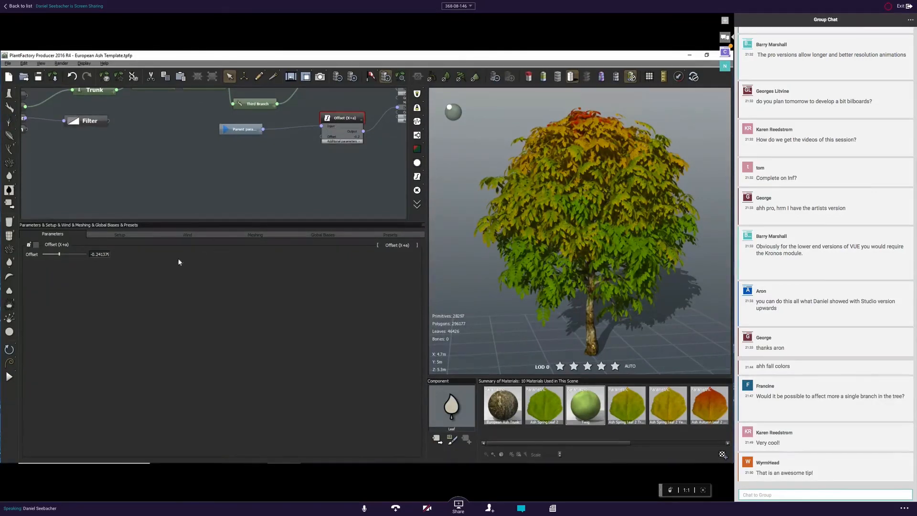
Check the Season setting in Setup, select the Season input's Filter node and open its curve editor.
{"action": "left_click", "coordinate": [120, 233]}
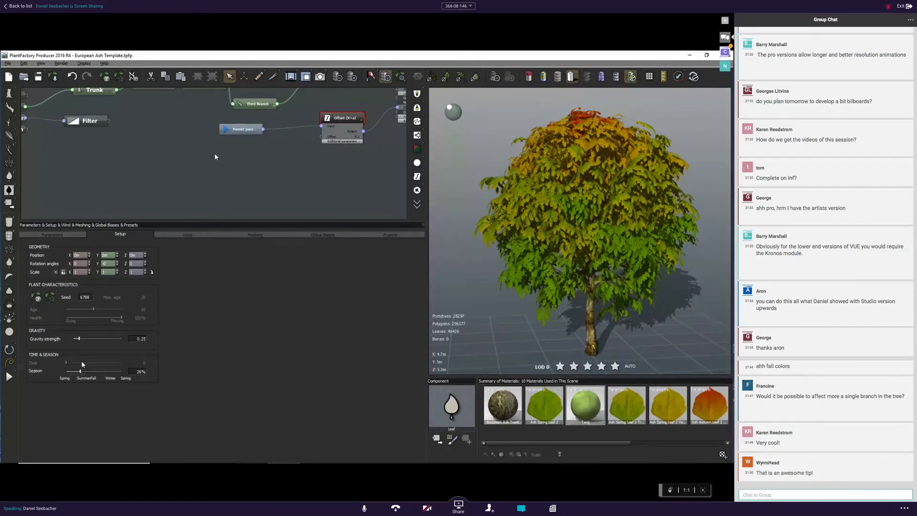
{"action": "left_click", "coordinate": [113, 133]}
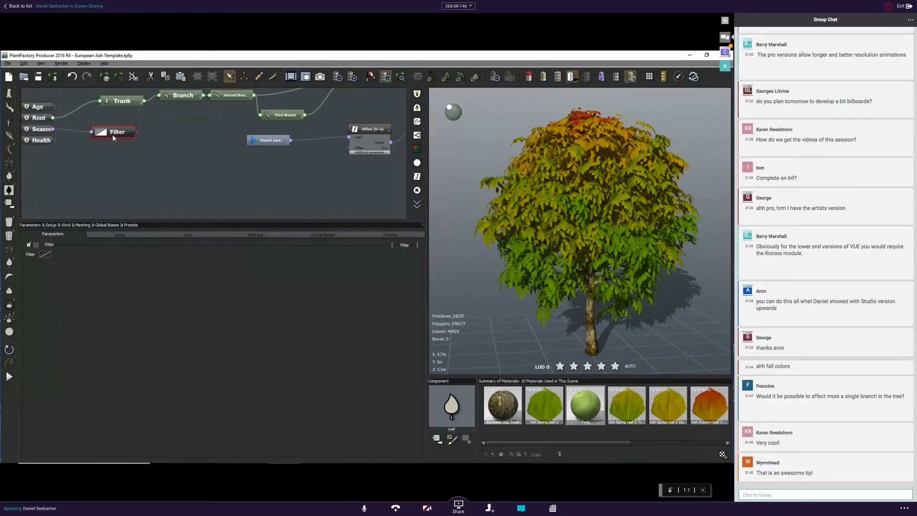
{"action": "left_click", "coordinate": [45, 258]}
{"action": "left_click", "coordinate": [63, 261]}
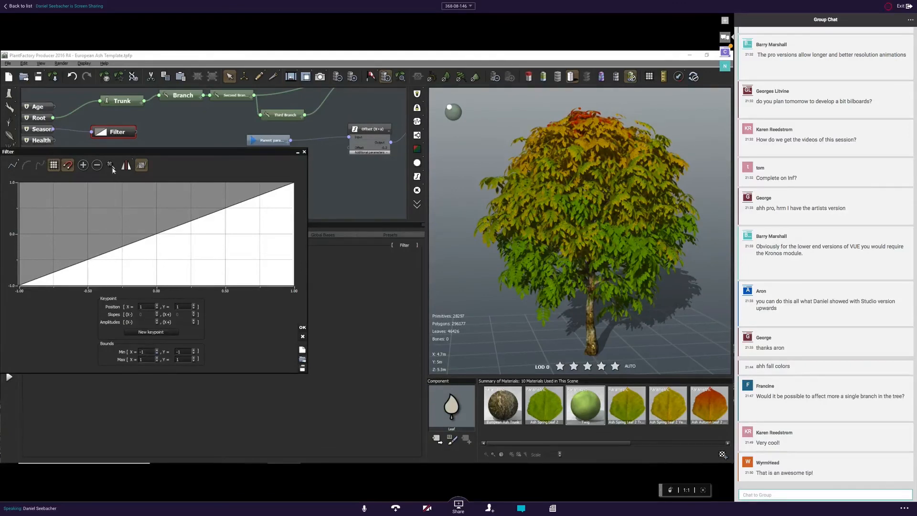
Set the Filter curve bounds minimum X and Y to 0.
{"action": "left_click_drag", "start_coordinate": [120, 151], "coordinate": [165, 159]}
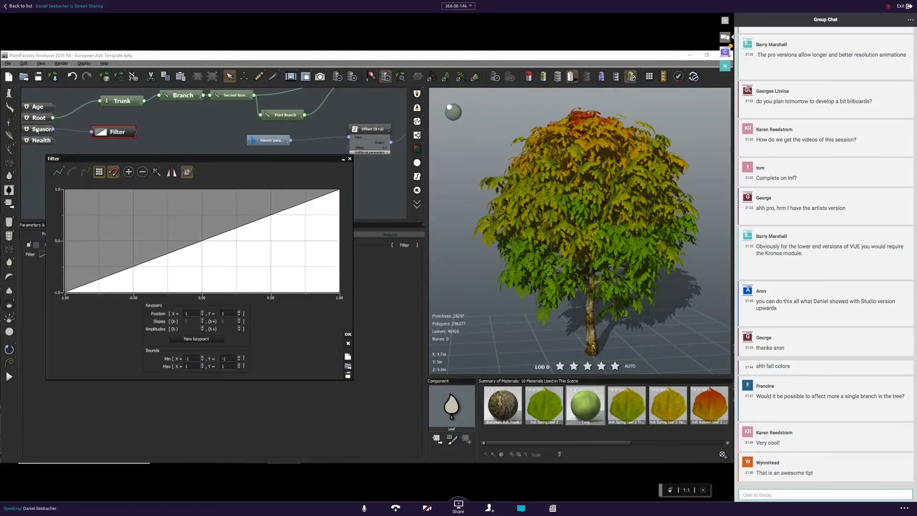
{"action": "left_click", "coordinate": [194, 358]}
{"action": "type", "text": "0"}
{"action": "left_click", "coordinate": [226, 358]}
{"action": "type", "text": "0"}
{"action": "key", "text": "Return"}
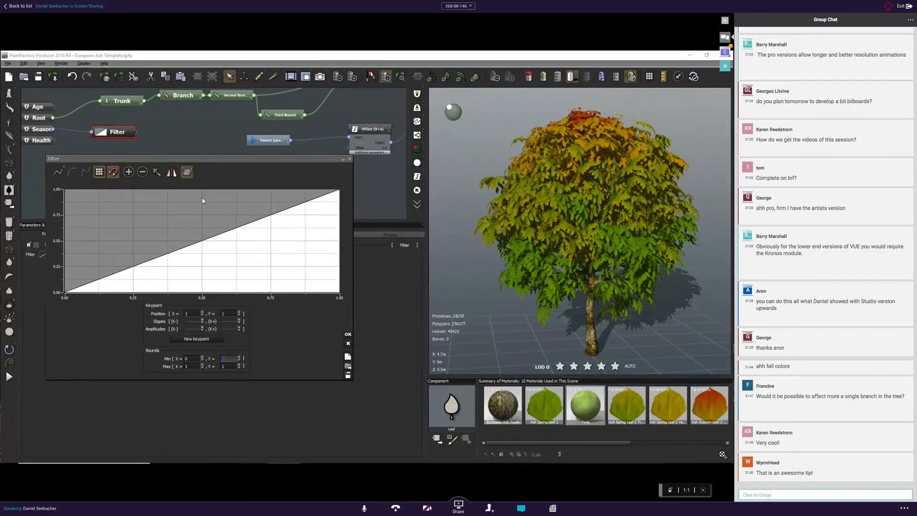
Place the curve's lower keypoint at X 0.4, Y 0.
{"action": "left_click", "coordinate": [169, 290]}
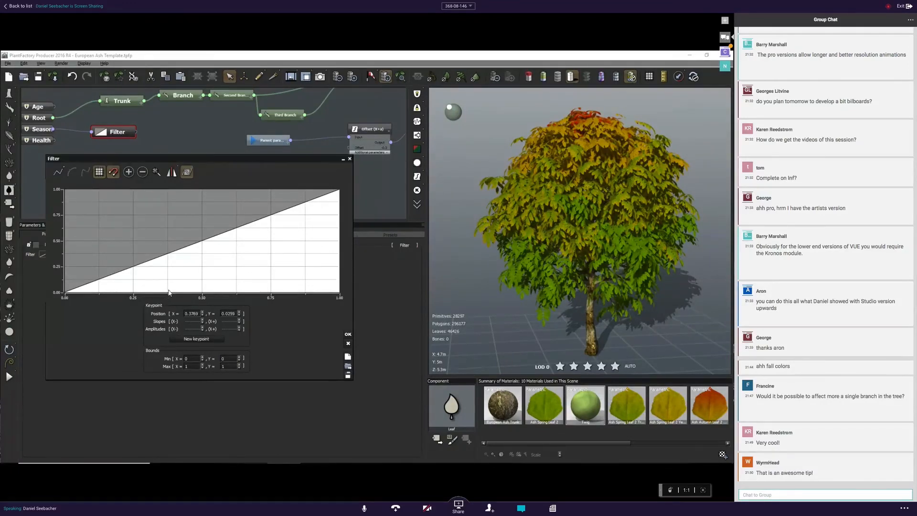
{"action": "left_click", "coordinate": [192, 313]}
{"action": "type", "text": "."}
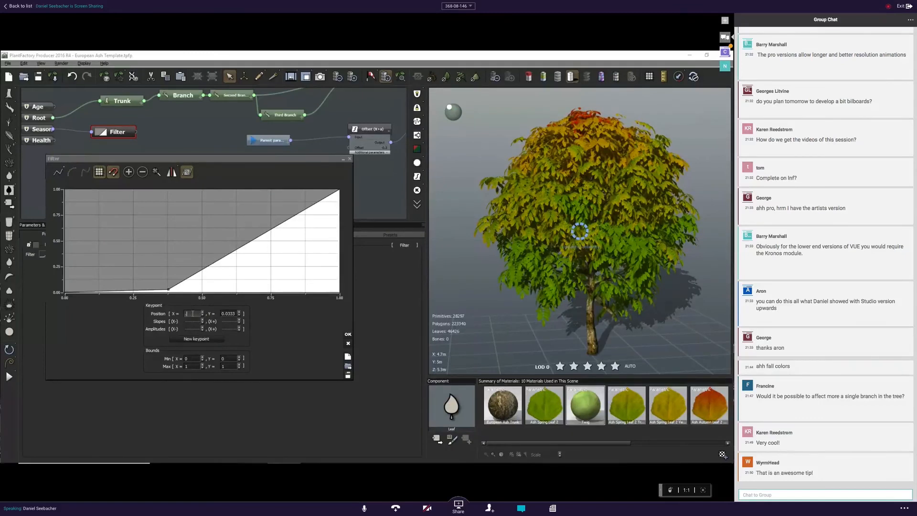
{"action": "left_click", "coordinate": [228, 313]}
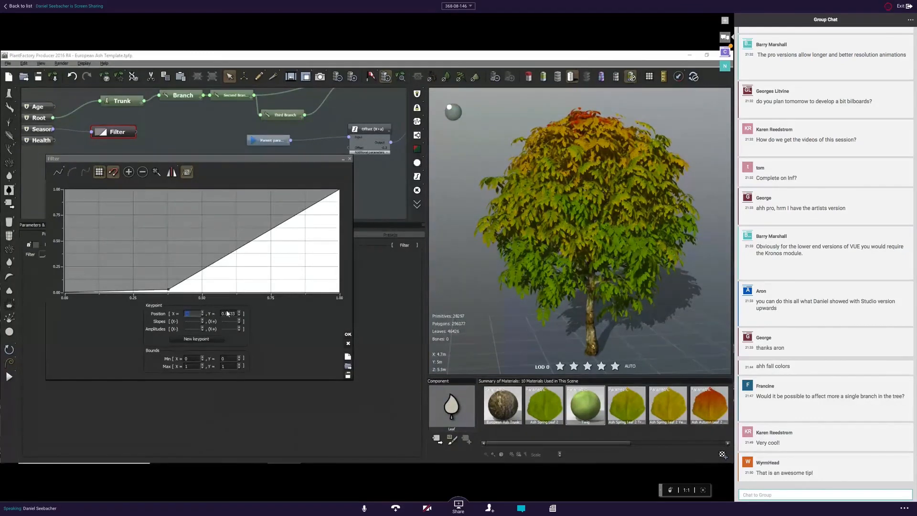
{"action": "type", "text": "0"}
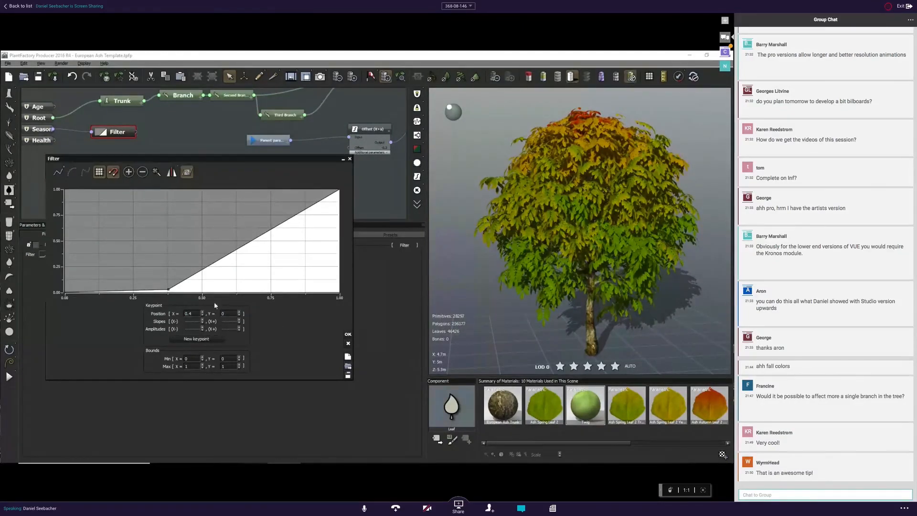
{"action": "left_click", "coordinate": [168, 289]}
{"action": "left_click", "coordinate": [189, 314]}
{"action": "type", "text": "0.4"}
{"action": "left_click", "coordinate": [230, 313]}
{"action": "type", "text": "0"}
{"action": "key", "text": "Return"}
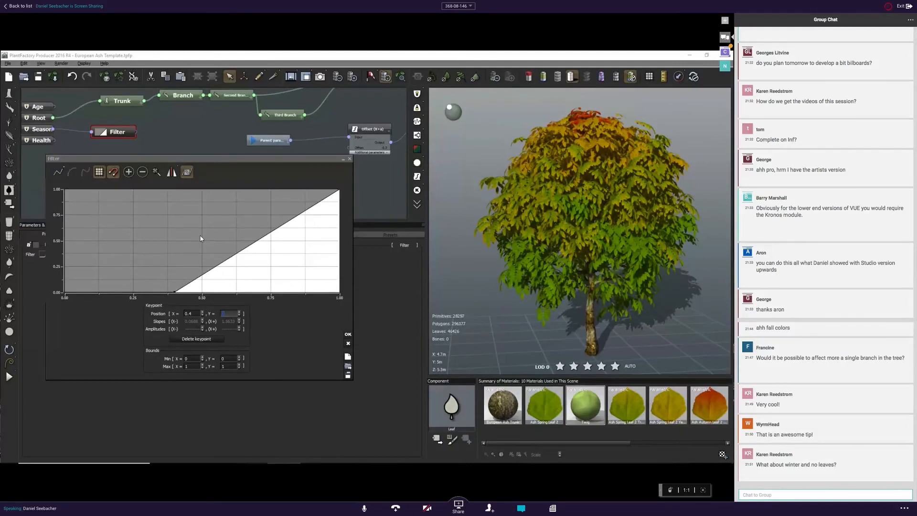
Add a keypoint at the top of the curve at X 0.65.
{"action": "left_click", "coordinate": [259, 192]}
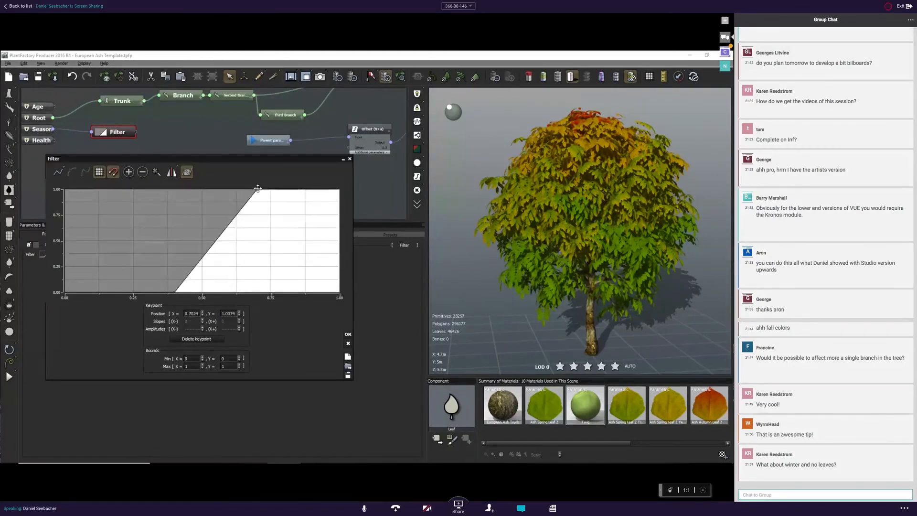
{"action": "double_click", "coordinate": [195, 313]}
{"action": "key", "text": "BackSpace"}
{"action": "type", "text": ".65"}
{"action": "key", "text": "Return"}
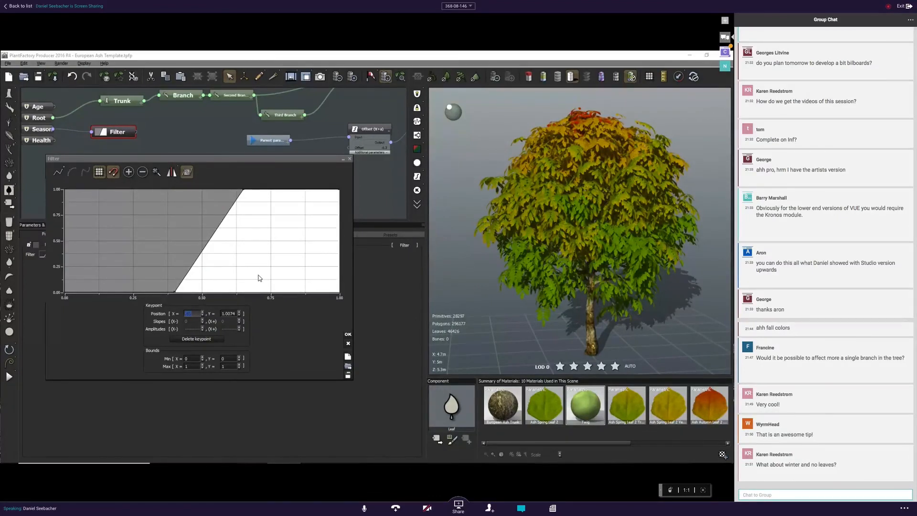
Move the top-right keypoint to X 0.9, Y 1 and pull the end keypoint down to 0.
{"action": "left_click", "coordinate": [323, 192]}
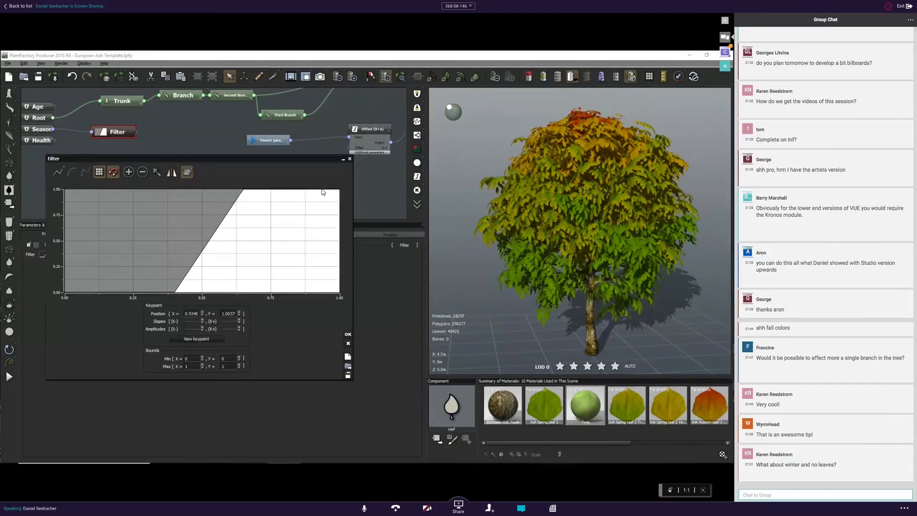
{"action": "left_click", "coordinate": [322, 192]}
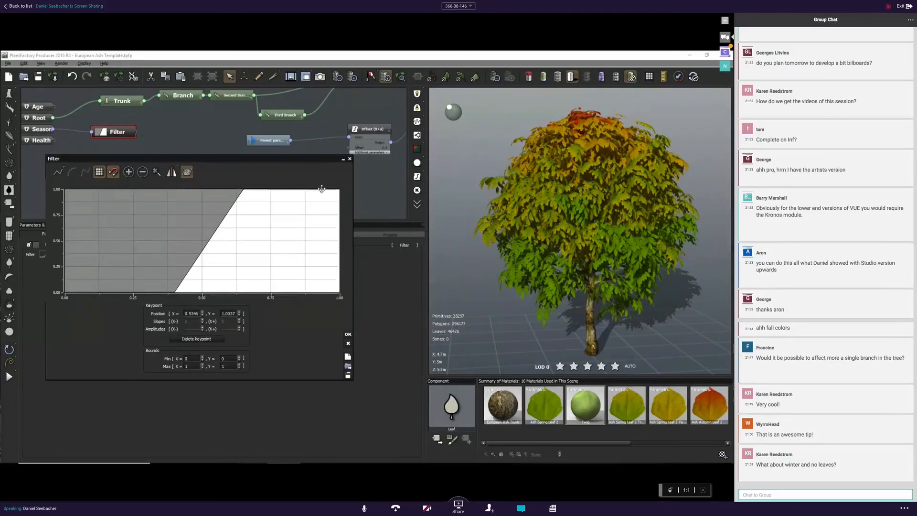
{"action": "double_click", "coordinate": [193, 314]}
{"action": "type", "text": "0.9"}
{"action": "double_click", "coordinate": [230, 314]}
{"action": "type", "text": "1"}
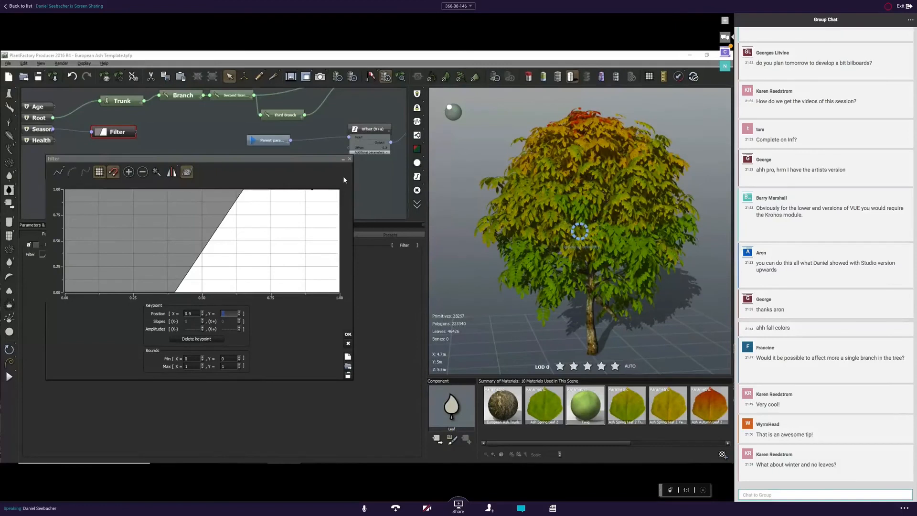
{"action": "left_click", "coordinate": [339, 192]}
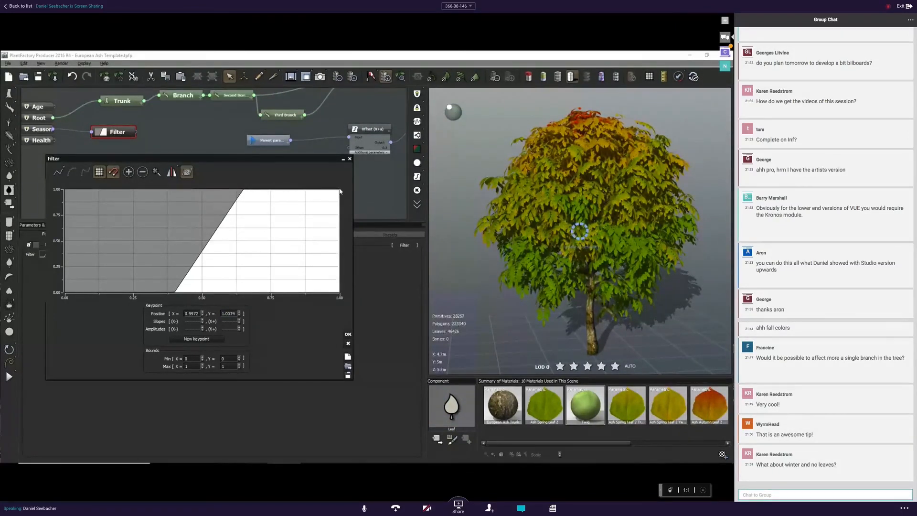
{"action": "left_click_drag", "start_coordinate": [340, 191], "coordinate": [303, 290]}
{"action": "left_click", "coordinate": [320, 280]}
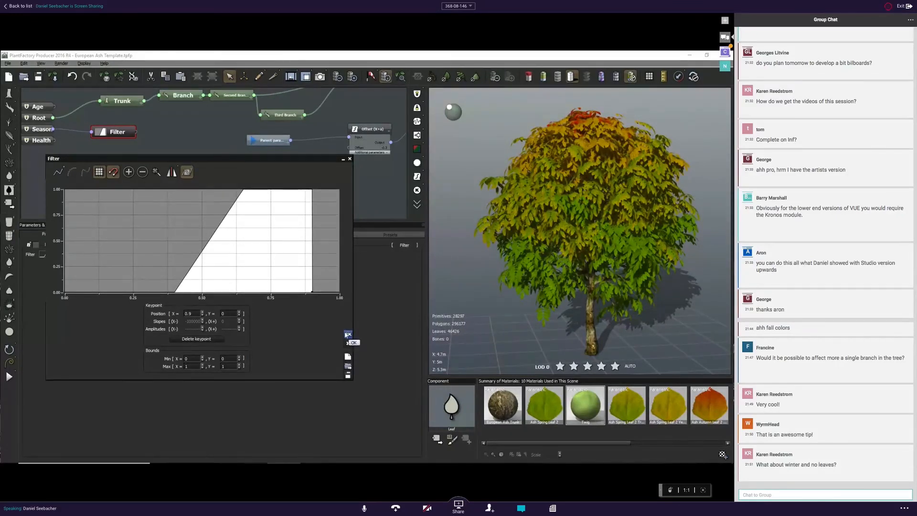
Apply the new Filter curve, review the Season setup, and show the Offset (X+a) settings at -0.24.
{"action": "left_click", "coordinate": [347, 334]}
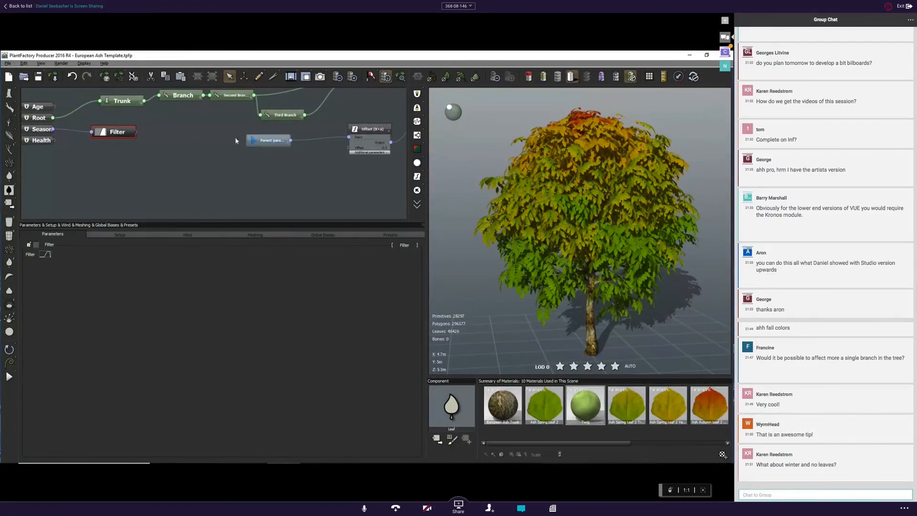
{"action": "middle_click_drag", "start_coordinate": [190, 146], "coordinate": [170, 157]}
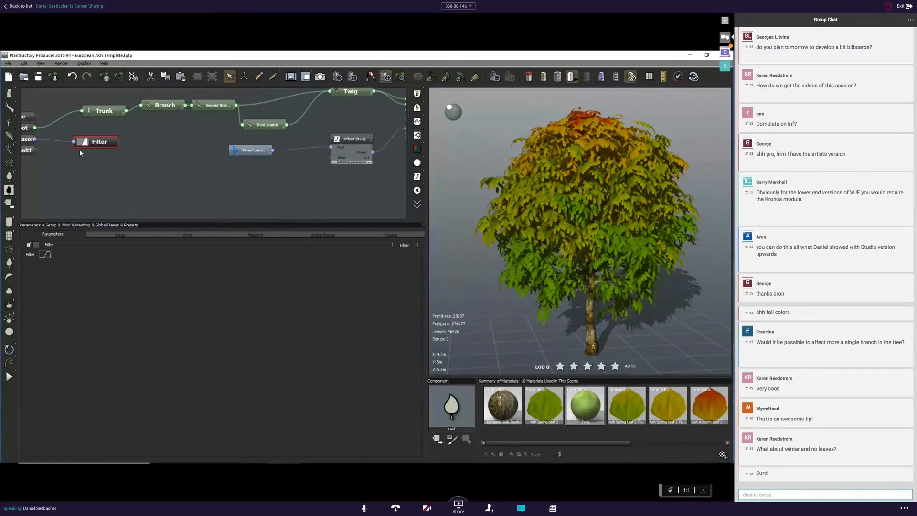
{"action": "middle_click_drag", "start_coordinate": [80, 153], "coordinate": [102, 152]}
{"action": "left_click", "coordinate": [48, 140]}
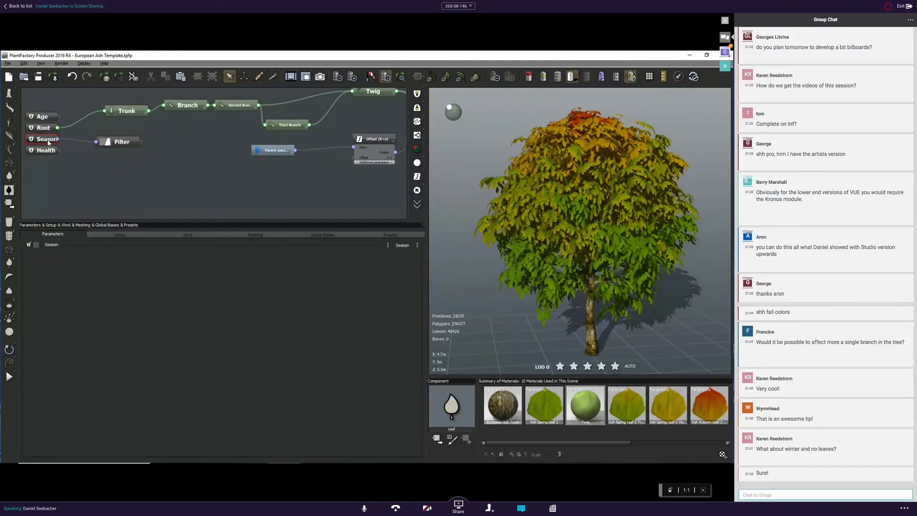
{"action": "left_click", "coordinate": [110, 234]}
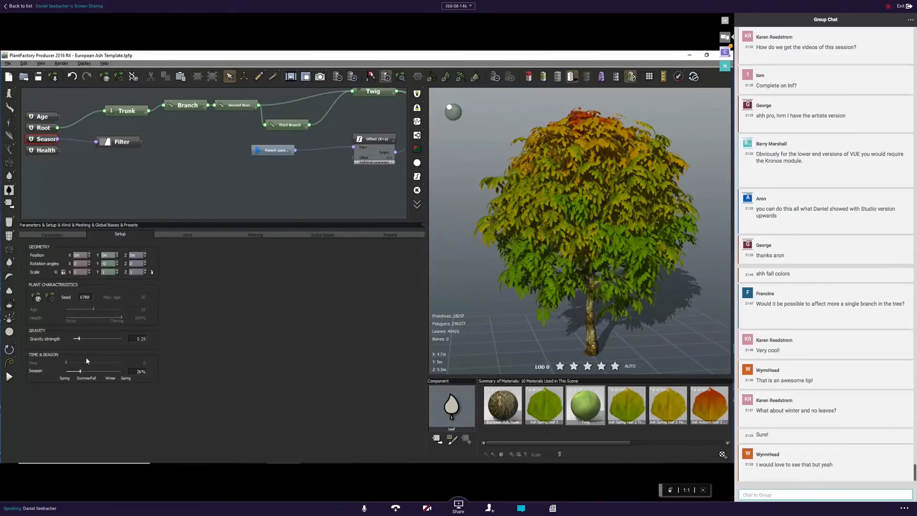
{"action": "left_click", "coordinate": [369, 142]}
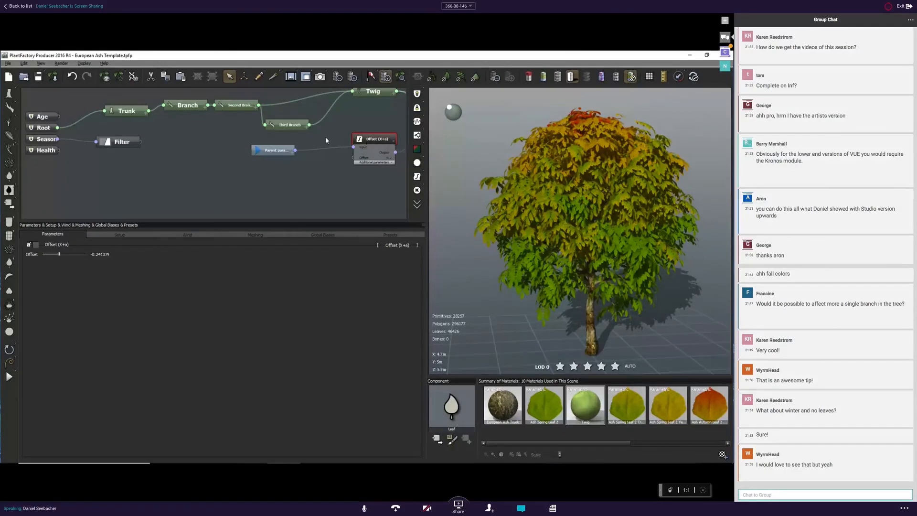
Try lower Offset values, then enter 0.73 to preview fully red leaves.
{"action": "left_click_drag", "start_coordinate": [90, 255], "coordinate": [70, 254]}
{"action": "left_click", "coordinate": [103, 256]}
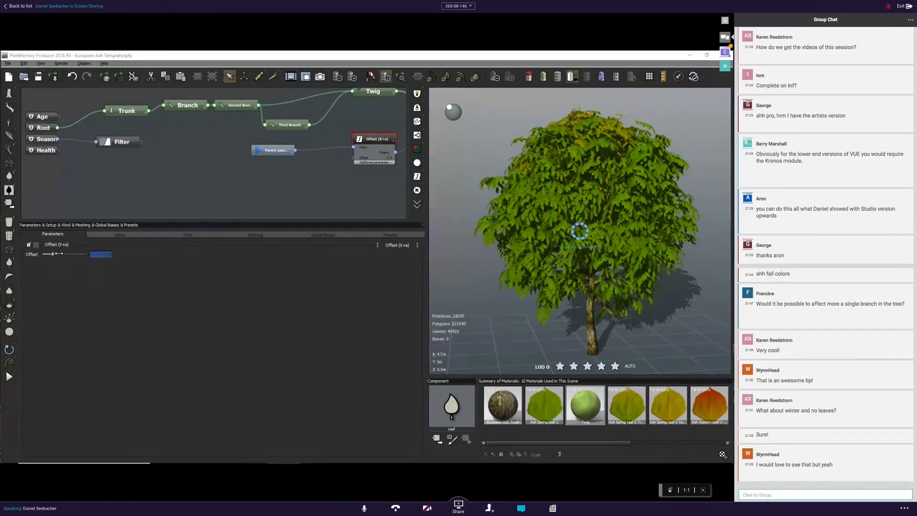
{"action": "left_click_drag", "start_coordinate": [59, 253], "coordinate": [56, 254]}
{"action": "double_click", "coordinate": [100, 254]}
{"action": "type", "text": ".73"}
{"action": "key", "text": "Return"}
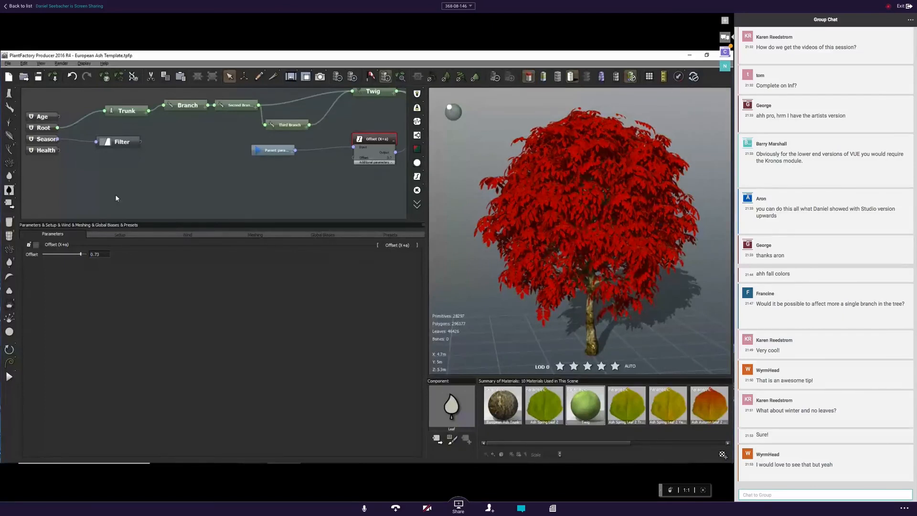
Set the Offset to -0.73 for green foliage and select the Filter node.
{"action": "type", "text": "-.73"}
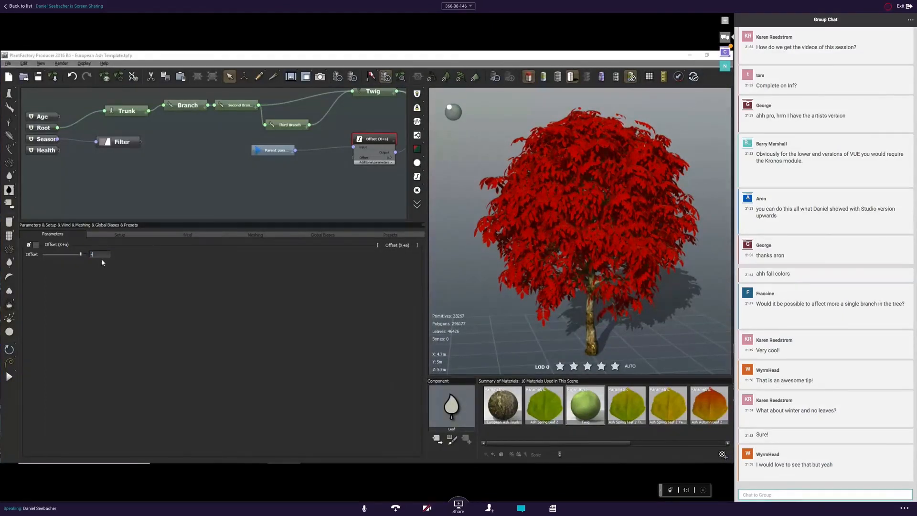
{"action": "key", "text": "Return"}
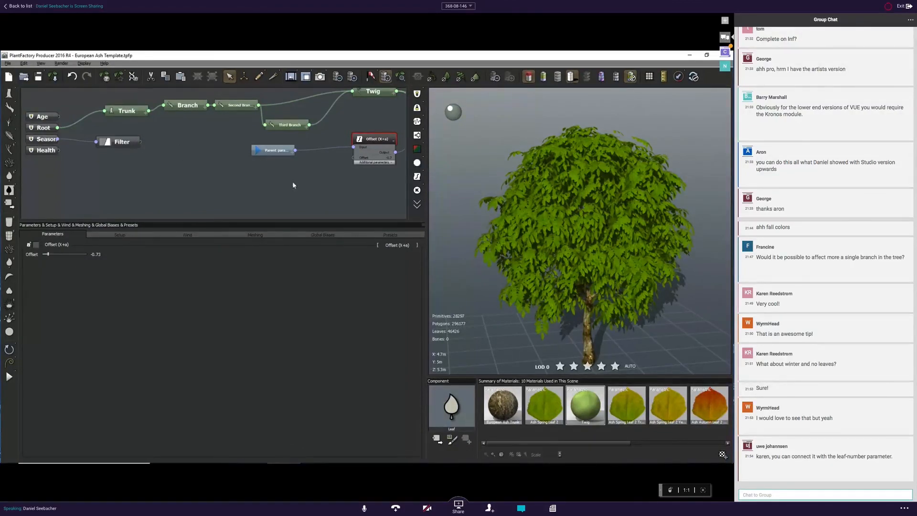
{"action": "left_click", "coordinate": [111, 146]}
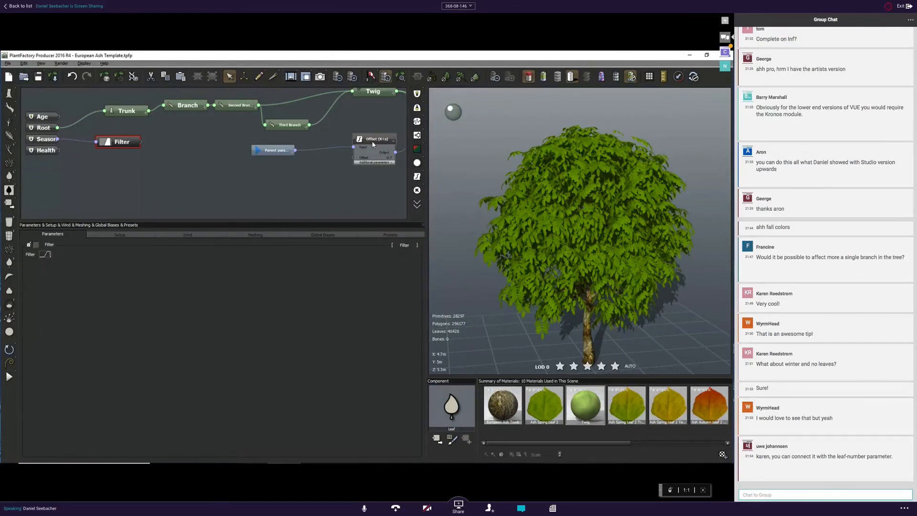
Add a Map filter node and feed the Season Filter output into it.
{"action": "right_click", "coordinate": [200, 145]}
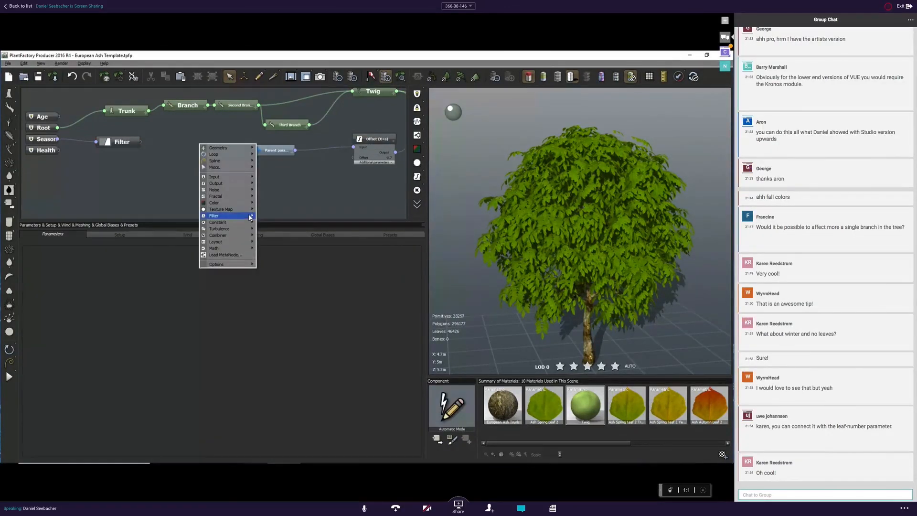
{"action": "mouse_move", "coordinate": [224, 215]}
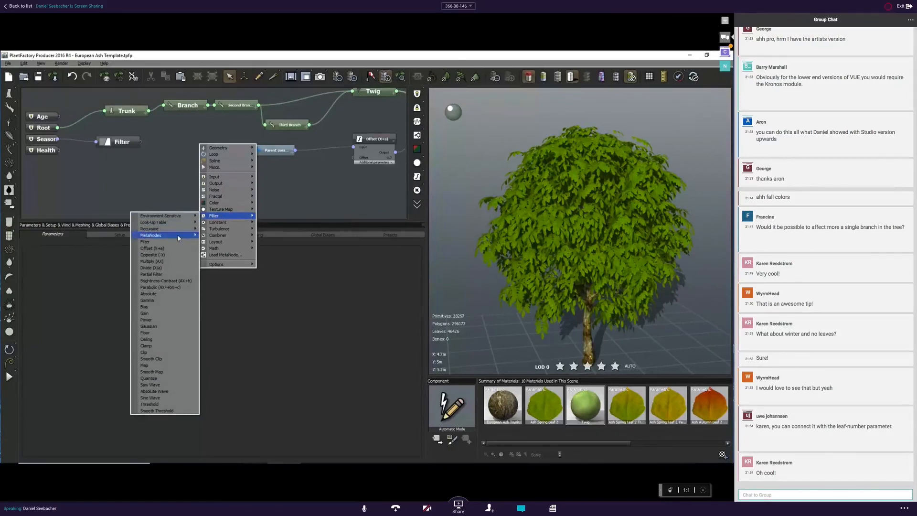
{"action": "left_click", "coordinate": [144, 365]}
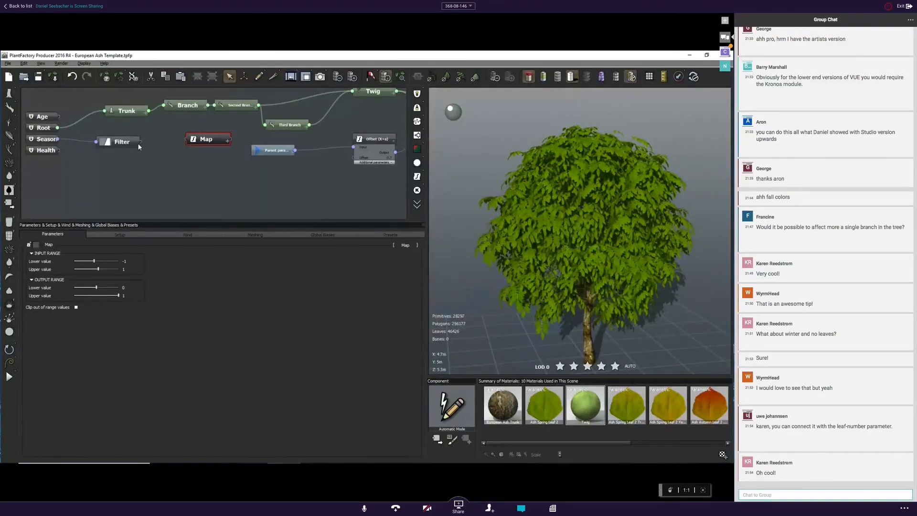
{"action": "left_click_drag", "start_coordinate": [141, 142], "coordinate": [186, 140]}
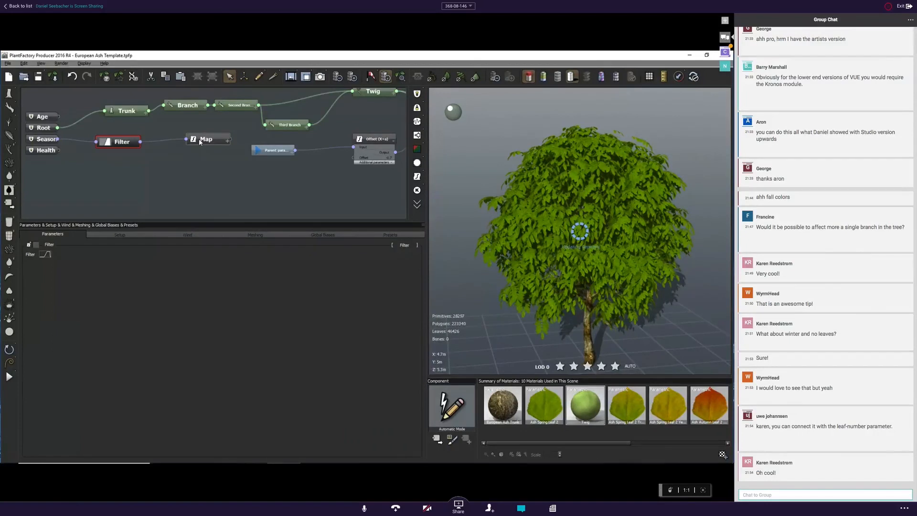
Set the Map input low to 0 and output low to -0.73, then wire Map into Offset.
{"action": "left_click", "coordinate": [200, 141]}
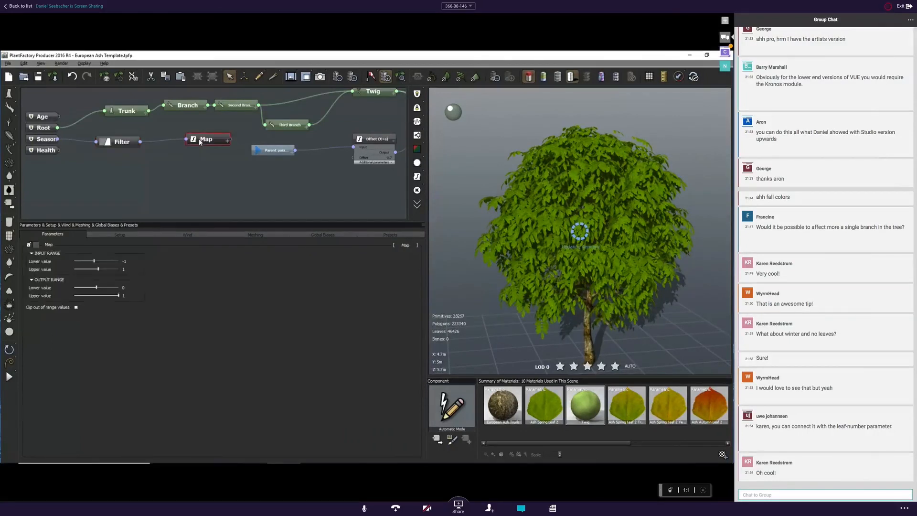
{"action": "double_click", "coordinate": [133, 260]}
{"action": "type", "text": "0"}
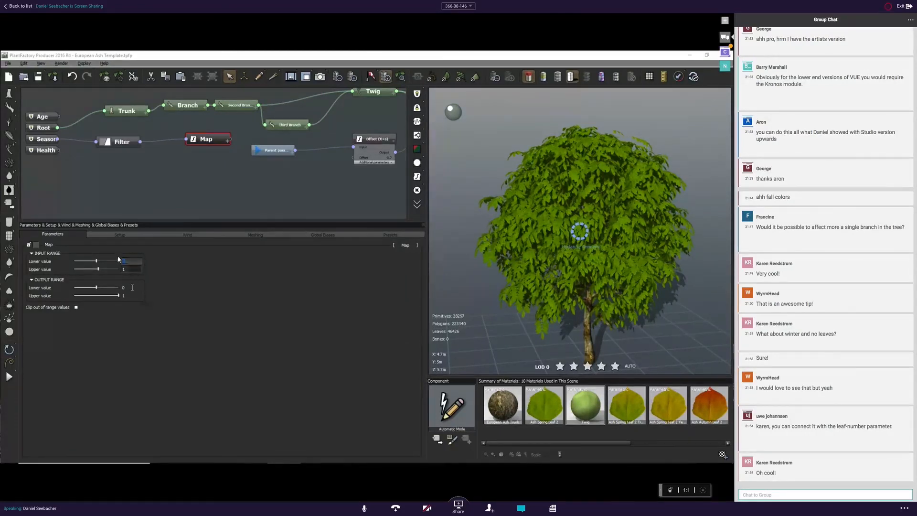
{"action": "left_click", "coordinate": [131, 288]}
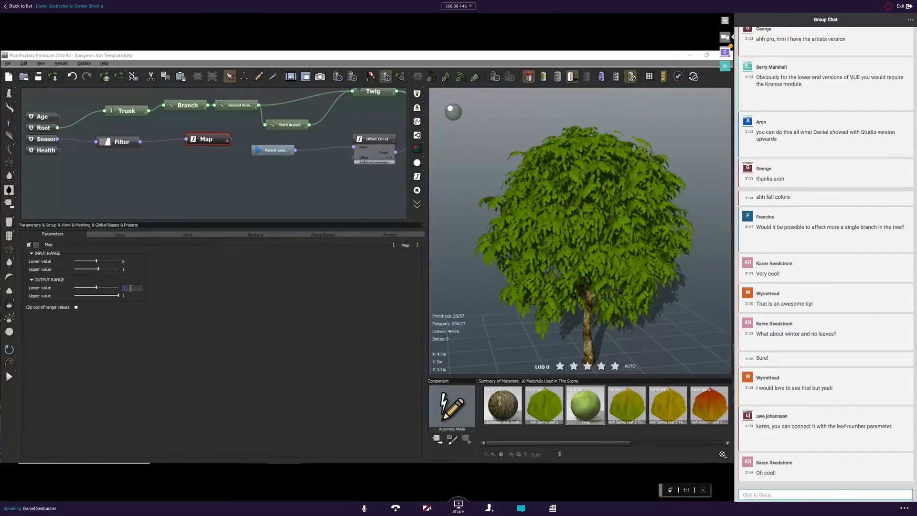
{"action": "type", "text": ".73"}
{"action": "left_click", "coordinate": [128, 295]}
{"action": "key", "text": "Return"}
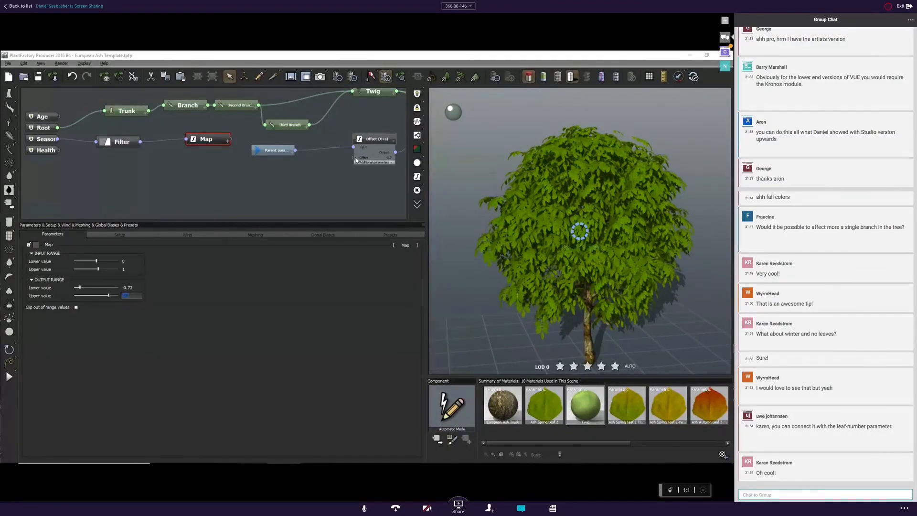
{"action": "left_click_drag", "start_coordinate": [356, 159], "coordinate": [227, 141]}
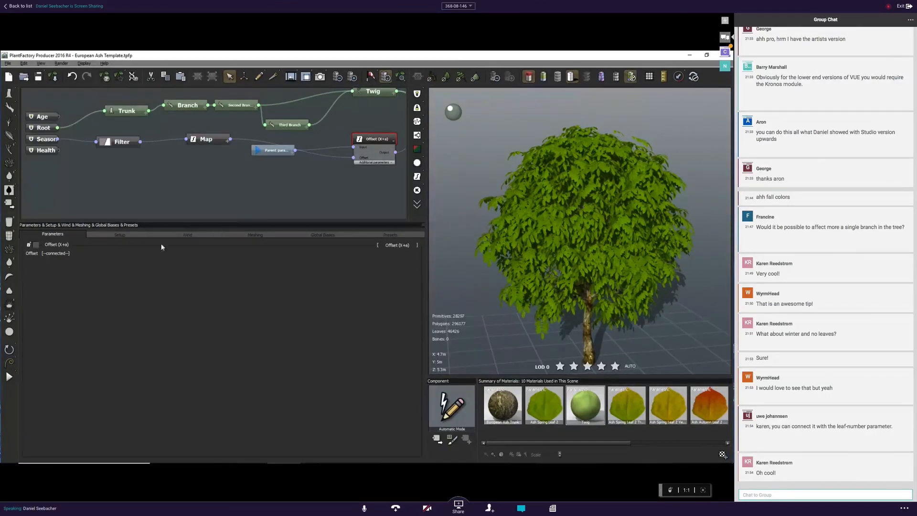
Raise Season from 38% up to about 92%, then display the Map node's range settings.
{"action": "left_click", "coordinate": [125, 235]}
{"action": "left_click_drag", "start_coordinate": [81, 372], "coordinate": [91, 372]}
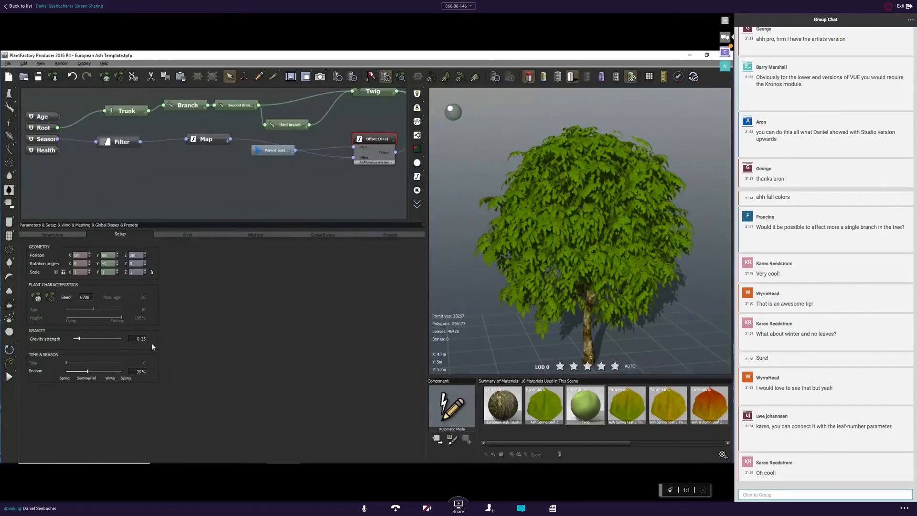
{"action": "left_click_drag", "start_coordinate": [86, 373], "coordinate": [89, 372]}
{"action": "left_click_drag", "start_coordinate": [95, 372], "coordinate": [98, 372]}
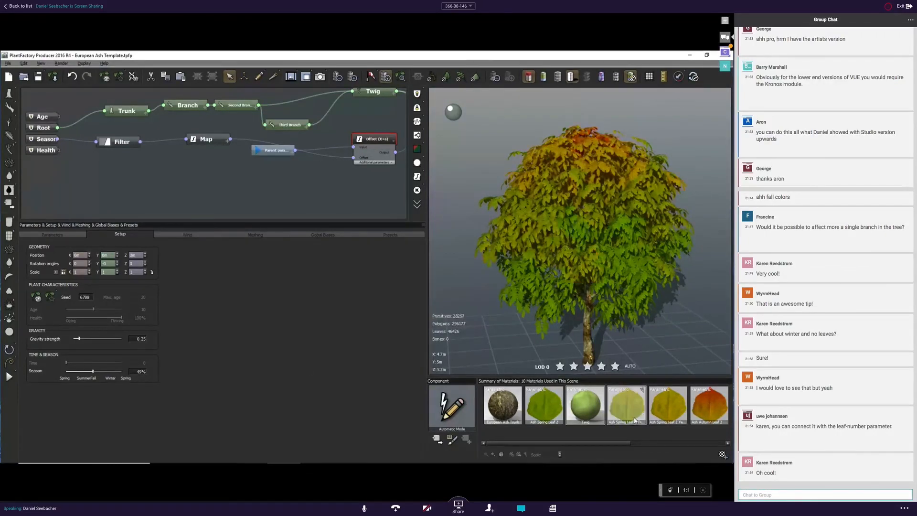
{"action": "left_click_drag", "start_coordinate": [92, 371], "coordinate": [98, 371]}
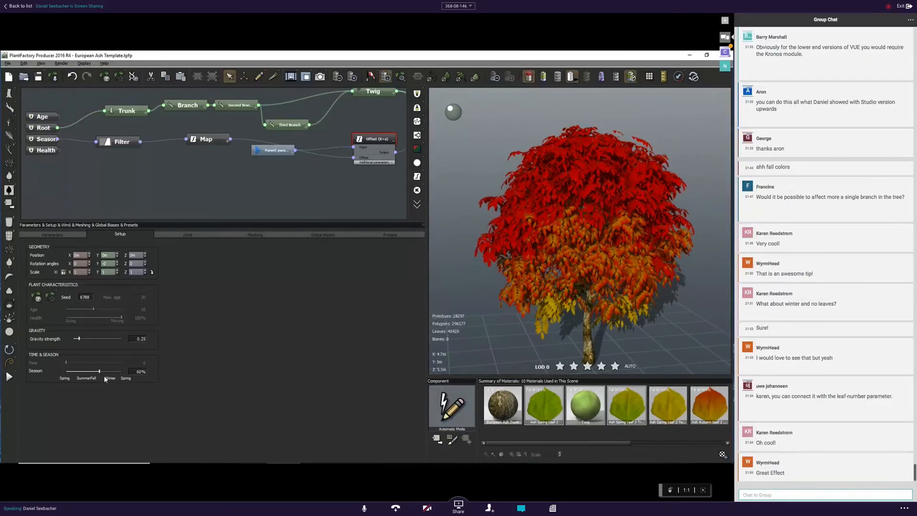
{"action": "left_click_drag", "start_coordinate": [99, 371], "coordinate": [103, 371]}
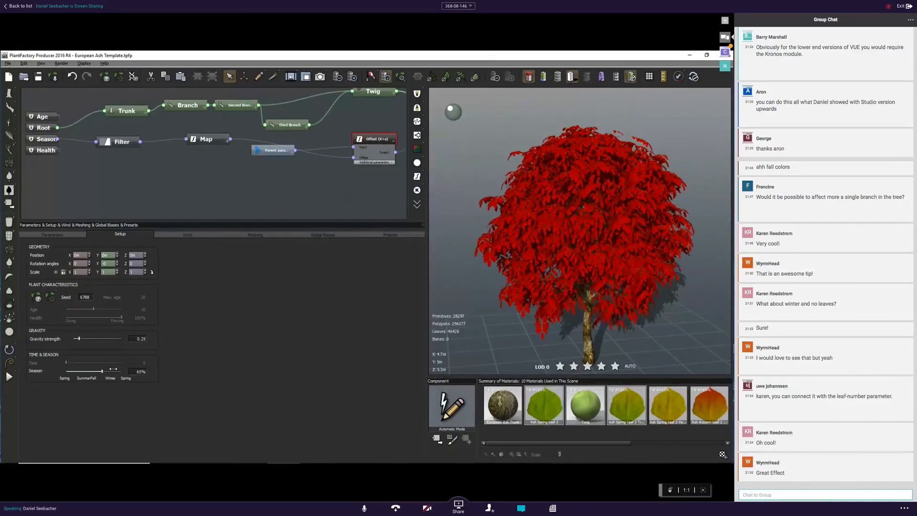
{"action": "left_click_drag", "start_coordinate": [103, 371], "coordinate": [120, 375]}
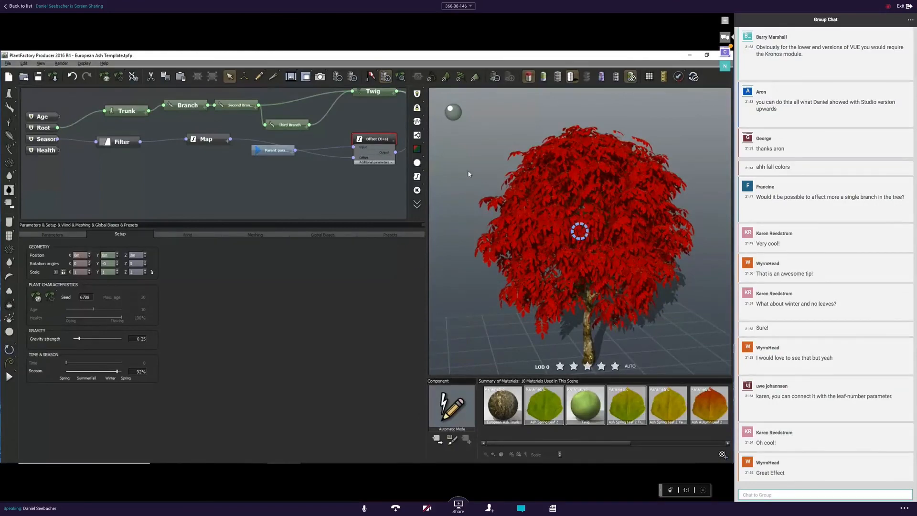
{"action": "left_click", "coordinate": [217, 139]}
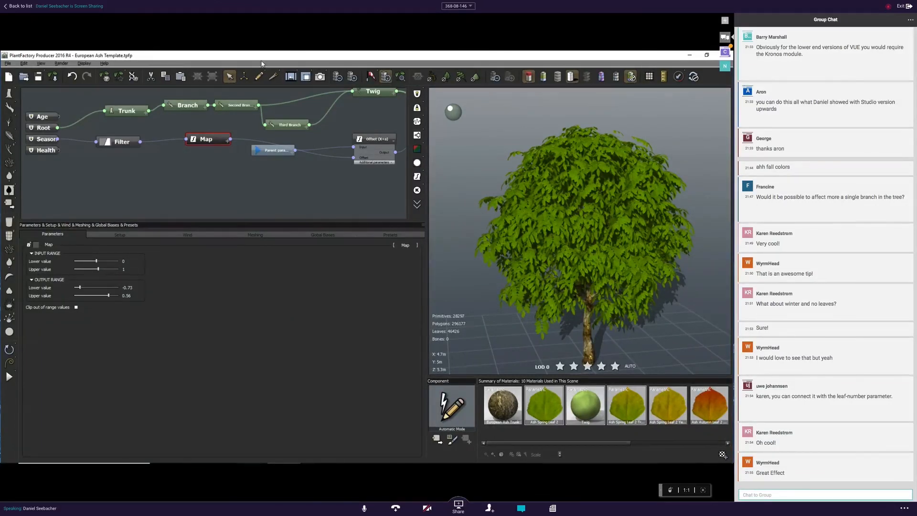
Bring back the Setup parameters, showing Season at 92% with fully green foliage.
{"action": "left_click", "coordinate": [129, 234]}
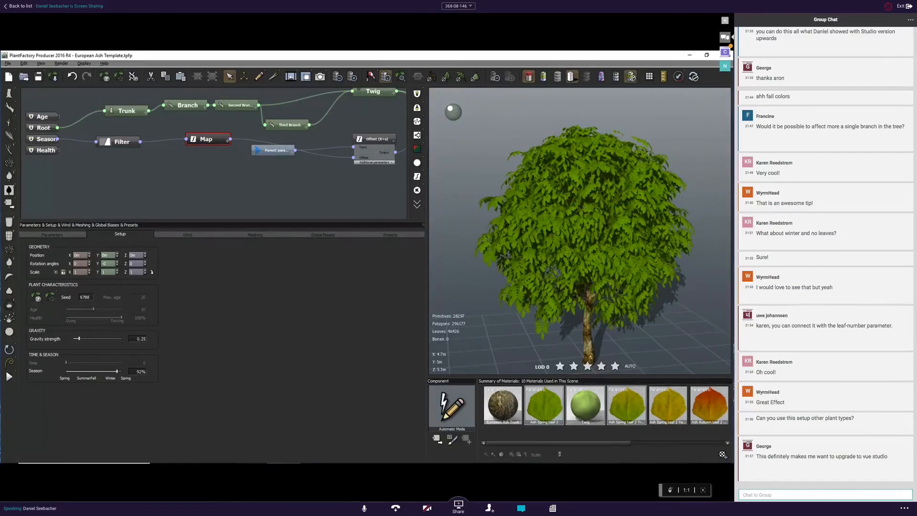
Rearrange the graph around the Offset connections, moving the Offset node higher.
{"action": "middle_click_drag", "start_coordinate": [288, 170], "coordinate": [216, 158]}
{"action": "right_click", "coordinate": [207, 162]}
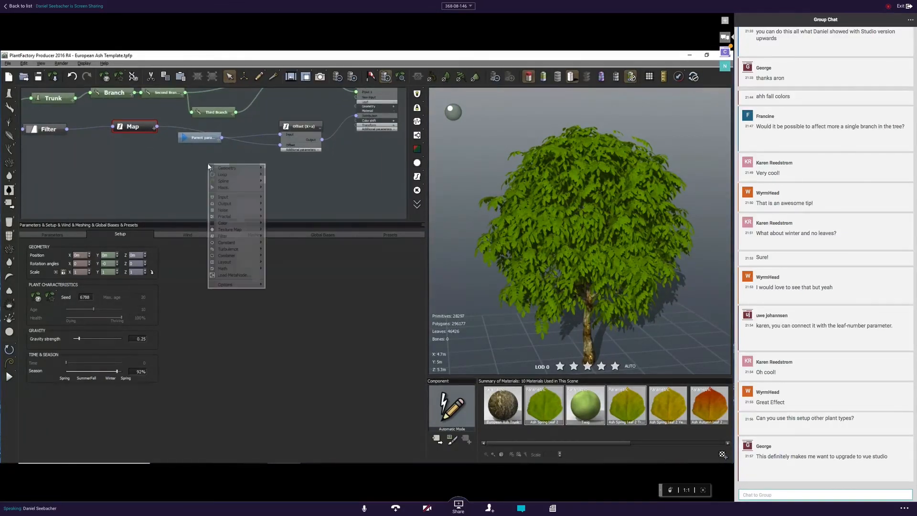
{"action": "mouse_move", "coordinate": [219, 170]}
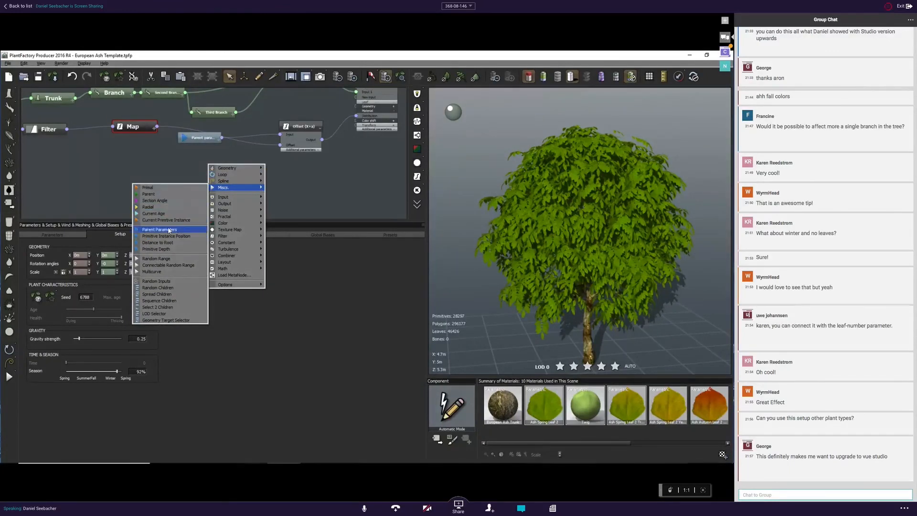
{"action": "left_click", "coordinate": [368, 151]}
{"action": "scroll", "coordinate": [366, 151], "scroll_direction": "down", "scroll_amount": 2}
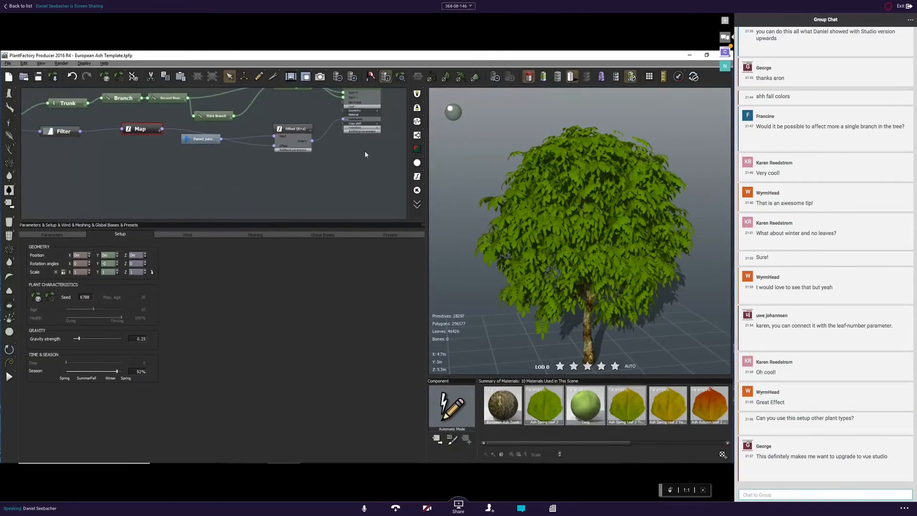
{"action": "left_click", "coordinate": [307, 132]}
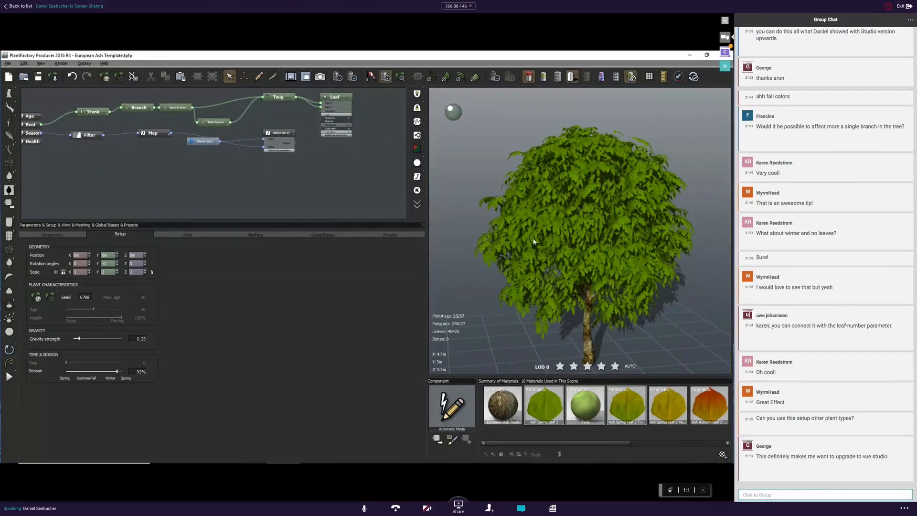
{"action": "right_click", "coordinate": [237, 166]}
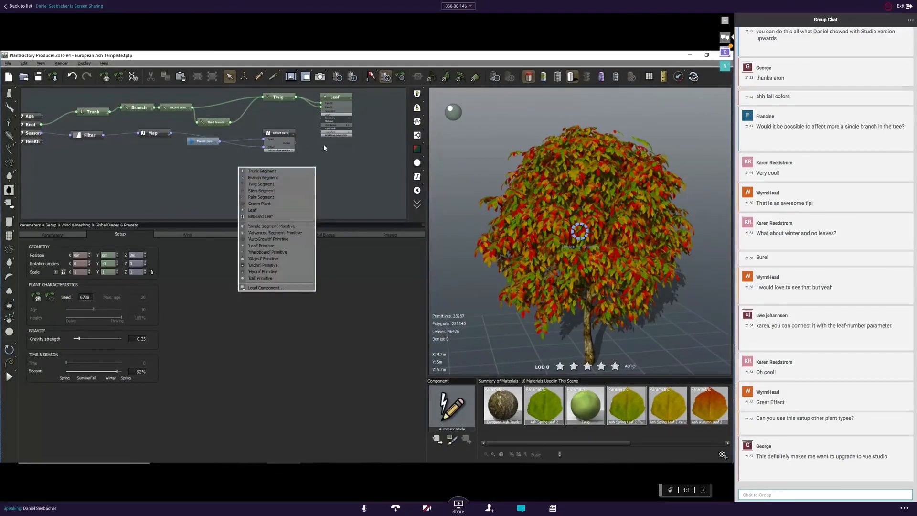
{"action": "left_click", "coordinate": [324, 158]}
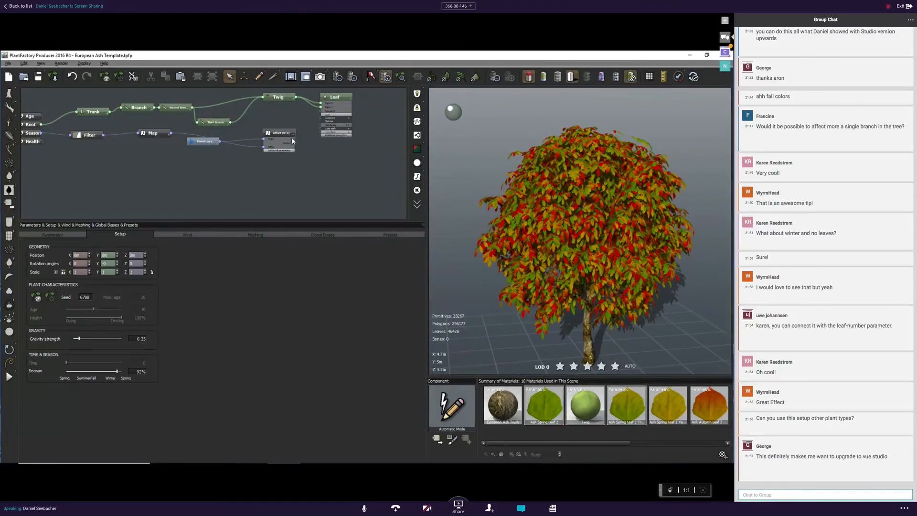
{"action": "left_click_drag", "start_coordinate": [285, 129], "coordinate": [283, 113]}
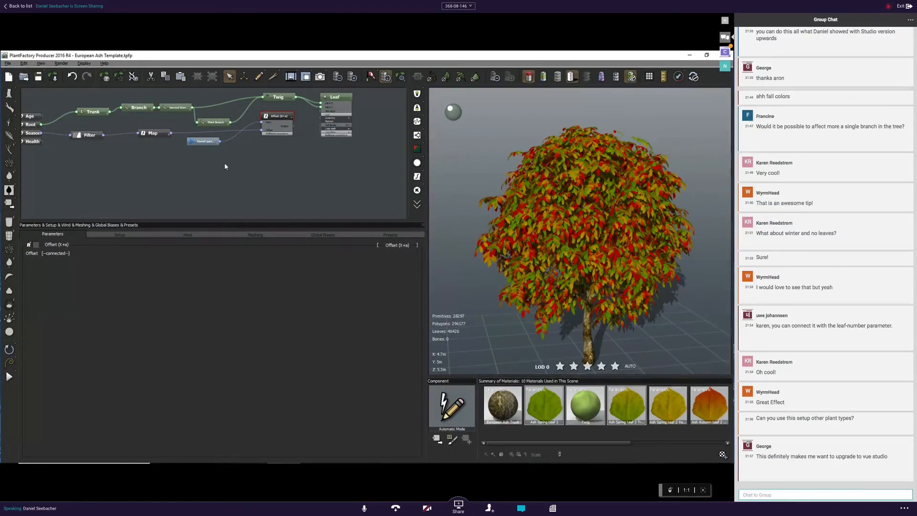
Add a Distance to Root node, link it toward the Leaf node and place it lower-left.
{"action": "right_click", "coordinate": [208, 153]}
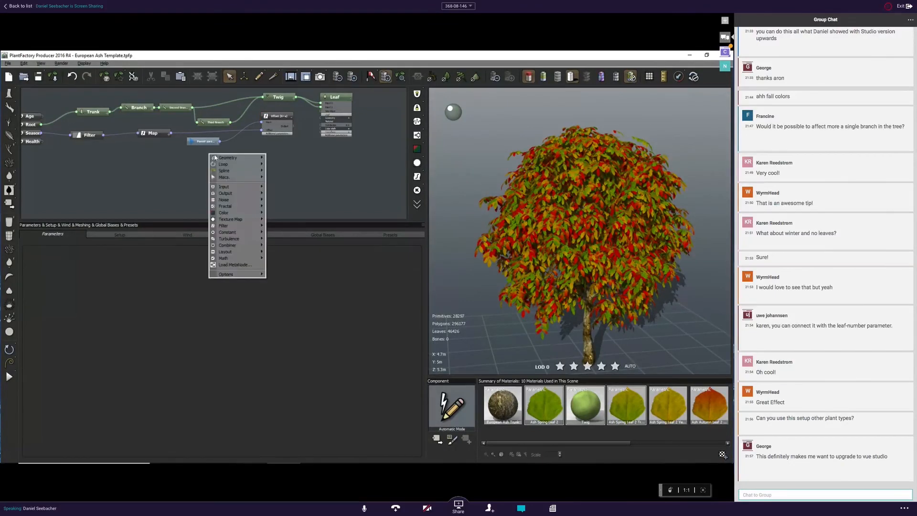
{"action": "mouse_move", "coordinate": [232, 178]}
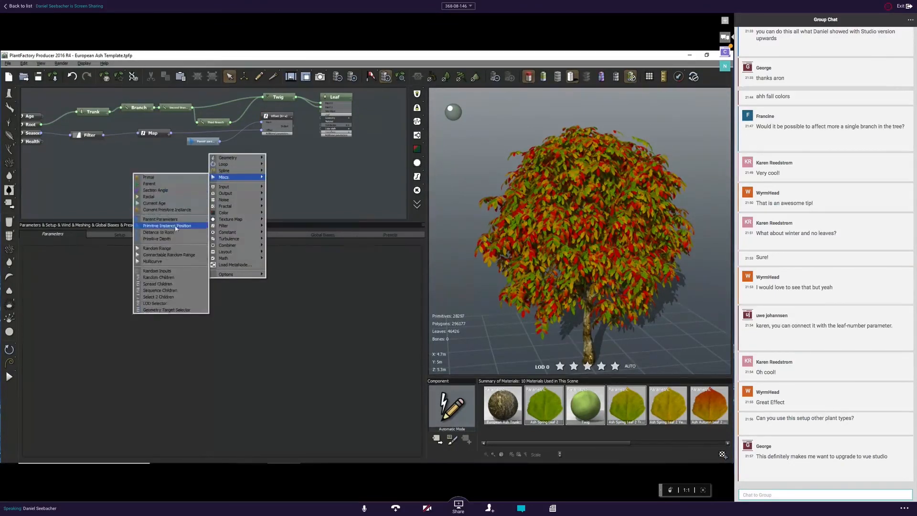
{"action": "left_click", "coordinate": [164, 232]}
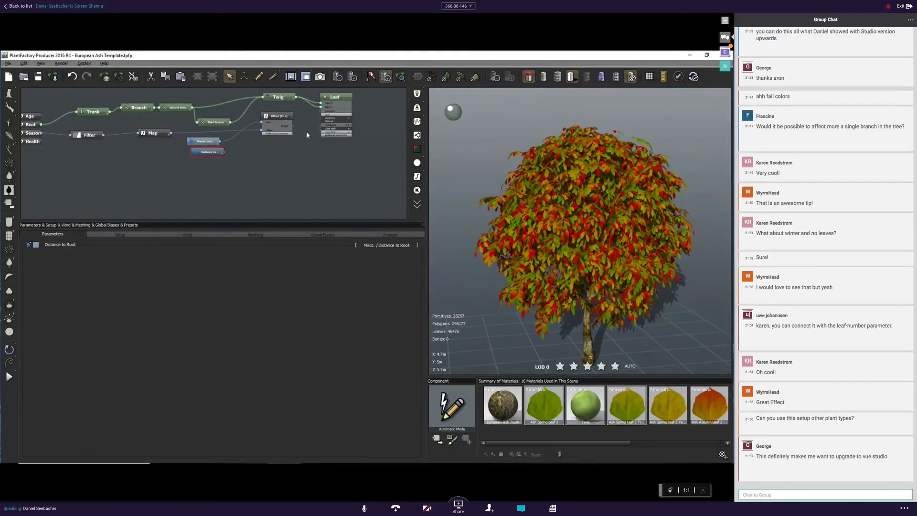
{"action": "left_click_drag", "start_coordinate": [319, 125], "coordinate": [221, 152]}
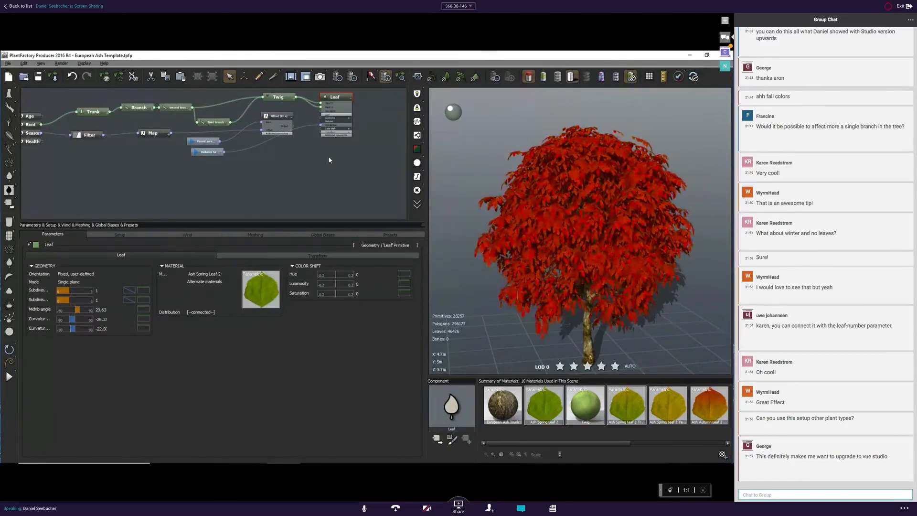
{"action": "left_click_drag", "start_coordinate": [210, 153], "coordinate": [197, 164]}
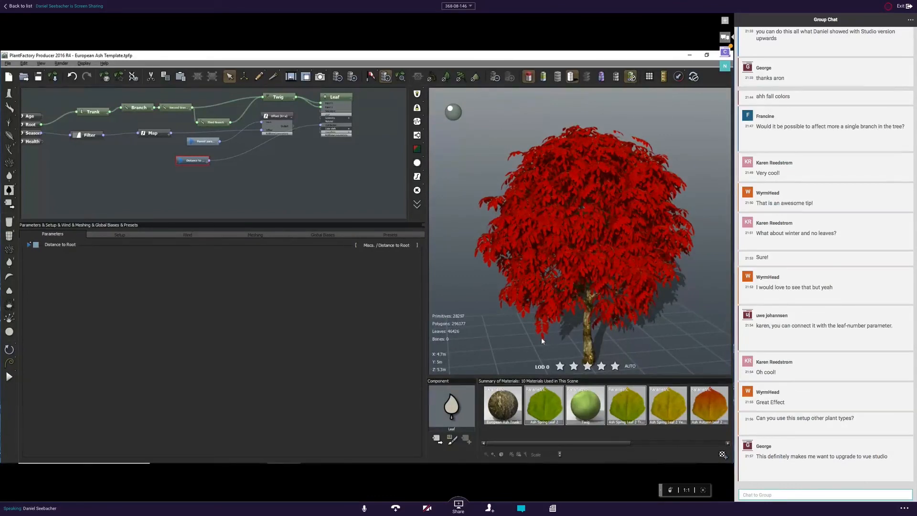
Add a Multiply (aX) node with Multiply by 0.01 and wire it into the chain.
{"action": "right_click", "coordinate": [269, 153]}
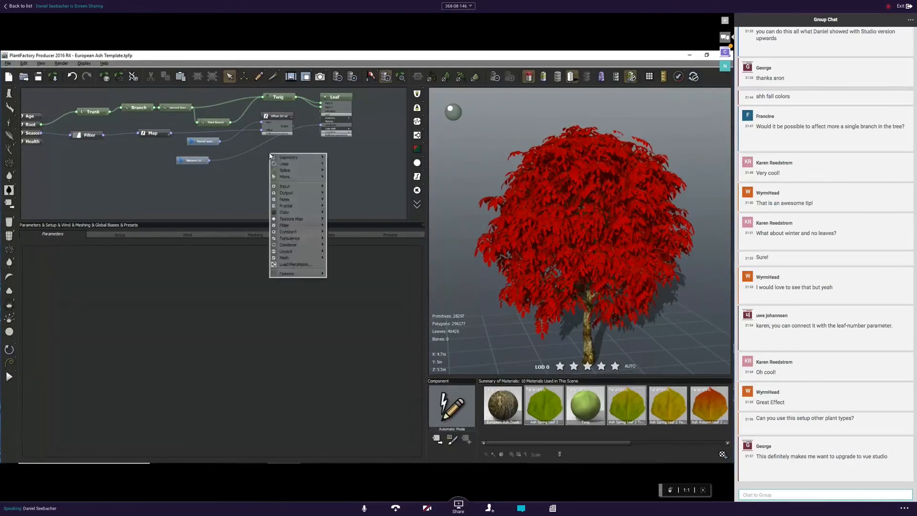
{"action": "mouse_move", "coordinate": [304, 226]}
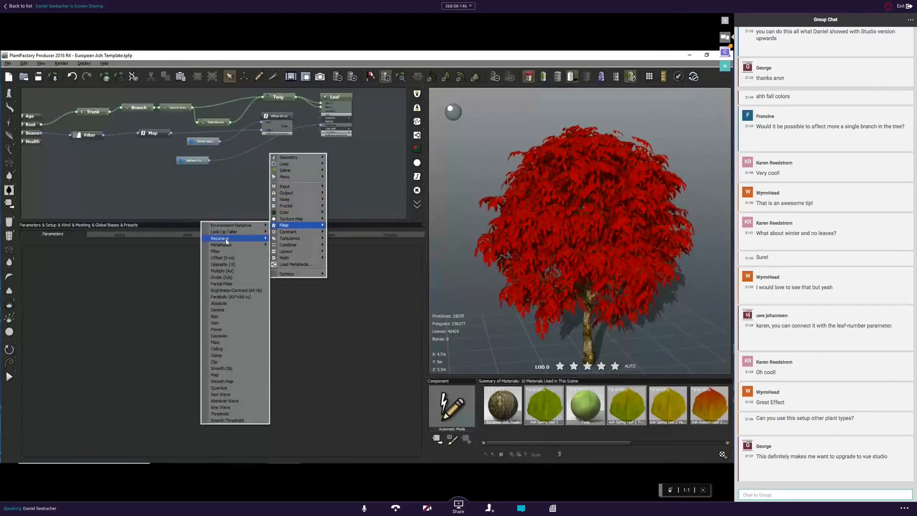
{"action": "left_click", "coordinate": [221, 271]}
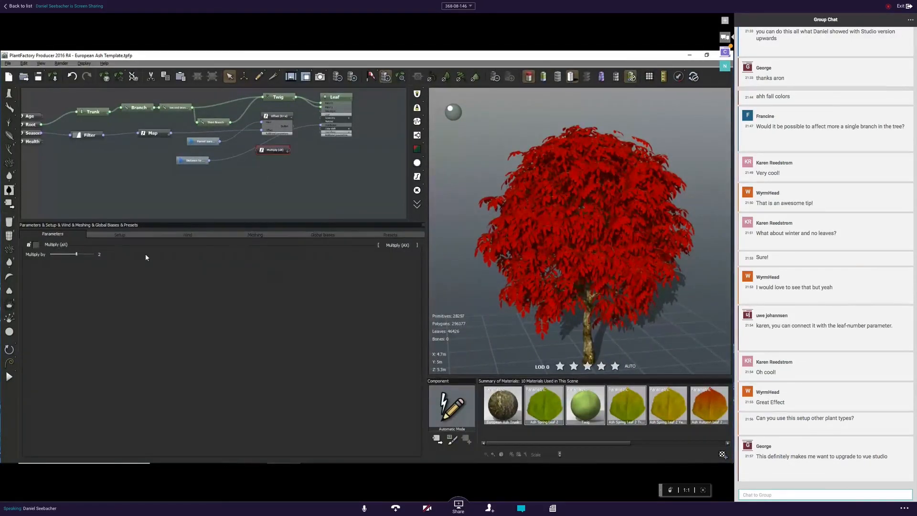
{"action": "left_click", "coordinate": [101, 253]}
{"action": "type", "text": ".01"}
{"action": "key", "text": "Return"}
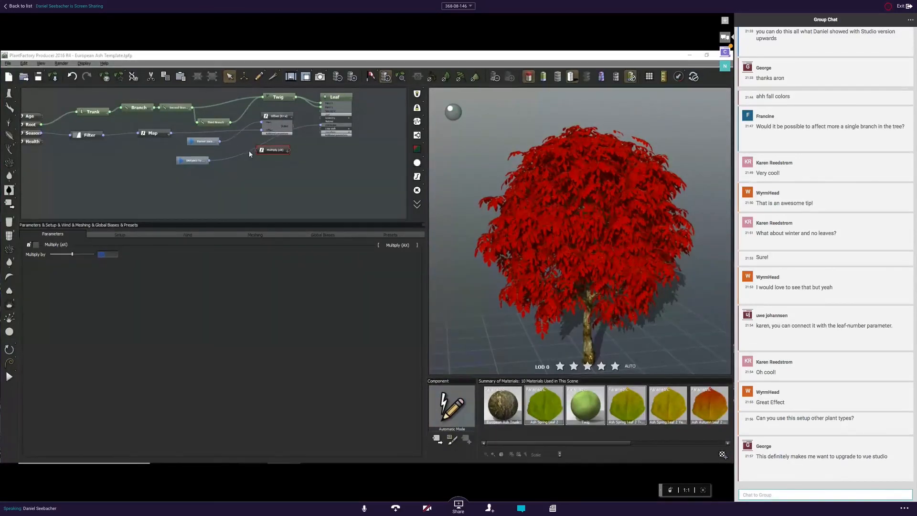
{"action": "left_click_drag", "start_coordinate": [258, 152], "coordinate": [202, 158]}
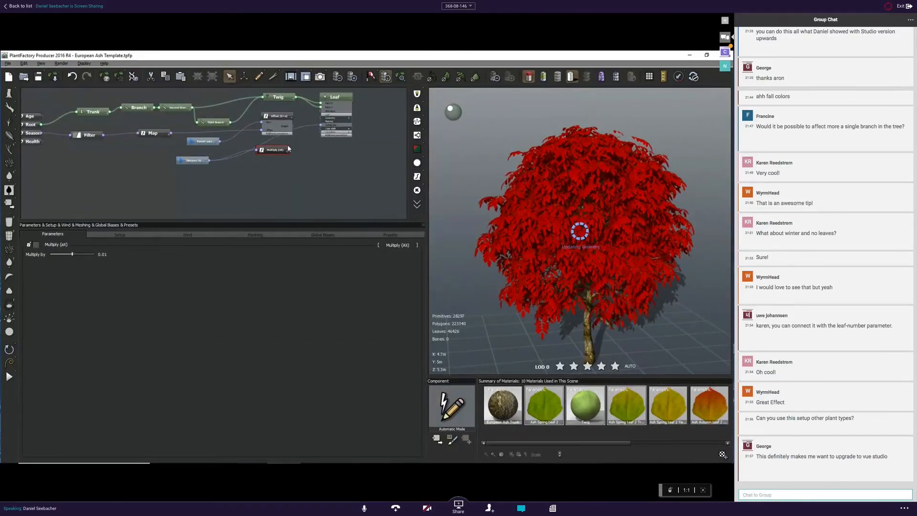
Connect the Multiply output to the Leaf node and inspect the tree's returned green foliage.
{"action": "left_click", "coordinate": [318, 123]}
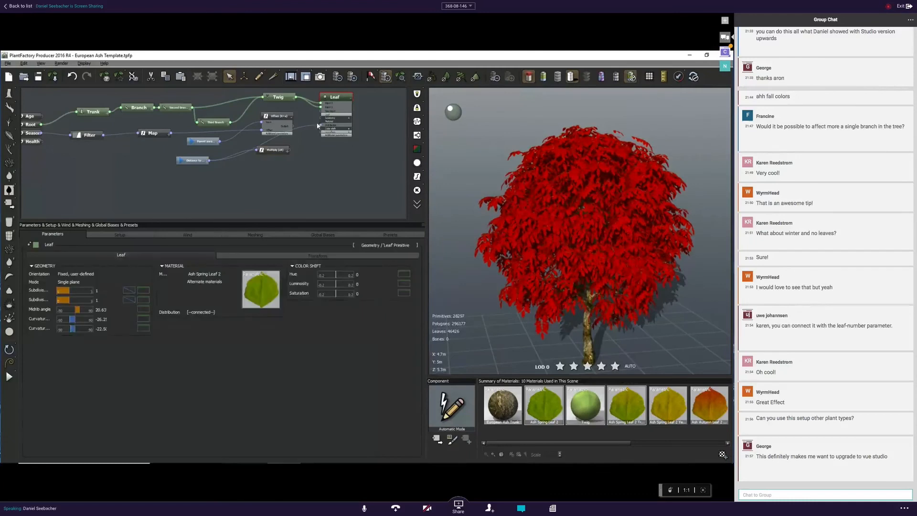
{"action": "left_click_drag", "start_coordinate": [319, 126], "coordinate": [279, 148]}
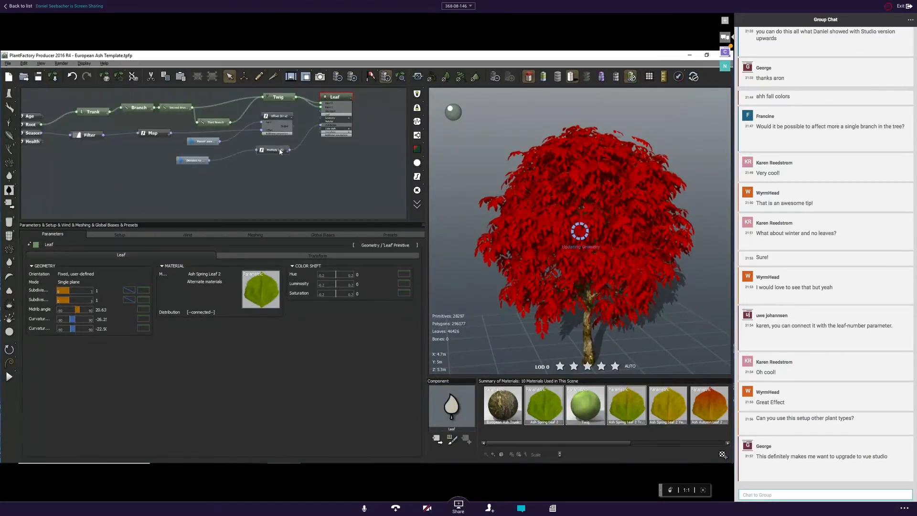
{"action": "left_click", "coordinate": [279, 148]}
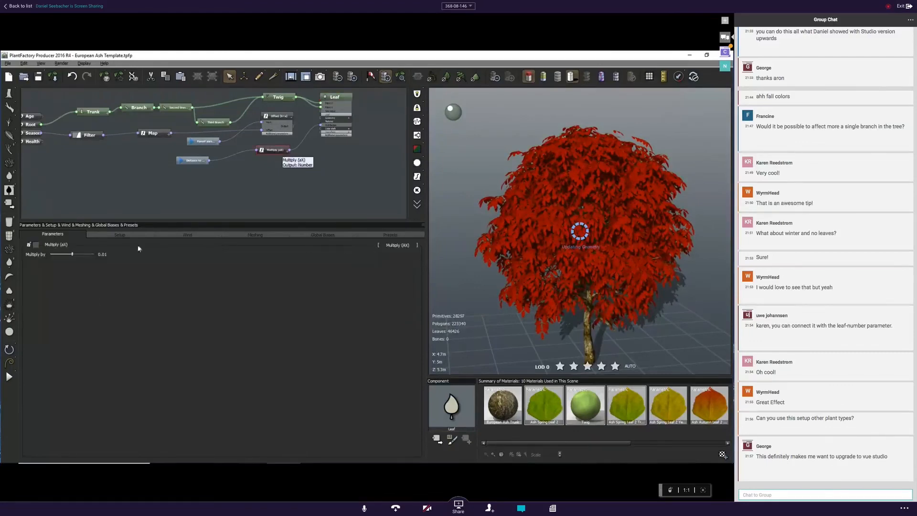
{"action": "left_click", "coordinate": [105, 253]}
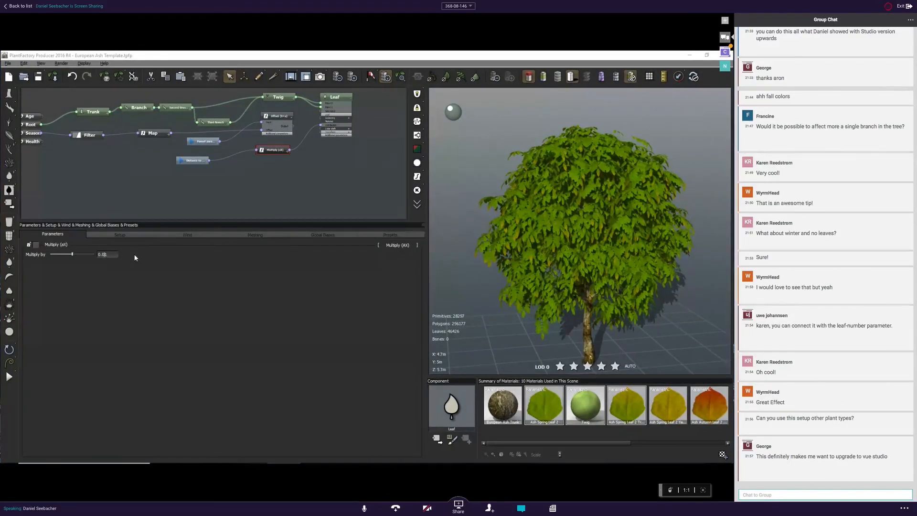
{"action": "left_click", "coordinate": [267, 192]}
{"action": "right_click_drag", "start_coordinate": [596, 230], "coordinate": [577, 220]}
{"action": "scroll", "coordinate": [549, 241], "scroll_direction": "up", "scroll_amount": 1}
{"action": "scroll", "coordinate": [548, 241], "scroll_direction": "up", "scroll_amount": 4}
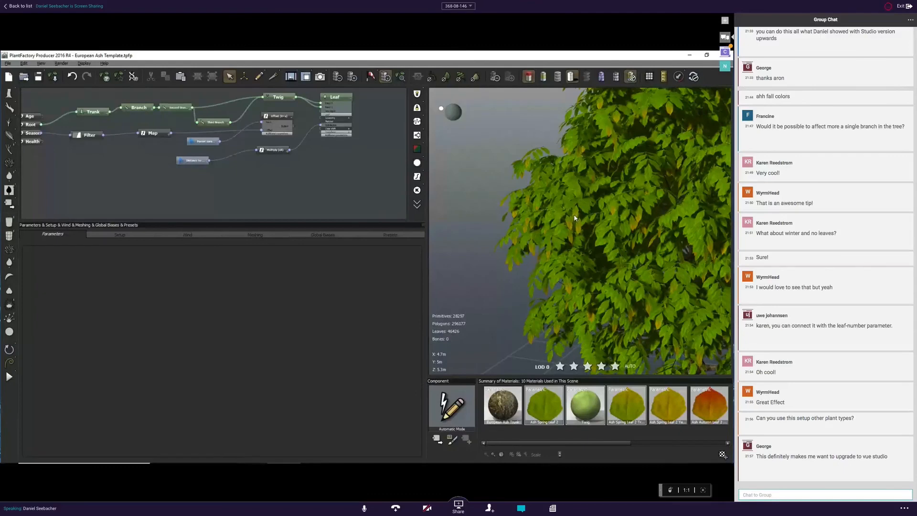
{"action": "scroll", "coordinate": [574, 212], "scroll_direction": "down", "scroll_amount": 5}
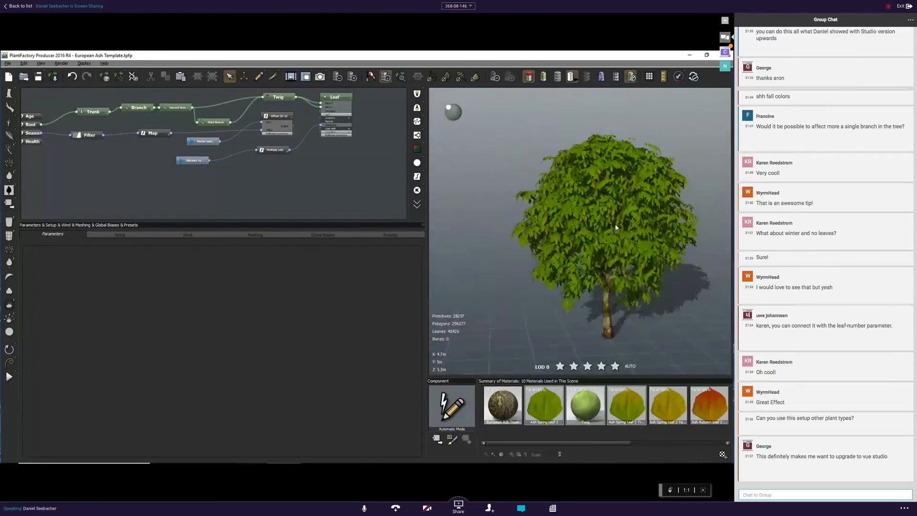
{"action": "right_click_drag", "start_coordinate": [616, 227], "coordinate": [613, 244]}
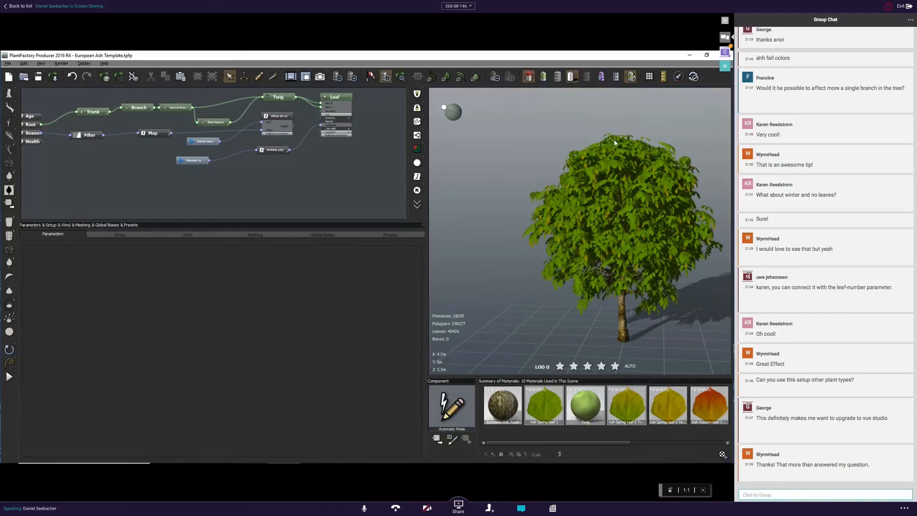
Load the European Ash scene from the Scenes|Species browser via File > Open.
{"action": "left_click", "coordinate": [8, 63]}
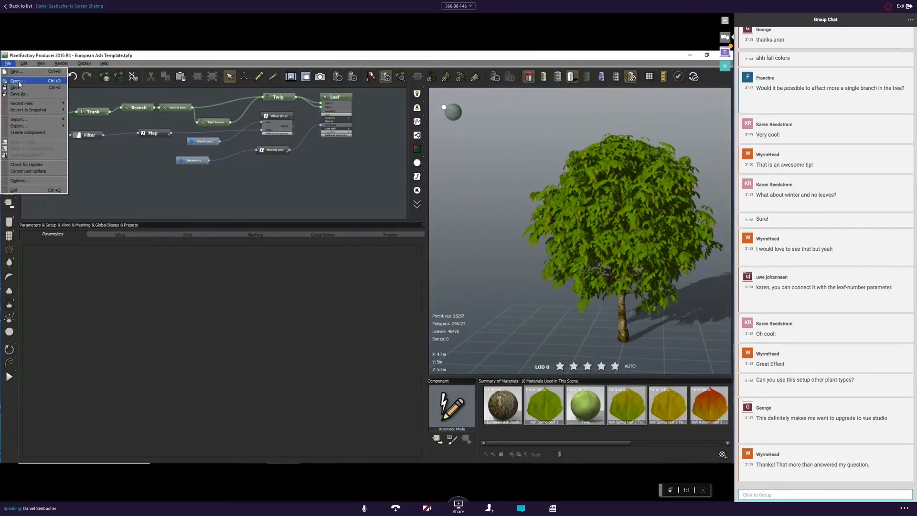
{"action": "left_click", "coordinate": [18, 82]}
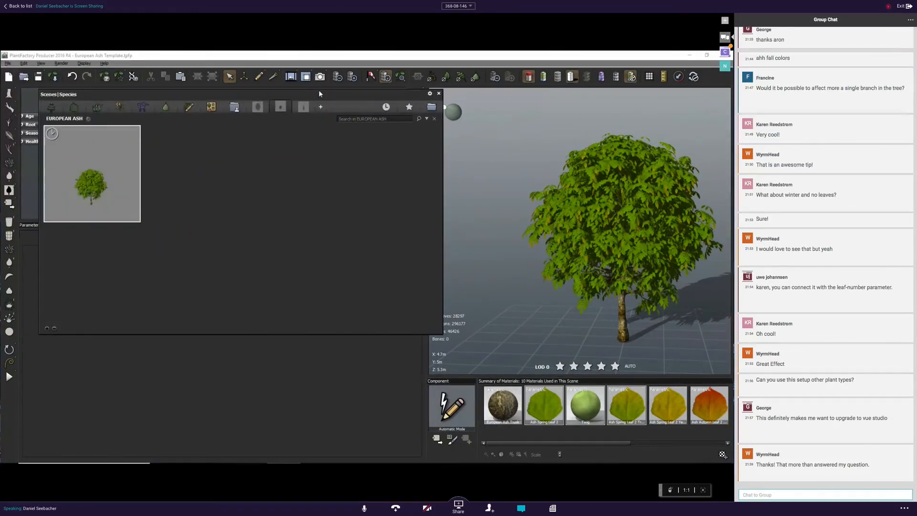
{"action": "double_click", "coordinate": [99, 173]}
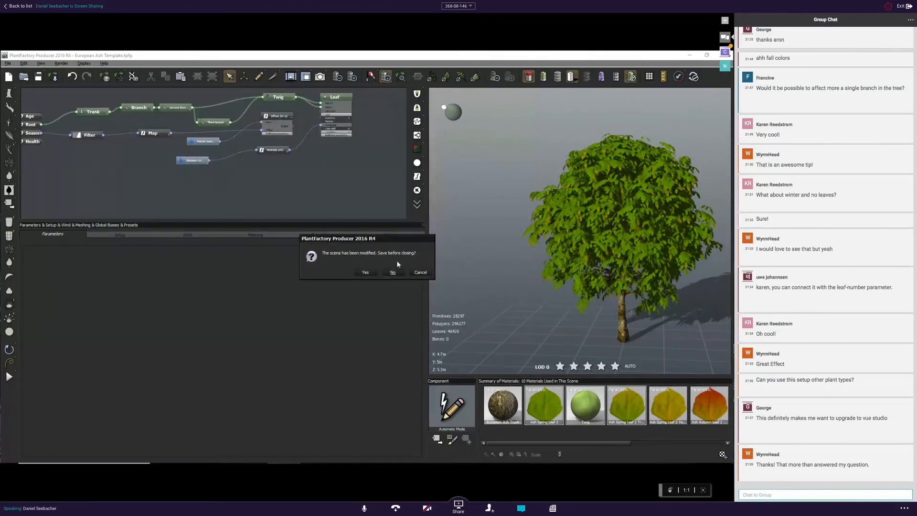
Decline saving the template so 'European Ash finished new wind' loads instead.
{"action": "left_click", "coordinate": [389, 270]}
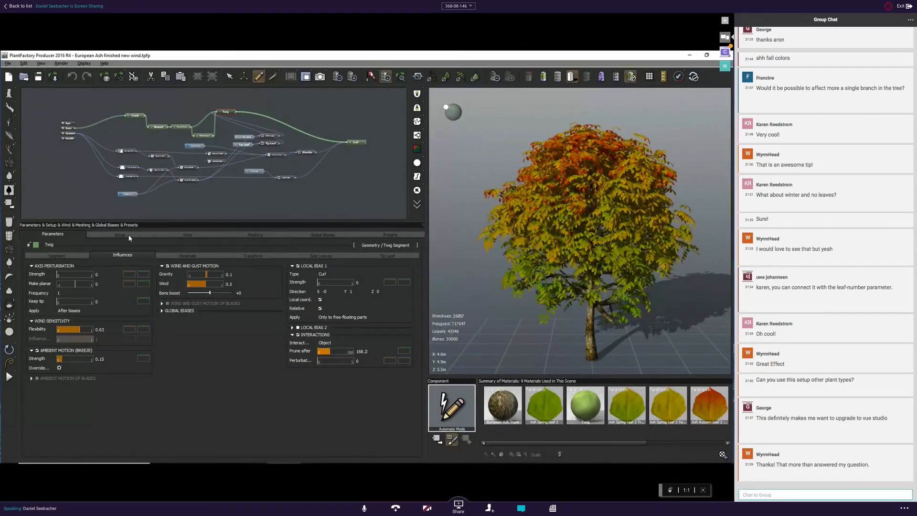
Set both Leaf node subdivision values to 0, cutting the polygon count to 63962.
{"action": "right_click_drag", "start_coordinate": [580, 229], "coordinate": [599, 229]}
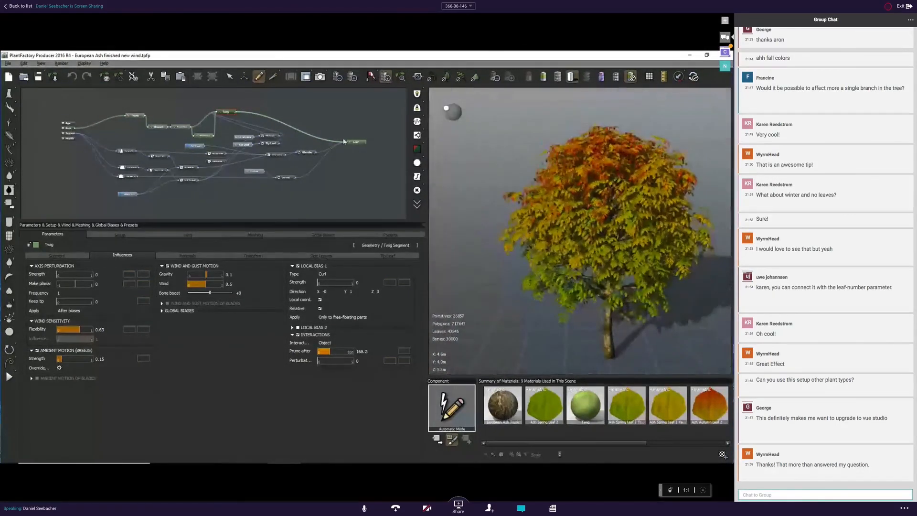
{"action": "left_click", "coordinate": [337, 76]}
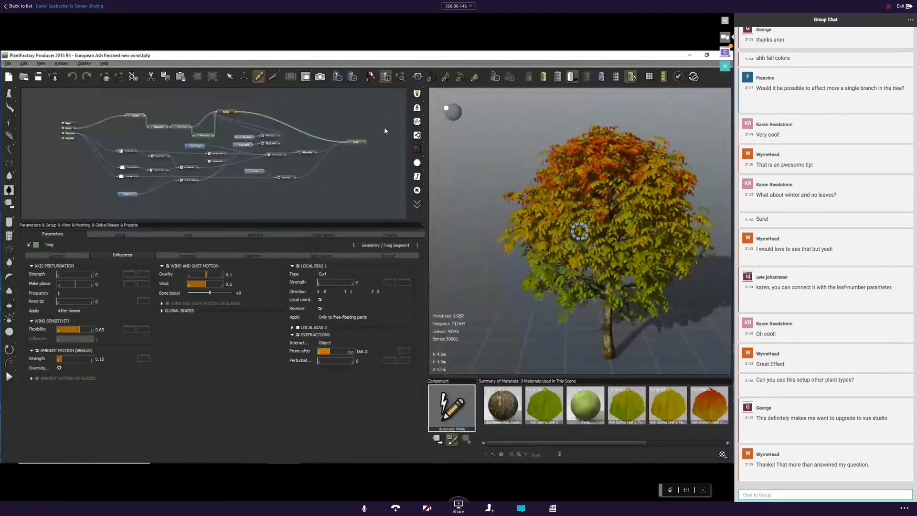
{"action": "left_click", "coordinate": [359, 143]}
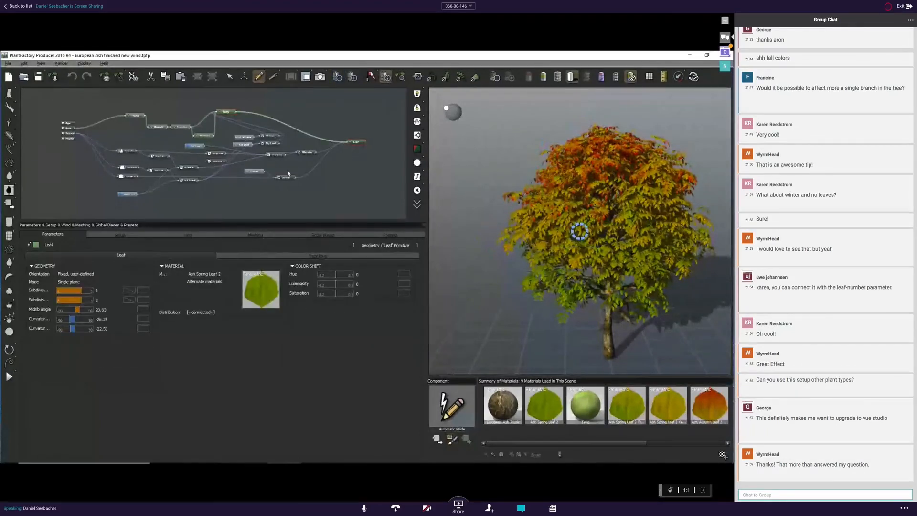
{"action": "left_click", "coordinate": [105, 291]}
{"action": "type", "text": "0"}
{"action": "left_click", "coordinate": [105, 300]}
{"action": "type", "text": "0"}
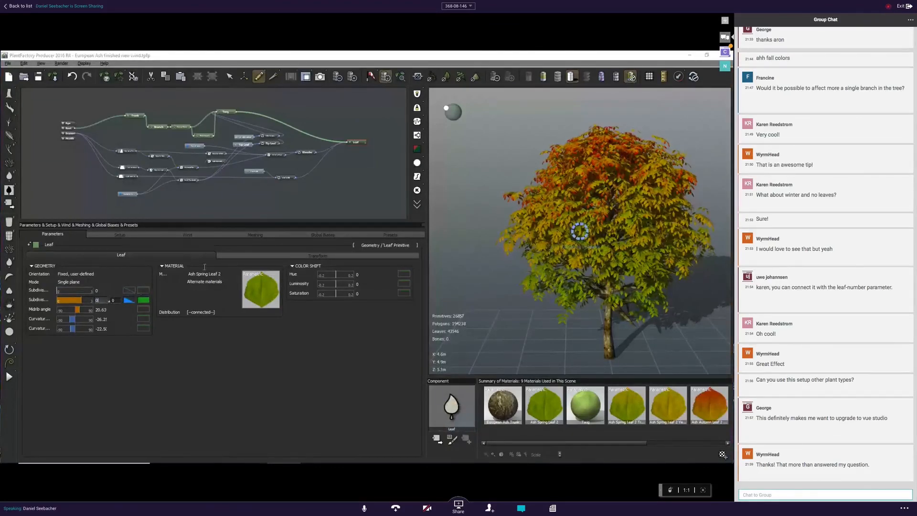
{"action": "left_click", "coordinate": [328, 199]}
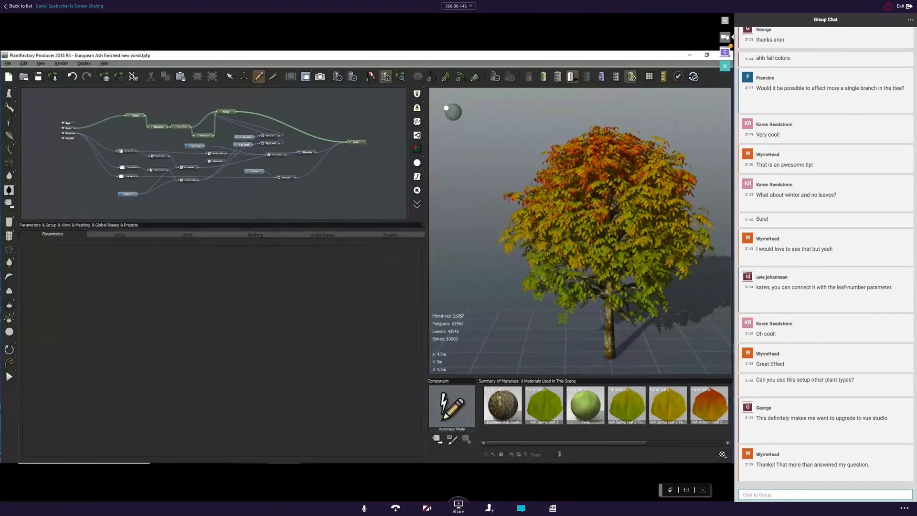
{"action": "scroll", "coordinate": [588, 337], "scroll_direction": "up", "scroll_amount": 3}
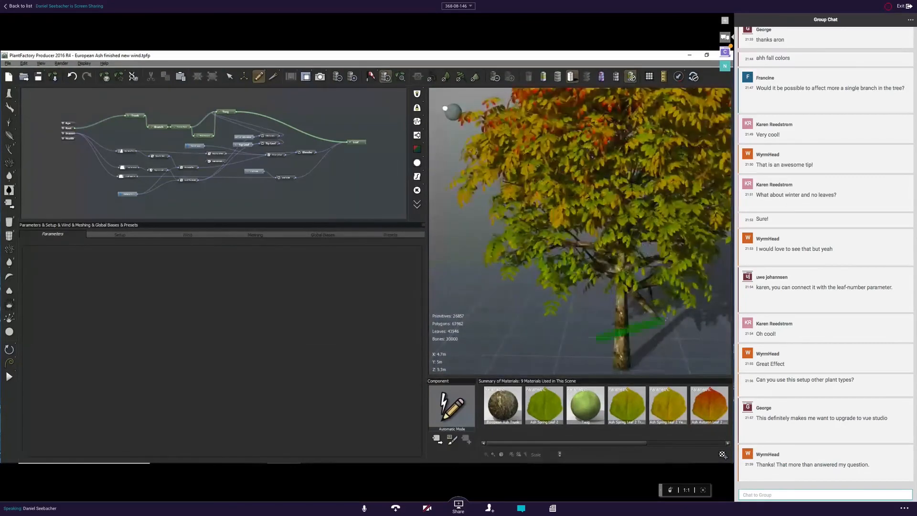
{"action": "right_click_drag", "start_coordinate": [665, 319], "coordinate": [655, 306]}
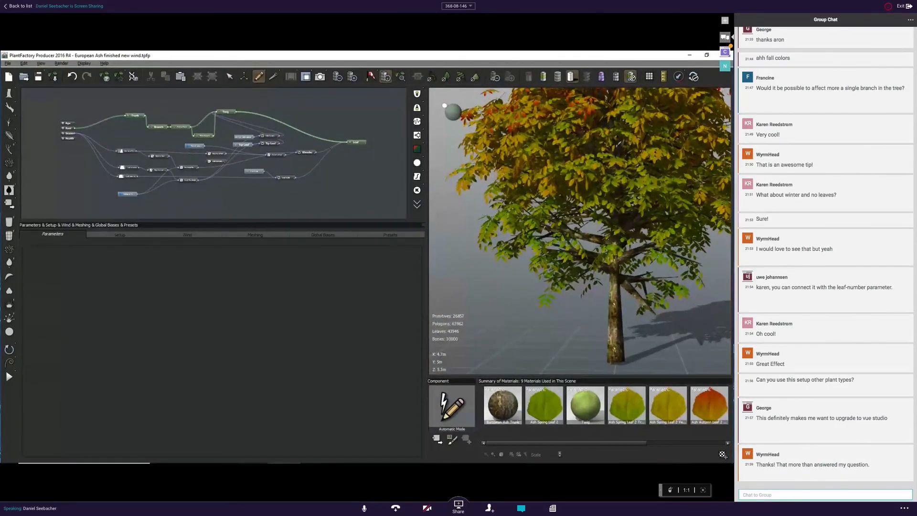
{"action": "scroll", "coordinate": [548, 229], "scroll_direction": "down", "scroll_amount": 4}
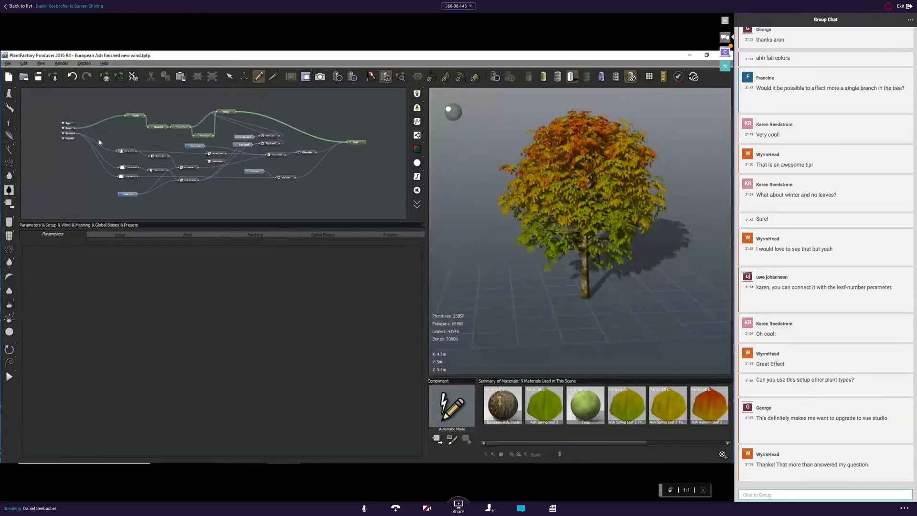
{"action": "left_click", "coordinate": [72, 136]}
In Setup, move Season between 35% and 44%, previewing the summer foliage.
{"action": "left_click", "coordinate": [117, 236]}
{"action": "left_click_drag", "start_coordinate": [96, 371], "coordinate": [89, 372]}
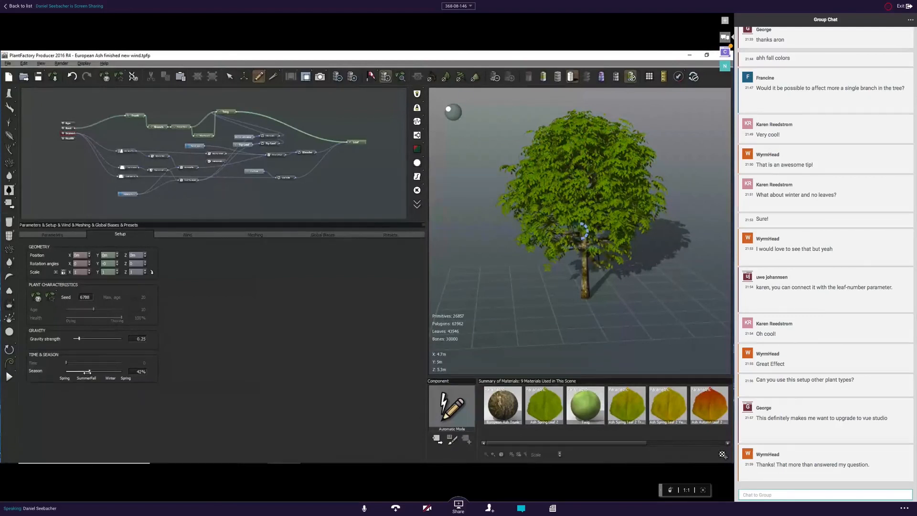
{"action": "left_click_drag", "start_coordinate": [88, 372], "coordinate": [88, 372]}
{"action": "scroll", "coordinate": [554, 216], "scroll_direction": "up", "scroll_amount": 3}
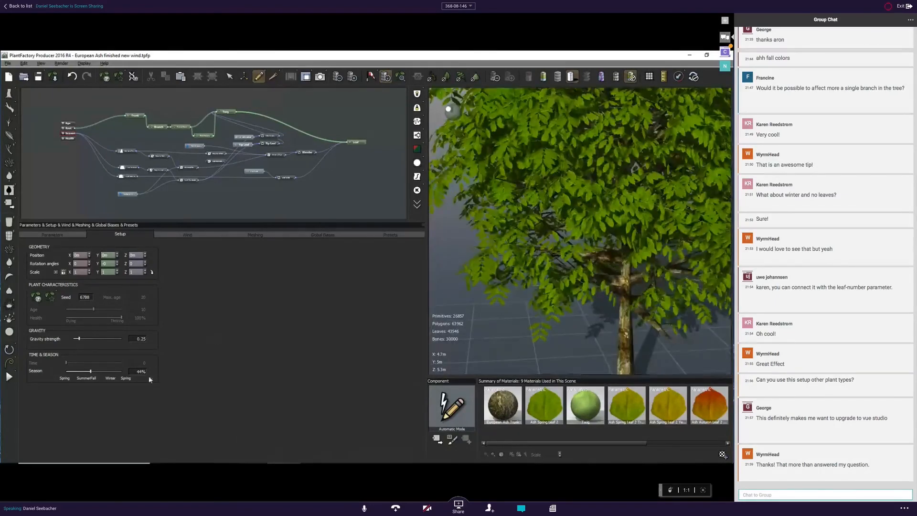
{"action": "mouse_move", "coordinate": [90, 371]}
{"action": "left_mouse_down"}
{"action": "mouse_move", "coordinate": [111, 374]}
{"action": "mouse_move", "coordinate": [89, 371]}
{"action": "left_mouse_up"}
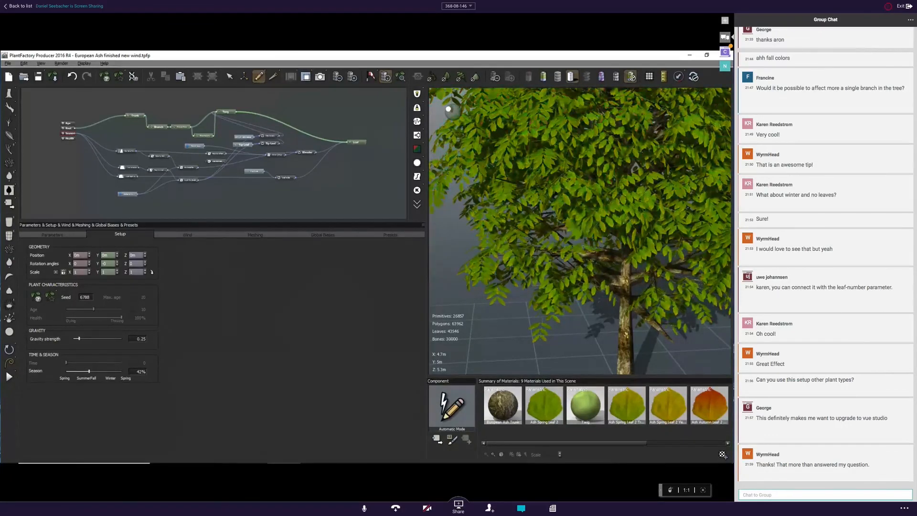
{"action": "scroll", "coordinate": [496, 256], "scroll_direction": "down", "scroll_amount": 3}
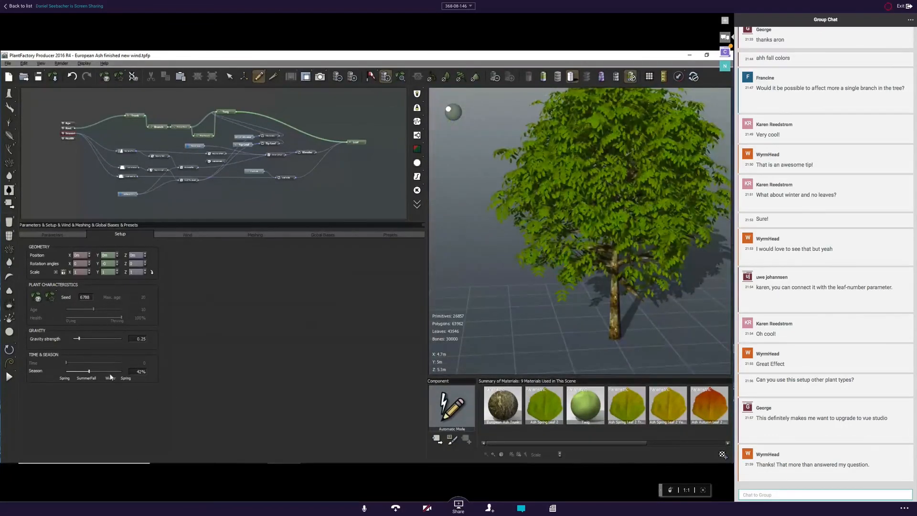
{"action": "left_click_drag", "start_coordinate": [89, 371], "coordinate": [92, 371]}
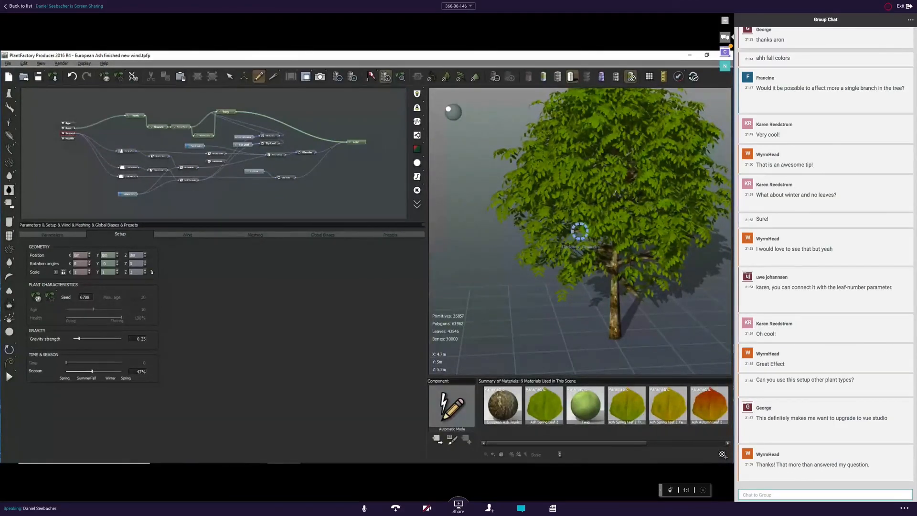
Orbit around the canopy to inspect the green foliage from above and the side.
{"action": "right_click_drag", "start_coordinate": [585, 270], "coordinate": [583, 349]}
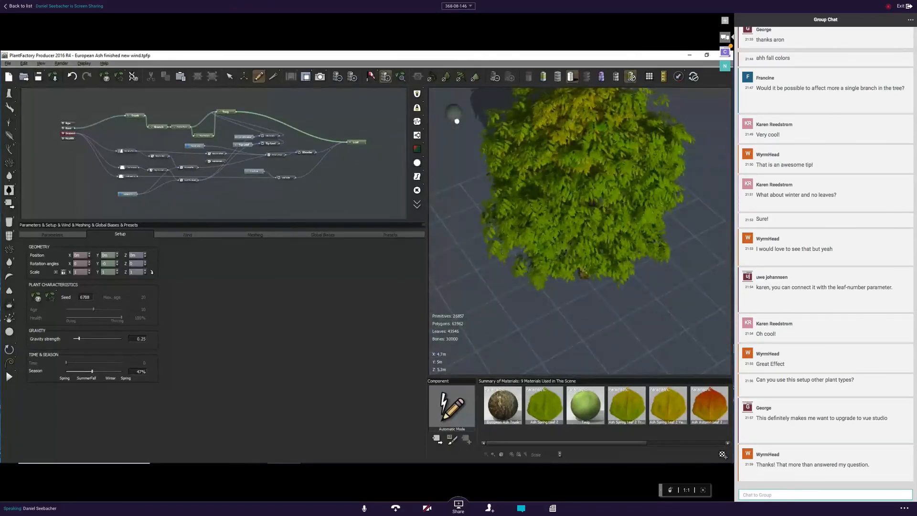
{"action": "scroll", "coordinate": [579, 231], "scroll_direction": "up", "scroll_amount": 4}
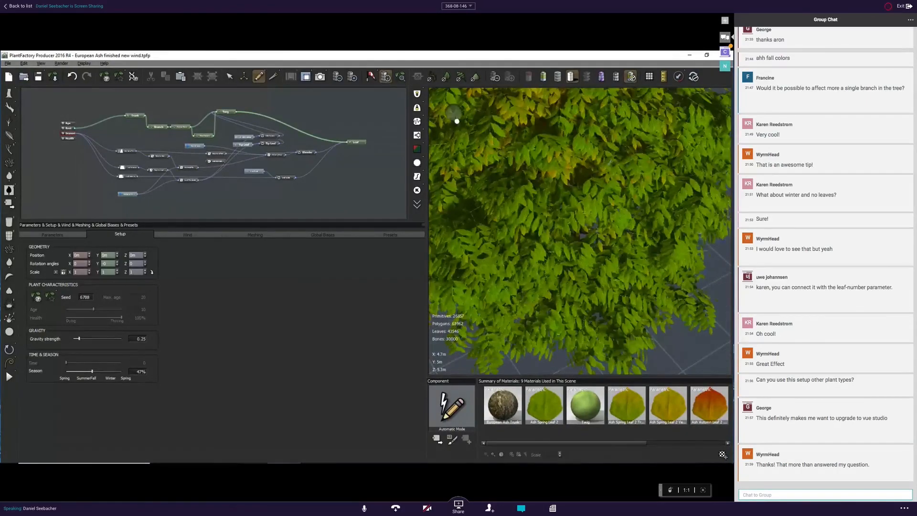
{"action": "right_click_drag", "start_coordinate": [539, 274], "coordinate": [501, 248]}
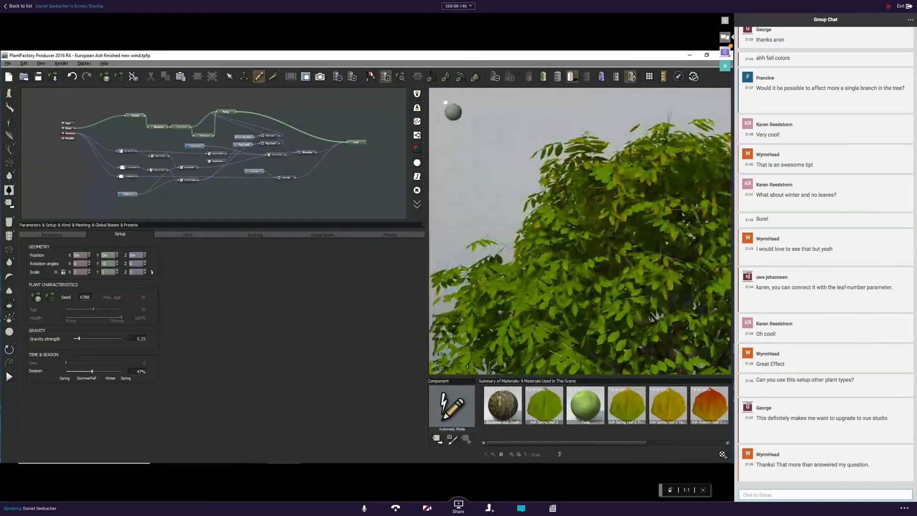
{"action": "scroll", "coordinate": [502, 249], "scroll_direction": "down", "scroll_amount": 3}
{"action": "scroll", "coordinate": [573, 286], "scroll_direction": "down", "scroll_amount": 2}
{"action": "right_click_drag", "start_coordinate": [573, 248], "coordinate": [585, 305]}
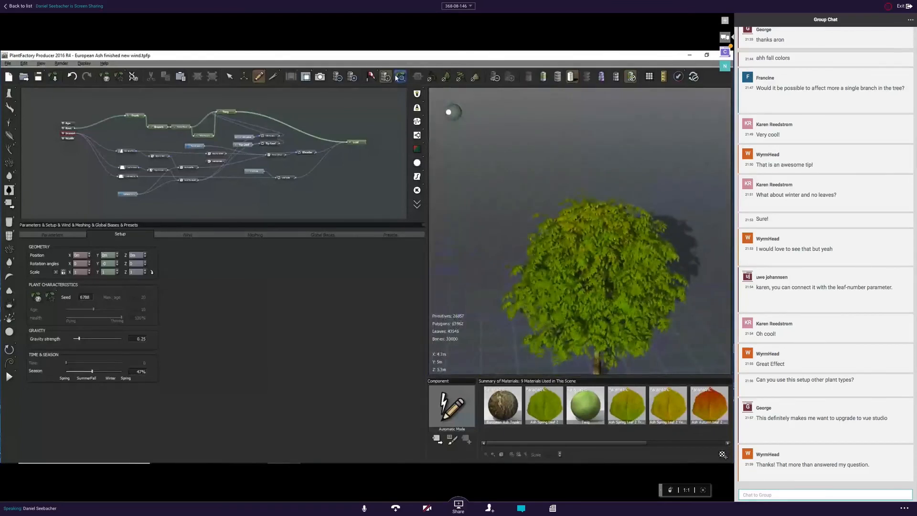
Sweep Season through 53%, 63% and 83%, settling at 77% for a nearly bare tree.
{"action": "left_click_drag", "start_coordinate": [92, 371], "coordinate": [95, 371]}
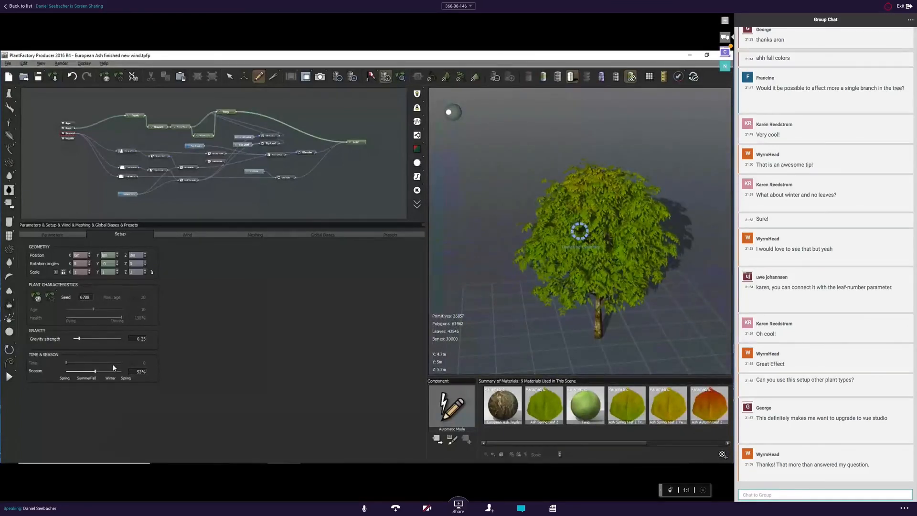
{"action": "left_click_drag", "start_coordinate": [95, 370], "coordinate": [100, 371]}
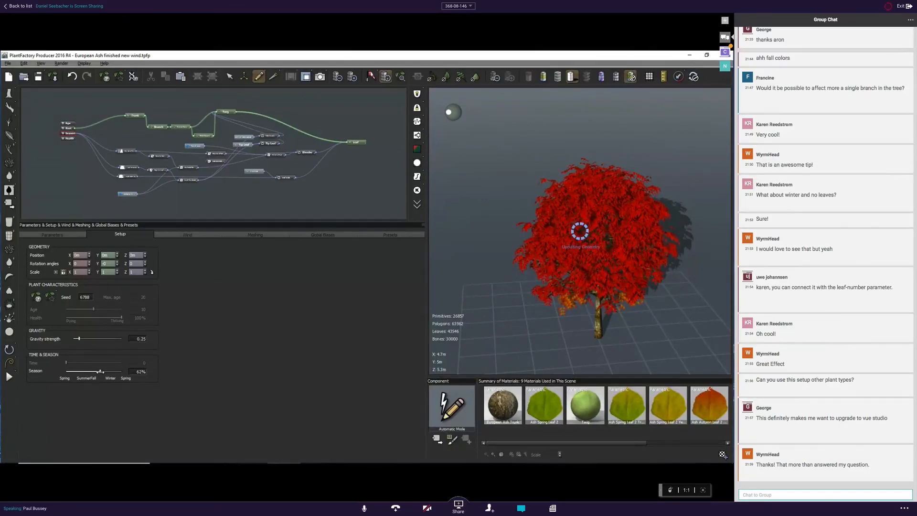
{"action": "left_click_drag", "start_coordinate": [99, 372], "coordinate": [97, 372]}
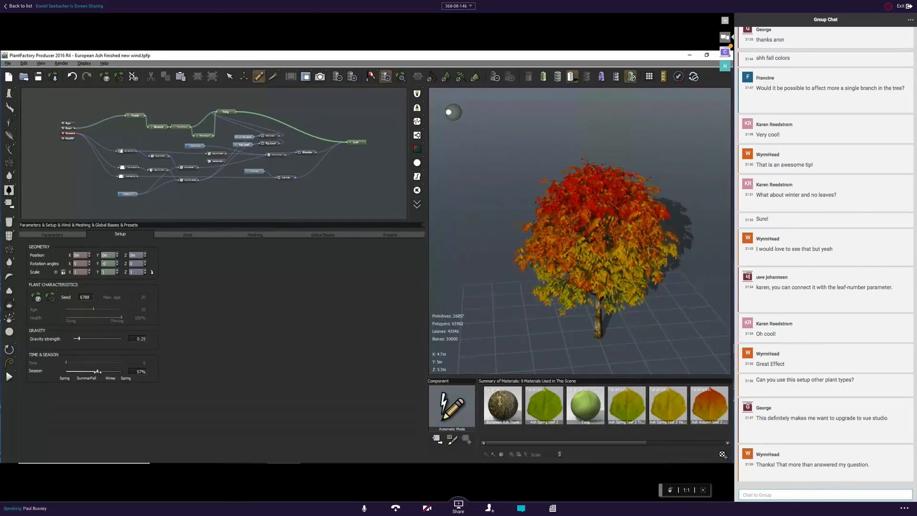
{"action": "left_click_drag", "start_coordinate": [97, 371], "coordinate": [111, 371]}
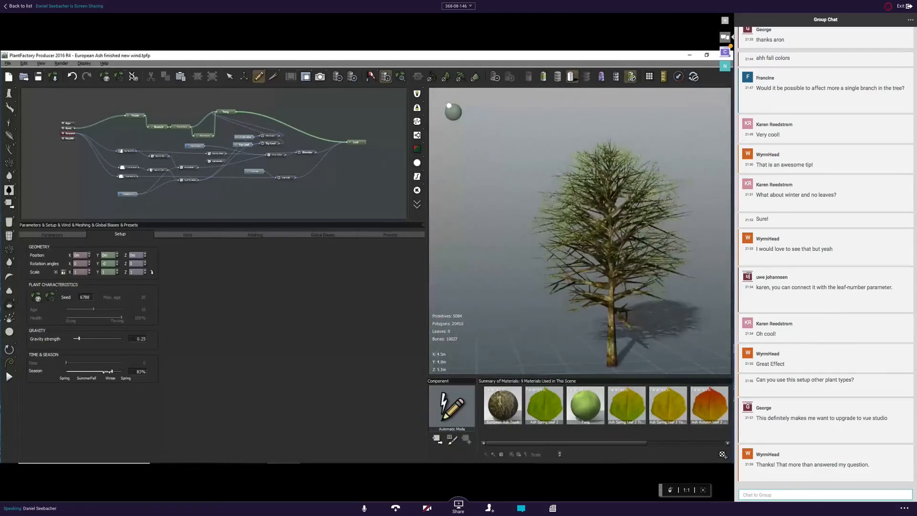
{"action": "left_click_drag", "start_coordinate": [113, 371], "coordinate": [108, 371]}
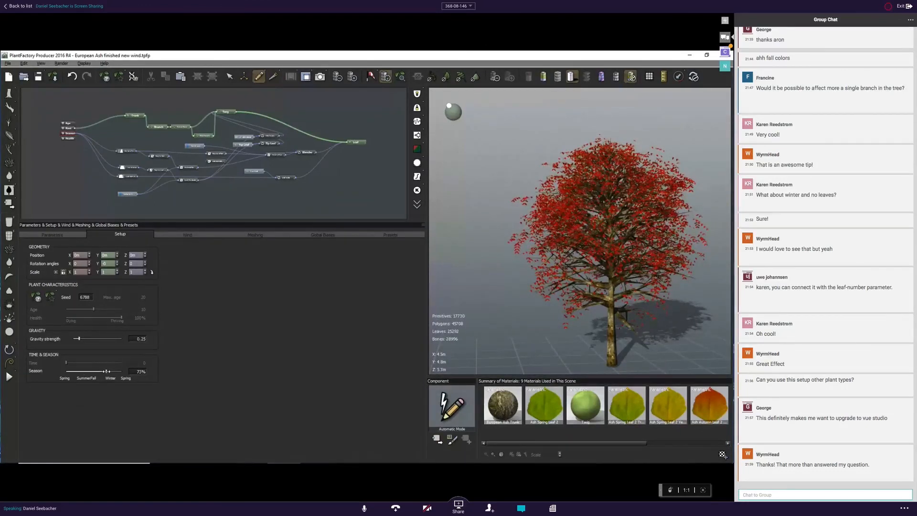
{"action": "left_click_drag", "start_coordinate": [106, 371], "coordinate": [109, 371]}
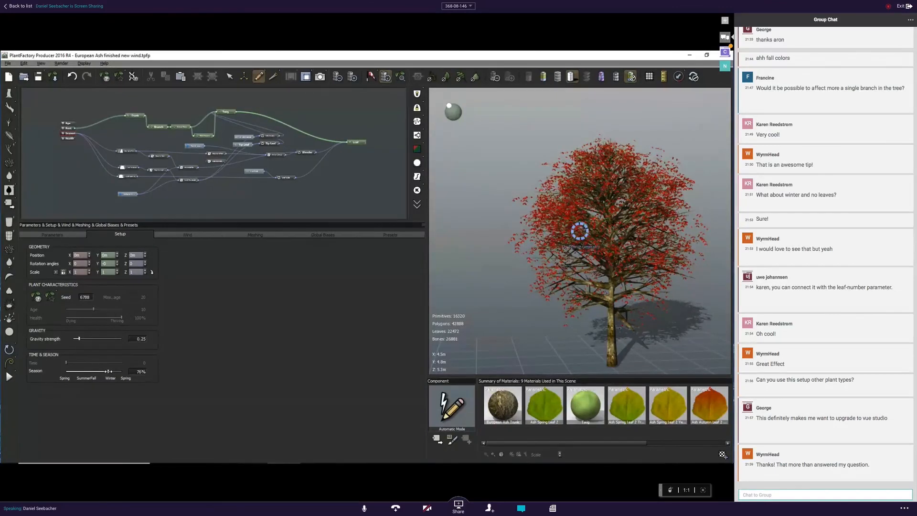
{"action": "left_click_drag", "start_coordinate": [108, 371], "coordinate": [110, 371]}
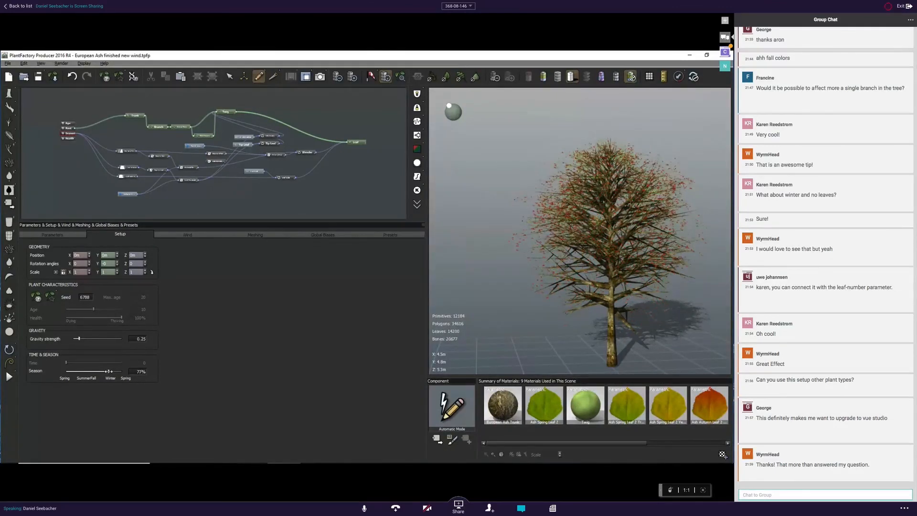